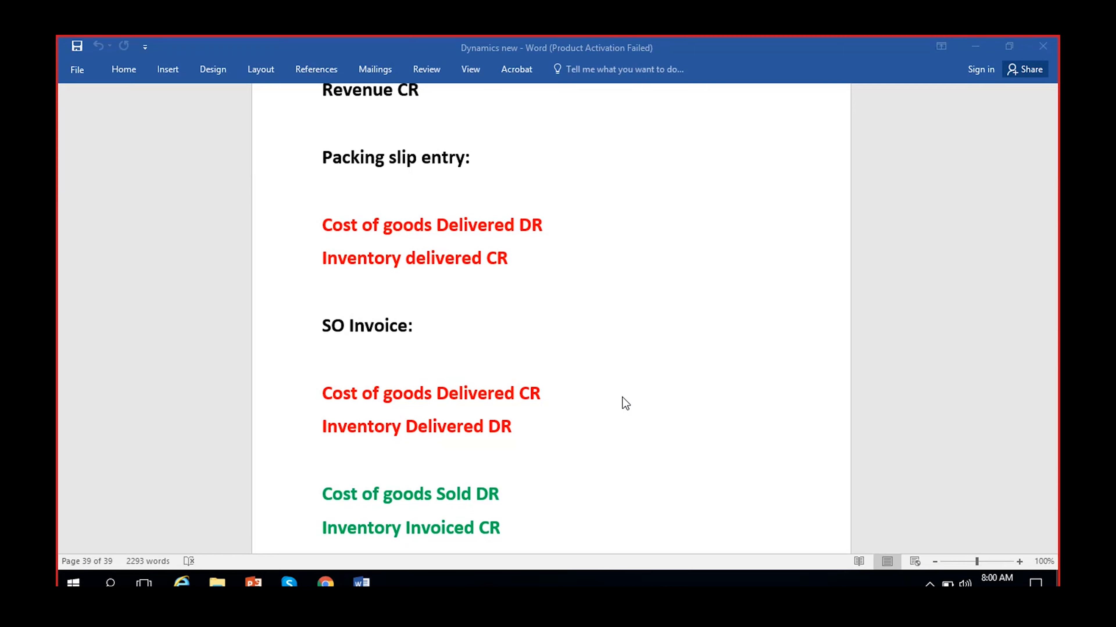
# Step: Review the accounting entries listed under the packing slip and SO invoice headings, including the cost of goods and revenue lines
pyautogui.scroll(-2, 624, 404)
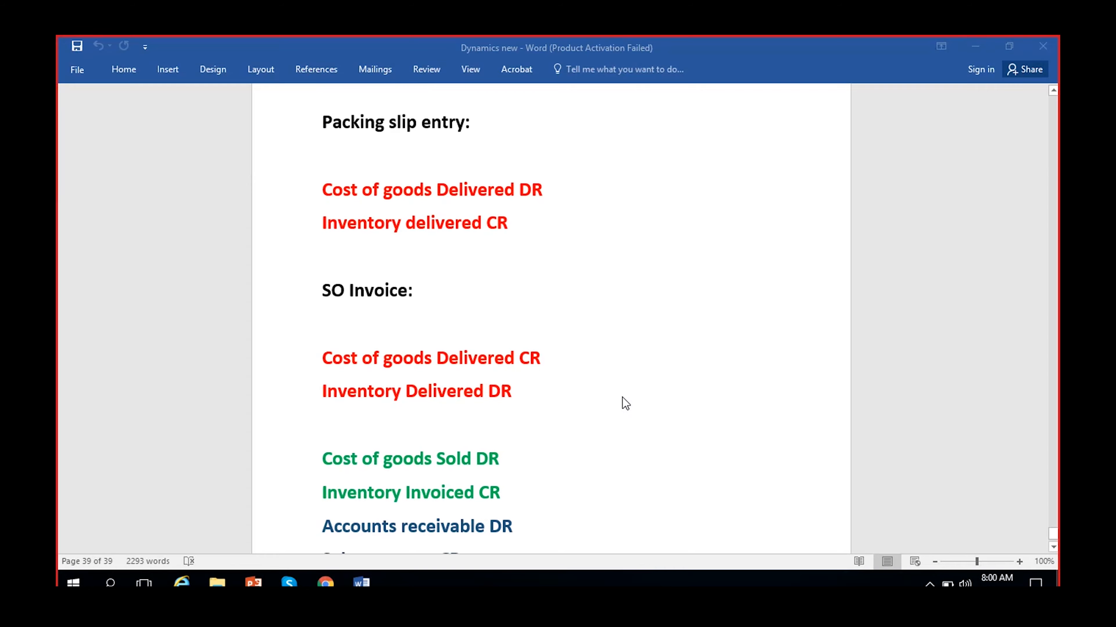
pyautogui.scroll(1, 629, 418)
pyautogui.scroll(2, 550, 265)
pyautogui.moveTo(513, 294); pyautogui.dragTo(344, 268)
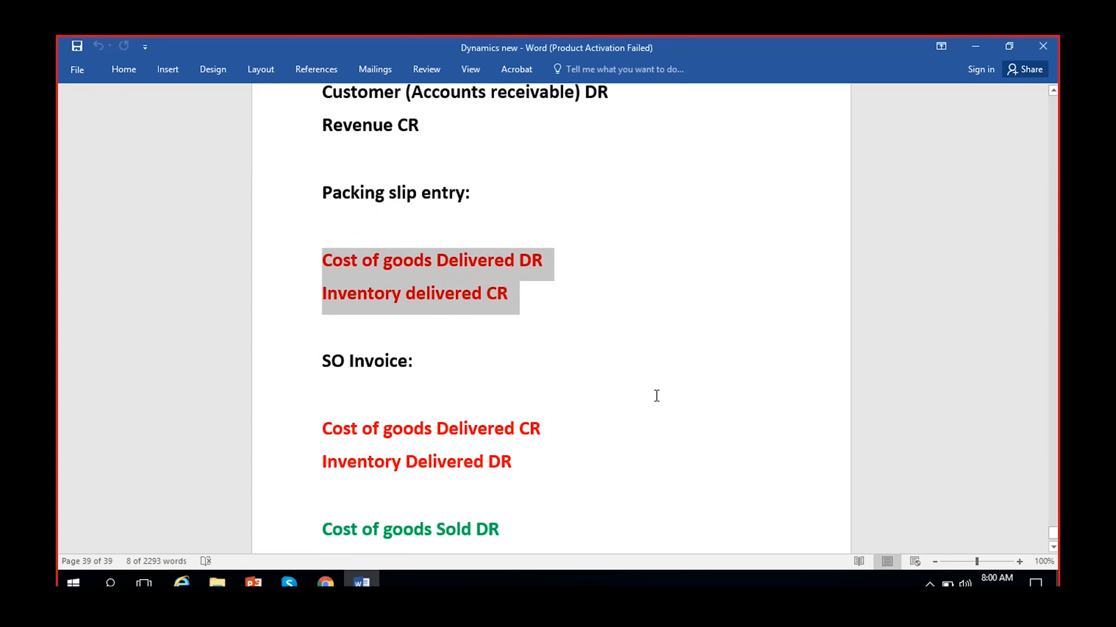
pyautogui.scroll(-4, 656, 396)
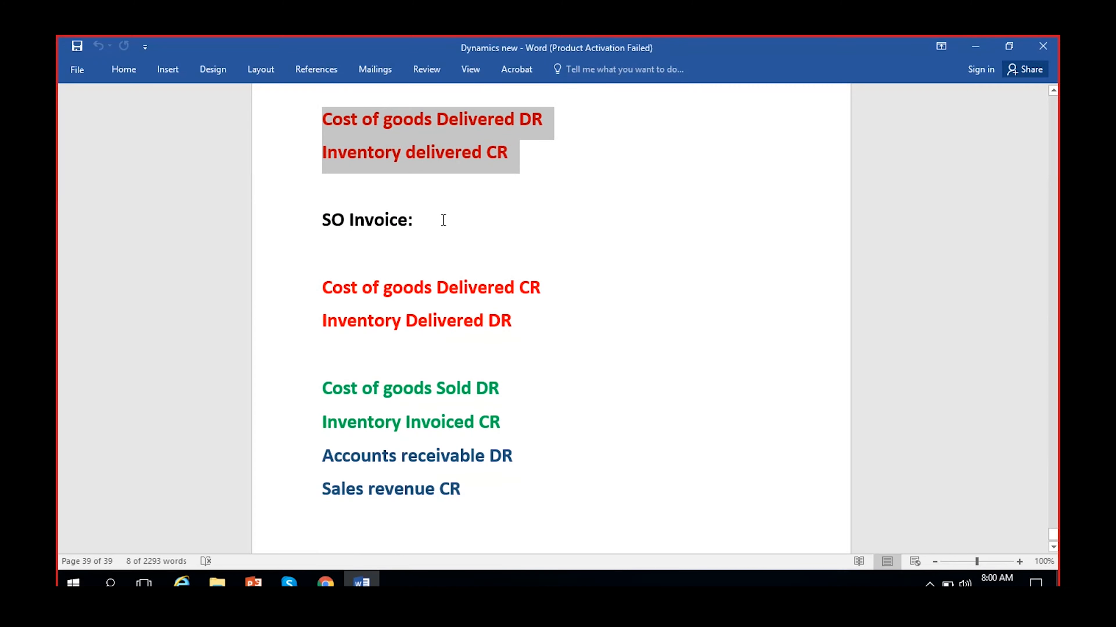
pyautogui.click(366, 219)
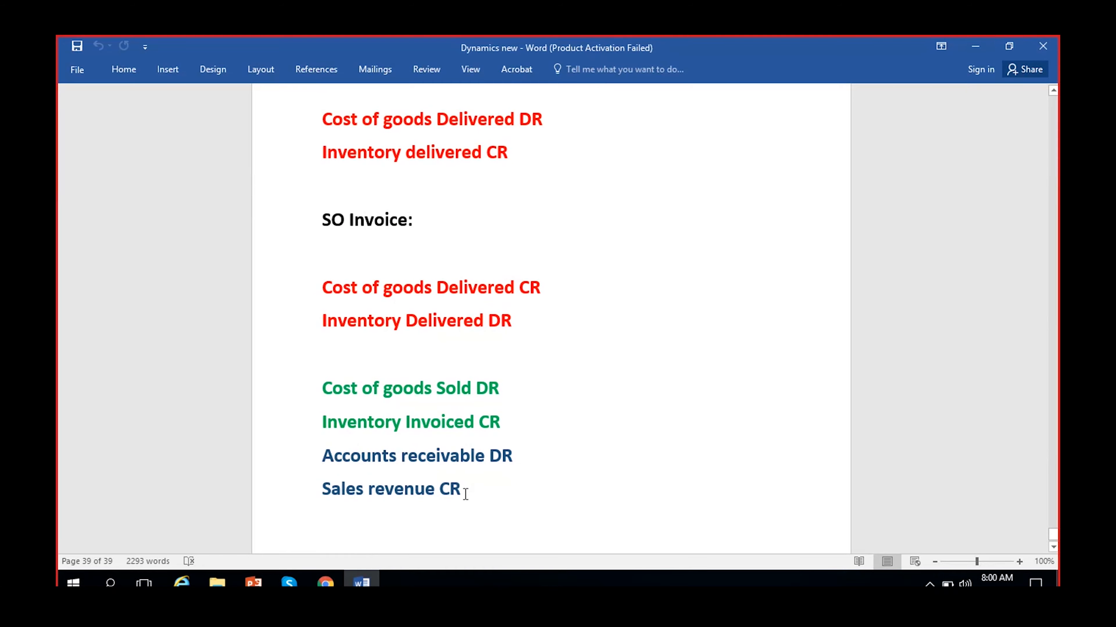
pyautogui.moveTo(464, 492); pyautogui.dragTo(291, 294)
pyautogui.scroll(-1, 599, 453)
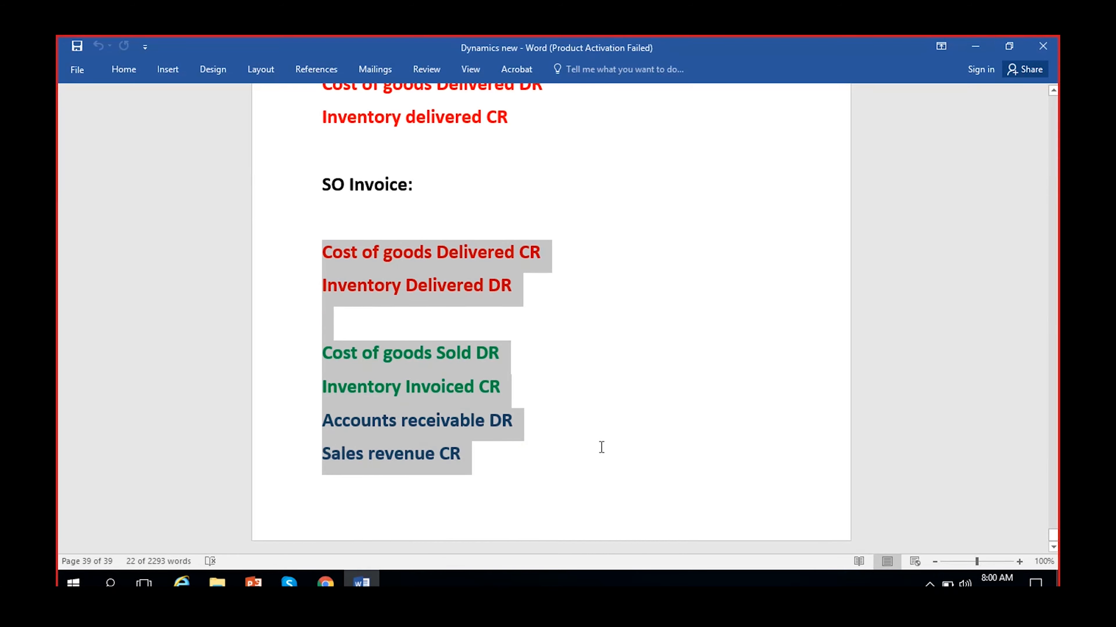
pyautogui.click(534, 284)
pyautogui.moveTo(487, 457); pyautogui.dragTo(363, 347)
pyautogui.click(617, 417)
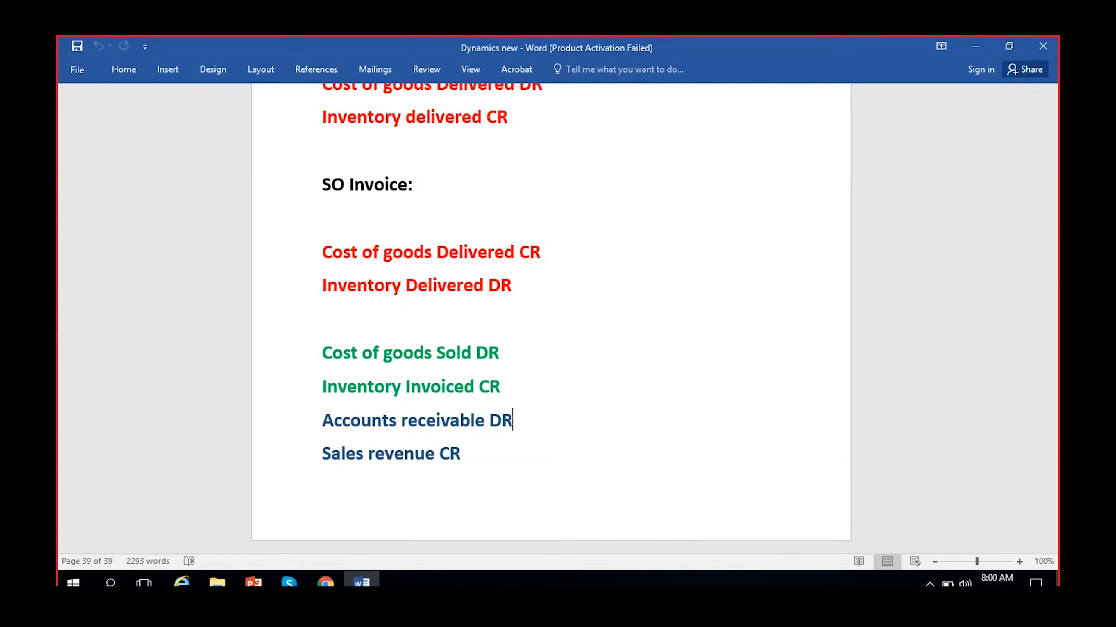
# Step: Add a new blank page at the end of the document, after the SO invoice entries
pyautogui.click(566, 483)
pyautogui.hotkey('ctrl', 'Return')
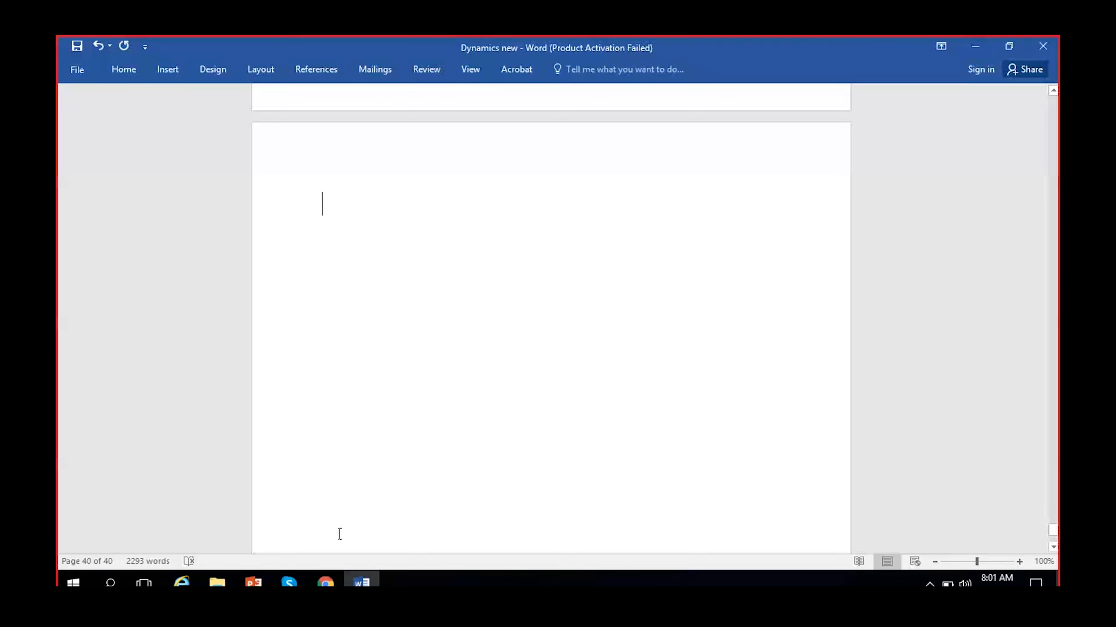
# Step: Switch to Dynamics 365 Finance and Operations in Chrome and change the active company to REL
pyautogui.moveTo(325, 583)
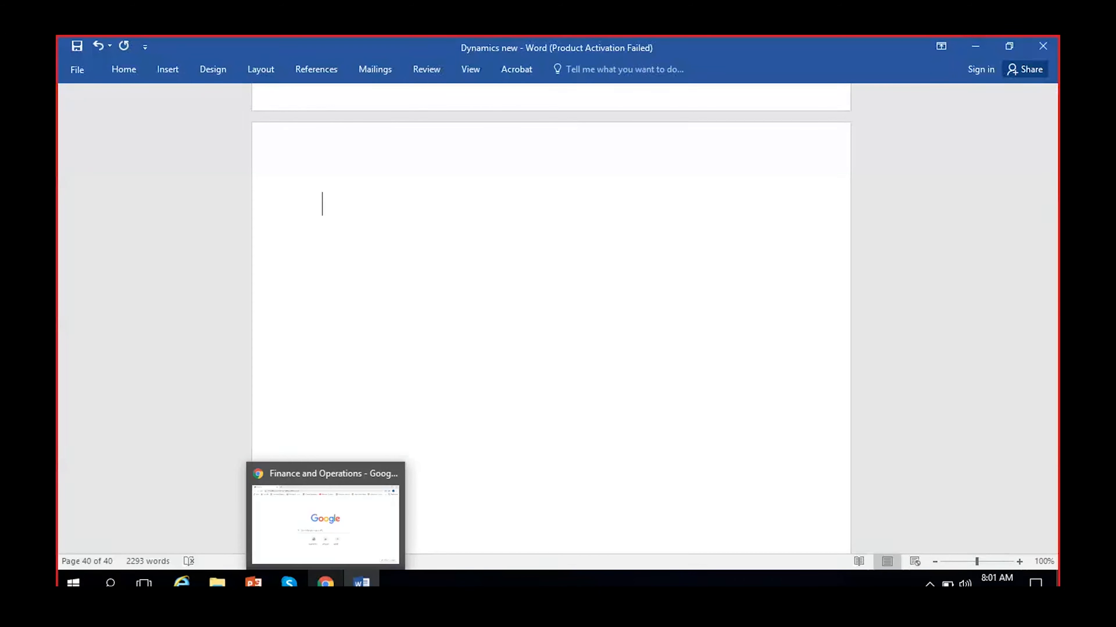
pyautogui.click(375, 519)
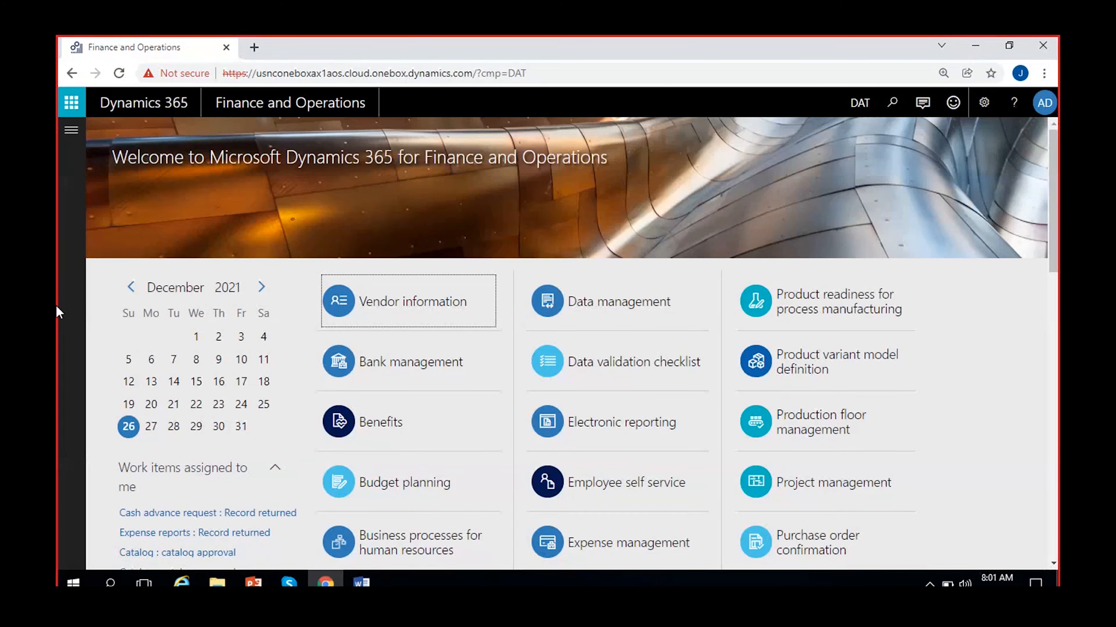
pyautogui.click(854, 109)
pyautogui.click(864, 102)
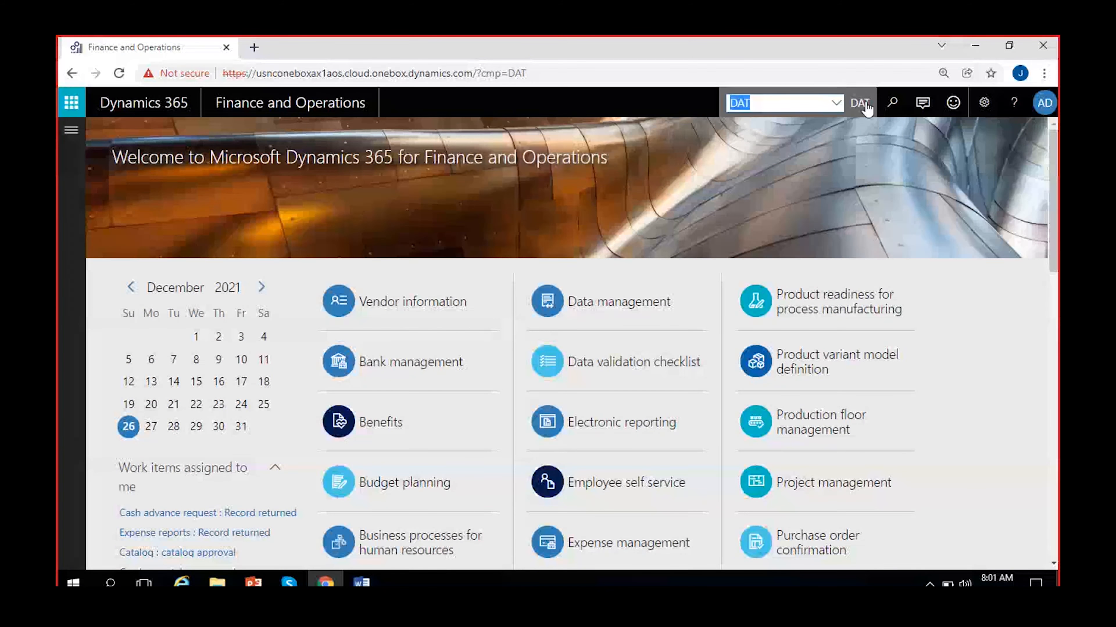
pyautogui.write('REL')
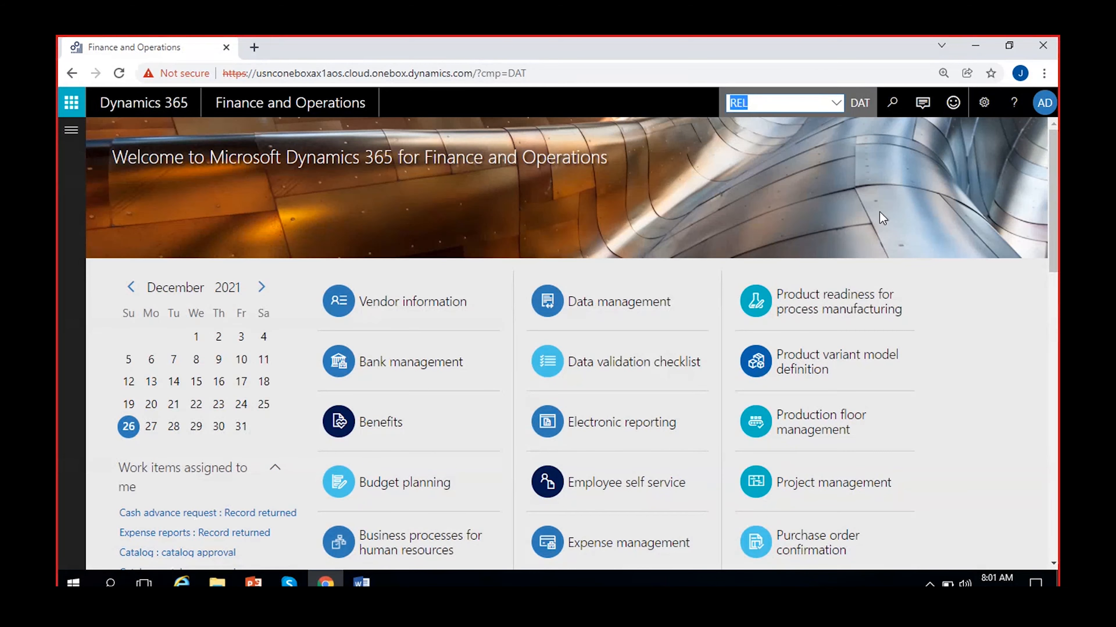
pyautogui.press('Return')
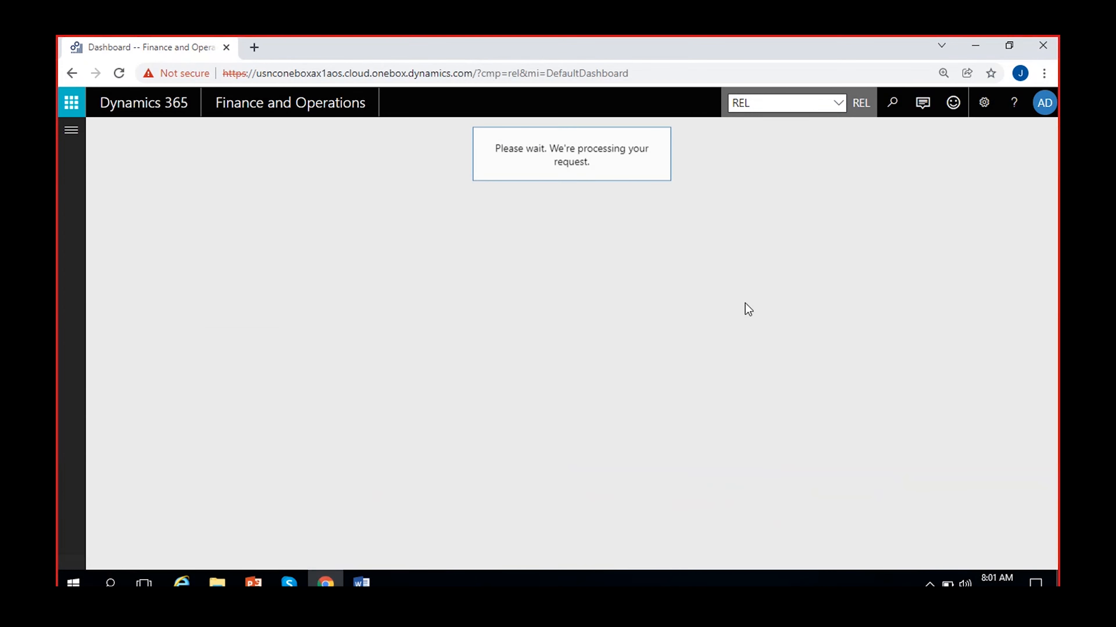
# Step: Open the list of all sales orders in the Accounts receivable module
pyautogui.click(64, 137)
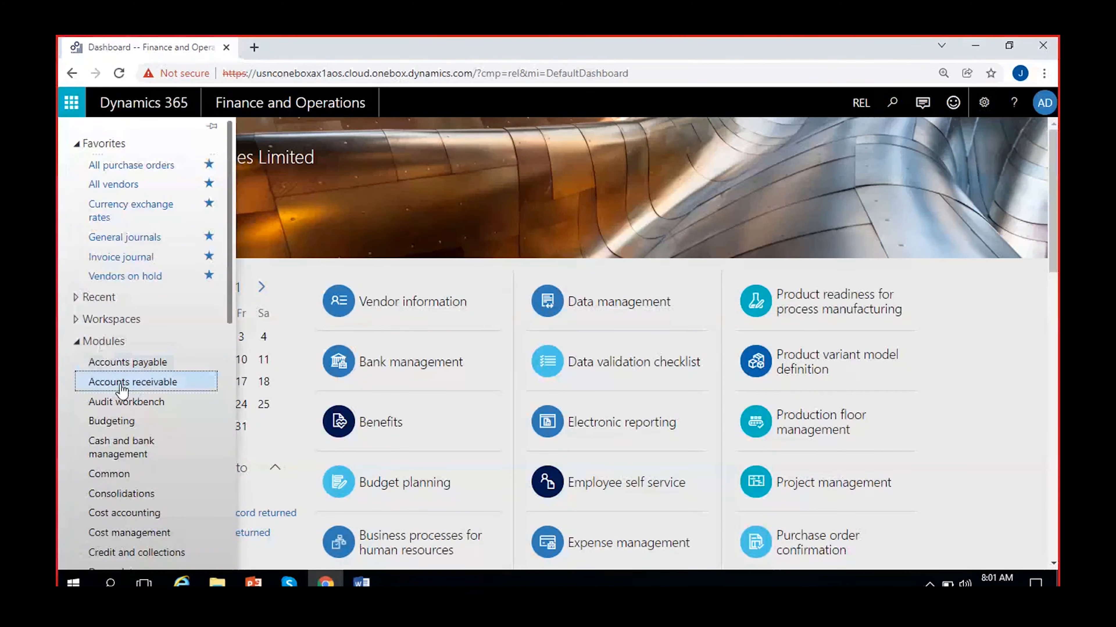
pyautogui.click(122, 388)
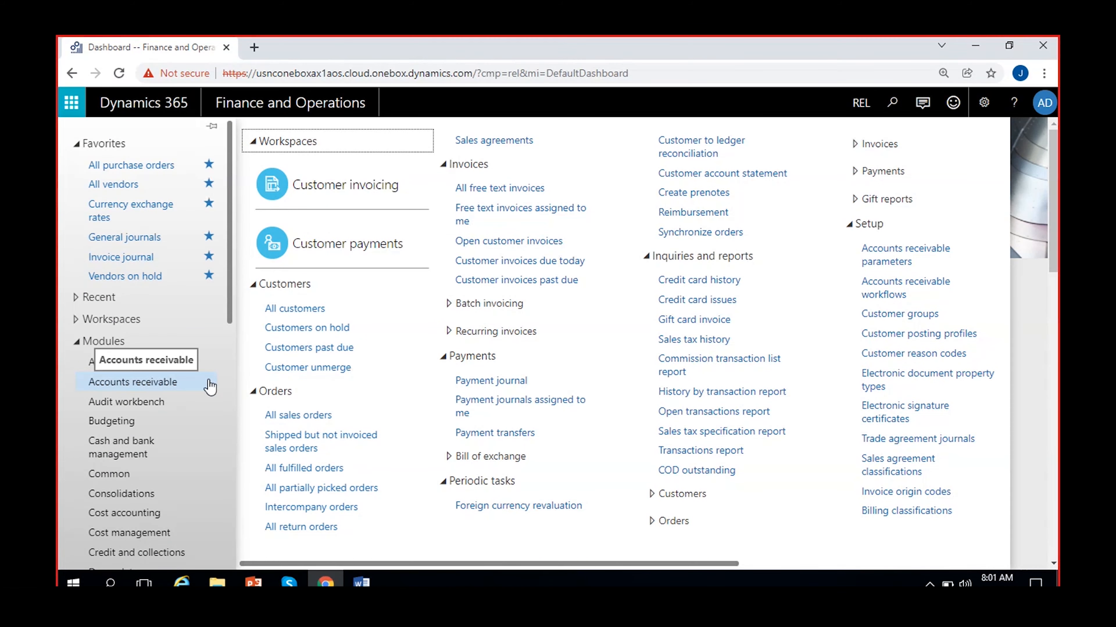
pyautogui.click(322, 413)
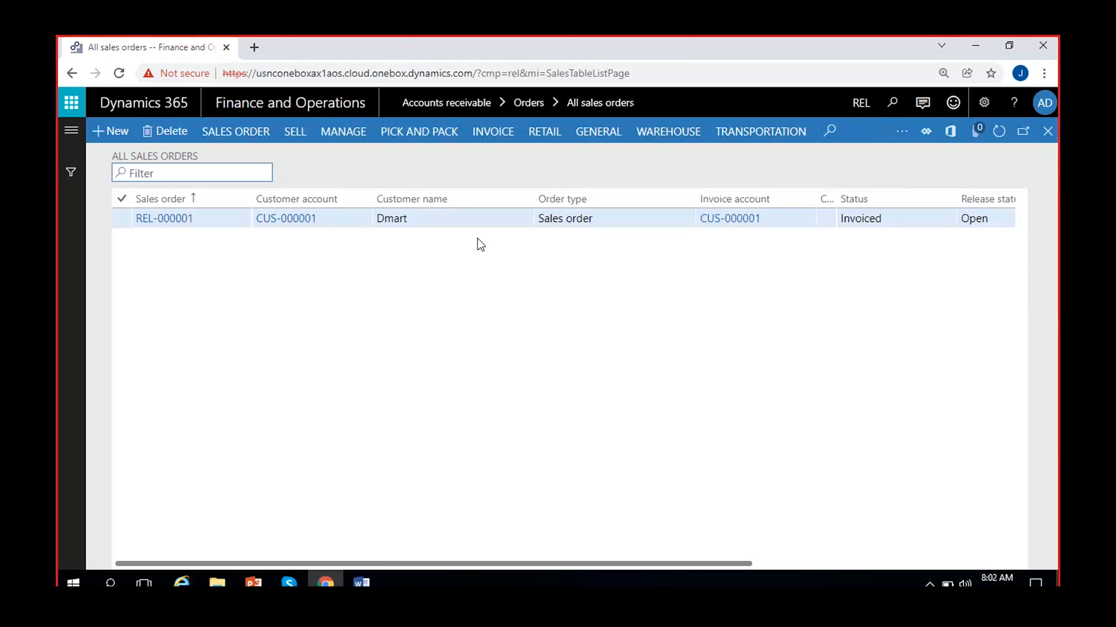
# Step: Examine the existing Dmart sales order in the list, including its order number and status
pyautogui.click(493, 216)
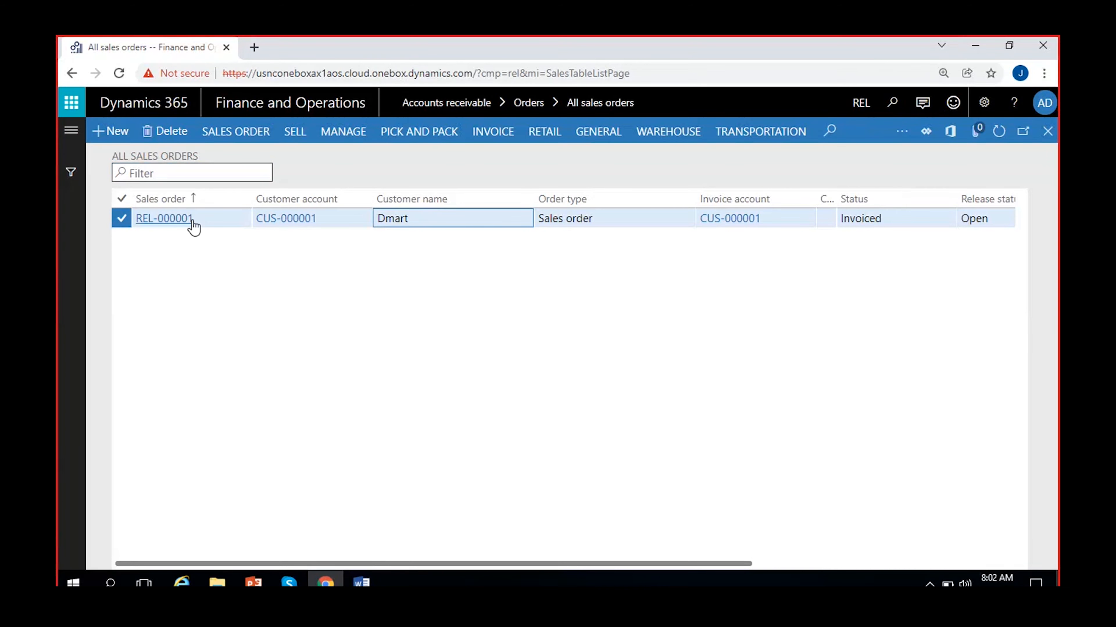
pyautogui.click(218, 221)
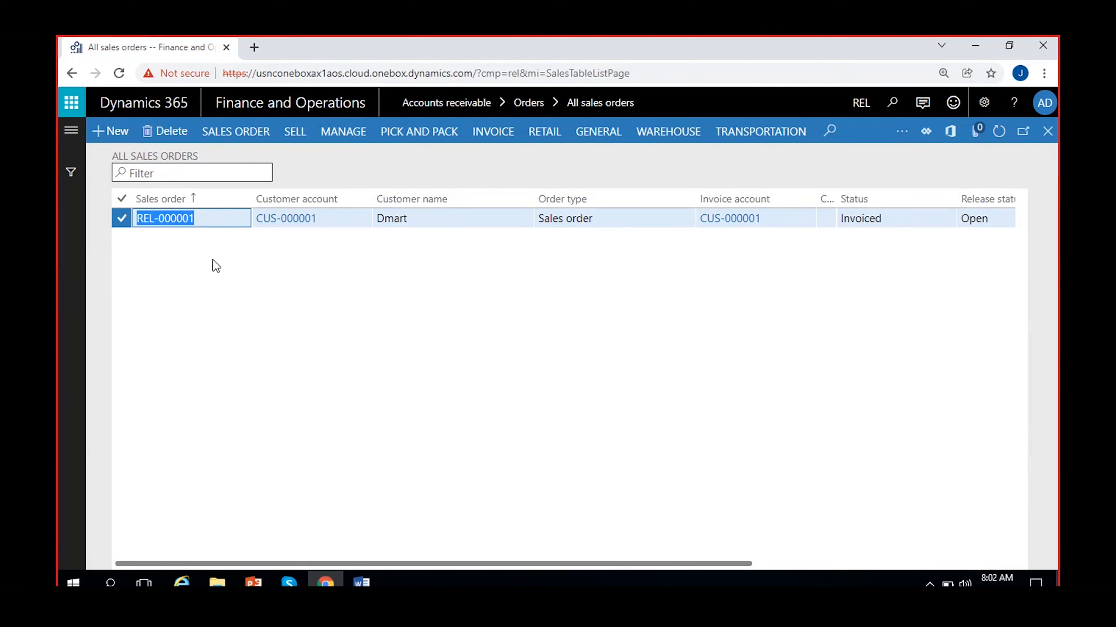
pyautogui.hscroll(5, 348, 256)
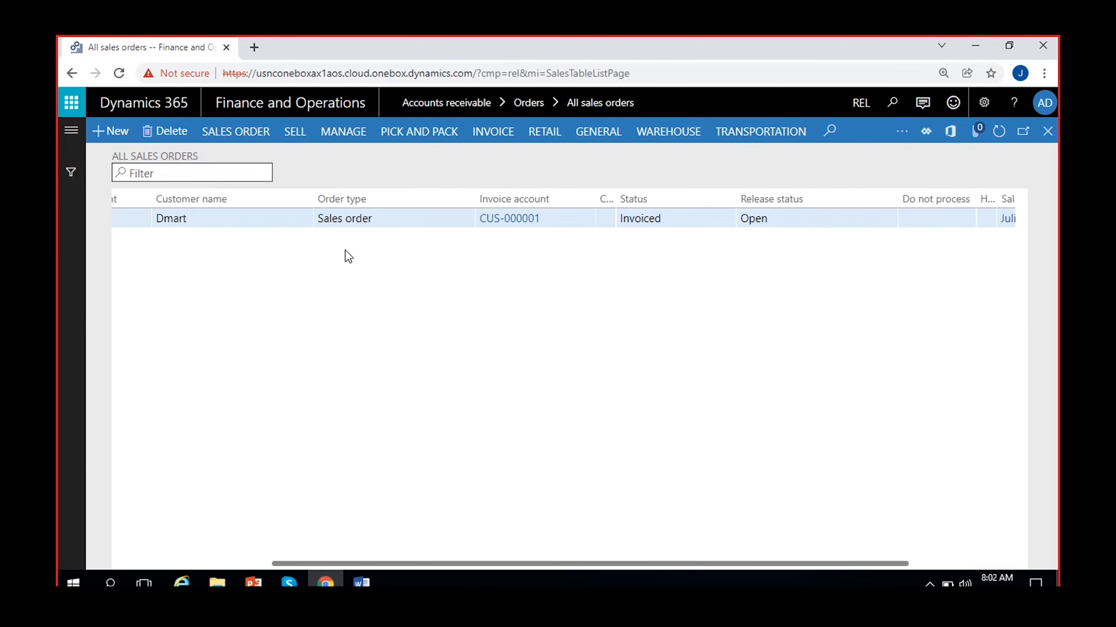
pyautogui.click(515, 221)
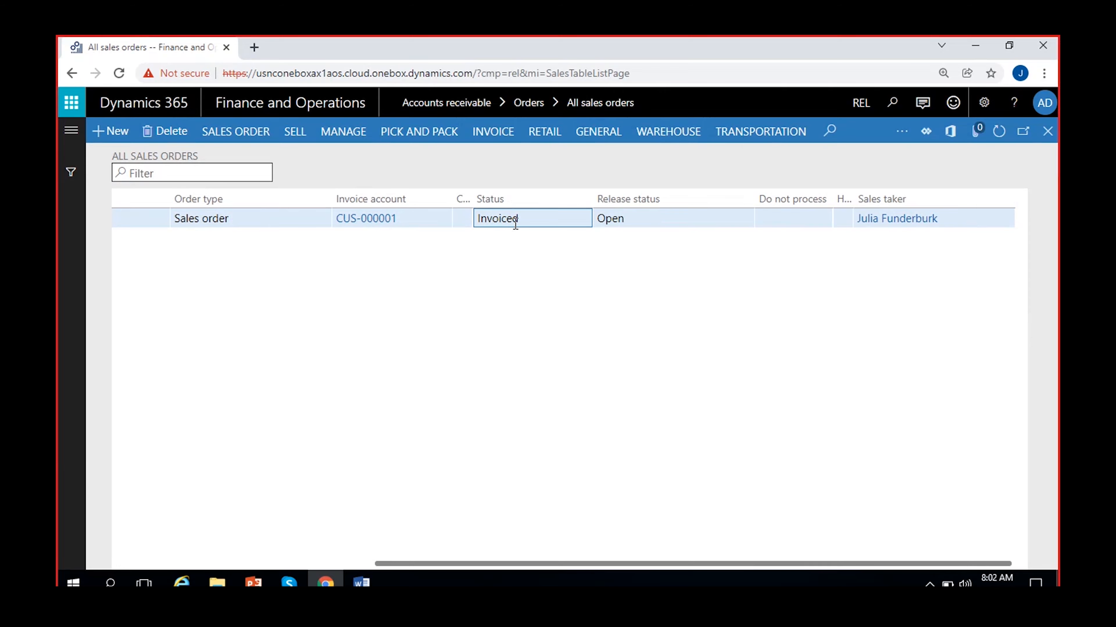
pyautogui.hscroll(-5, 374, 252)
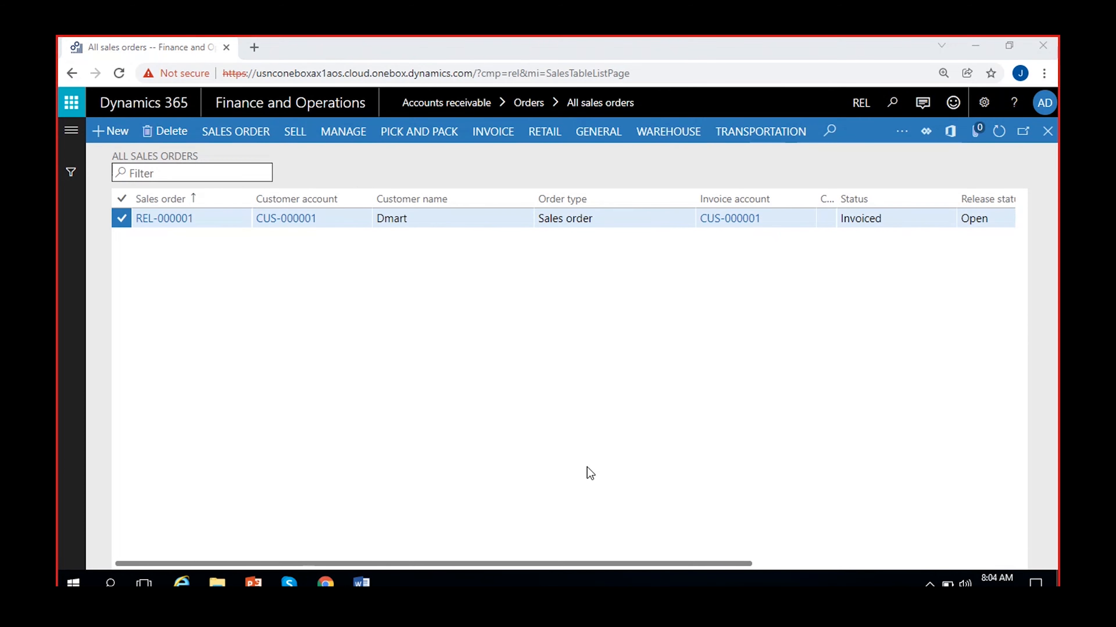
pyautogui.click(915, 217)
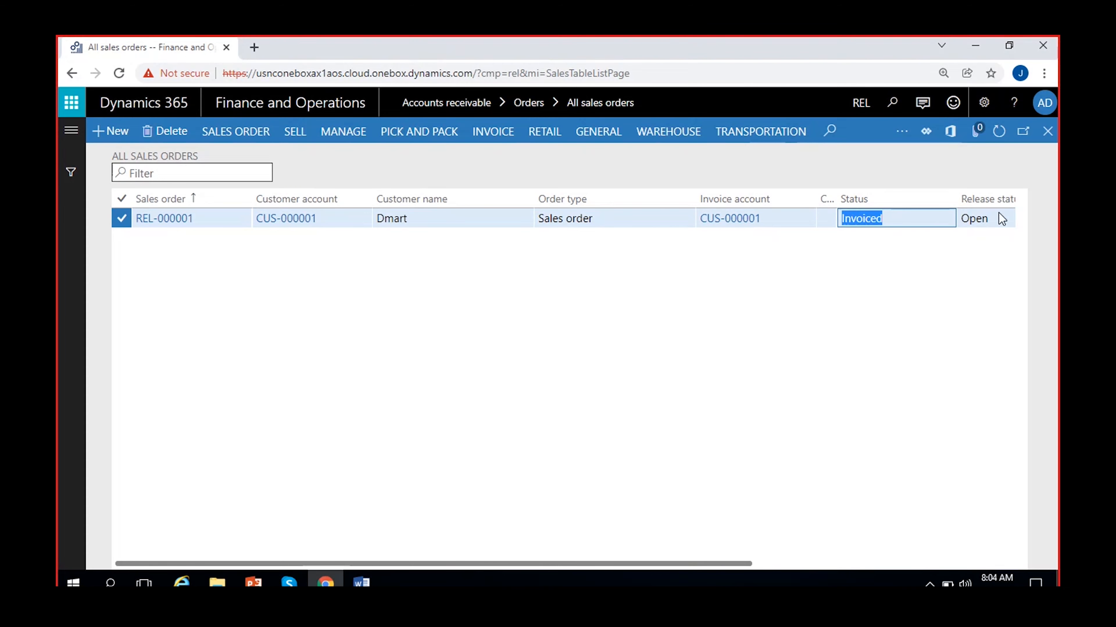
# Step: Start a new sales order and choose Dmart's customer account
pyautogui.click(108, 131)
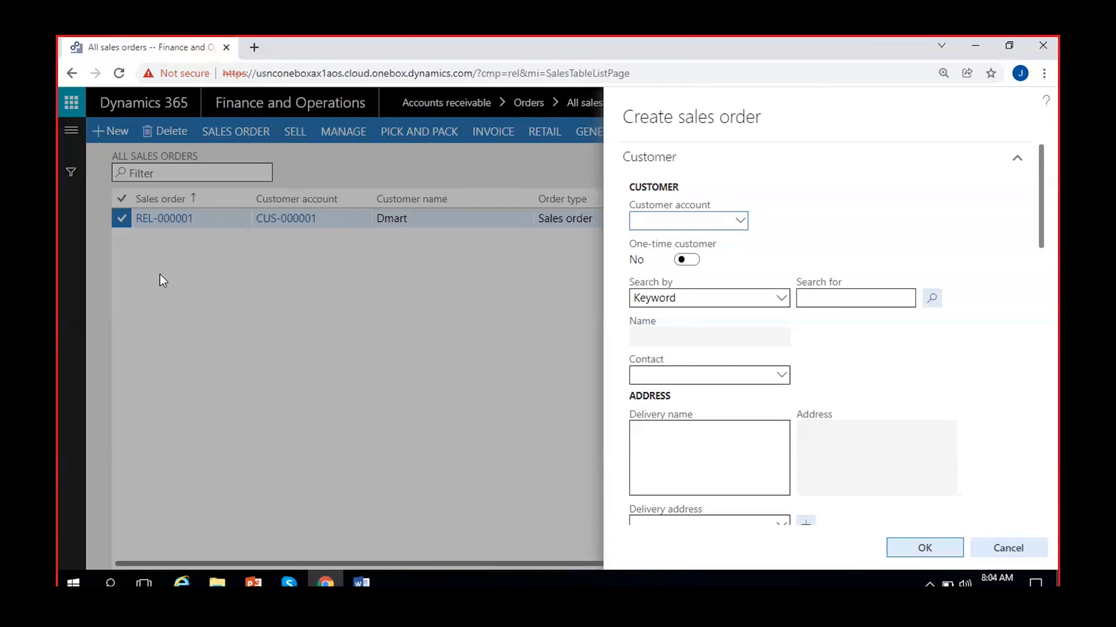
pyautogui.click(740, 223)
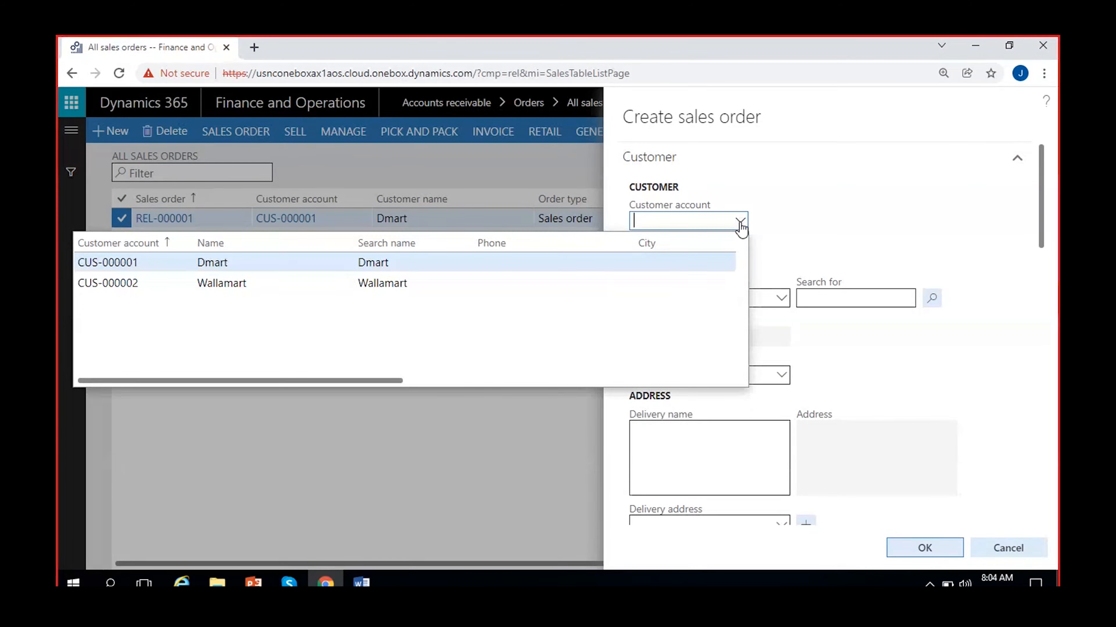
pyautogui.click(258, 263)
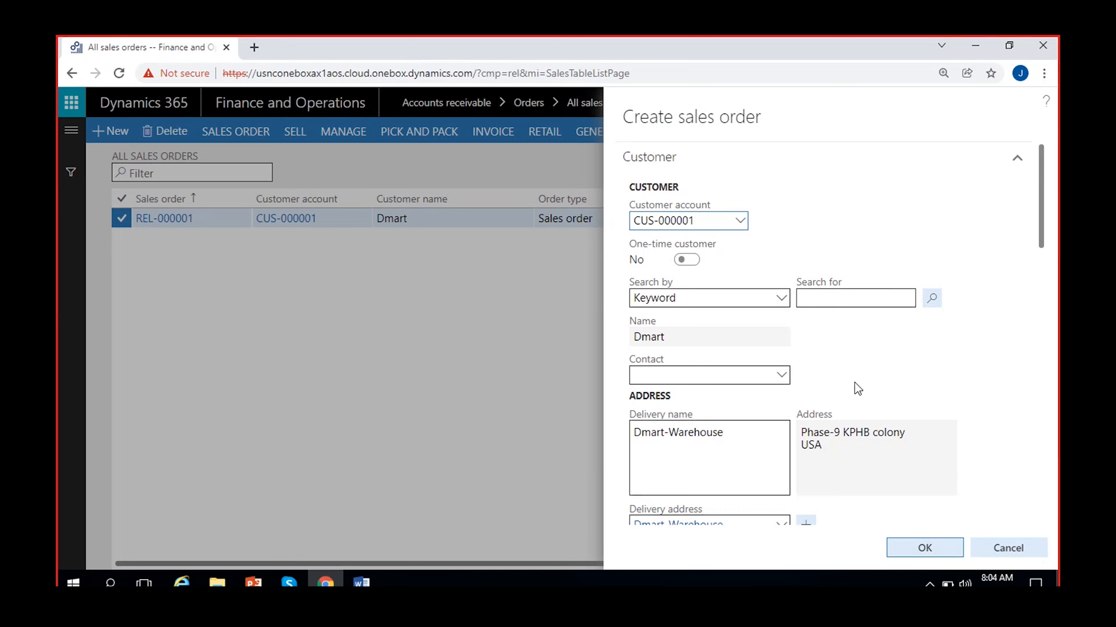
# Step: Check the delivery name, delivery address and sales order number filled in for the new order
pyautogui.moveTo(737, 431); pyautogui.dragTo(607, 455)
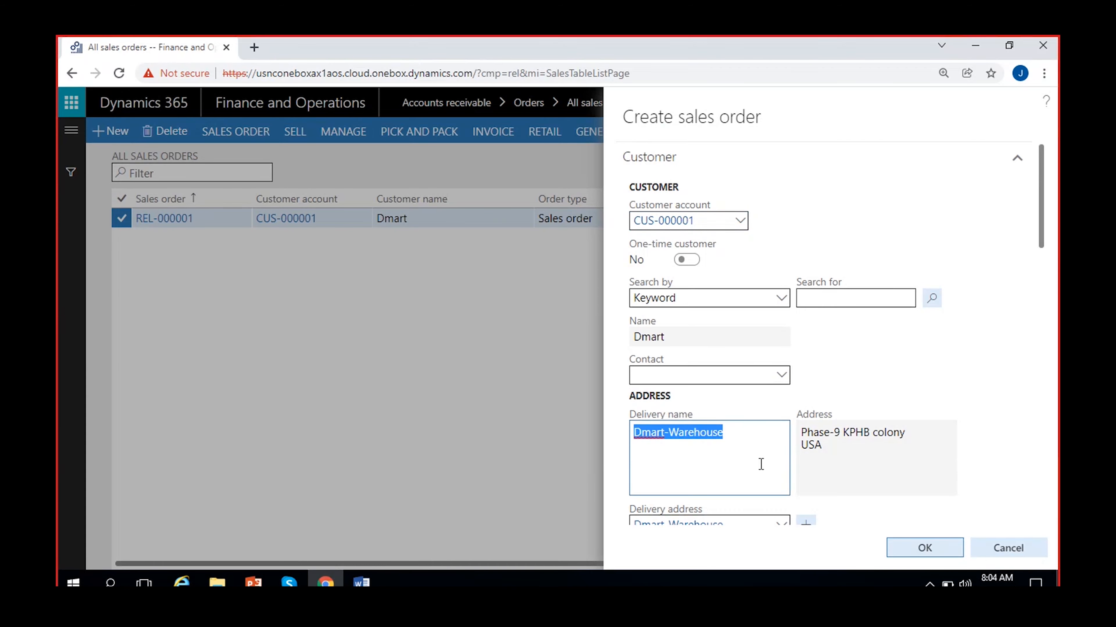
pyautogui.click(859, 445)
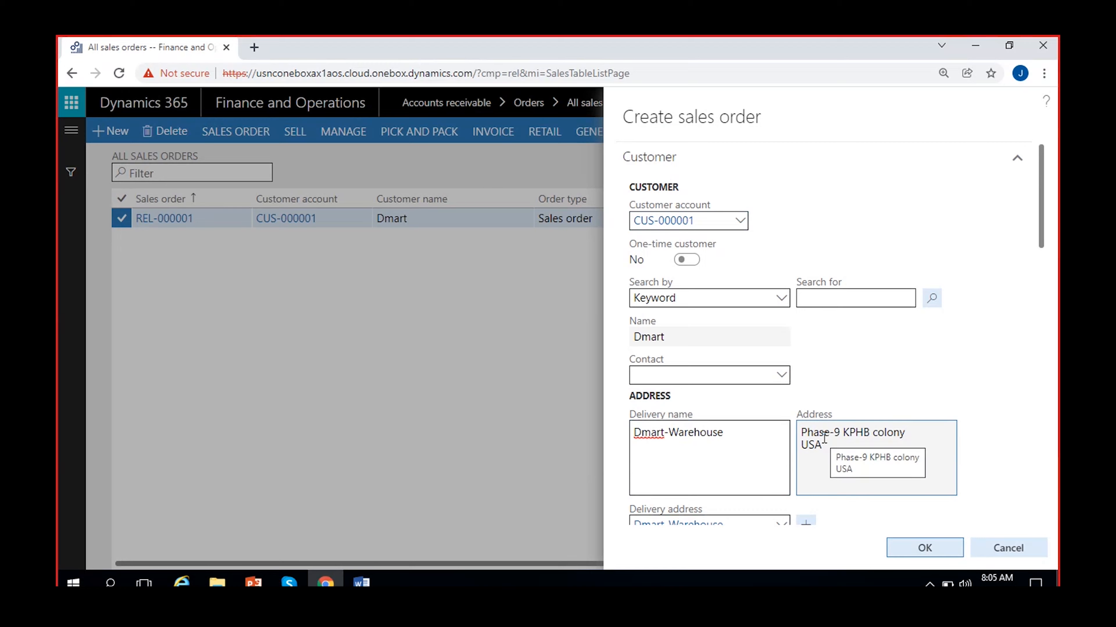
pyautogui.moveTo(845, 451); pyautogui.dragTo(599, 434)
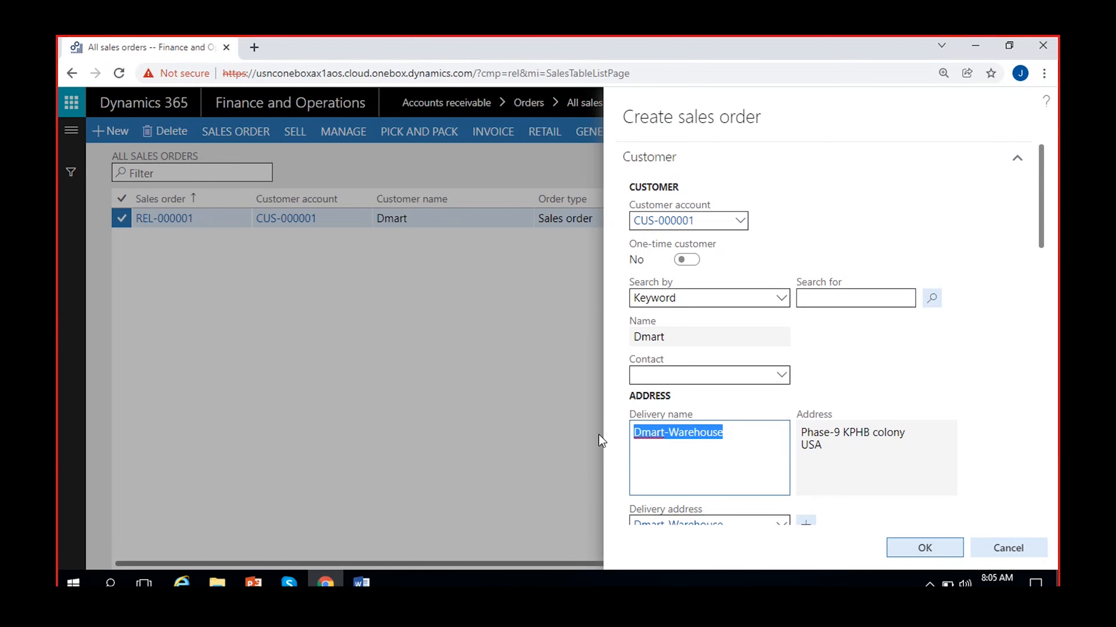
pyautogui.click(866, 388)
pyautogui.scroll(-3, 863, 388)
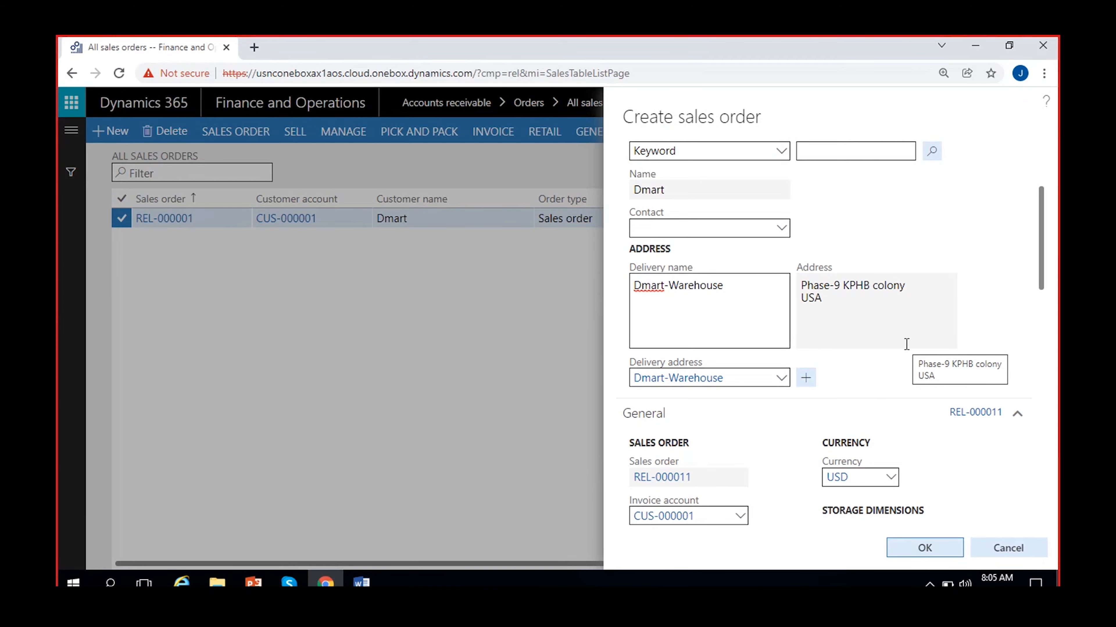
pyautogui.scroll(-5, 906, 344)
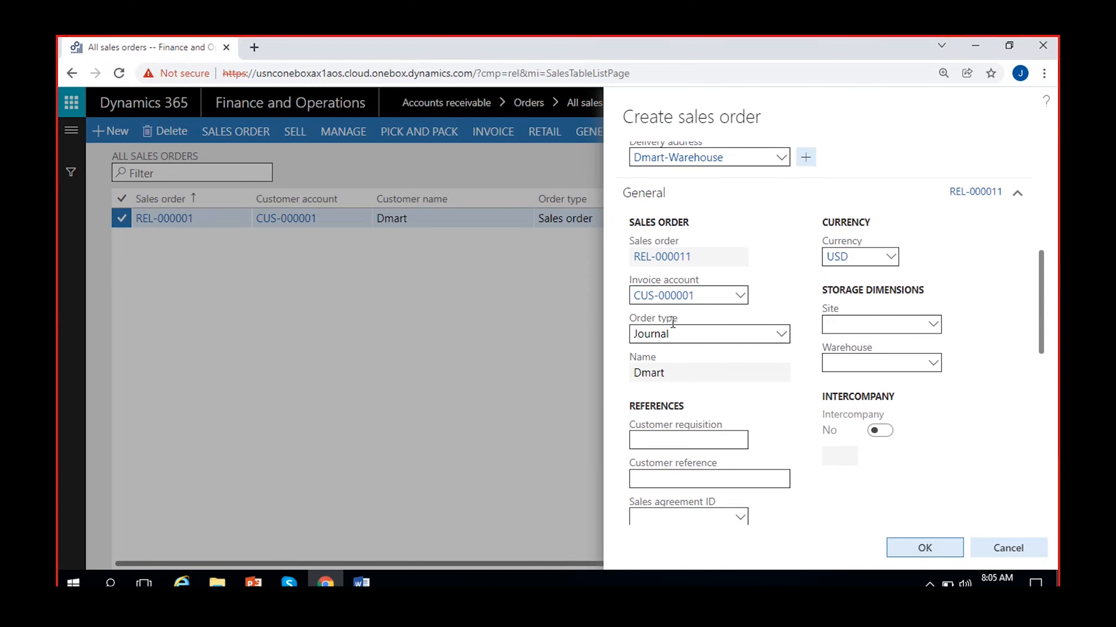
pyautogui.click(708, 262)
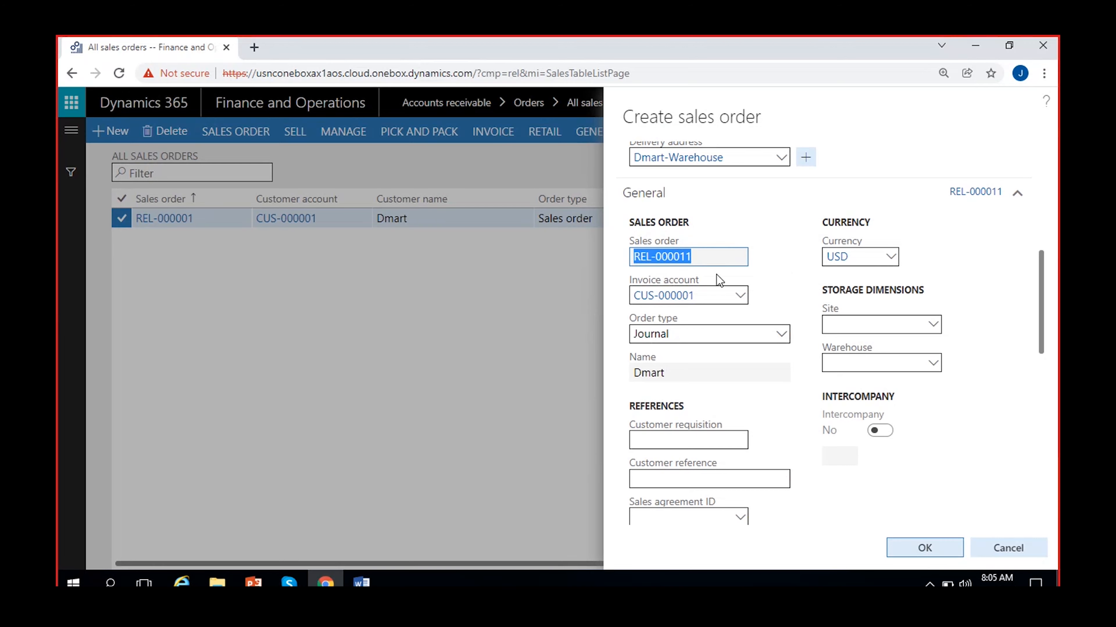
pyautogui.click(769, 256)
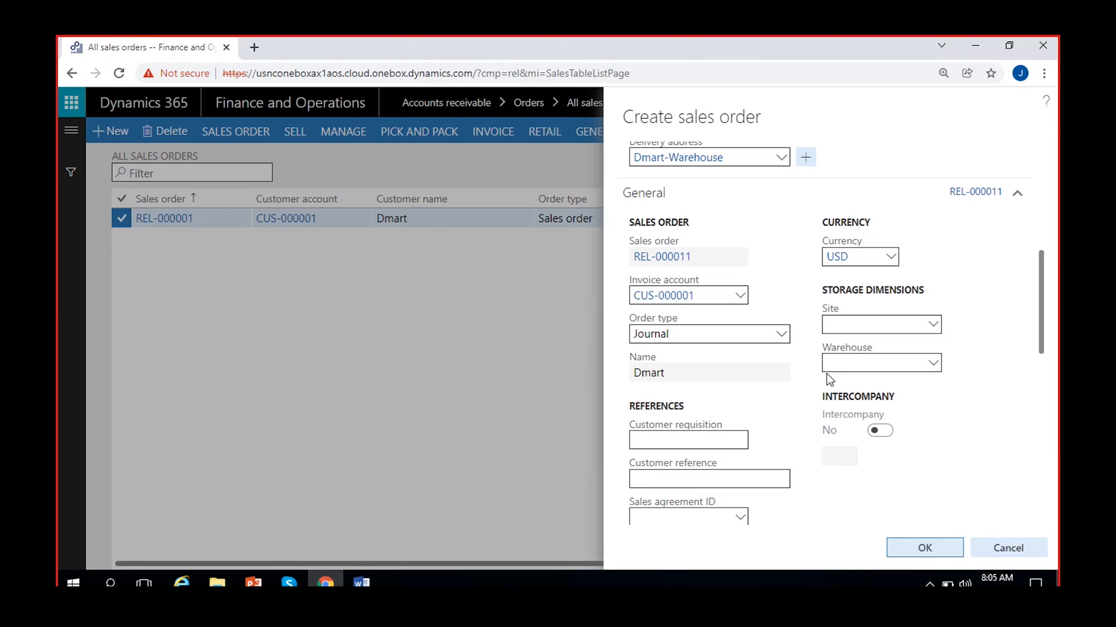
# Step: Set the order type to Sales order and the storage dimensions to warehouse 11 and site 1
pyautogui.click(785, 335)
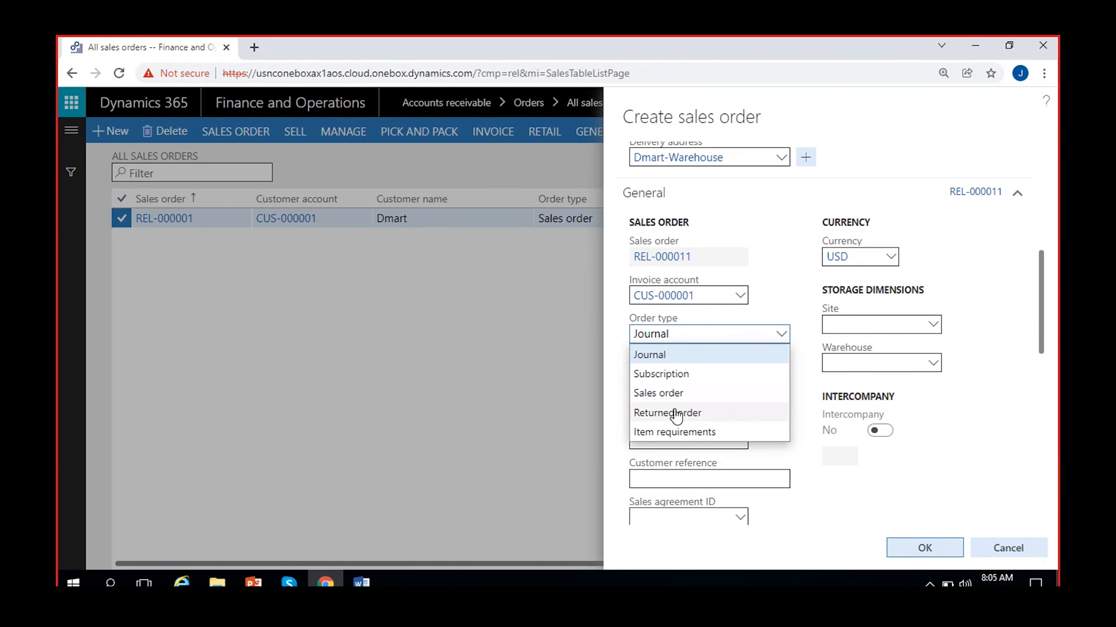
pyautogui.click(685, 394)
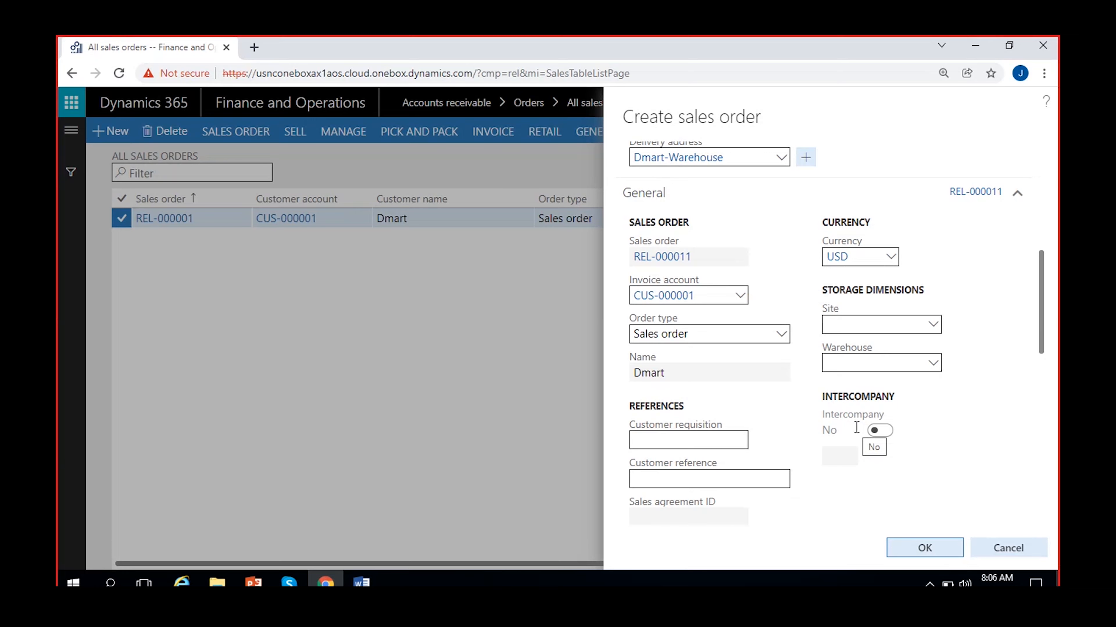
pyautogui.click(850, 357)
pyautogui.write('11')
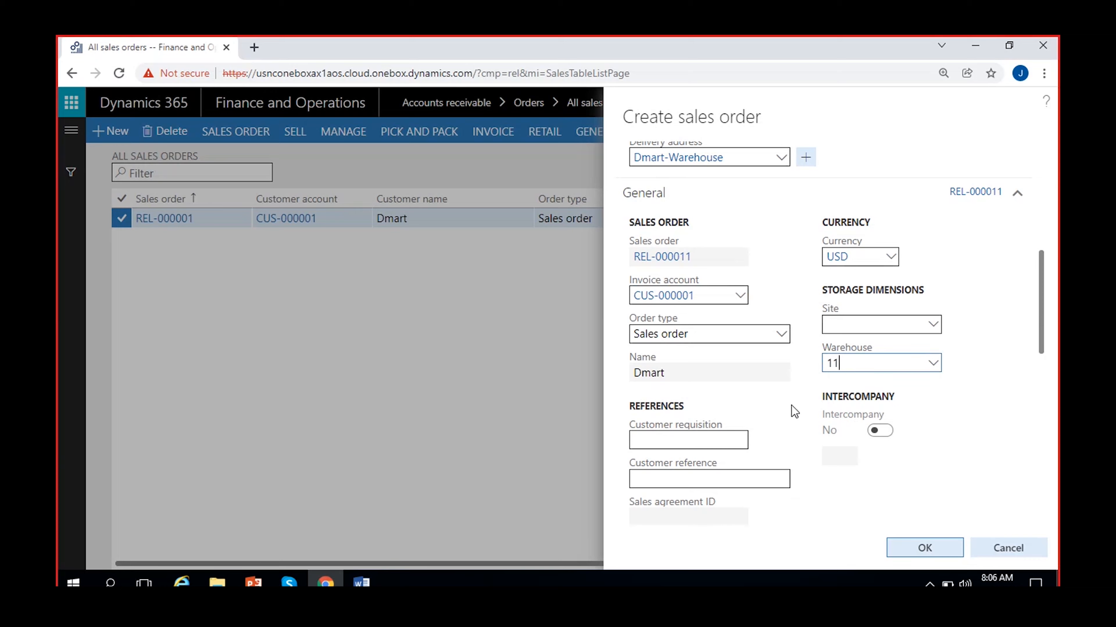
pyautogui.click(793, 388)
pyautogui.click(846, 318)
pyautogui.write('1')
pyautogui.click(810, 378)
pyautogui.scroll(-3, 821, 432)
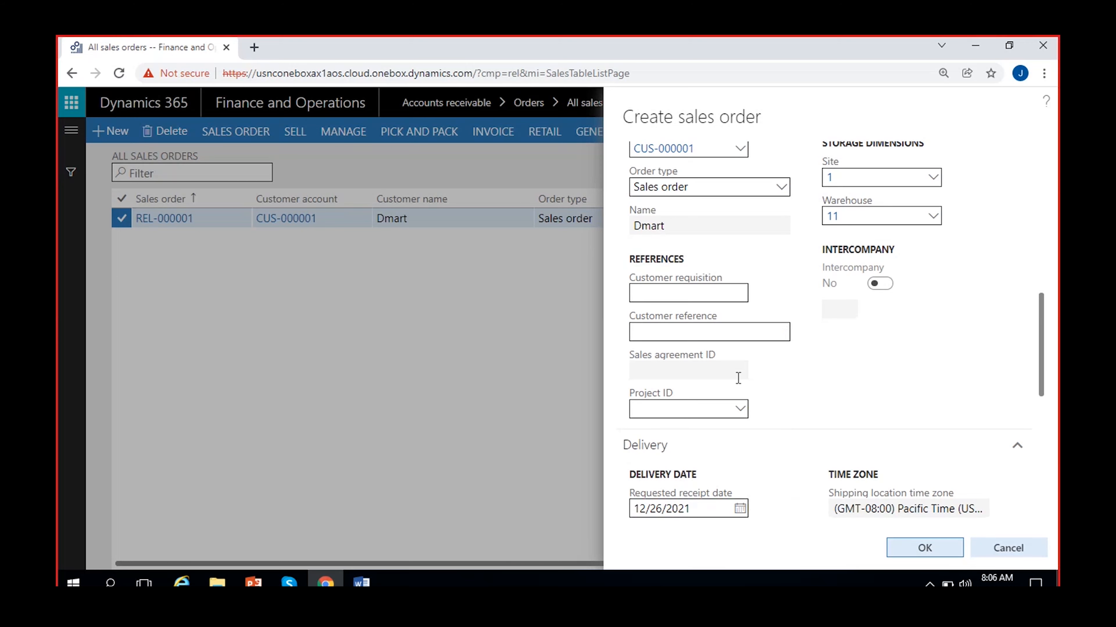
# Step: Review the storage, delivery and administration details of the new order and create the sales order
pyautogui.scroll(2, 803, 408)
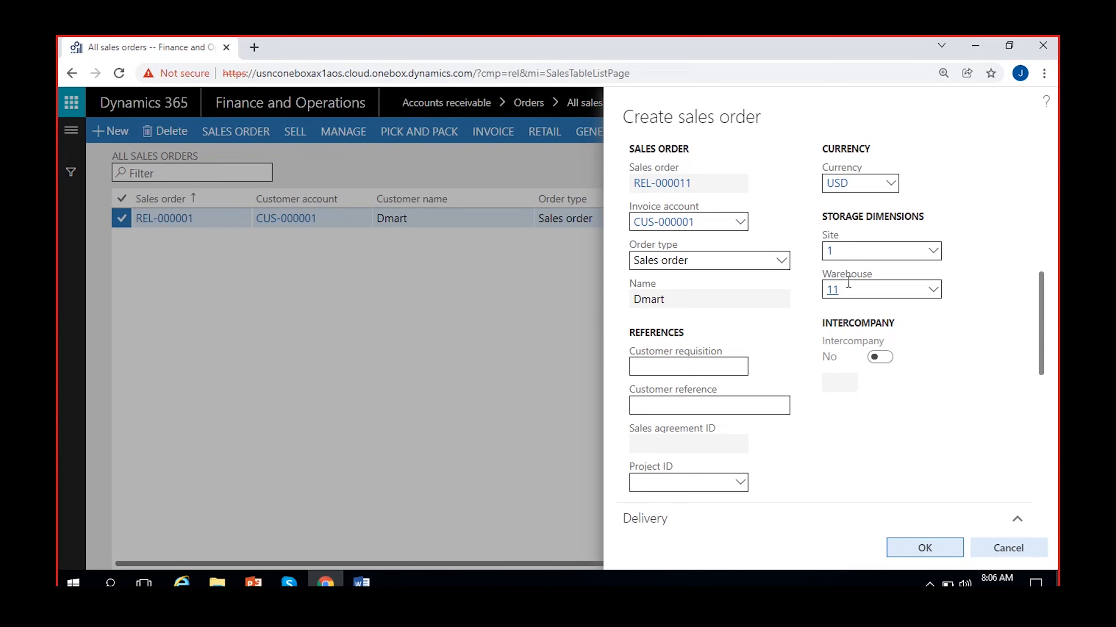
pyautogui.scroll(-6, 805, 421)
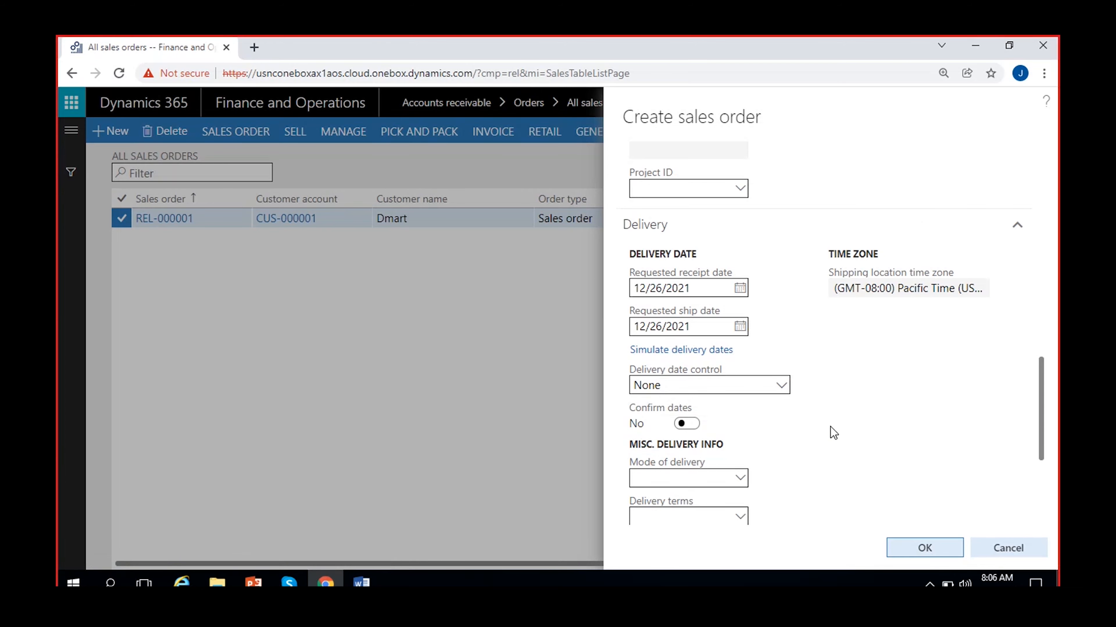
pyautogui.scroll(-3, 830, 426)
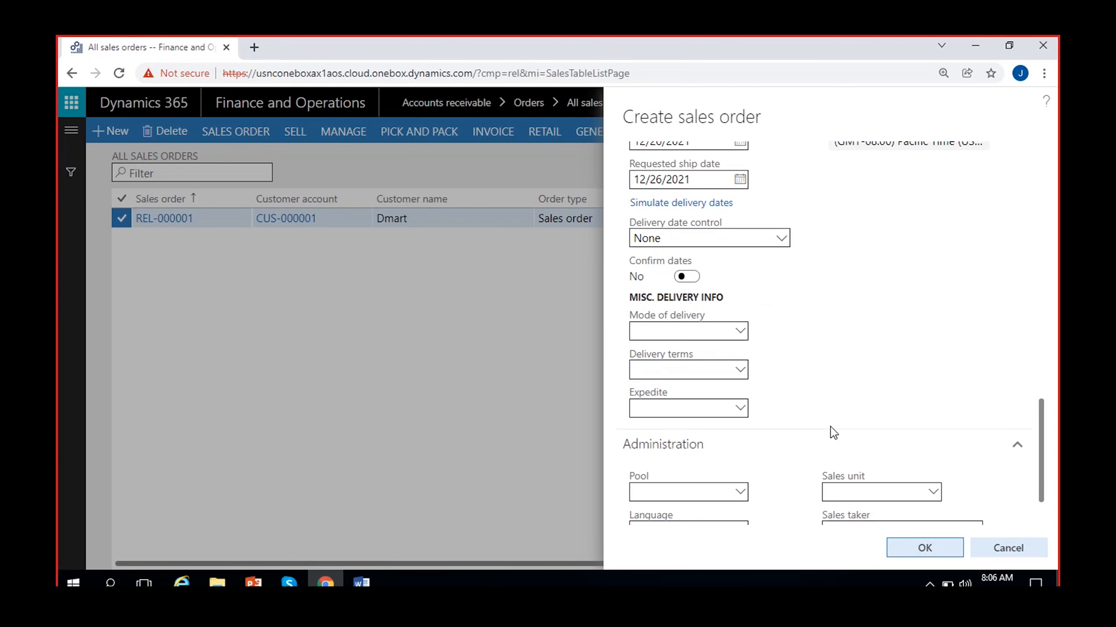
pyautogui.scroll(-1, 830, 427)
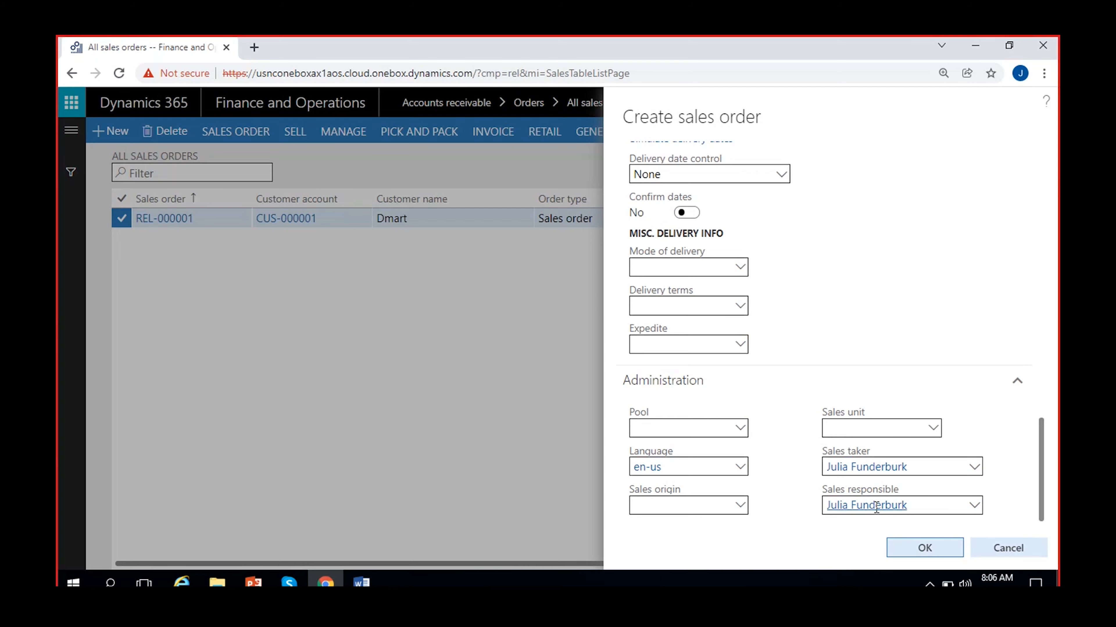
pyautogui.click(917, 557)
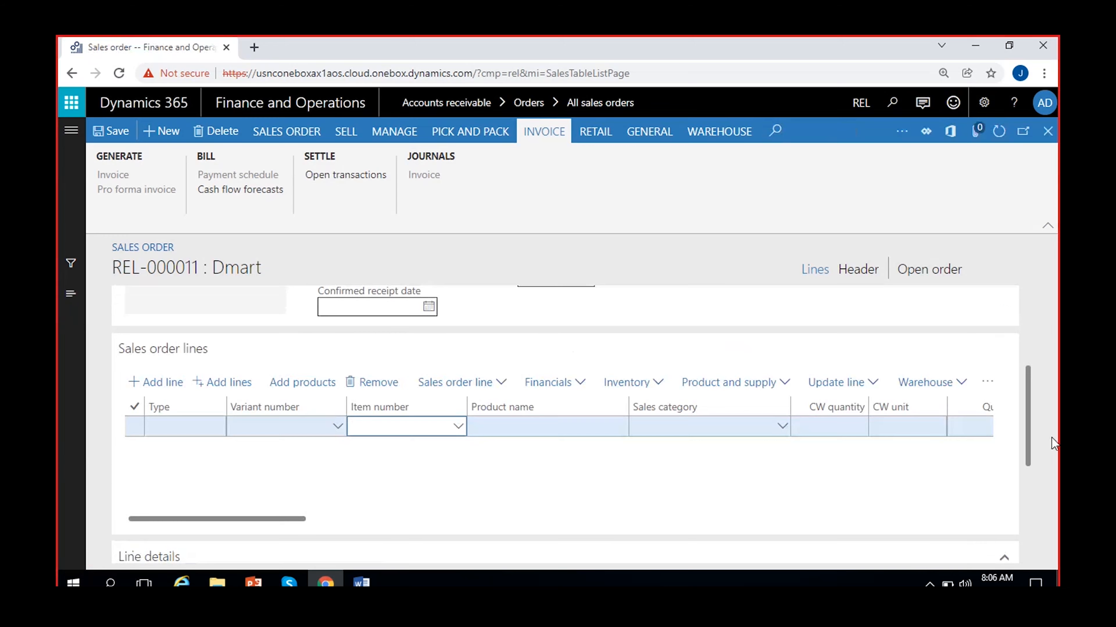
# Step: Choose item 0060 Cricket Ball as the product on the first sales order line
pyautogui.moveTo(1028, 415)
pyautogui.mouseDown()
pyautogui.moveTo(1035, 333)
pyautogui.moveTo(1033, 406)
pyautogui.mouseUp()
pyautogui.click(400, 447)
pyautogui.click(458, 448)
pyautogui.click(453, 302)
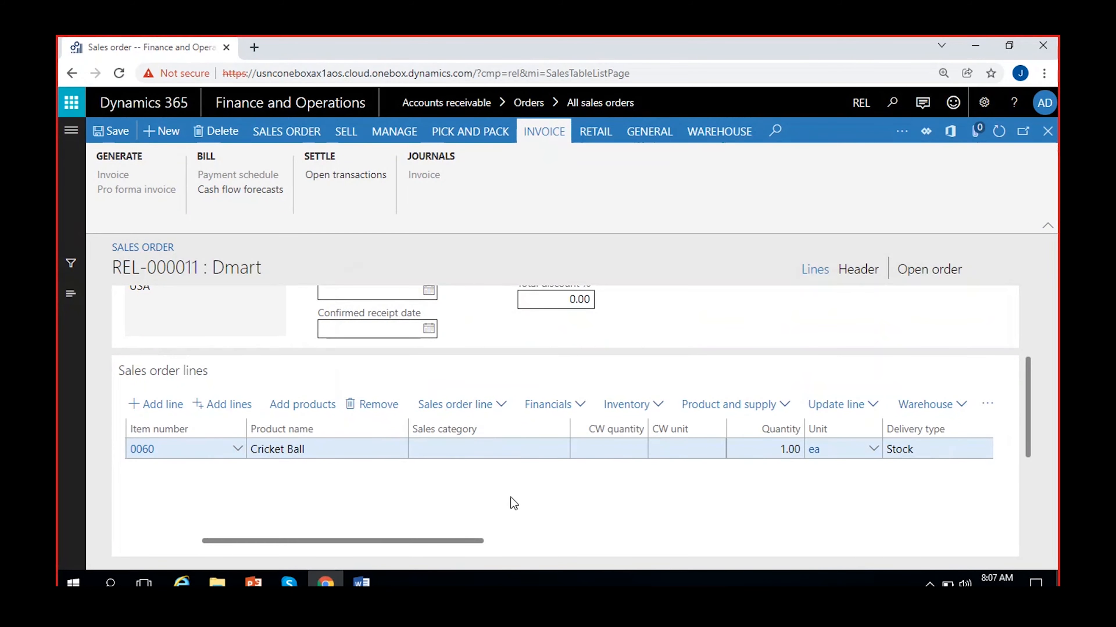
# Step: Set the Cricket Ball line's quantity to 10 and its unit price to 150
pyautogui.click(790, 448)
pyautogui.write('0')
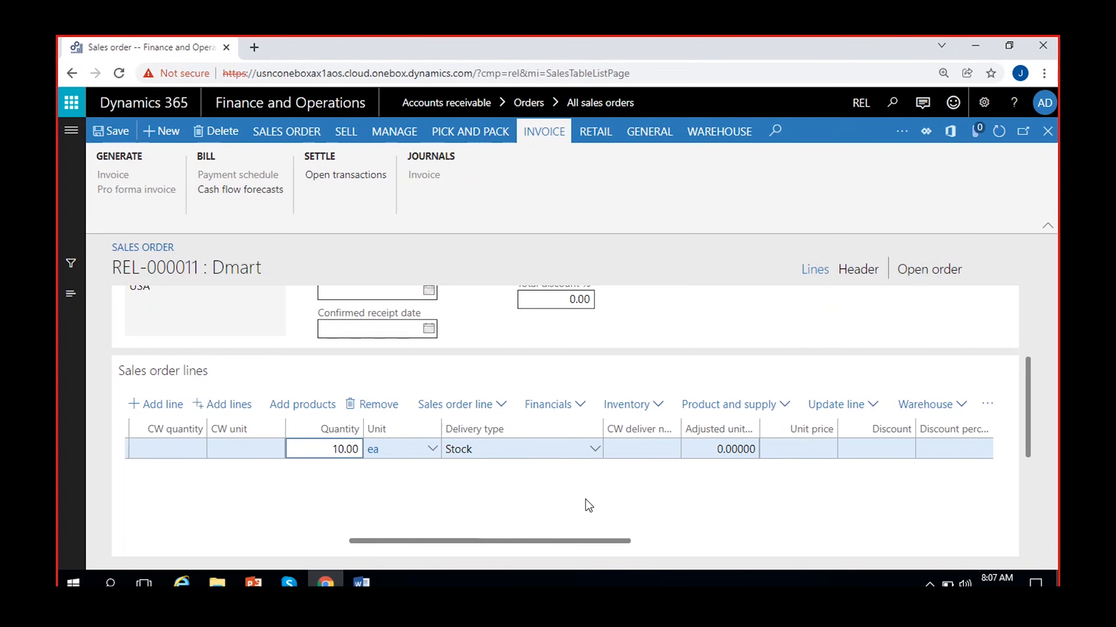
pyautogui.hscroll(3, 585, 499)
pyautogui.click(589, 448)
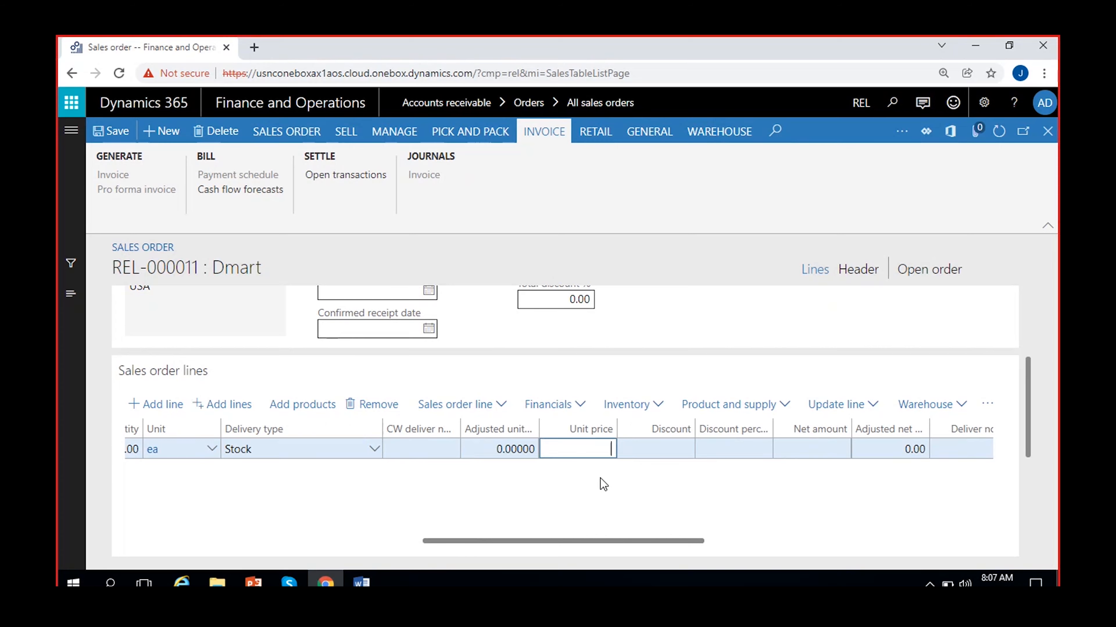
pyautogui.write('150')
pyautogui.click(630, 503)
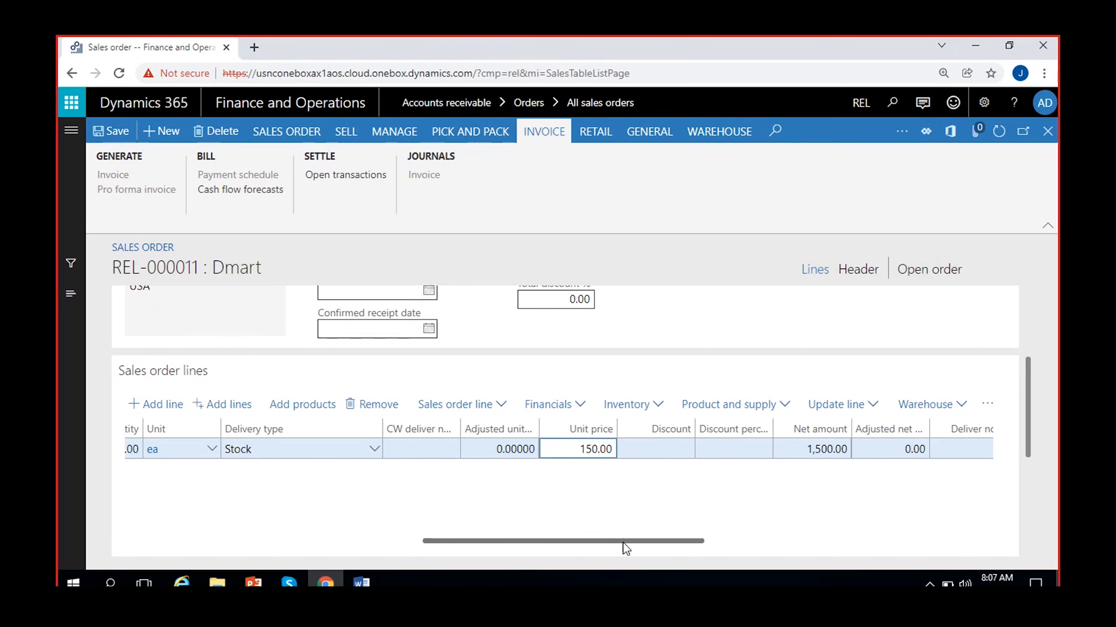
pyautogui.hscroll(-3, 477, 512)
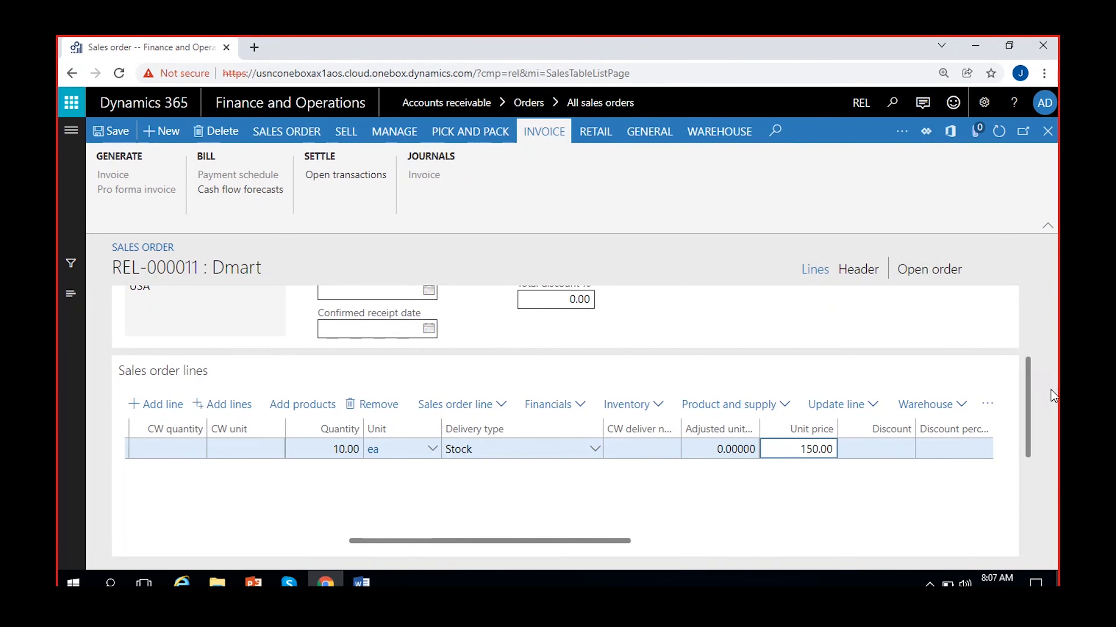
# Step: Check the storage dimensions in the Cricket Ball line's product details
pyautogui.moveTo(1028, 377); pyautogui.dragTo(1036, 453)
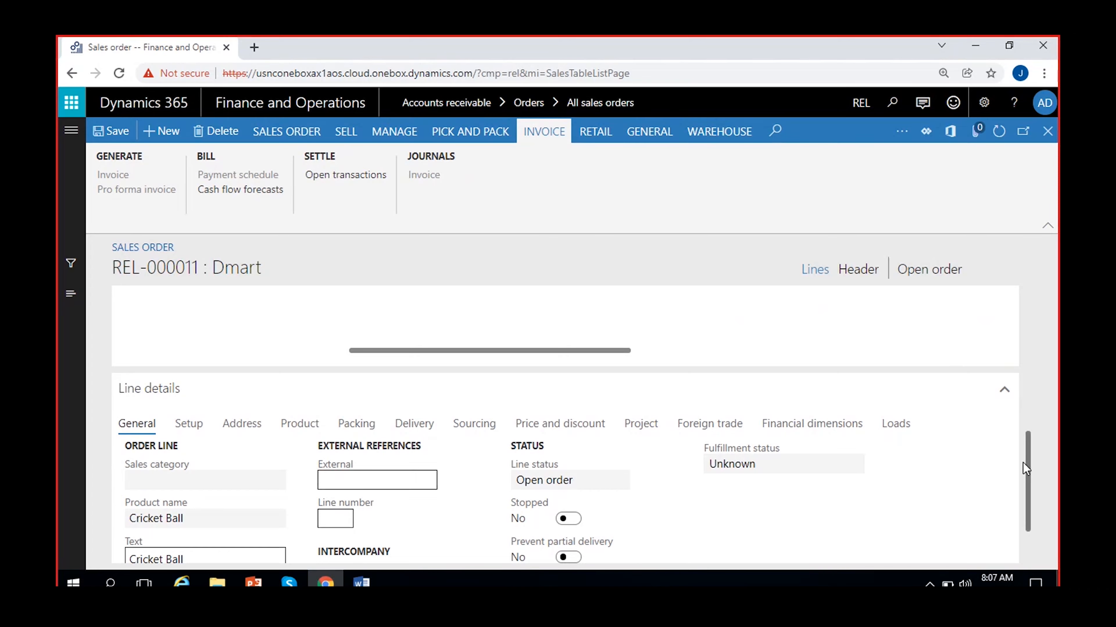
pyautogui.moveTo(1026, 455); pyautogui.dragTo(1027, 493)
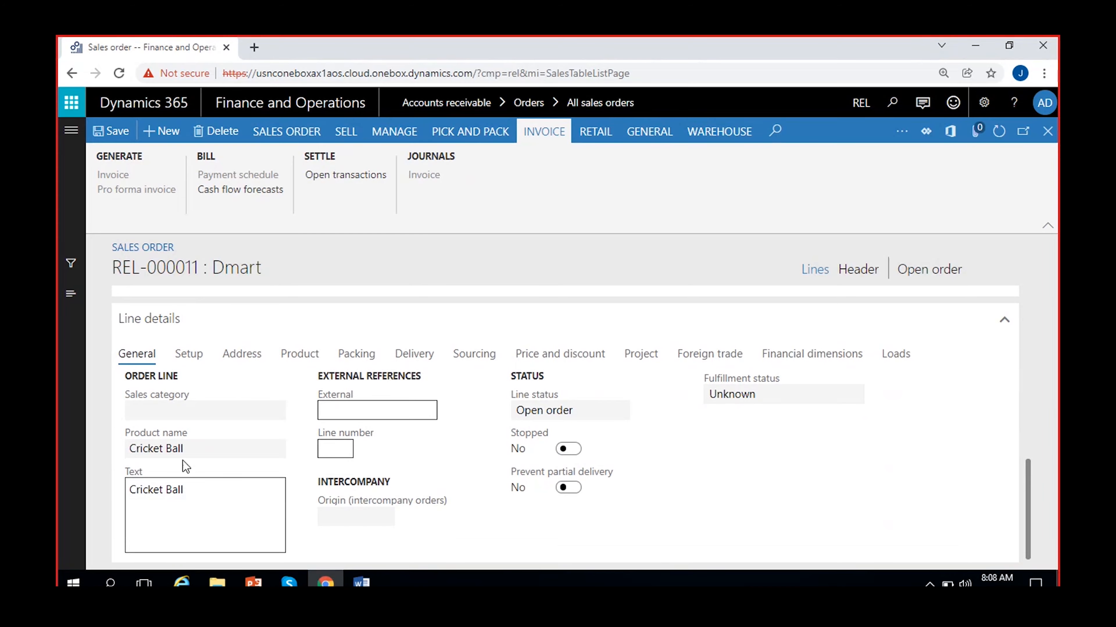
pyautogui.click(177, 359)
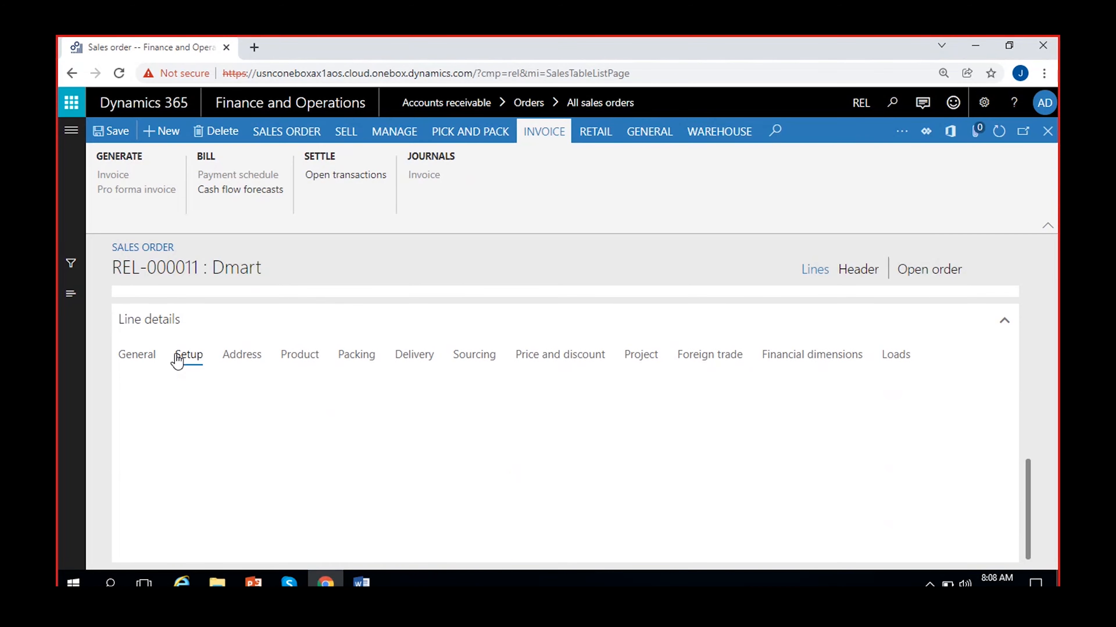
pyautogui.click(303, 359)
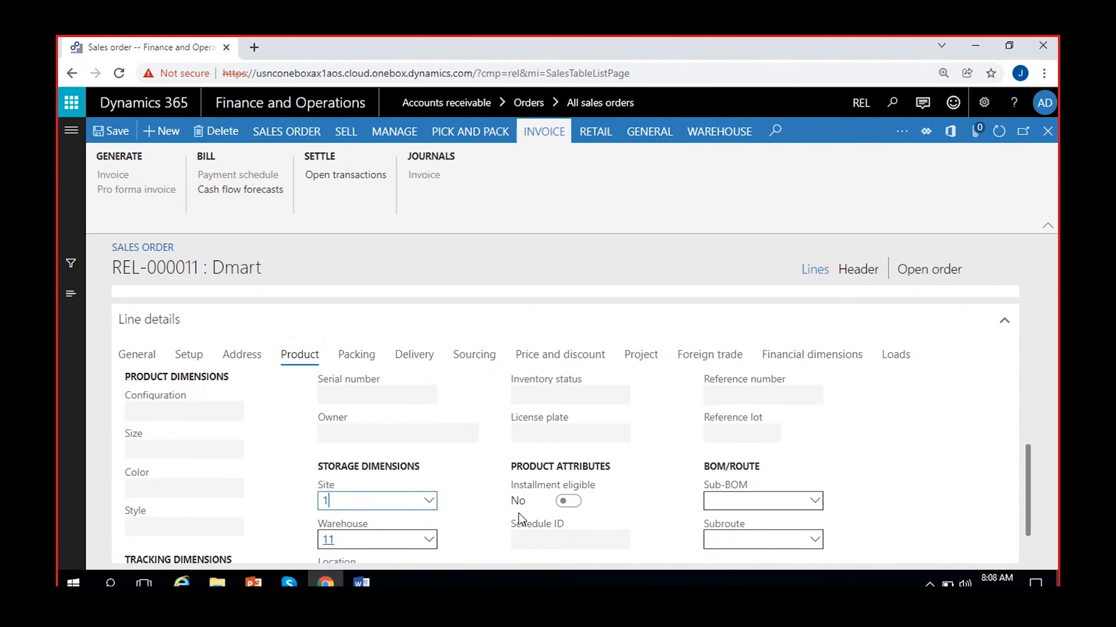
pyautogui.scroll(-1, 1030, 485)
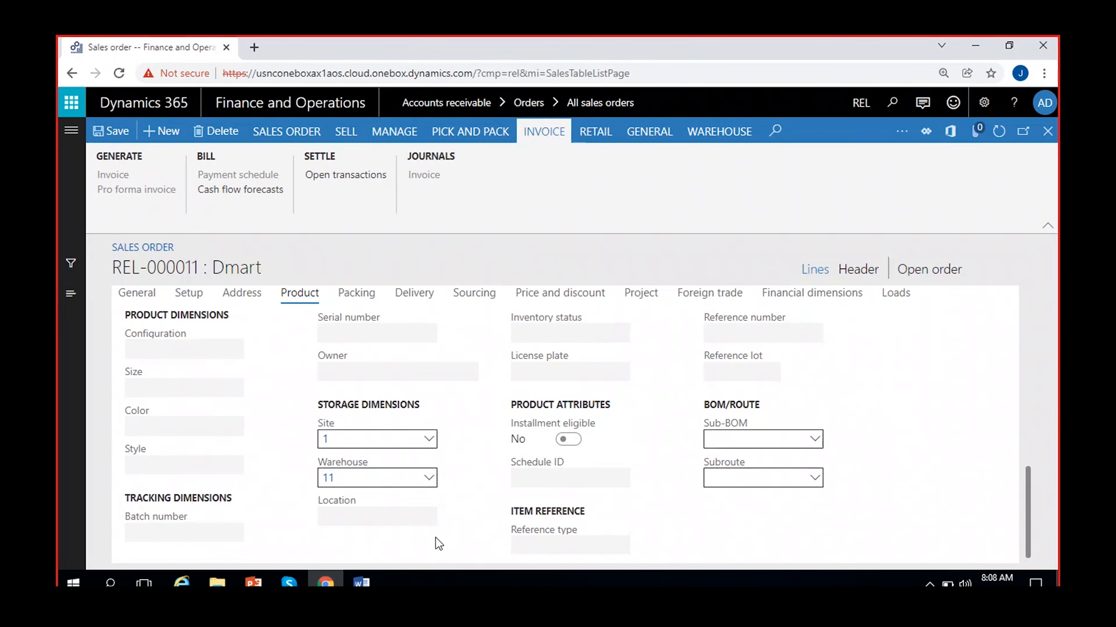
# Step: View the on-hand stock by warehouse in the line's warehouse lookup
pyautogui.click(429, 479)
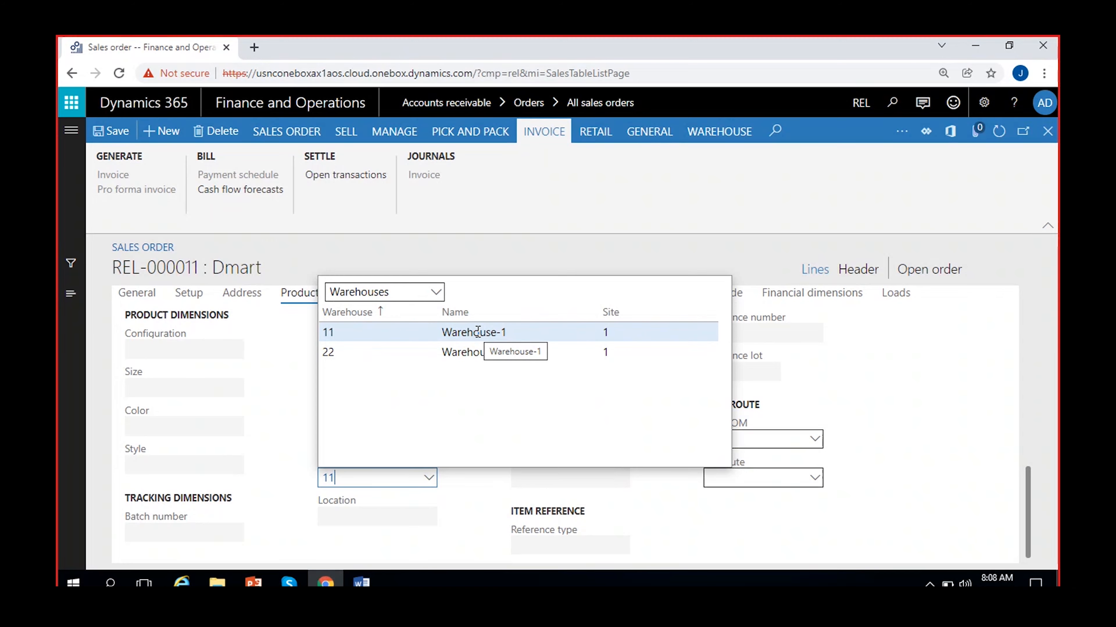
pyautogui.click(435, 293)
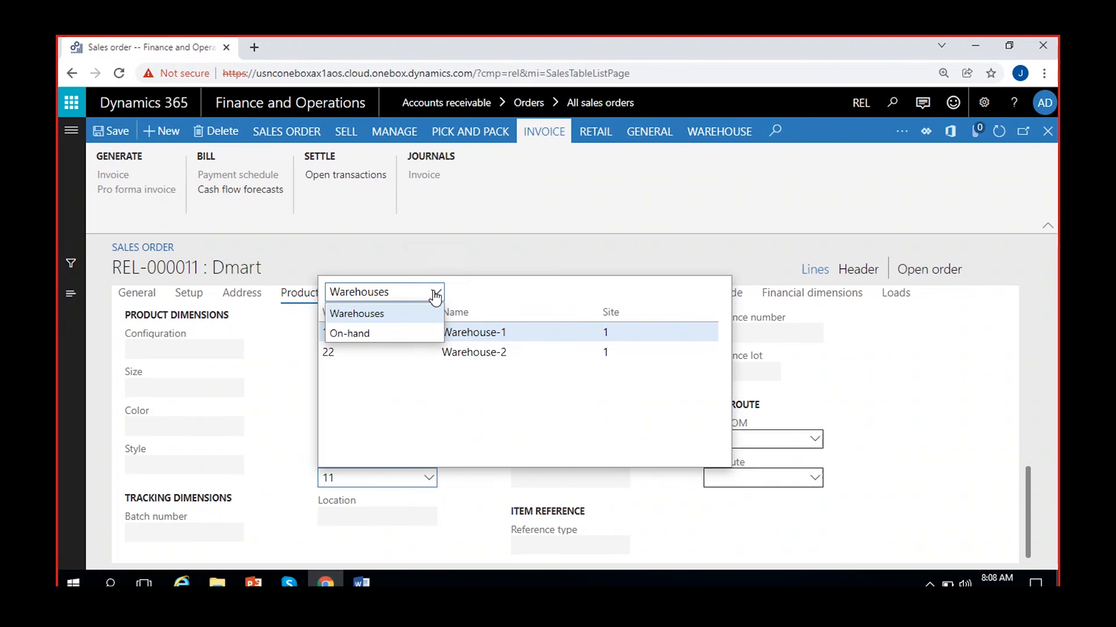
pyautogui.click(360, 336)
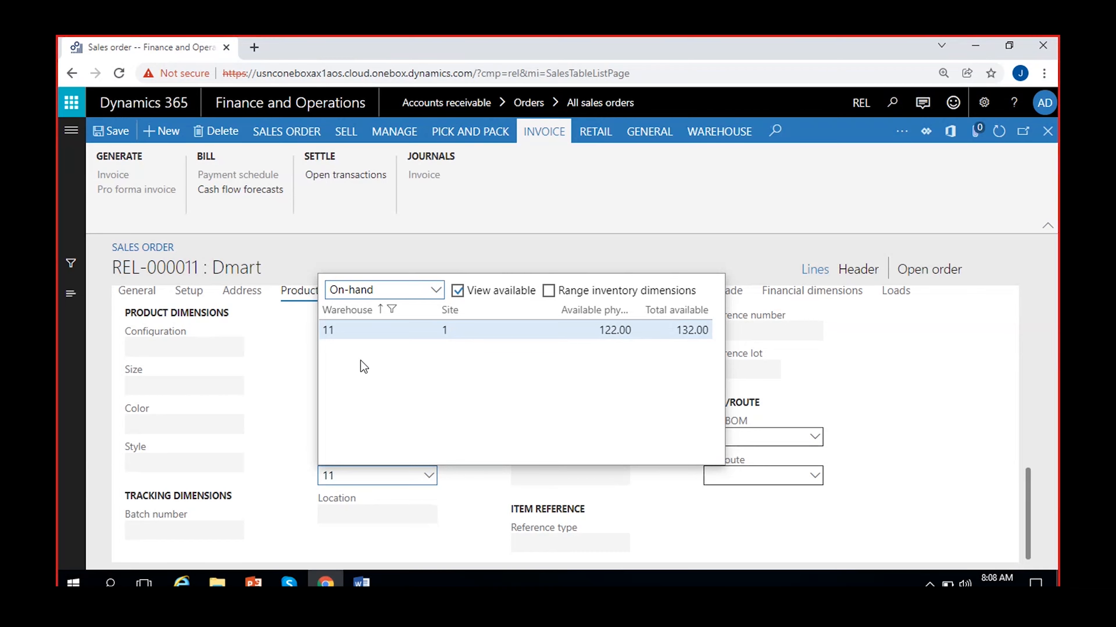
# Step: Change the line's warehouse to 22 and cancel overwriting the prices and discounts
pyautogui.click(436, 290)
pyautogui.click(380, 311)
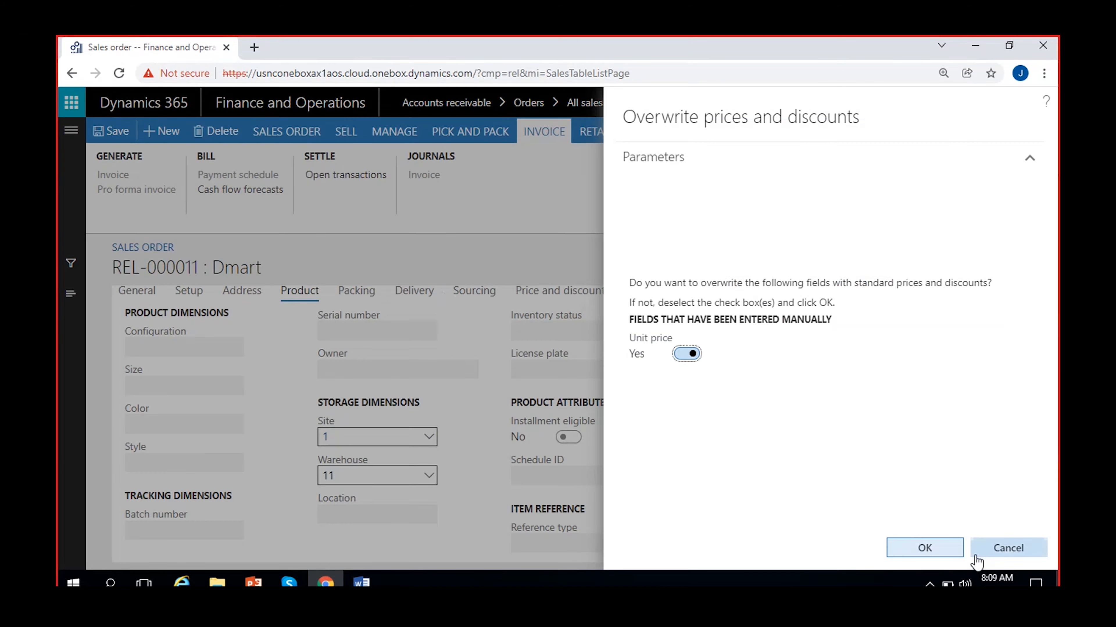
pyautogui.click(1014, 549)
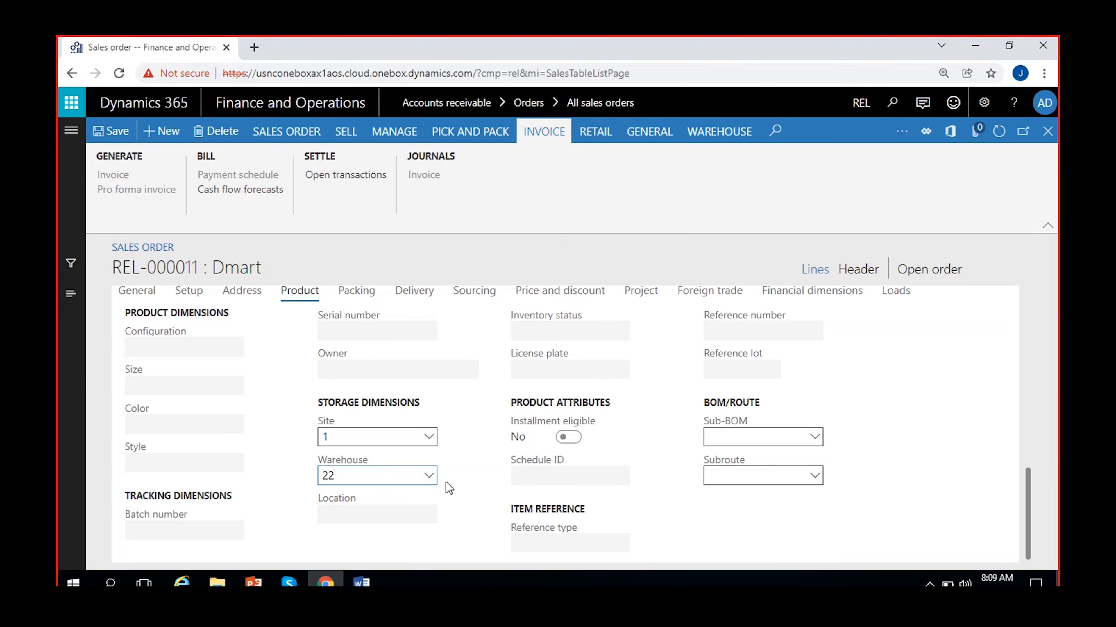
# Step: Compare the warehouse list with the on-hand stock view in the line's warehouse lookup
pyautogui.click(428, 476)
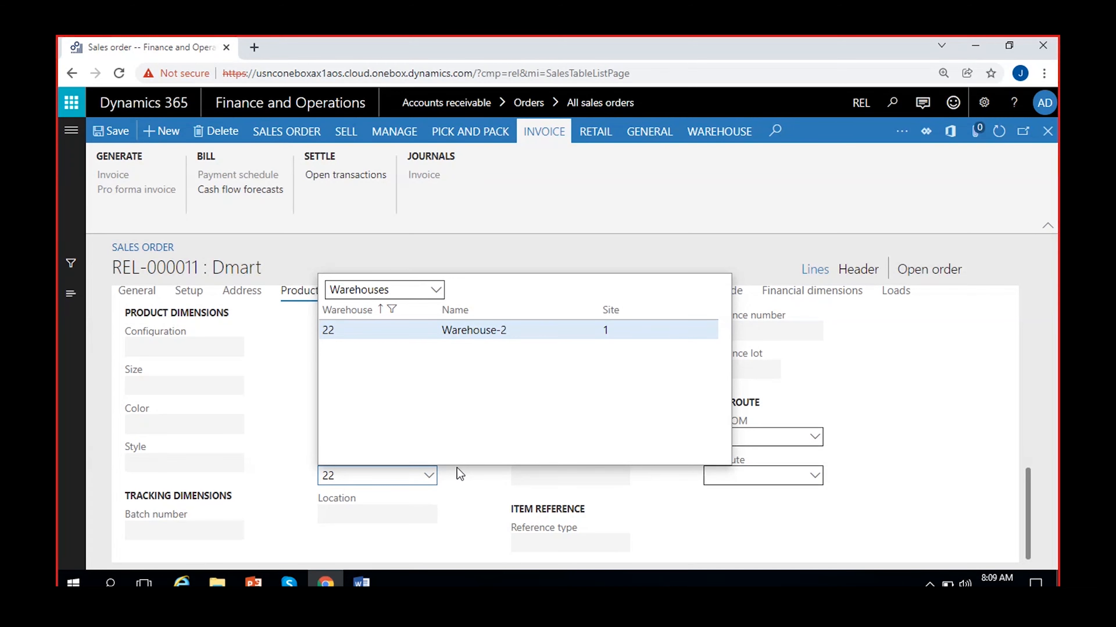
pyautogui.click(439, 290)
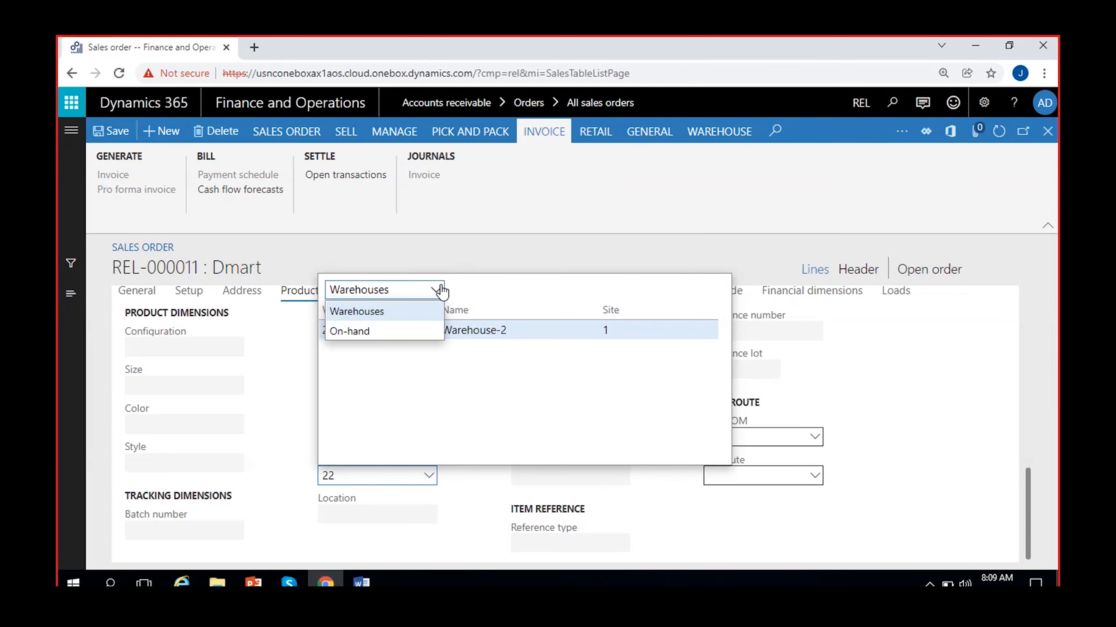
pyautogui.click(383, 332)
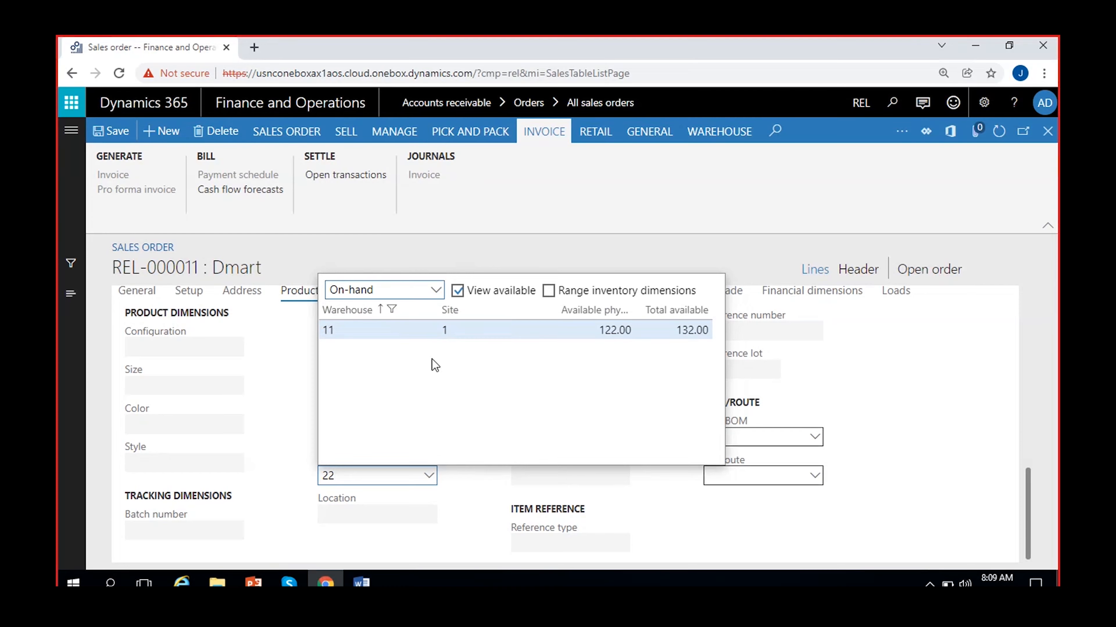
pyautogui.click(437, 291)
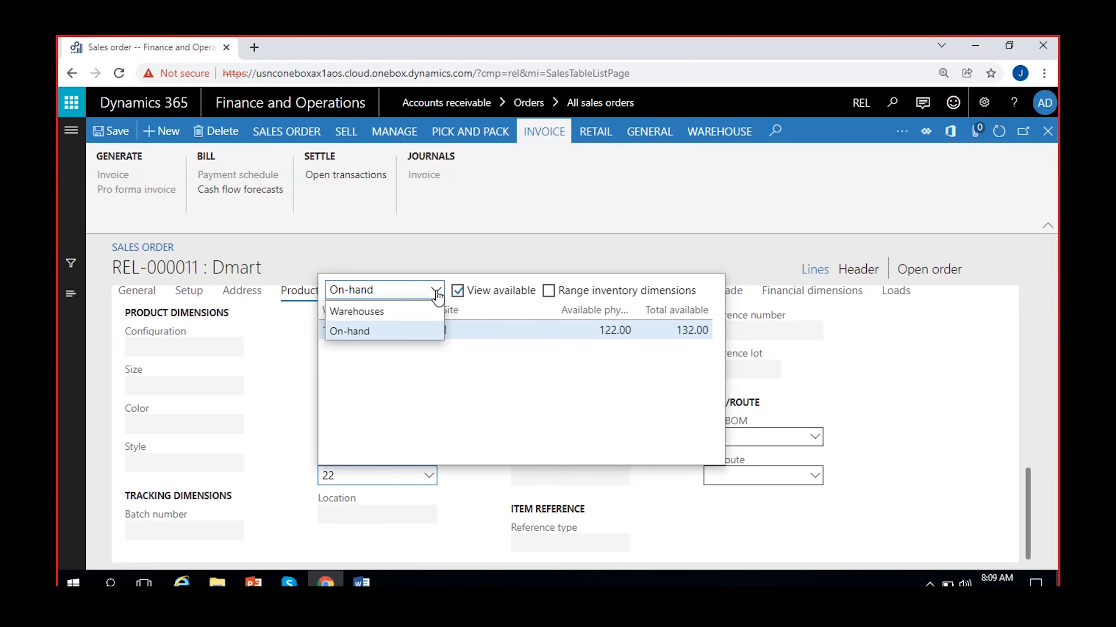
pyautogui.click(400, 313)
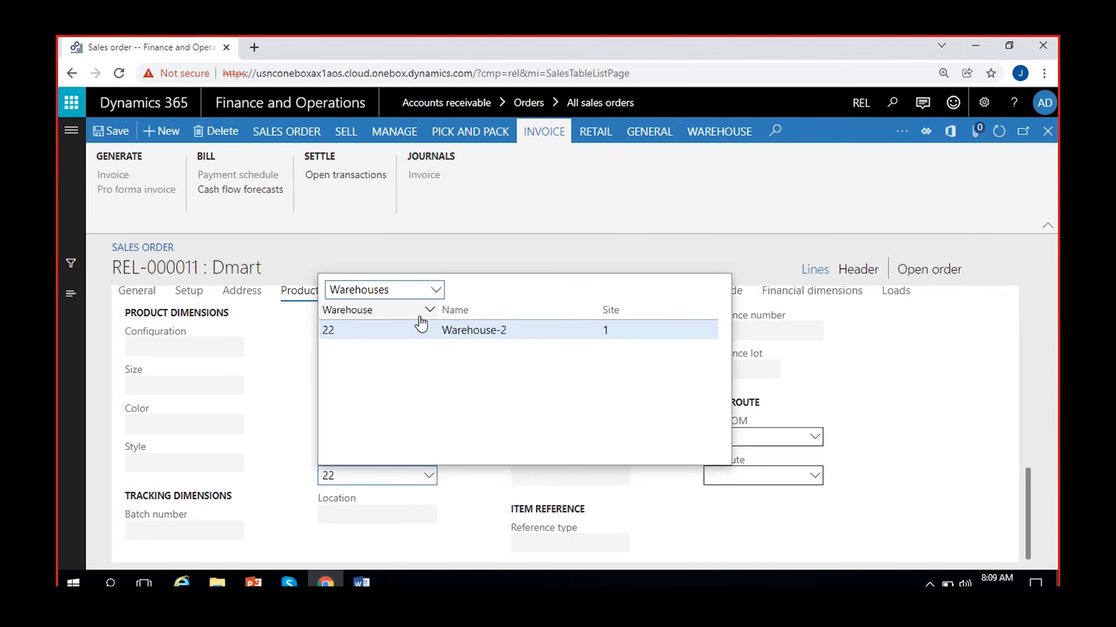
pyautogui.click(437, 290)
pyautogui.click(400, 333)
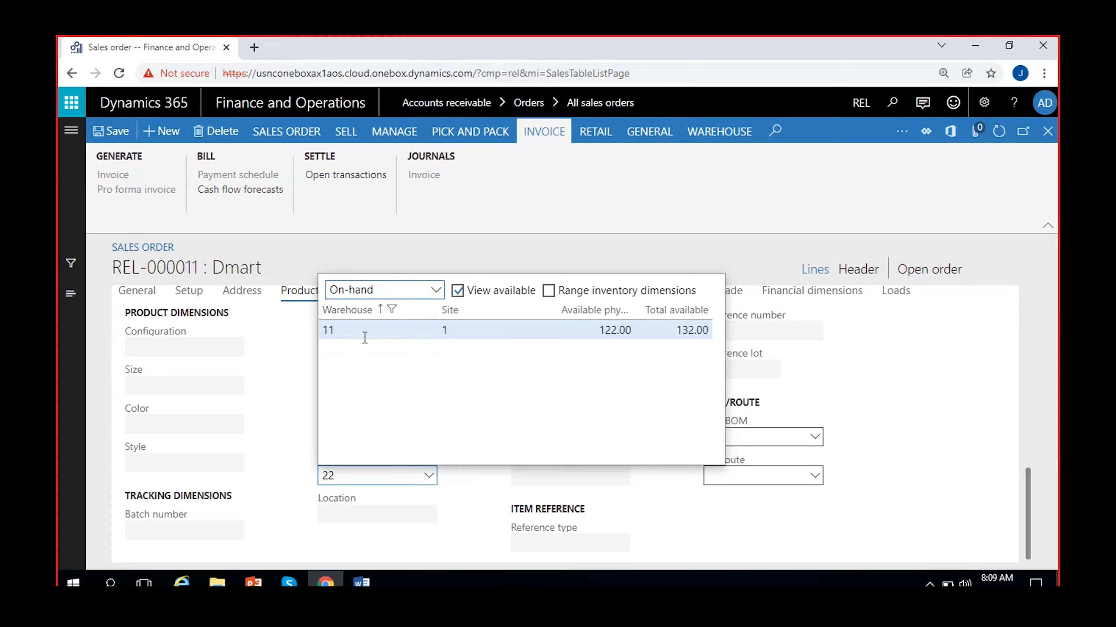
pyautogui.click(471, 502)
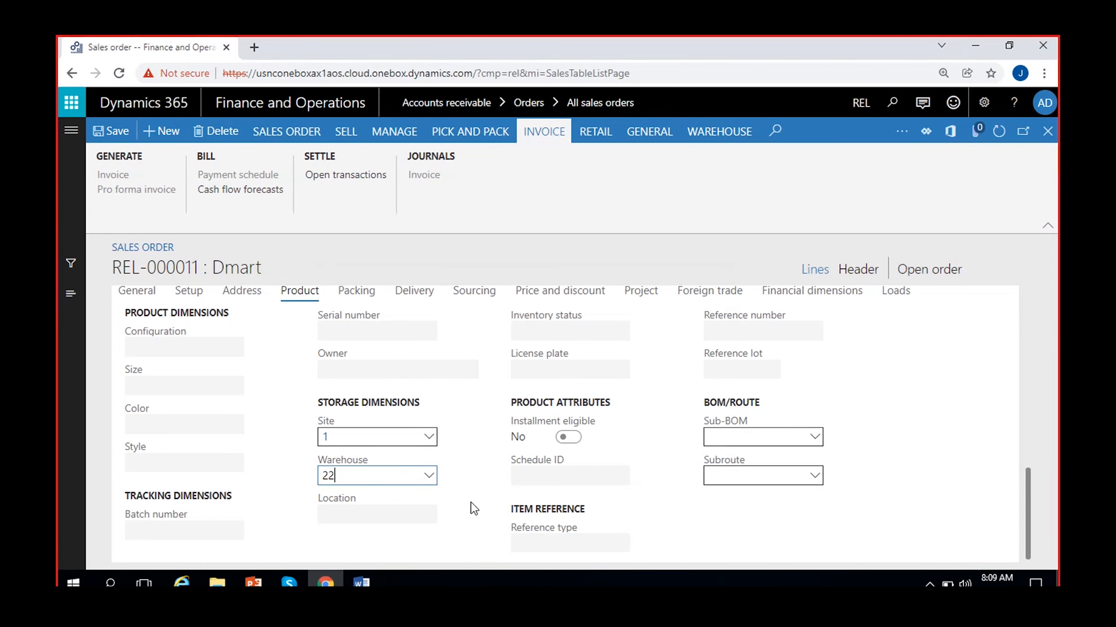
# Step: Set the line's warehouse back to 11, cancel the price overwrite and recheck its on-hand stock
pyautogui.press('BackSpace')
pyautogui.press('BackSpace')
pyautogui.write('11')
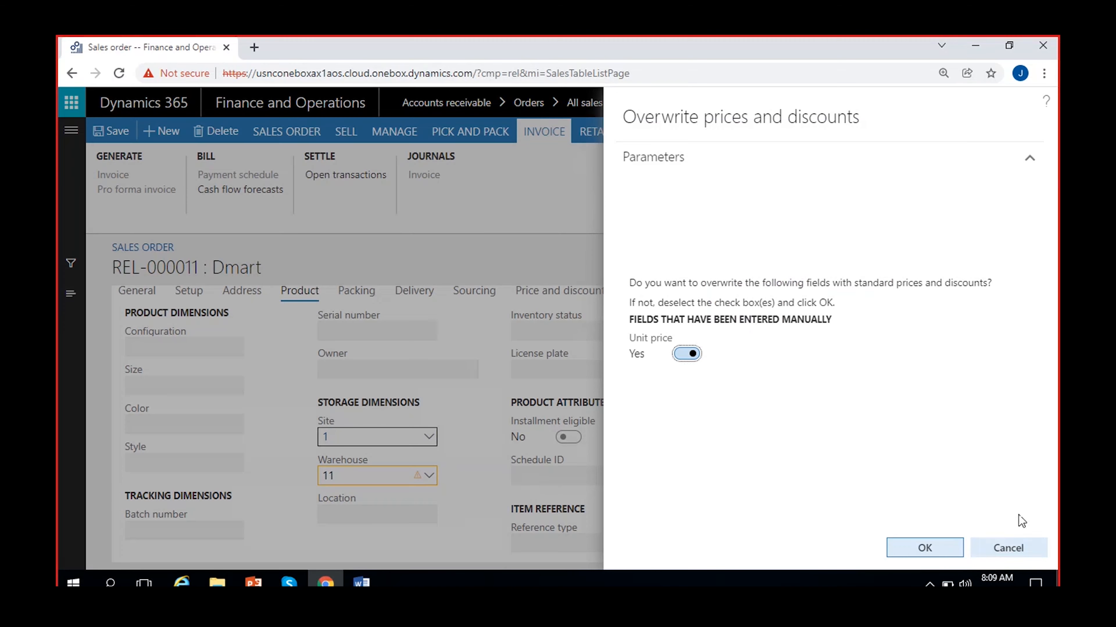
pyautogui.click(1009, 549)
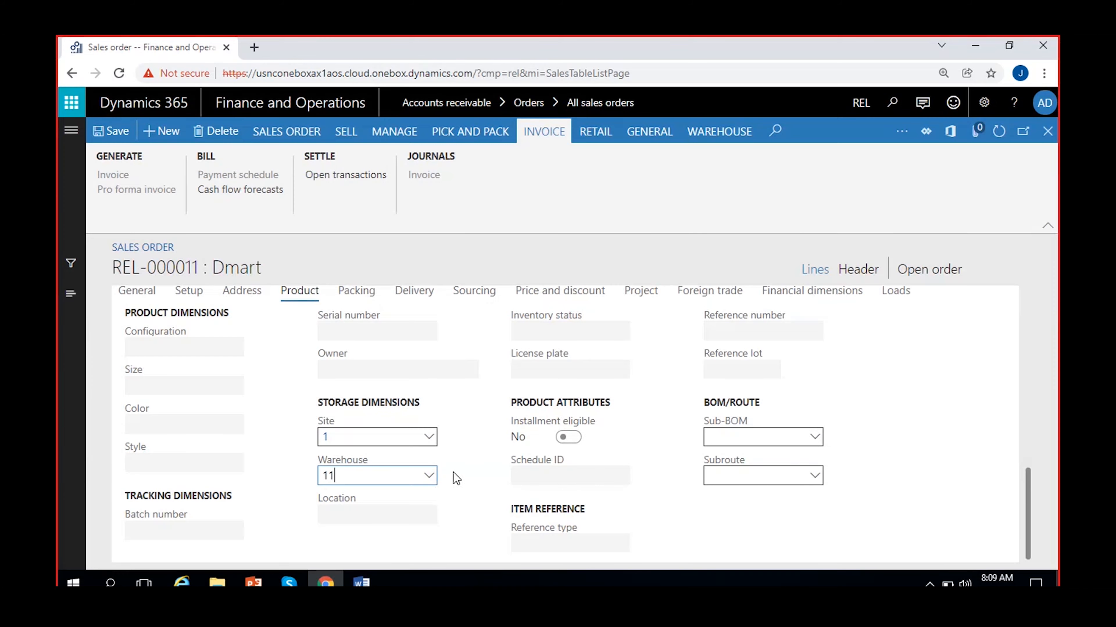
pyautogui.click(435, 477)
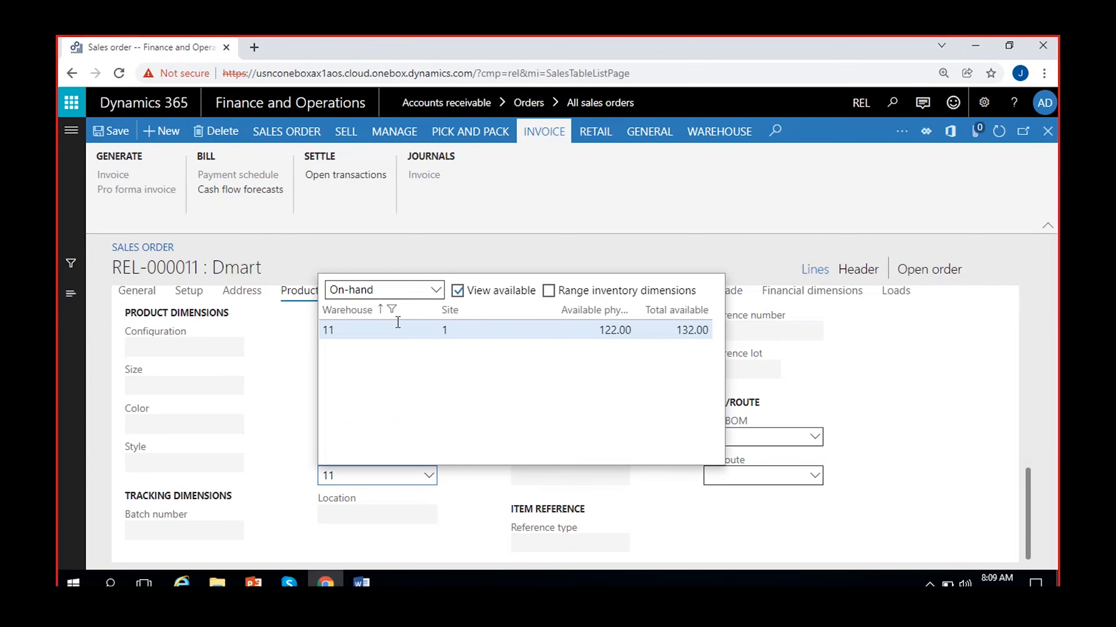
pyautogui.click(477, 497)
# Step: Clear the line's warehouse, cancel overwriting the unit price, and enter warehouse 11 again
pyautogui.click(371, 475)
pyautogui.press('BackSpace')
pyautogui.press('BackSpace')
pyautogui.click(469, 481)
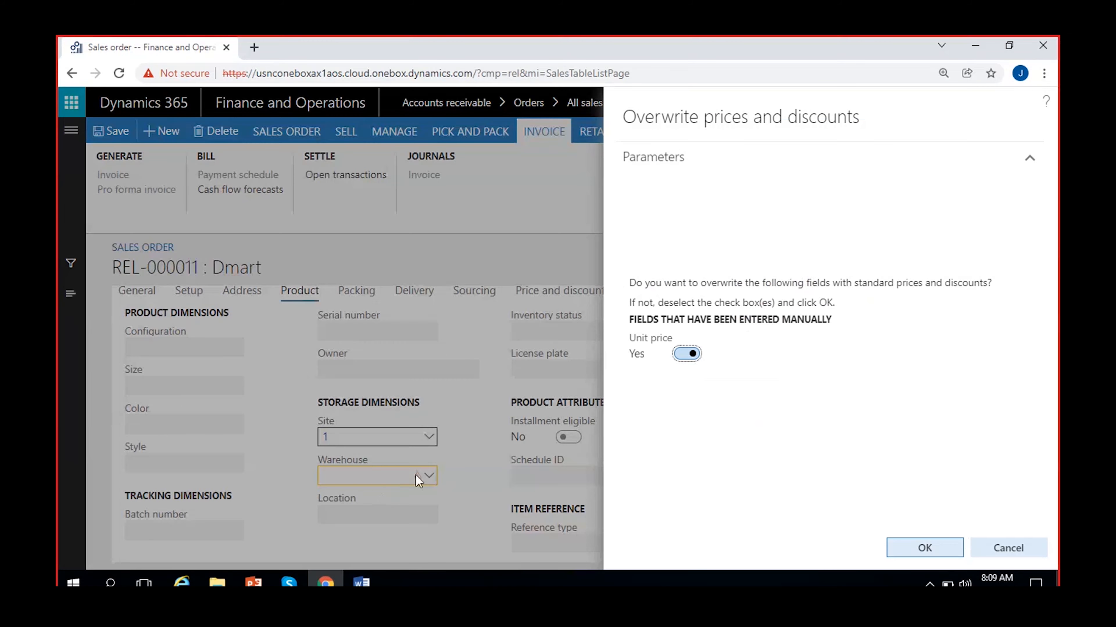
pyautogui.click(991, 550)
pyautogui.click(347, 475)
pyautogui.write('11')
pyautogui.click(515, 491)
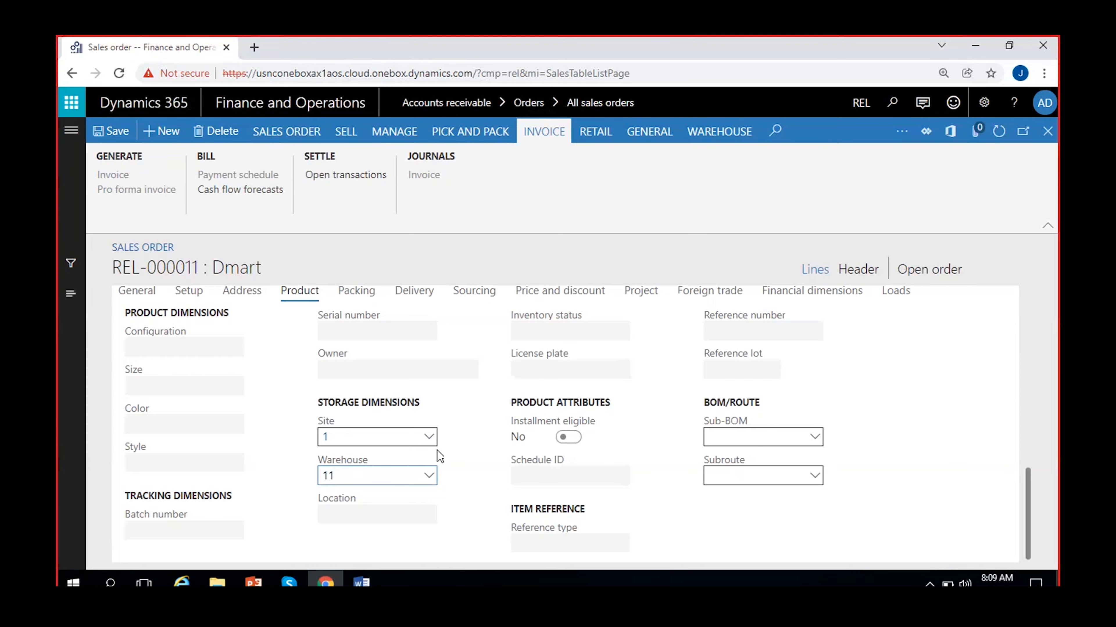
# Step: Set the Cricket Ball line's unit price to 150 and save the sales order
pyautogui.click(432, 441)
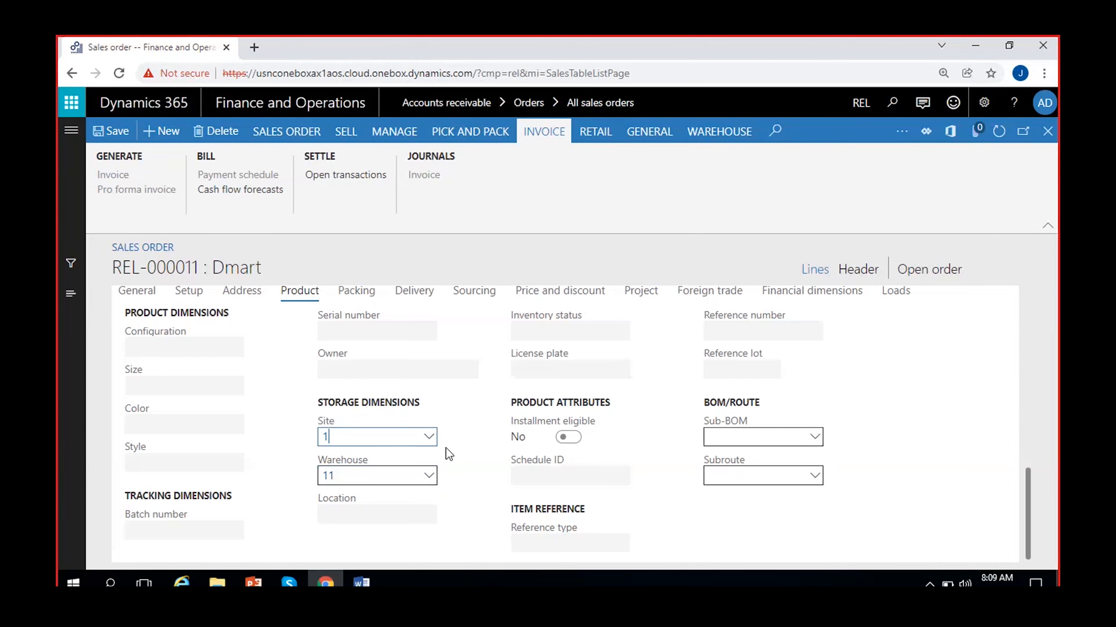
pyautogui.click(473, 464)
pyautogui.scroll(10, 475, 469)
pyautogui.hscroll(5, 519, 506)
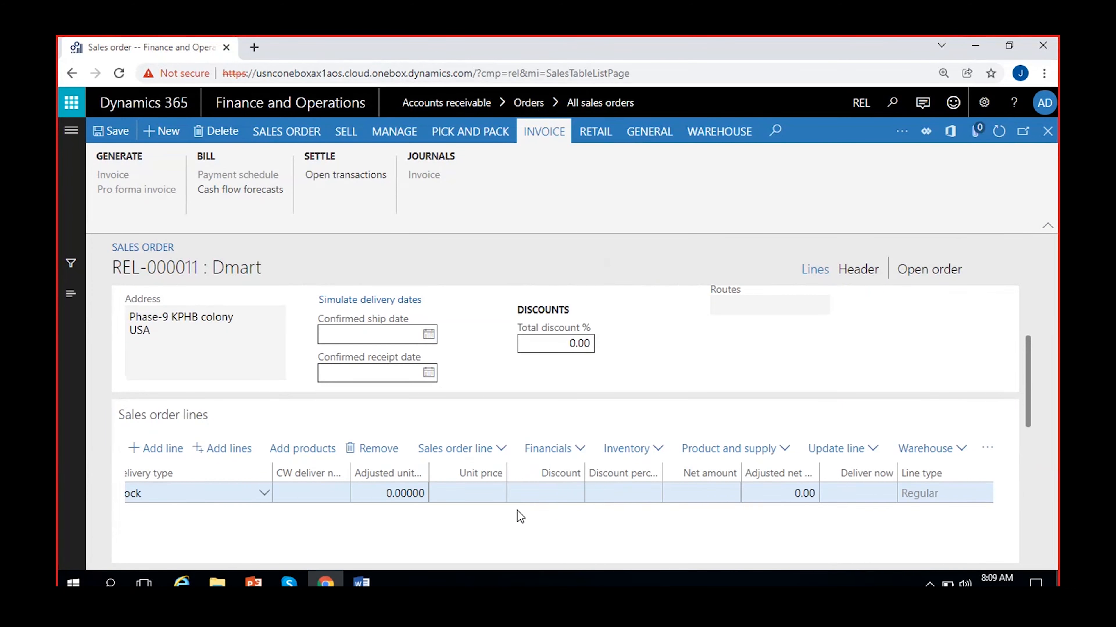
pyautogui.click(475, 495)
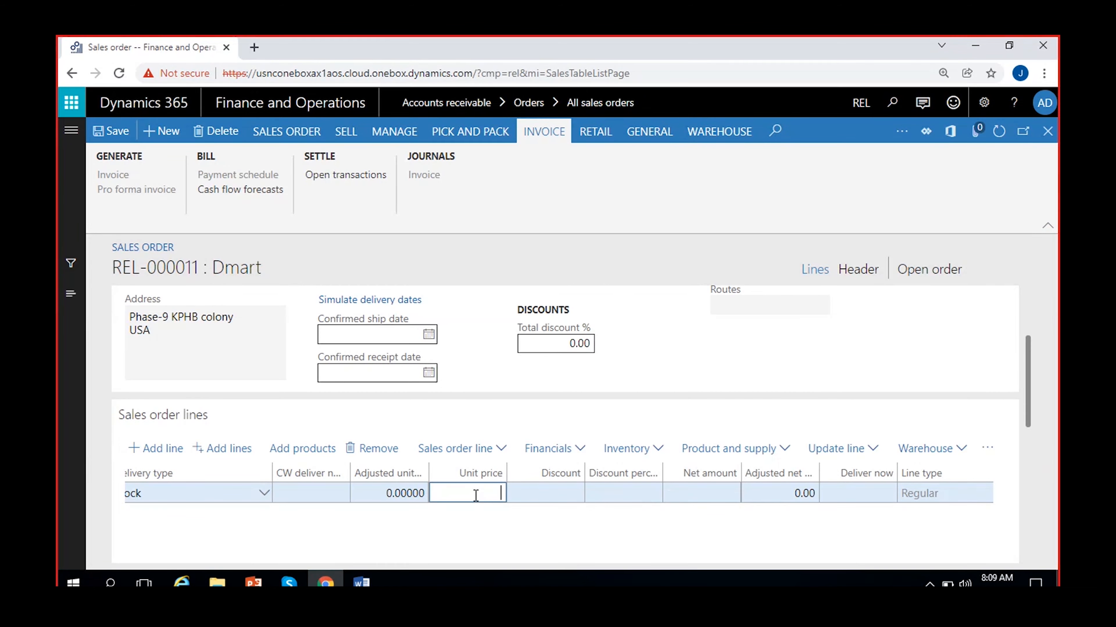
pyautogui.write('150')
pyautogui.click(107, 134)
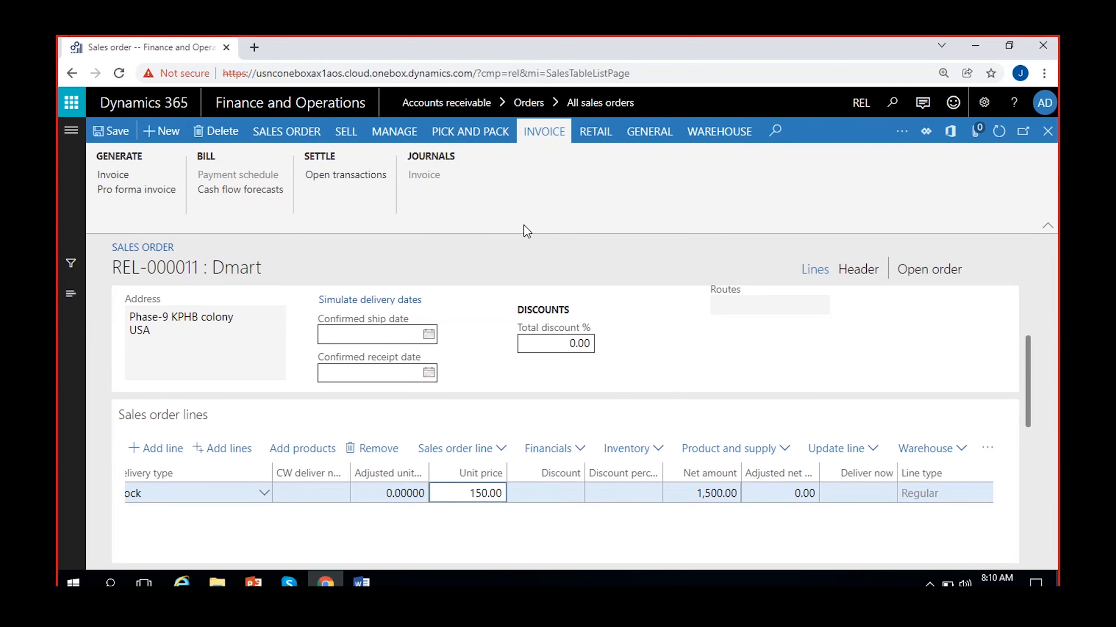
# Step: Confirm the Dmart sales order with posting enabled and without printing the confirmation, and dismiss the completion notice
pyautogui.click(347, 134)
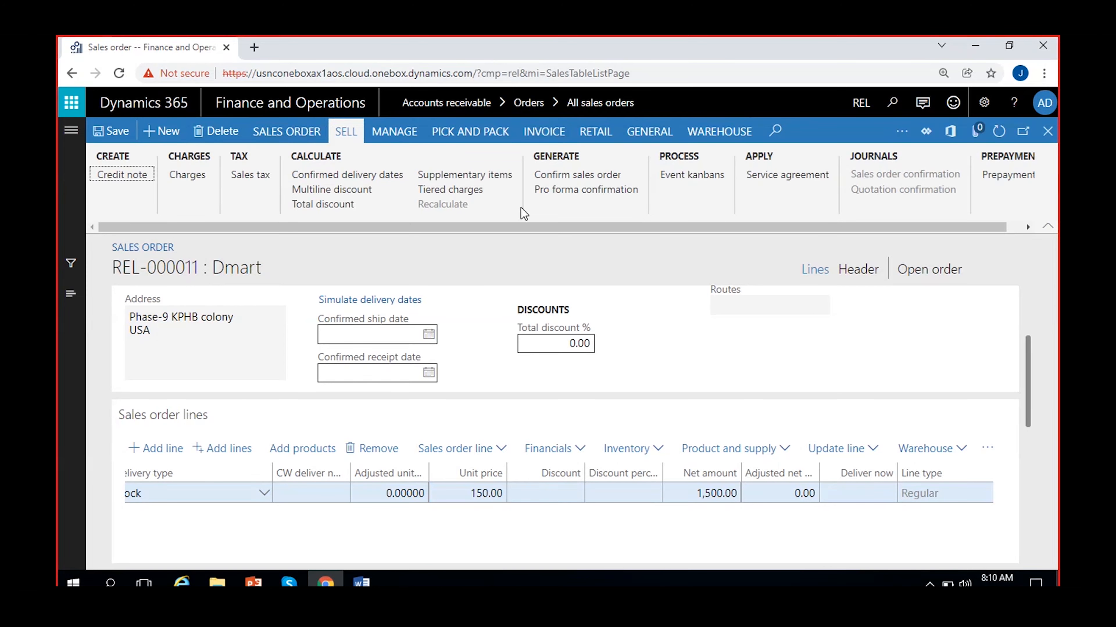
pyautogui.click(575, 176)
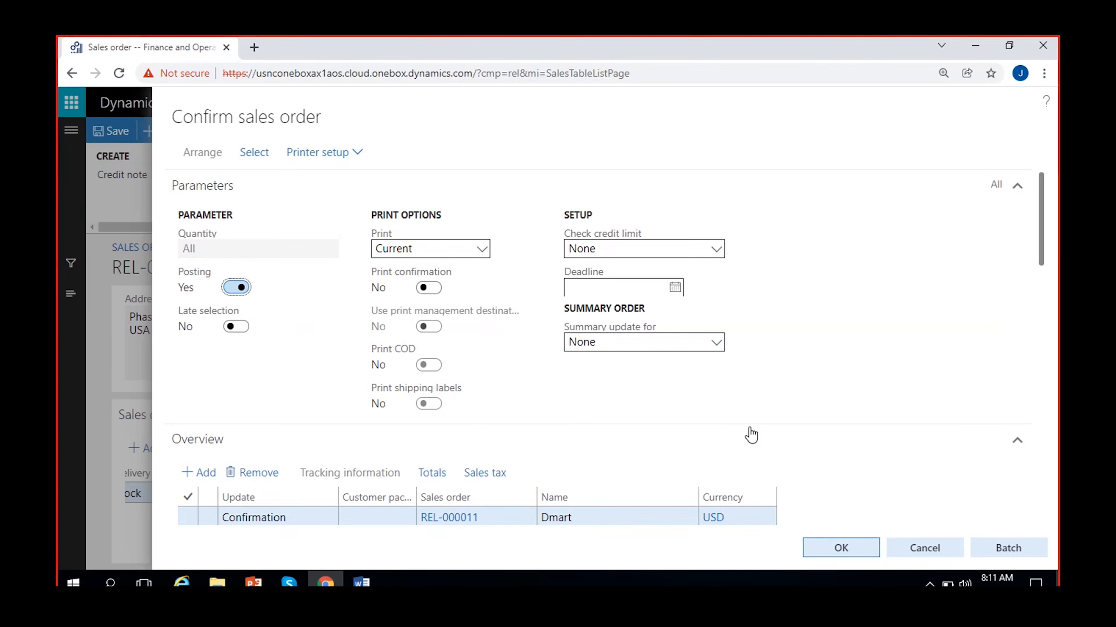
pyautogui.scroll(-5, 981, 325)
pyautogui.scroll(3, 981, 325)
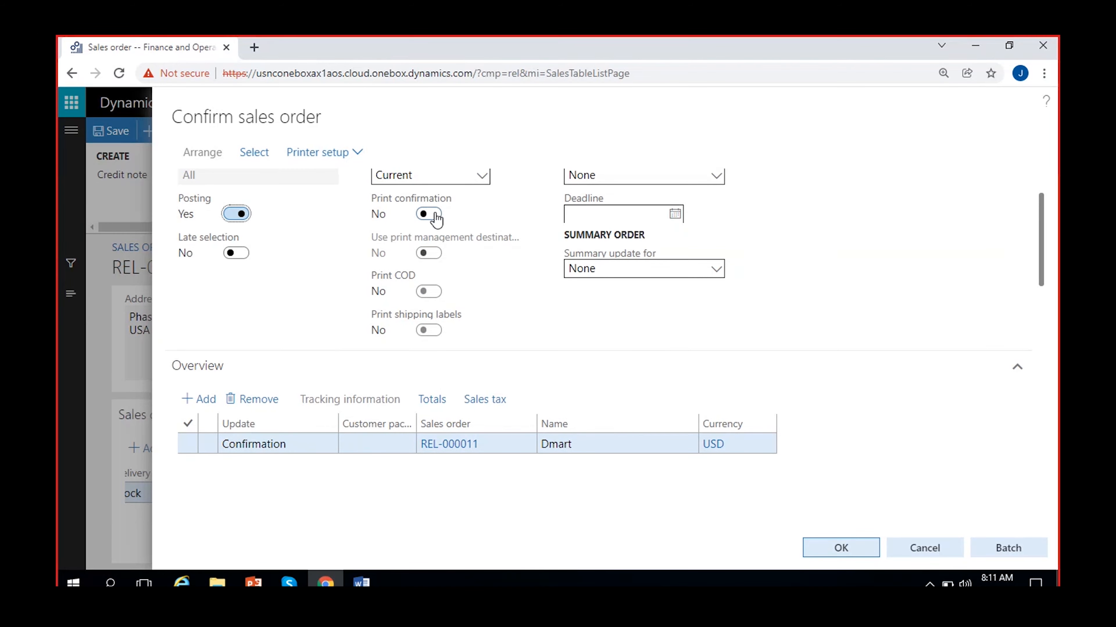
pyautogui.scroll(1, 448, 274)
pyautogui.scroll(-4, 532, 417)
pyautogui.scroll(-1, 532, 417)
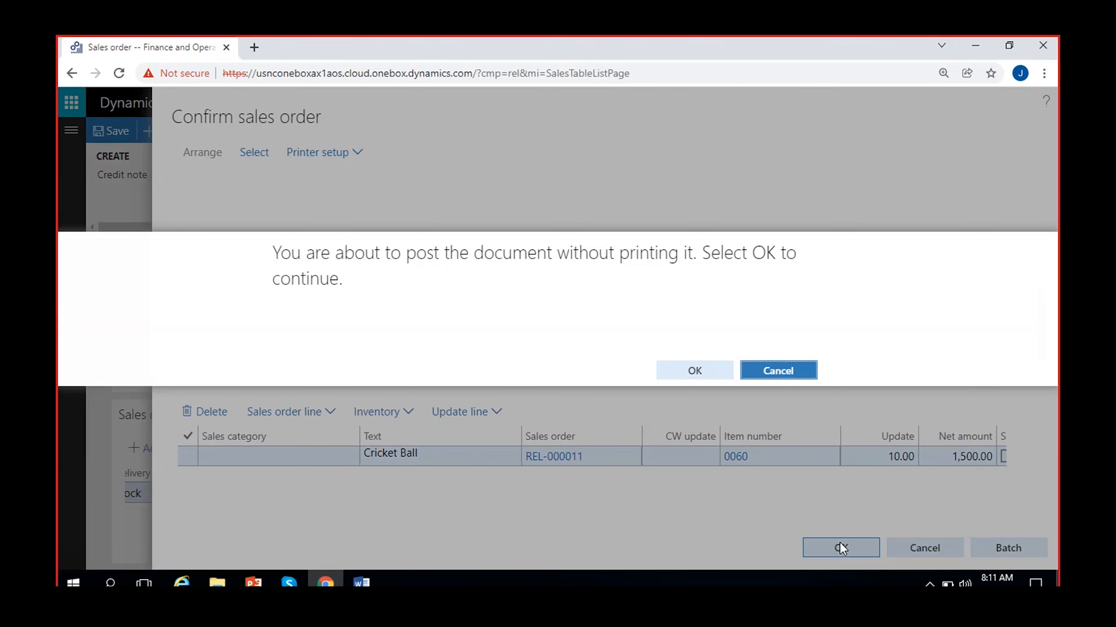
pyautogui.click(686, 370)
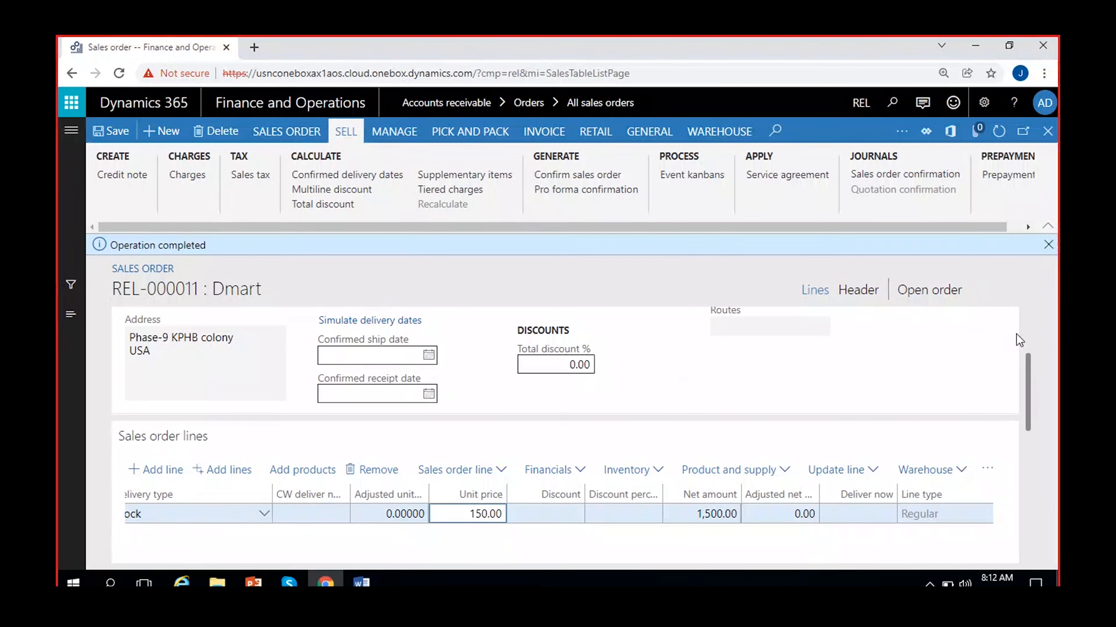
pyautogui.click(1047, 244)
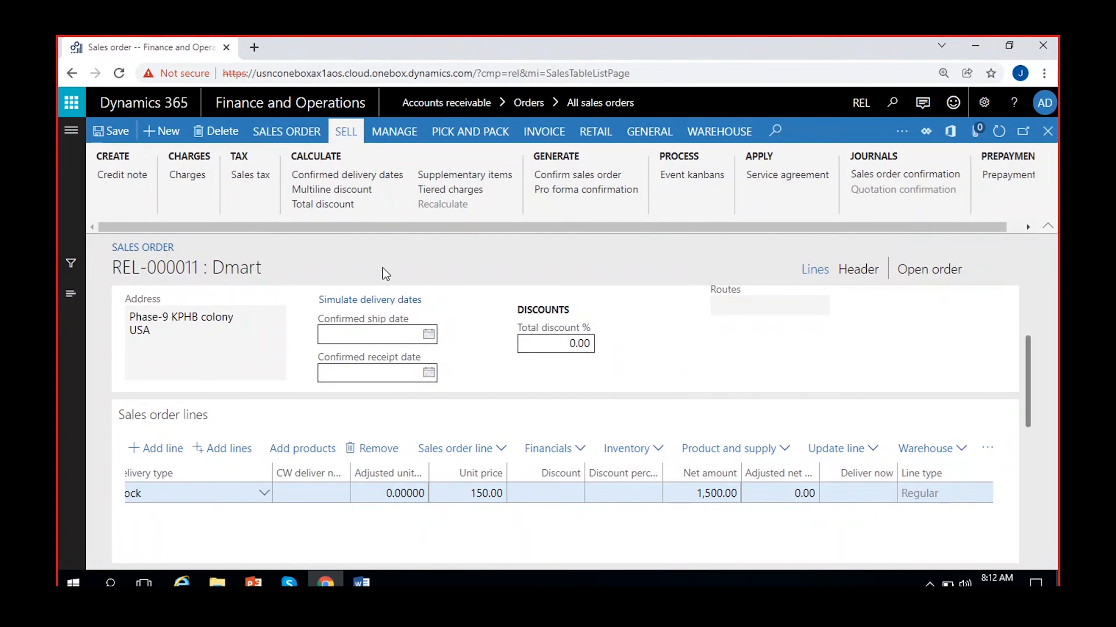
# Step: Start posting the order's packing slip, keep the quantity basis All, and set the Cricket Ball line's update quantity to 5
pyautogui.click(461, 141)
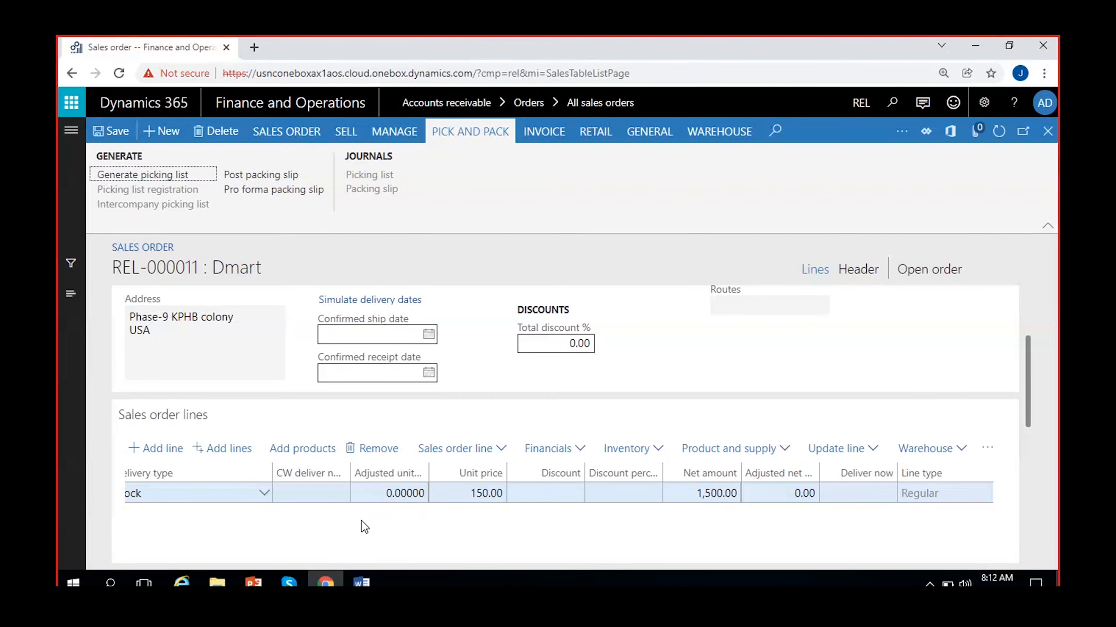
pyautogui.click(259, 176)
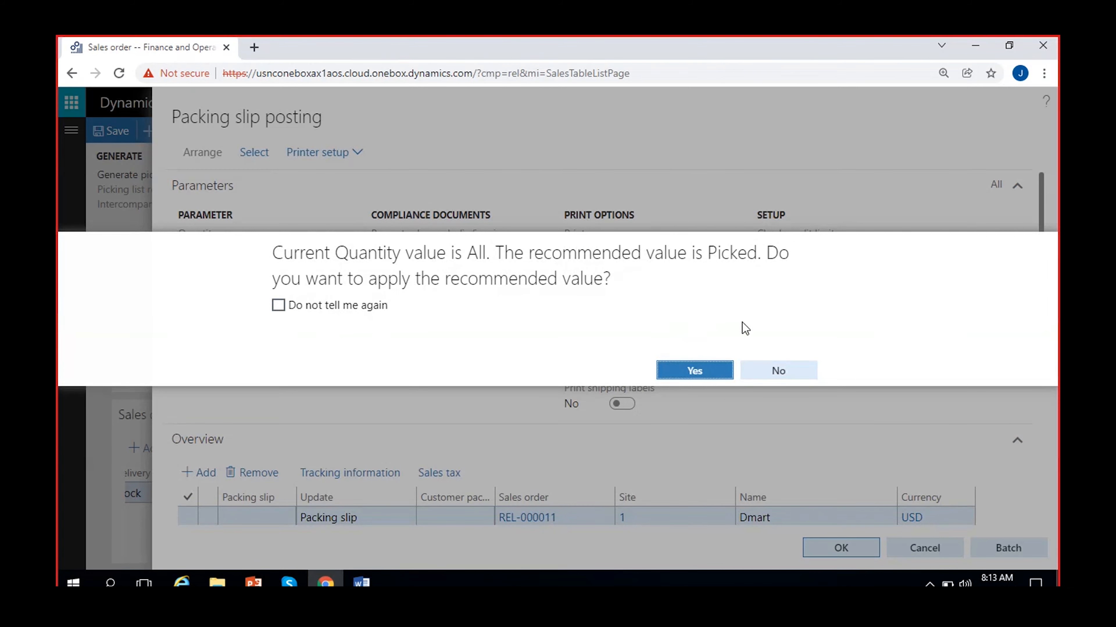
pyautogui.click(789, 369)
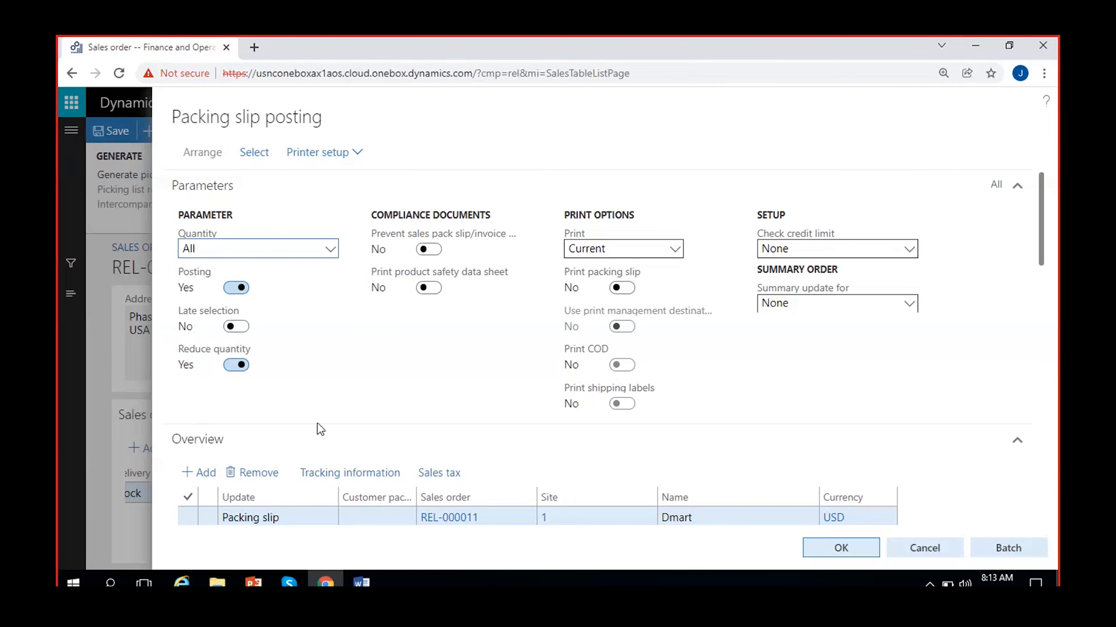
pyautogui.scroll(-5, 480, 448)
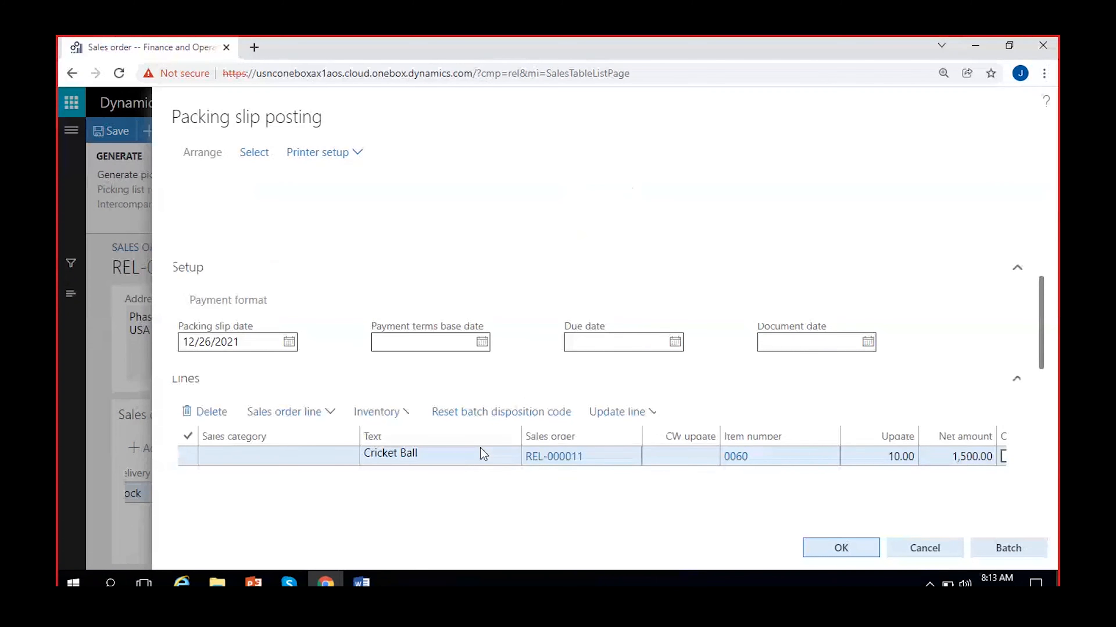
pyautogui.hscroll(3, 628, 527)
pyautogui.hscroll(3, 628, 527)
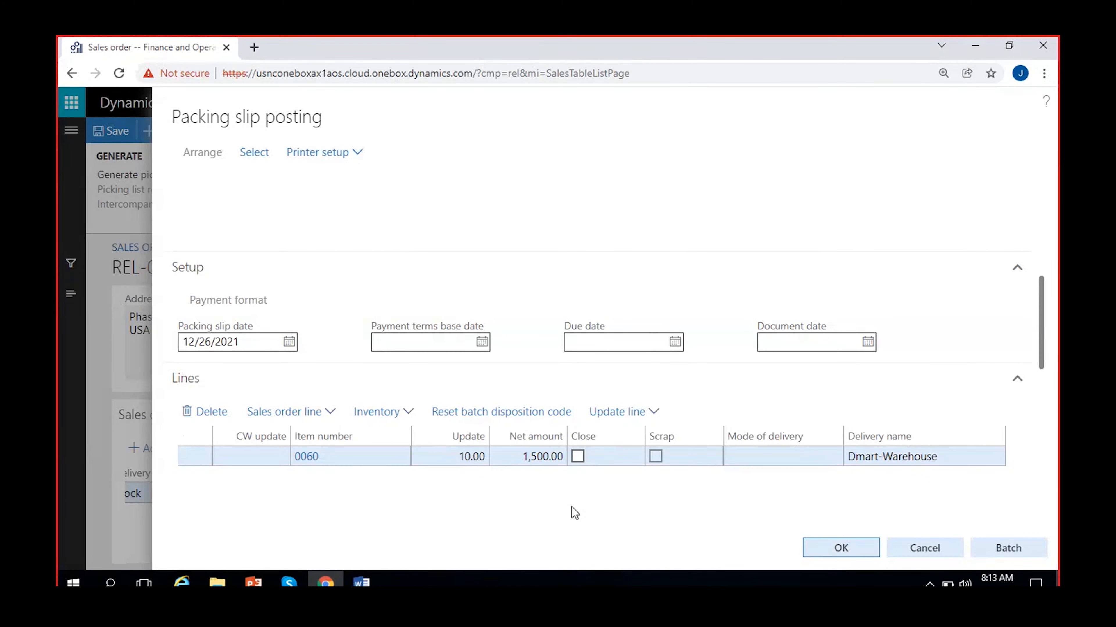
pyautogui.click(464, 458)
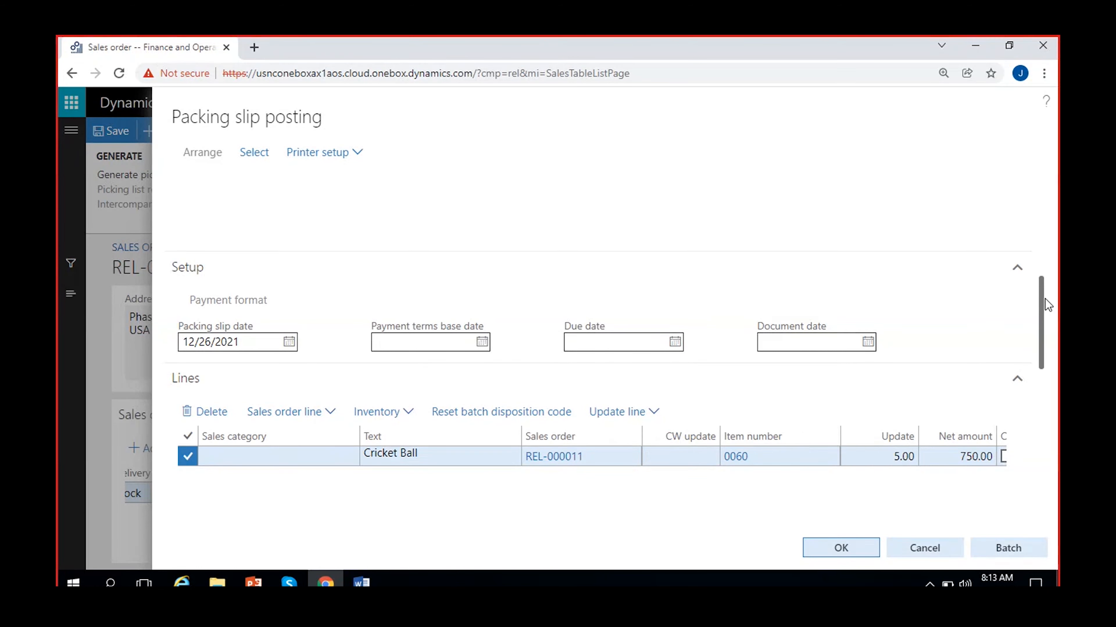
# Step: Set the packing slip date to 12/27/2021 and post the packing slip without printing it
pyautogui.scroll(1, 1045, 288)
pyautogui.moveTo(1045, 287); pyautogui.dragTo(1005, 339)
pyautogui.hscroll(5, 705, 343)
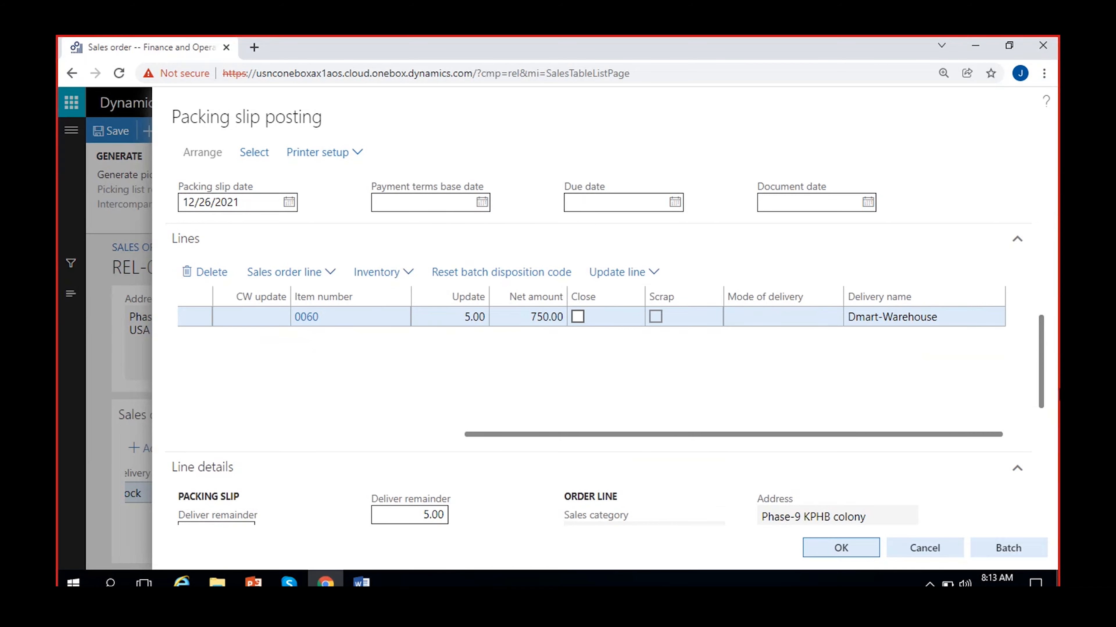
pyautogui.scroll(1, 1045, 357)
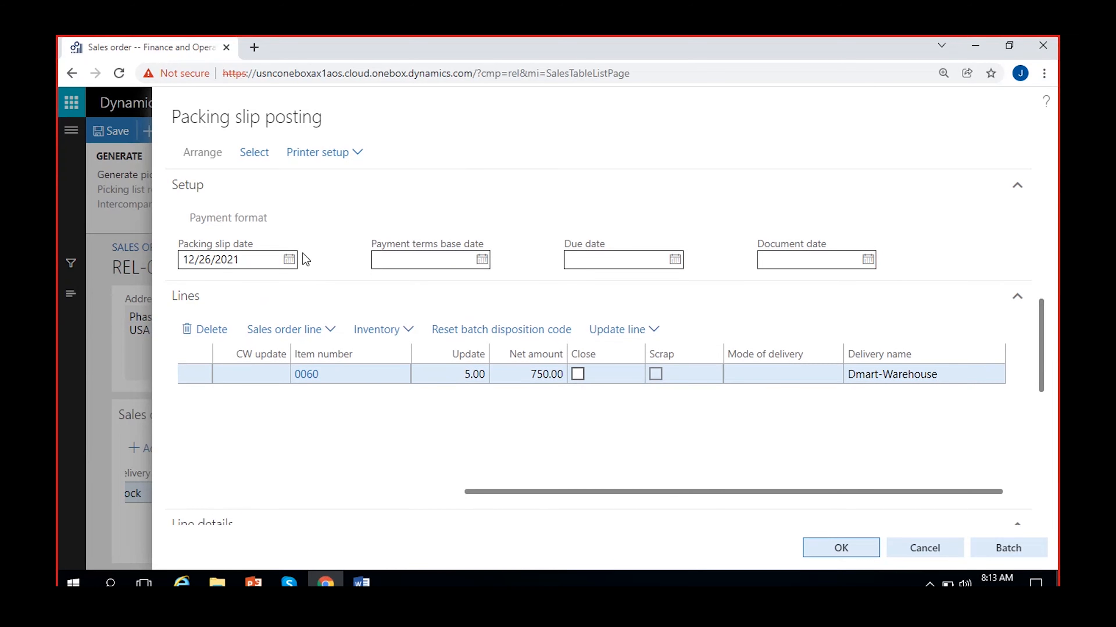
pyautogui.click(289, 260)
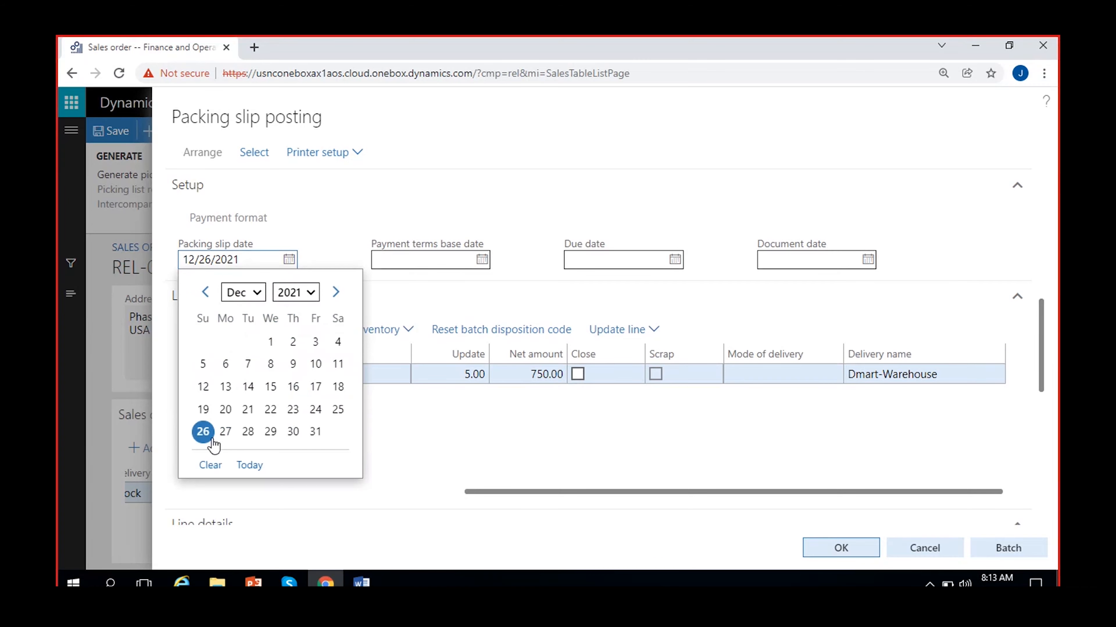
pyautogui.click(225, 432)
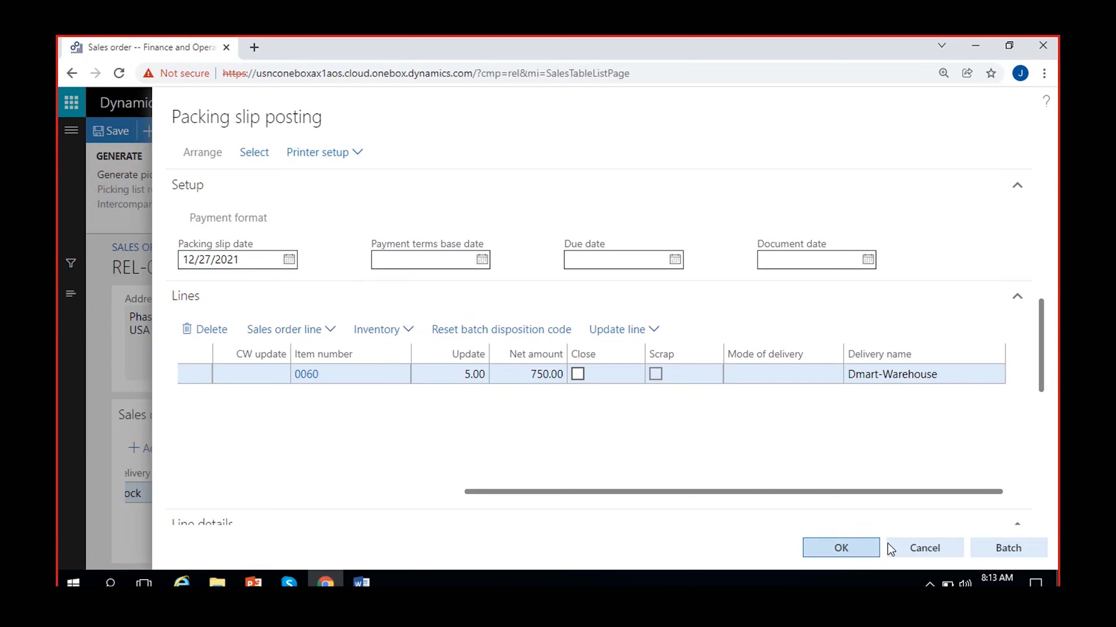
pyautogui.click(850, 549)
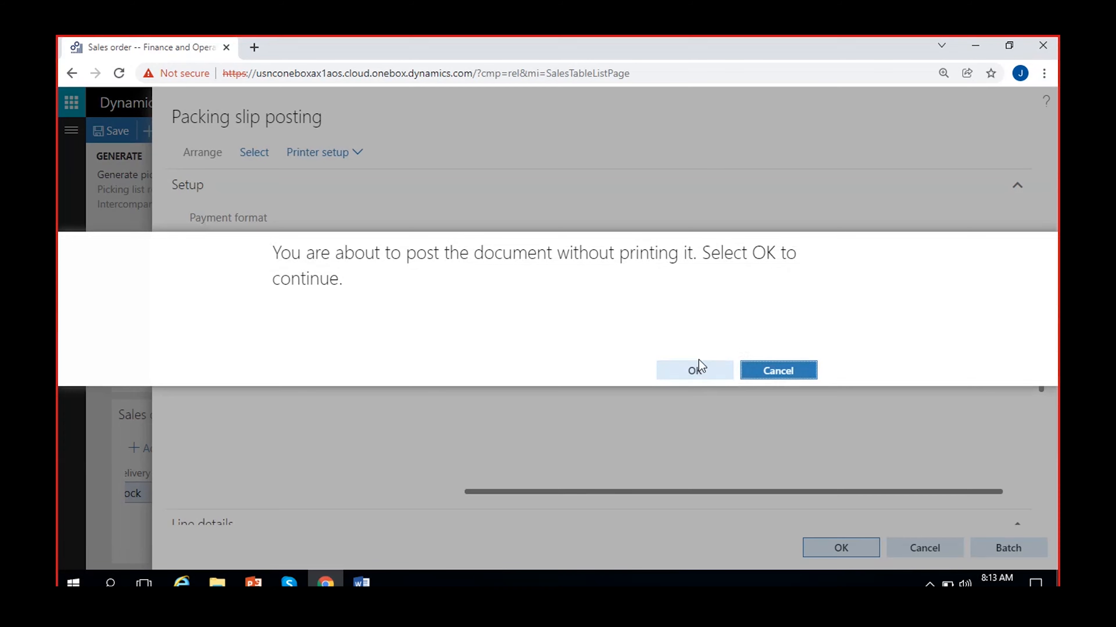
pyautogui.click(698, 368)
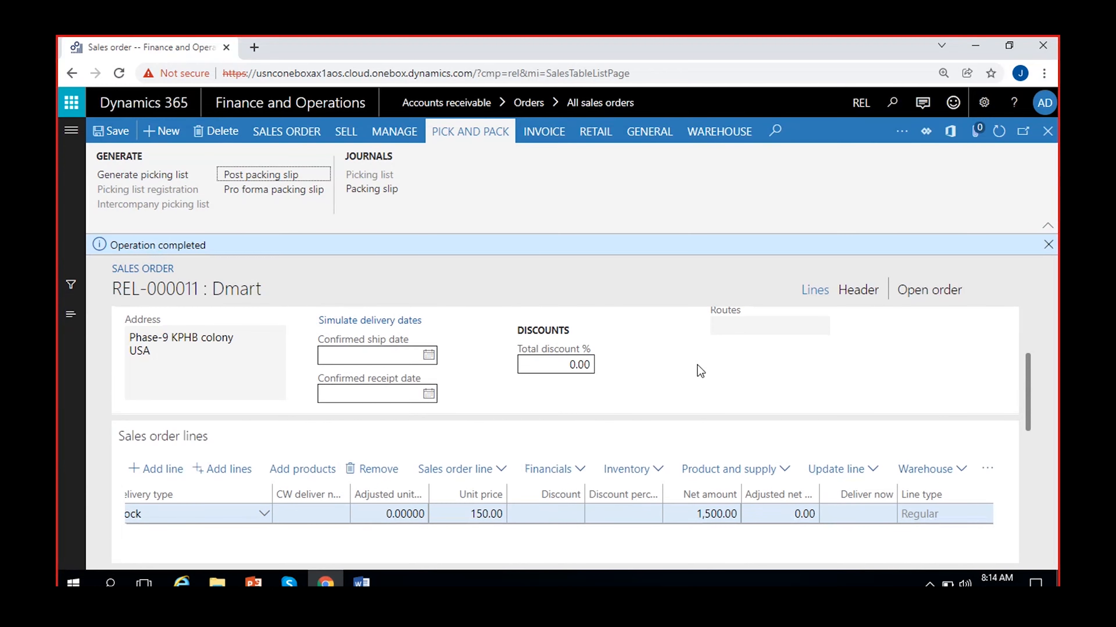
pyautogui.click(1047, 244)
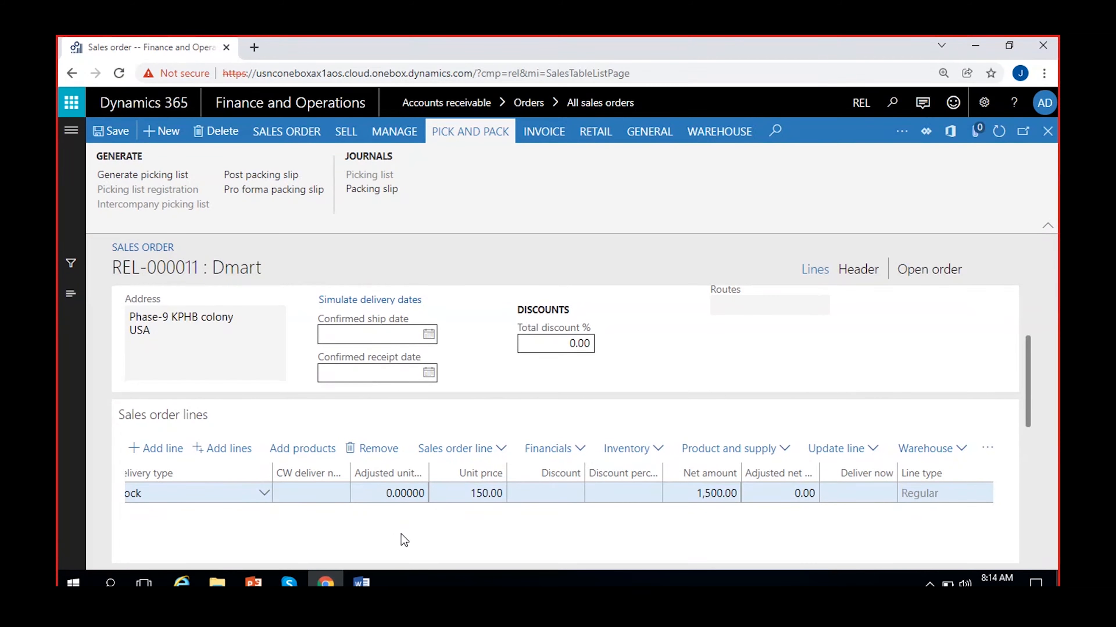
# Step: Check the order line's quantity and the order status, and open the vouchers from the order's packing slip journal
pyautogui.hscroll(-6, 437, 516)
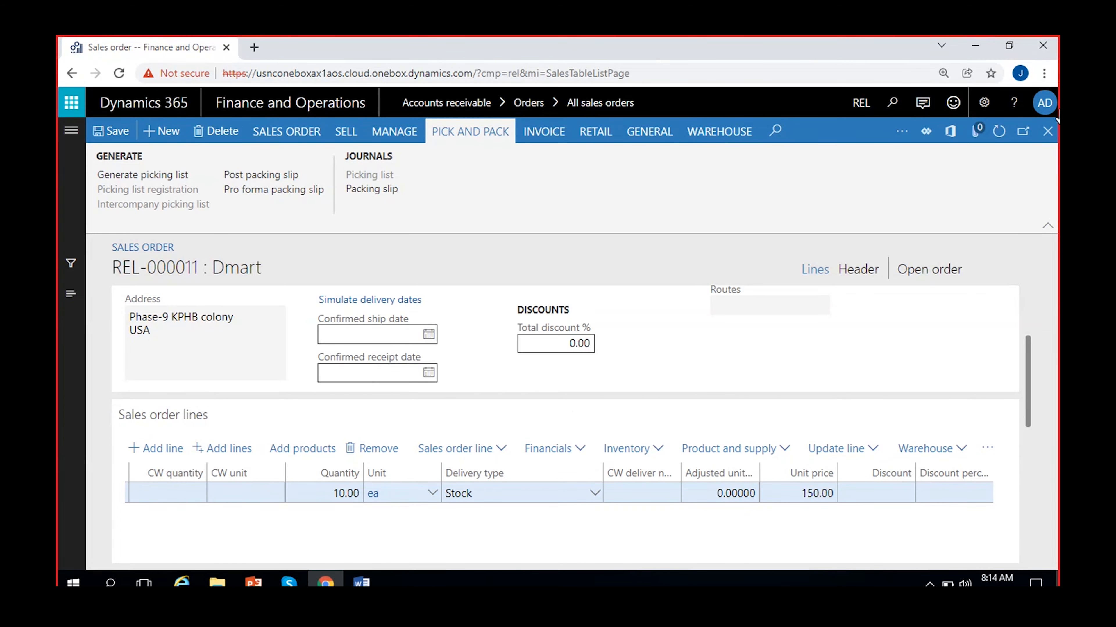
pyautogui.moveTo(963, 272); pyautogui.dragTo(895, 278)
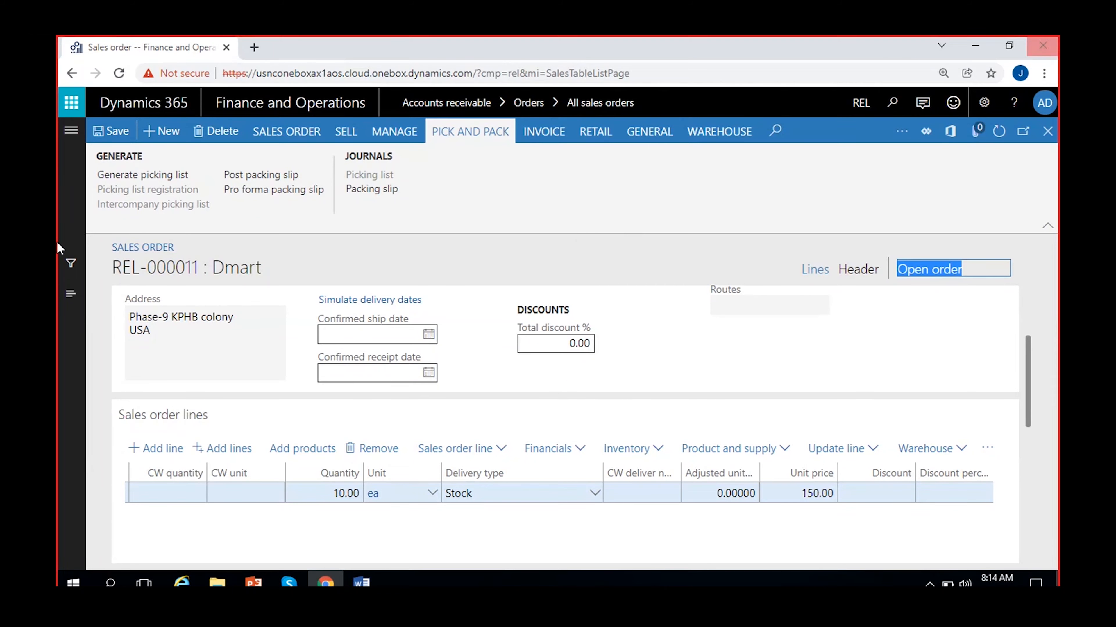
pyautogui.click(366, 190)
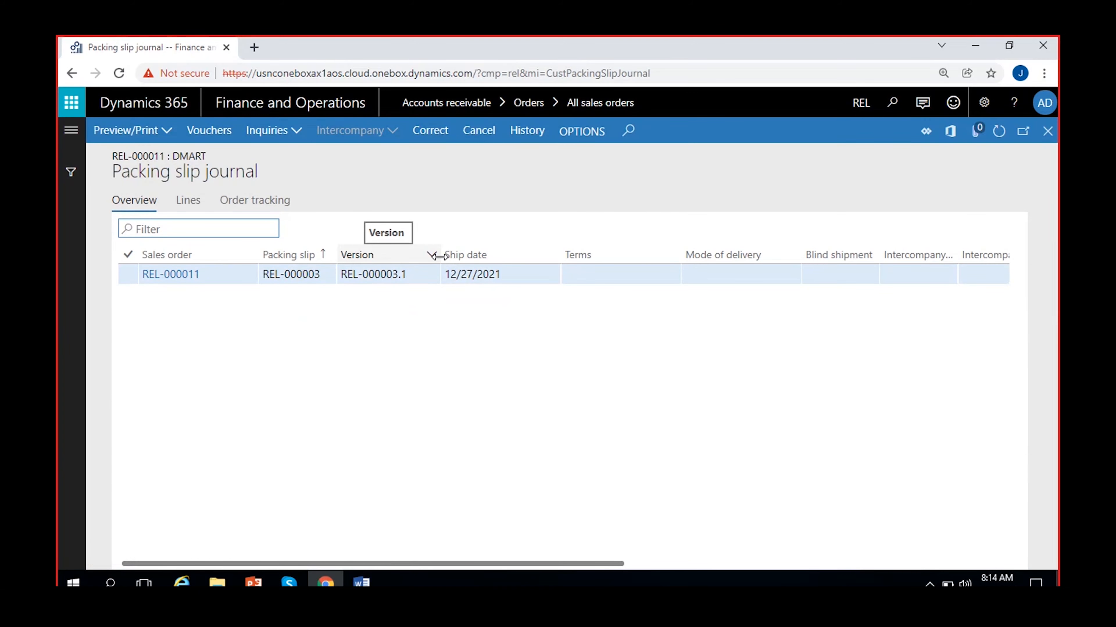
pyautogui.click(599, 274)
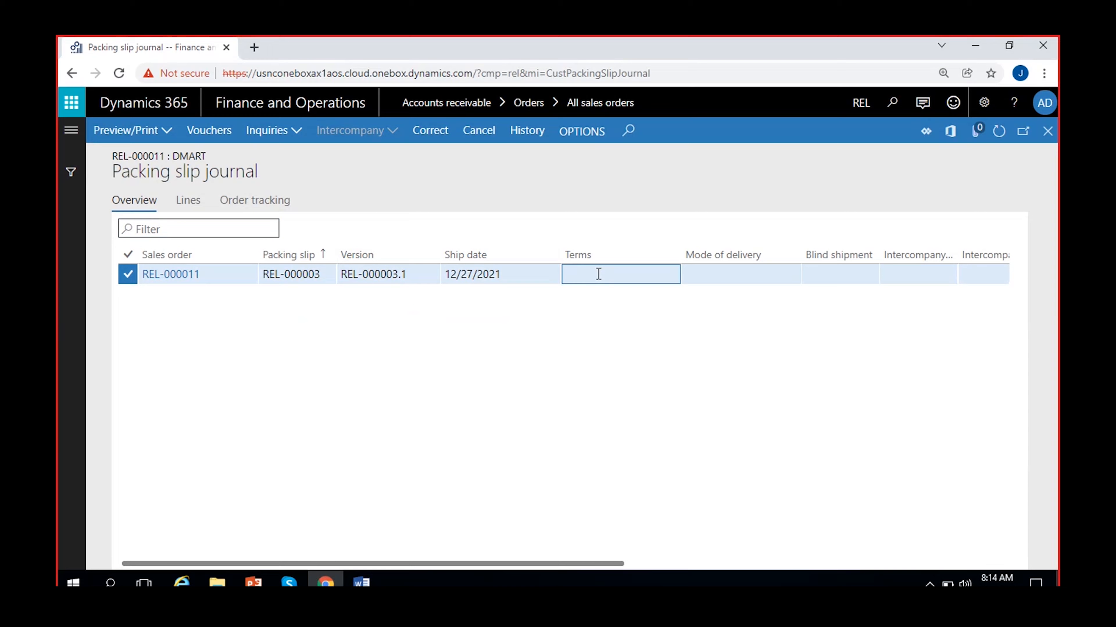
pyautogui.click(201, 134)
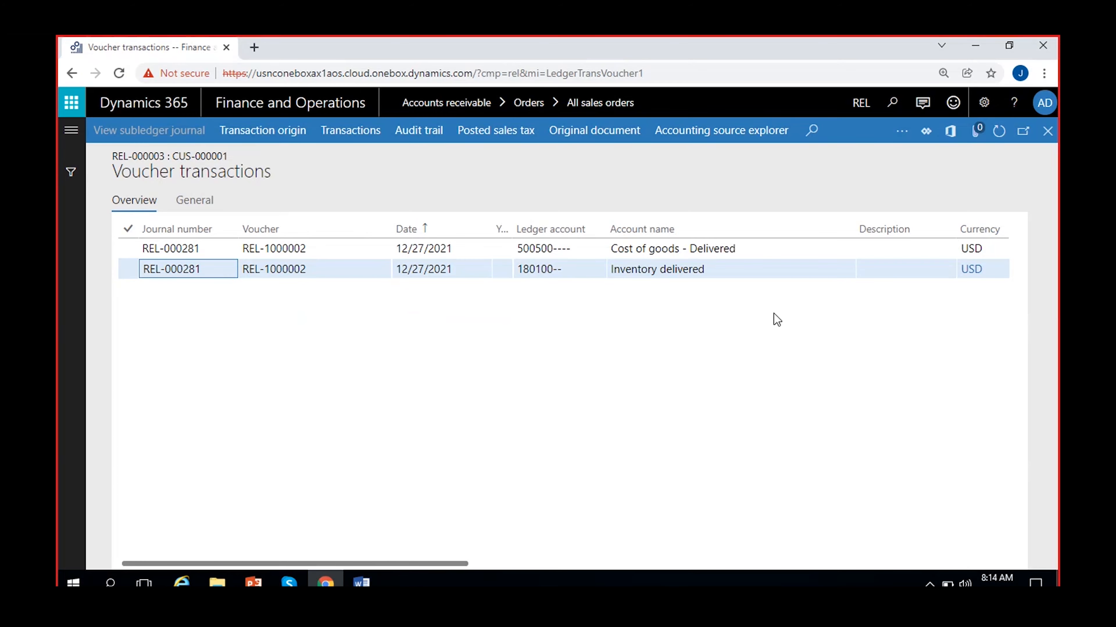
# Step: Examine the ledger accounts, amounts and posting types of the Cost of goods - Delivered and Inventory delivered voucher entries
pyautogui.click(731, 247)
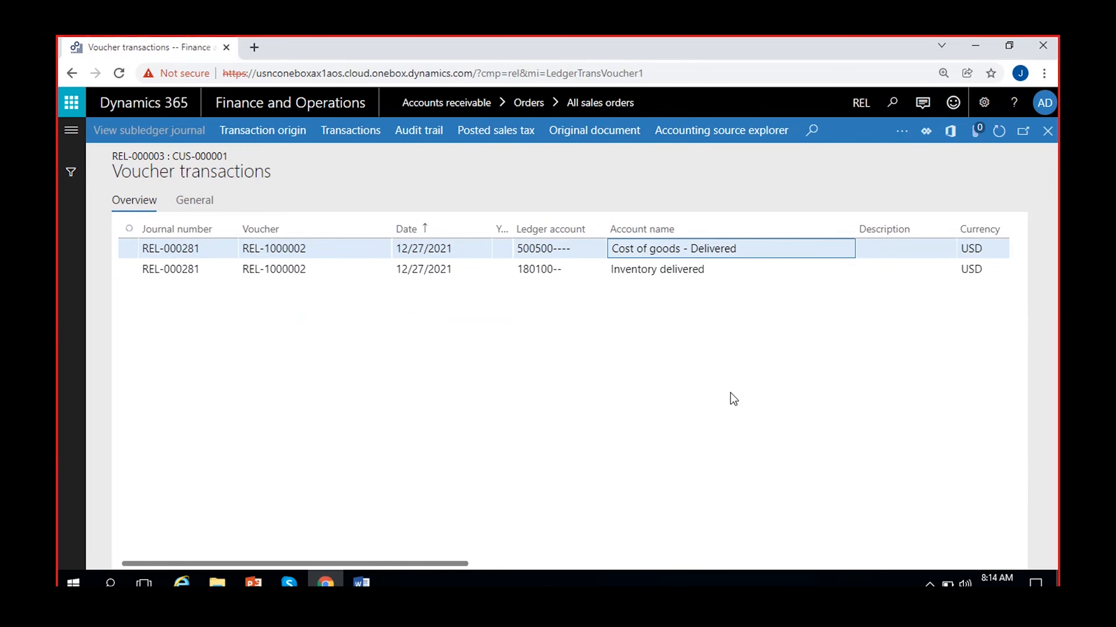
pyautogui.click(581, 248)
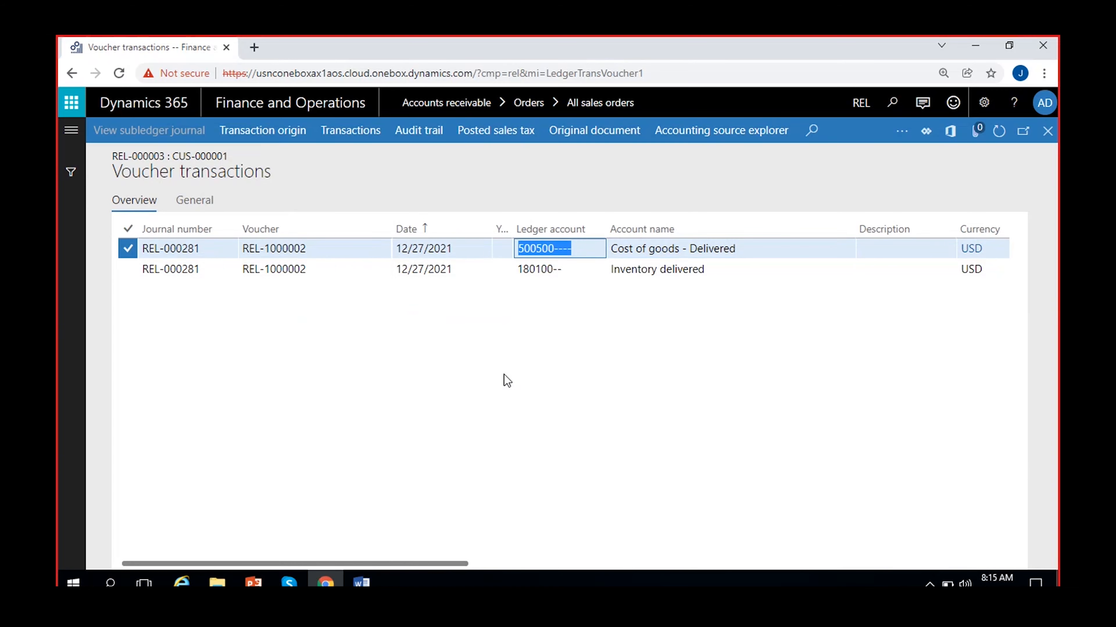
pyautogui.hscroll(3, 591, 393)
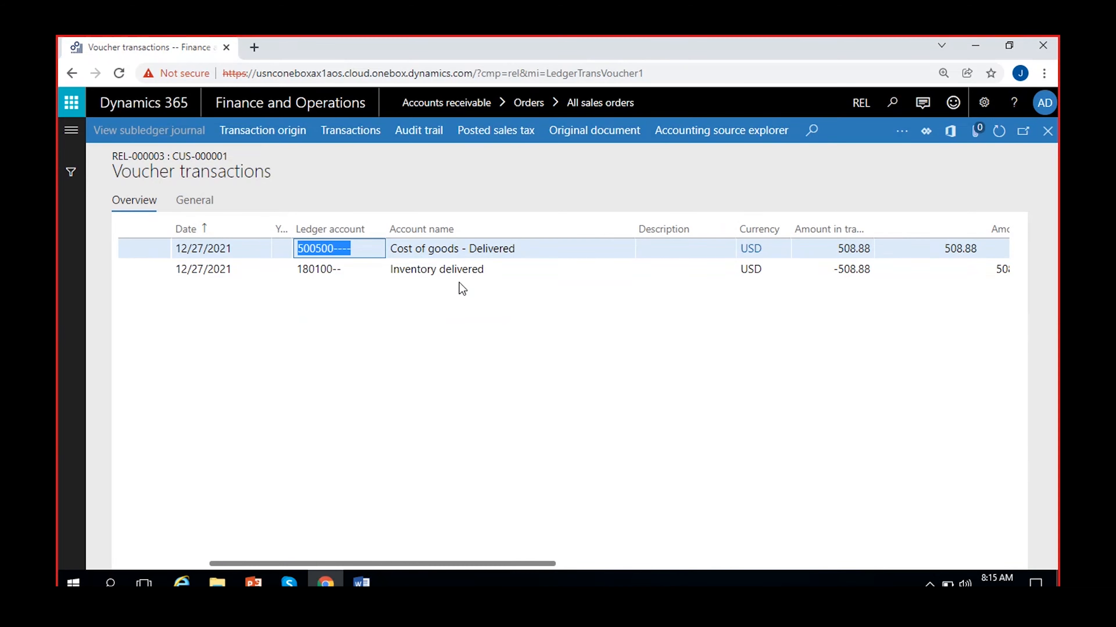
pyautogui.click(464, 269)
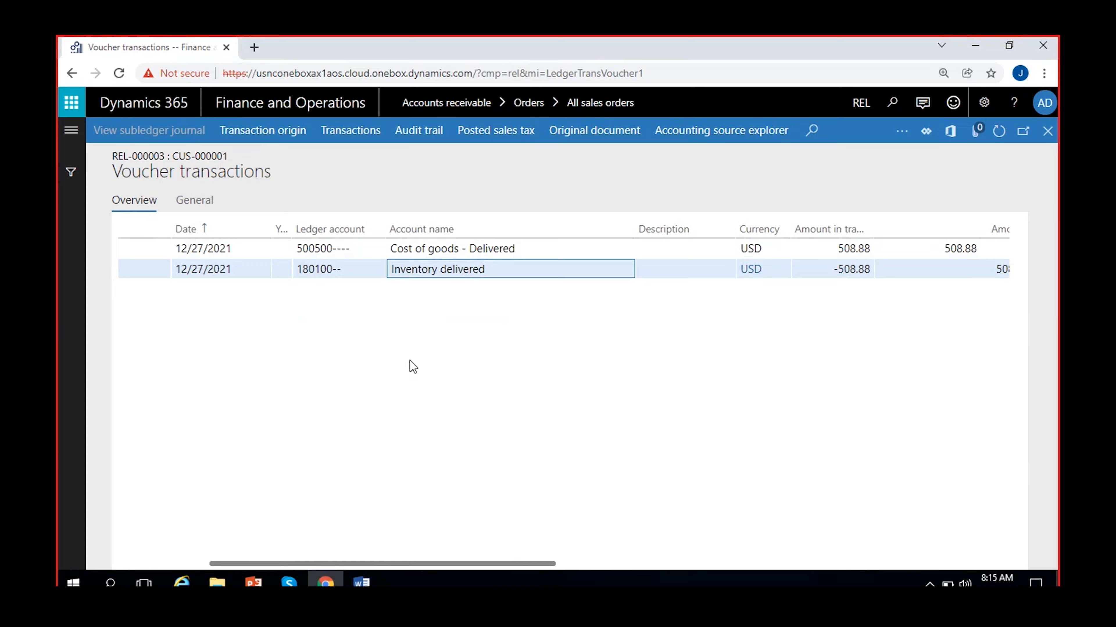
pyautogui.click(347, 269)
pyautogui.press('Tab')
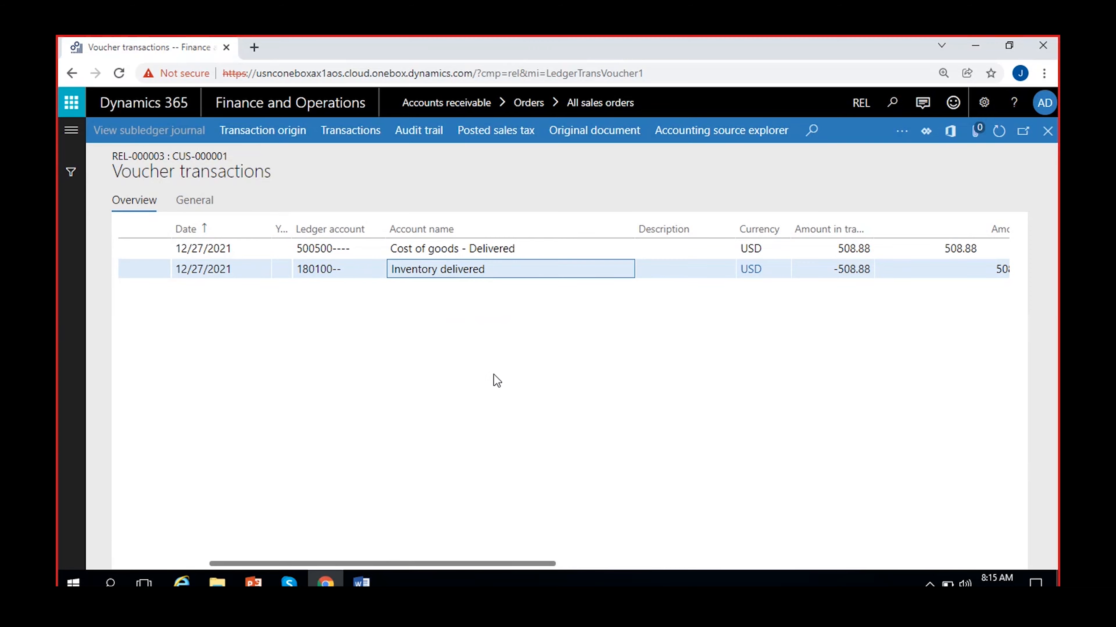
pyautogui.click(827, 273)
pyautogui.click(473, 248)
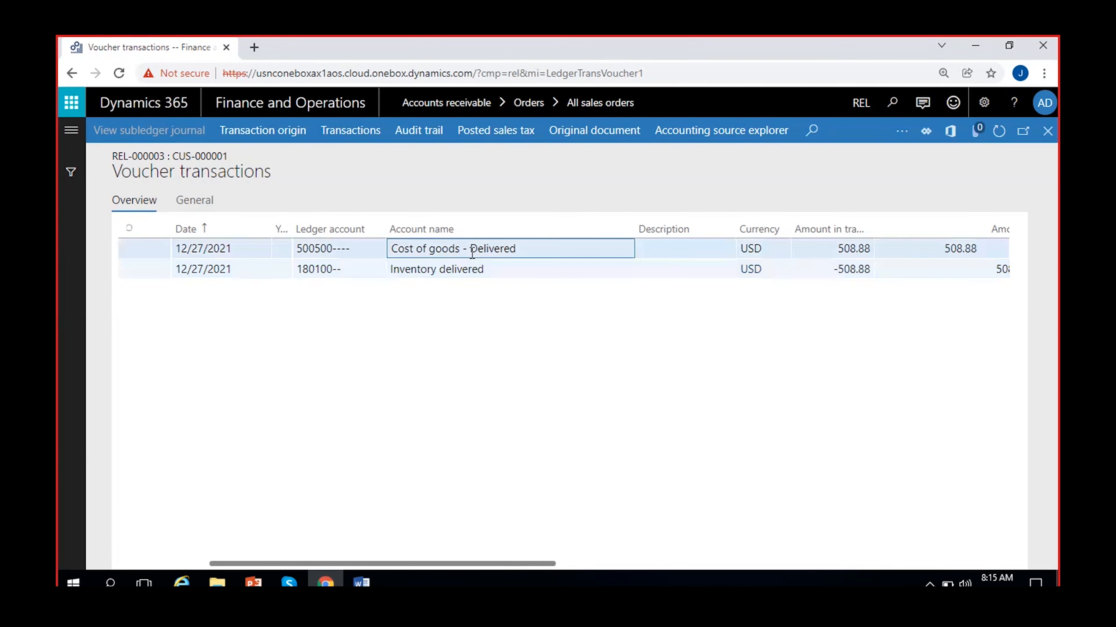
pyautogui.hscroll(6, 500, 373)
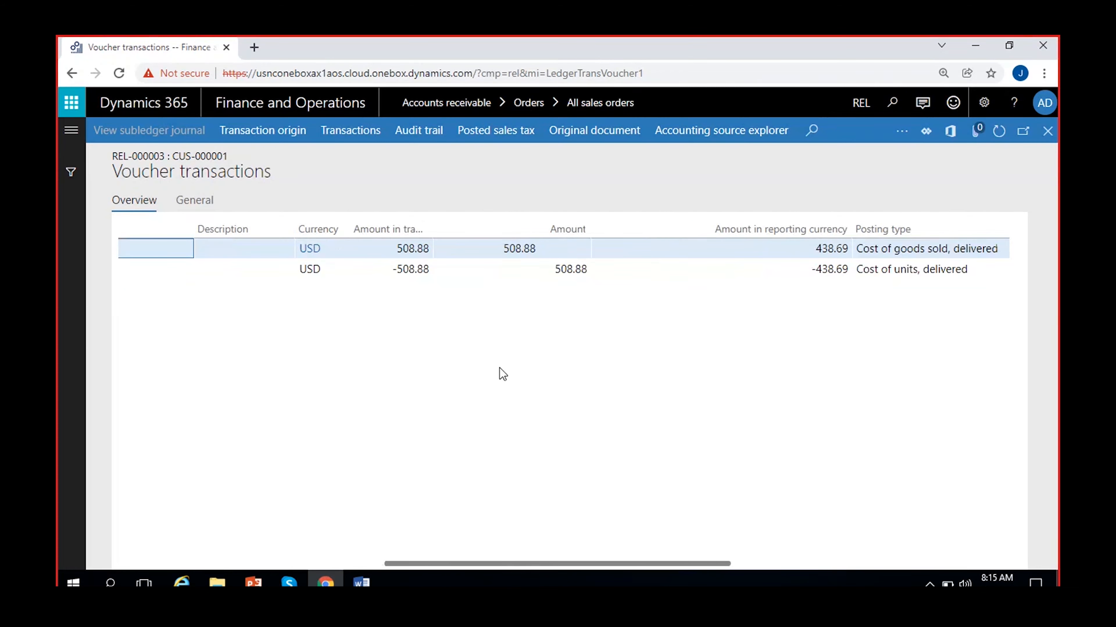
# Step: Check the reporting currency amounts and posting types of the packing slip voucher, and return to the packing slip journal
pyautogui.moveTo(994, 252); pyautogui.dragTo(857, 243)
pyautogui.click(796, 257)
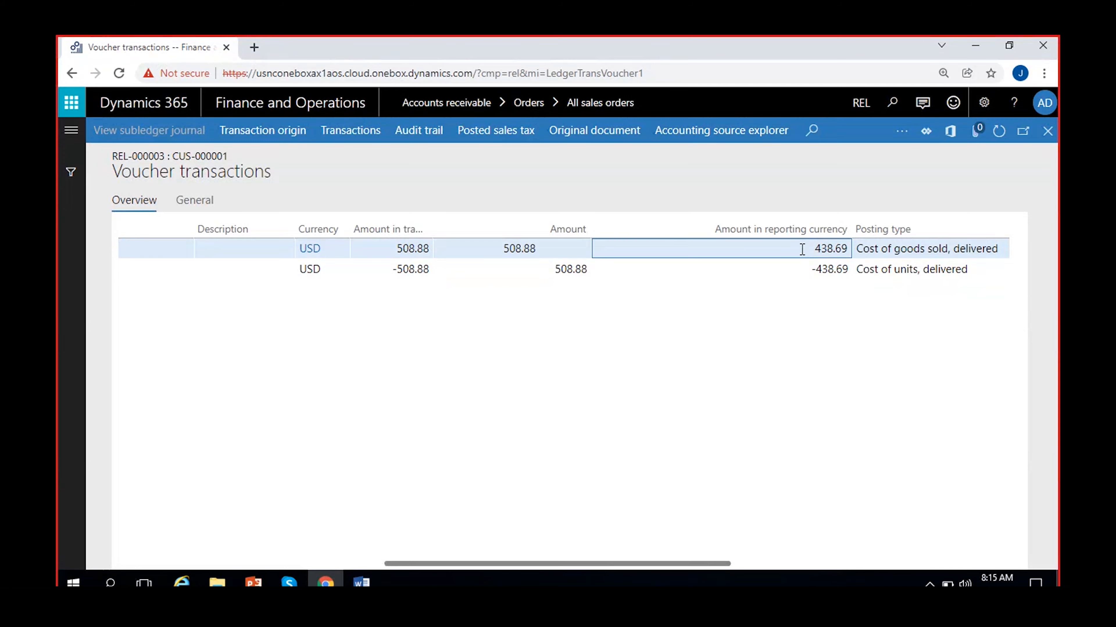
pyautogui.click(861, 380)
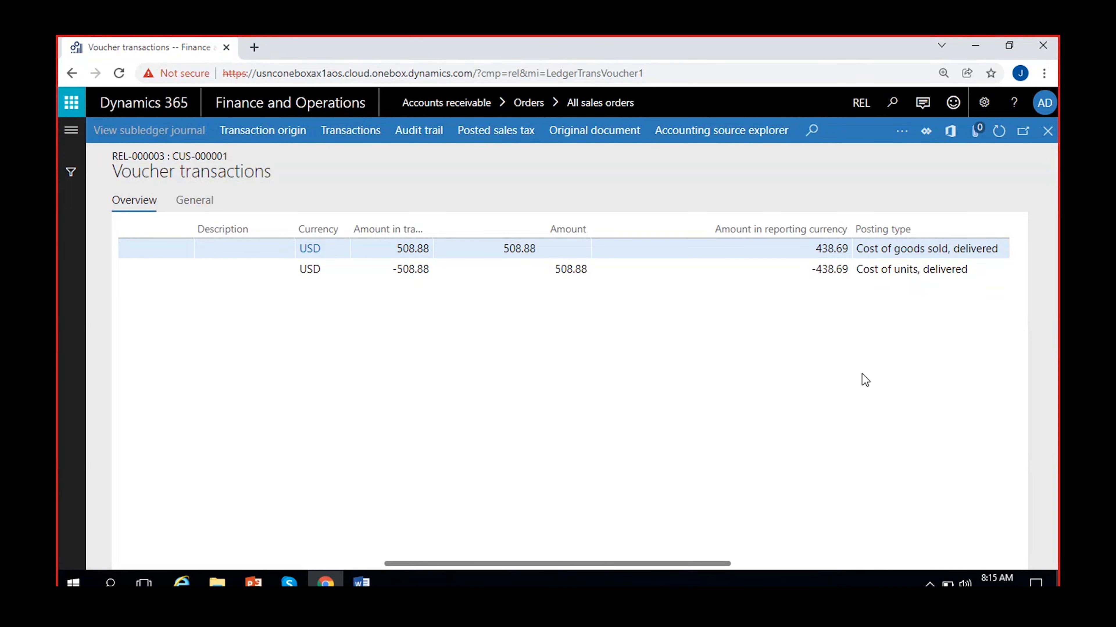
pyautogui.hscroll(-10, 505, 436)
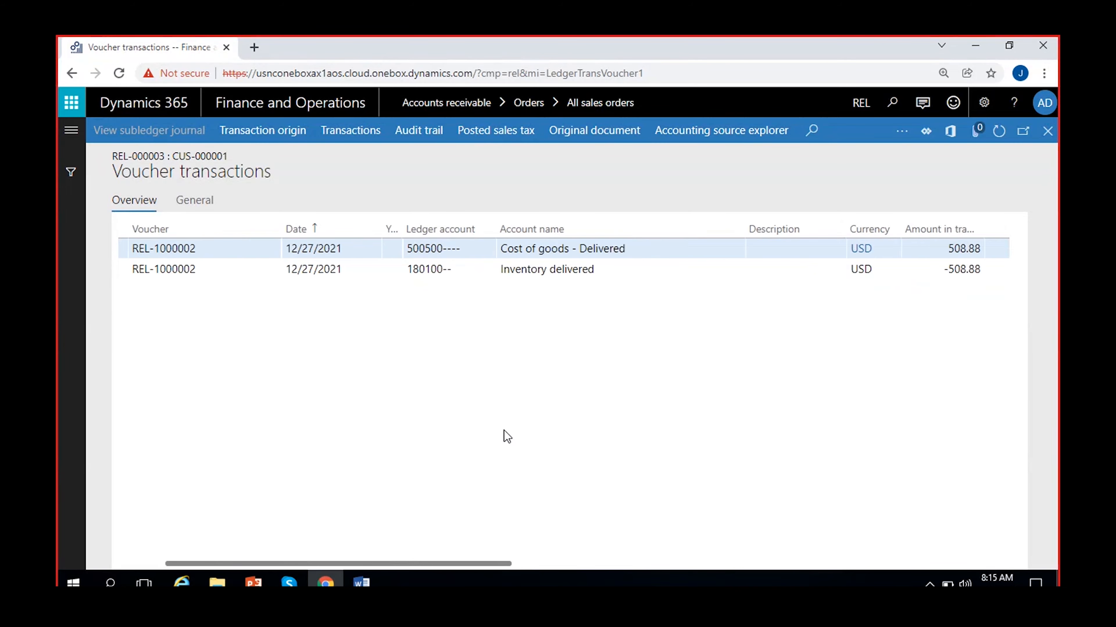
pyautogui.click(1047, 131)
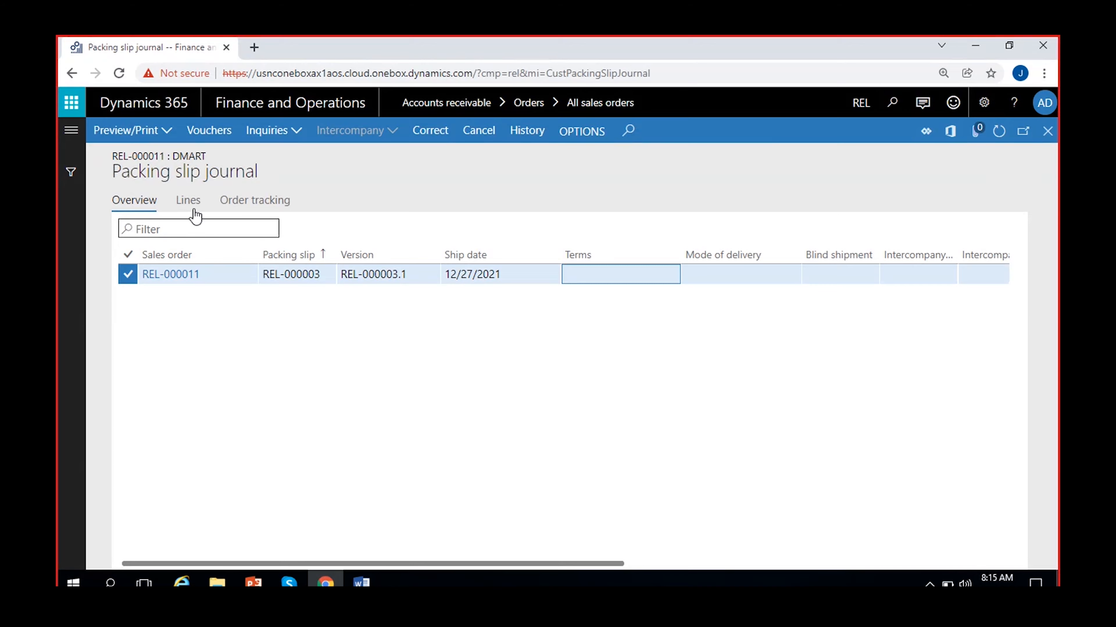
# Step: Examine the ordered, delivered and remaining quantities on the journal's Cricket Ball line and its inventory and inquiry options
pyautogui.click(188, 201)
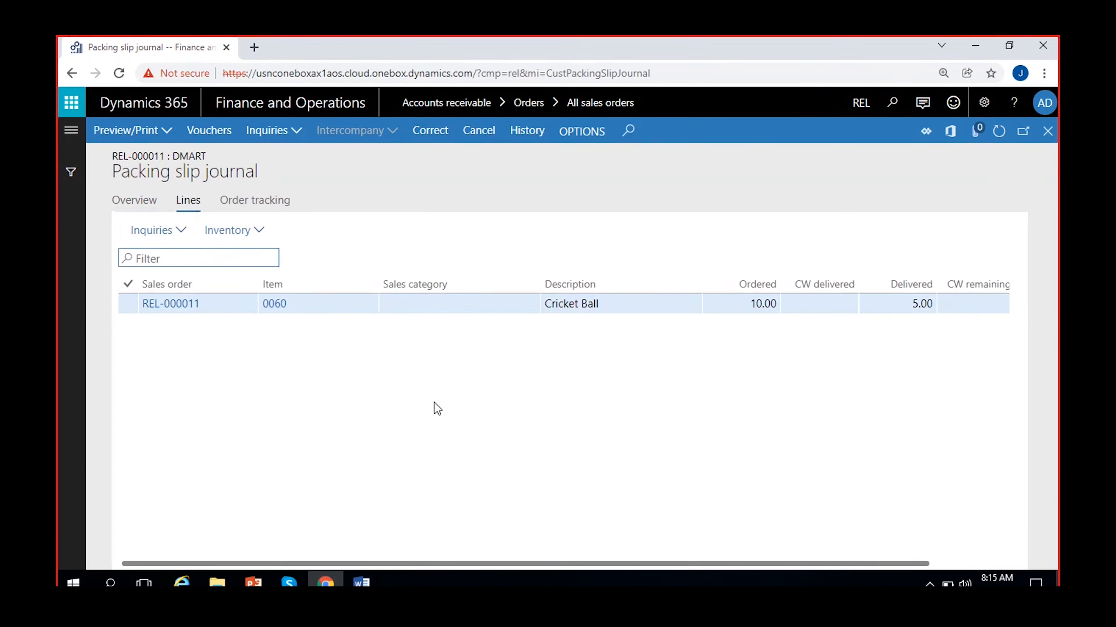
pyautogui.hscroll(3, 434, 403)
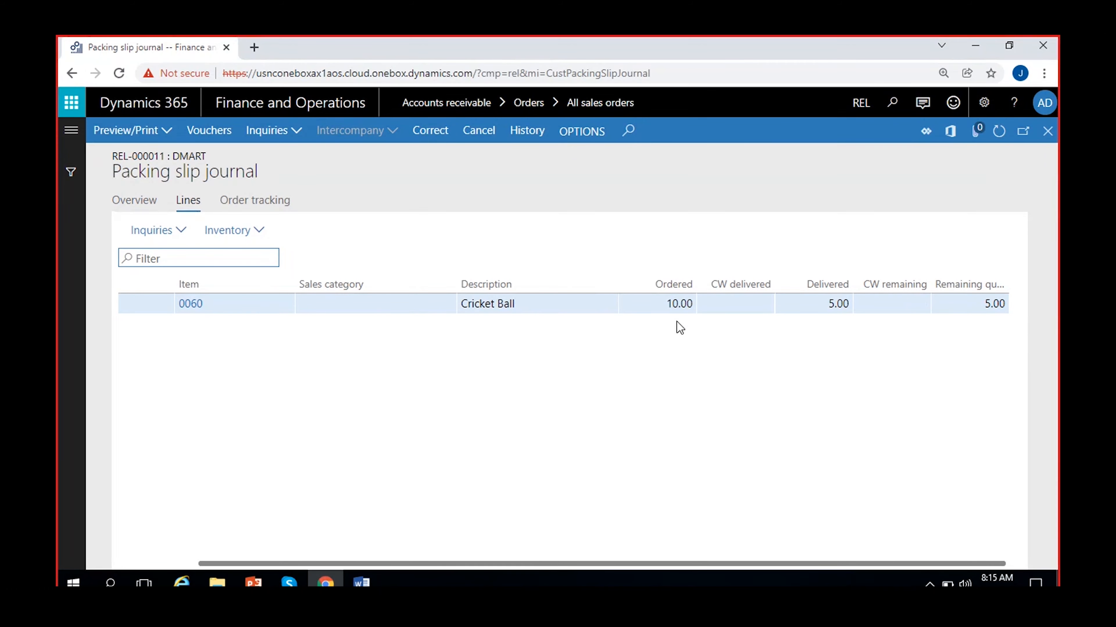
pyautogui.click(658, 304)
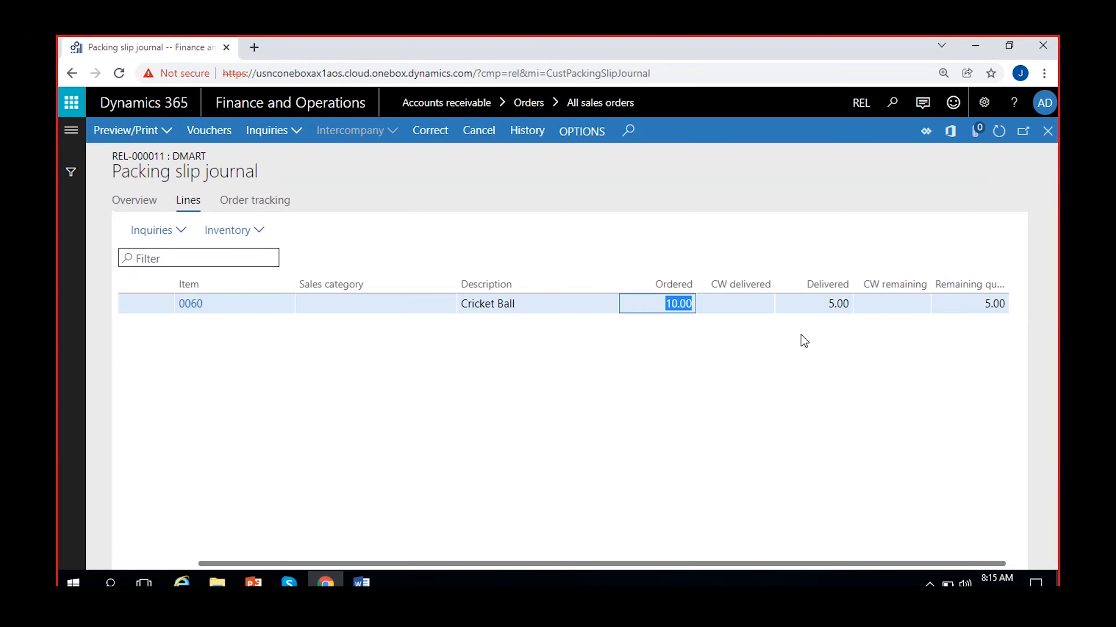
pyautogui.press('Tab')
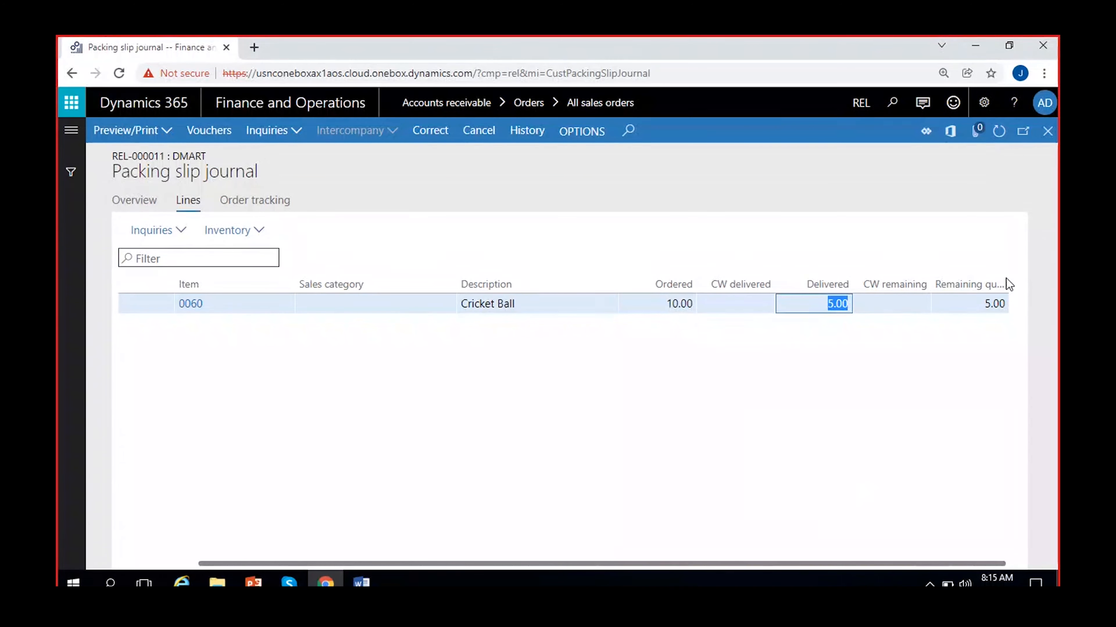
pyautogui.moveTo(980, 287)
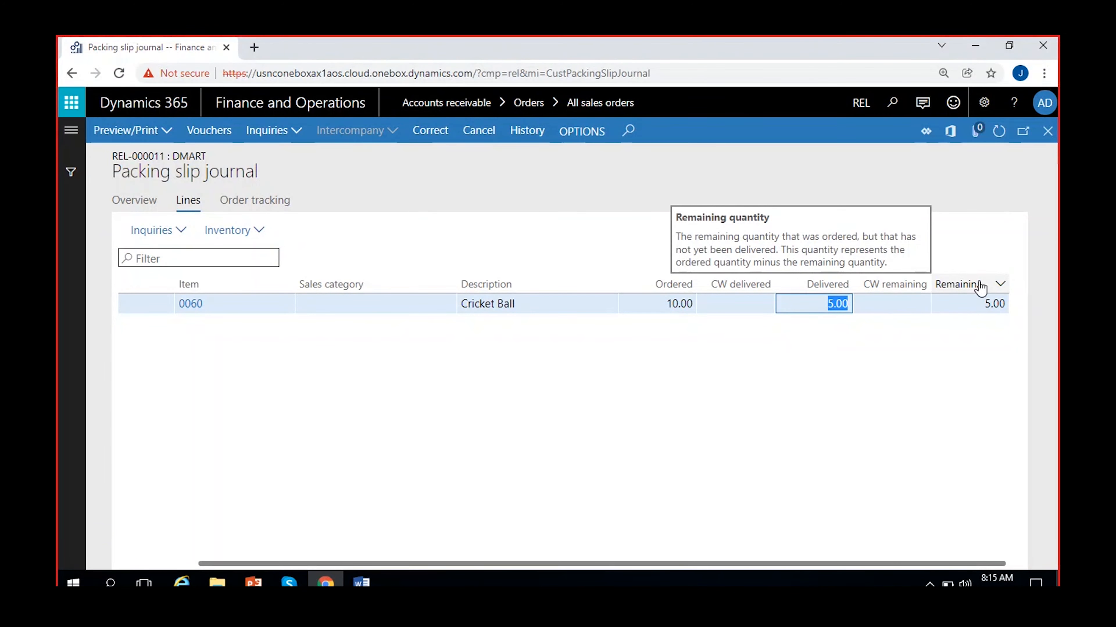
pyautogui.click(256, 237)
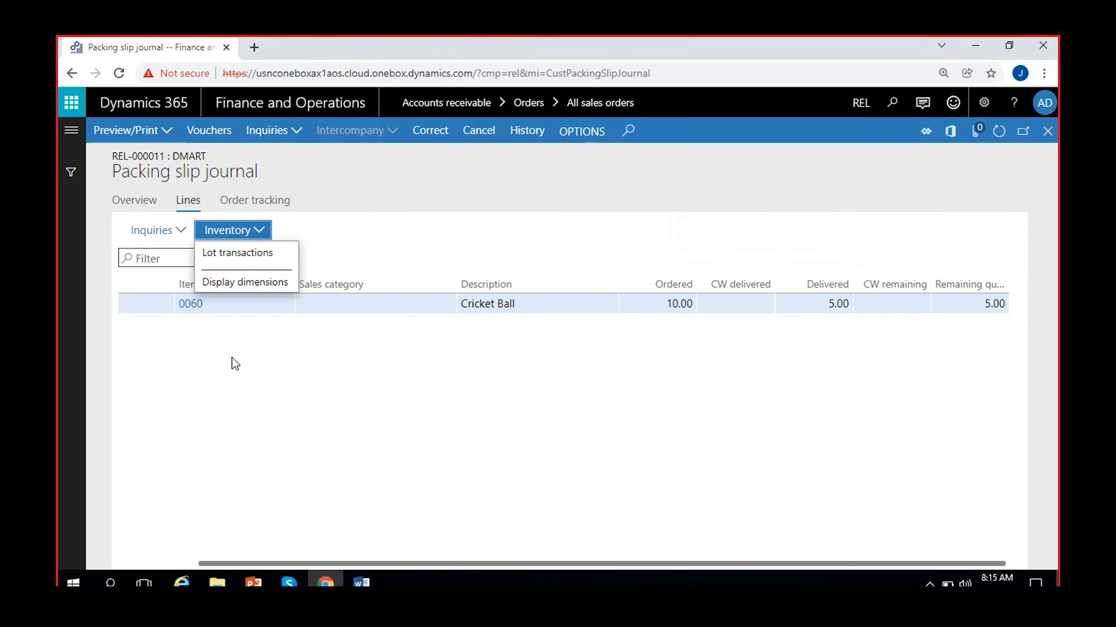
pyautogui.click(173, 233)
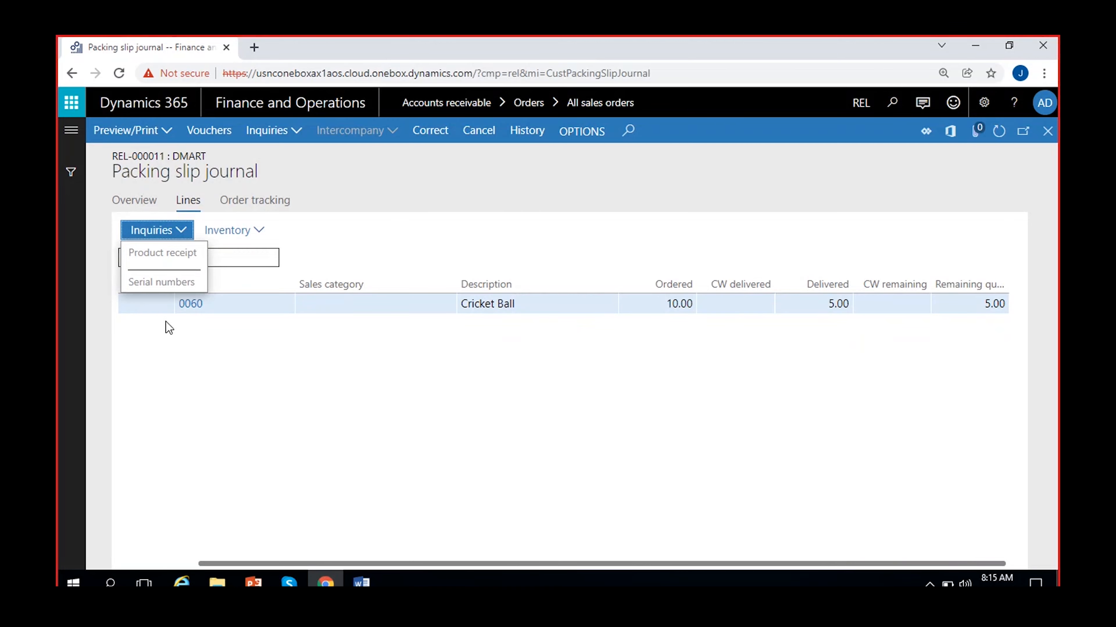
pyautogui.click(314, 424)
# Step: Look over the journal's order tracking, overview and print options, and return to the sales order
pyautogui.click(249, 202)
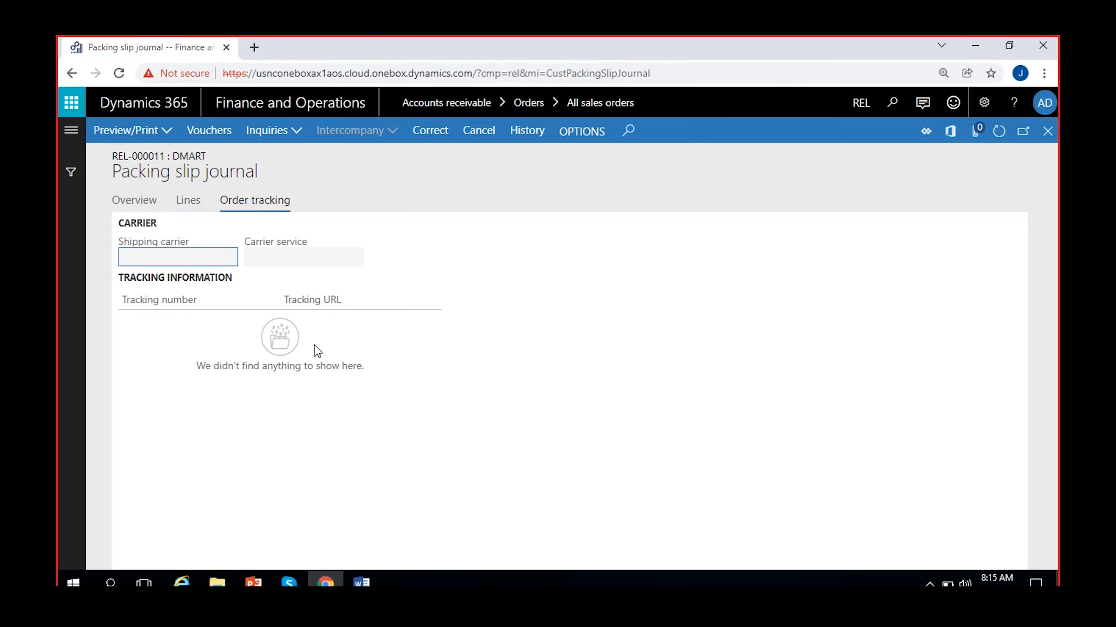
pyautogui.click(136, 202)
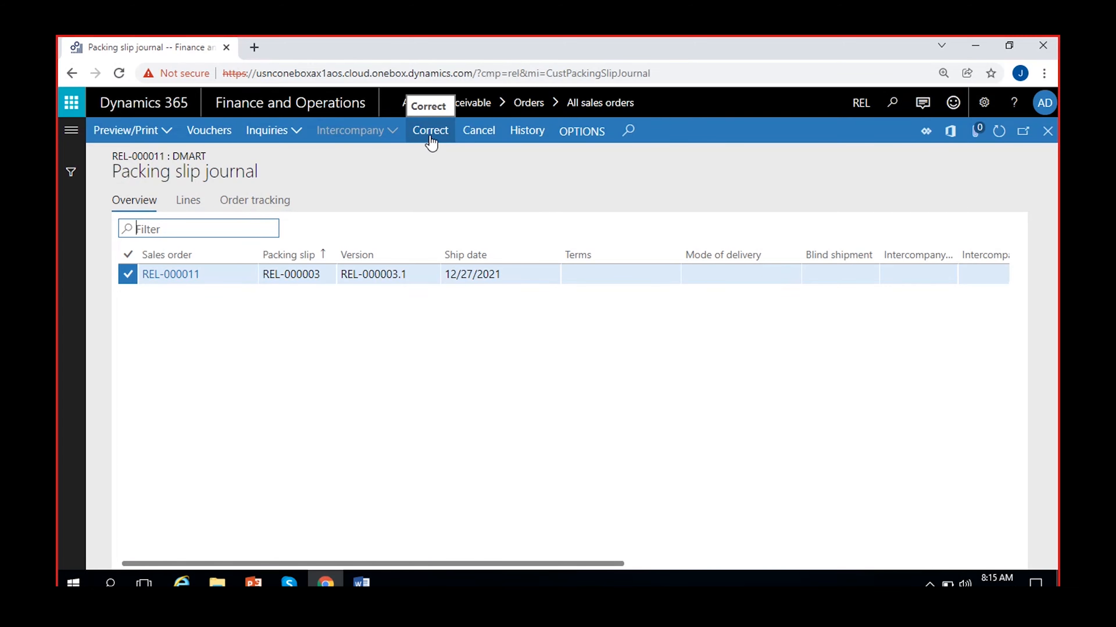
pyautogui.hscroll(5, 546, 378)
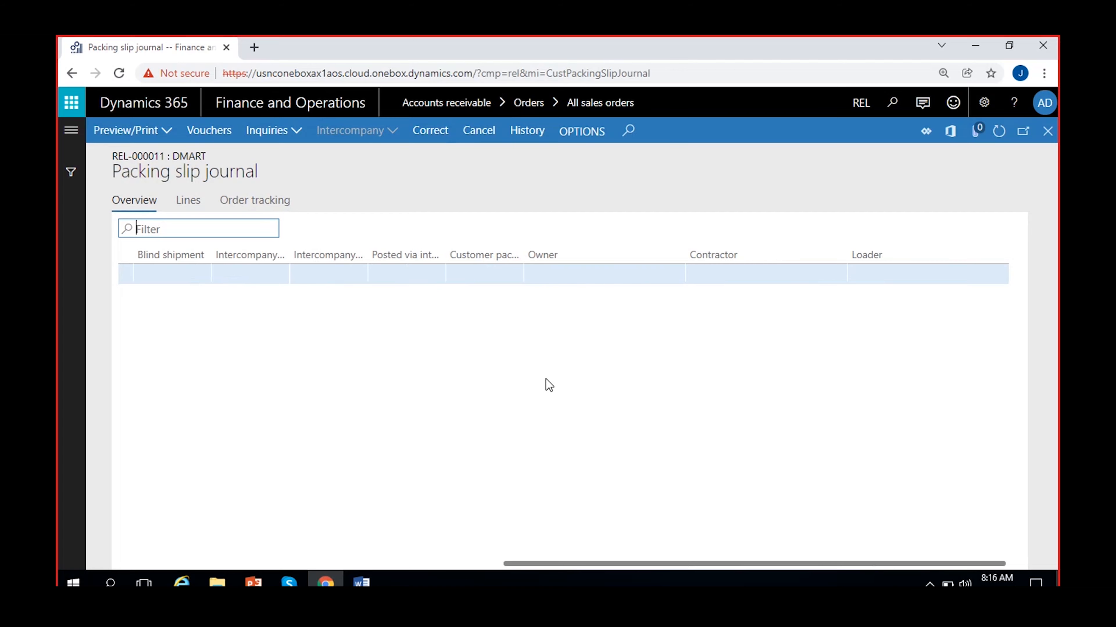
pyautogui.hscroll(-5, 545, 378)
pyautogui.click(425, 269)
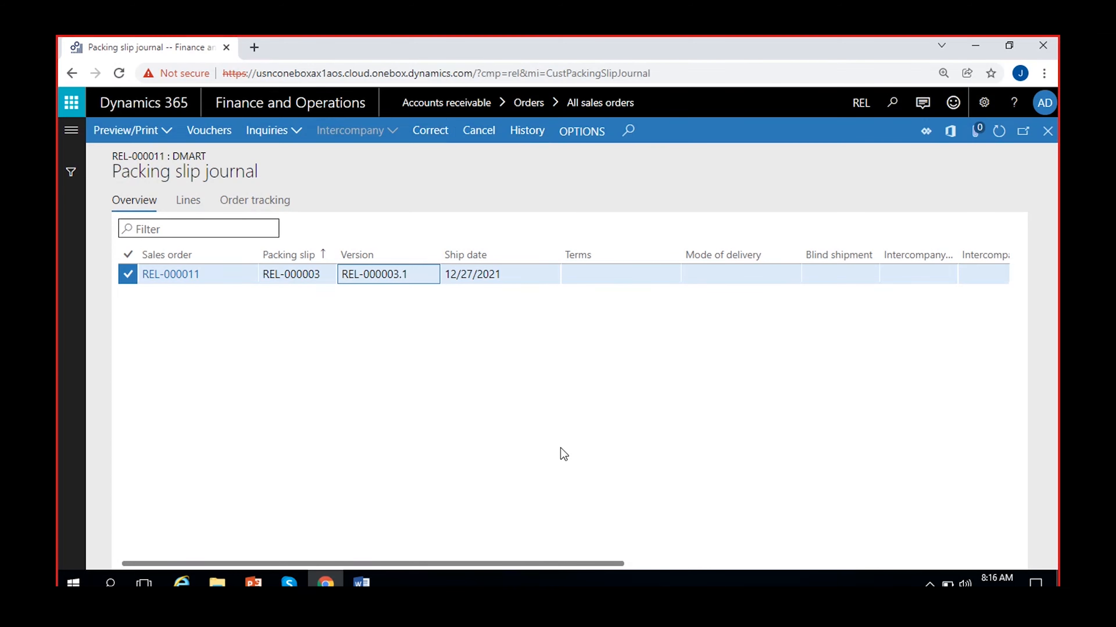
pyautogui.click(173, 133)
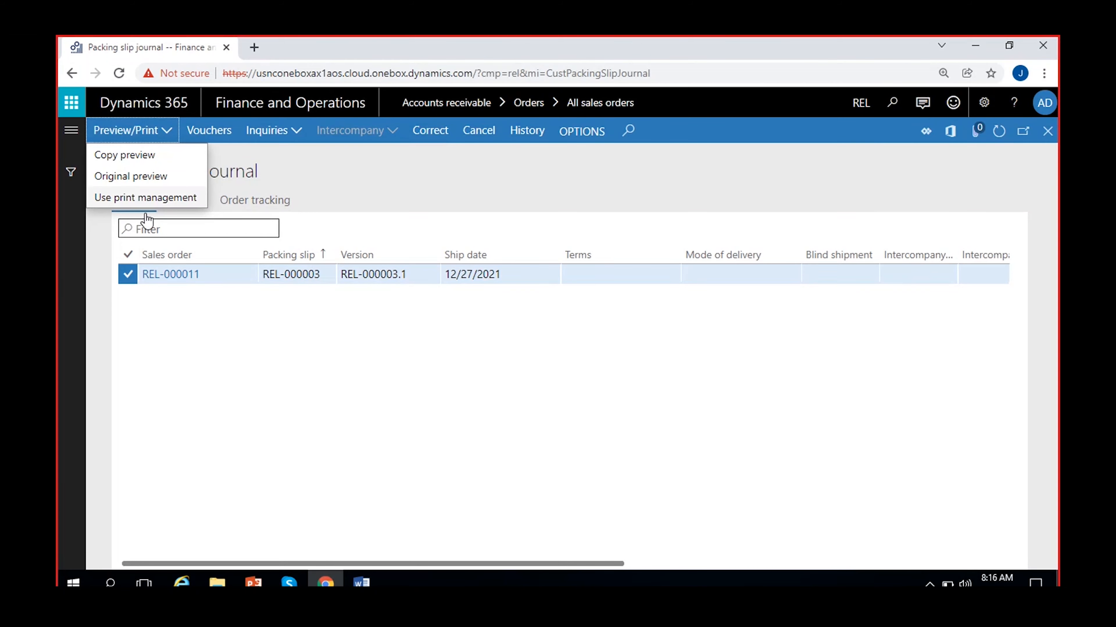
pyautogui.click(300, 381)
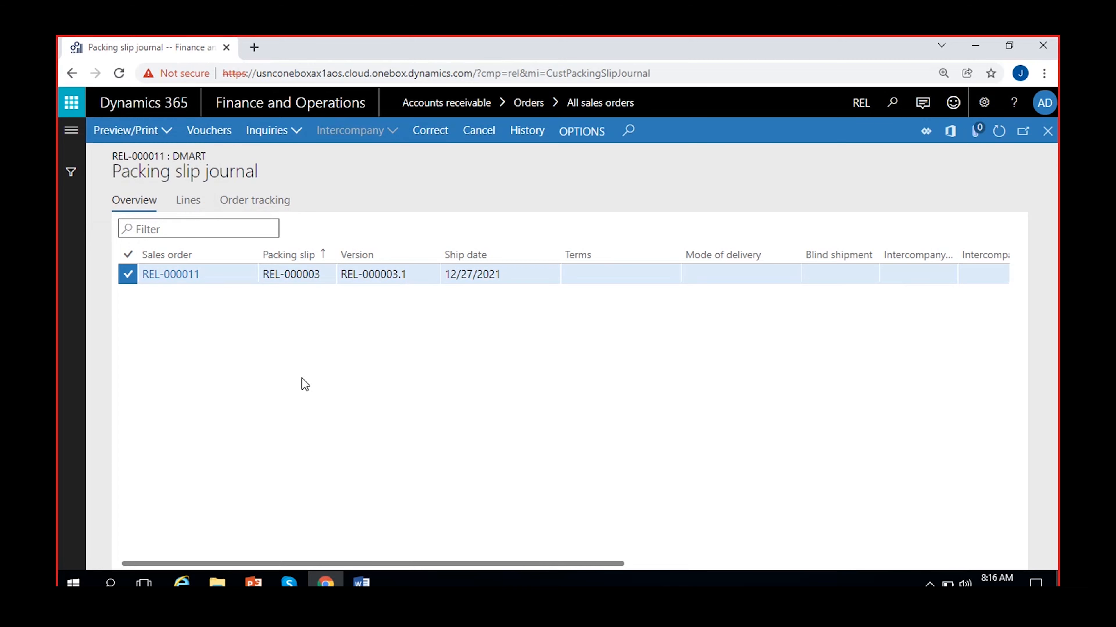
pyautogui.click(1049, 132)
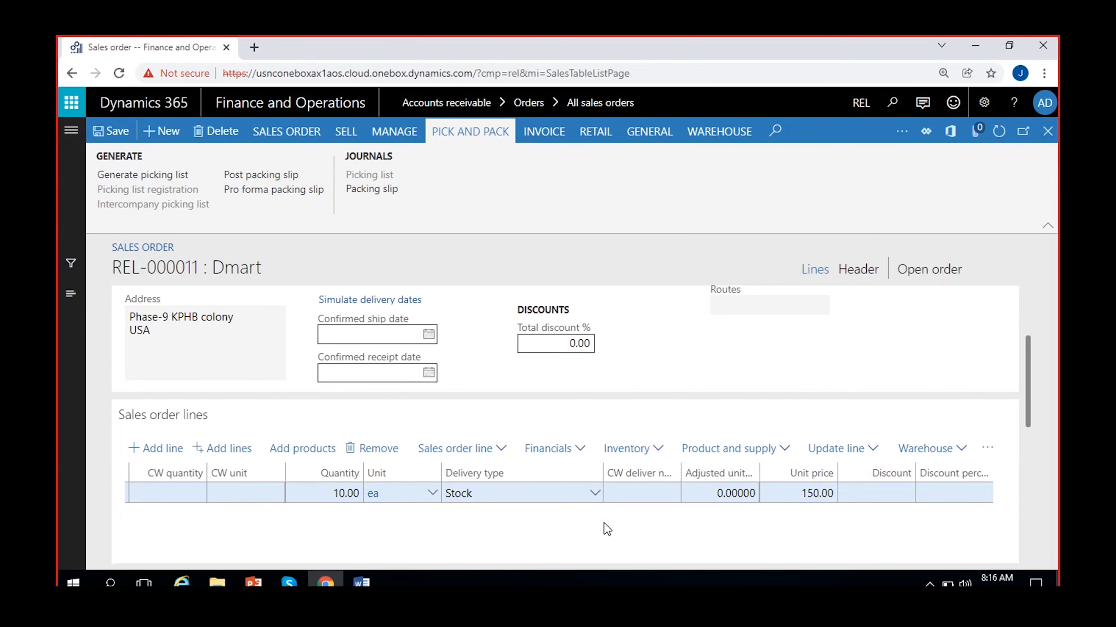
# Step: Start a second packing slip posting for the order, keep the quantity basis All, and check the line's remaining quantity
pyautogui.click(248, 176)
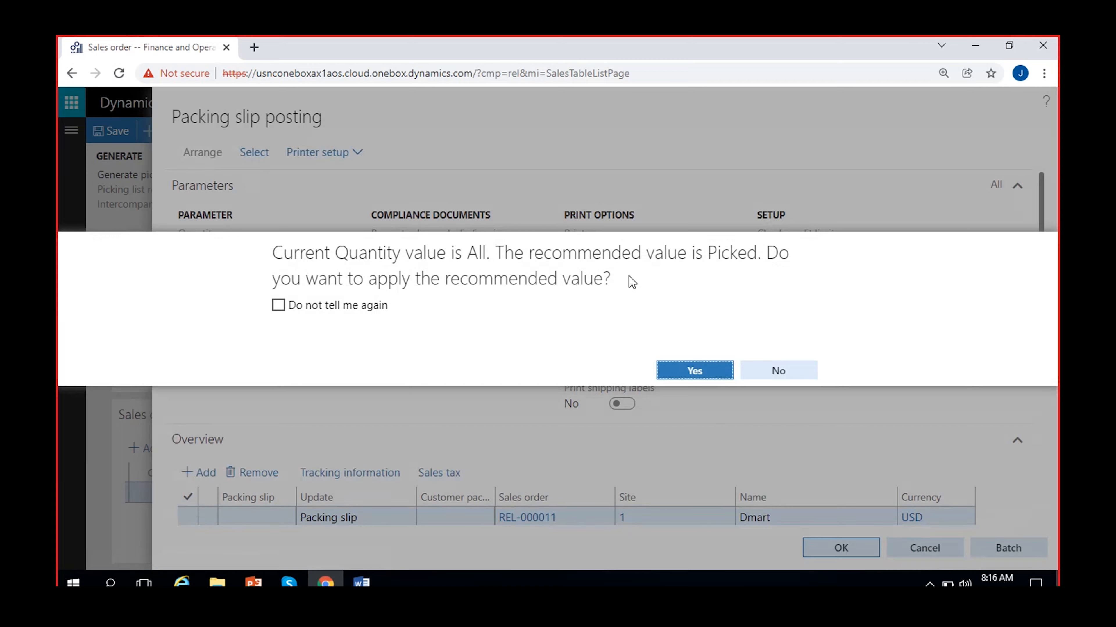
pyautogui.click(789, 371)
pyautogui.scroll(-10, 483, 342)
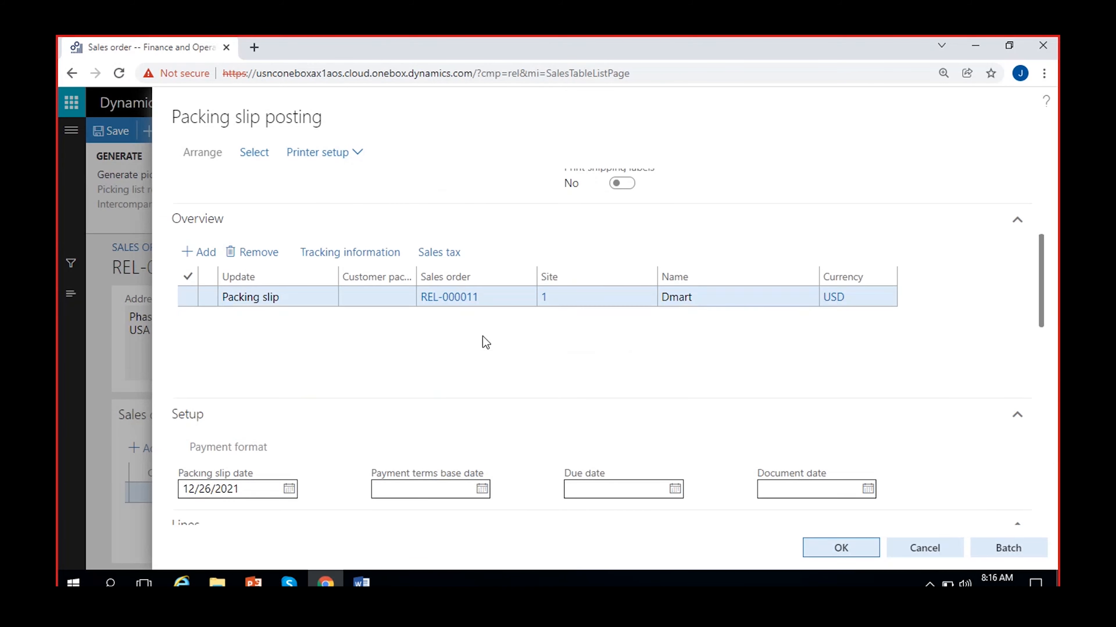
pyautogui.hscroll(5, 592, 418)
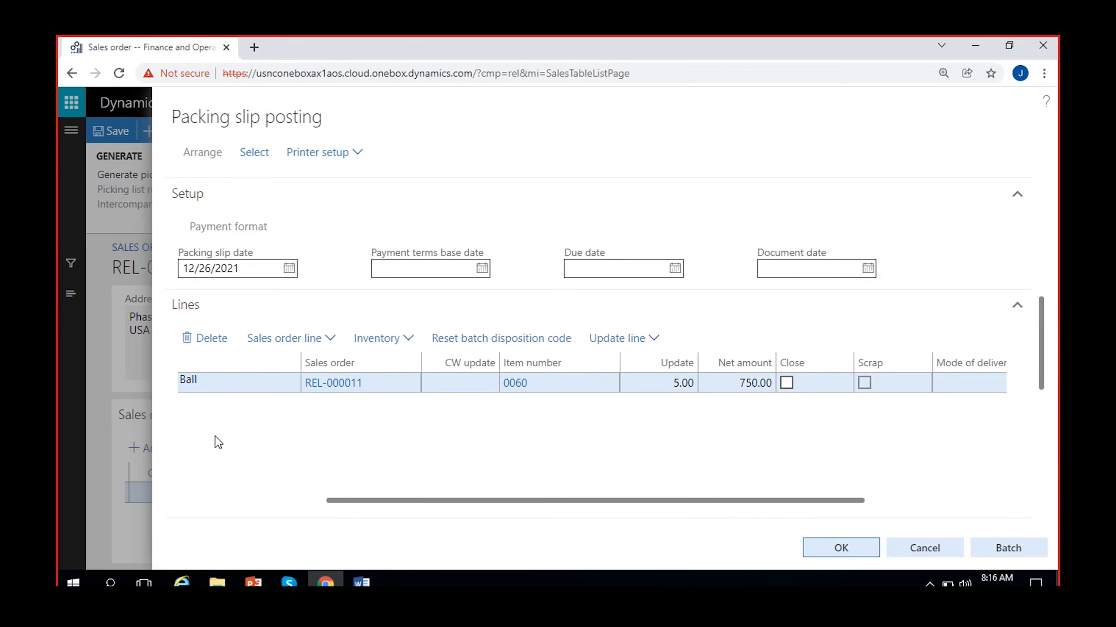
pyautogui.hscroll(-5, 215, 436)
pyautogui.scroll(10, 598, 233)
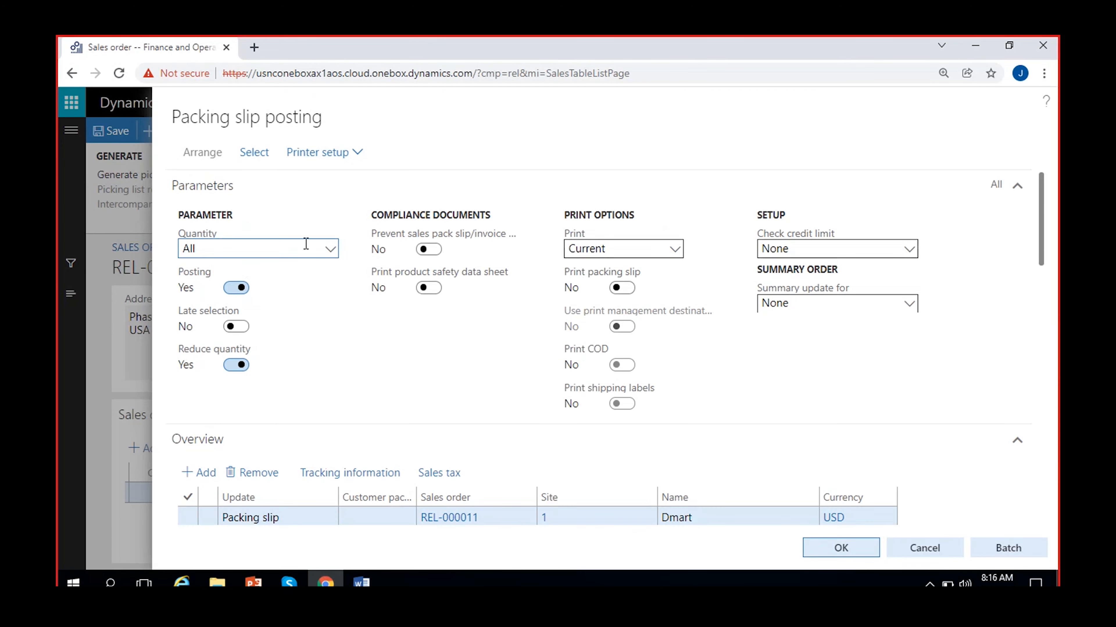
pyautogui.click(330, 250)
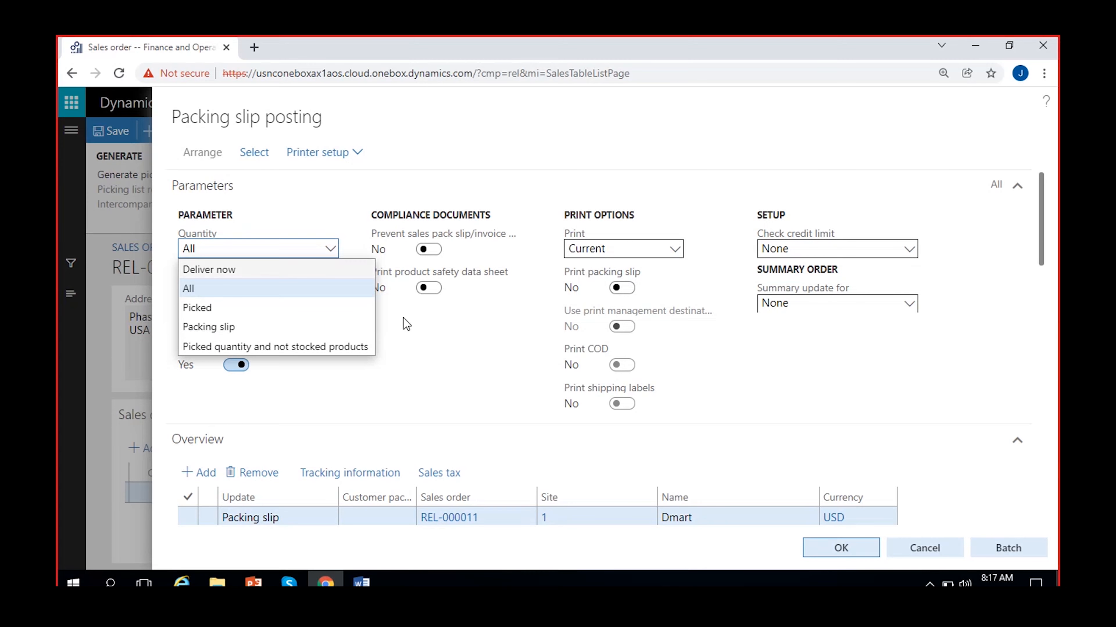
pyautogui.click(406, 338)
# Step: Set the Cricket Ball line's update quantity to 4 and mark the line to close
pyautogui.scroll(-10, 349, 334)
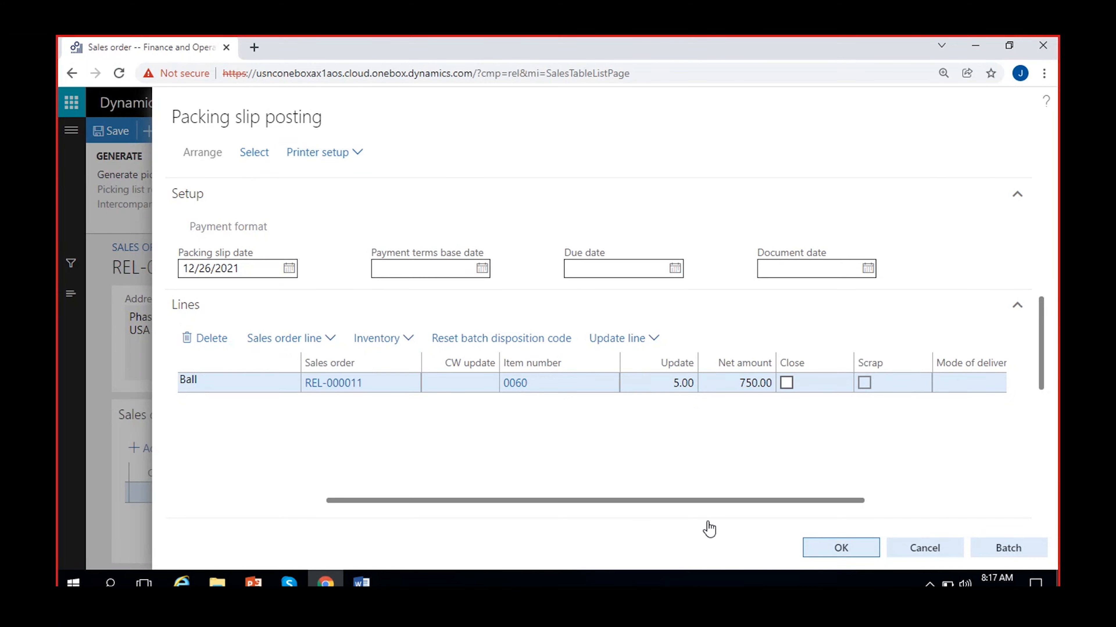
pyautogui.click(679, 382)
pyautogui.press('BackSpace')
pyautogui.write('4')
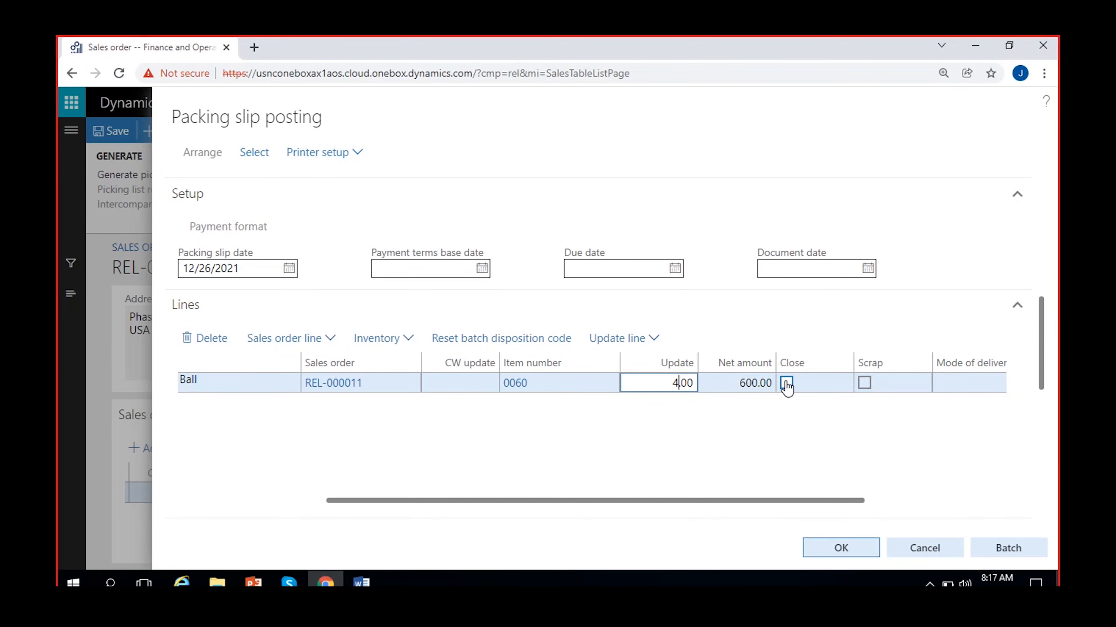
pyautogui.moveTo(790, 372)
pyautogui.click(785, 384)
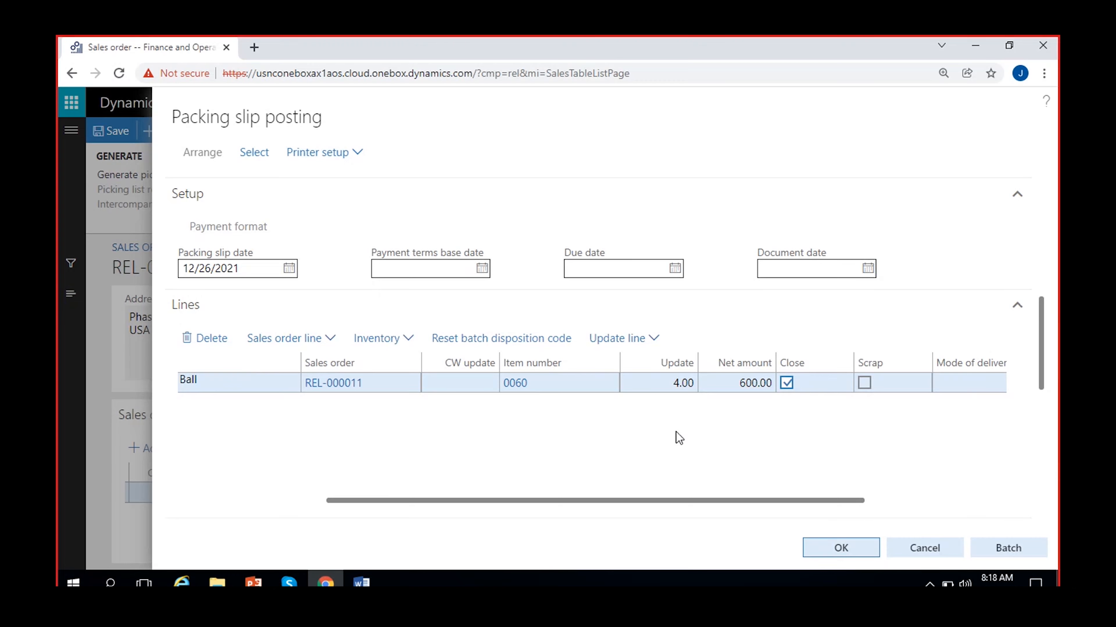
pyautogui.hscroll(5, 683, 453)
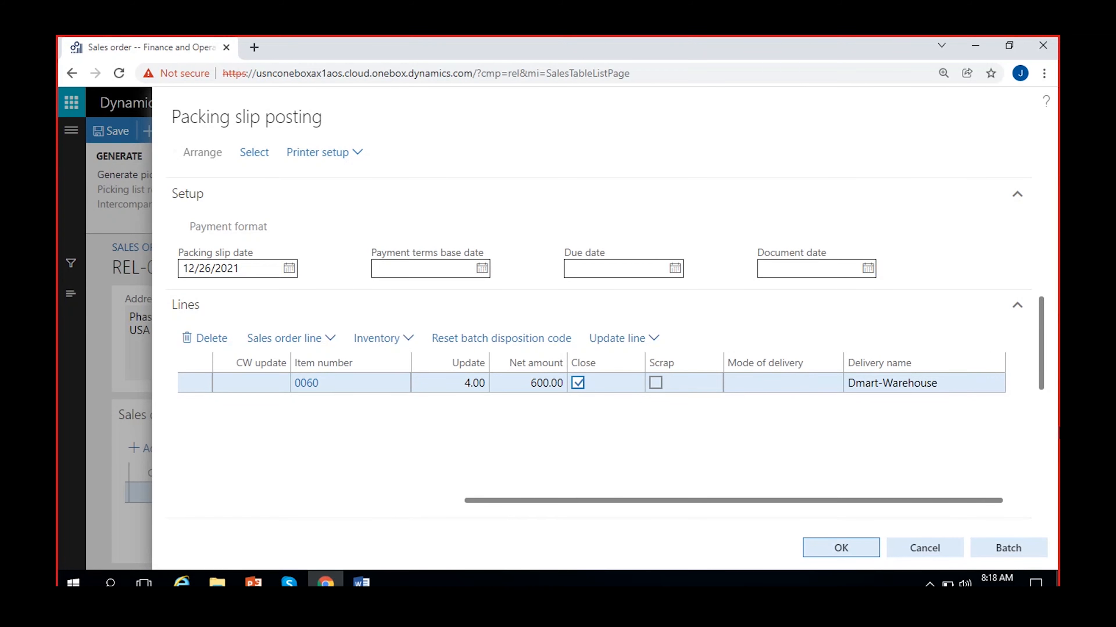
pyautogui.click(844, 554)
pyautogui.click(778, 371)
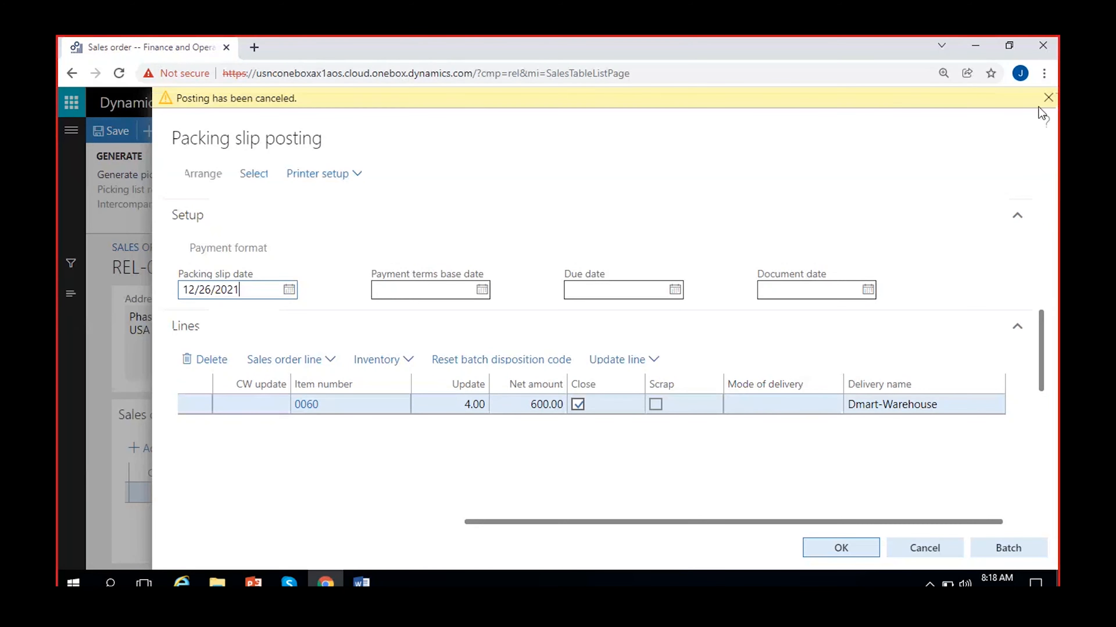
pyautogui.click(1048, 98)
# Step: Set the packing slip date to 12/28/2021 and try to post the packing slip without printing it
pyautogui.click(289, 268)
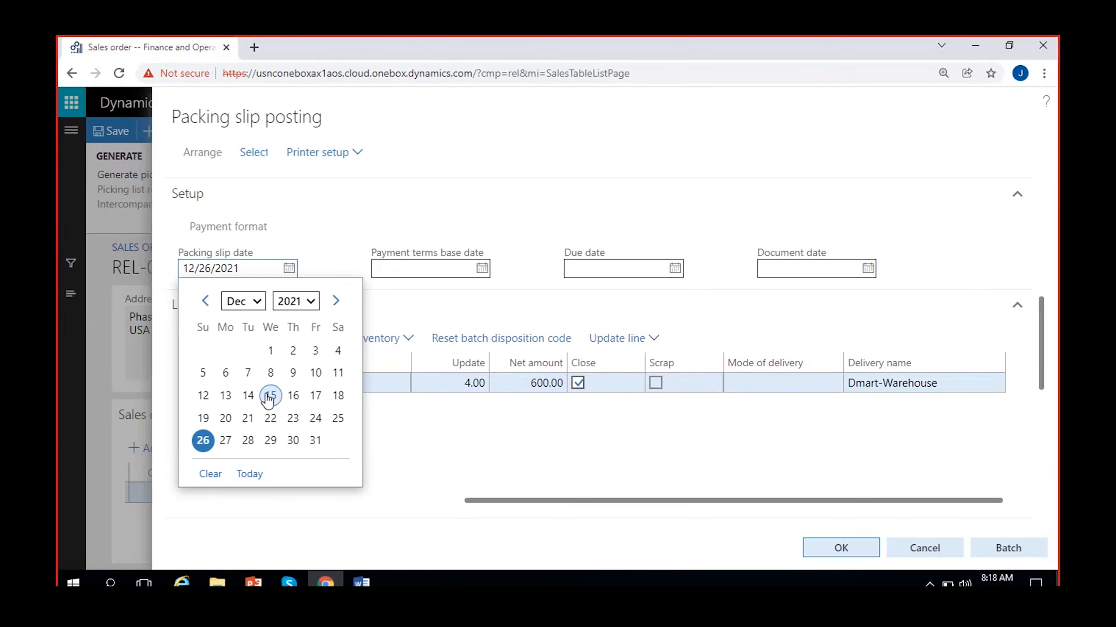
pyautogui.click(248, 441)
pyautogui.click(840, 549)
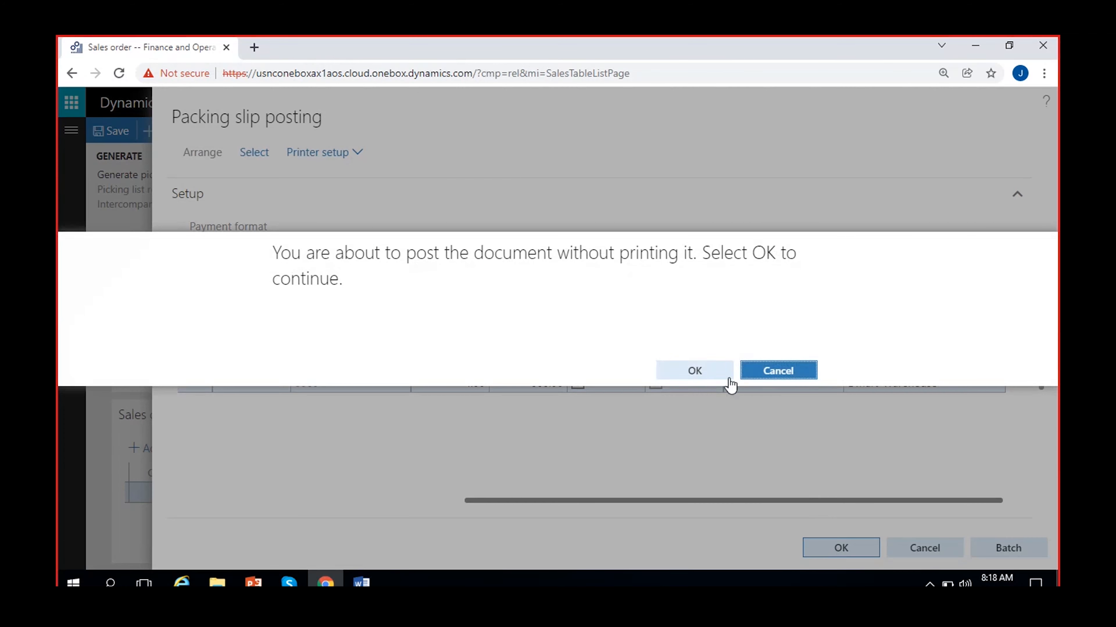
pyautogui.click(728, 379)
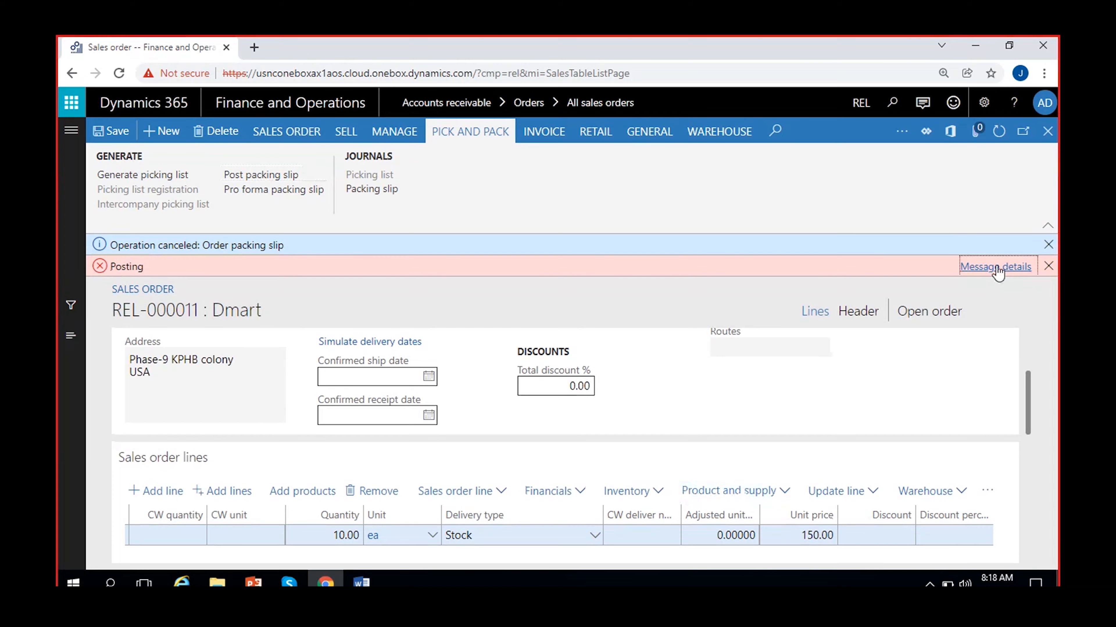
# Step: Read the posting's message details and open the delivery details of the Cricket Ball order line
pyautogui.click(996, 267)
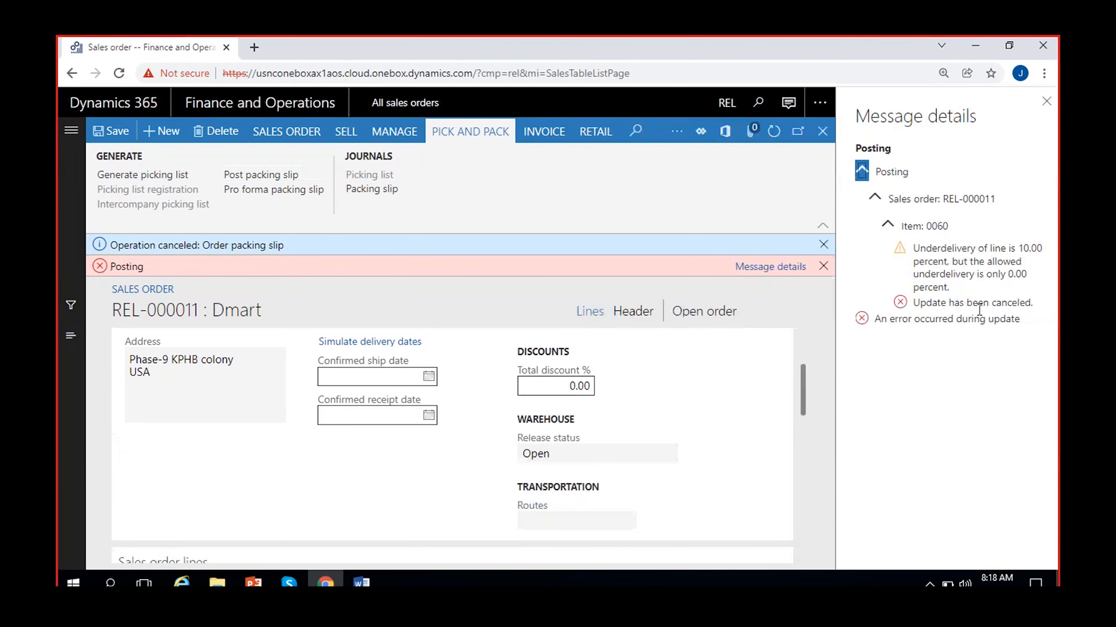
pyautogui.click(1046, 101)
pyautogui.scroll(-5, 840, 459)
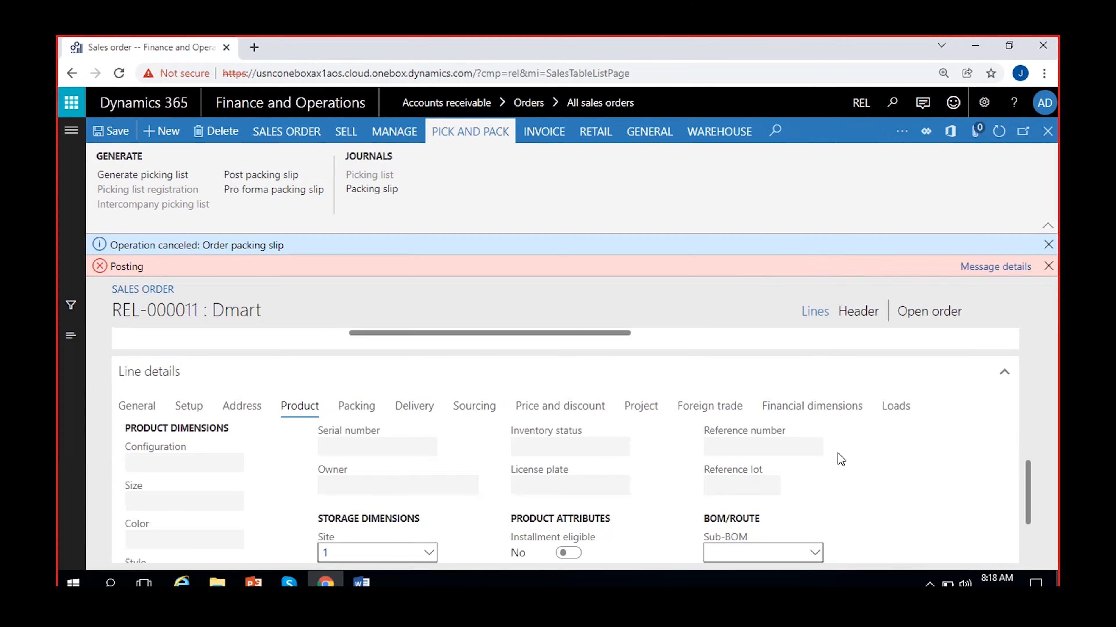
pyautogui.scroll(3, 840, 459)
pyautogui.click(548, 387)
pyautogui.moveTo(1030, 433); pyautogui.dragTo(1033, 483)
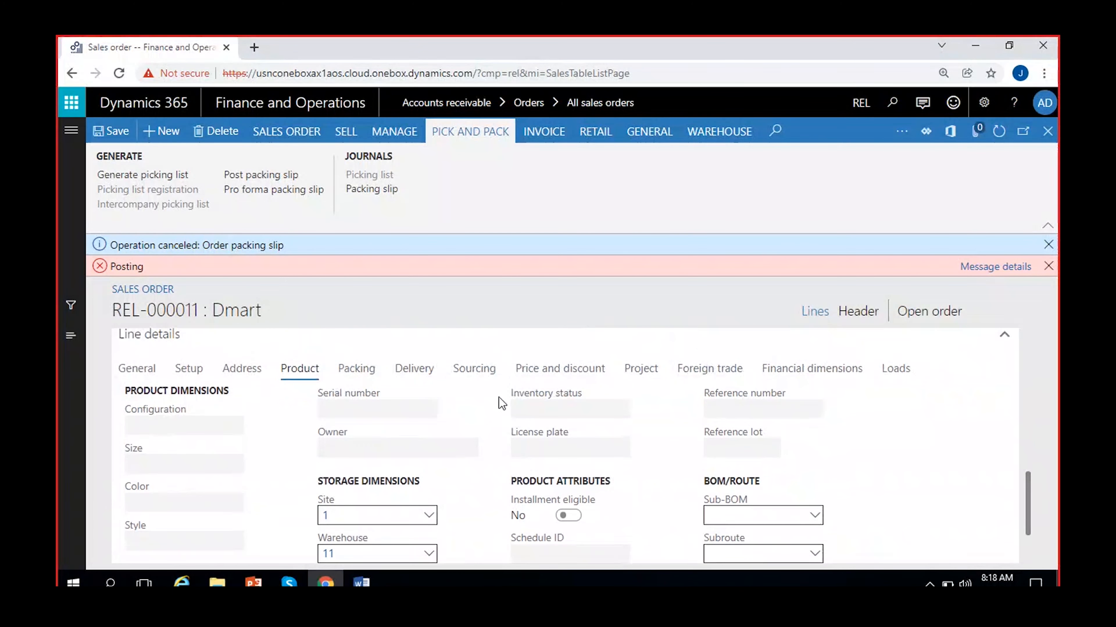
pyautogui.click(413, 369)
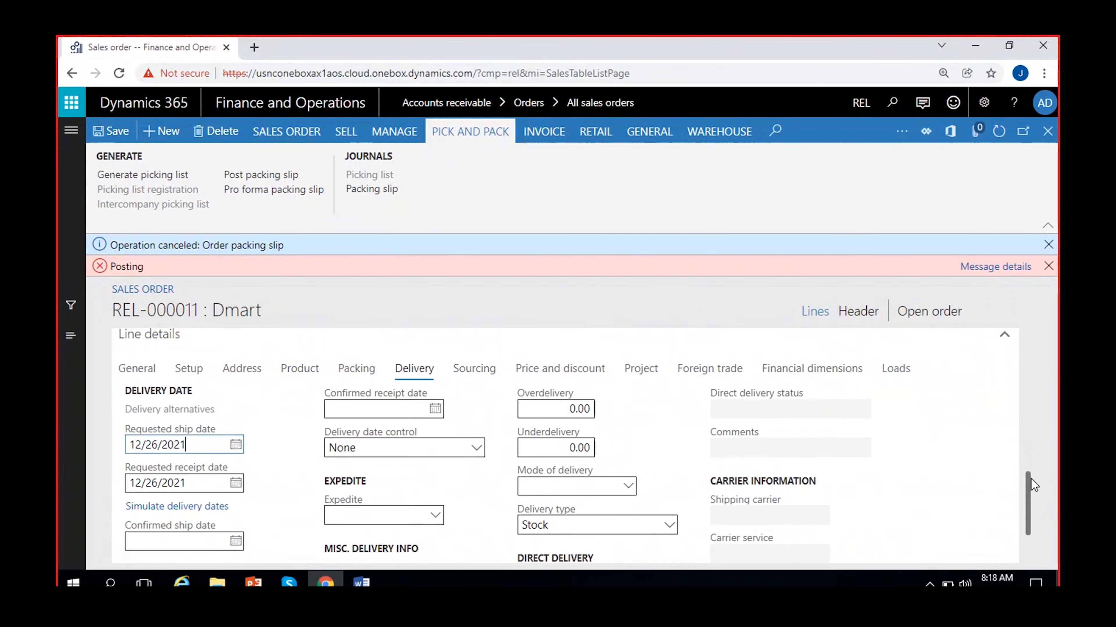
# Step: Set the Cricket Ball line's underdelivery to 50 in its delivery details and dismiss the posting message
pyautogui.moveTo(1031, 478); pyautogui.dragTo(1029, 496)
pyautogui.click(551, 382)
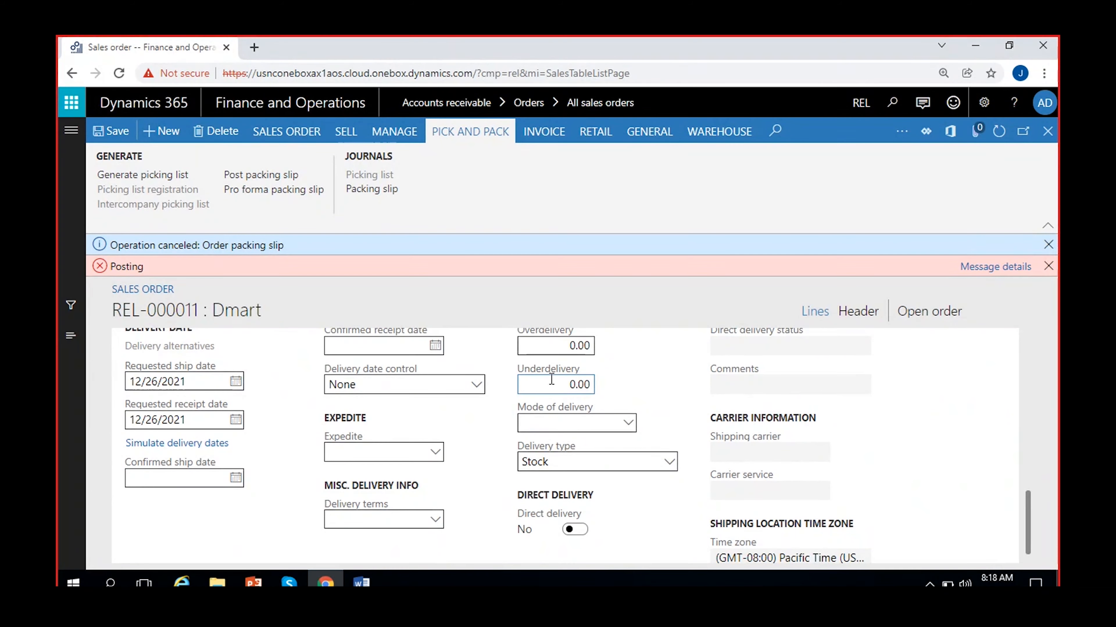
pyautogui.click(1048, 265)
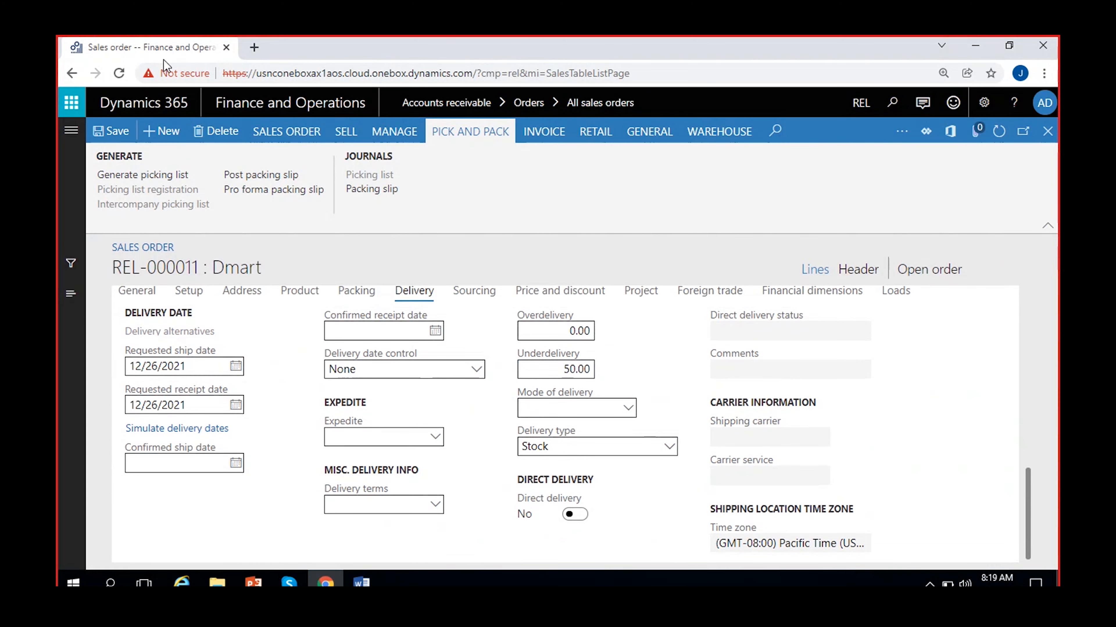
# Step: Duplicate the sales order's browser tab, save the order, and open the Accounts receivable parameters in the duplicate
pyautogui.rightClick(165, 50)
pyautogui.click(207, 155)
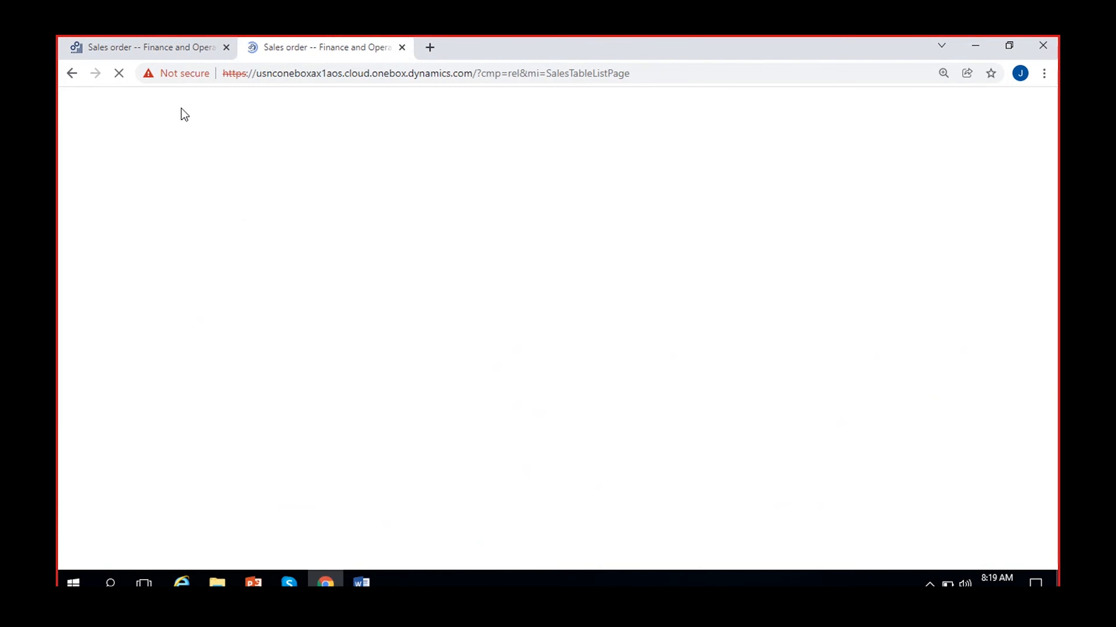
pyautogui.click(159, 51)
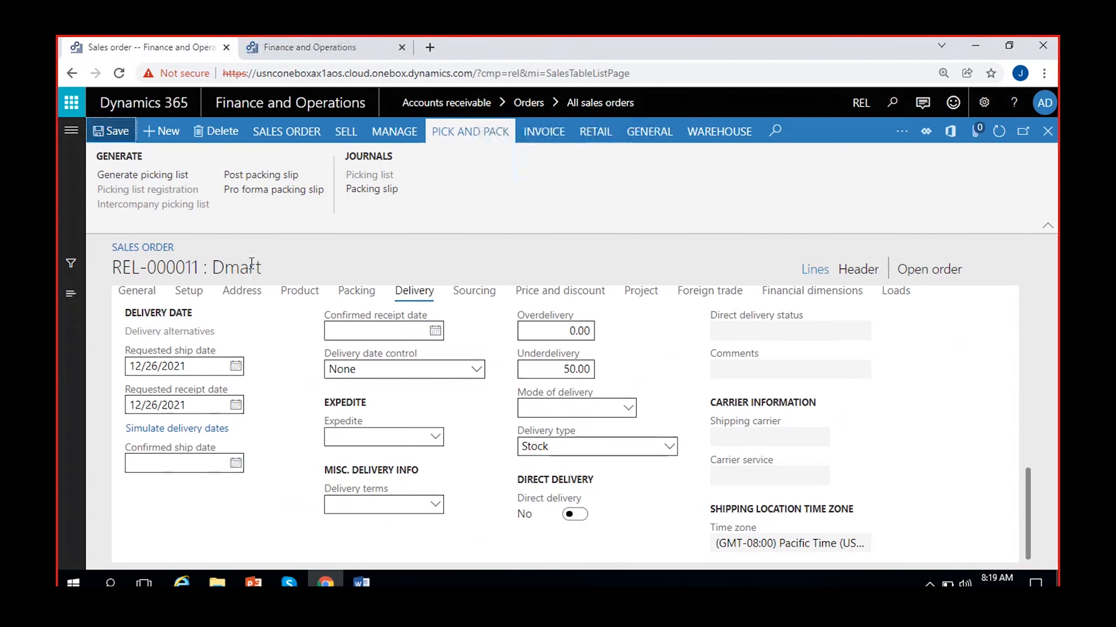
pyautogui.click(283, 40)
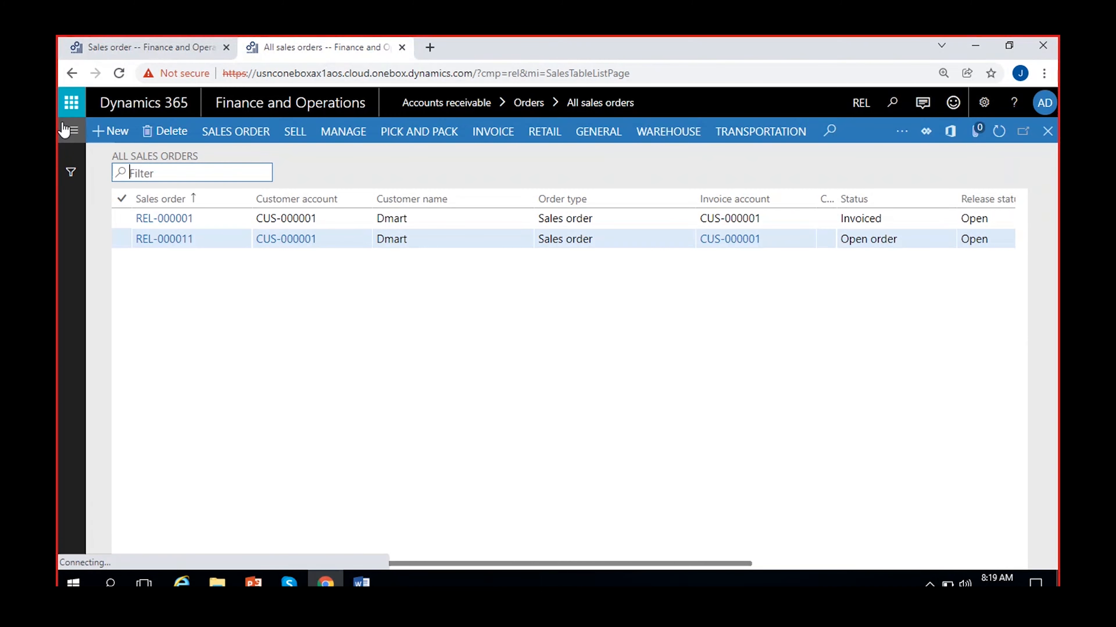
pyautogui.click(69, 145)
pyautogui.scroll(-10, 123, 374)
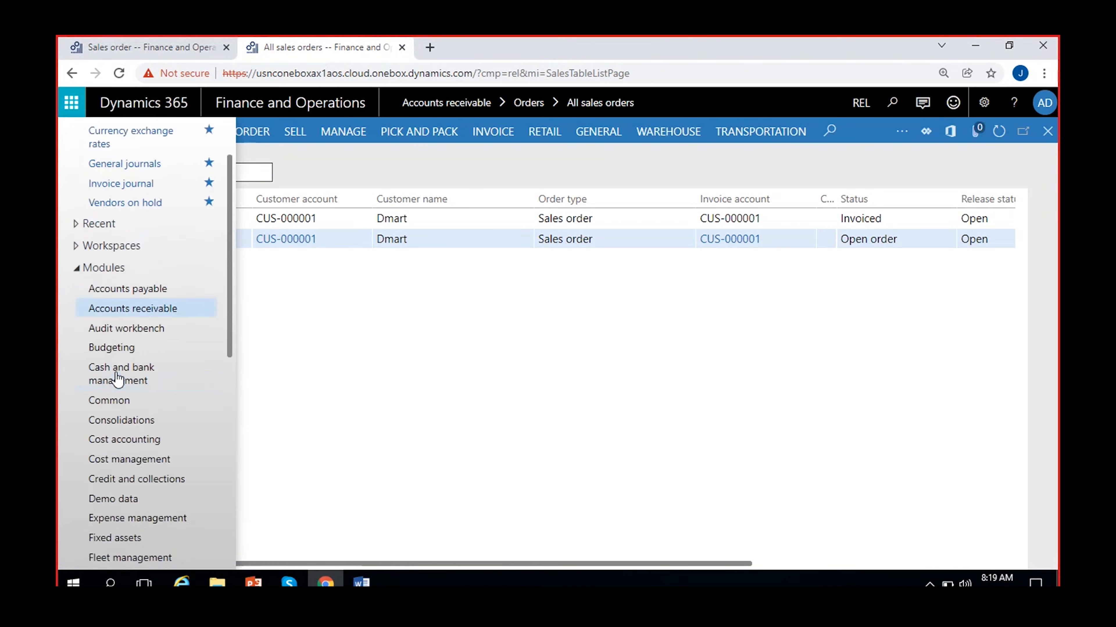
pyautogui.scroll(5, 154, 373)
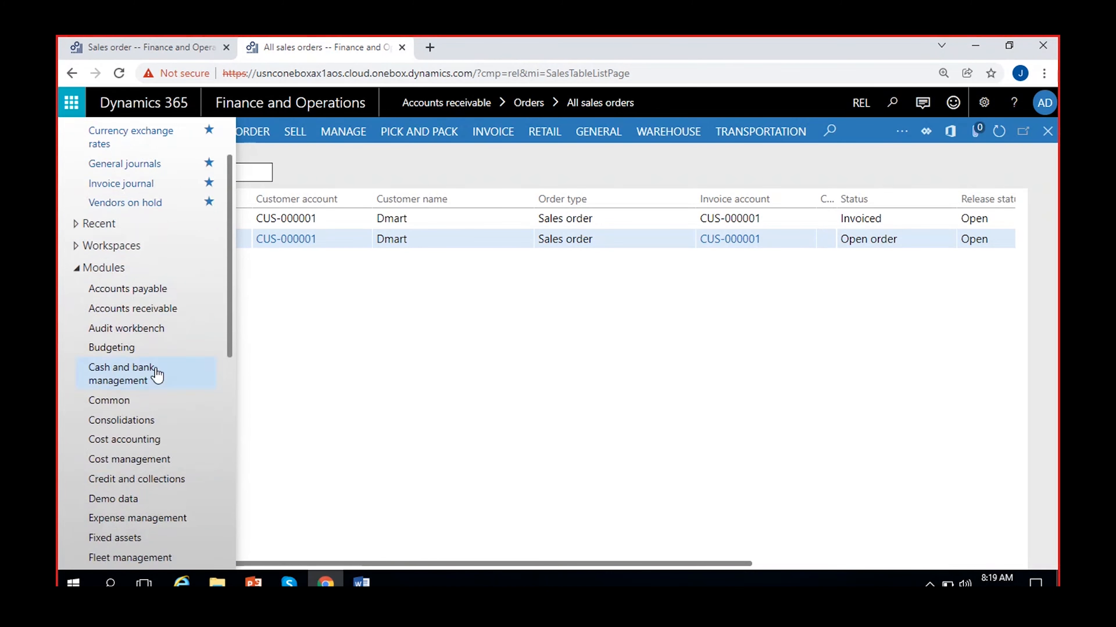
pyautogui.click(121, 315)
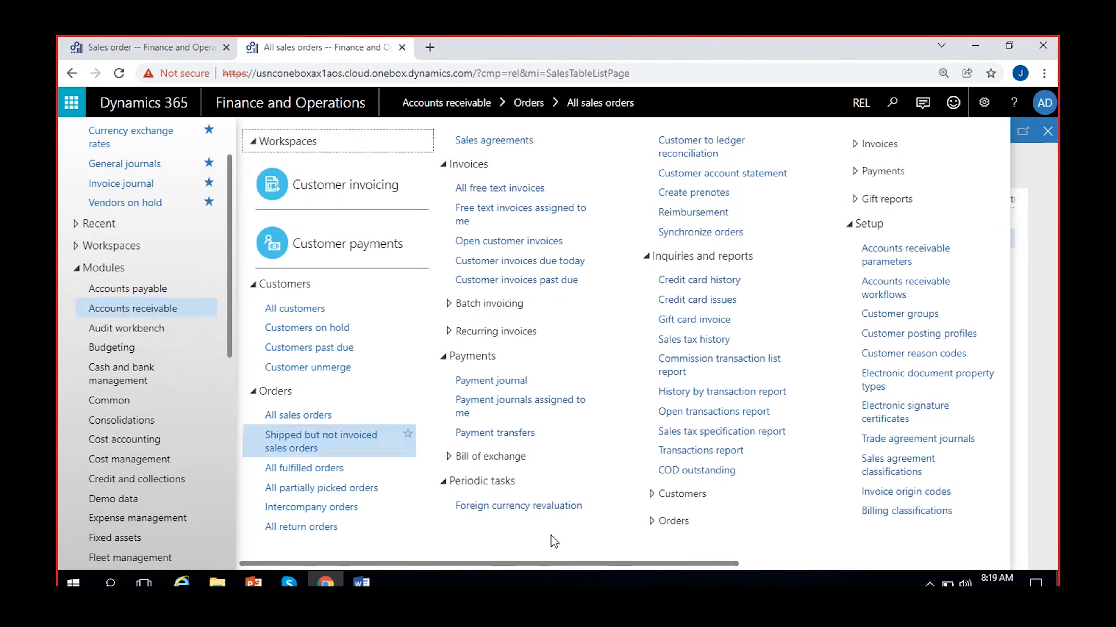
pyautogui.moveTo(615, 563); pyautogui.dragTo(874, 562)
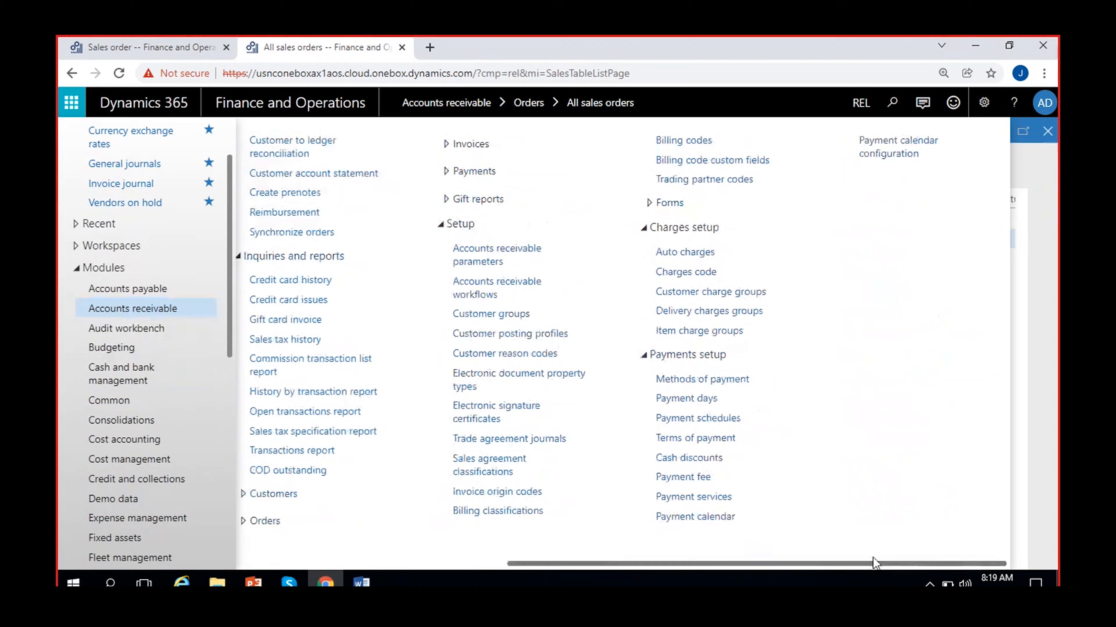
pyautogui.click(498, 251)
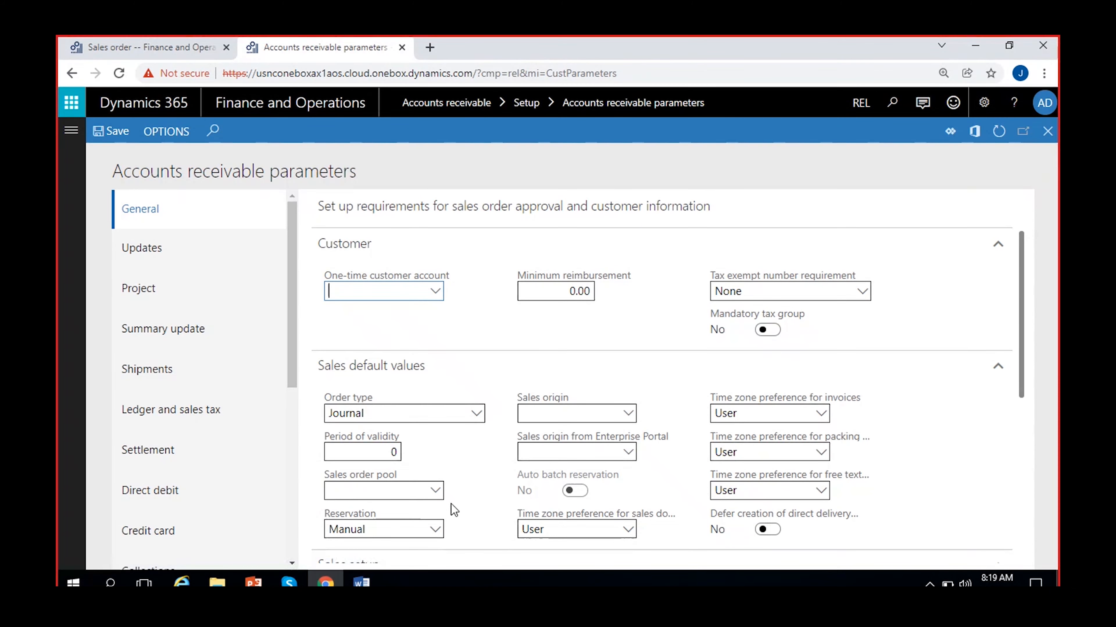
# Step: Enable Accept overdelivery and Accept underdelivery in the order line update parameters, save them, and close the form
pyautogui.scroll(-6, 452, 458)
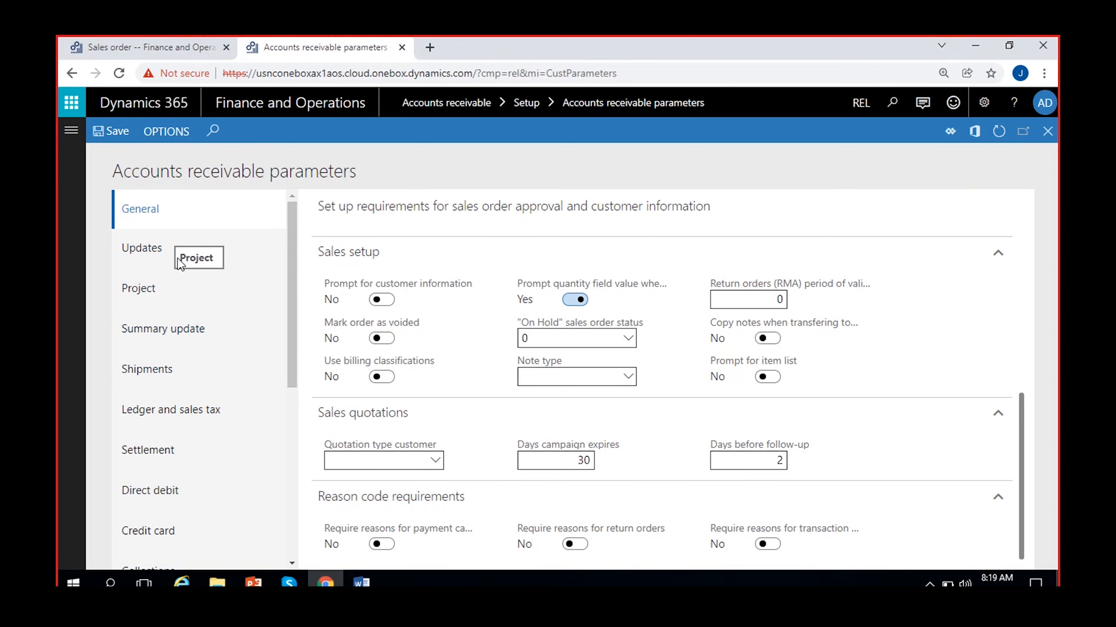
pyautogui.click(137, 250)
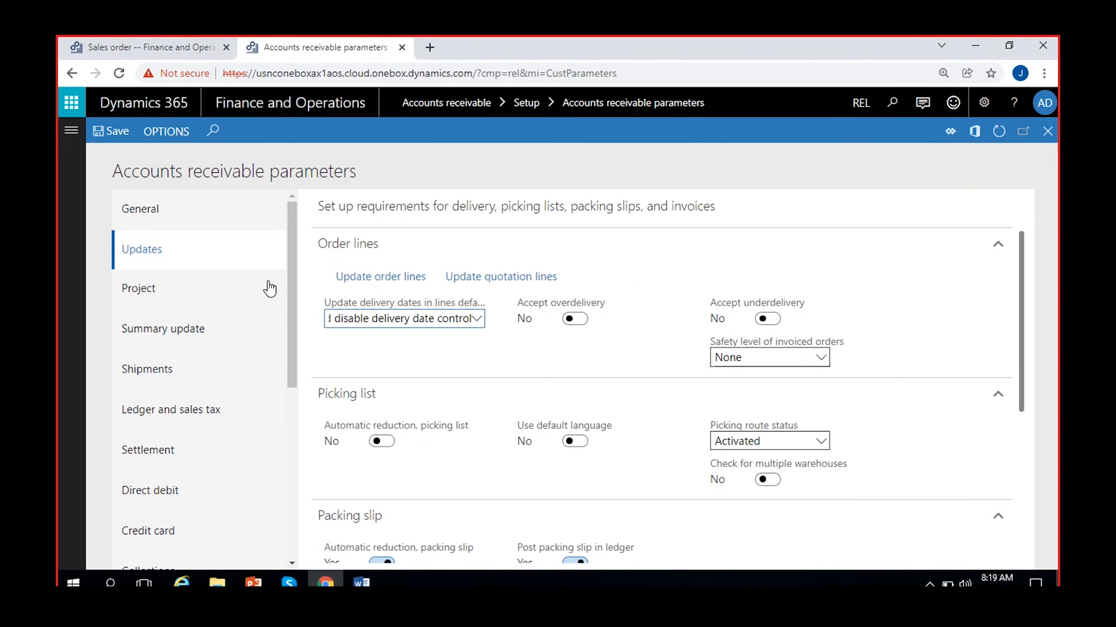
pyautogui.click(576, 317)
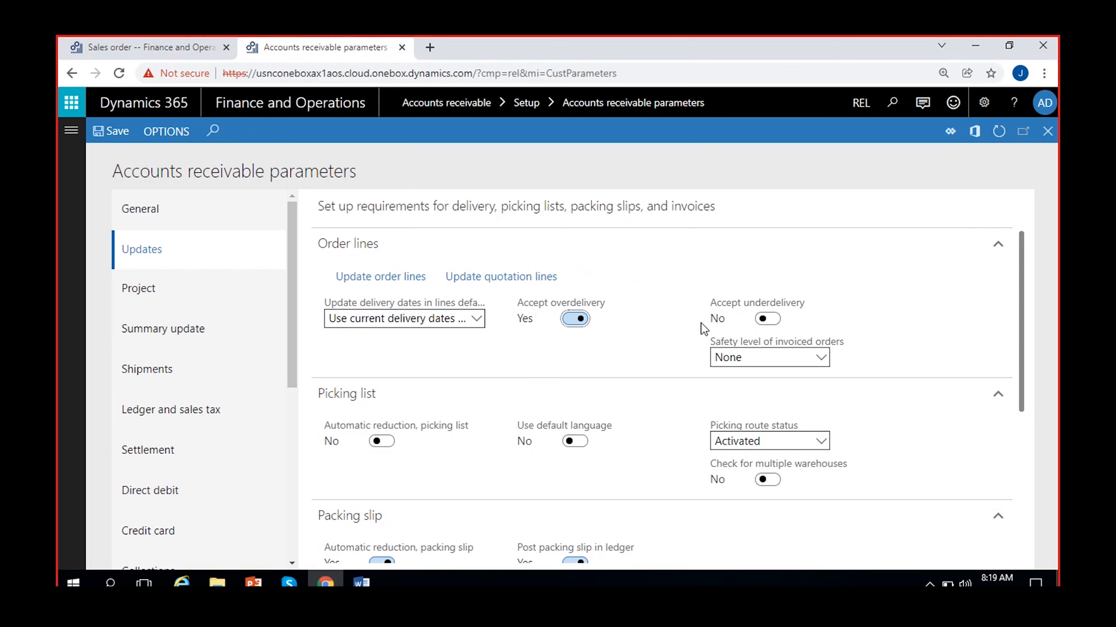
pyautogui.click(767, 319)
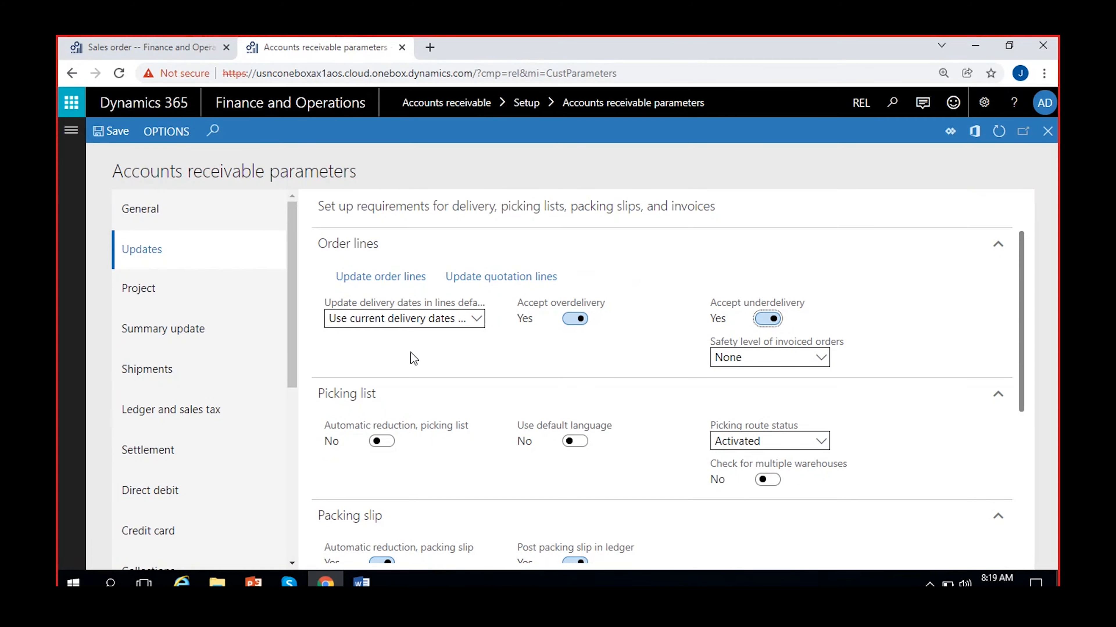
pyautogui.click(109, 133)
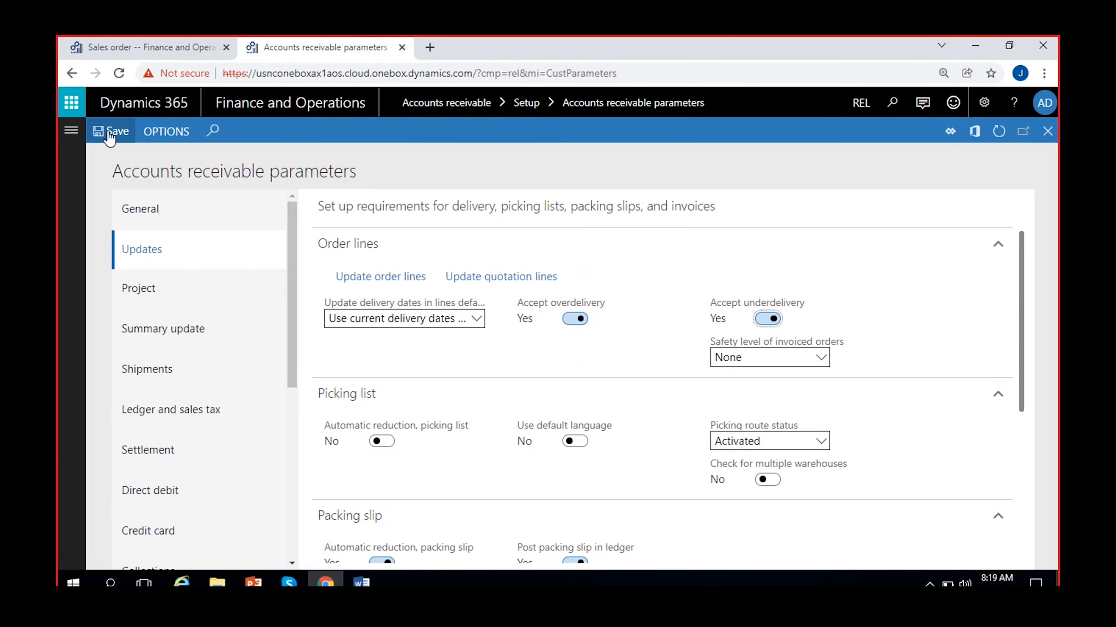
pyautogui.click(999, 129)
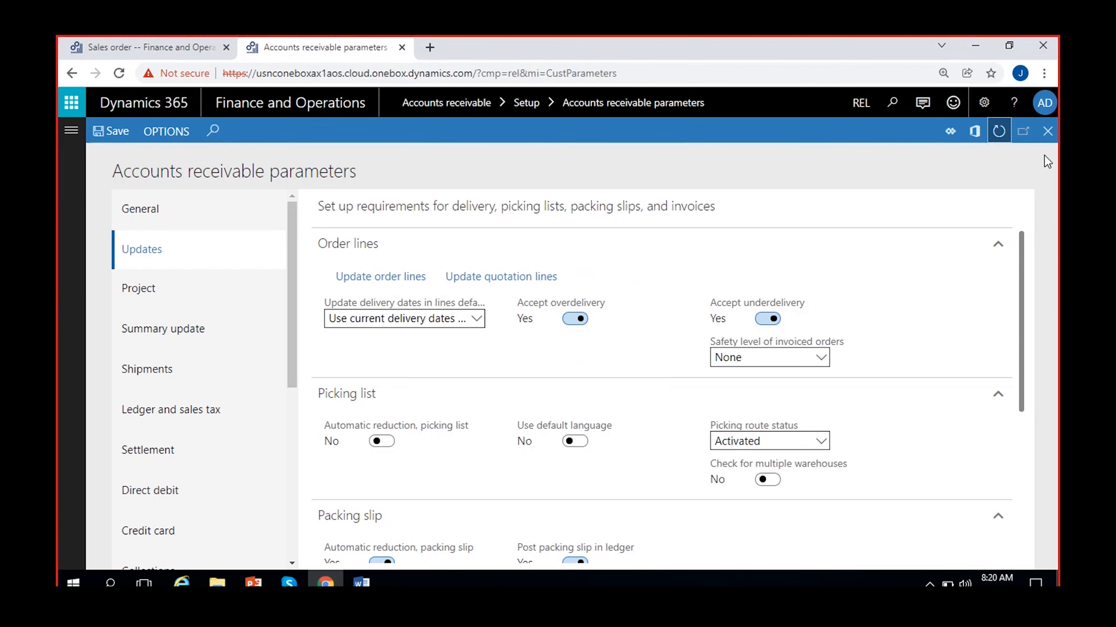
pyautogui.click(1048, 134)
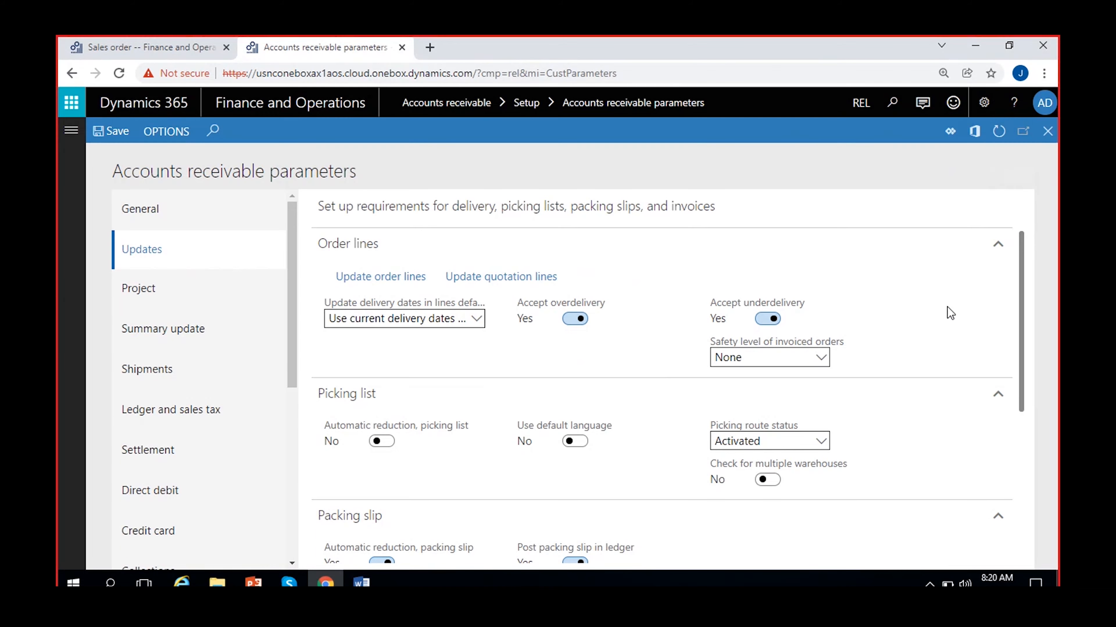
# Step: Return to the Dmart sales order, refresh it, and start a packing slip posting that keeps the quantity basis All
pyautogui.click(135, 47)
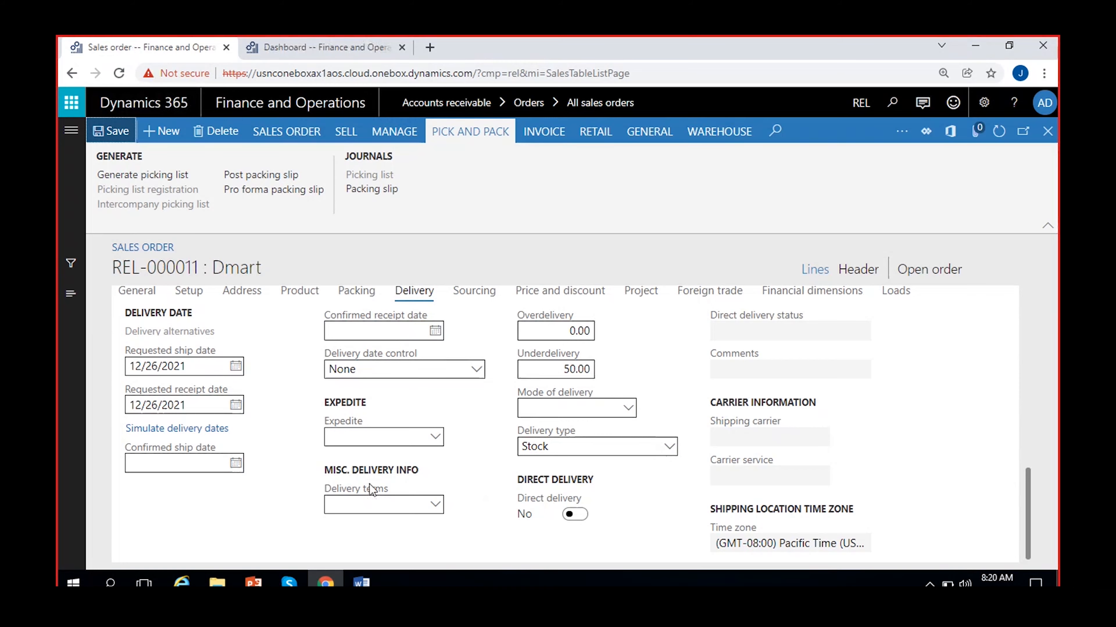
pyautogui.scroll(10, 258, 461)
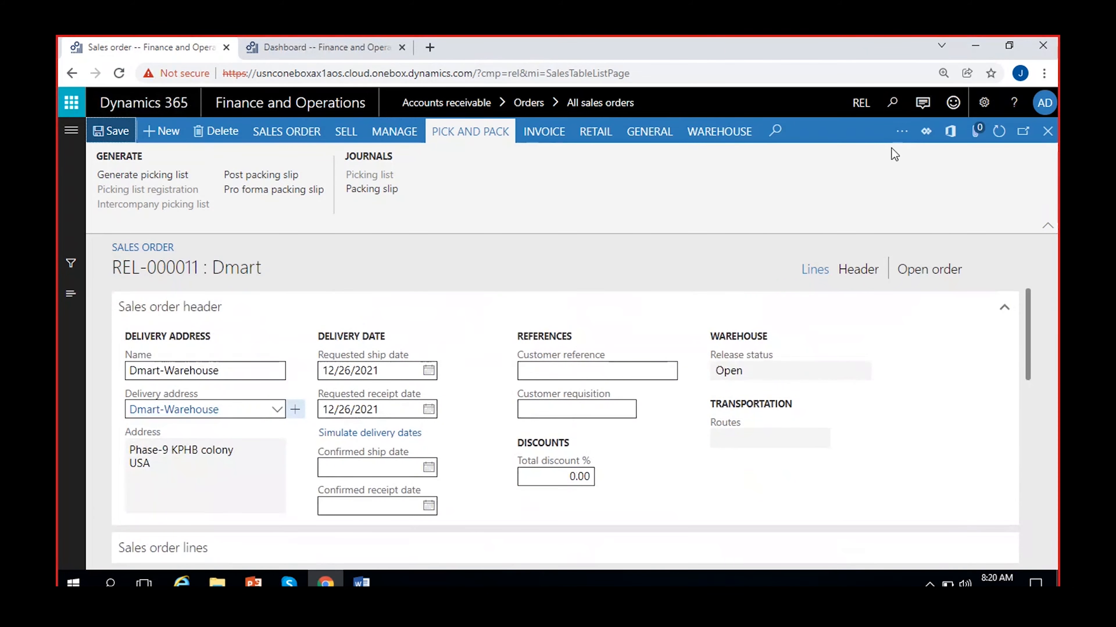
pyautogui.click(998, 134)
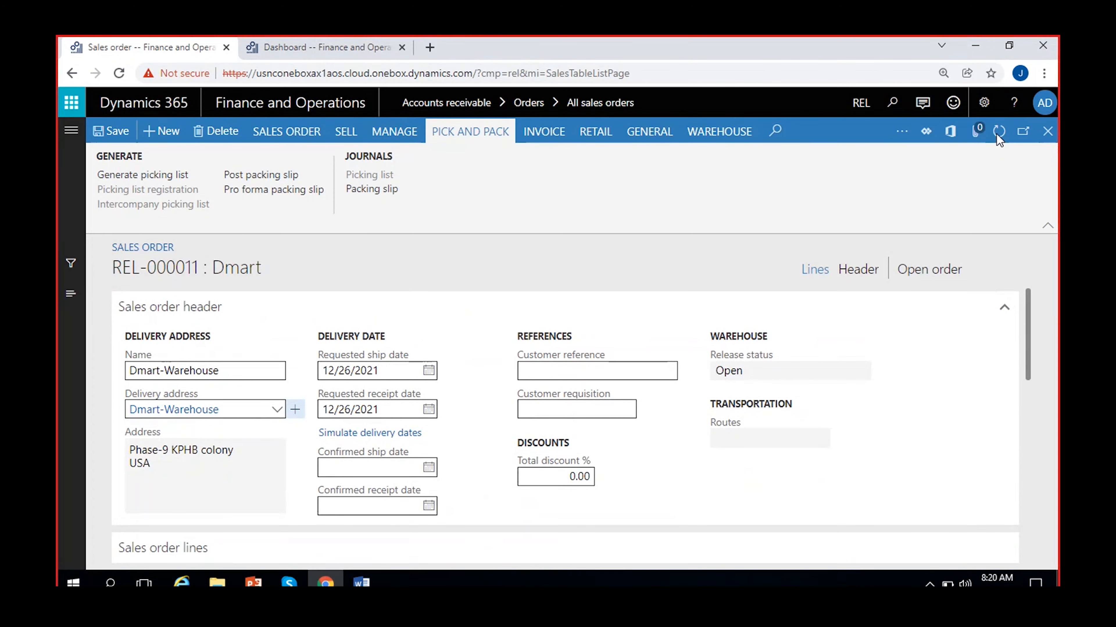
pyautogui.click(142, 174)
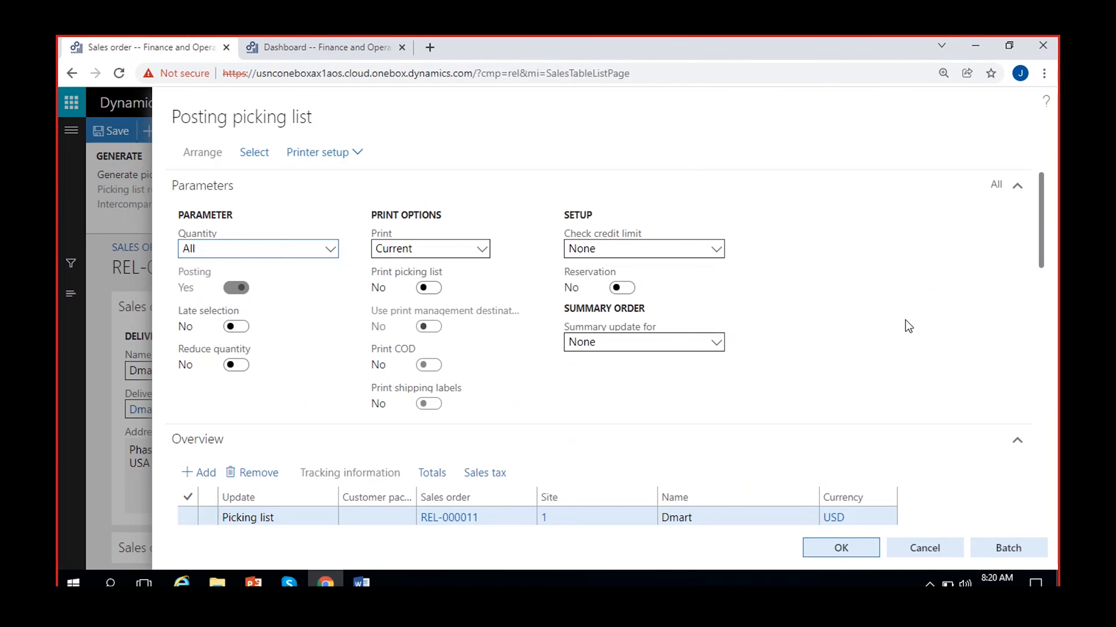
pyautogui.click(923, 548)
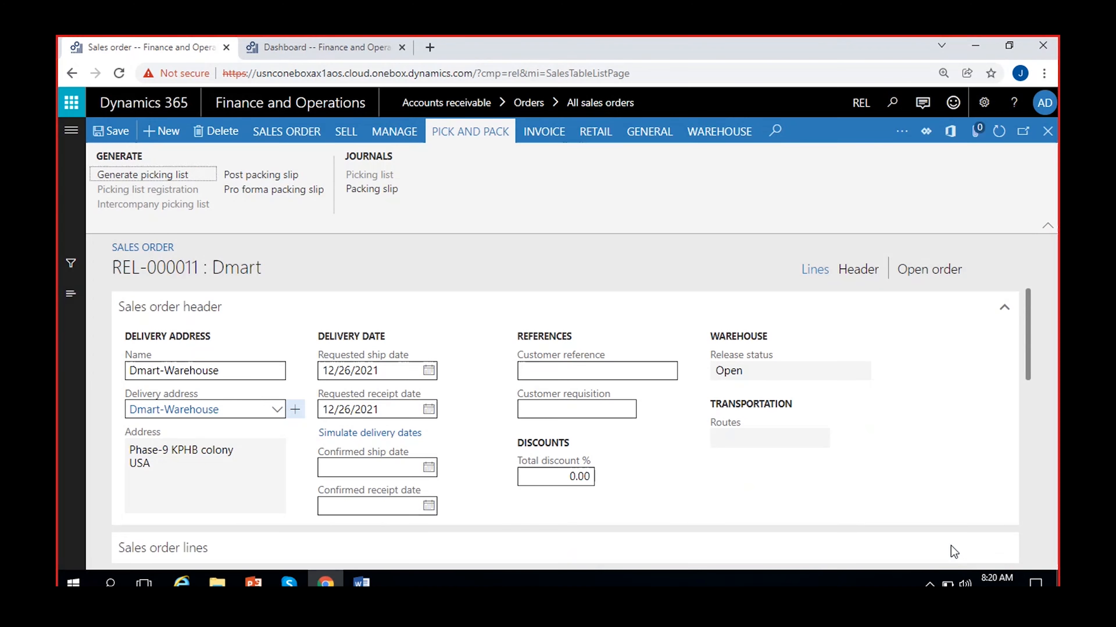
pyautogui.click(249, 175)
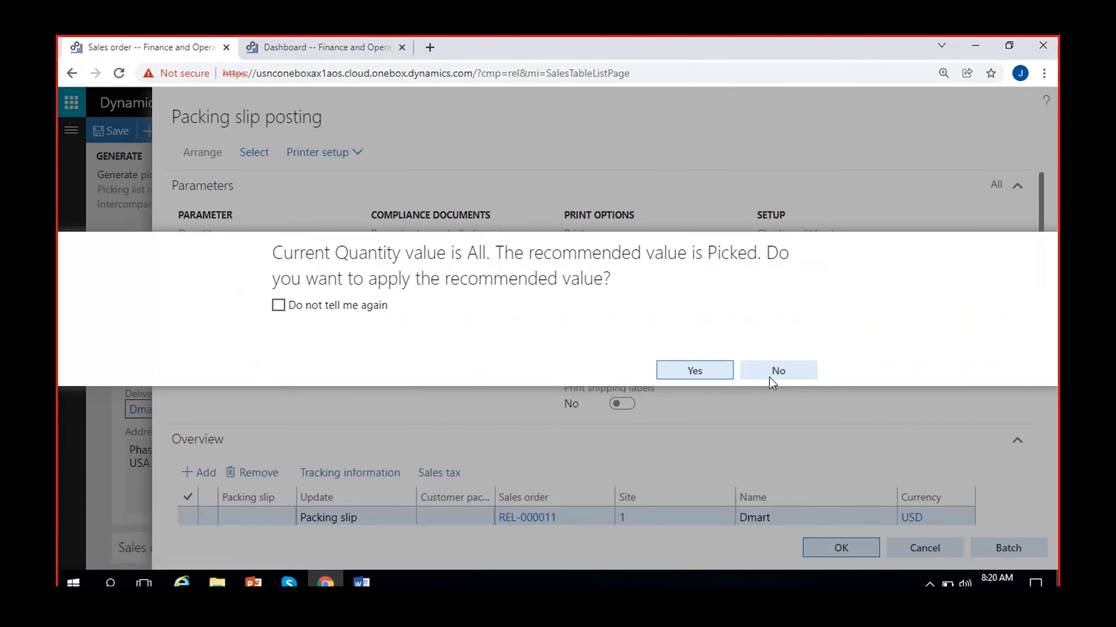
pyautogui.click(770, 378)
# Step: Set the Cricket Ball line's update quantity to 4 and mark the line to close
pyautogui.scroll(-10, 359, 379)
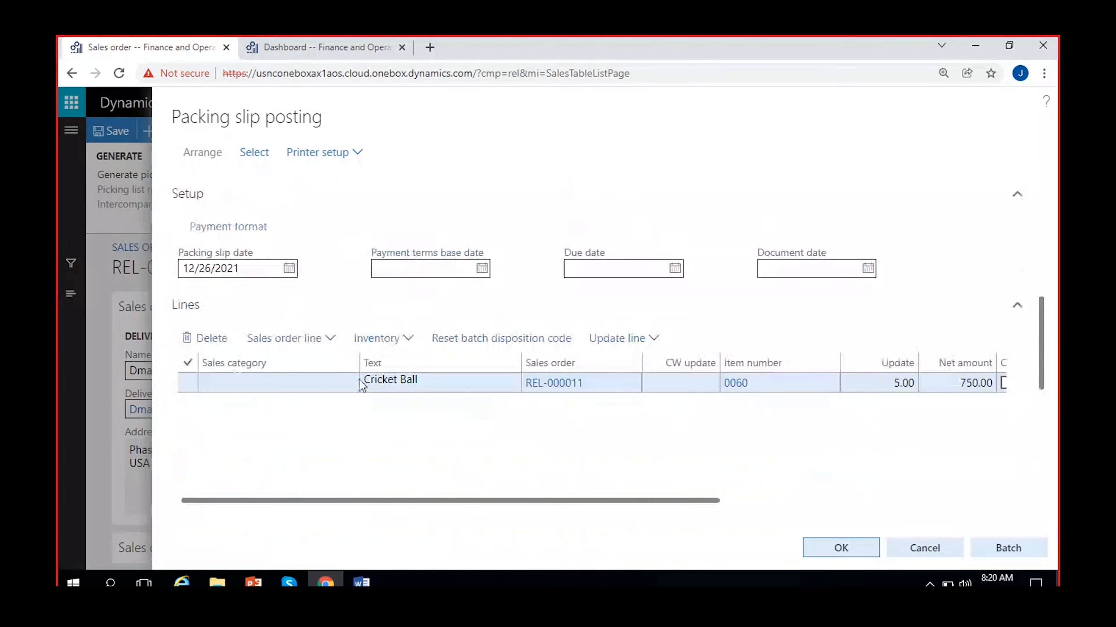
pyautogui.hscroll(5, 706, 439)
pyautogui.click(583, 384)
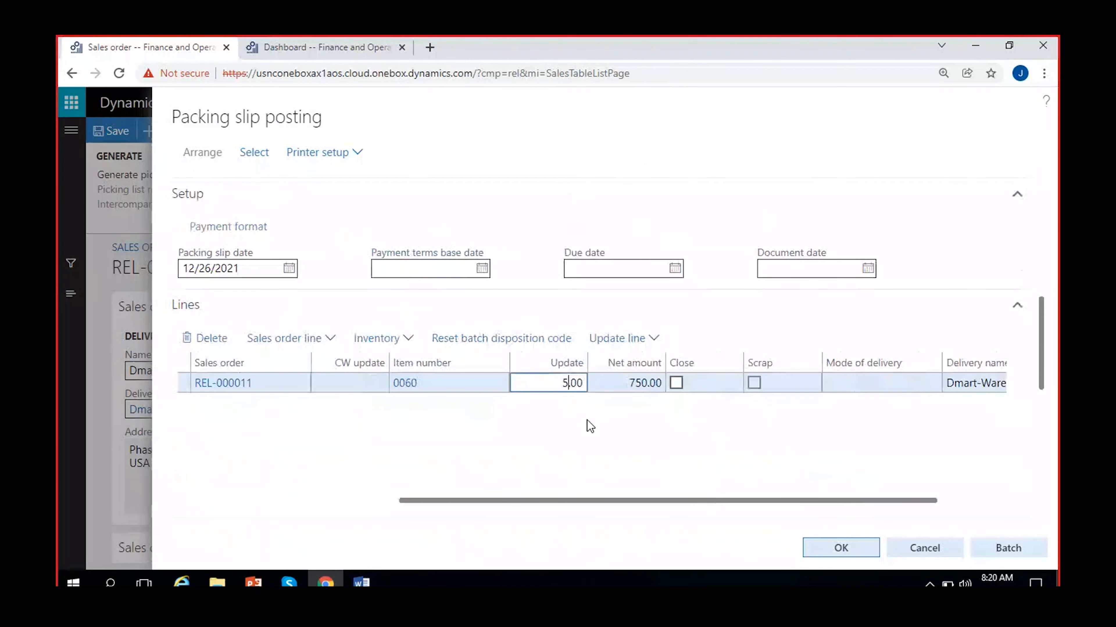
pyautogui.press('BackSpace')
pyautogui.write('4')
pyautogui.click(676, 383)
pyautogui.hscroll(-5, 483, 439)
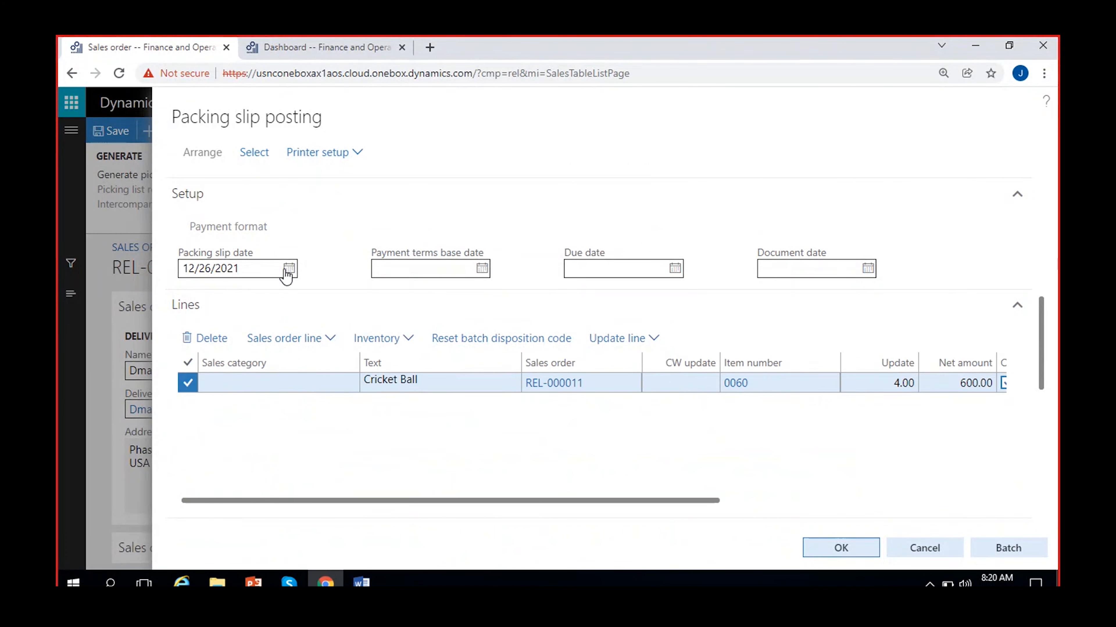
# Step: Set the packing slip date to 12/28/2021, post the packing slip without printing it, and dismiss the message
pyautogui.click(288, 268)
pyautogui.click(249, 441)
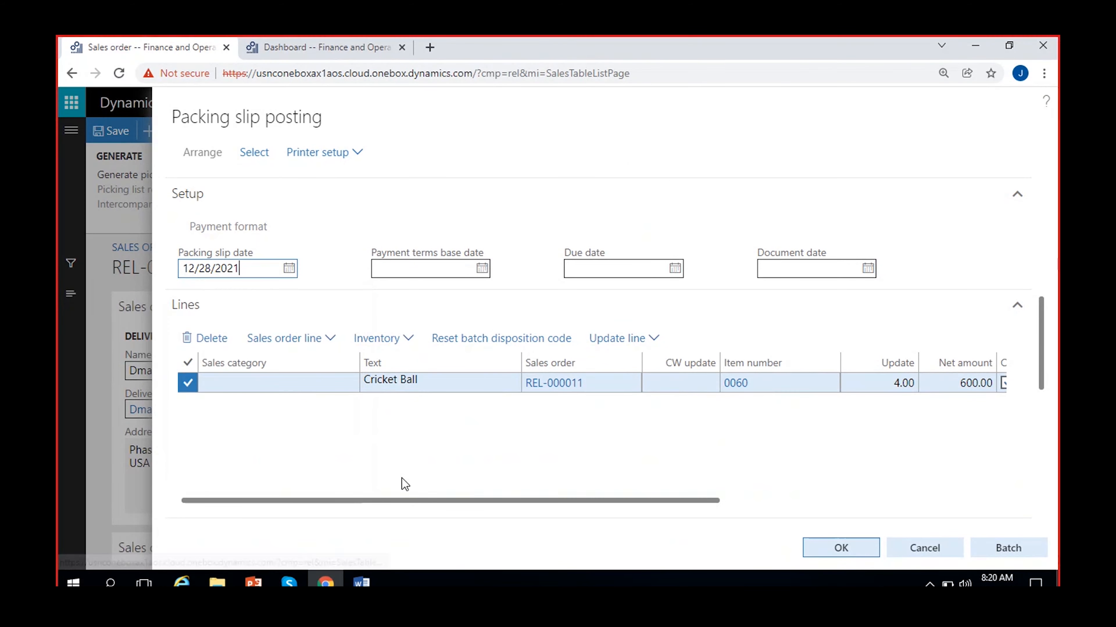
pyautogui.click(839, 549)
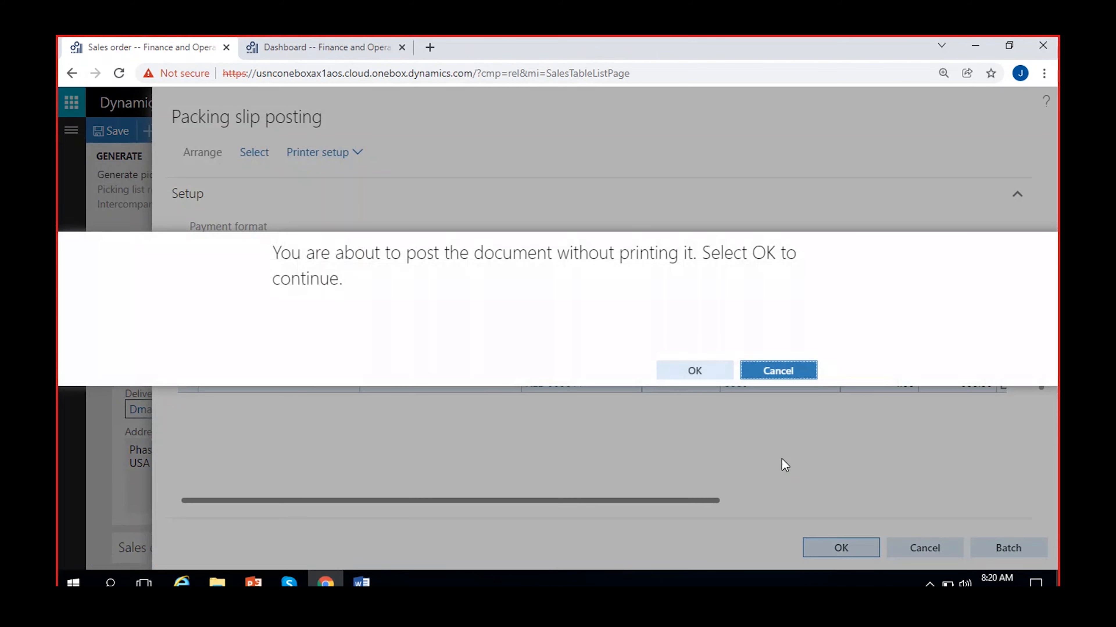
pyautogui.click(677, 374)
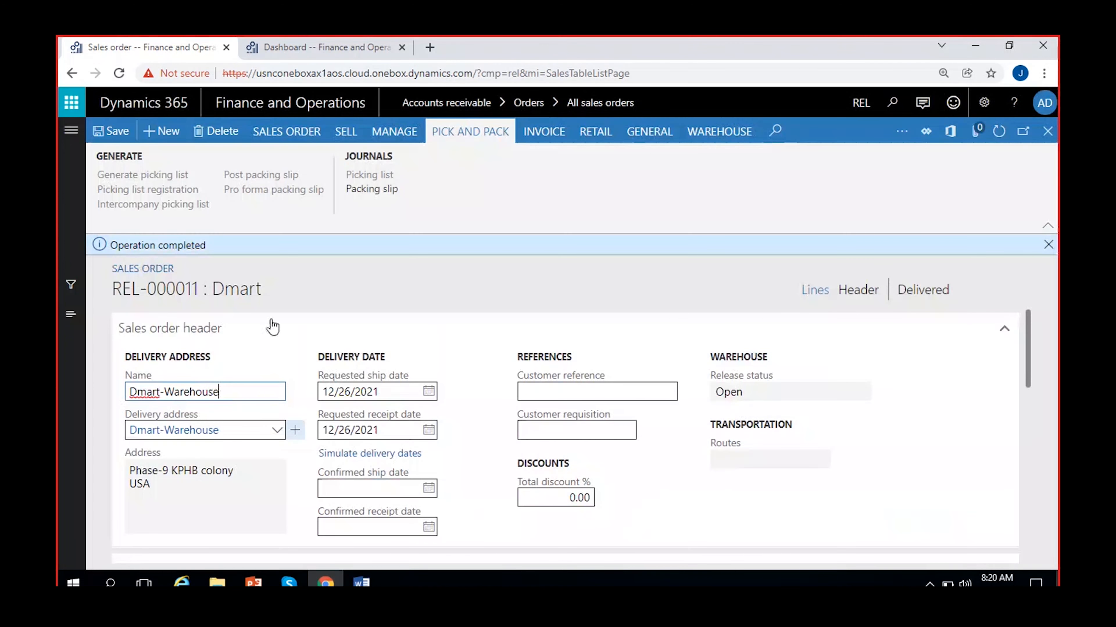
pyautogui.click(1048, 245)
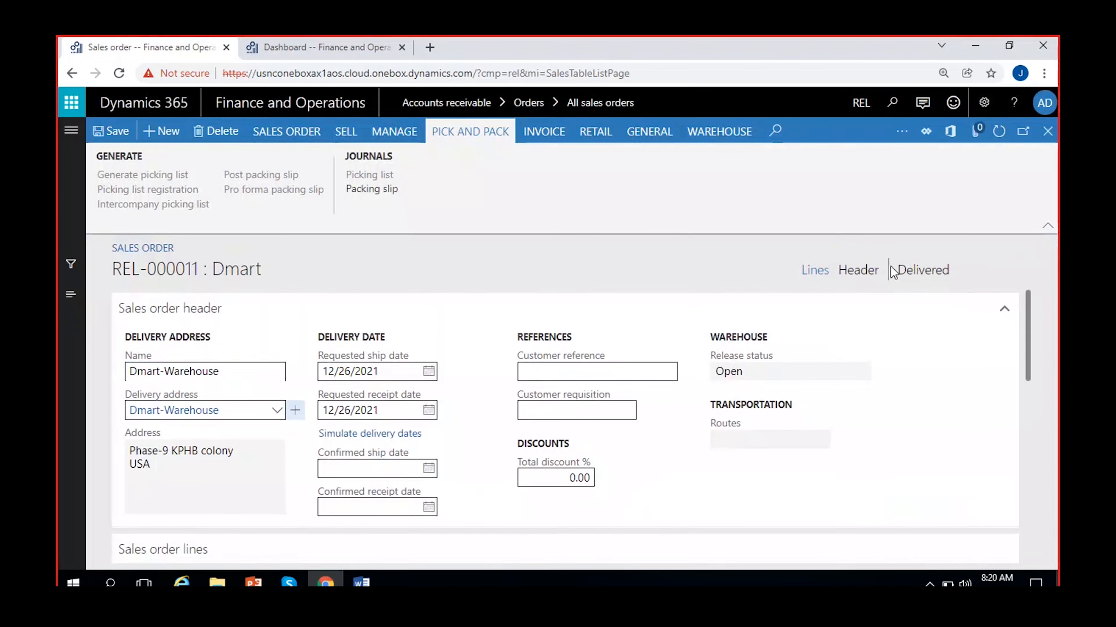
# Step: Check the sales order's status and the Cricket Ball line's quantity
pyautogui.moveTo(898, 269); pyautogui.dragTo(965, 271)
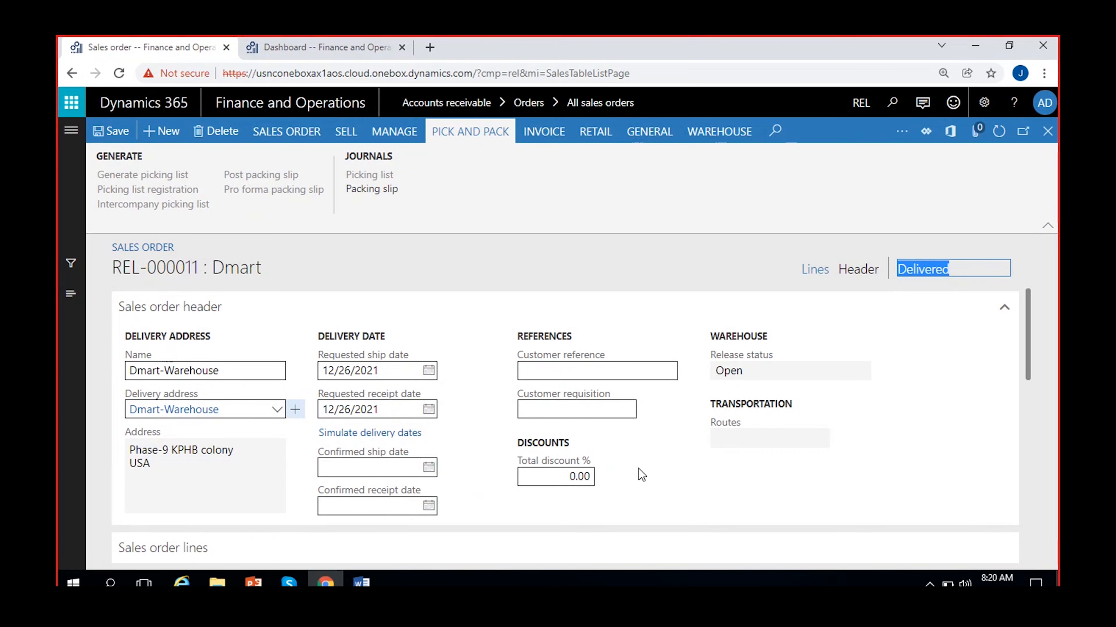
pyautogui.scroll(-5, 639, 468)
pyautogui.scroll(1, 639, 476)
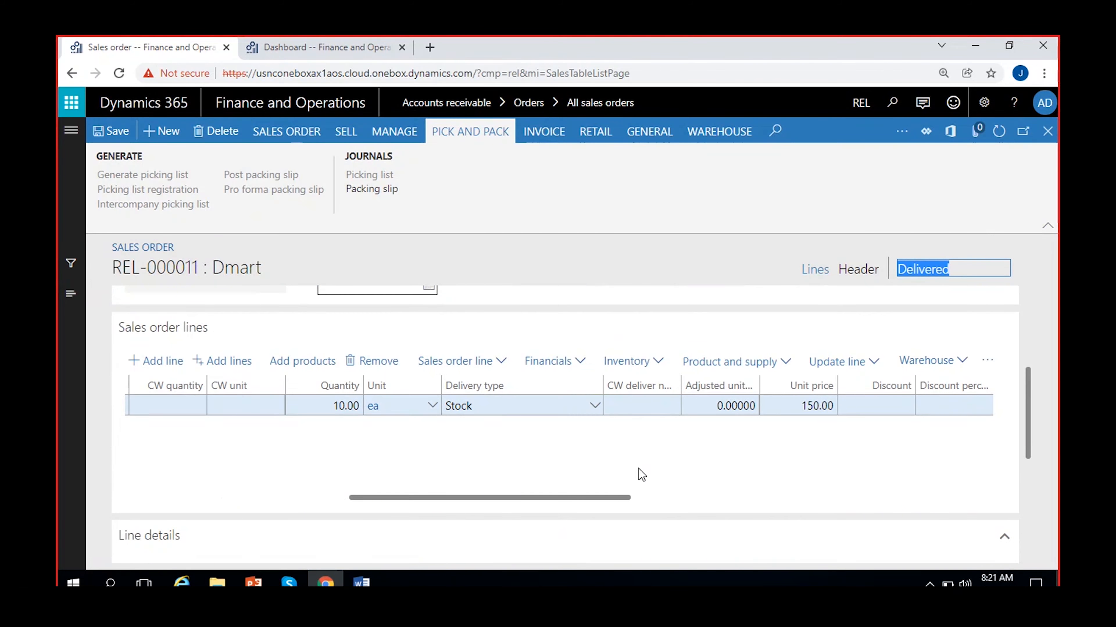
pyautogui.hscroll(-4, 639, 469)
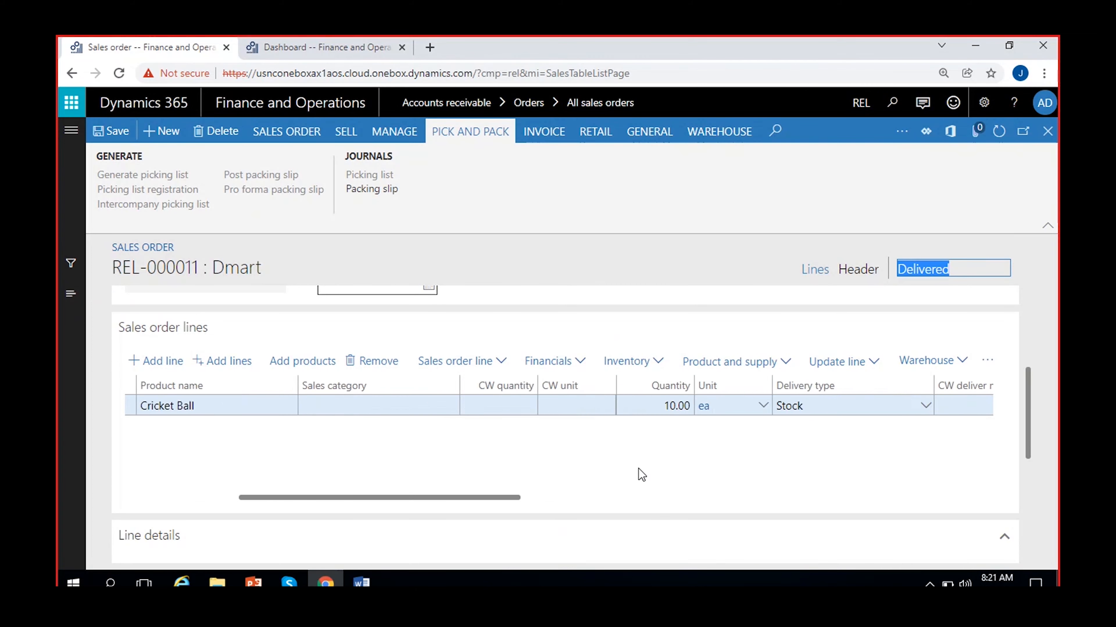
# Step: Open the order's packing slip journal and view the voucher transactions of the 12/28/2021 packing slip
pyautogui.click(365, 190)
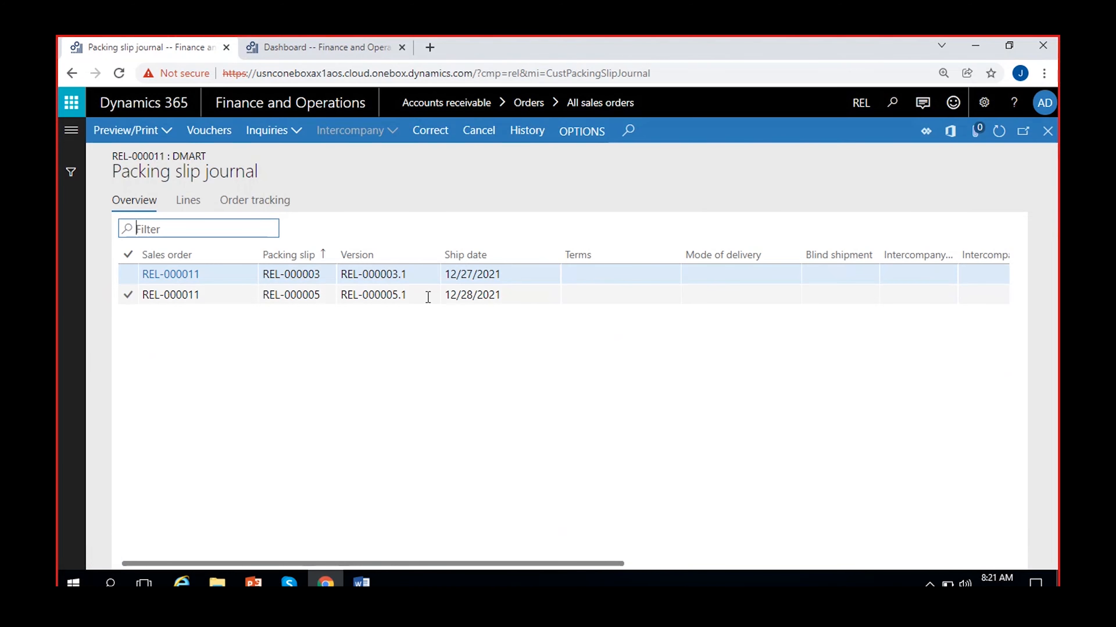
pyautogui.click(458, 298)
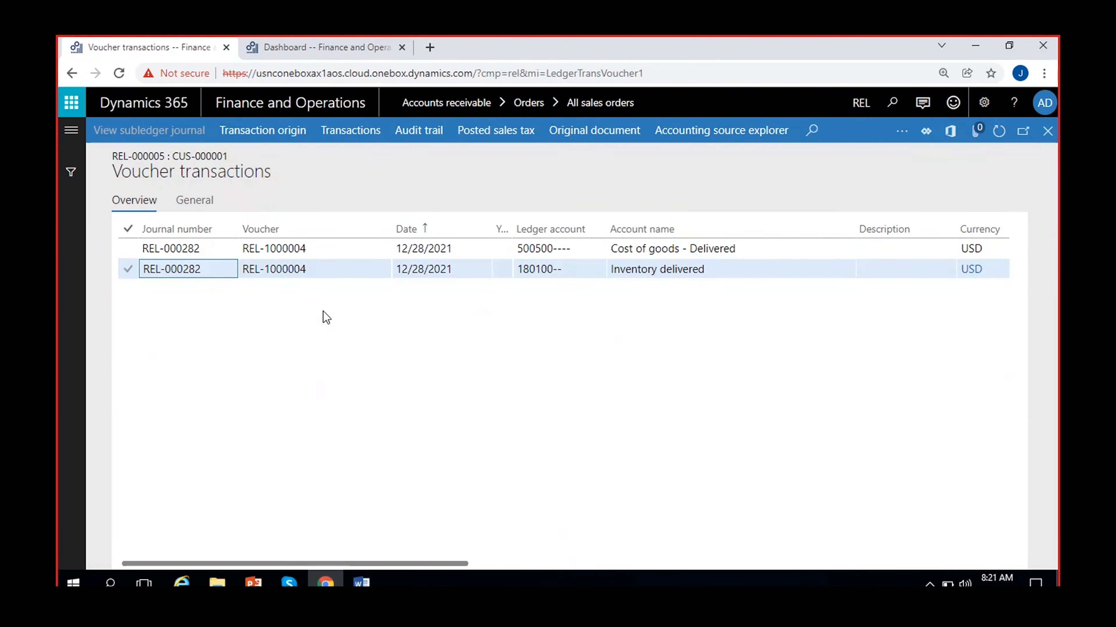
# Step: Check the transaction amounts on the 12/28/2021 packing slip voucher, then return to the Dmart sales order
pyautogui.hscroll(5, 335, 460)
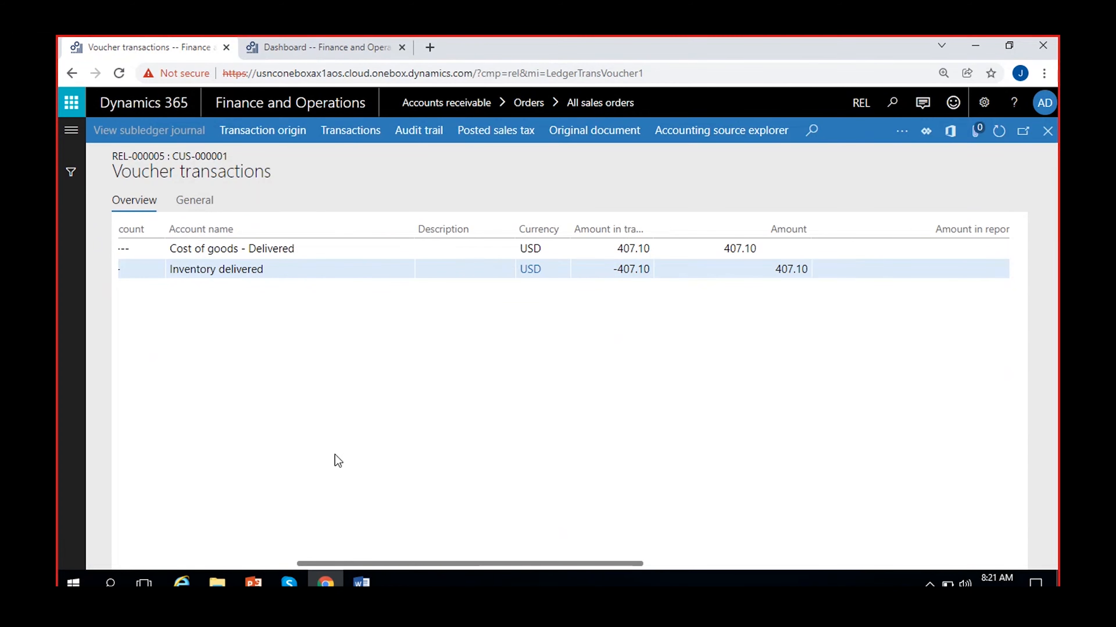
pyautogui.click(608, 250)
pyautogui.click(598, 275)
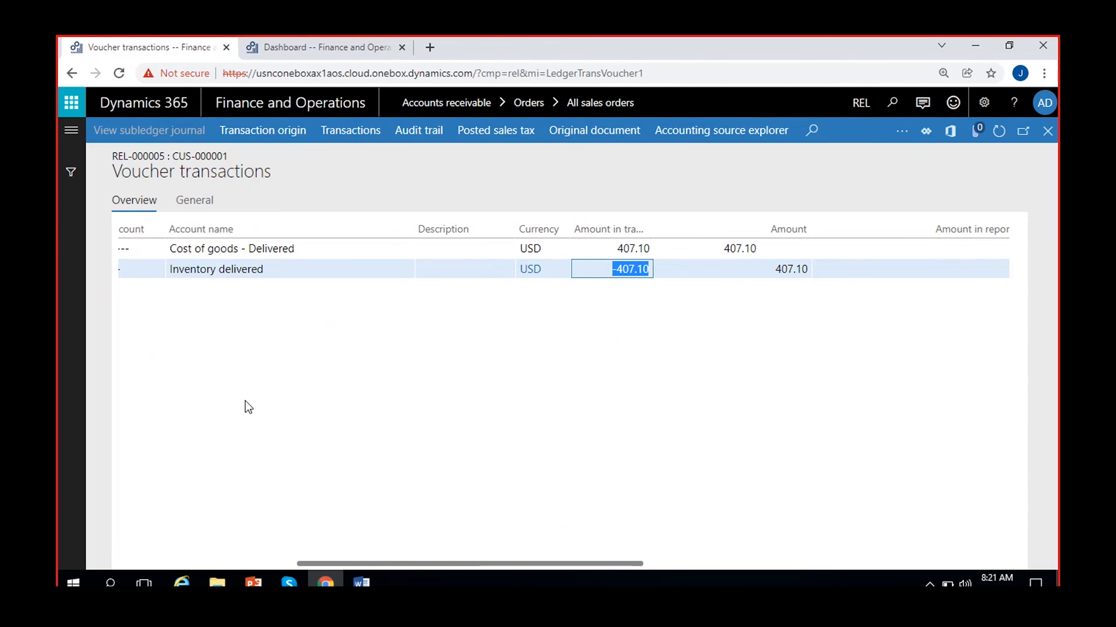
pyautogui.hscroll(-5, 245, 401)
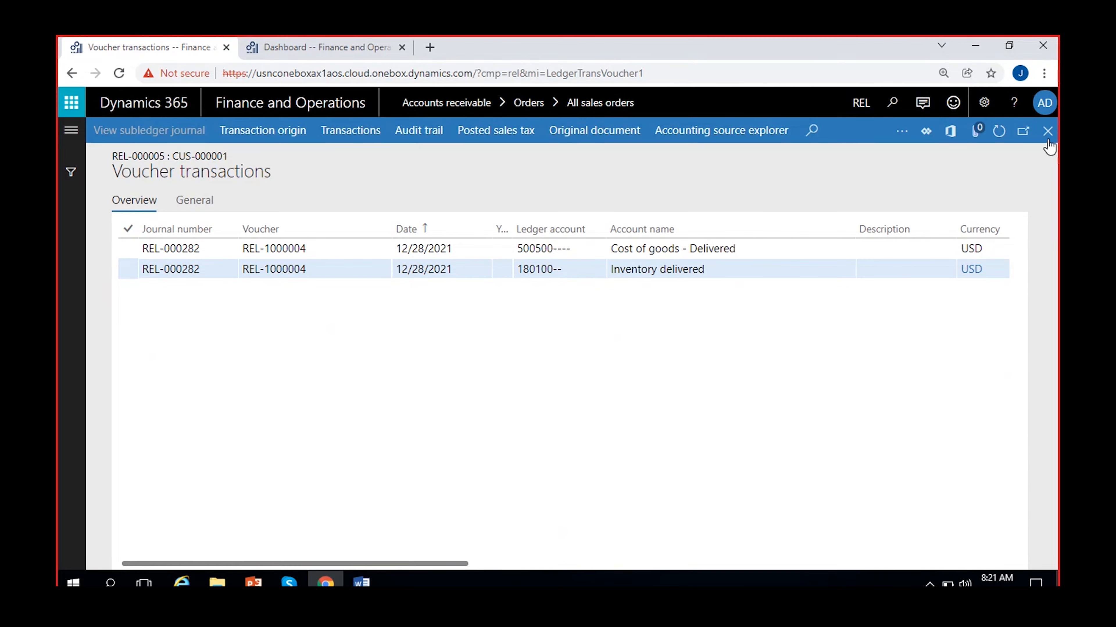
pyautogui.click(1047, 132)
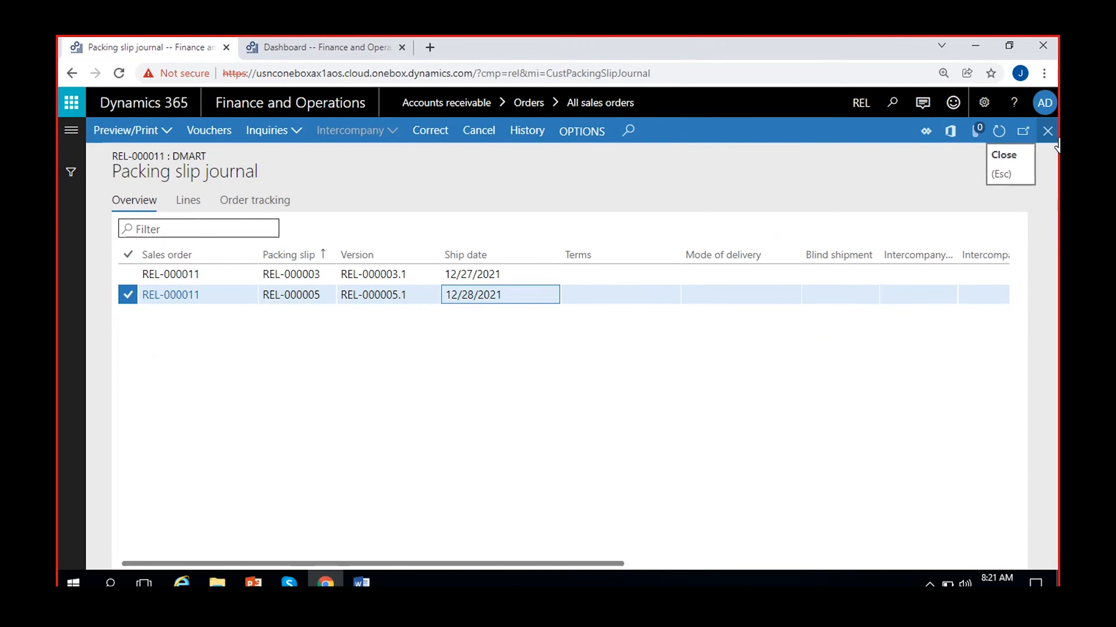
pyautogui.click(1049, 131)
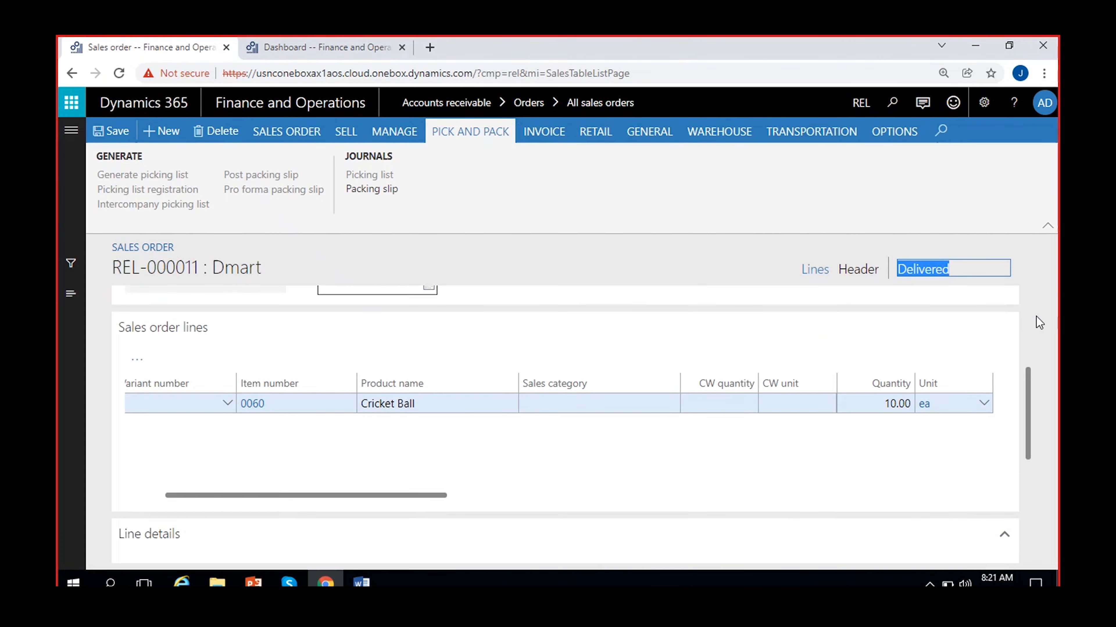
# Step: Start the invoice posting for the Dmart sales order and keep Packing slip as the quantity parameter
pyautogui.click(535, 135)
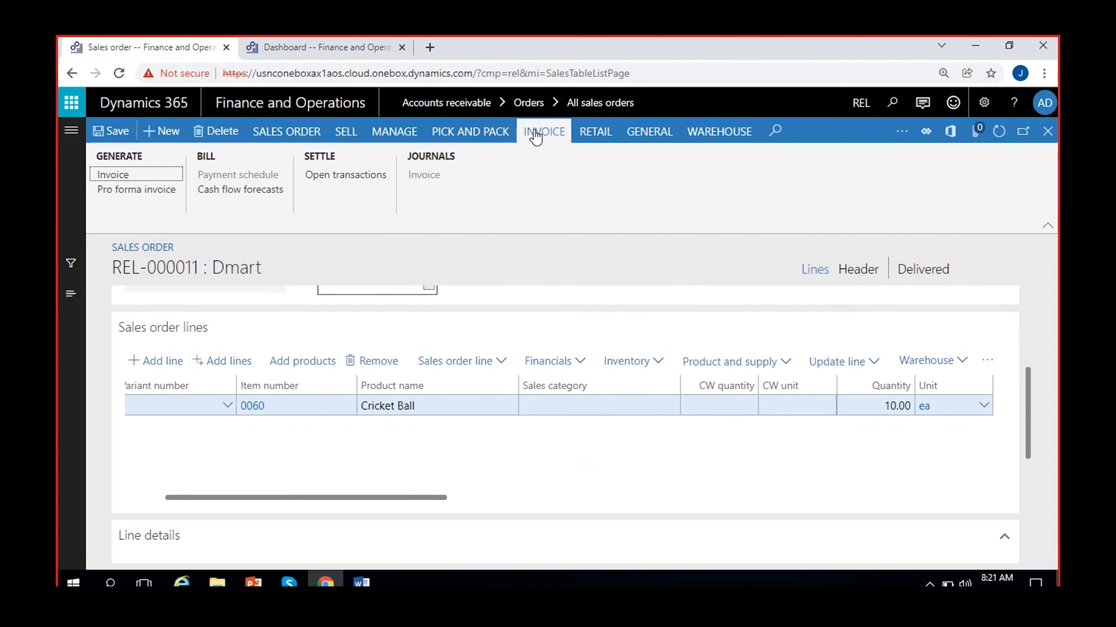
pyautogui.click(128, 175)
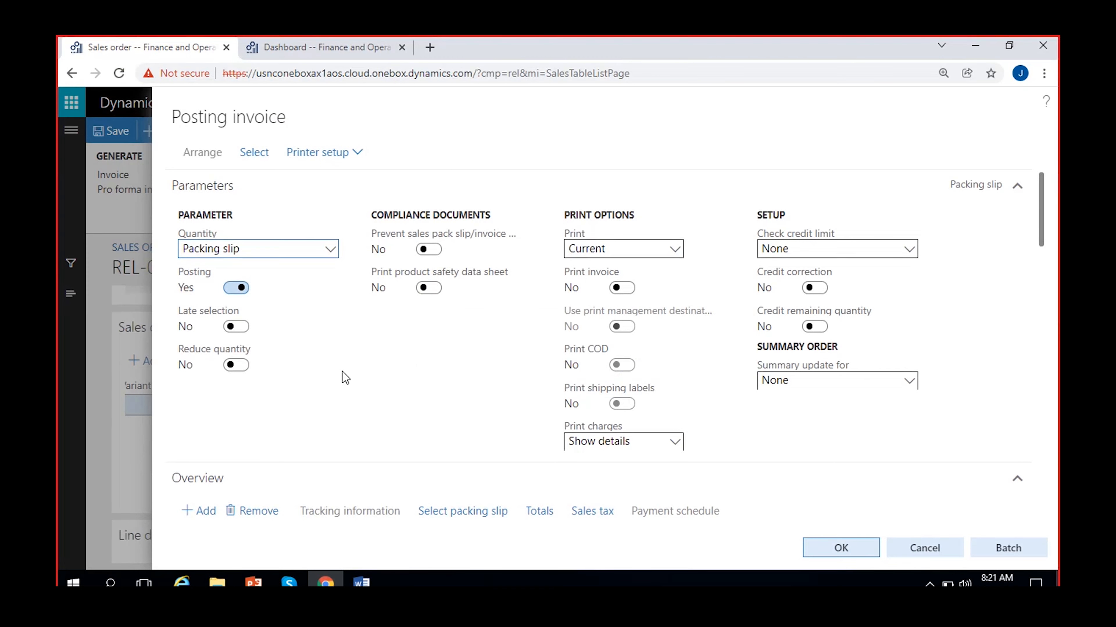
pyautogui.scroll(-5, 335, 347)
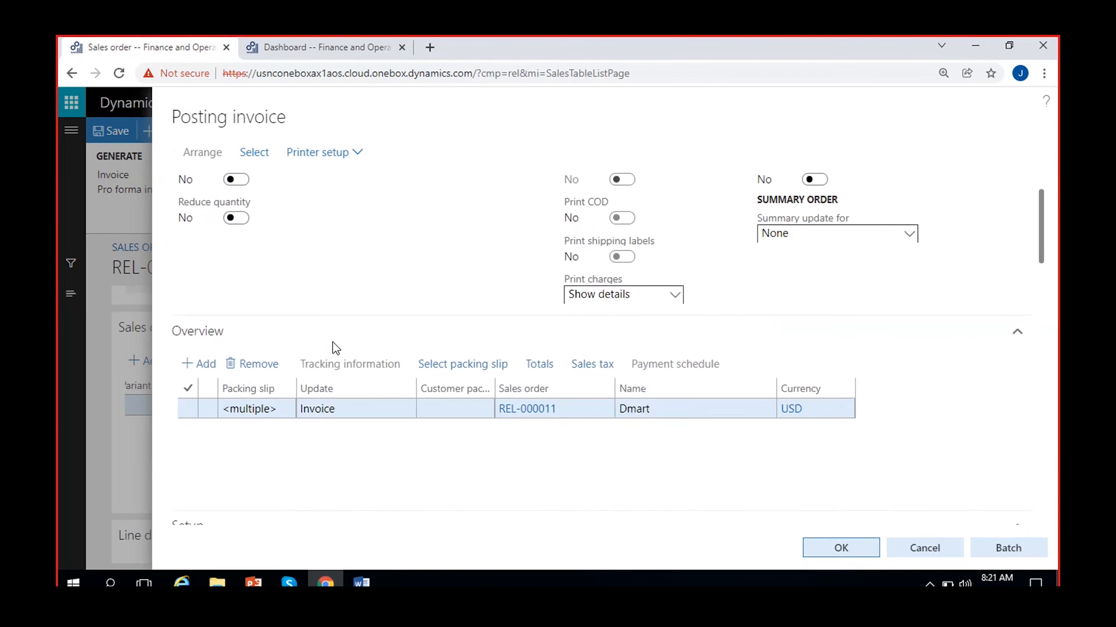
pyautogui.scroll(5, 334, 345)
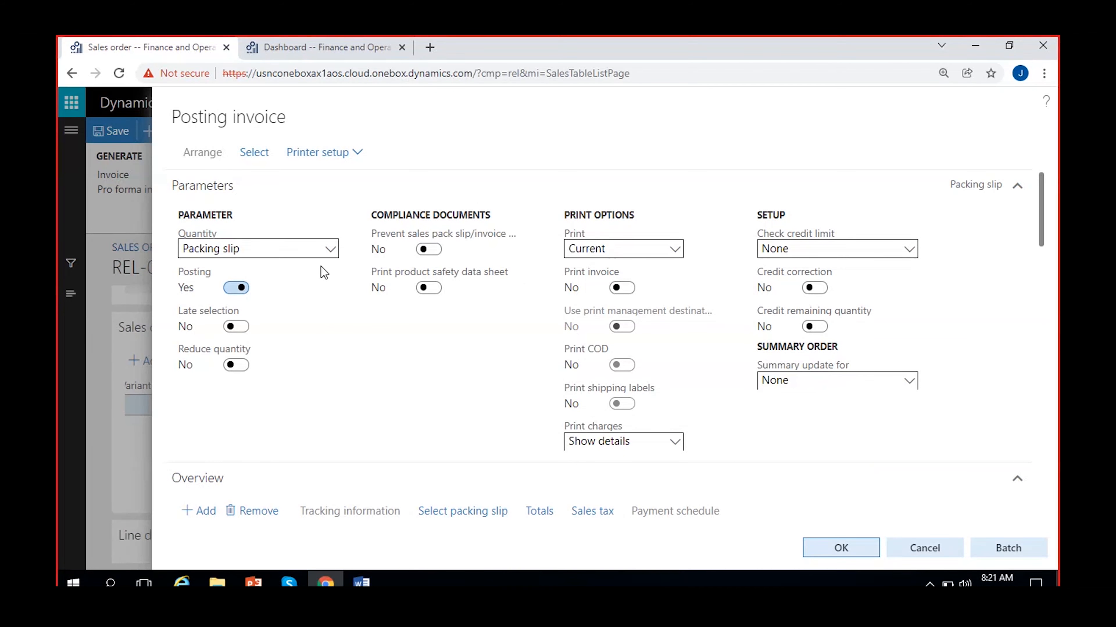
pyautogui.click(330, 250)
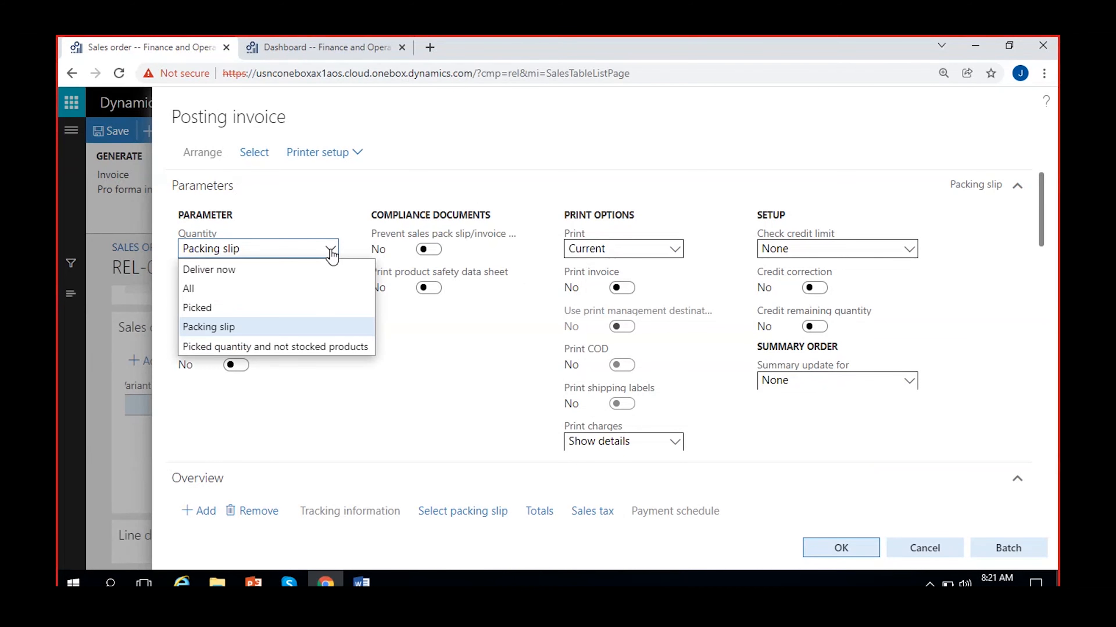
pyautogui.click(359, 410)
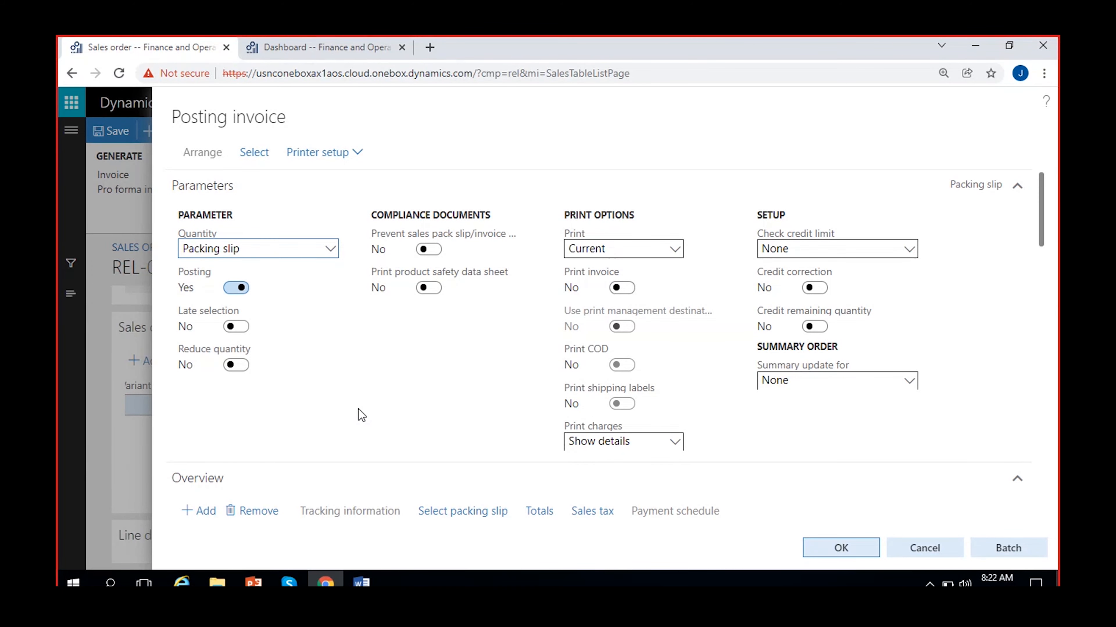
# Step: Exclude the 12/27/2021 packing slip REL-000003 from the invoice and check the resulting invoice line and packing slip reference
pyautogui.scroll(-5, 358, 409)
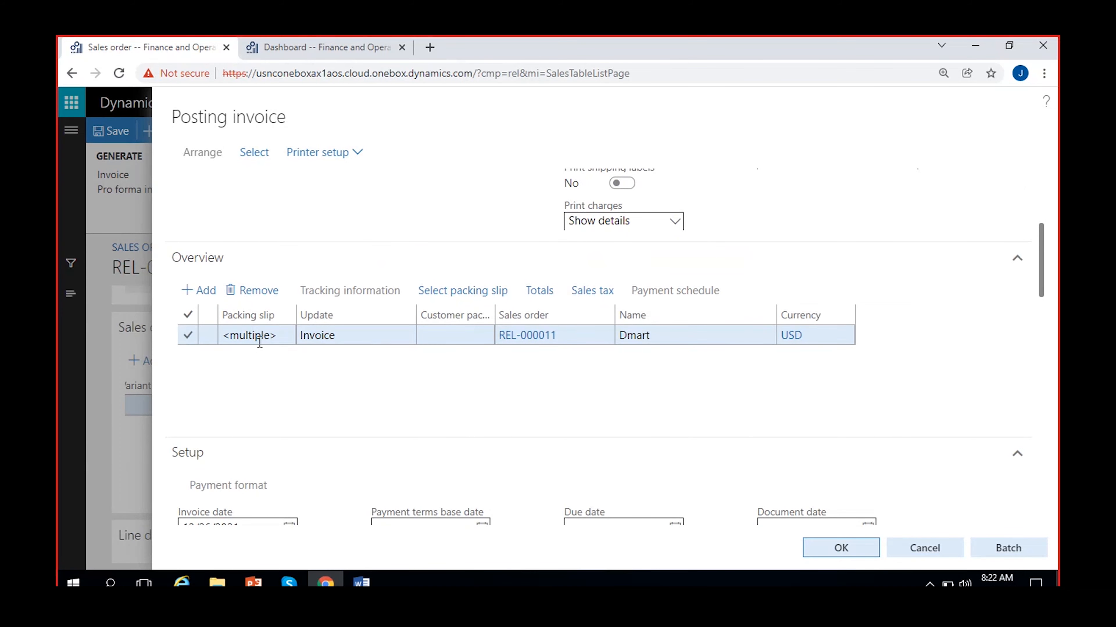
pyautogui.click(458, 291)
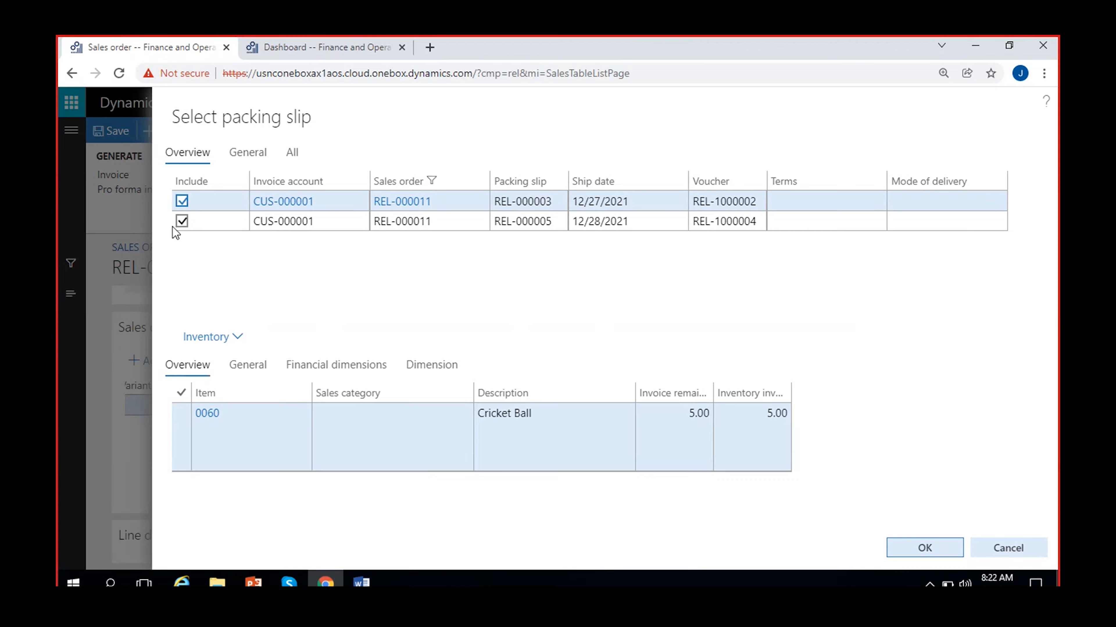
pyautogui.click(182, 201)
pyautogui.click(921, 547)
pyautogui.scroll(-5, 442, 434)
pyautogui.scroll(-4, 442, 433)
pyautogui.hscroll(3, 442, 433)
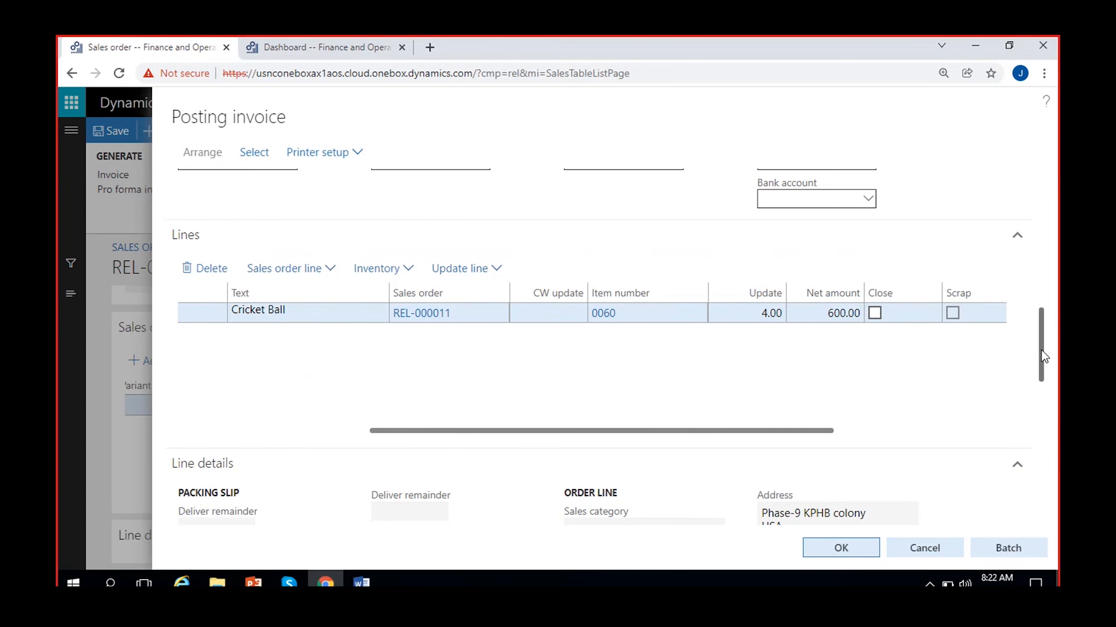
pyautogui.moveTo(1042, 353); pyautogui.dragTo(1059, 260)
pyautogui.click(276, 345)
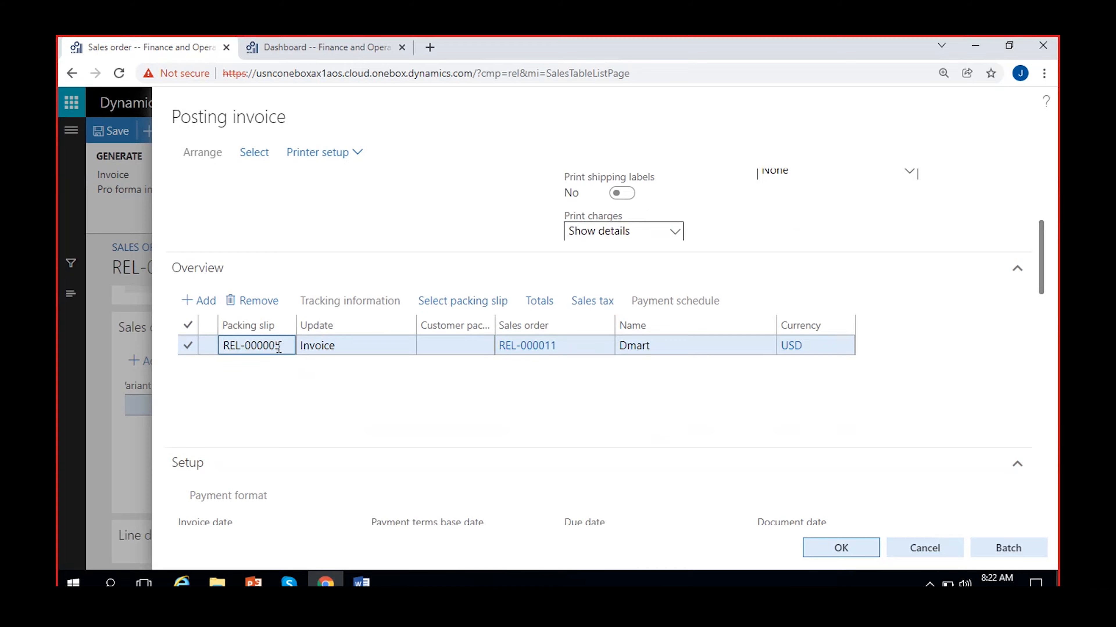
pyautogui.click(263, 374)
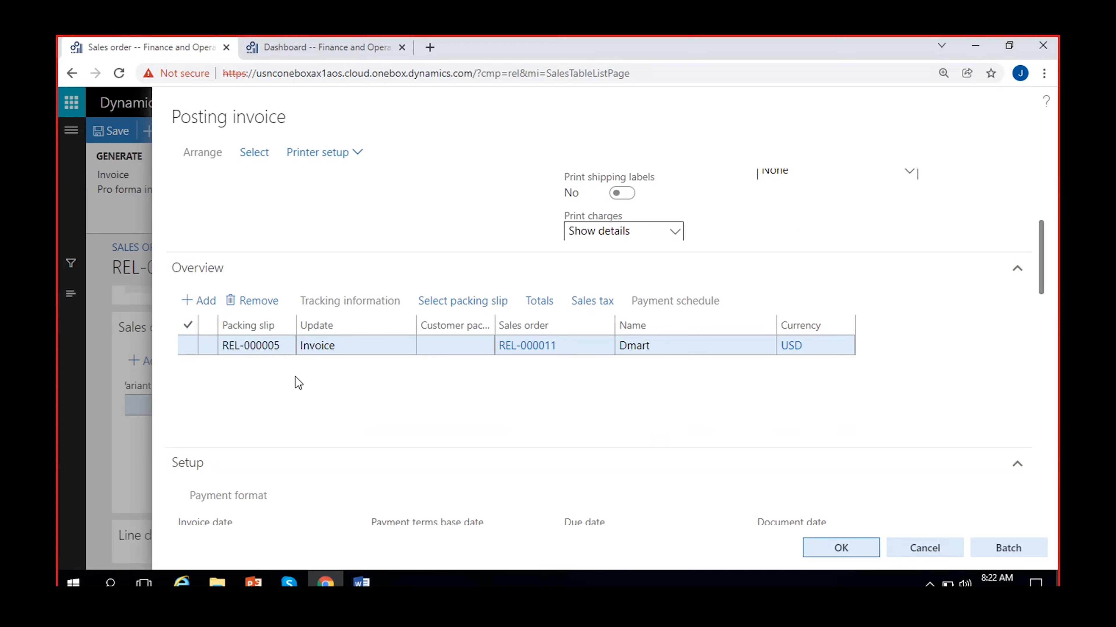
# Step: Include the 12/27/2021 packing slip REL-000003 in the invoice again alongside REL-000005
pyautogui.click(468, 300)
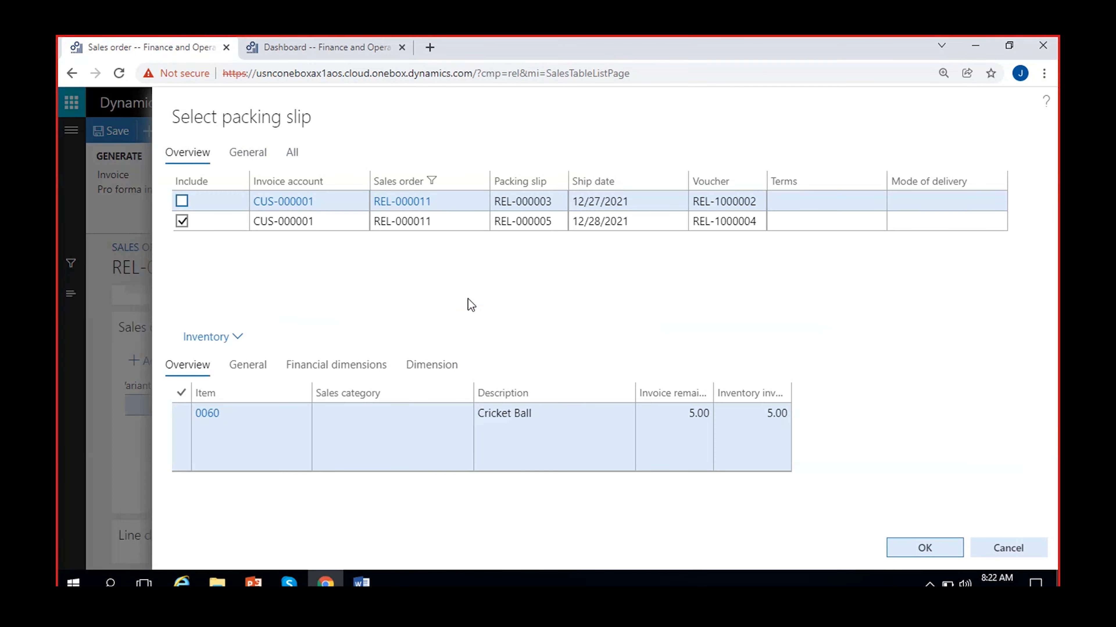
pyautogui.click(182, 201)
pyautogui.click(922, 547)
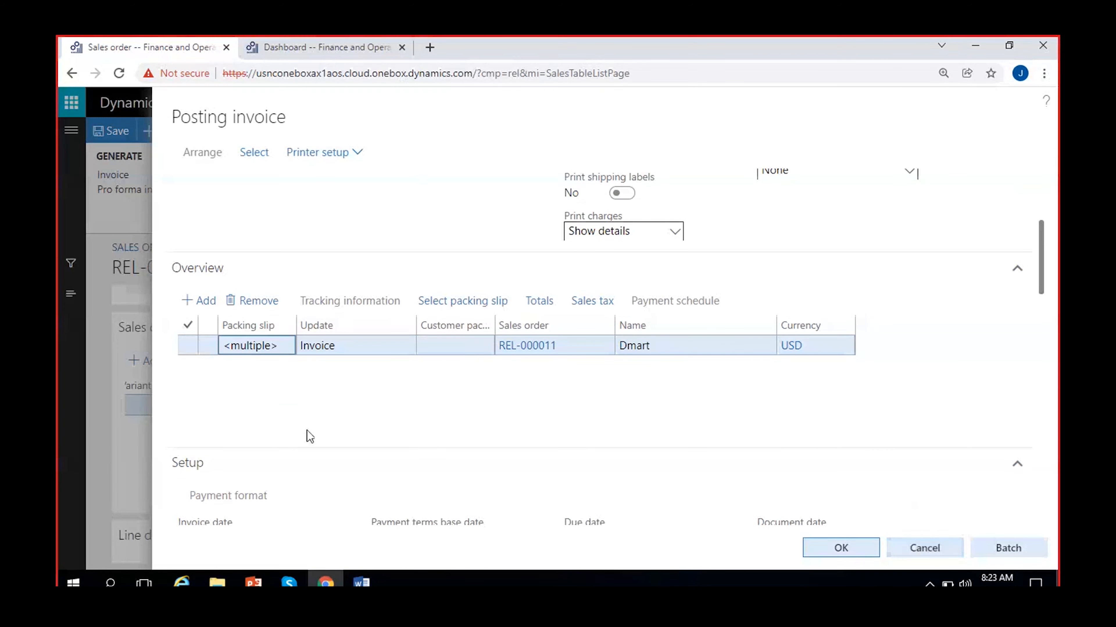
# Step: Check the invoice's packing slip reference and the Cricket Ball line's update quantity and net amount
pyautogui.moveTo(277, 349); pyautogui.dragTo(239, 386)
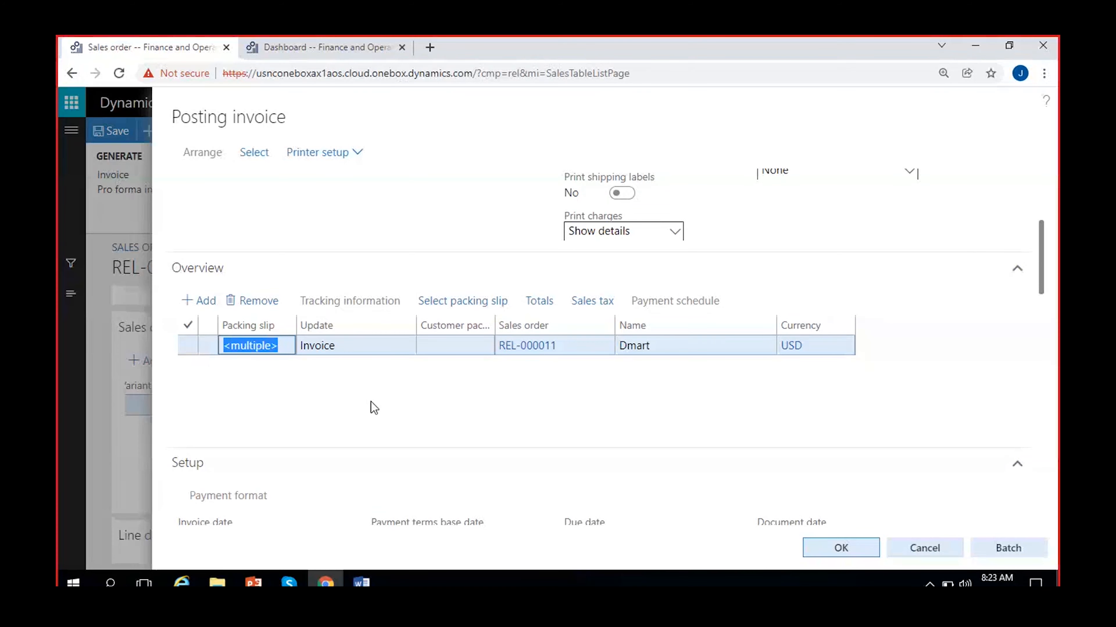
pyautogui.scroll(-5, 368, 404)
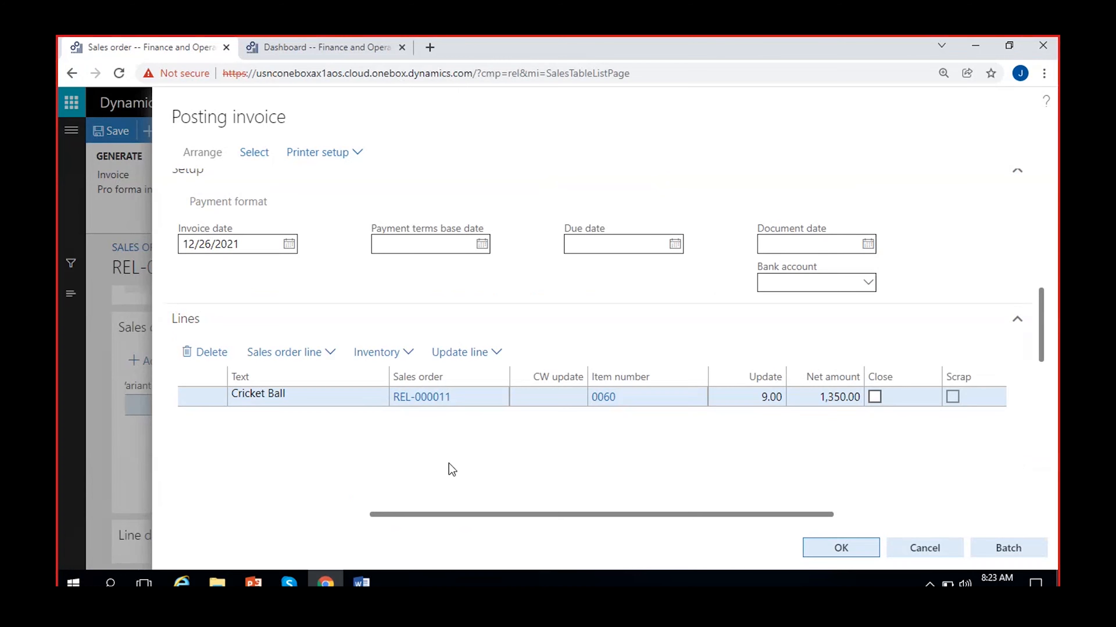
pyautogui.hscroll(3, 449, 463)
pyautogui.click(478, 400)
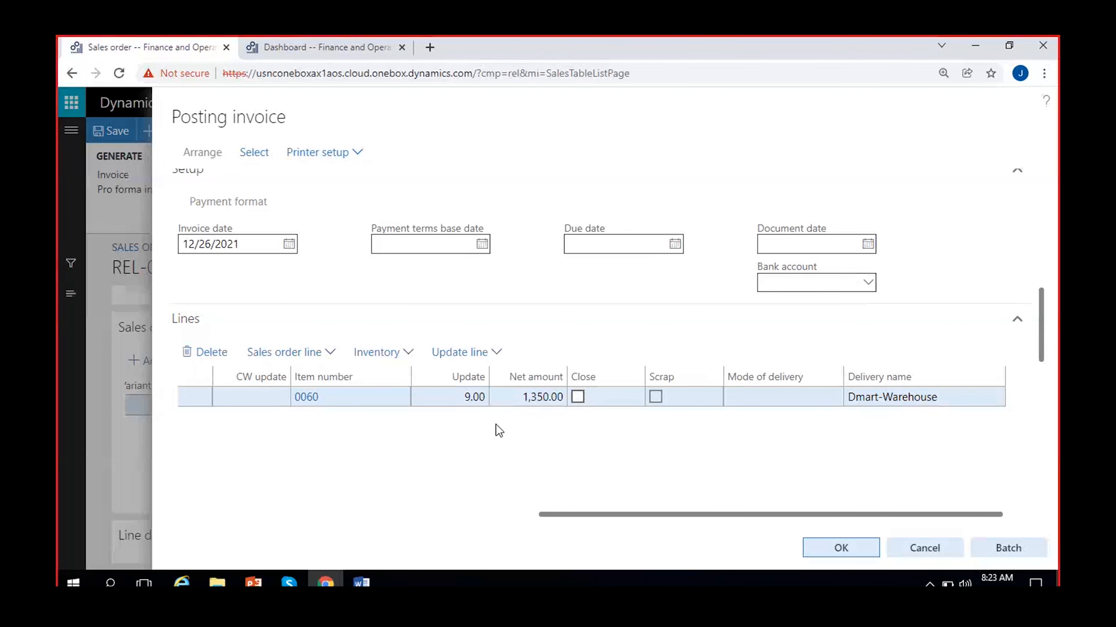
pyautogui.click(525, 398)
pyautogui.click(602, 456)
# Step: Set the invoice date to 12/30/2021
pyautogui.scroll(6, 1045, 331)
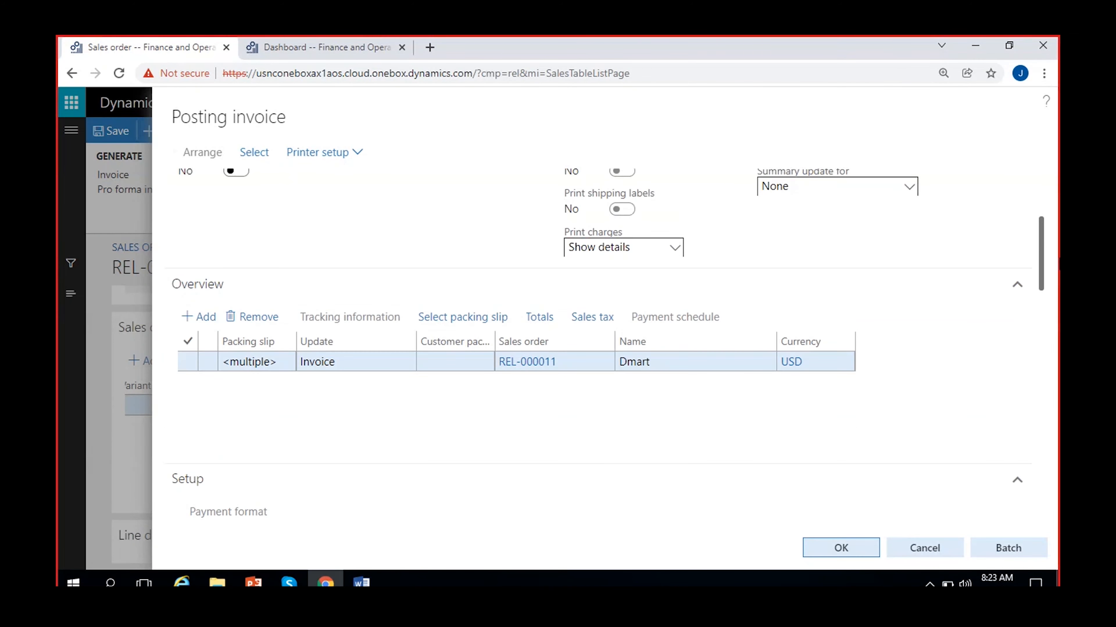
pyautogui.scroll(-5, 598, 346)
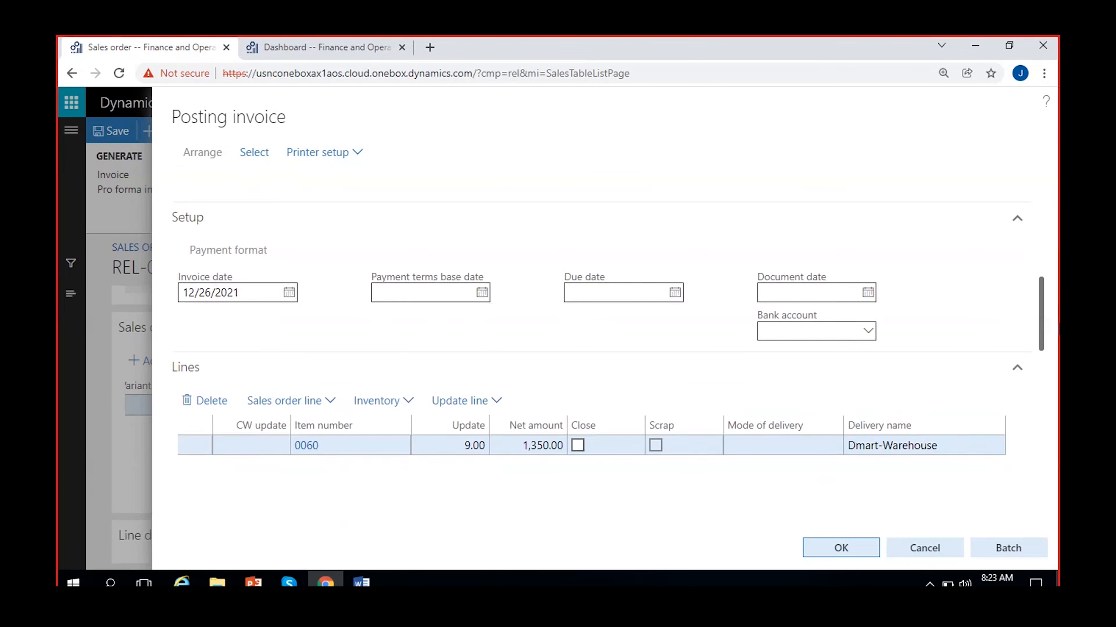
pyautogui.scroll(-6, 1058, 329)
pyautogui.scroll(8, 1058, 305)
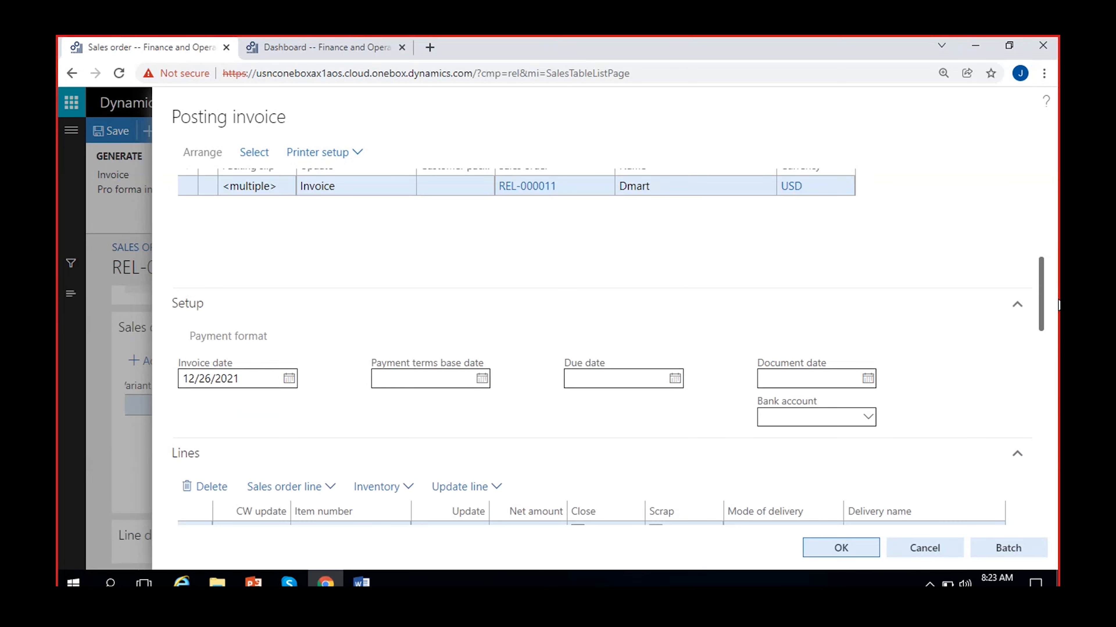
pyautogui.click(289, 379)
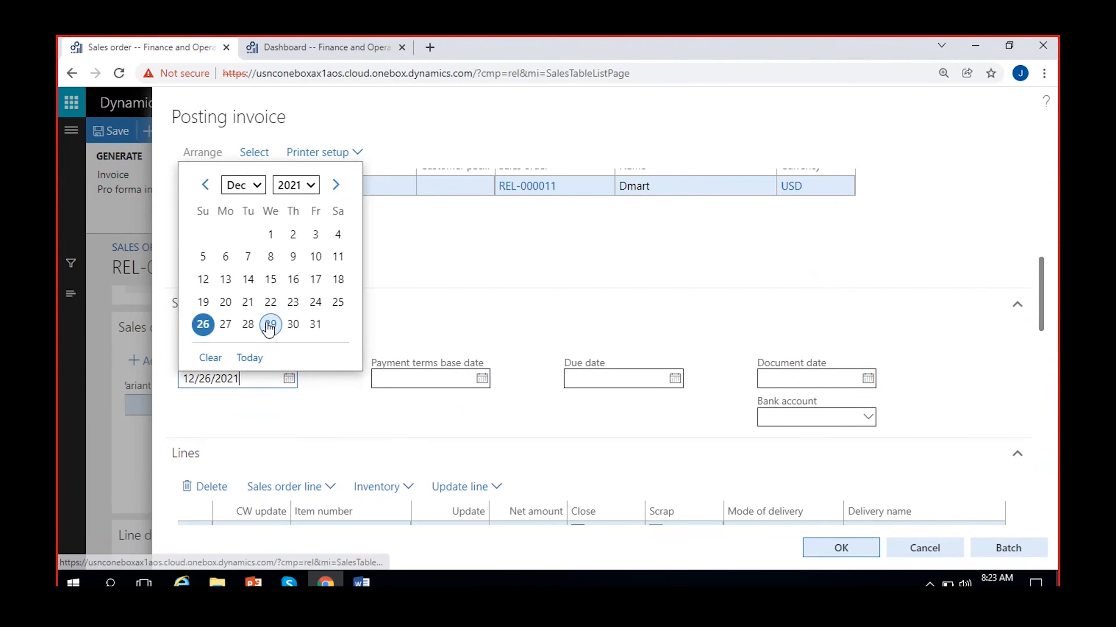
pyautogui.click(292, 325)
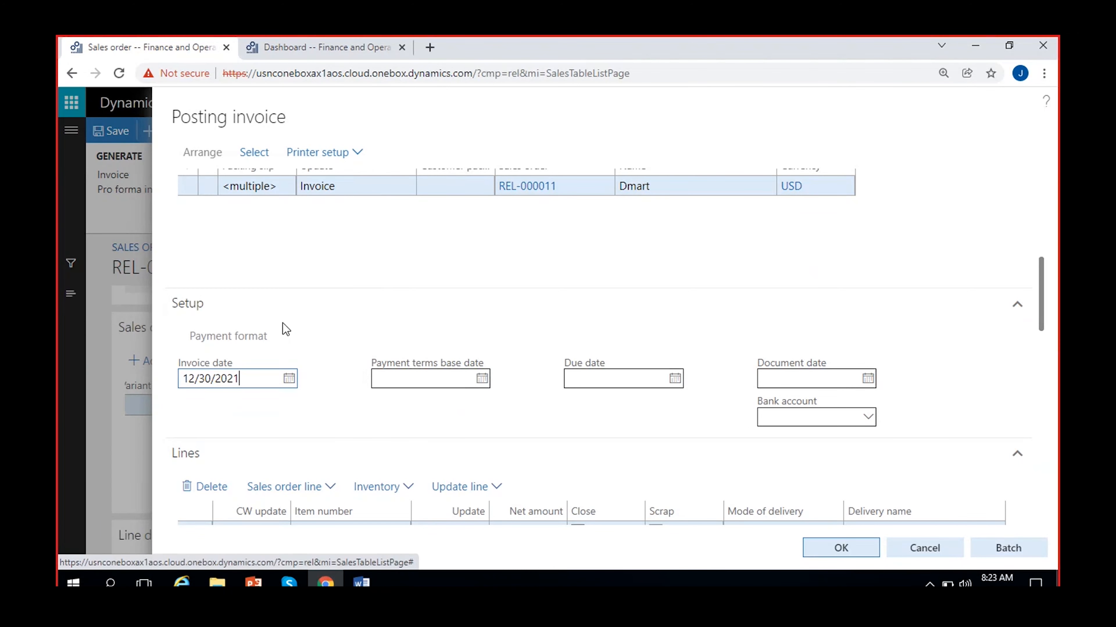
# Step: Review the invoice's parameters, overview, setup, lines, line details, packing slips and sales orders before posting
pyautogui.scroll(2, 511, 419)
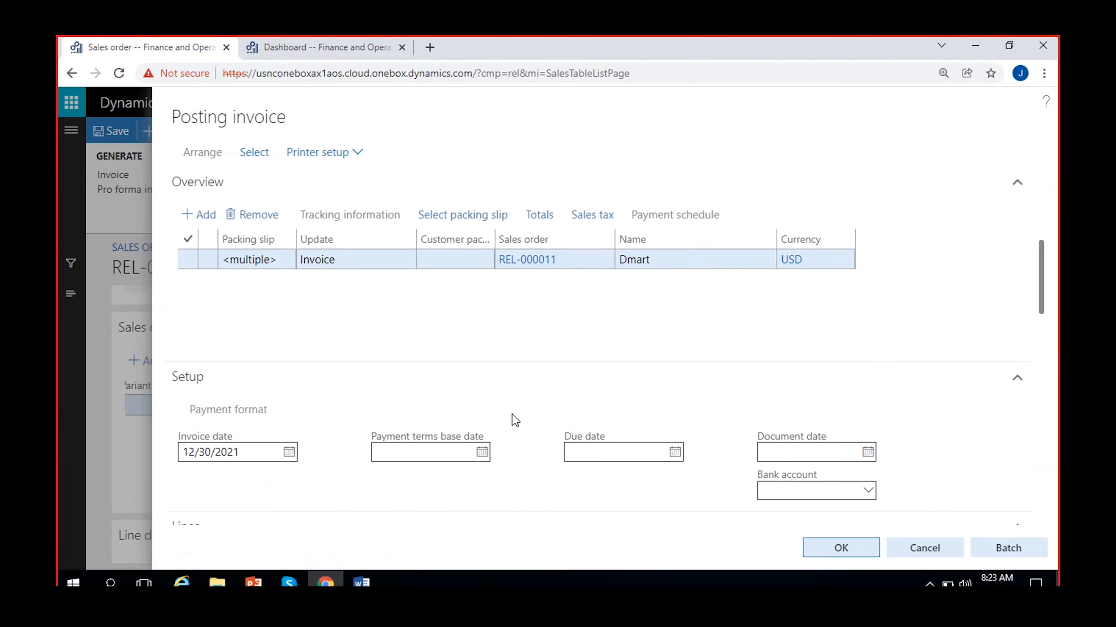
pyautogui.scroll(5, 515, 420)
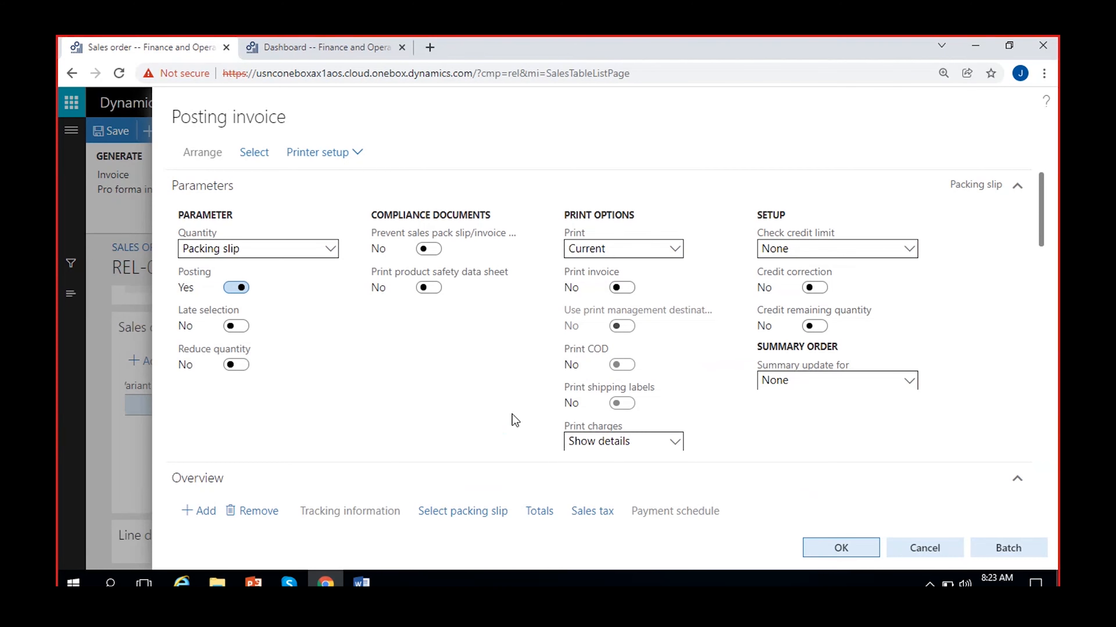
pyautogui.scroll(-4, 515, 420)
pyautogui.scroll(-2, 515, 420)
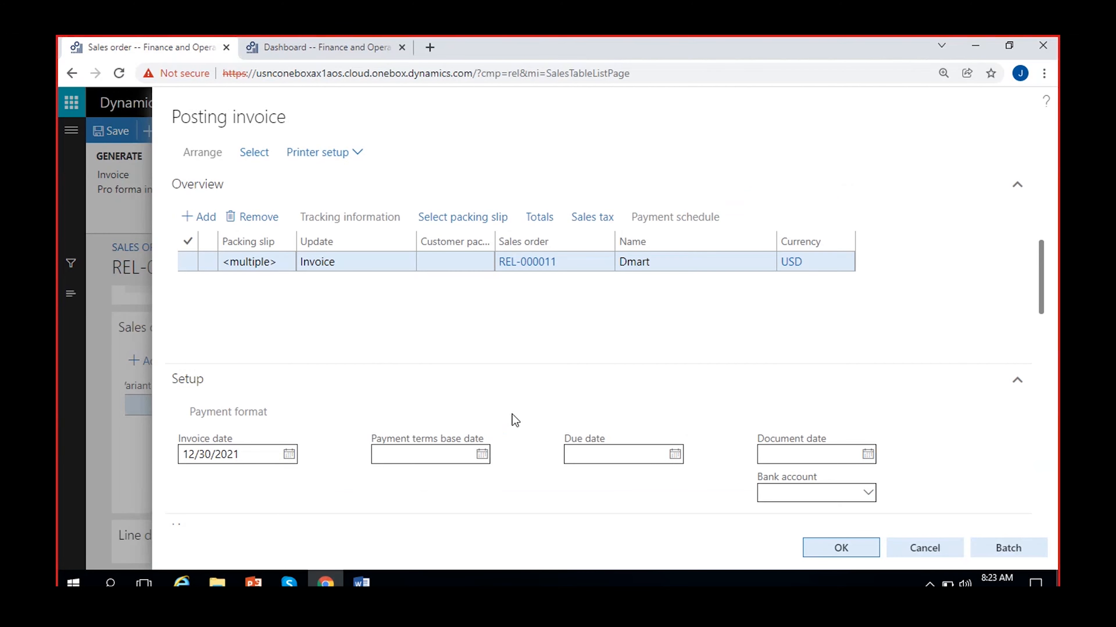
pyautogui.scroll(5, 515, 420)
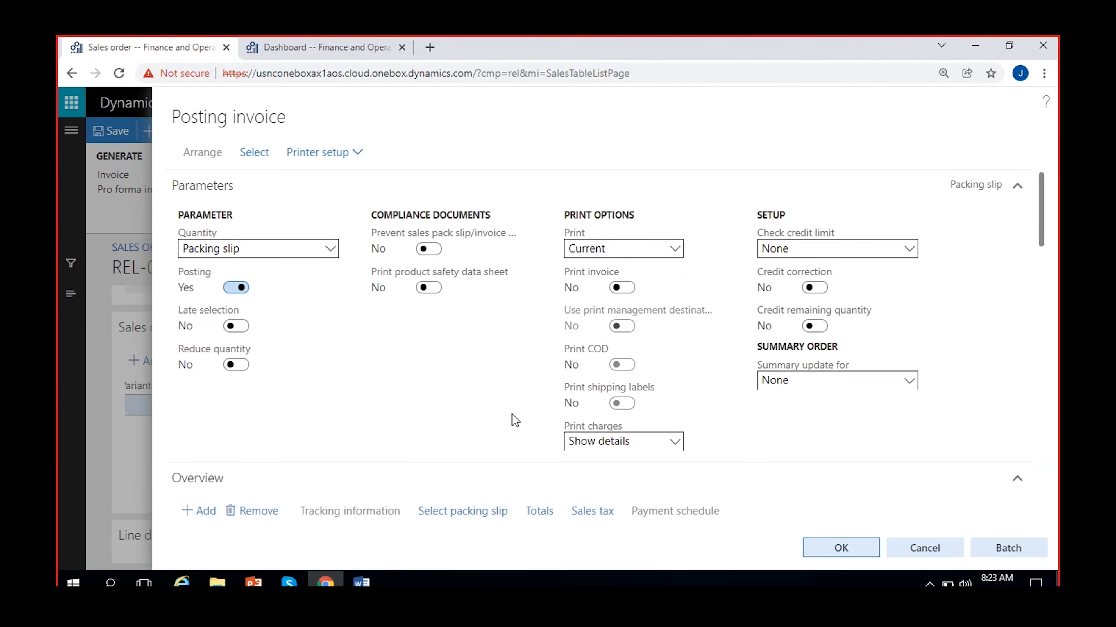
pyautogui.scroll(-12, 515, 420)
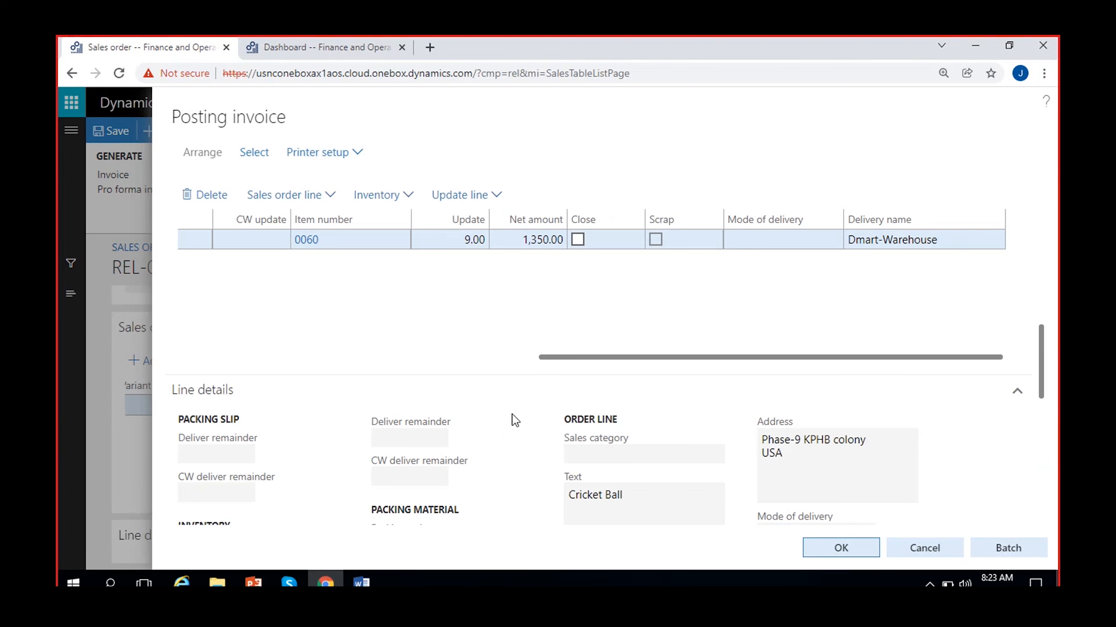
pyautogui.scroll(5, 514, 420)
pyautogui.scroll(-1, 515, 420)
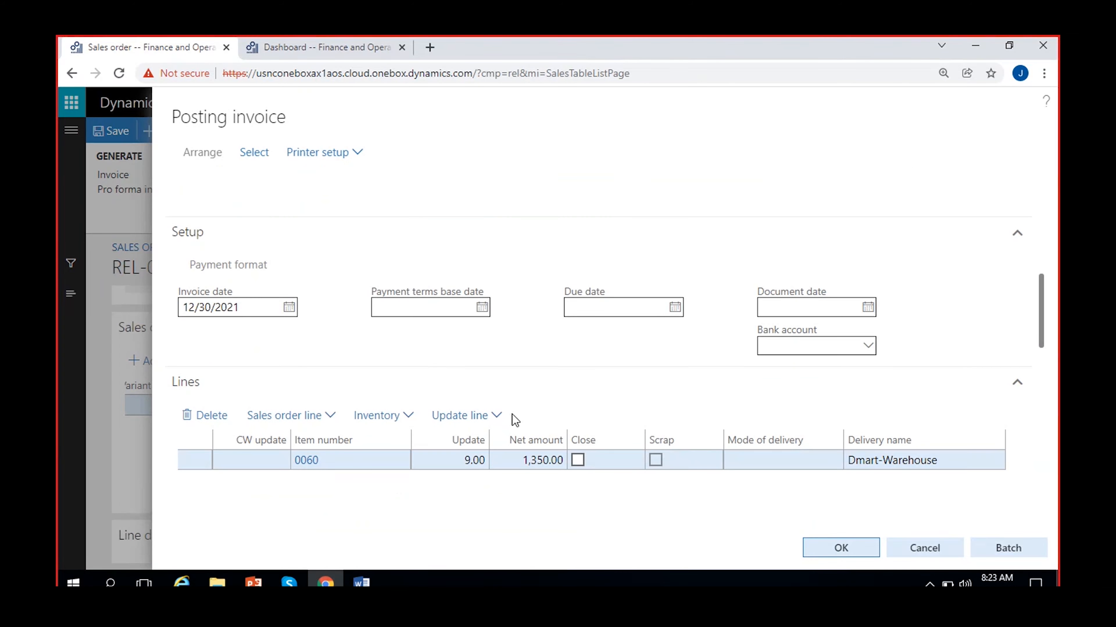
pyautogui.scroll(-8, 514, 420)
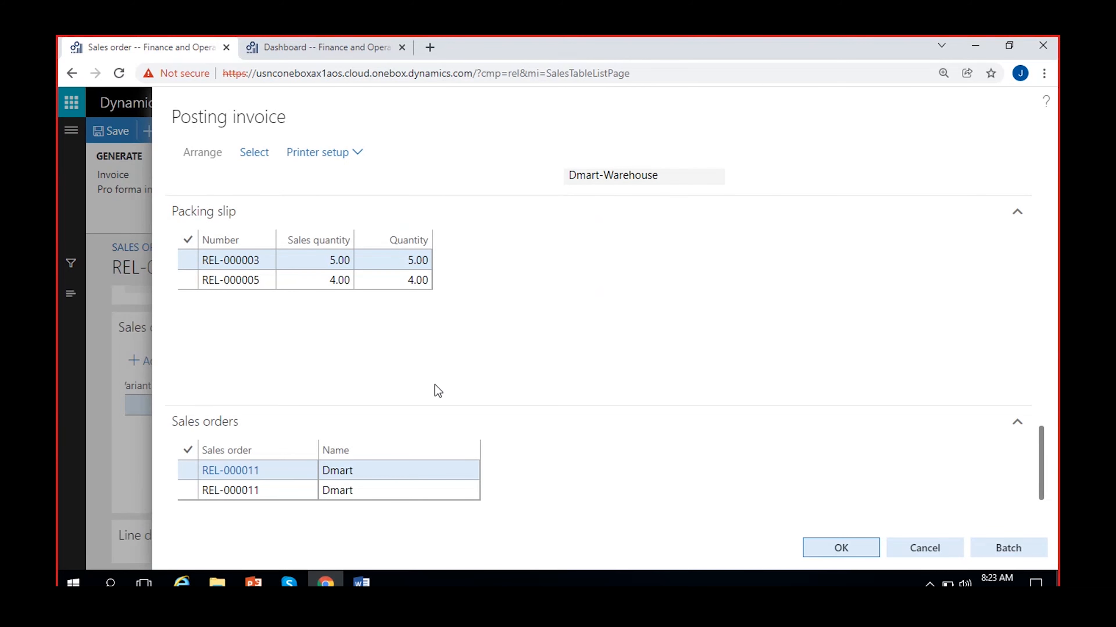
pyautogui.scroll(-2, 434, 387)
pyautogui.scroll(5, 469, 465)
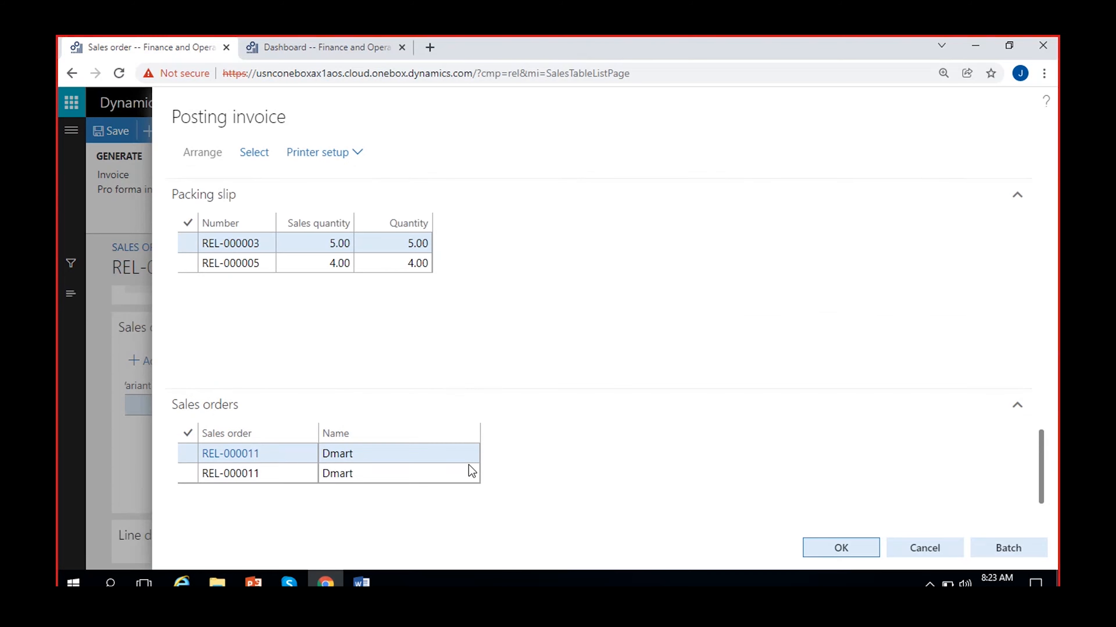
pyautogui.scroll(7, 490, 479)
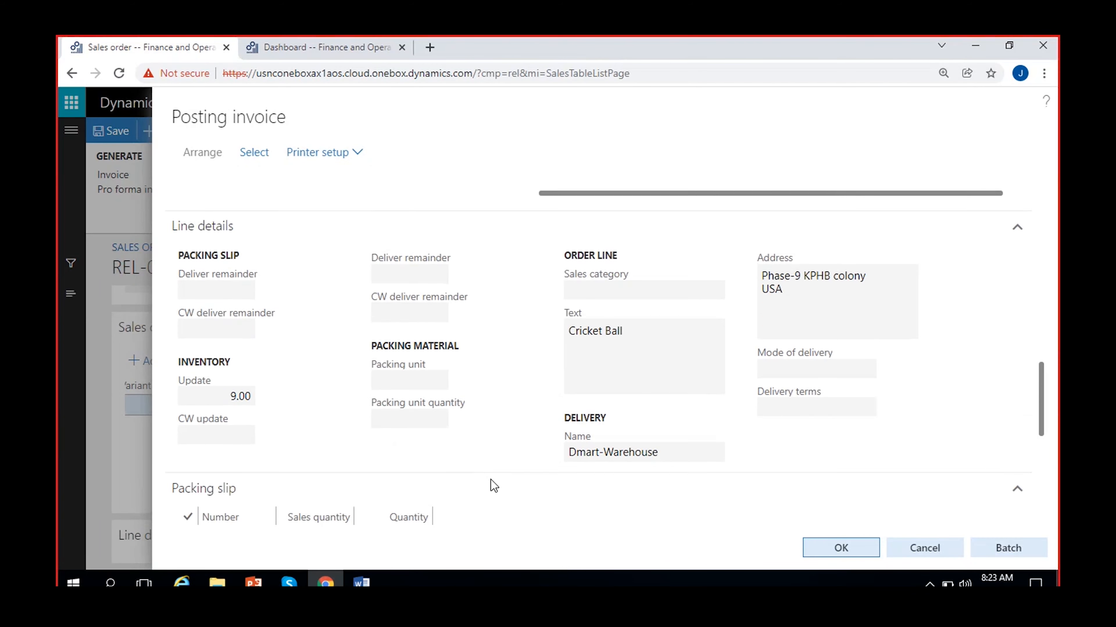
# Step: Post the Dmart sales order invoice for both packing slips without printing it, and check the order status
pyautogui.scroll(12, 490, 479)
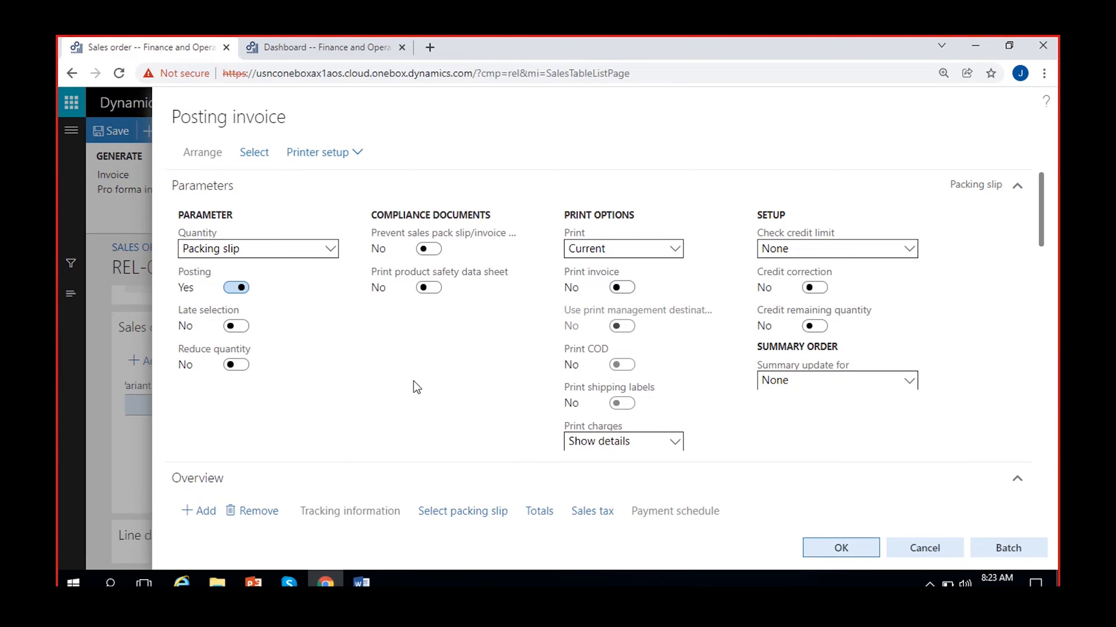
pyautogui.scroll(-2, 414, 381)
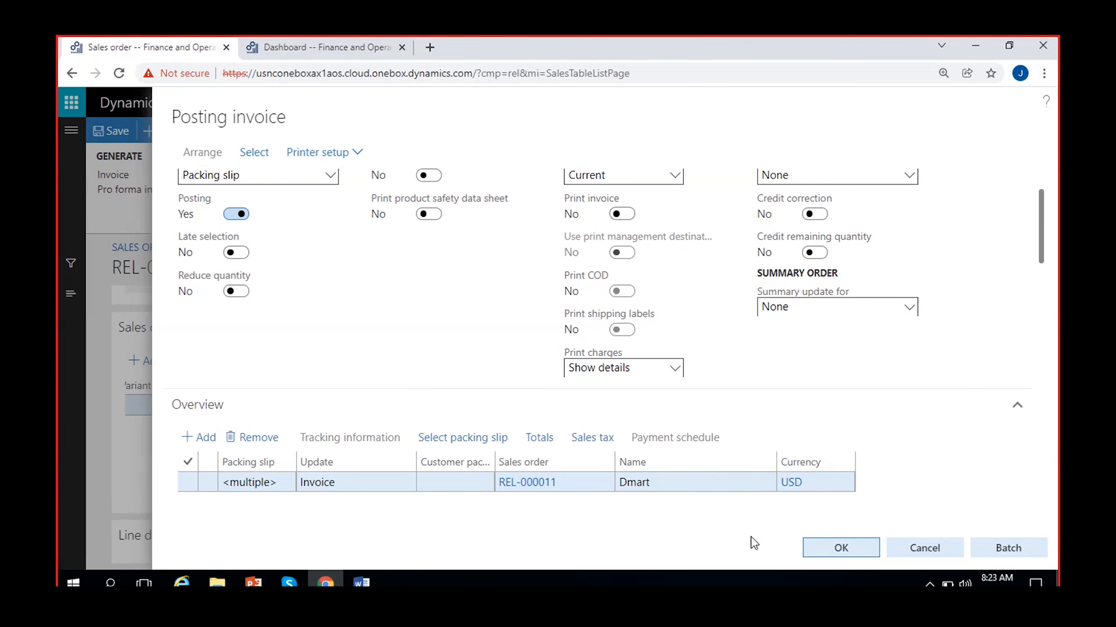
pyautogui.click(846, 547)
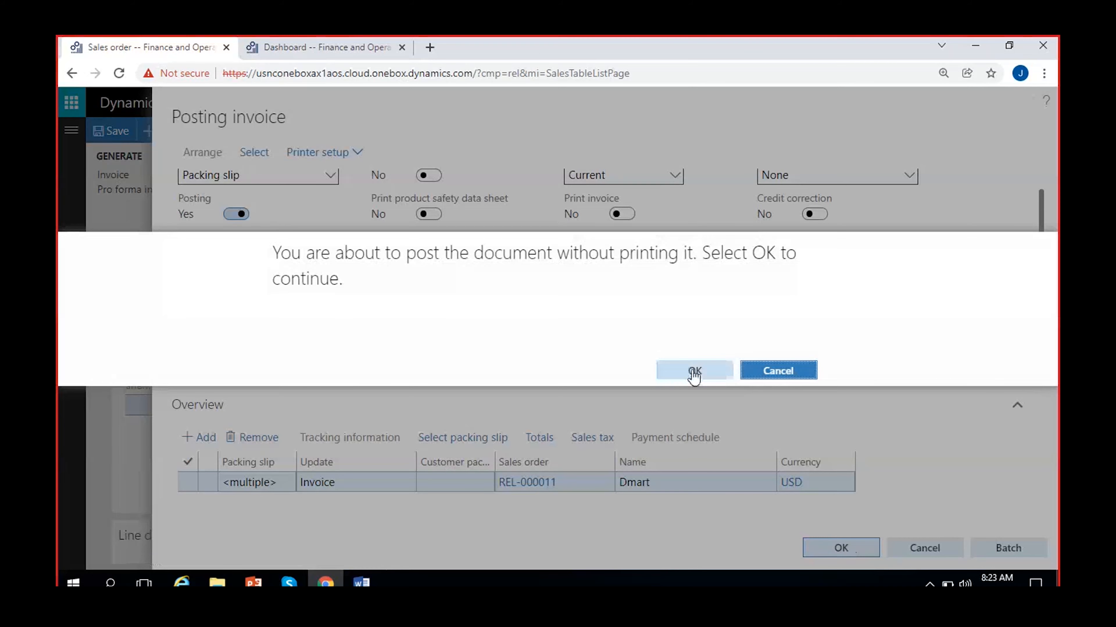
pyautogui.click(693, 370)
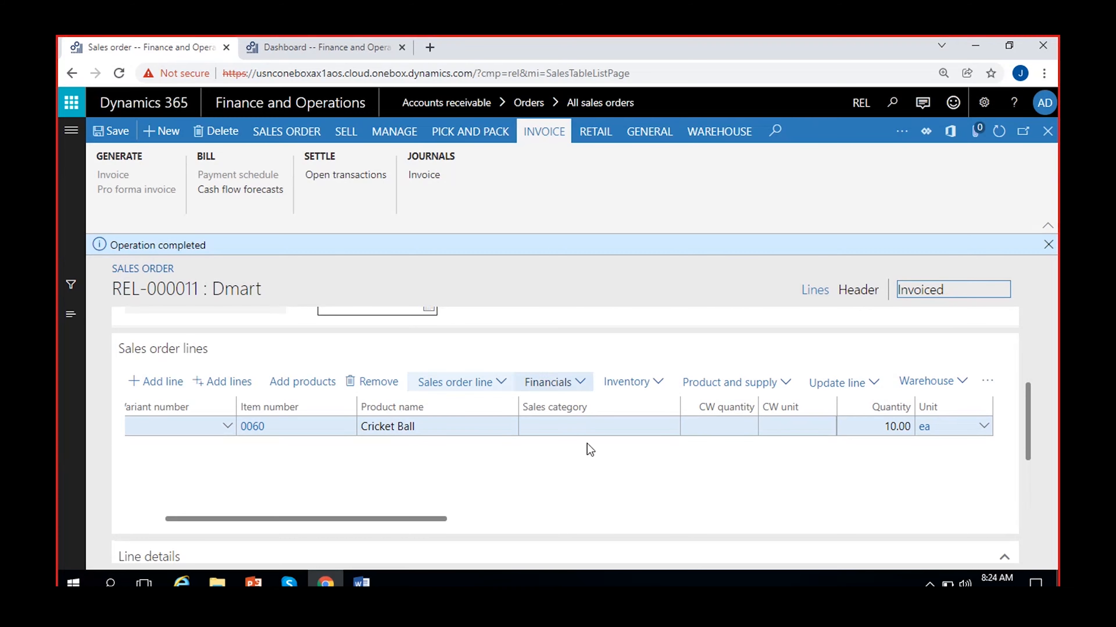
pyautogui.moveTo(950, 293); pyautogui.dragTo(896, 293)
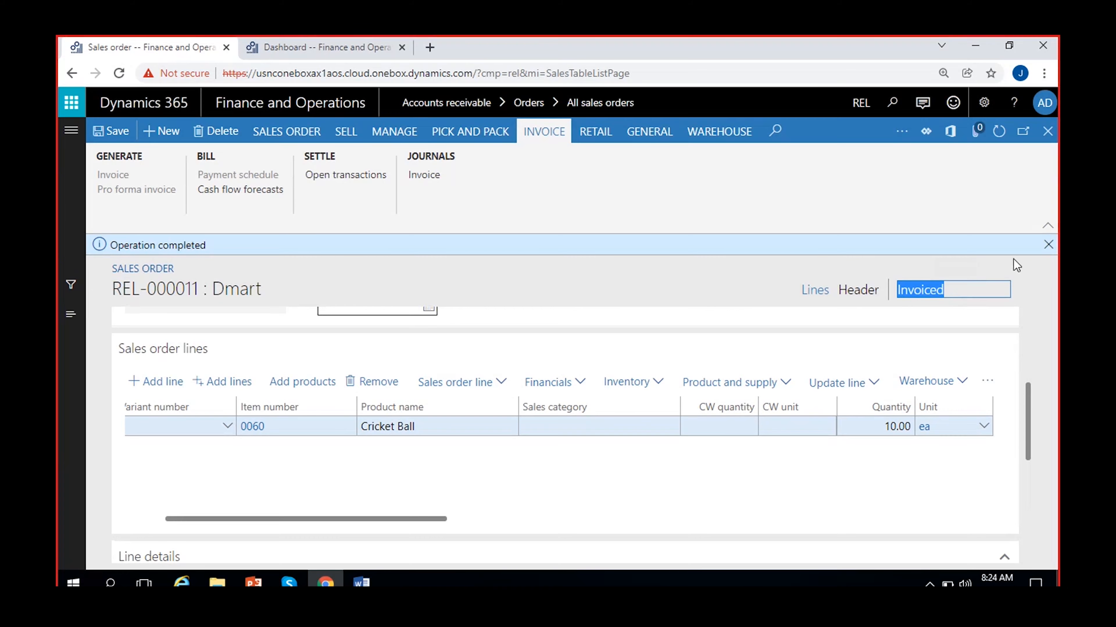
pyautogui.click(1048, 245)
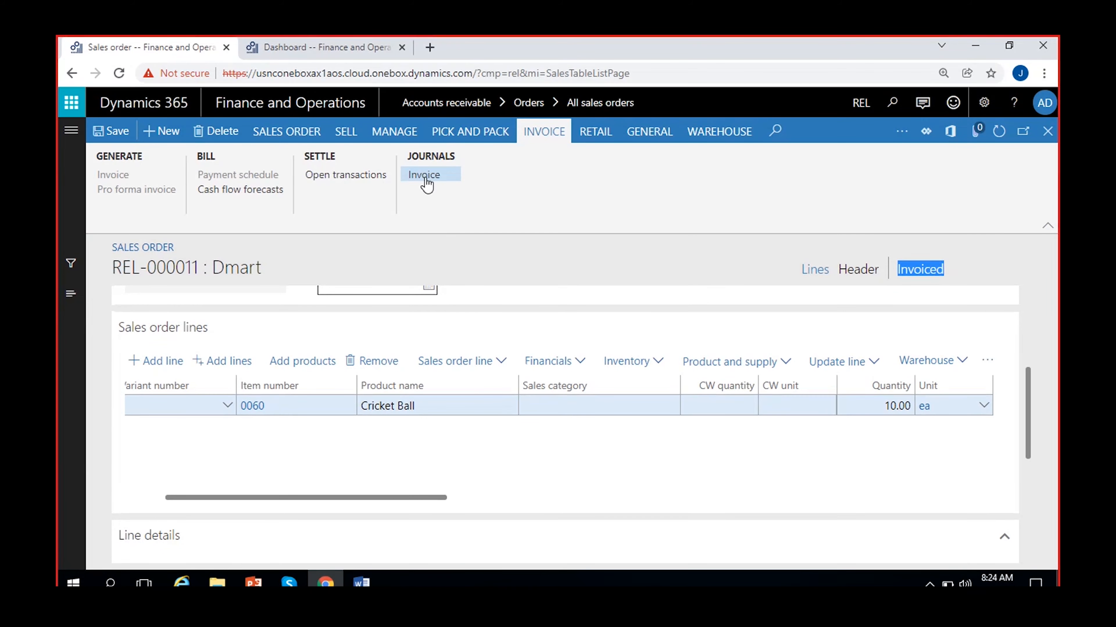
# Step: Open the sales order's invoice journal and look through the posted invoice's document view and send options
pyautogui.click(432, 175)
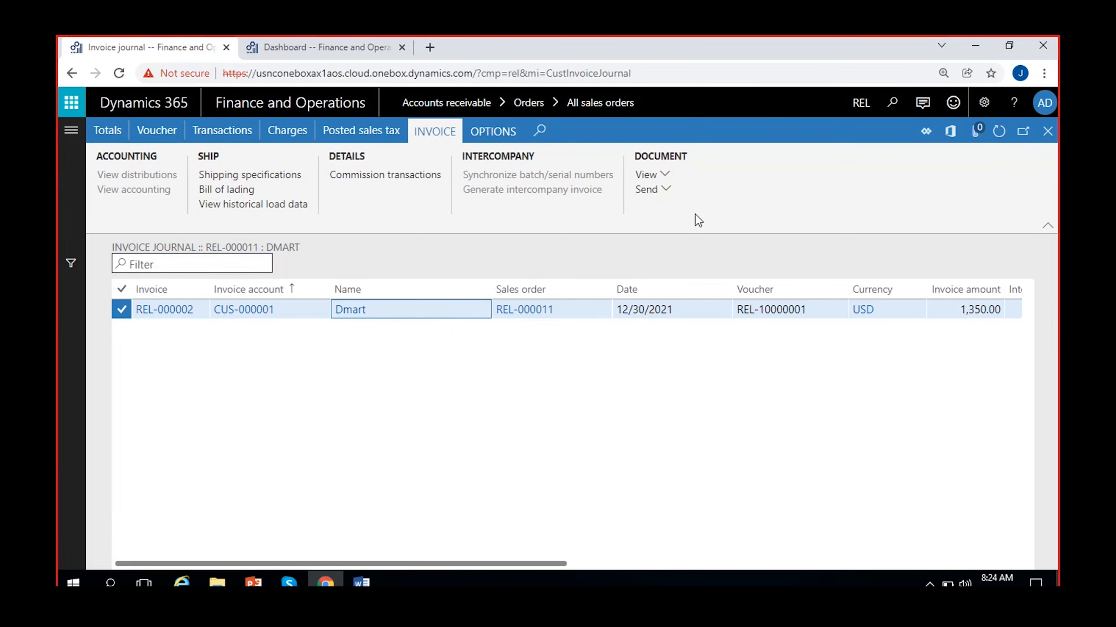
pyautogui.click(669, 176)
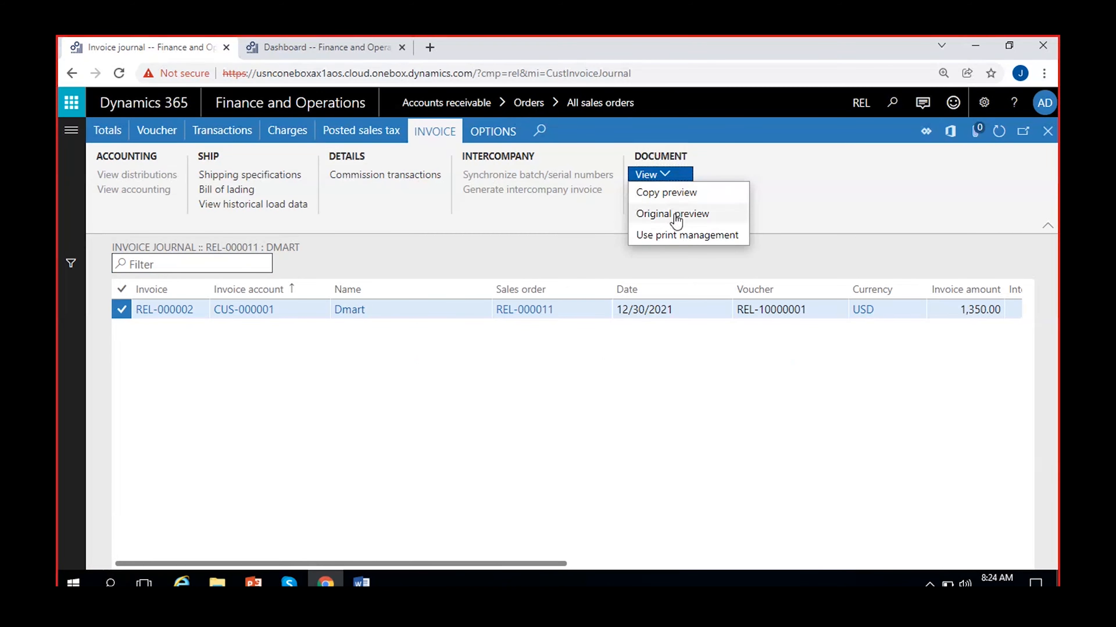
pyautogui.click(659, 190)
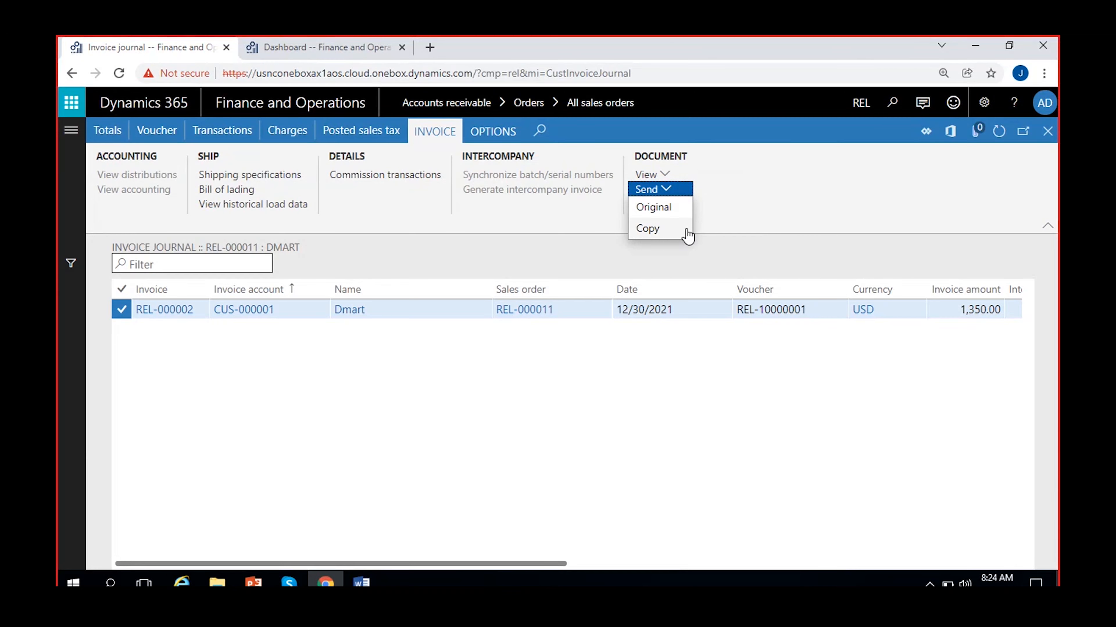
pyautogui.click(815, 256)
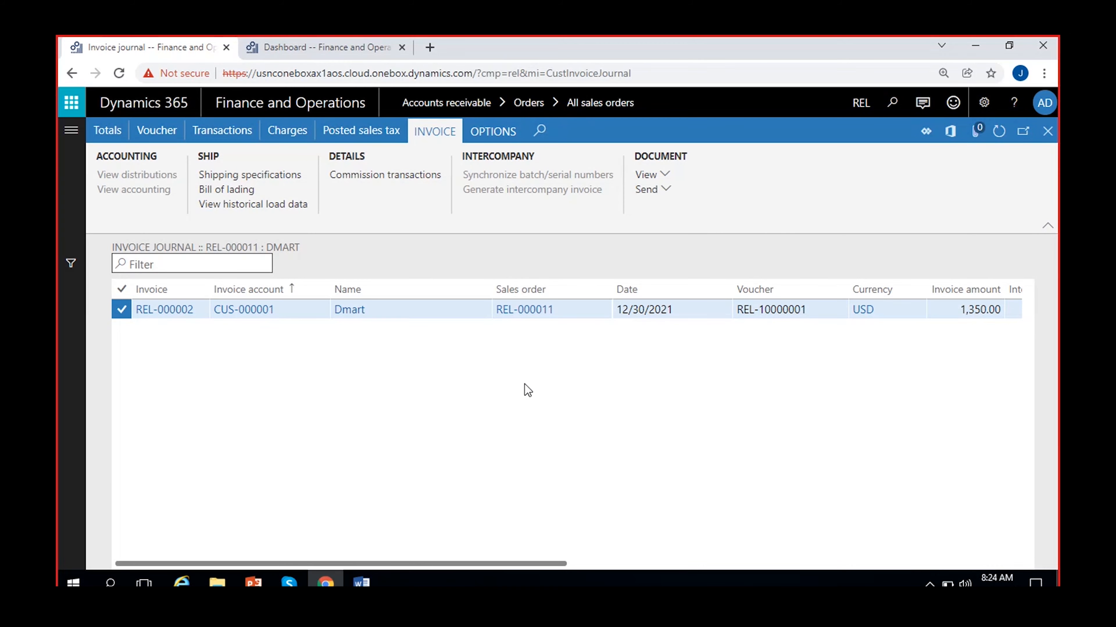
# Step: Open the invoice's voucher transactions and examine the amounts posted to Cost of goods - Delivered and Inventory delivered
pyautogui.click(150, 128)
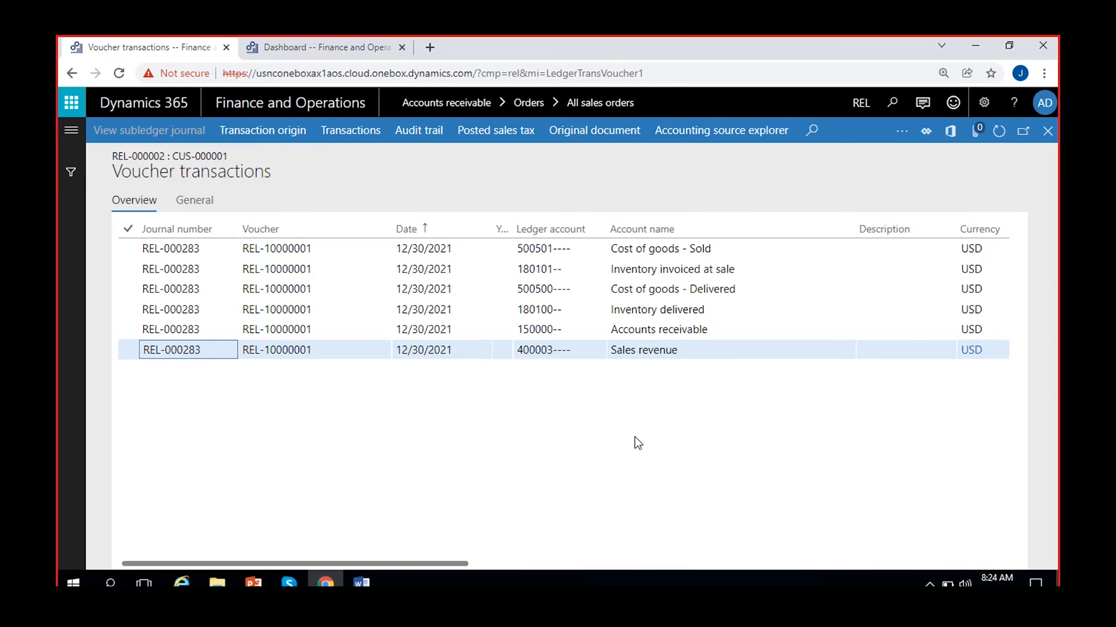
pyautogui.hscroll(3, 635, 437)
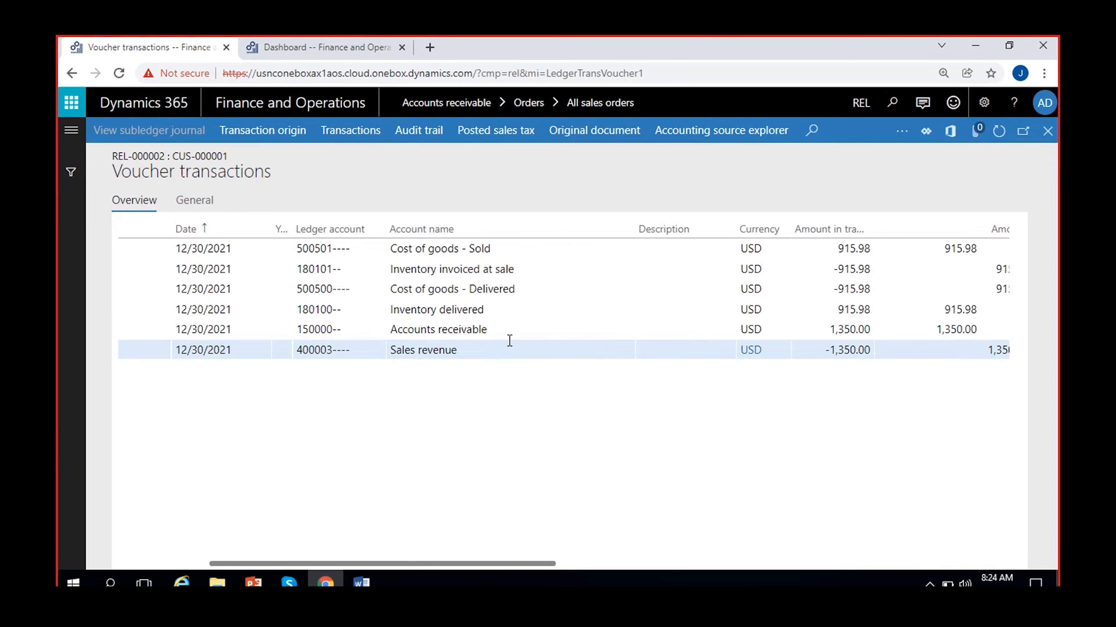
pyautogui.hscroll(3, 510, 322)
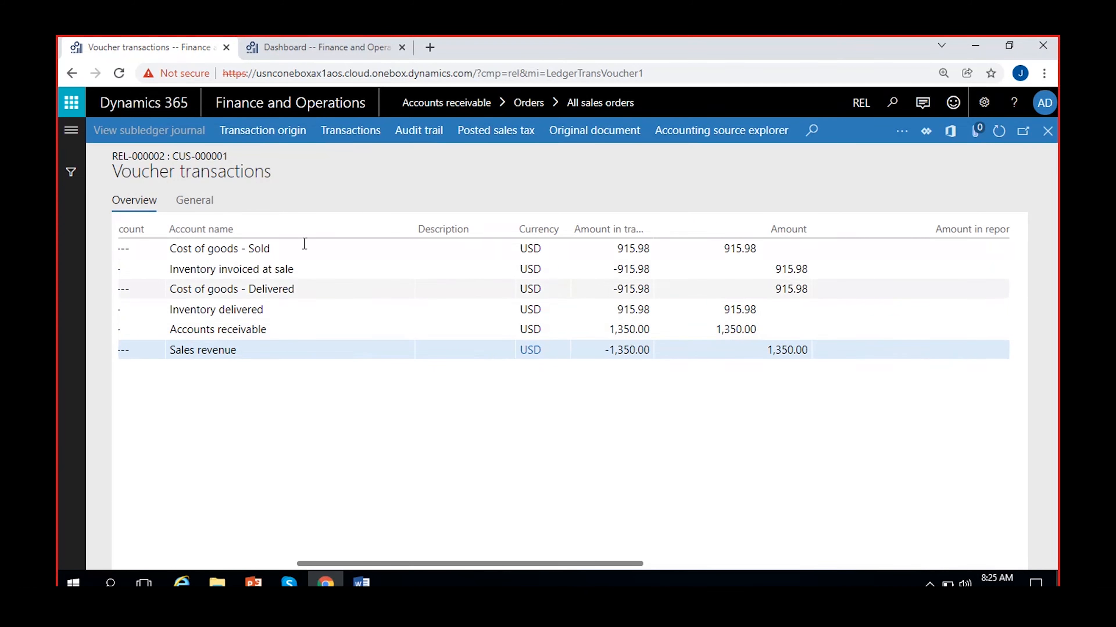
pyautogui.hscroll(-3, 290, 286)
pyautogui.click(497, 289)
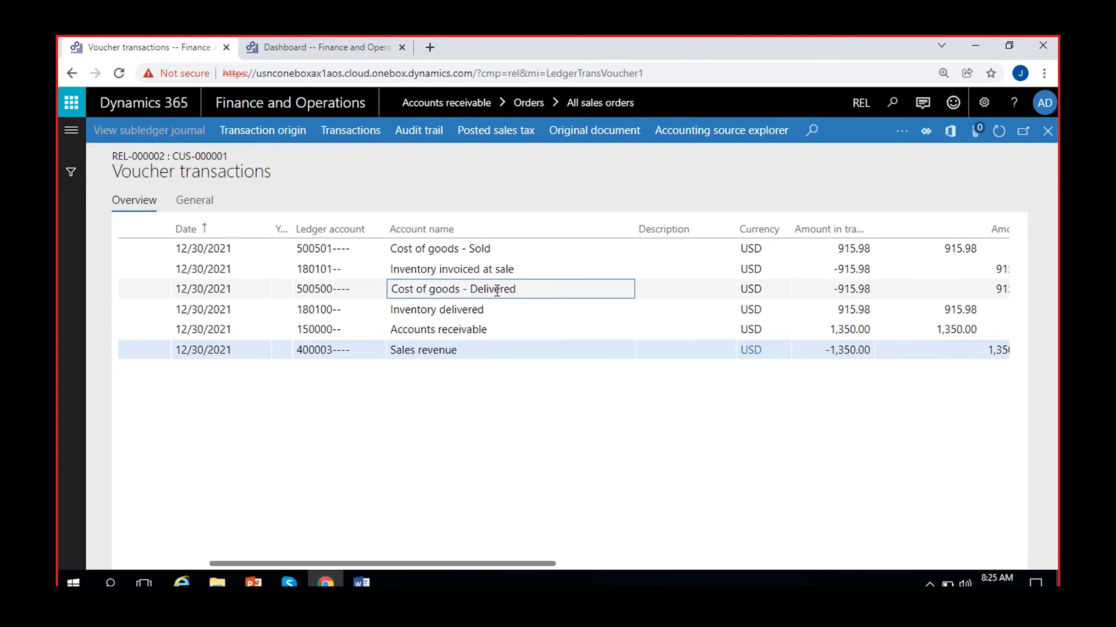
pyautogui.click(478, 310)
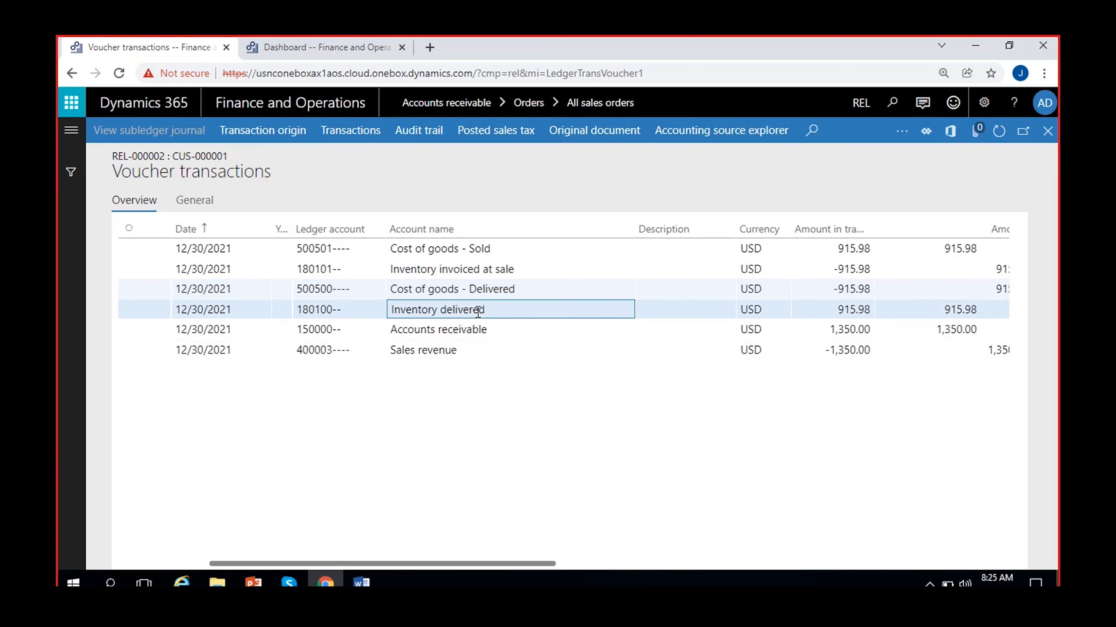
pyautogui.click(852, 290)
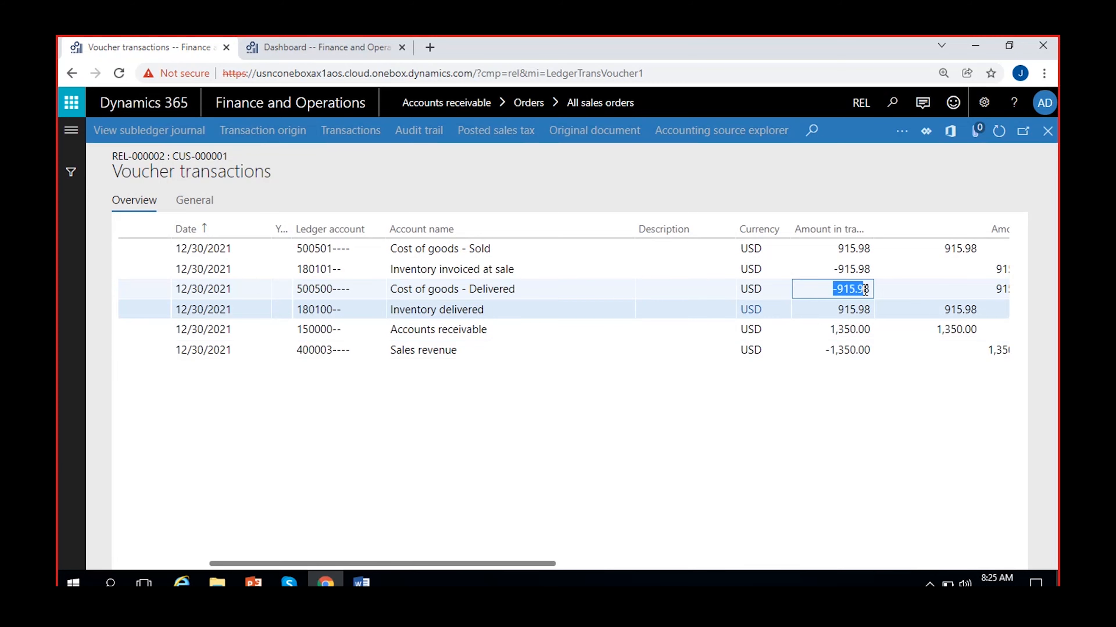
pyautogui.click(870, 310)
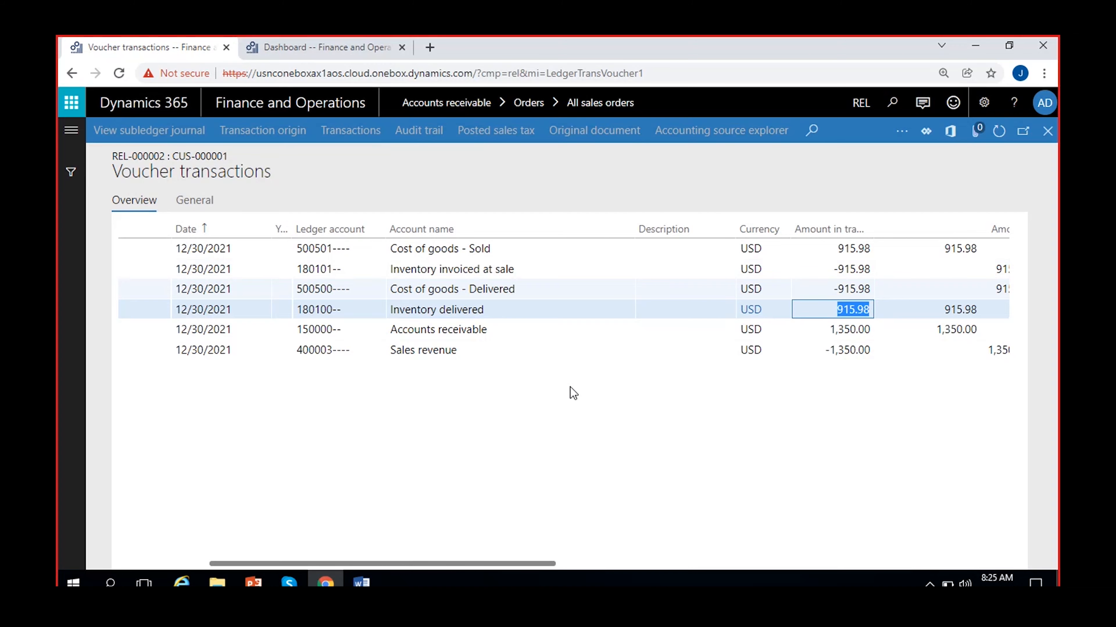
# Step: Check the voucher amounts posted to Inventory invoiced at sale and Cost of goods - Sold
pyautogui.click(533, 274)
pyautogui.moveTo(834, 268); pyautogui.dragTo(875, 269)
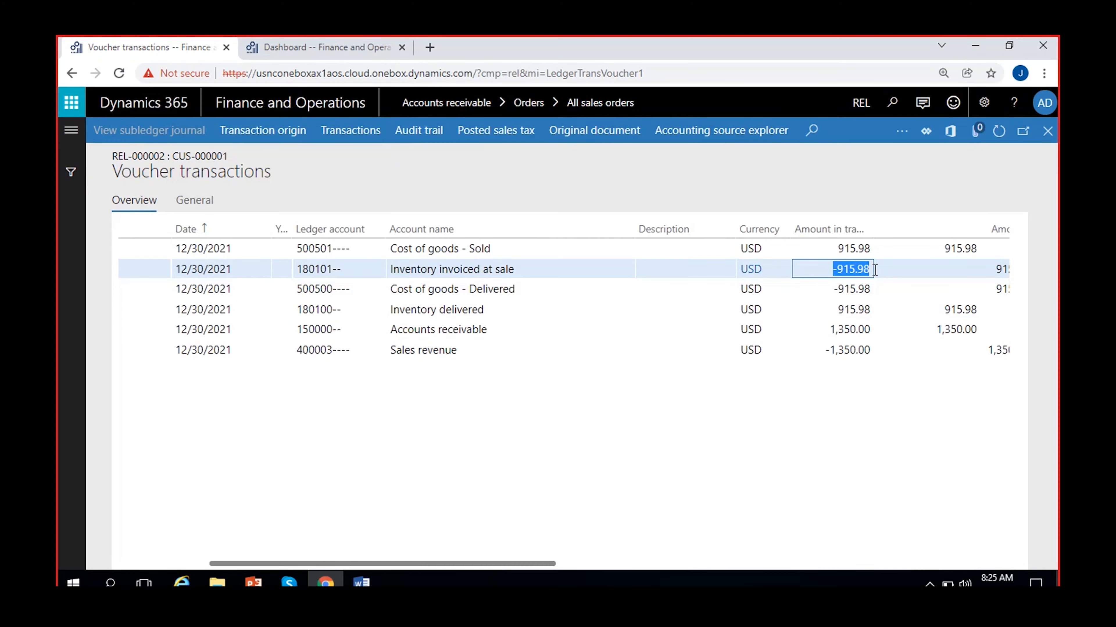
pyautogui.click(501, 248)
pyautogui.moveTo(829, 249); pyautogui.dragTo(881, 251)
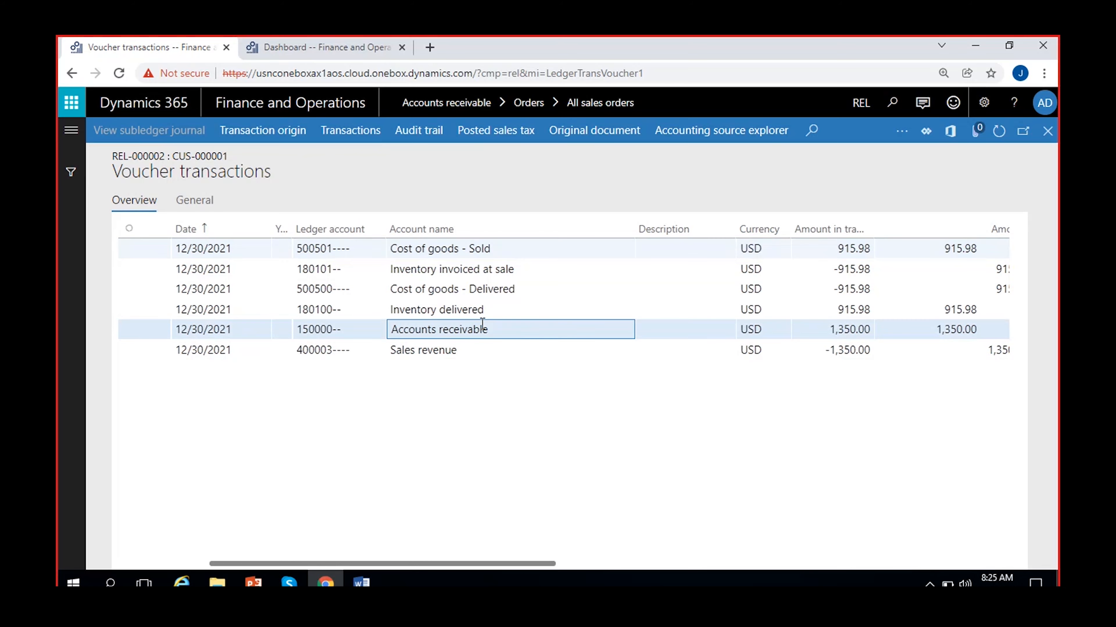
# Step: Check the Accounts receivable and Sales revenue amounts, including the voucher lines' reporting currency amounts and posting types
pyautogui.click(828, 327)
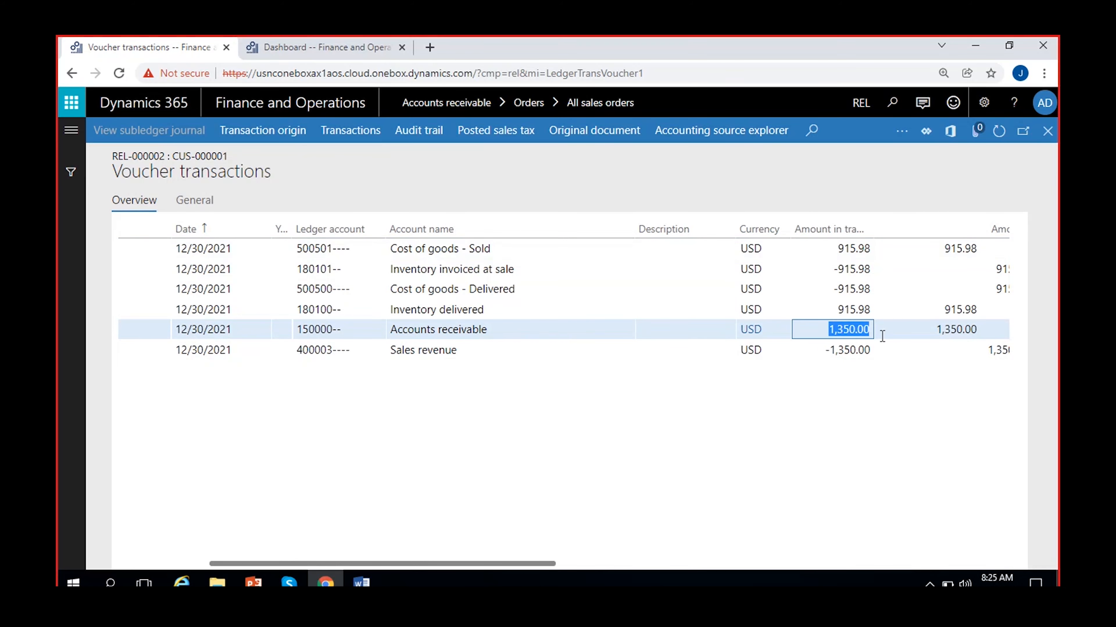
pyautogui.click(495, 354)
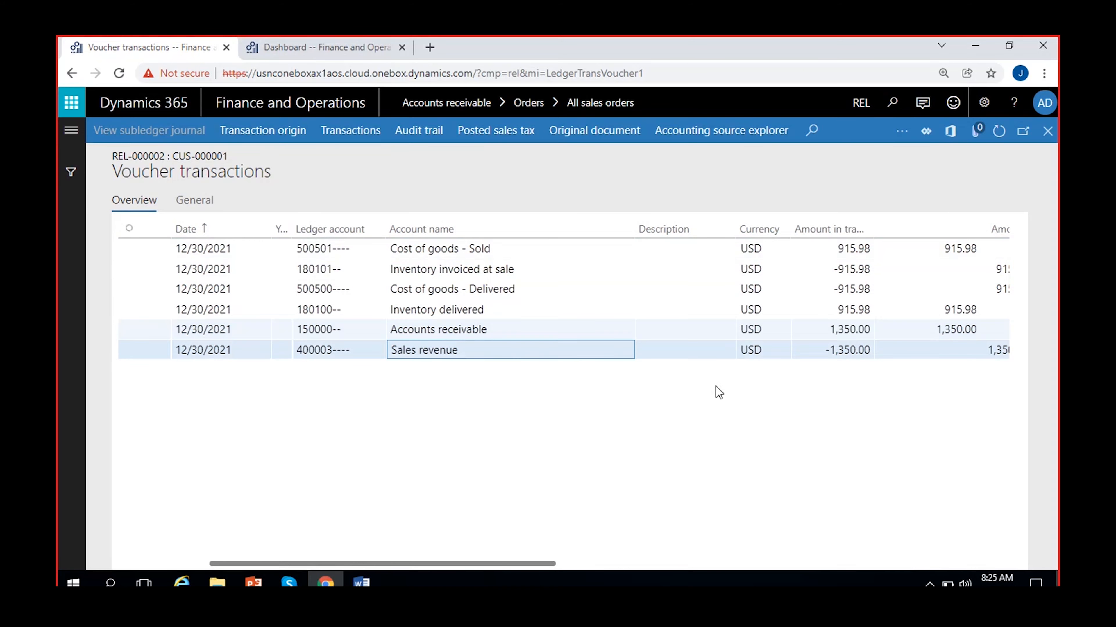
pyautogui.click(827, 348)
pyautogui.moveTo(828, 348); pyautogui.dragTo(873, 352)
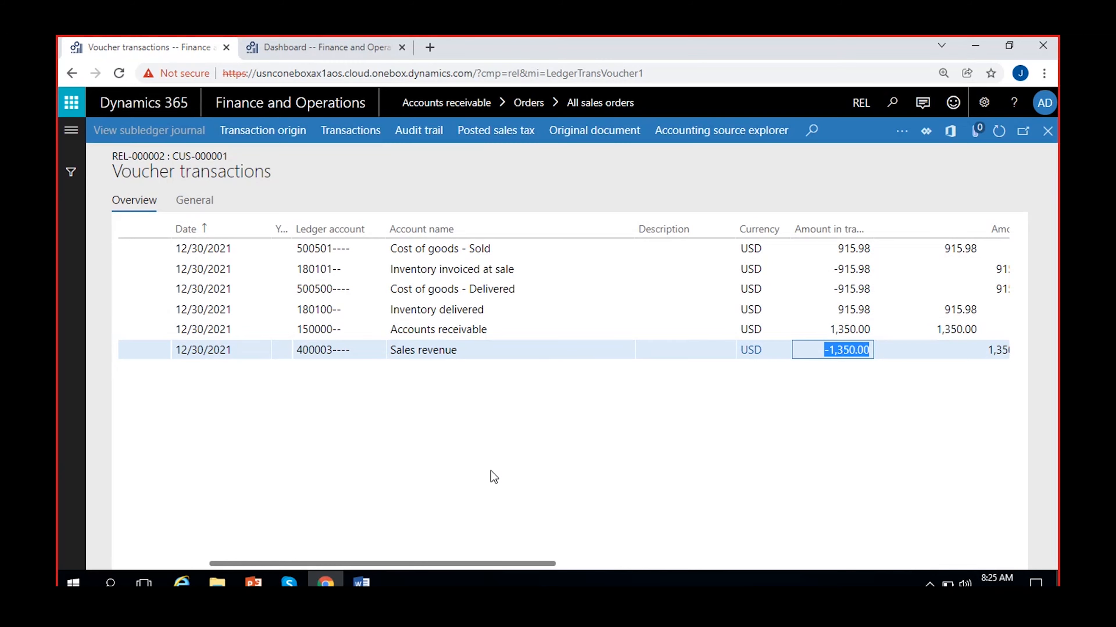
pyautogui.hscroll(12, 491, 471)
pyautogui.hscroll(-6, 490, 471)
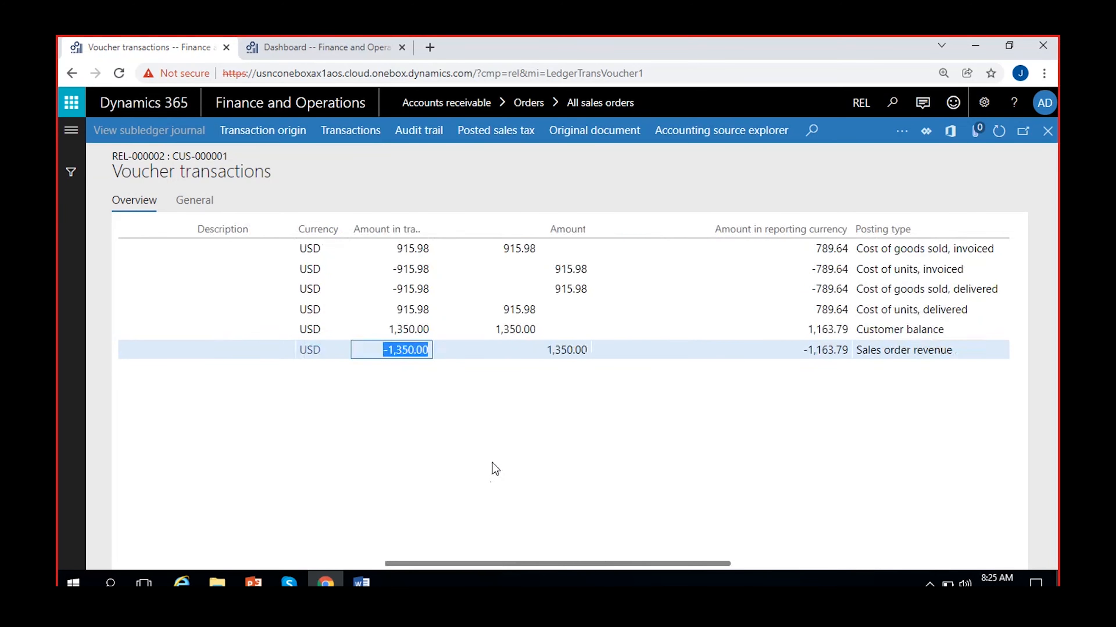
pyautogui.hscroll(-8, 496, 469)
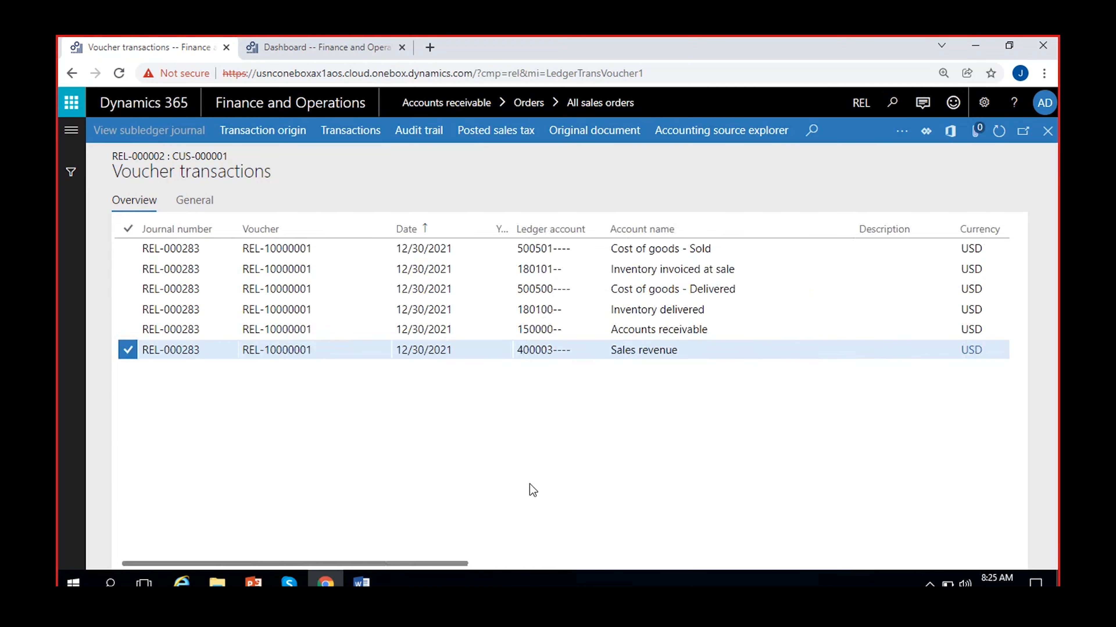
# Step: Try to export all the voucher lines to Excel as General journal entry
pyautogui.click(127, 230)
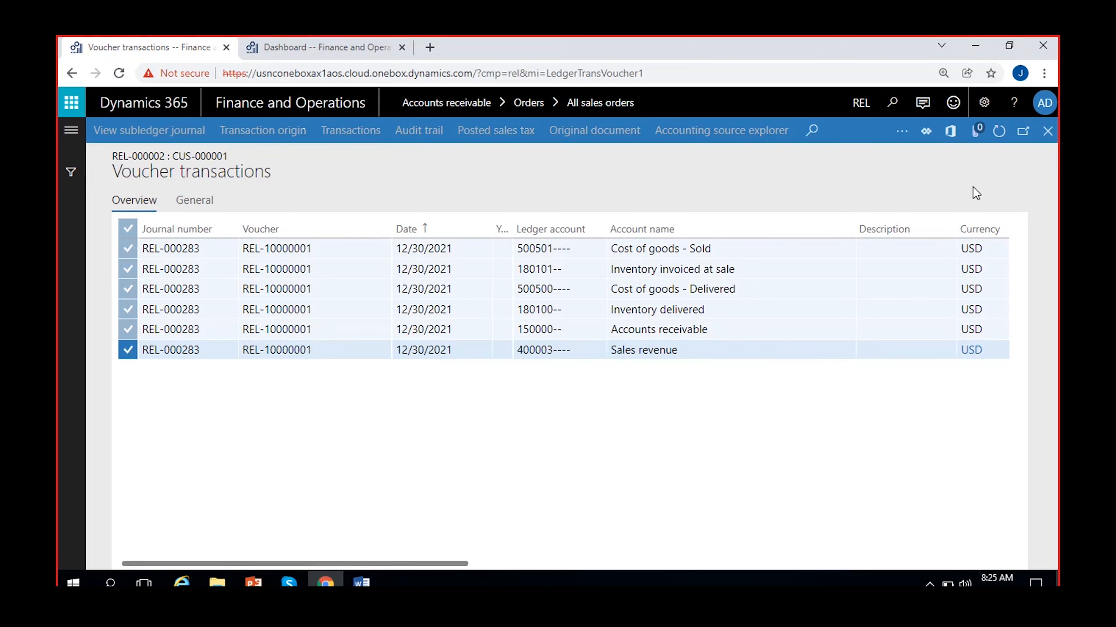
pyautogui.click(950, 133)
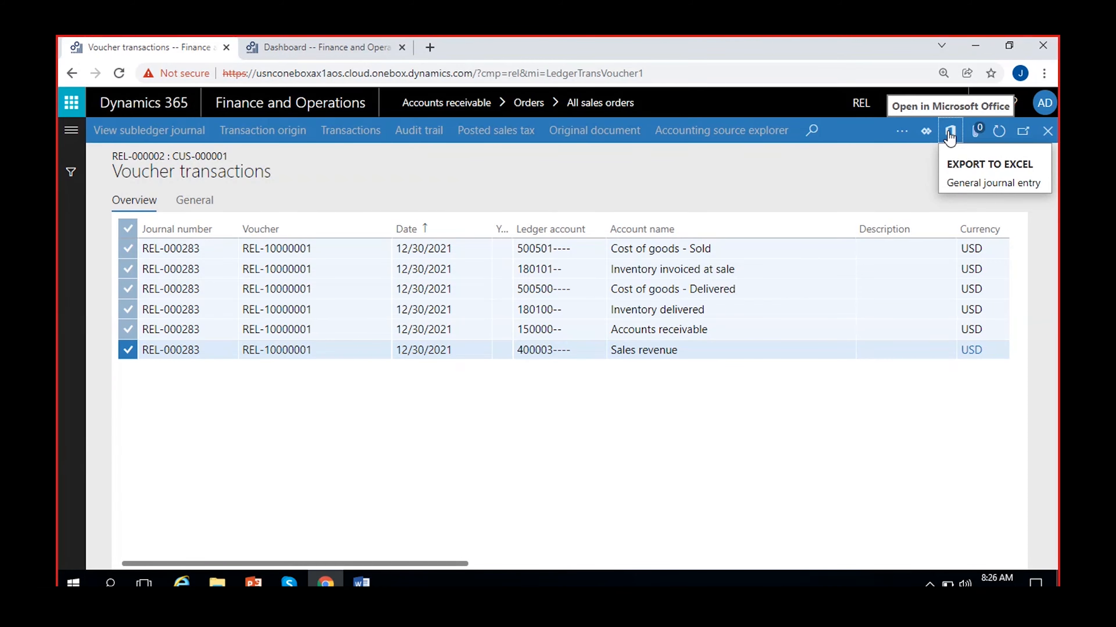
pyautogui.click(1026, 183)
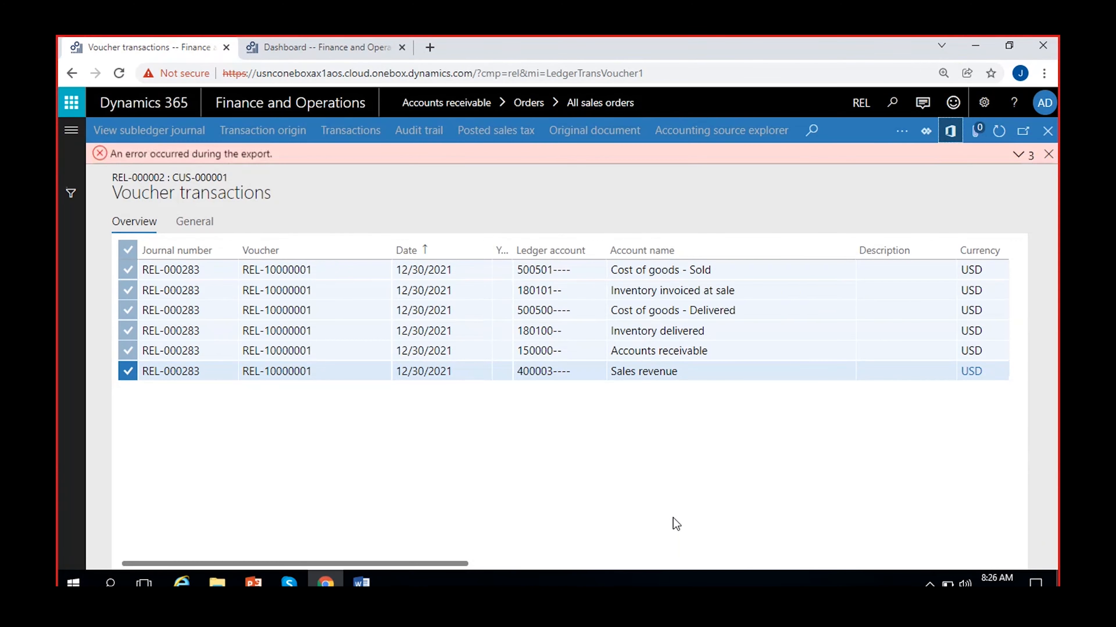
pyautogui.click(1017, 155)
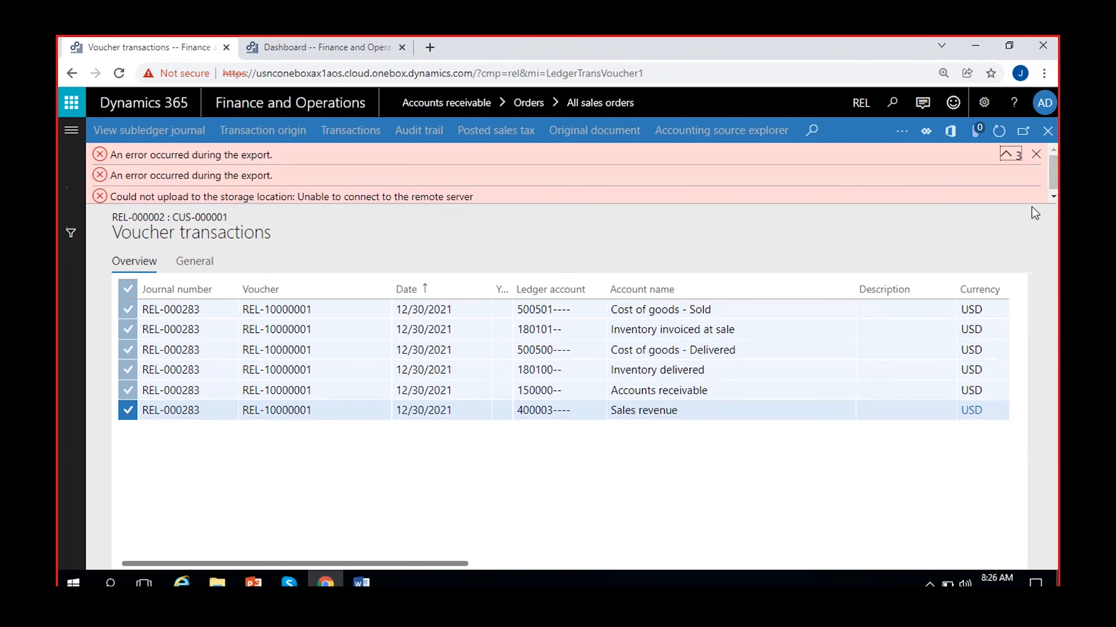
pyautogui.click(1039, 152)
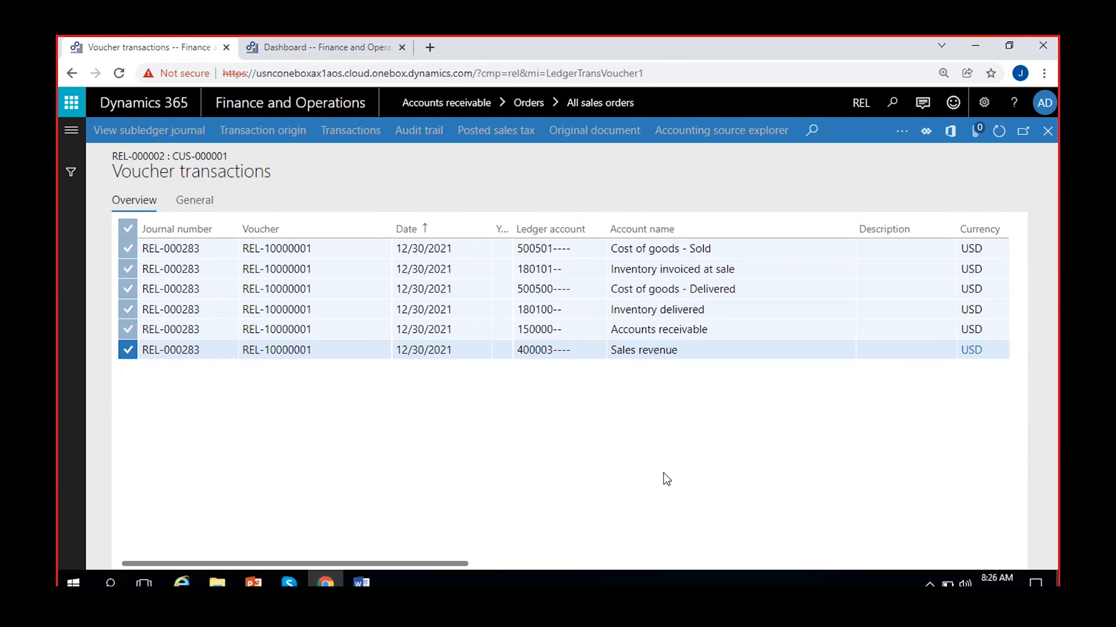
# Step: Compare the Cost of goods - Sold amount with the Sales revenue amount in the voucher
pyautogui.hscroll(3, 663, 473)
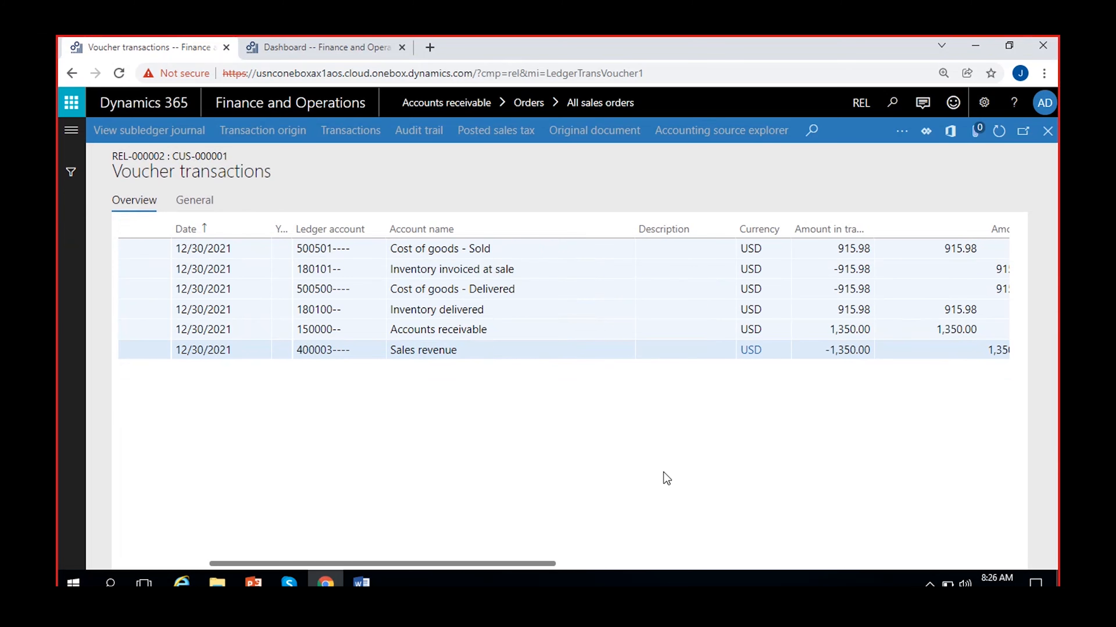
pyautogui.click(483, 248)
pyautogui.hscroll(3, 617, 472)
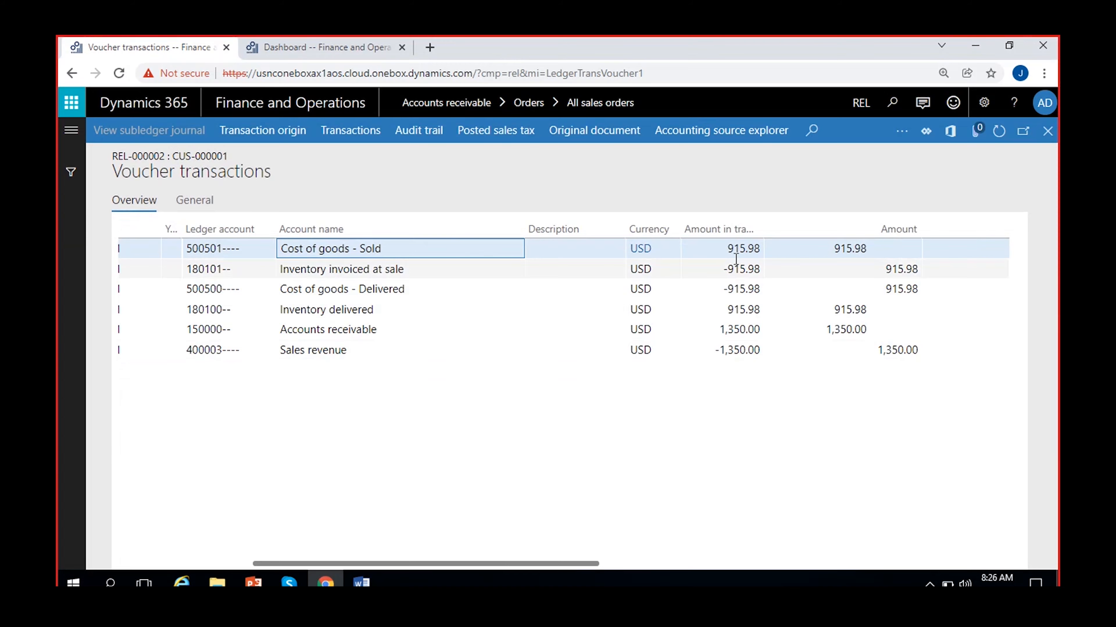
pyautogui.click(725, 249)
pyautogui.moveTo(727, 249); pyautogui.dragTo(761, 248)
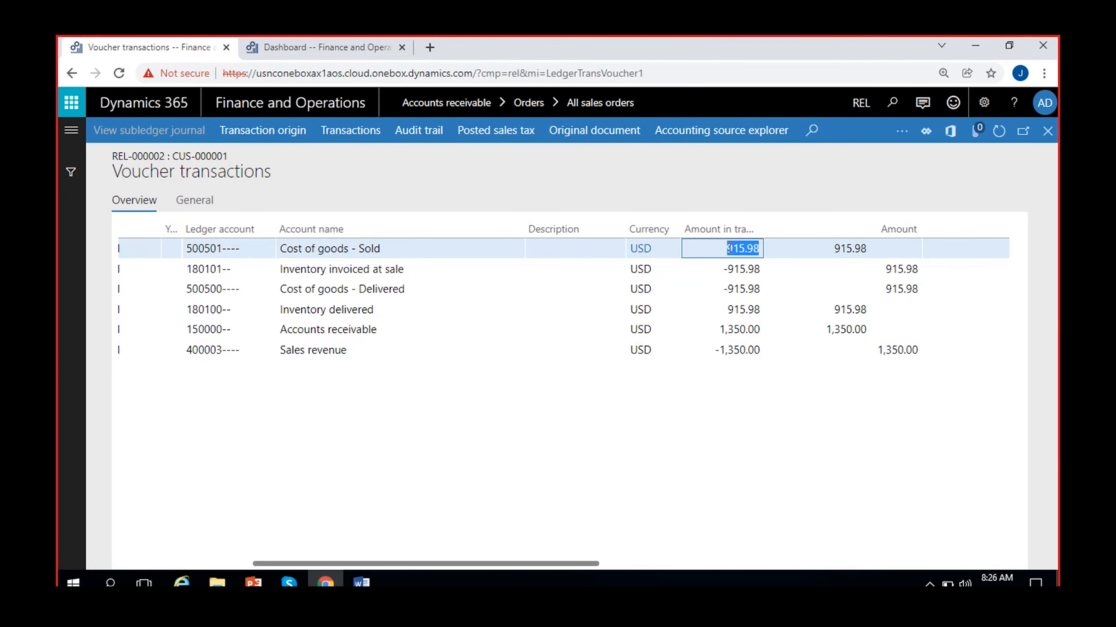
pyautogui.click(315, 350)
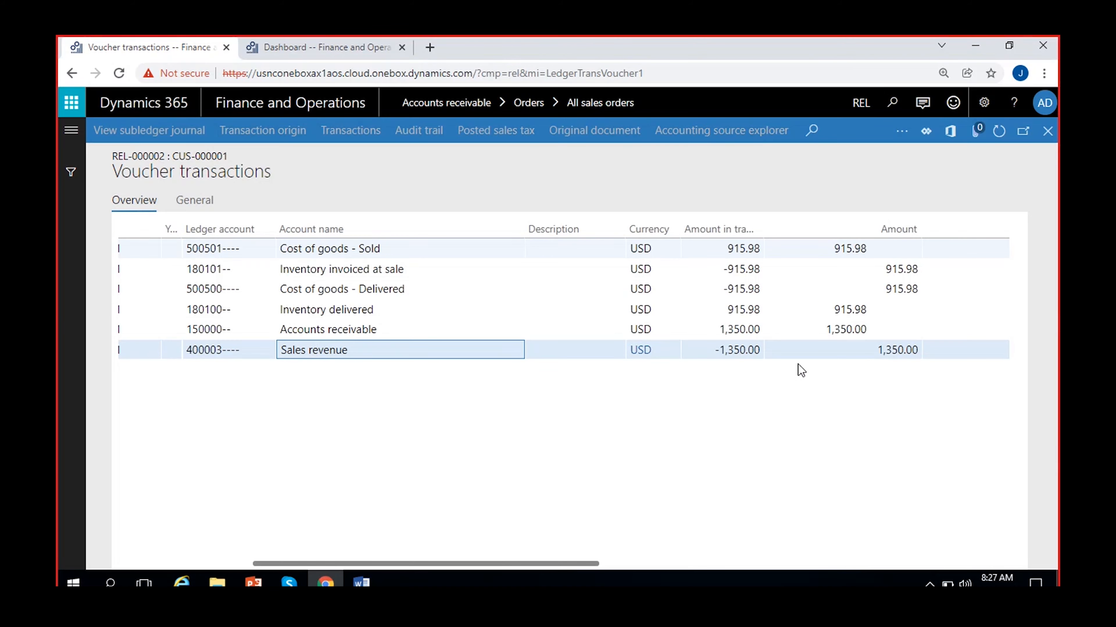
pyautogui.click(715, 351)
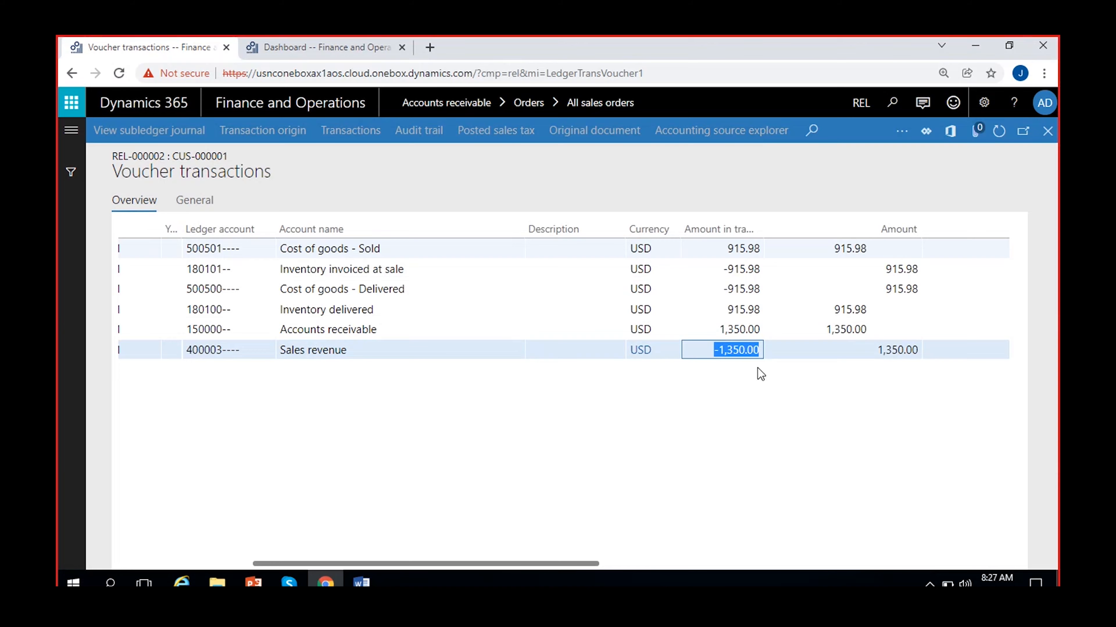
pyautogui.click(727, 248)
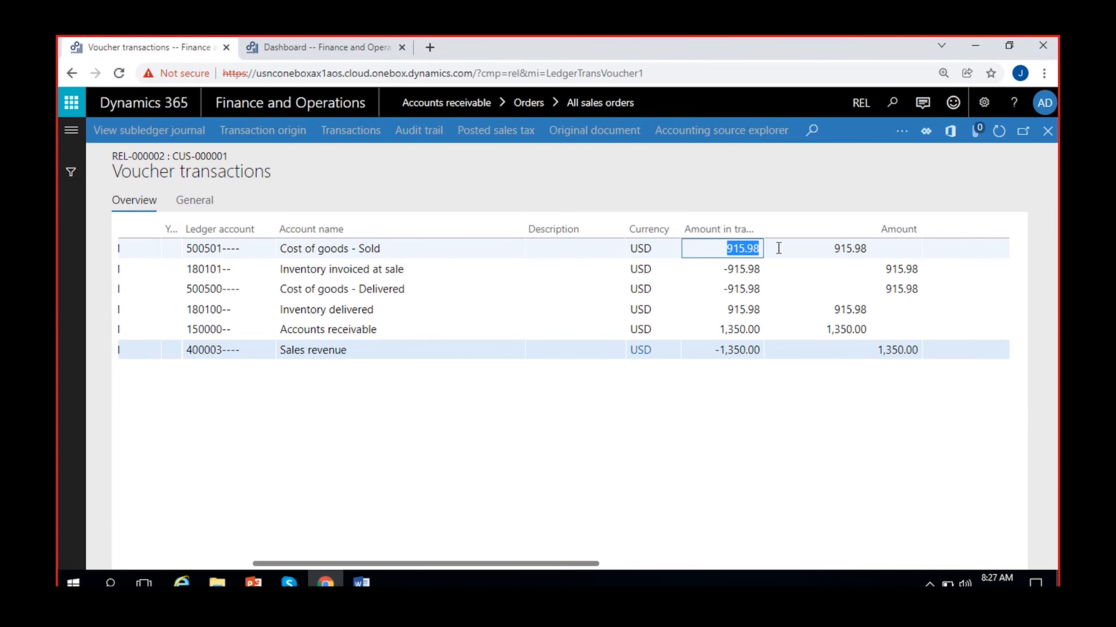
# Step: Compare the voucher amounts posted to Sales revenue, Inventory invoiced at sale and Accounts receivable
pyautogui.click(713, 352)
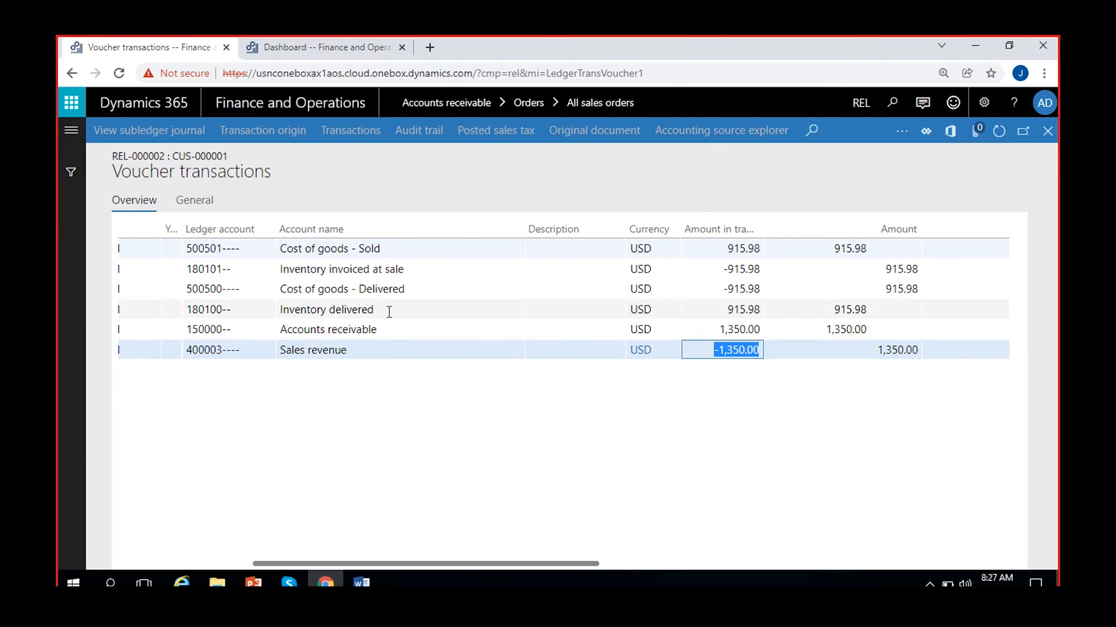
pyautogui.click(417, 269)
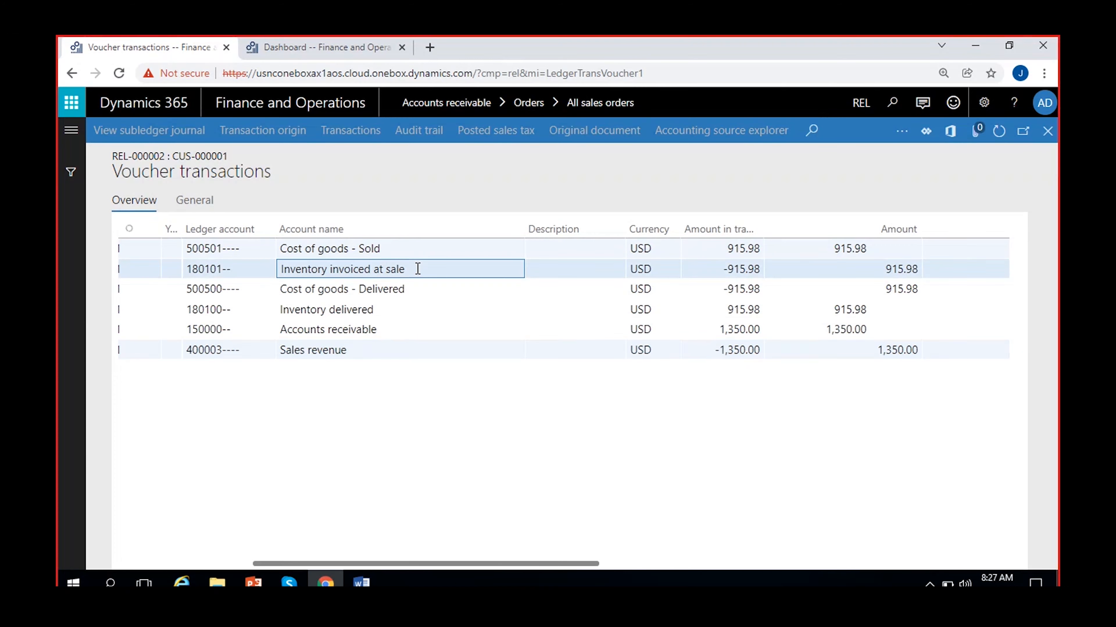
pyautogui.moveTo(721, 270); pyautogui.dragTo(771, 272)
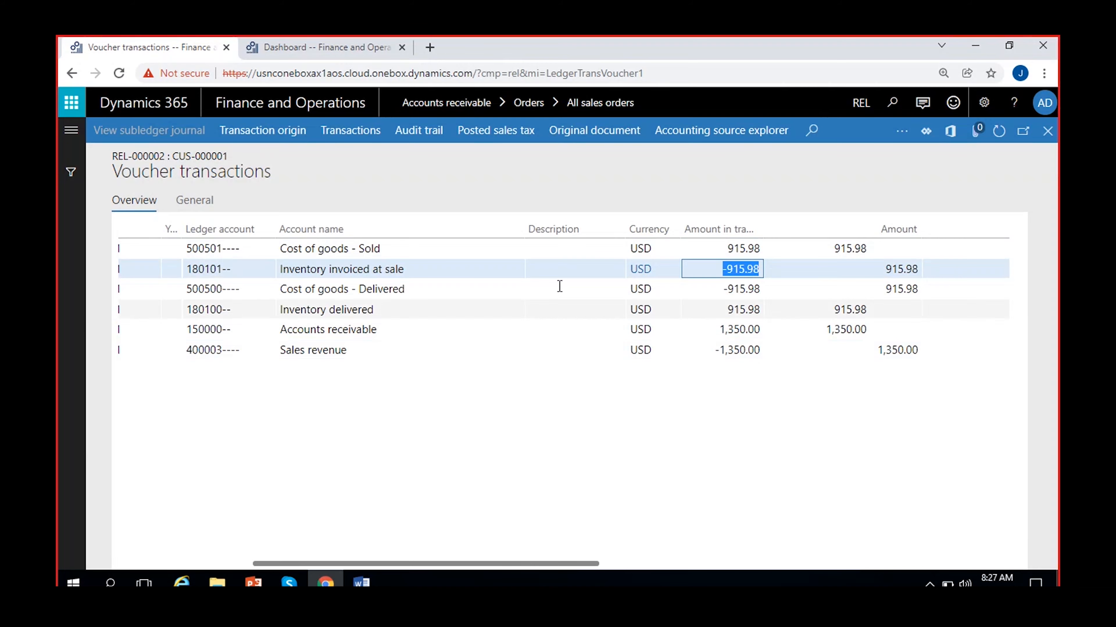
pyautogui.click(722, 268)
pyautogui.moveTo(722, 268); pyautogui.dragTo(761, 269)
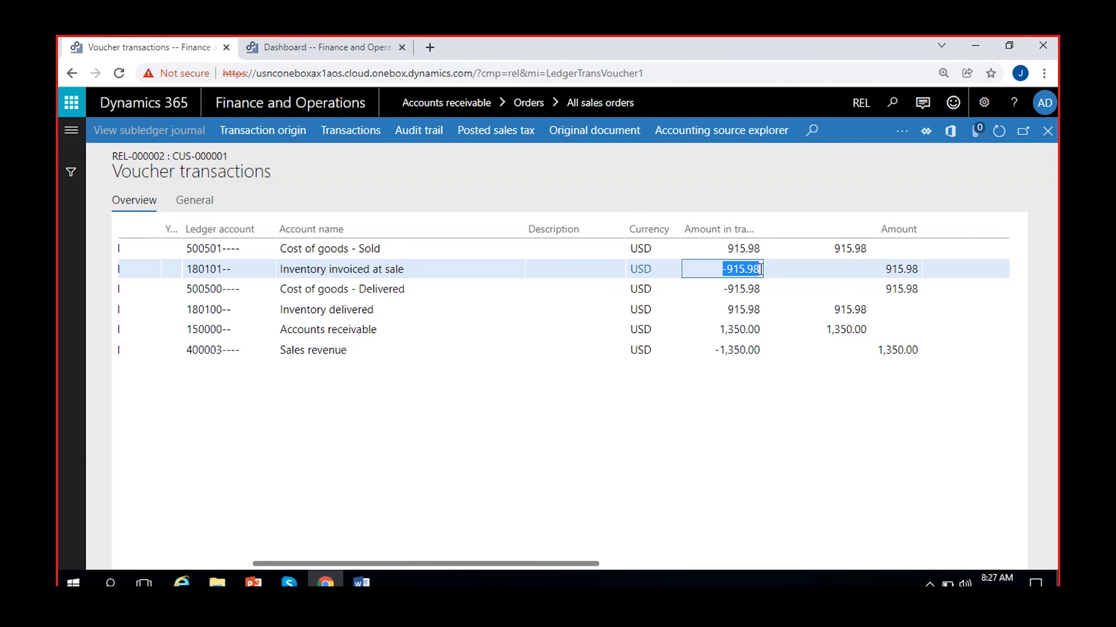
pyautogui.click(336, 332)
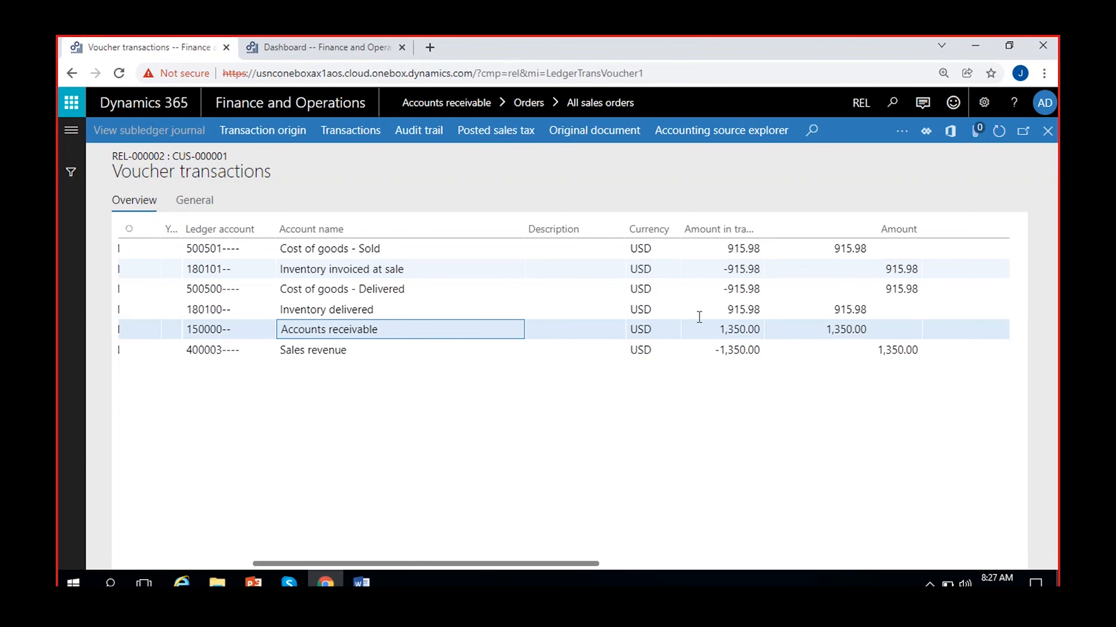
pyautogui.moveTo(715, 329); pyautogui.dragTo(769, 331)
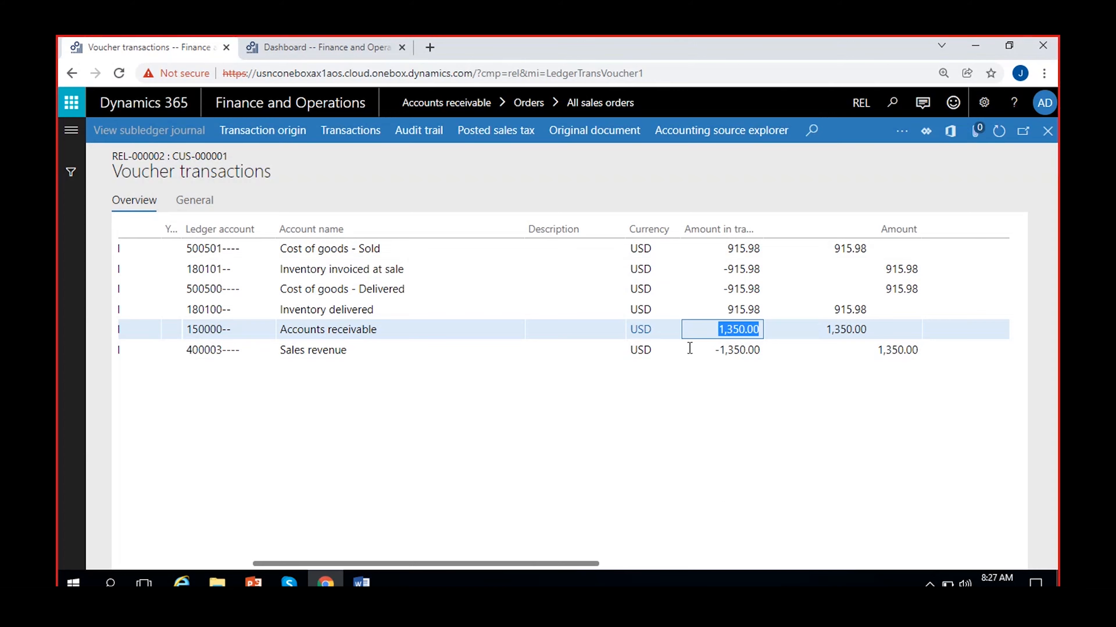
pyautogui.click(713, 328)
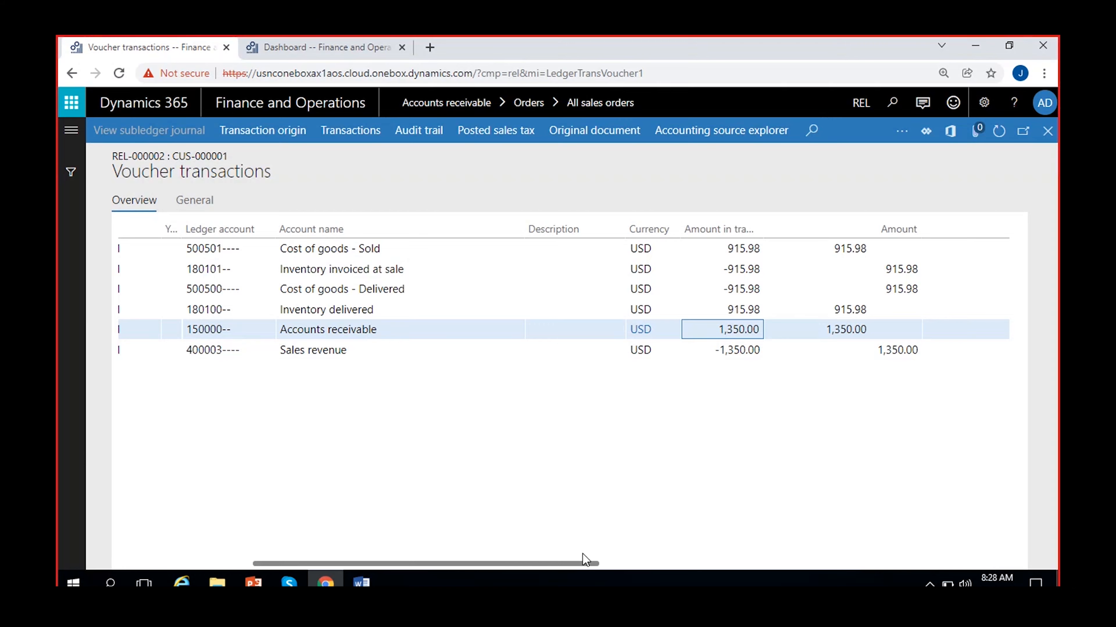
# Step: Close the voucher transactions, the invoice journal and the sales order to return to the list of all sales orders
pyautogui.click(1047, 131)
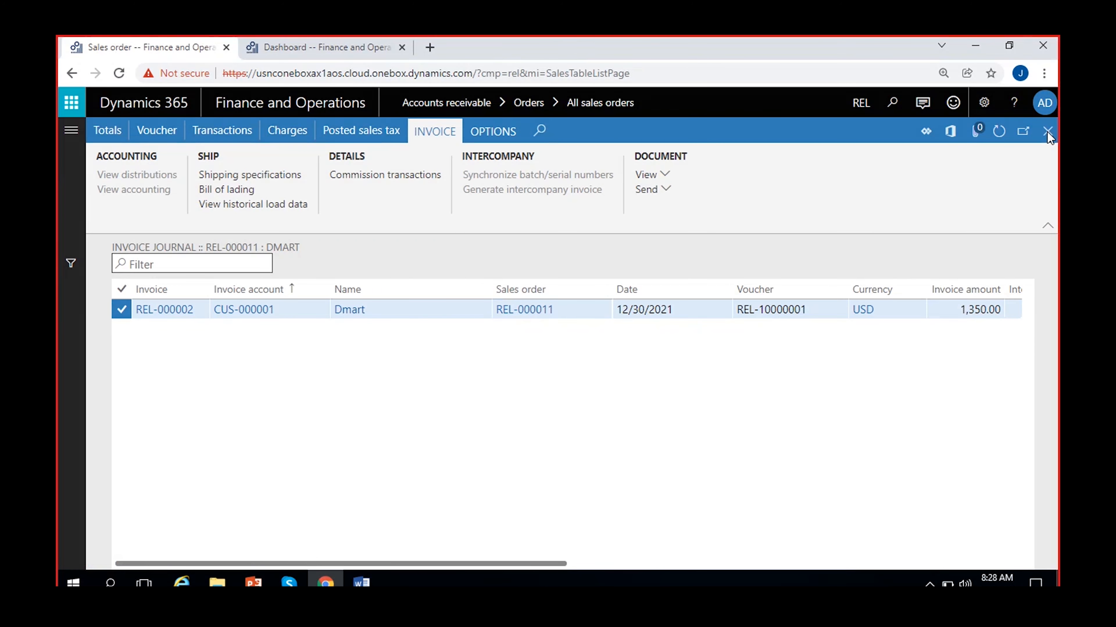
pyautogui.click(1048, 132)
pyautogui.click(1049, 140)
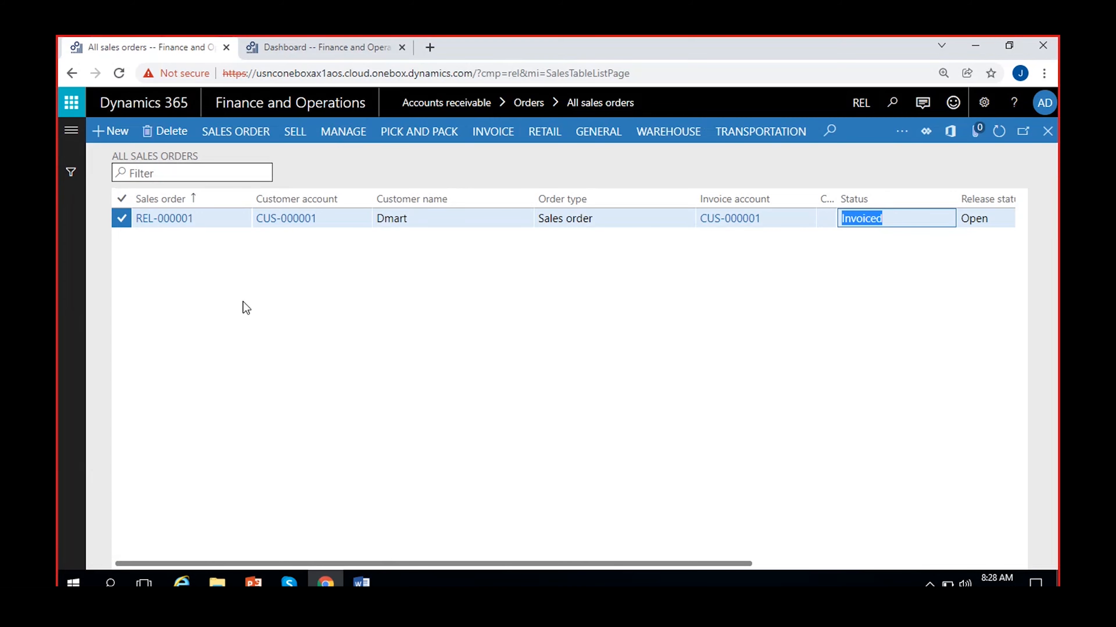
# Step: Start a new sales order with Dmart as the customer account
pyautogui.click(121, 136)
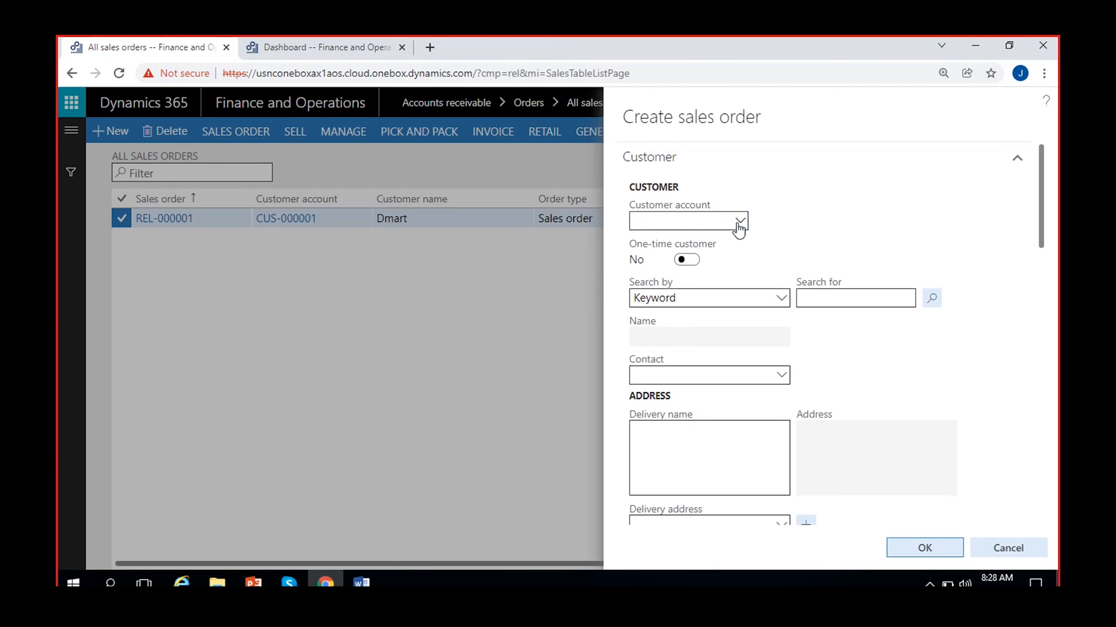
pyautogui.click(740, 220)
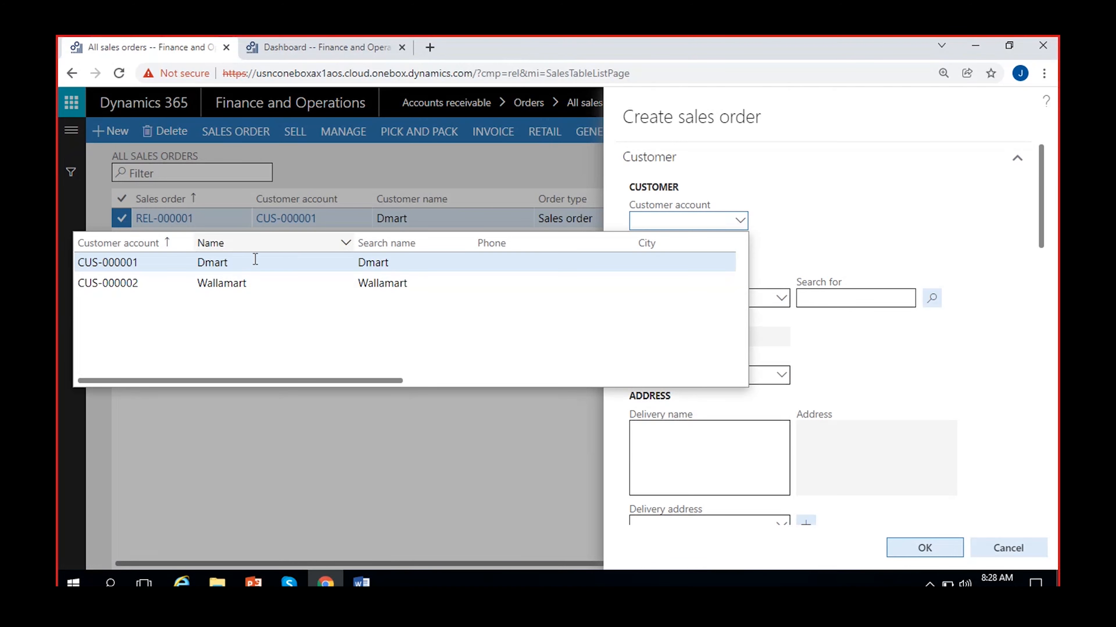
pyautogui.click(216, 267)
pyautogui.scroll(-7, 862, 352)
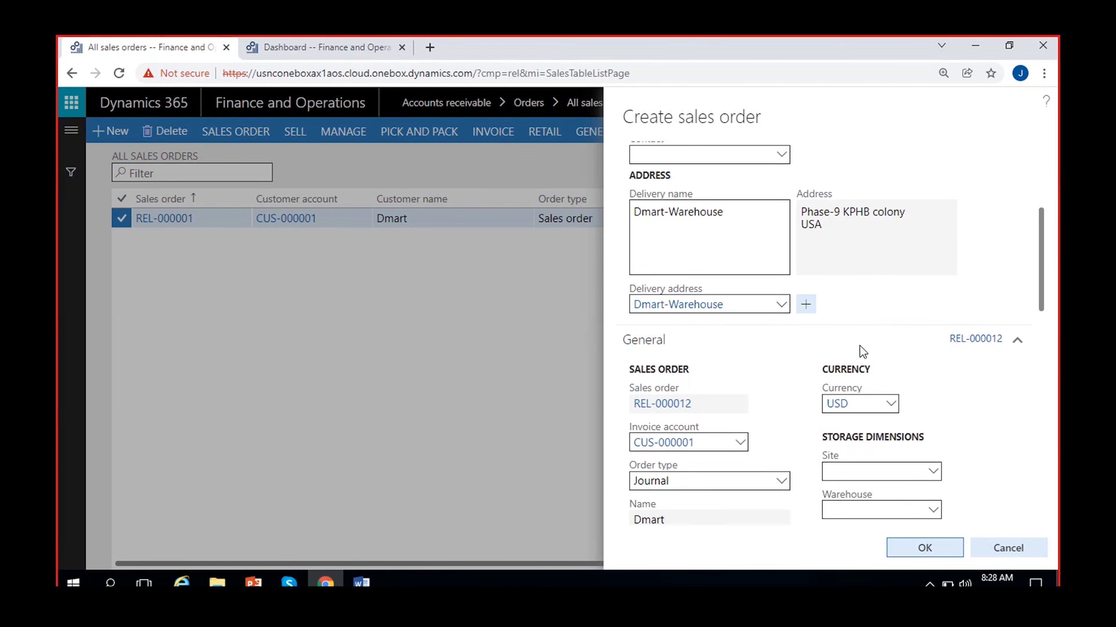
# Step: Set the new order's site to 1, warehouse to 11 and order type to Sales order
pyautogui.click(852, 324)
pyautogui.write('1')
pyautogui.press('Tab')
pyautogui.write('11')
pyautogui.press('Tab')
pyautogui.scroll(-2, 953, 420)
pyautogui.scroll(-3, 953, 419)
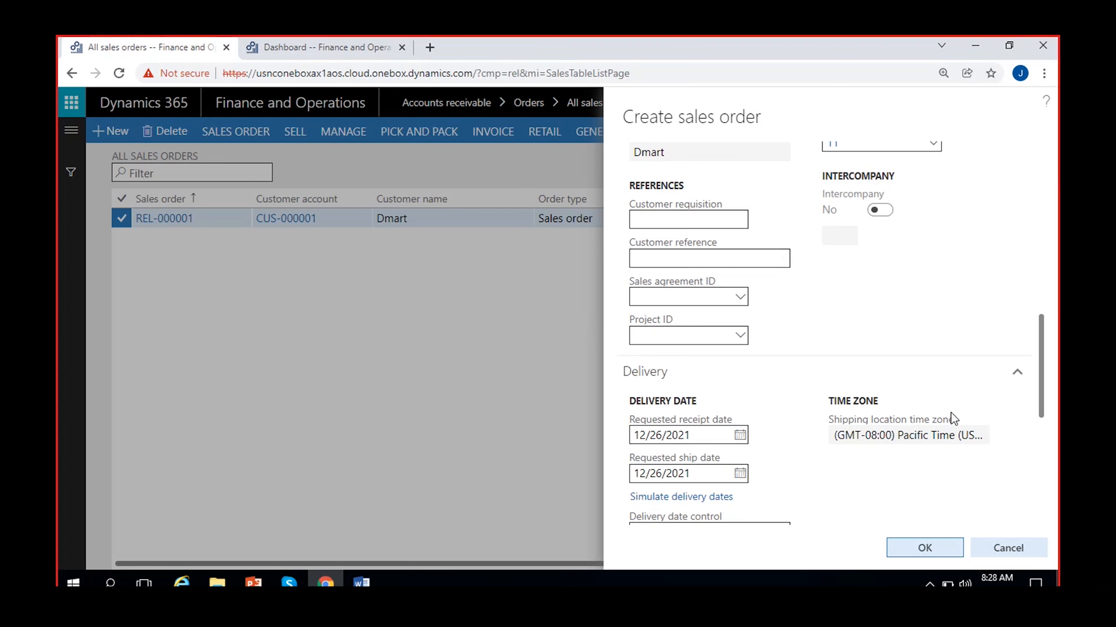
pyautogui.scroll(3, 879, 419)
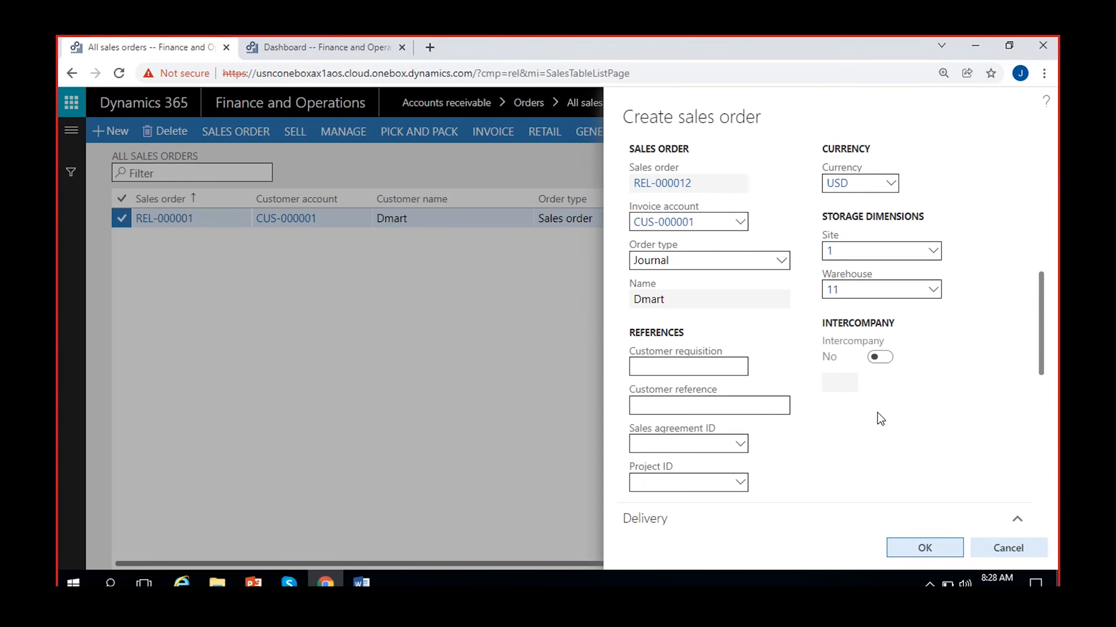
pyautogui.click(782, 260)
pyautogui.click(697, 319)
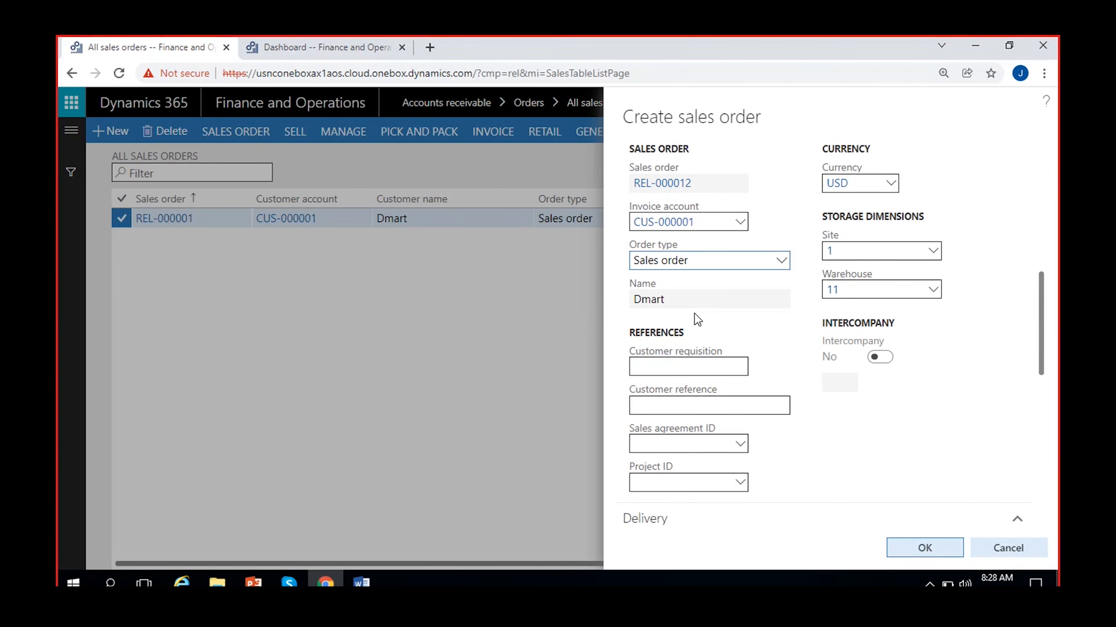
# Step: In the Accounts receivable parameters, set the default order type to Sales order and save the change
pyautogui.click(328, 42)
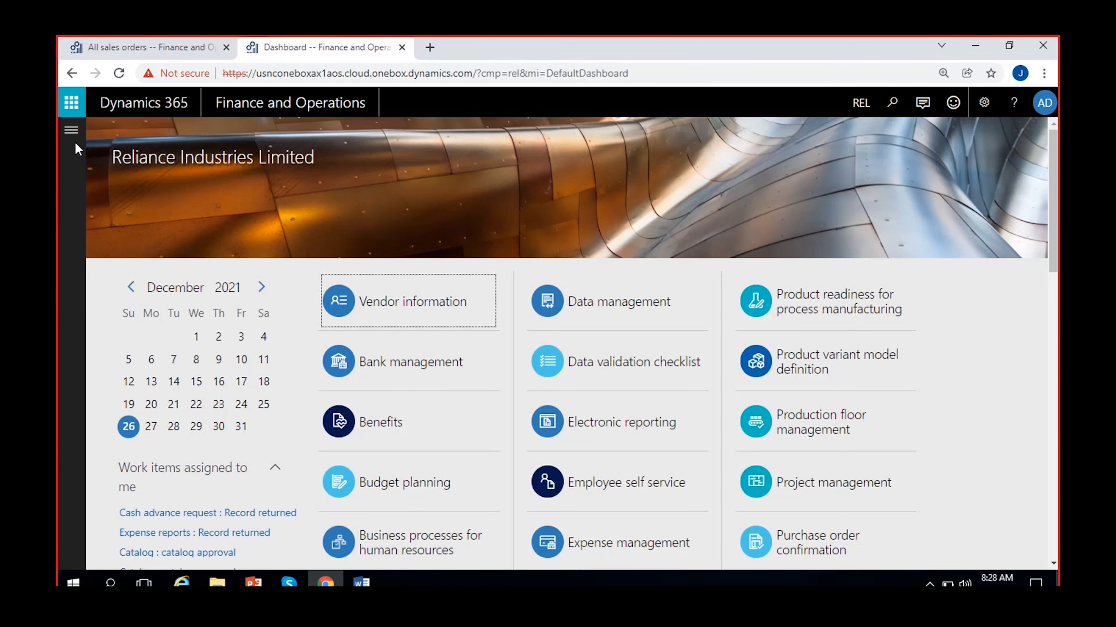
pyautogui.click(73, 141)
pyautogui.moveTo(648, 564); pyautogui.dragTo(870, 535)
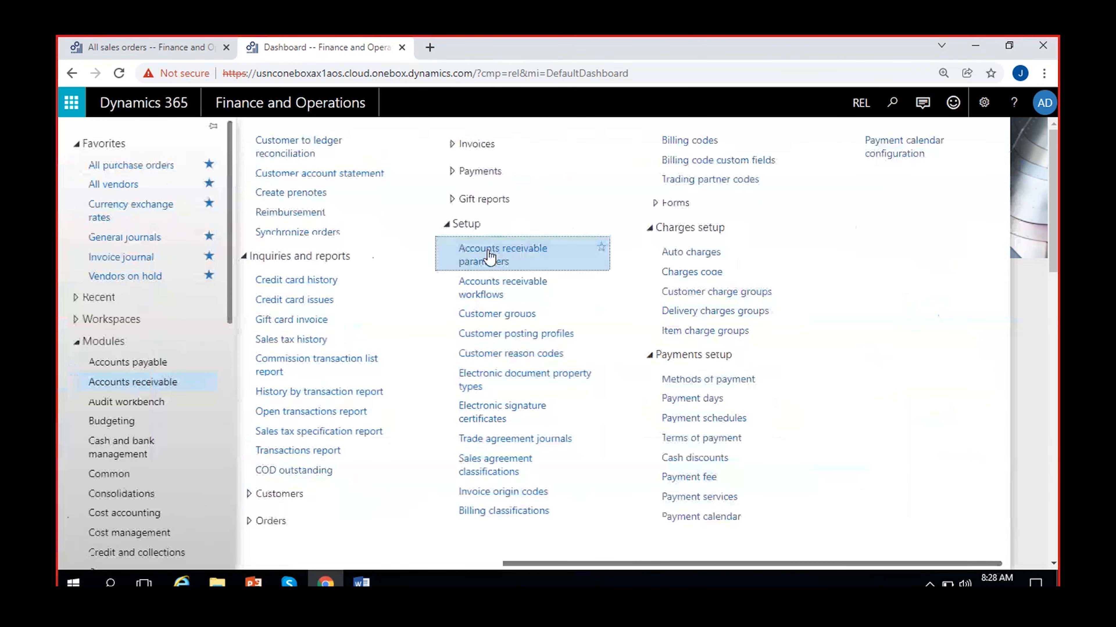
pyautogui.click(500, 255)
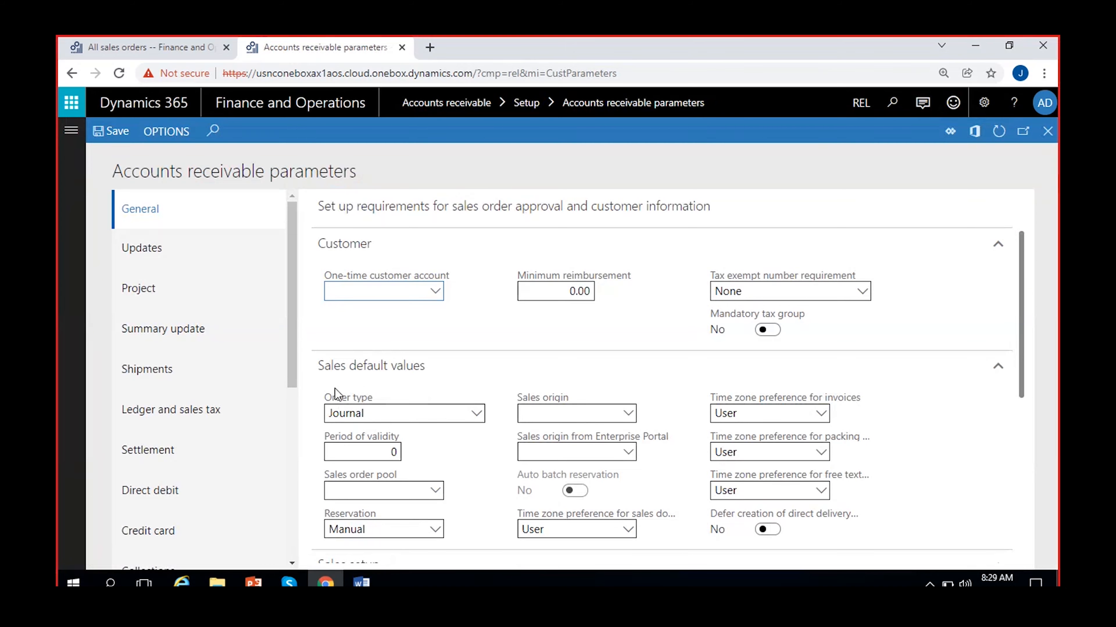
pyautogui.click(475, 418)
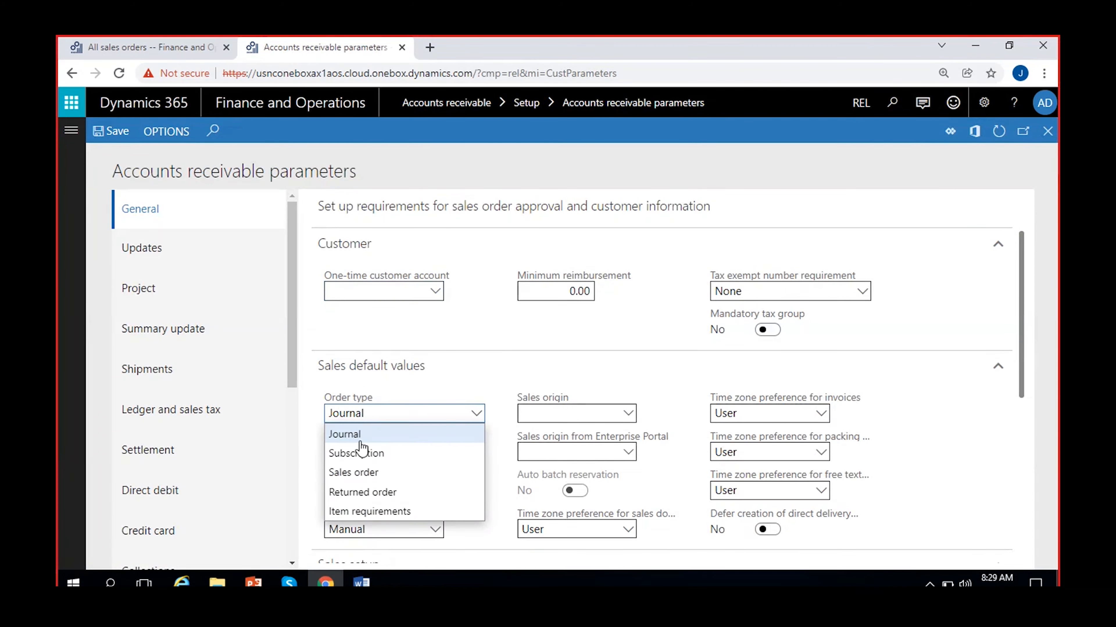
pyautogui.click(361, 473)
pyautogui.click(109, 137)
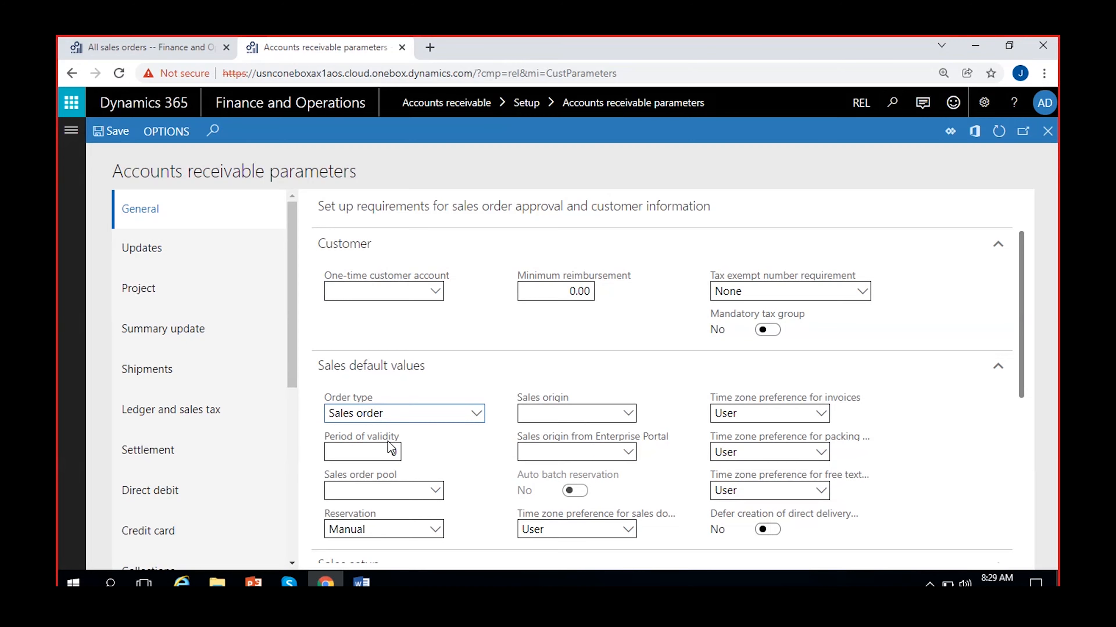
# Step: Finish creating the Dmart sales order and choose item 0060, Cricket Ball, for its first line
pyautogui.click(121, 44)
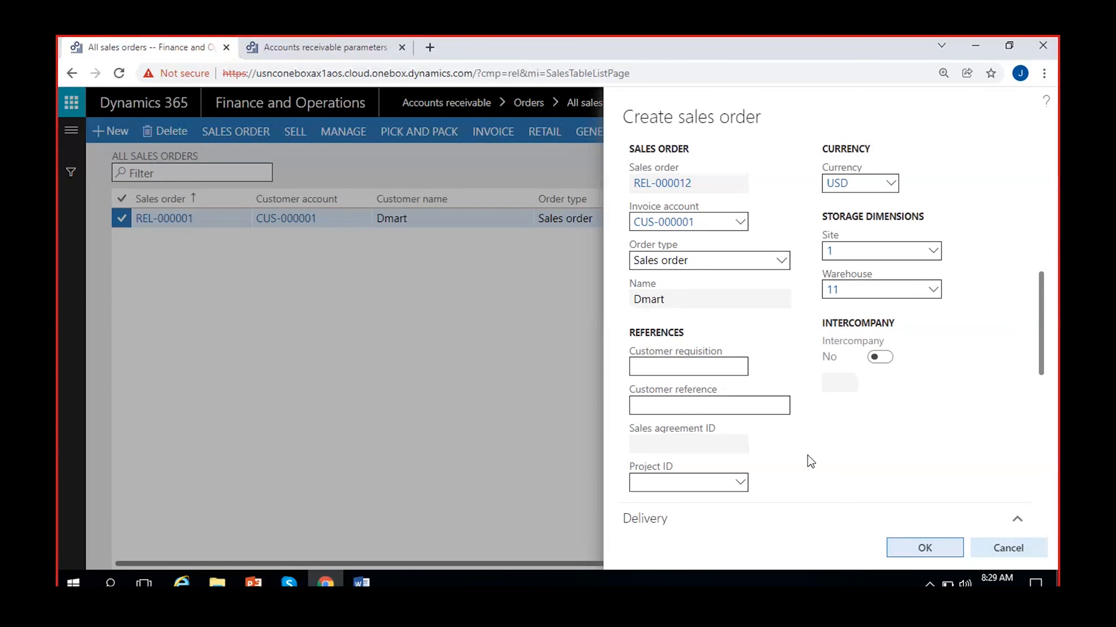
pyautogui.click(925, 548)
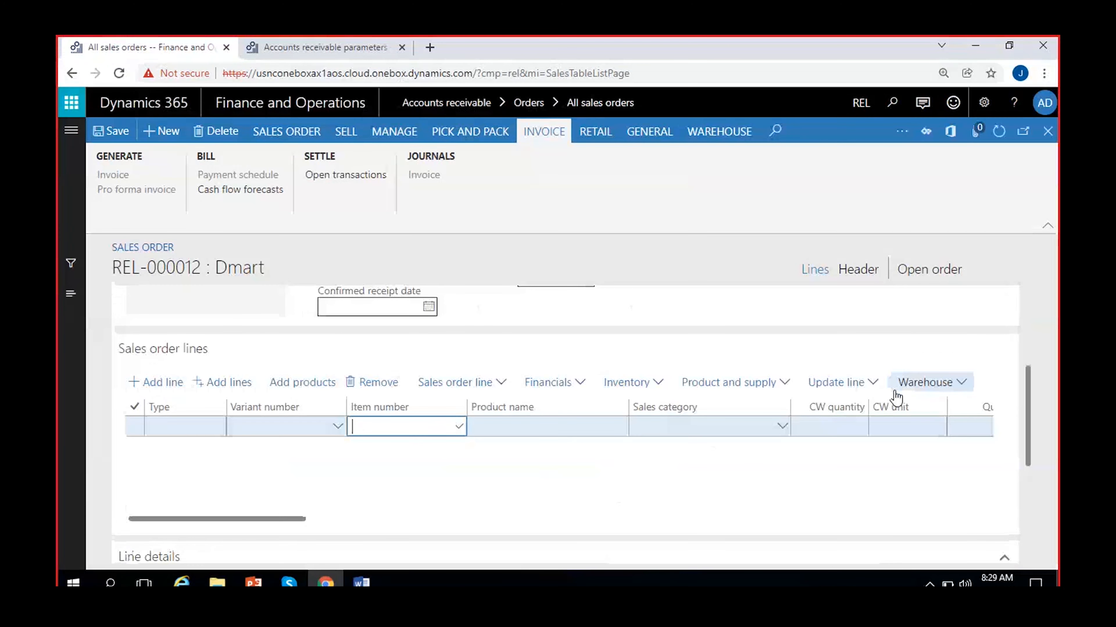
pyautogui.click(457, 429)
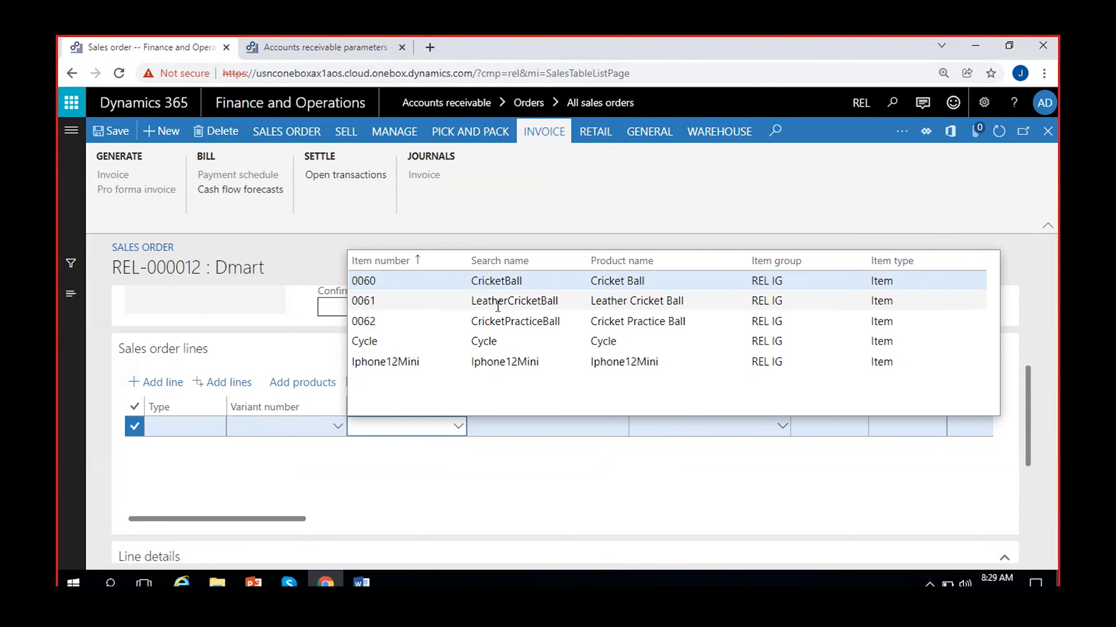
pyautogui.click(519, 286)
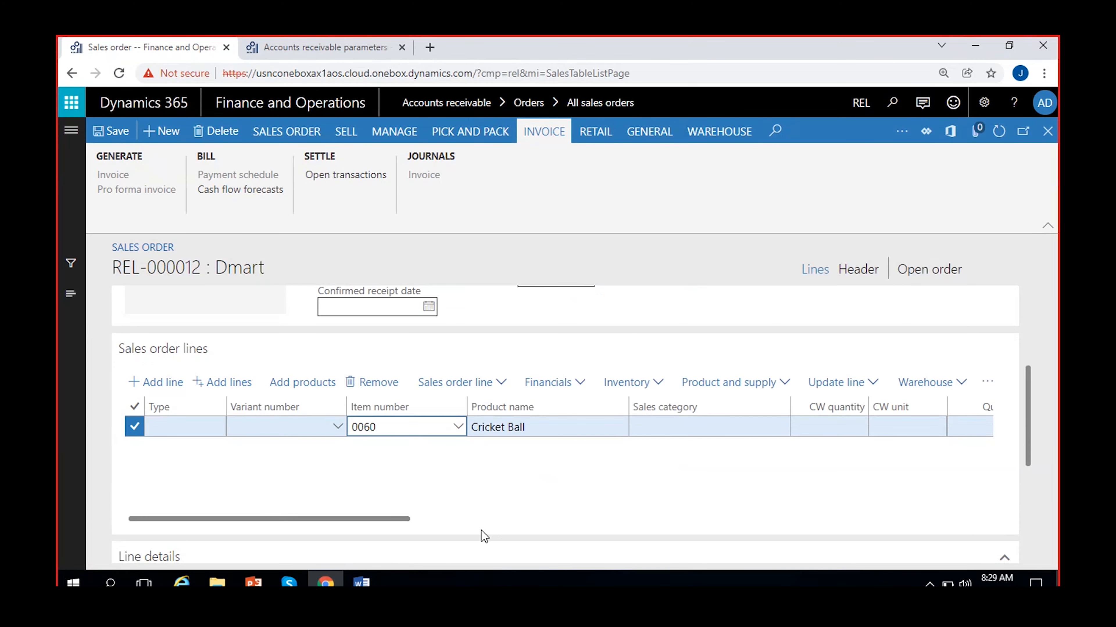
# Step: Set the Cricket Ball line's quantity to 10 and unit price to 150, and save the order
pyautogui.click(533, 495)
pyautogui.hscroll(8, 533, 495)
pyautogui.click(566, 424)
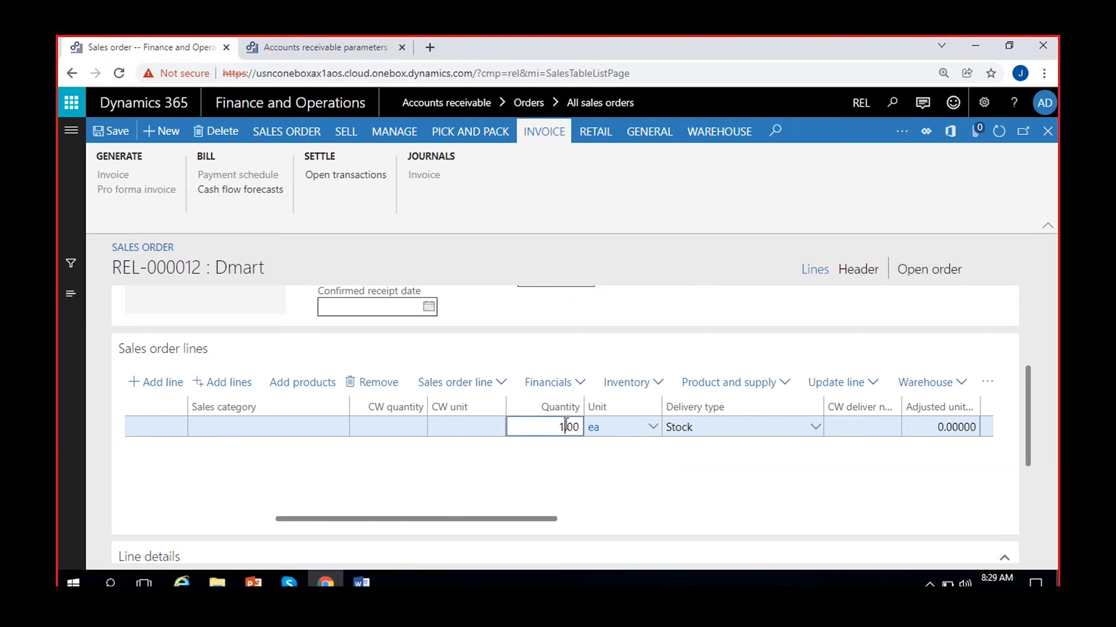
pyautogui.write('0')
pyautogui.hscroll(5, 576, 474)
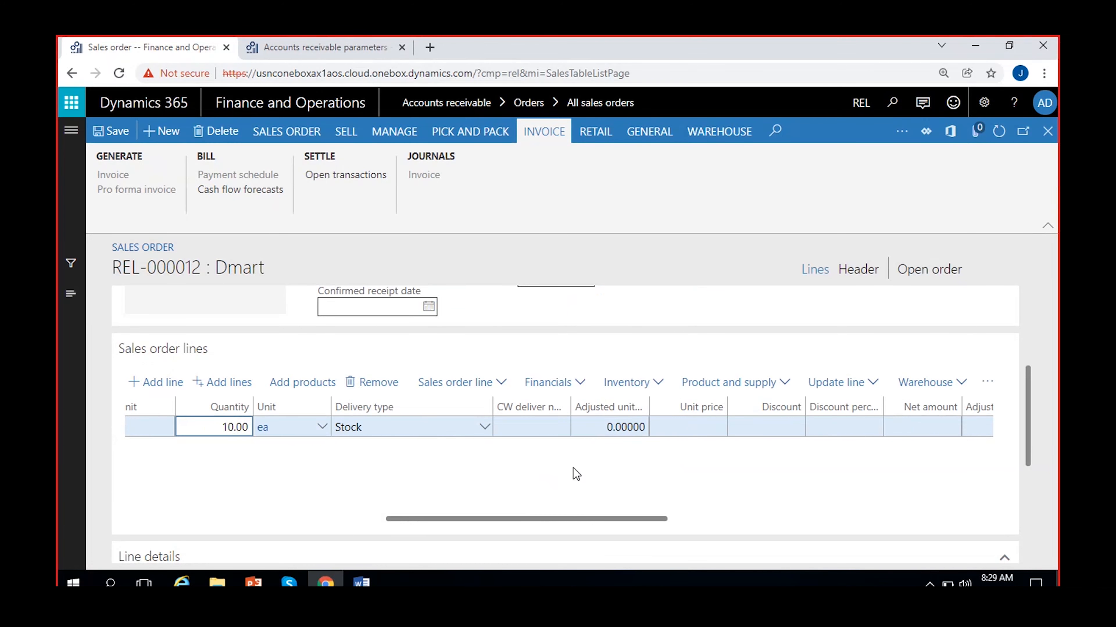
pyautogui.click(681, 427)
pyautogui.write('150')
pyautogui.click(754, 476)
pyautogui.click(114, 123)
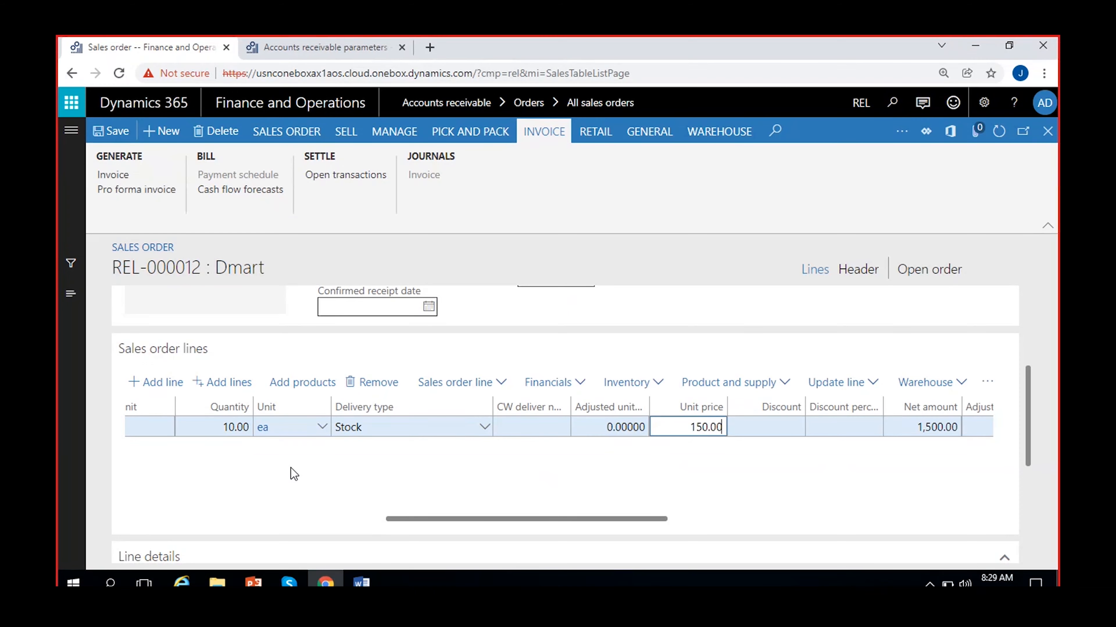
# Step: Confirm the sales order, posting the confirmation without printing it
pyautogui.scroll(5, 1029, 416)
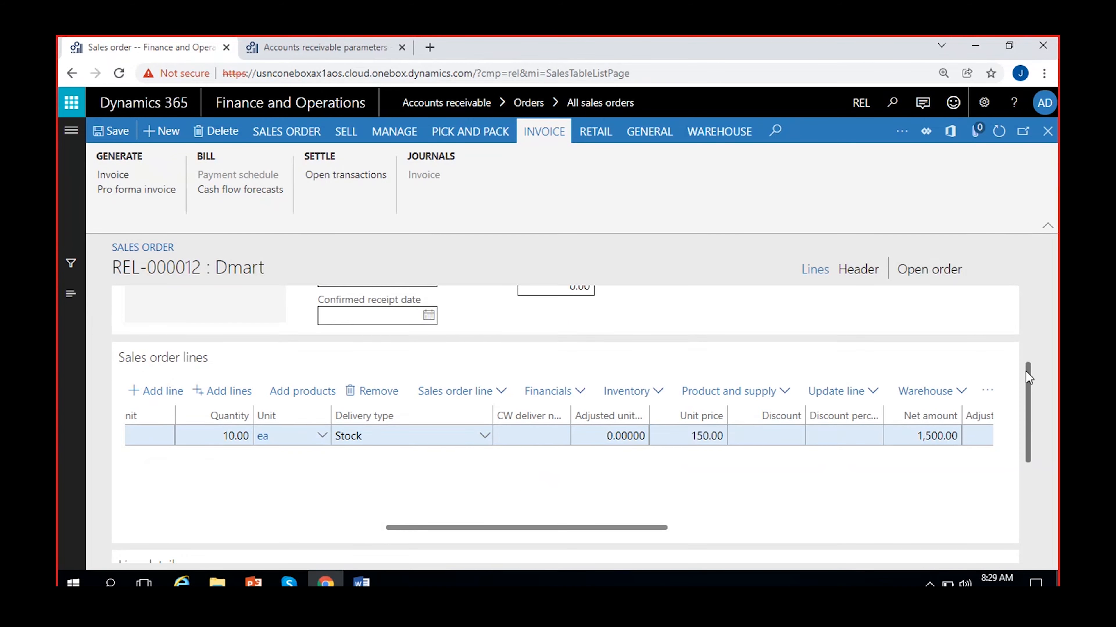
pyautogui.click(346, 131)
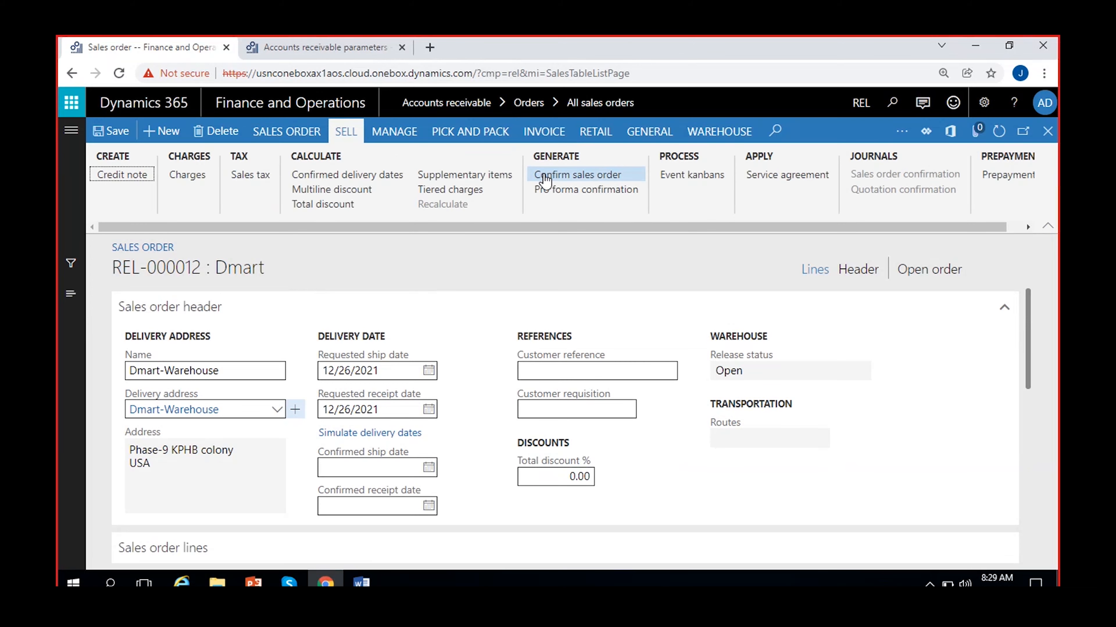
pyautogui.click(601, 176)
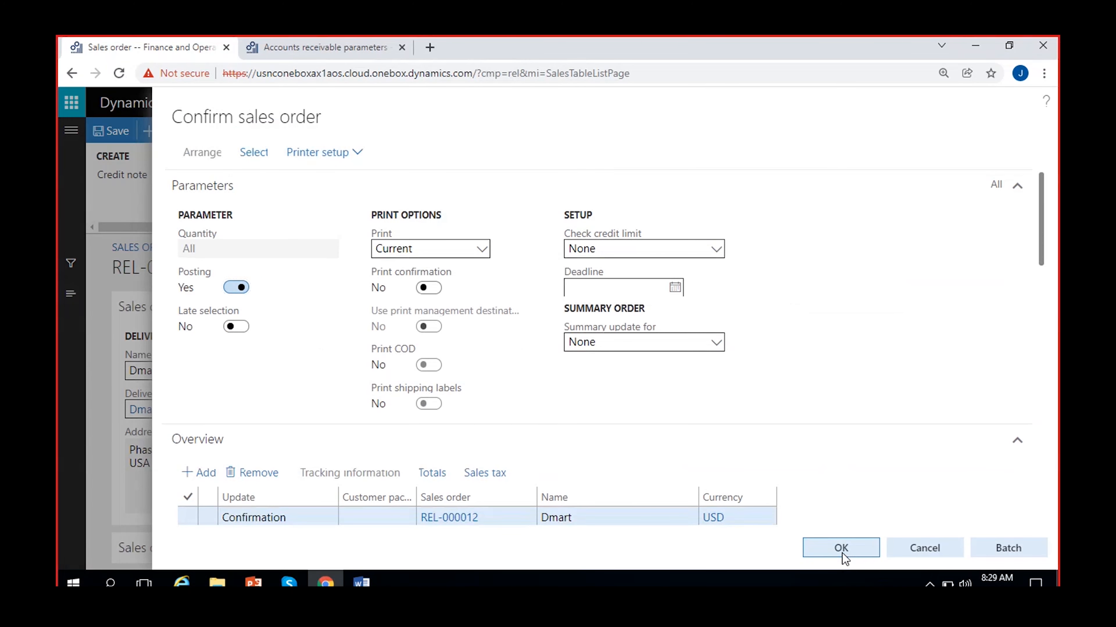
pyautogui.click(841, 550)
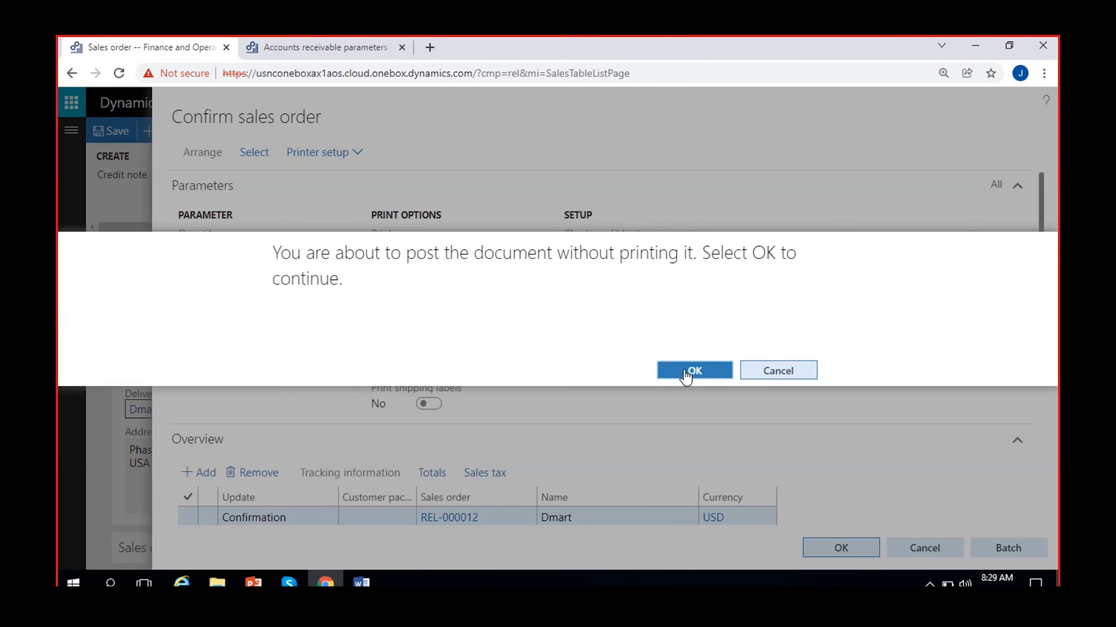
pyautogui.click(685, 371)
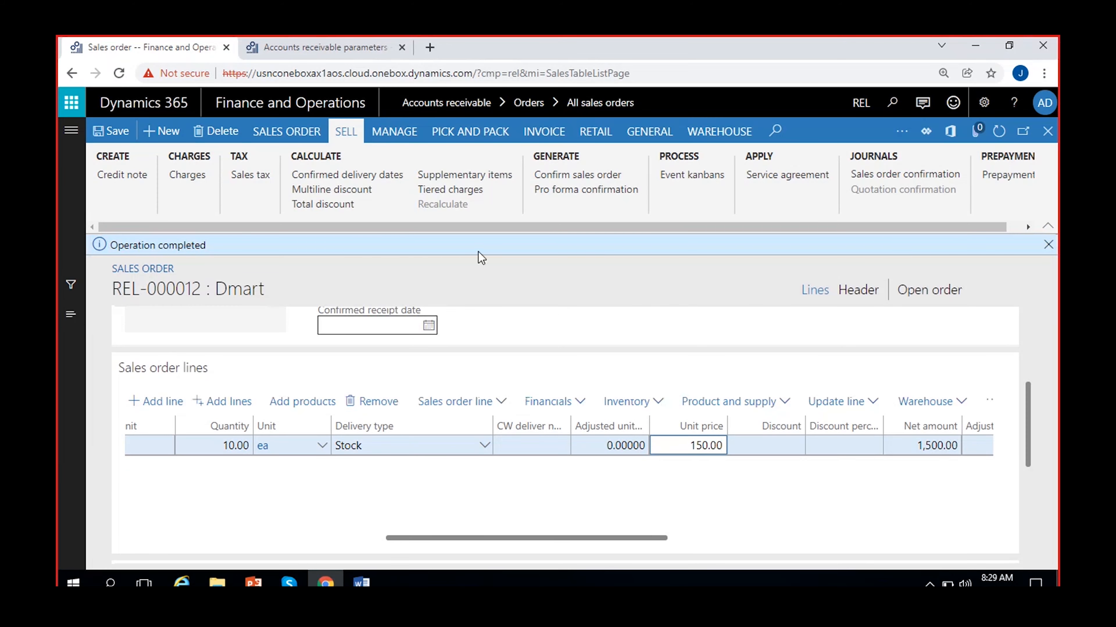
# Step: Start posting a packing slip for the sales order, declining the recommended Picked quantity, and bring up its lines
pyautogui.click(465, 137)
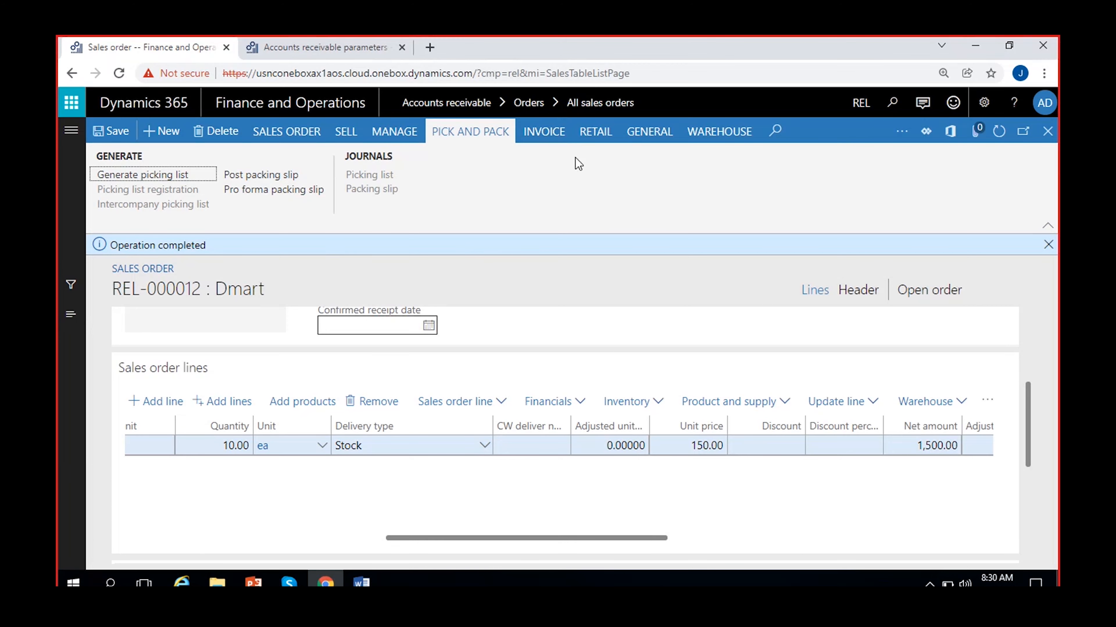
pyautogui.click(550, 134)
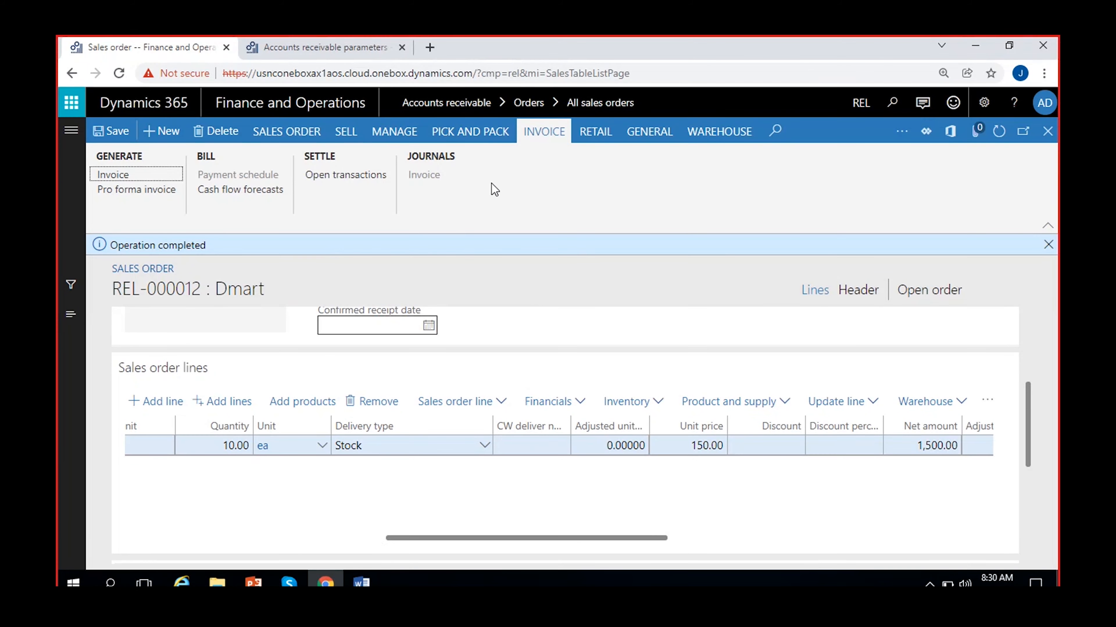
pyautogui.click(477, 139)
pyautogui.click(269, 176)
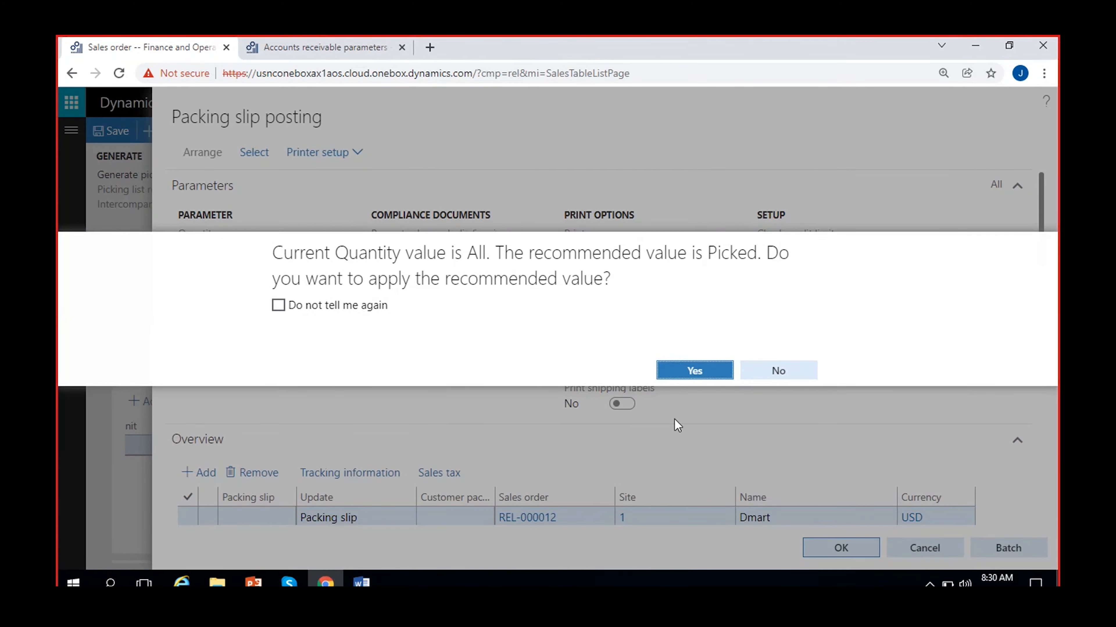
pyautogui.click(792, 378)
pyautogui.scroll(-10, 373, 441)
pyautogui.hscroll(5, 669, 521)
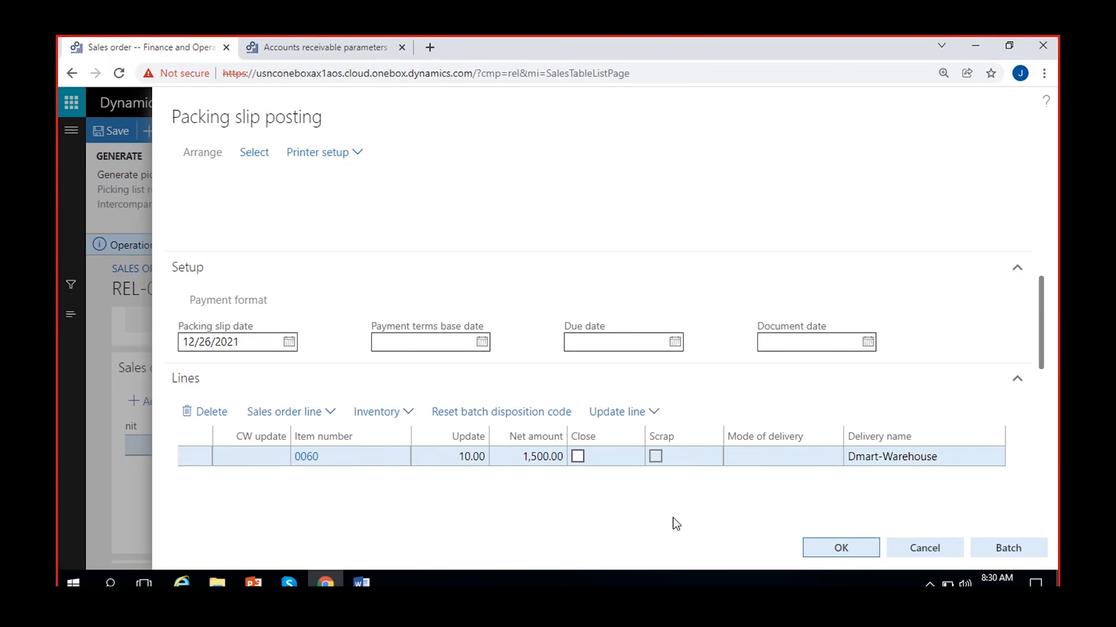
# Step: Set the Cricket Ball update quantity to 5 and the packing slip date to 12/27/2021, and post the packing slip without printing it
pyautogui.click(474, 457)
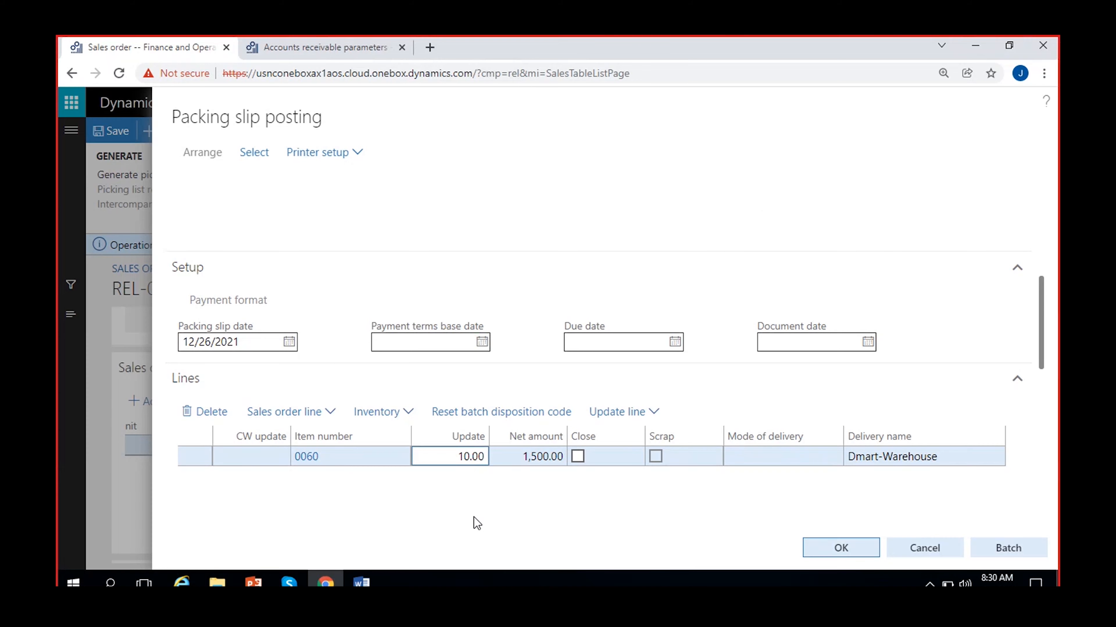
pyautogui.write('5')
pyautogui.click(289, 341)
pyautogui.click(225, 514)
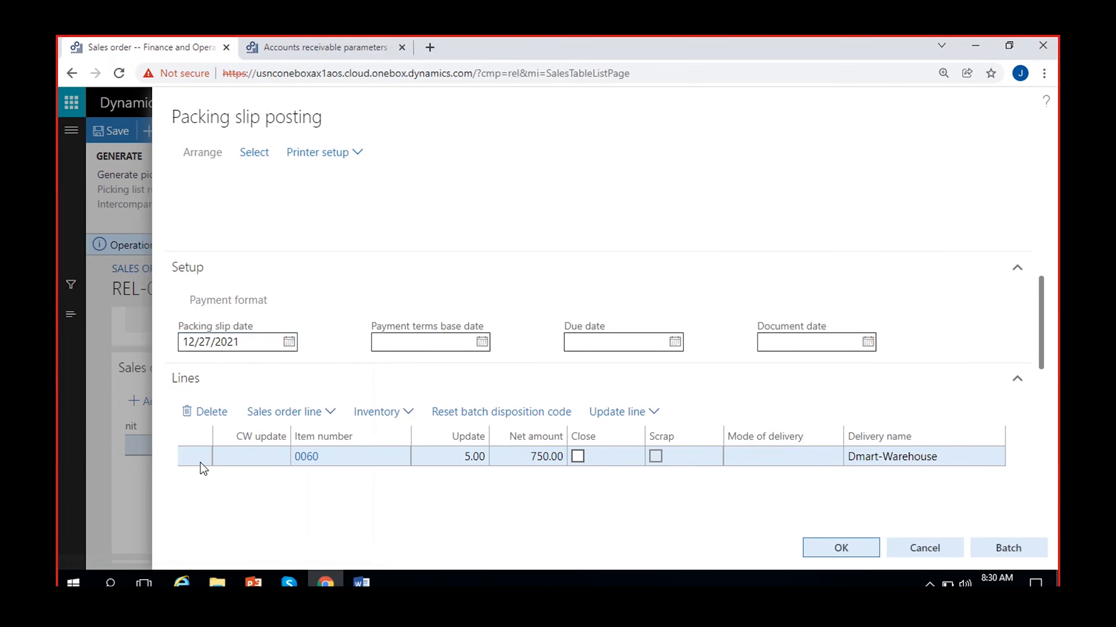
pyautogui.click(855, 549)
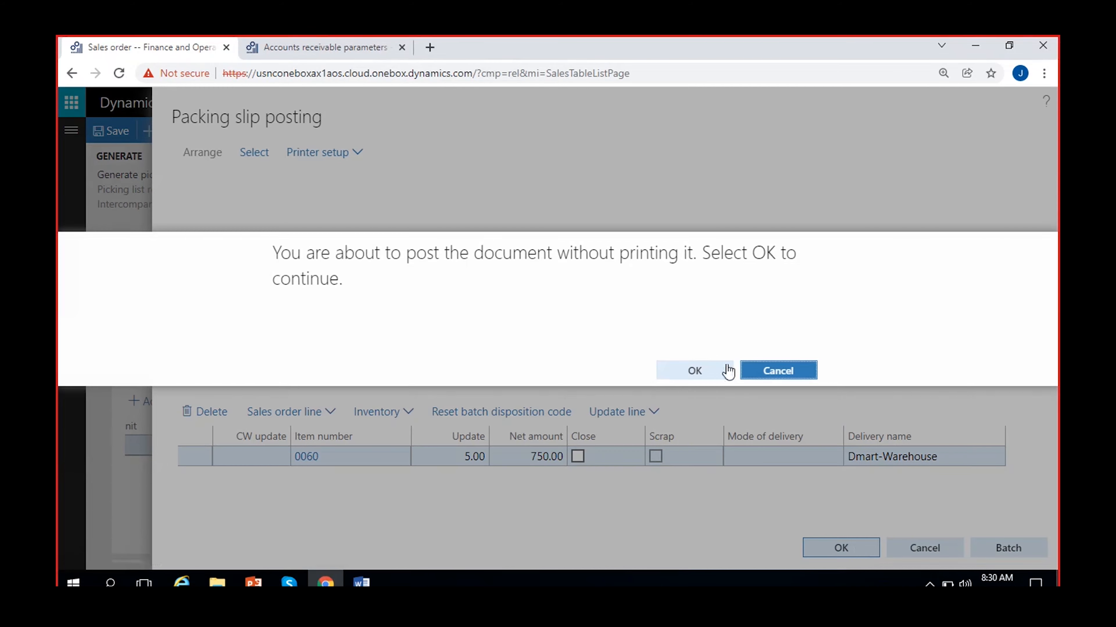
pyautogui.click(694, 371)
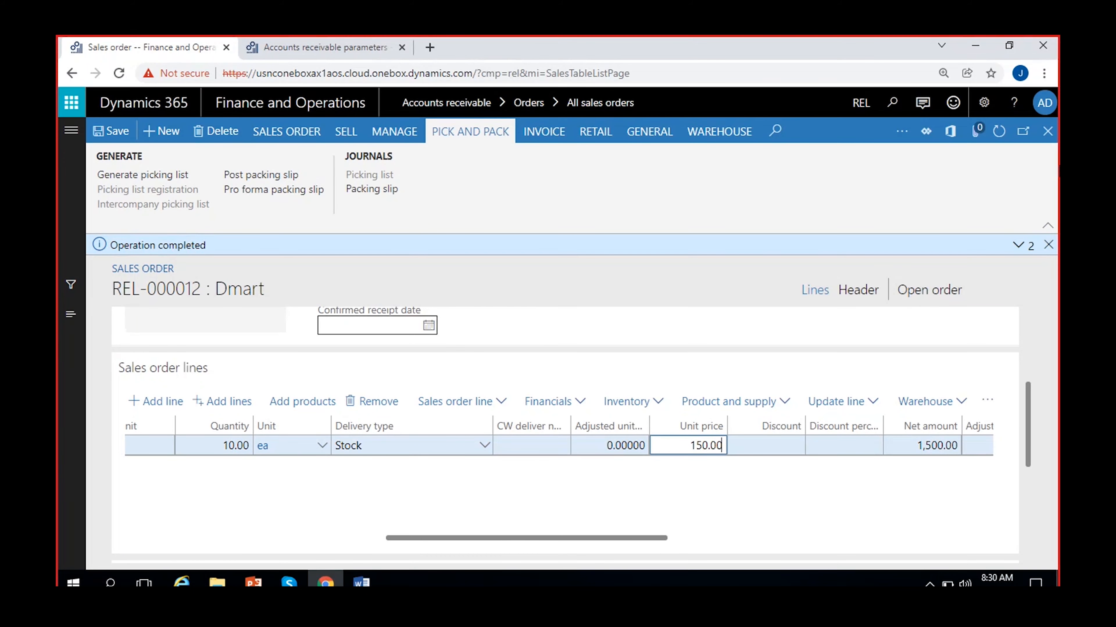
pyautogui.click(1048, 245)
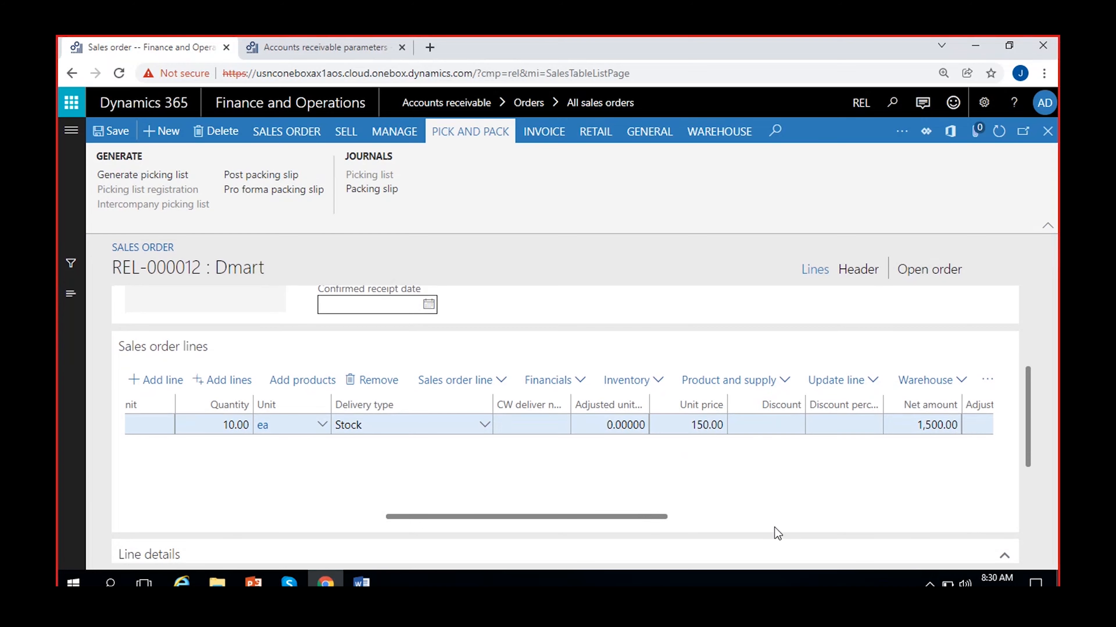
# Step: Start posting an invoice for the sales order and check its parameters and packing slip overview
pyautogui.click(544, 134)
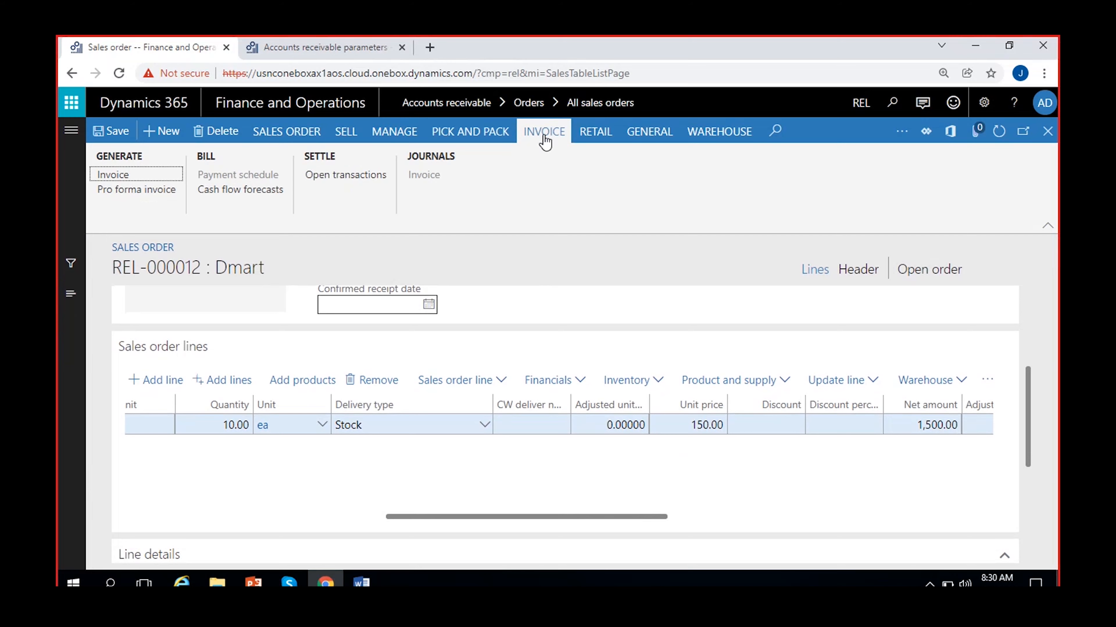
pyautogui.click(118, 176)
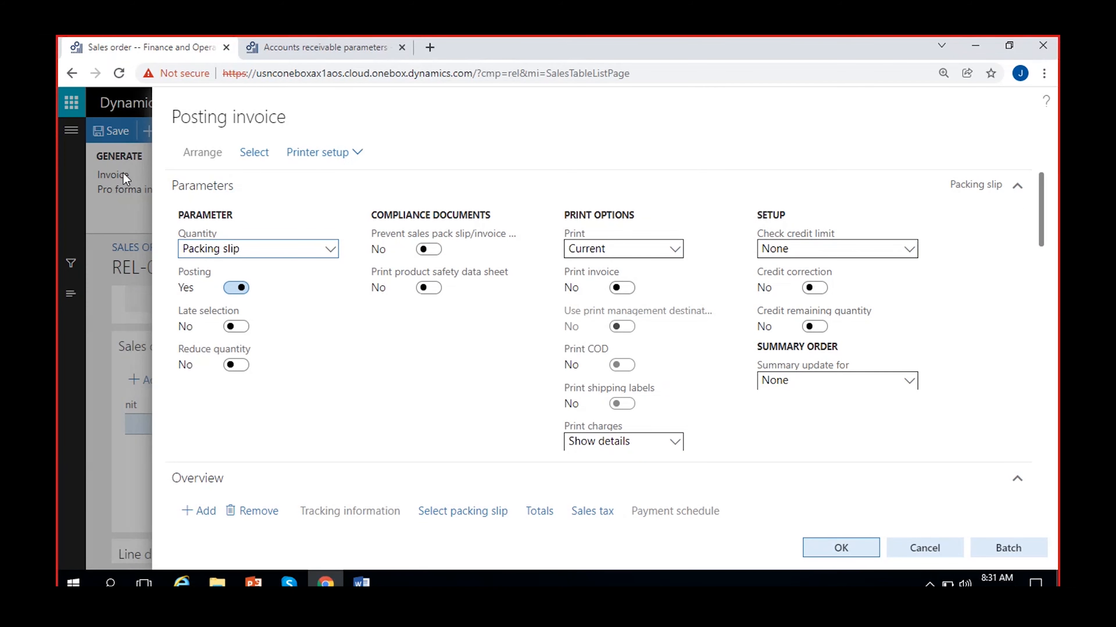
pyautogui.scroll(-5, 466, 335)
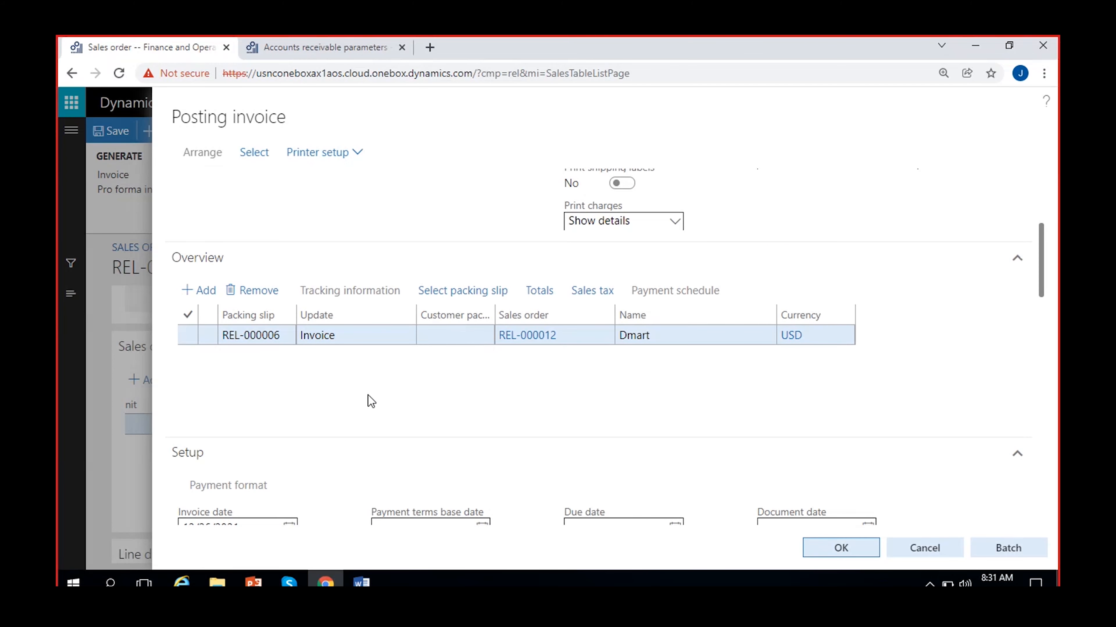
pyautogui.scroll(3, 369, 398)
pyautogui.scroll(1, 369, 401)
pyautogui.scroll(-6, 369, 401)
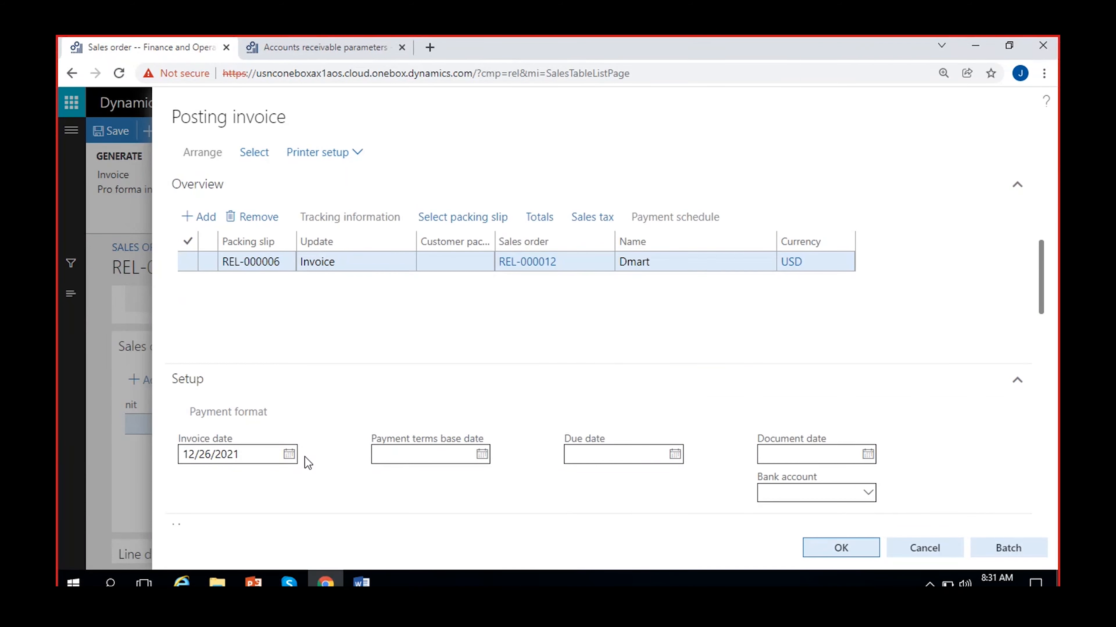
# Step: Set the invoice date to 12/29/2021, check the Cricket Ball line's quantity and amount, and post the invoice
pyautogui.click(288, 455)
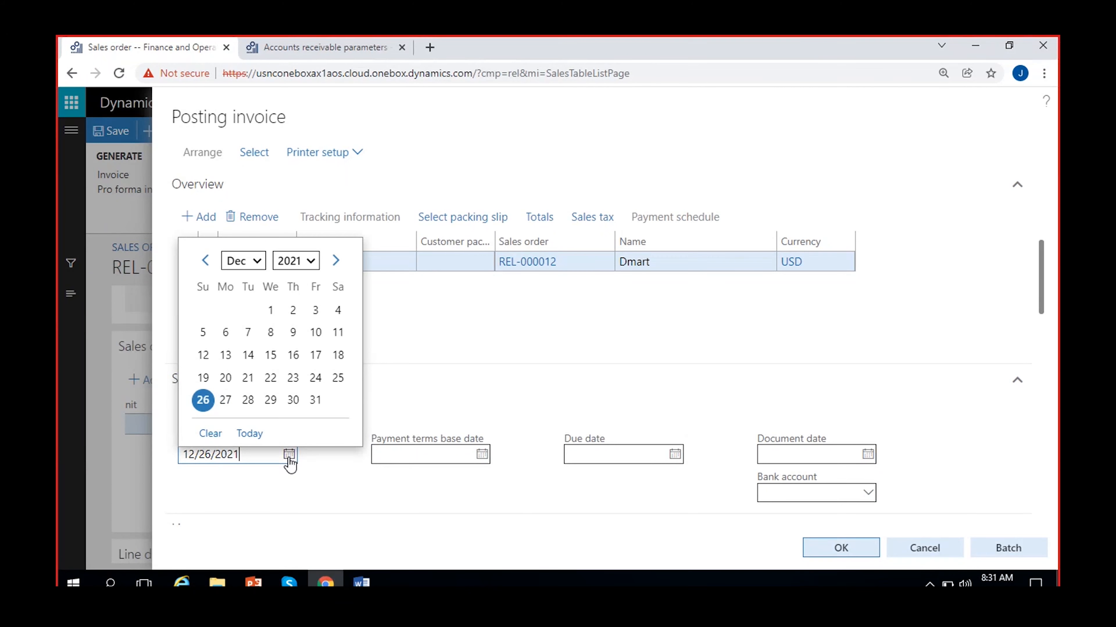
pyautogui.click(270, 400)
pyautogui.scroll(2, 338, 455)
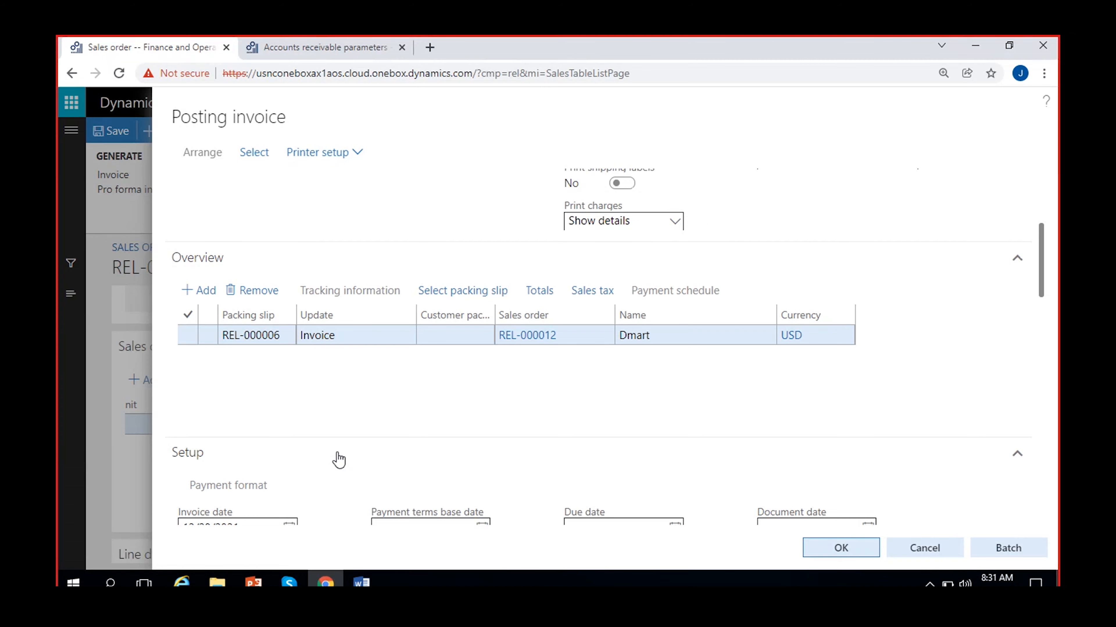
pyautogui.scroll(-6, 339, 459)
pyautogui.hscroll(3, 441, 518)
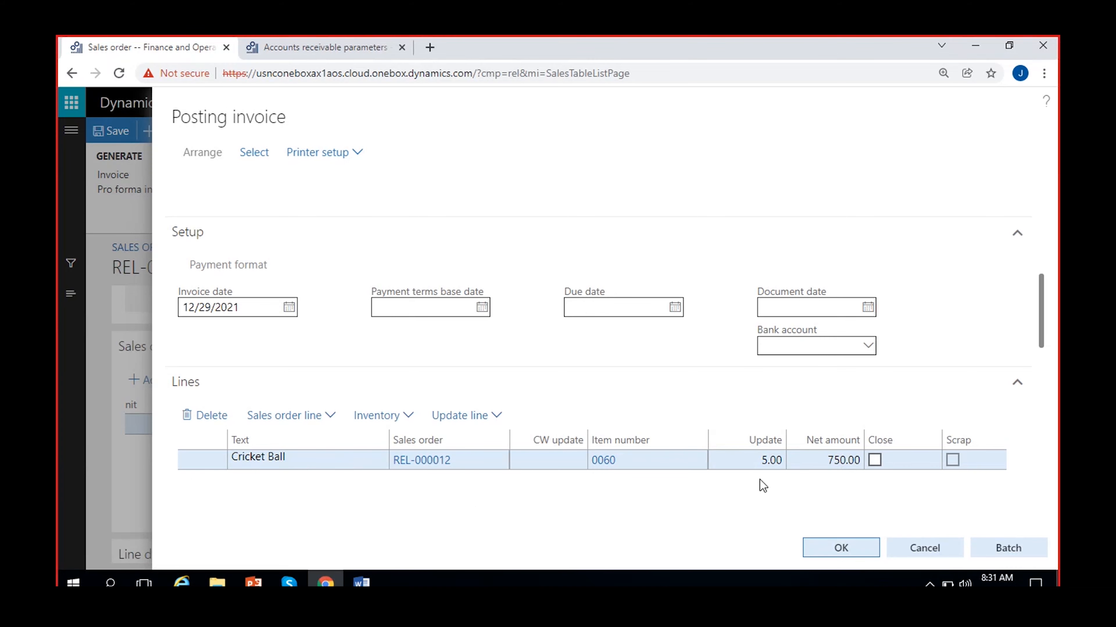
pyautogui.hscroll(3, 746, 503)
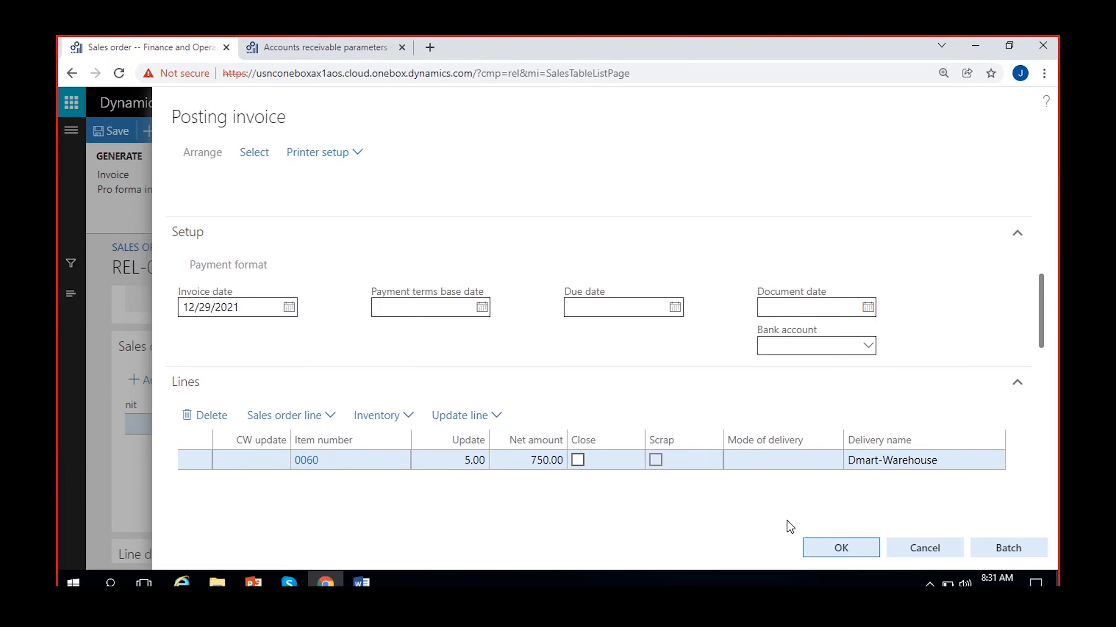
pyautogui.click(843, 548)
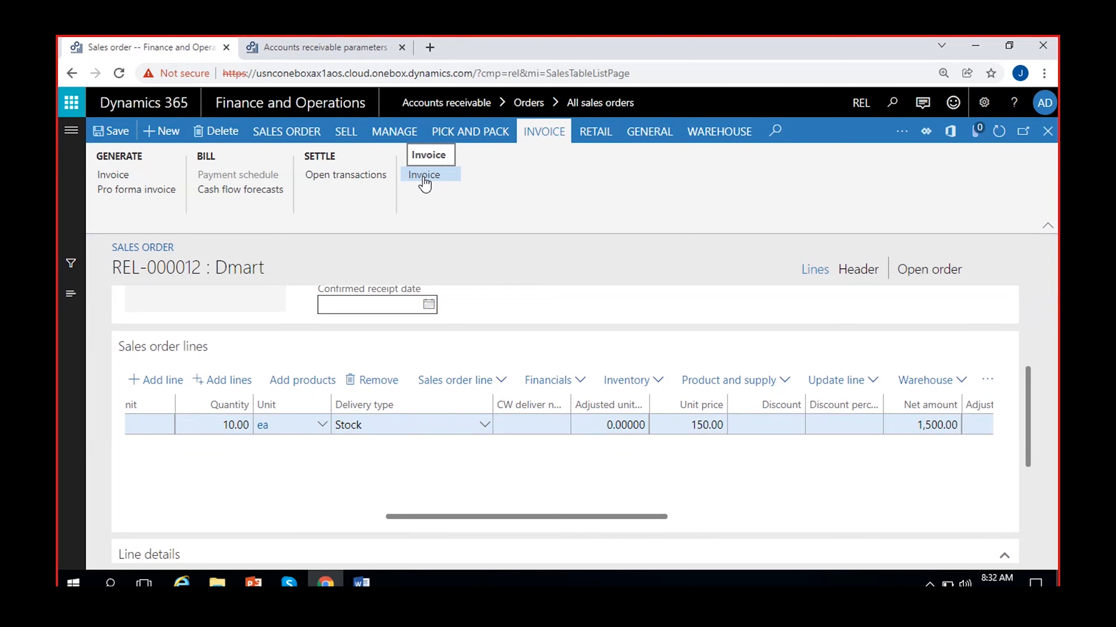
# Step: Open the order's invoice journal and examine the posted Dmart invoice's date, voucher and amount
pyautogui.click(422, 176)
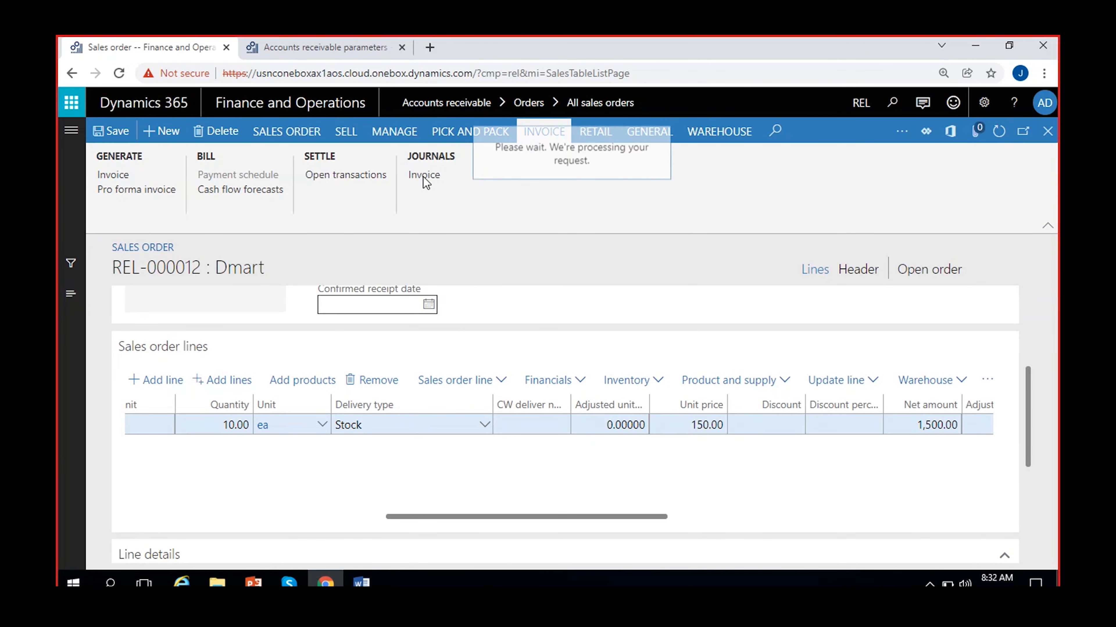
pyautogui.click(428, 315)
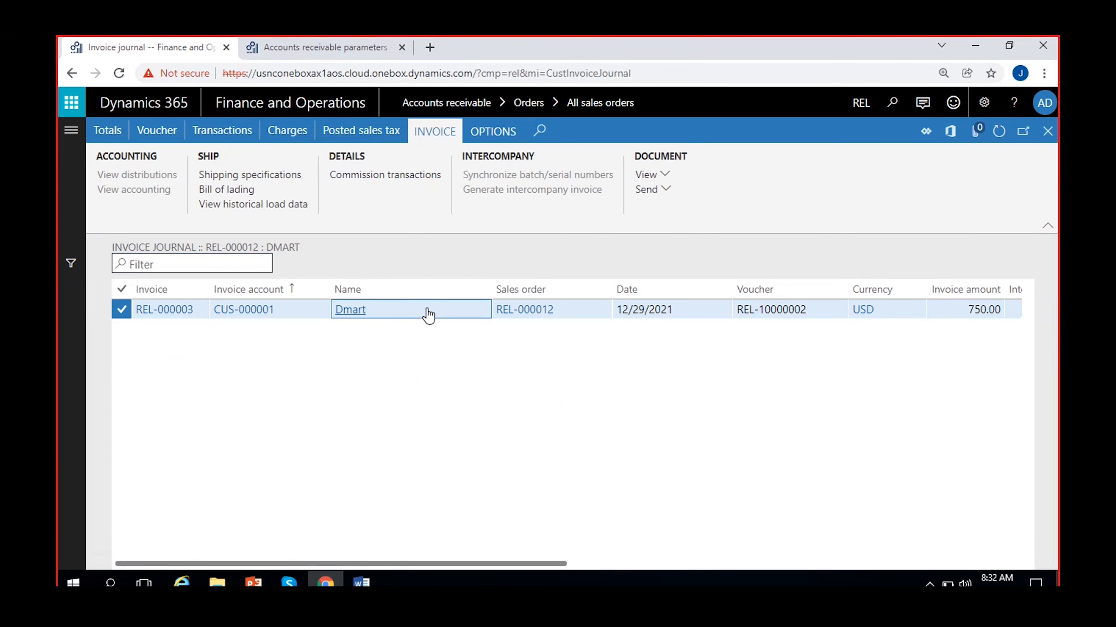
pyautogui.hscroll(5, 535, 378)
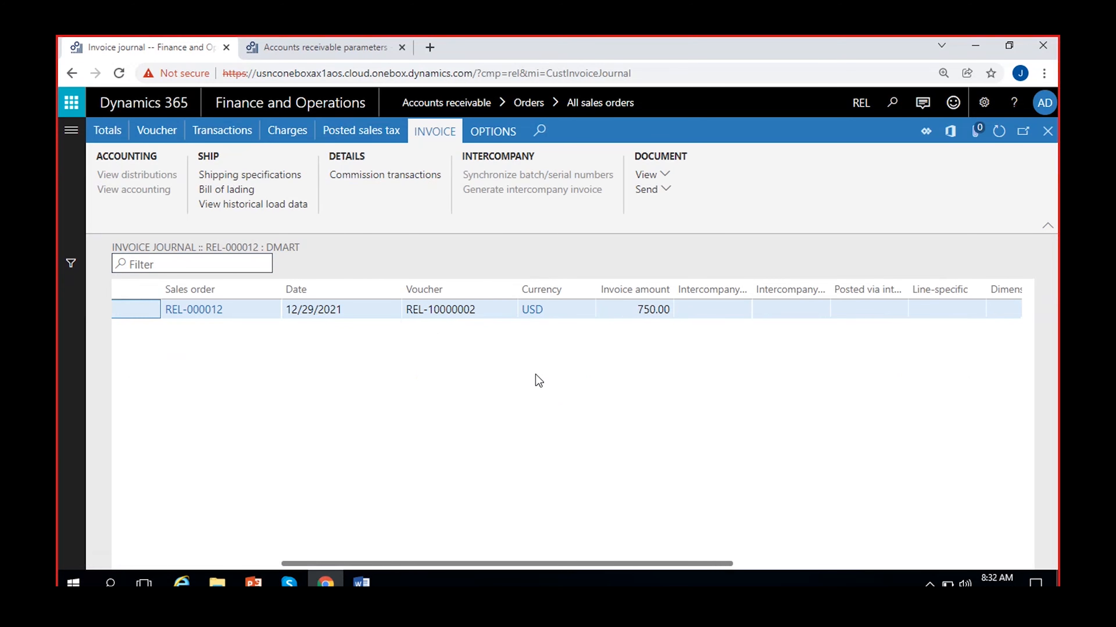
pyautogui.click(637, 308)
pyautogui.hscroll(5, 558, 398)
pyautogui.hscroll(-8, 281, 436)
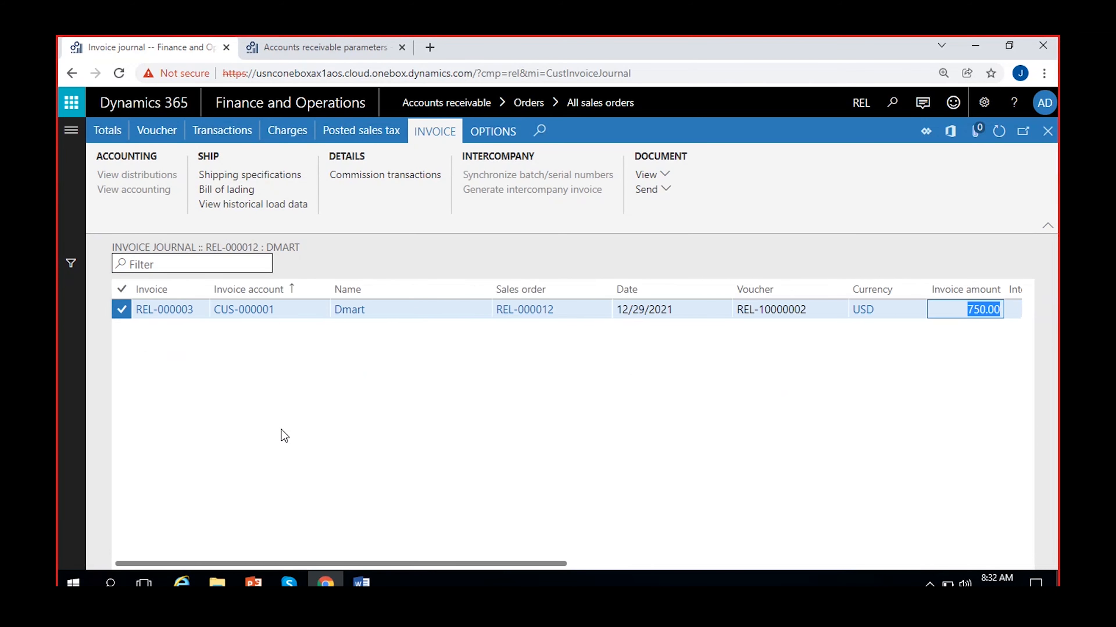
# Step: Examine the Sales revenue and Accounts receivable amounts in the invoice's voucher transactions, and return to the sales order
pyautogui.click(400, 318)
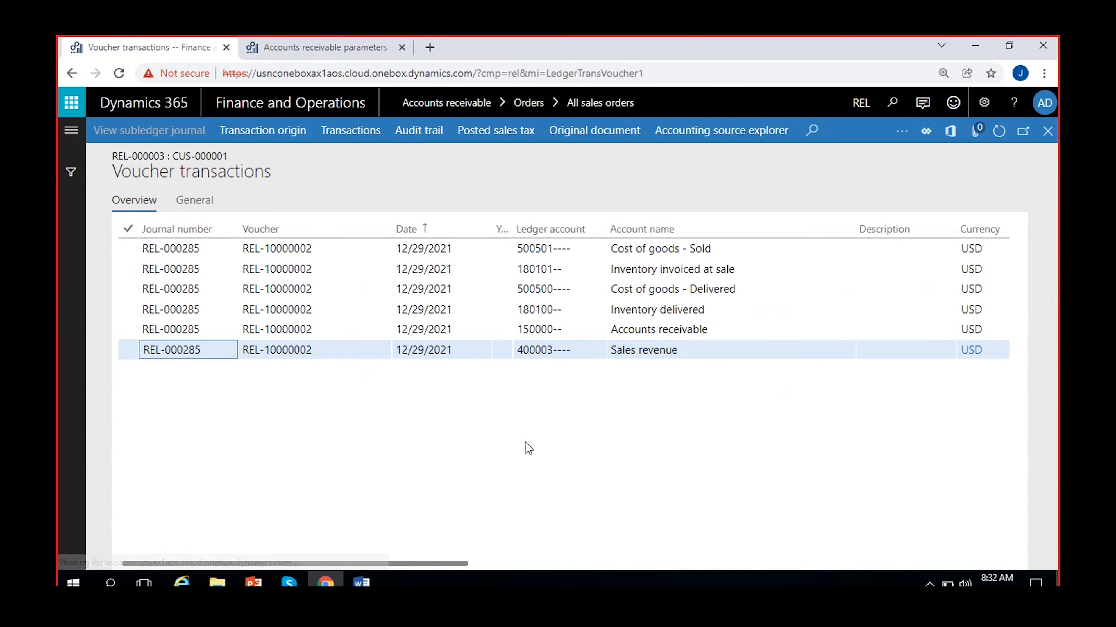
pyautogui.hscroll(3, 526, 442)
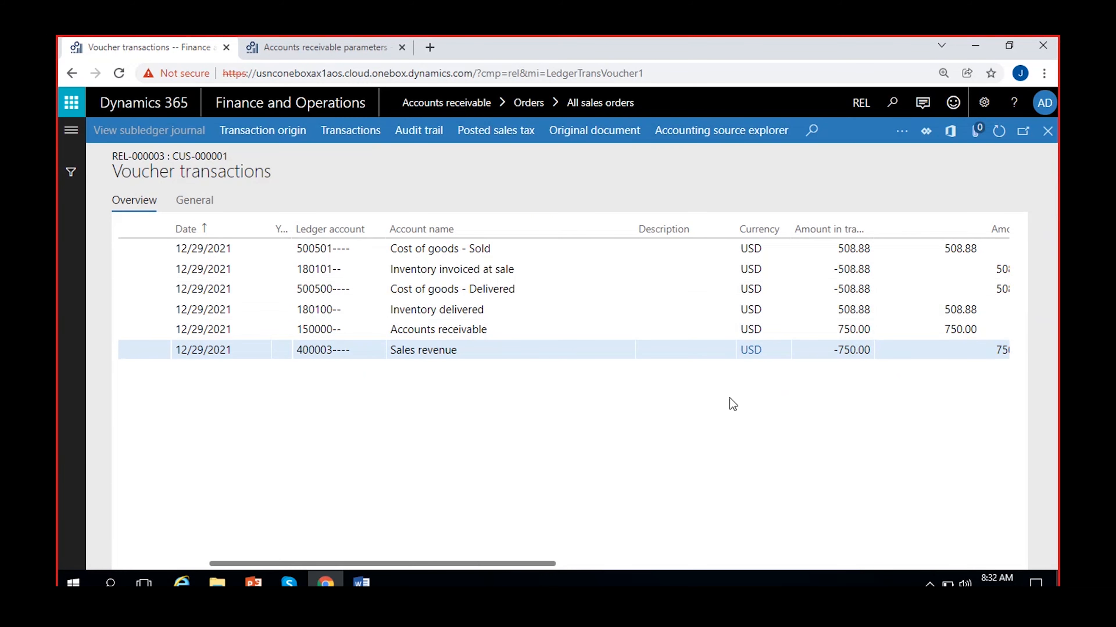
pyautogui.click(473, 351)
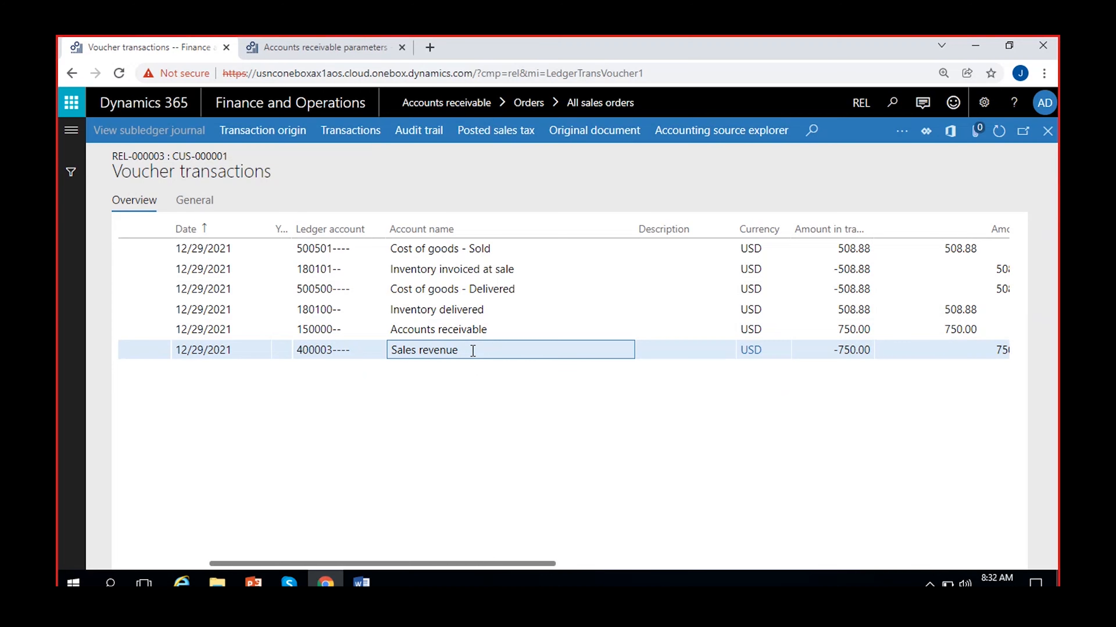
pyautogui.click(832, 350)
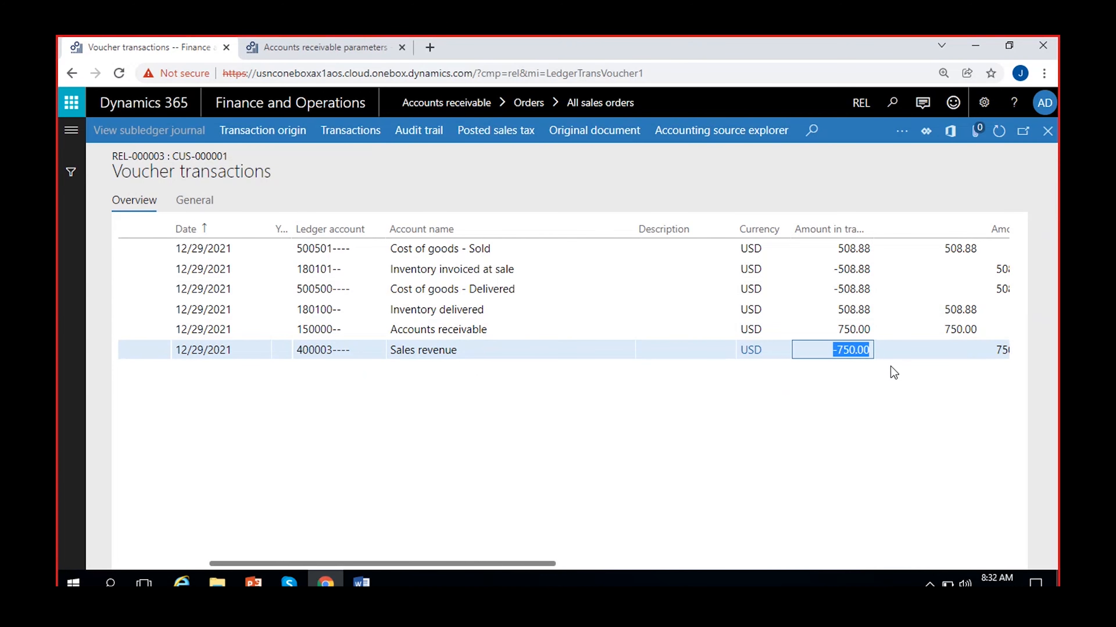
pyautogui.click(851, 327)
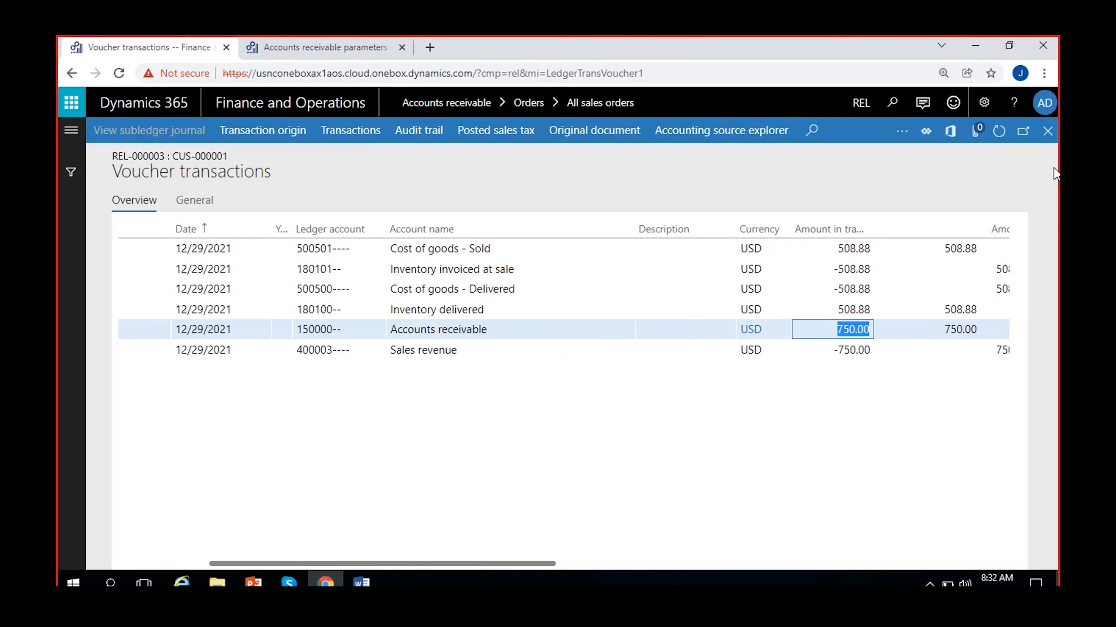
pyautogui.click(1047, 131)
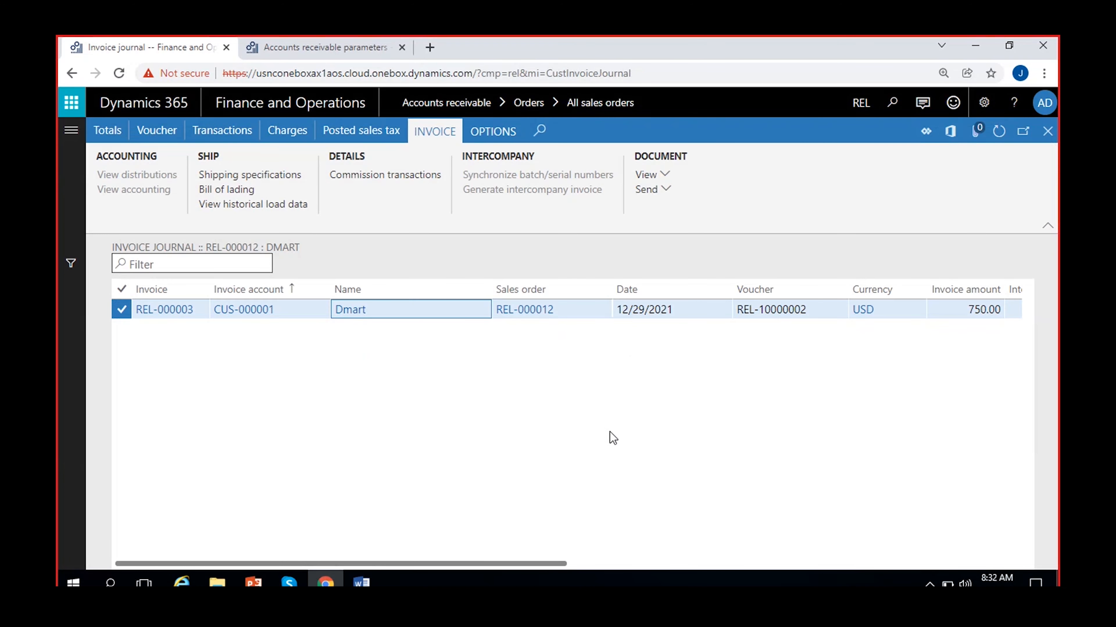
pyautogui.click(1053, 133)
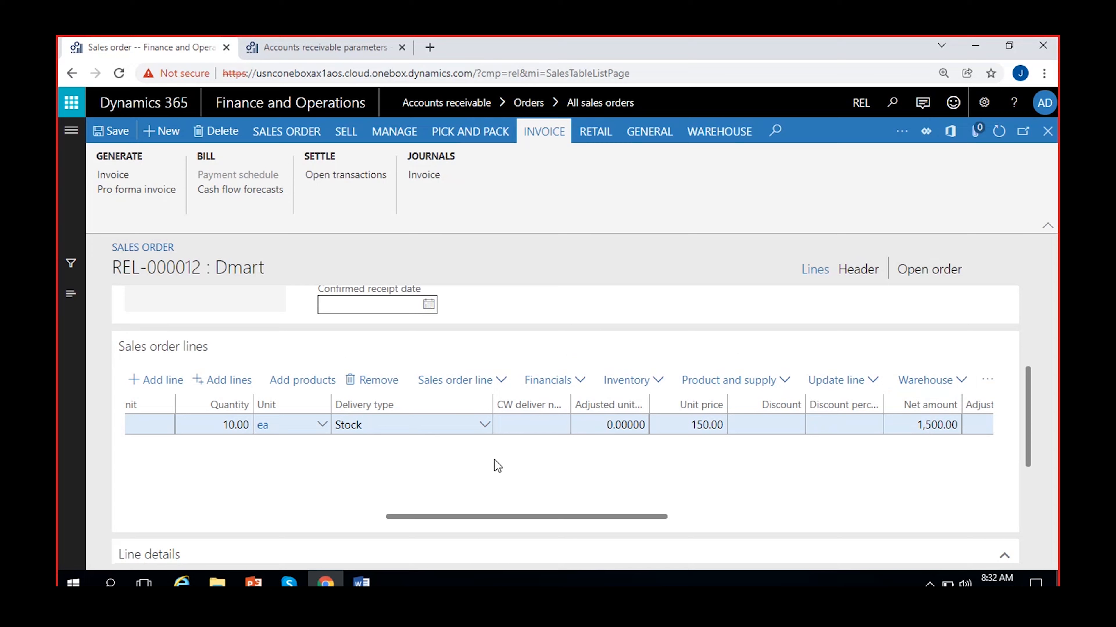
# Step: Start posting the sales order's packing slip, keep Quantity set to All, and check the Cricket Ball line's update quantity and net amount
pyautogui.click(470, 132)
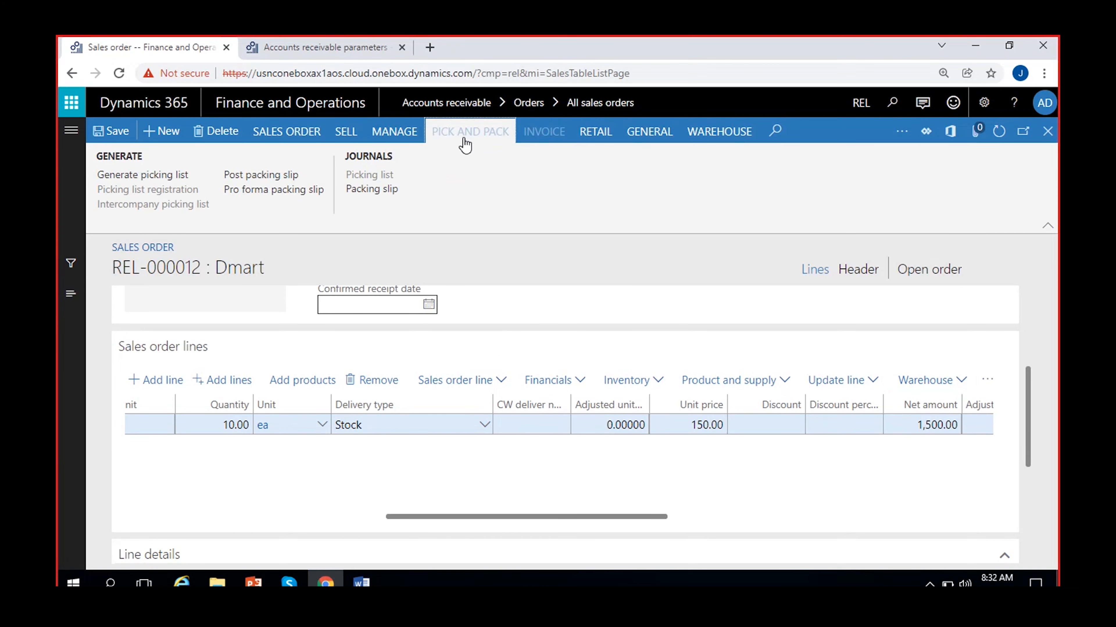
pyautogui.click(260, 175)
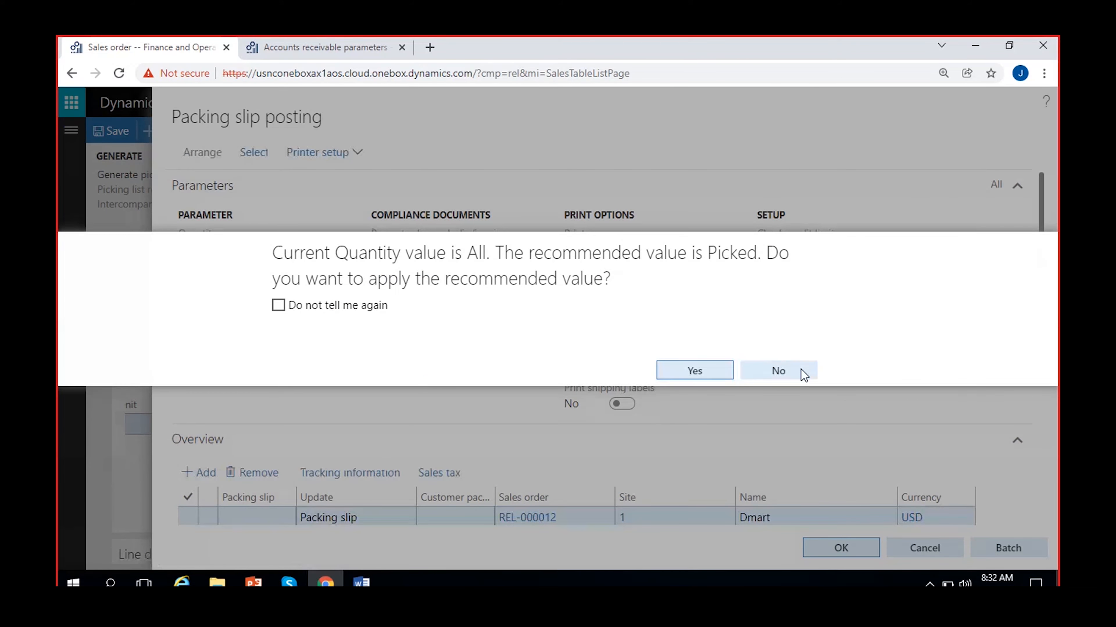
pyautogui.click(802, 371)
pyautogui.scroll(-10, 452, 369)
pyautogui.hscroll(2, 565, 457)
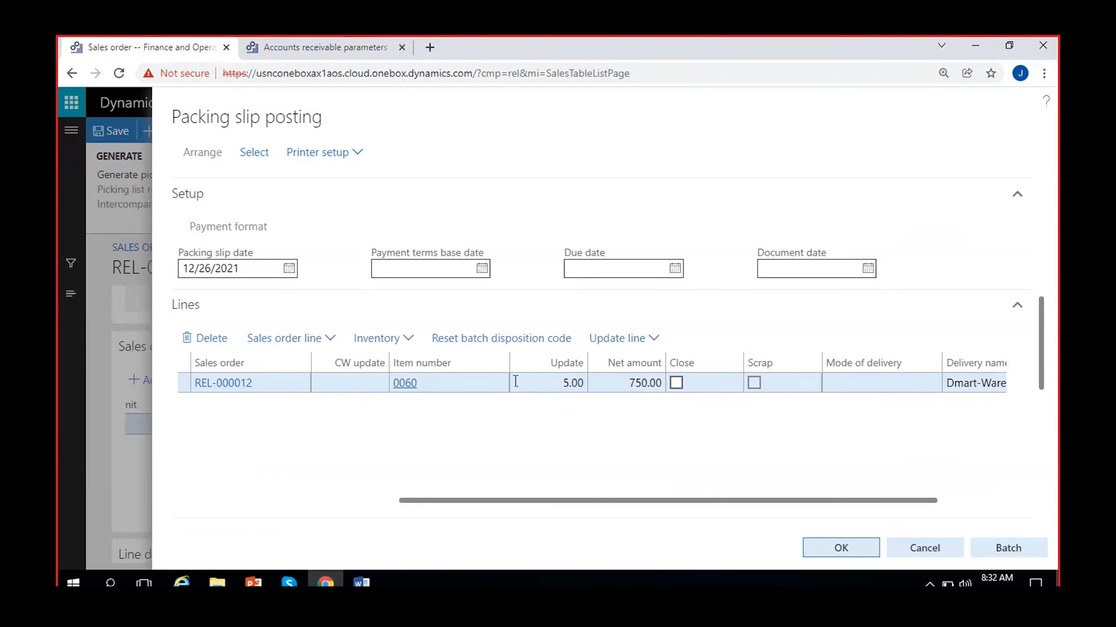
pyautogui.hscroll(-3, 401, 425)
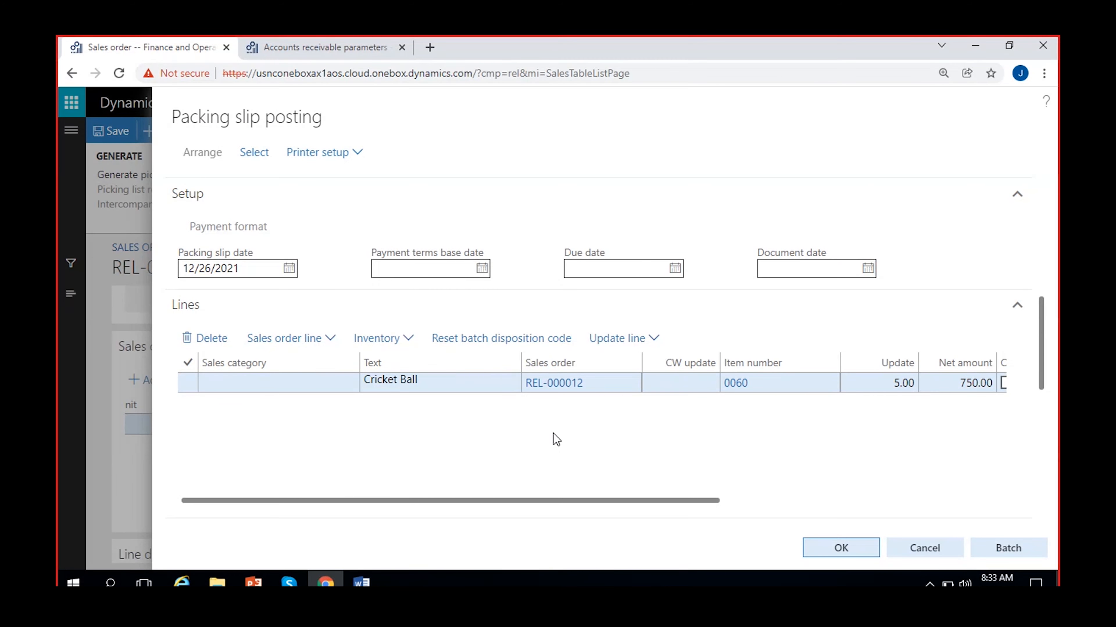
# Step: Set the packing slip date to 12/30/2021, post the packing slip without printing, and check the order's status
pyautogui.click(290, 271)
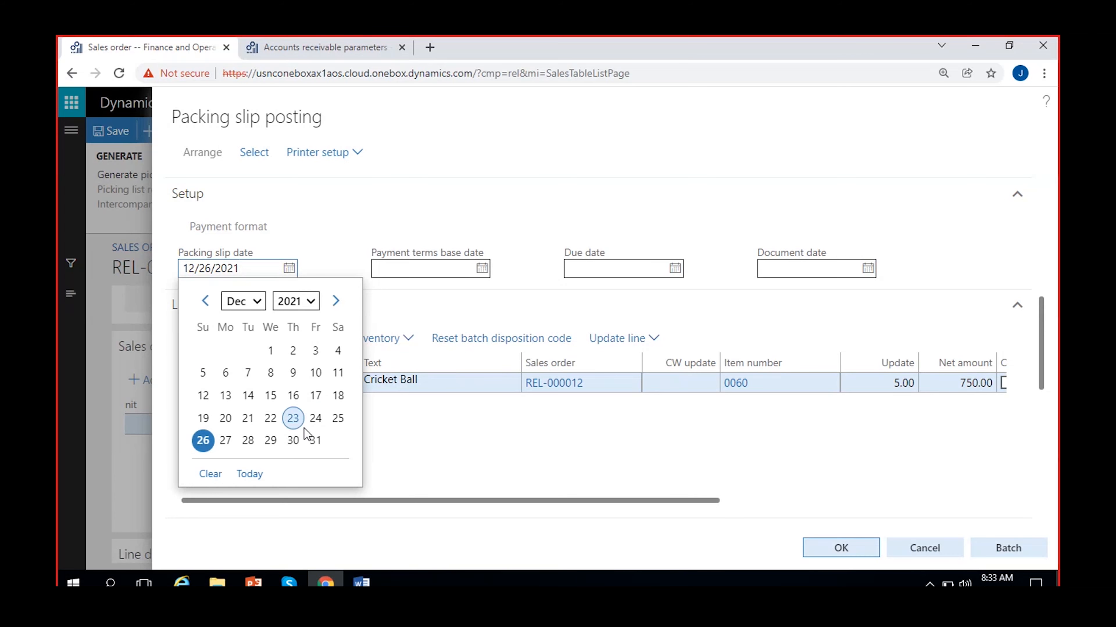
pyautogui.click(293, 441)
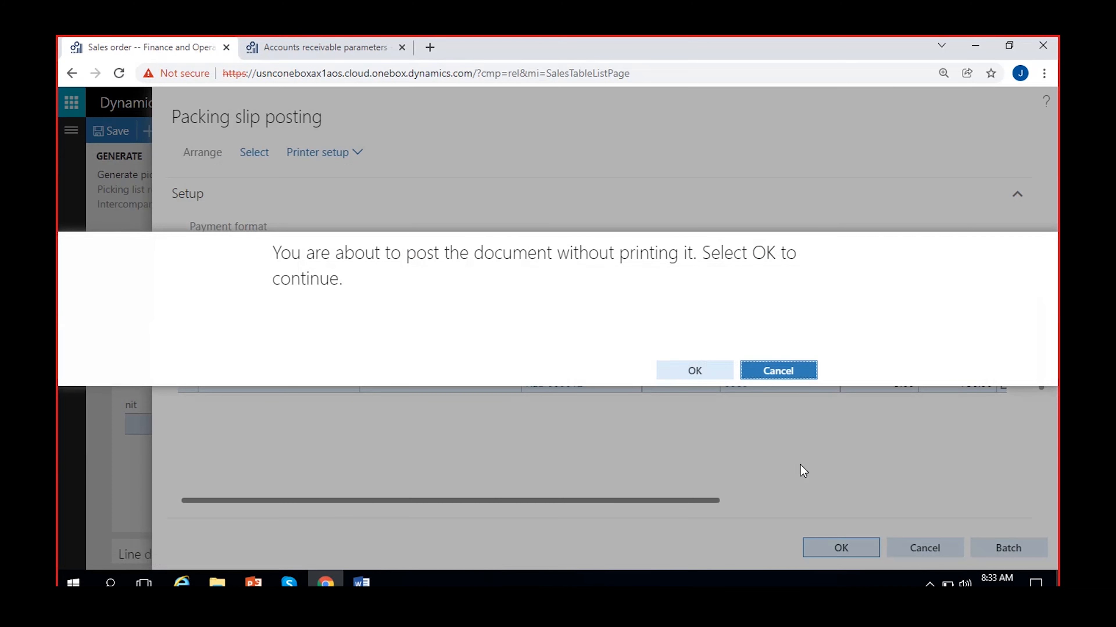
pyautogui.click(695, 371)
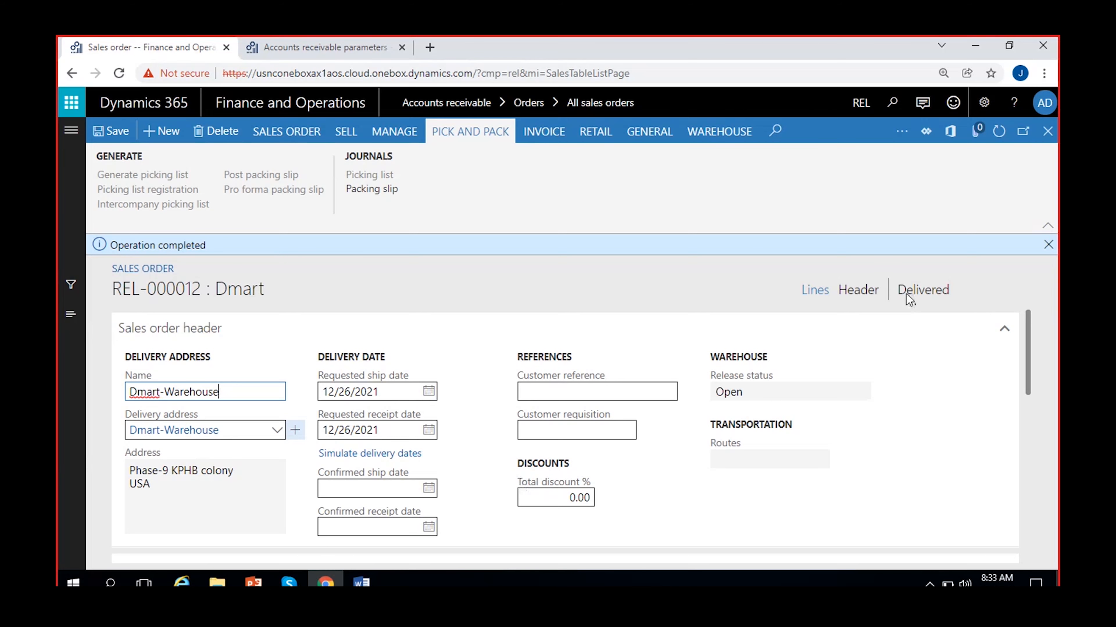
pyautogui.click(906, 294)
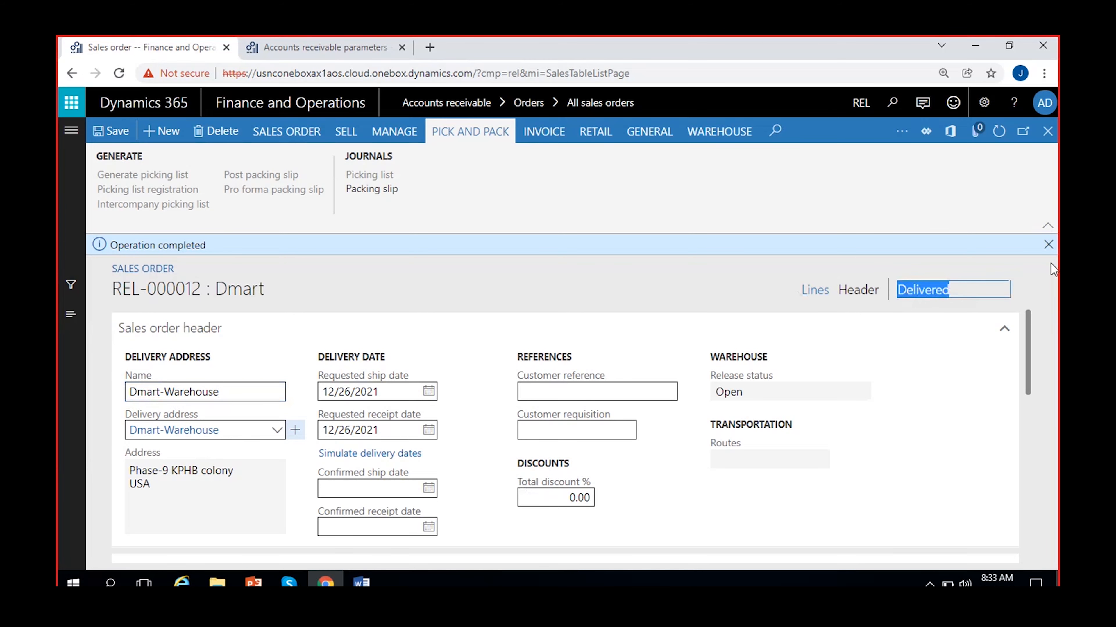
pyautogui.click(1048, 244)
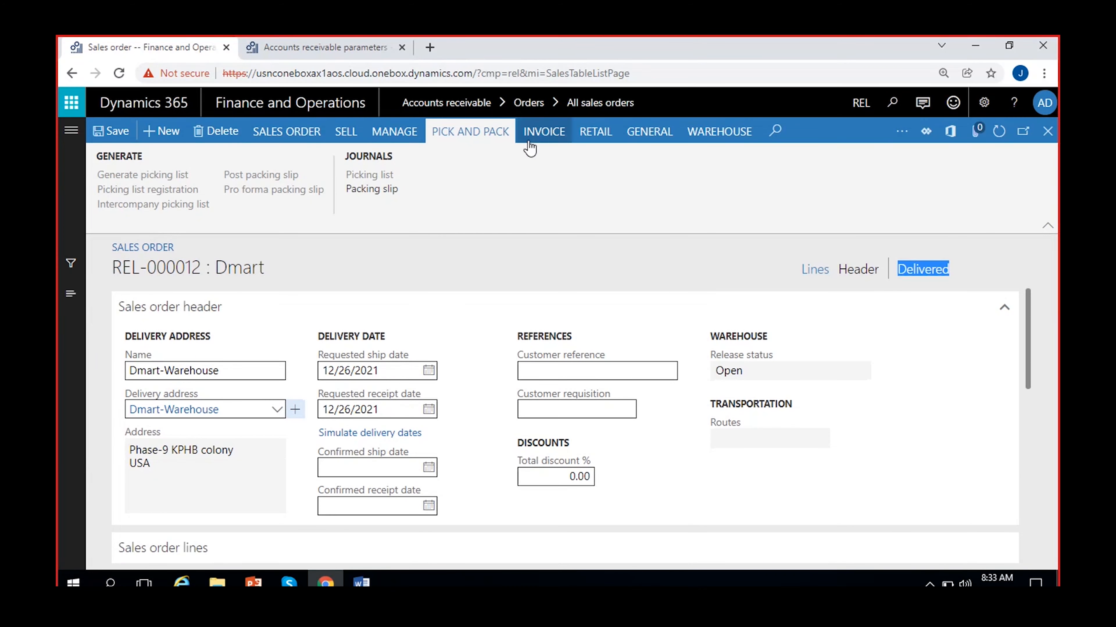
# Step: Start posting an invoice for the delivered sales order and check the Cricket Ball line's packing slip, quantity and net amount
pyautogui.click(540, 131)
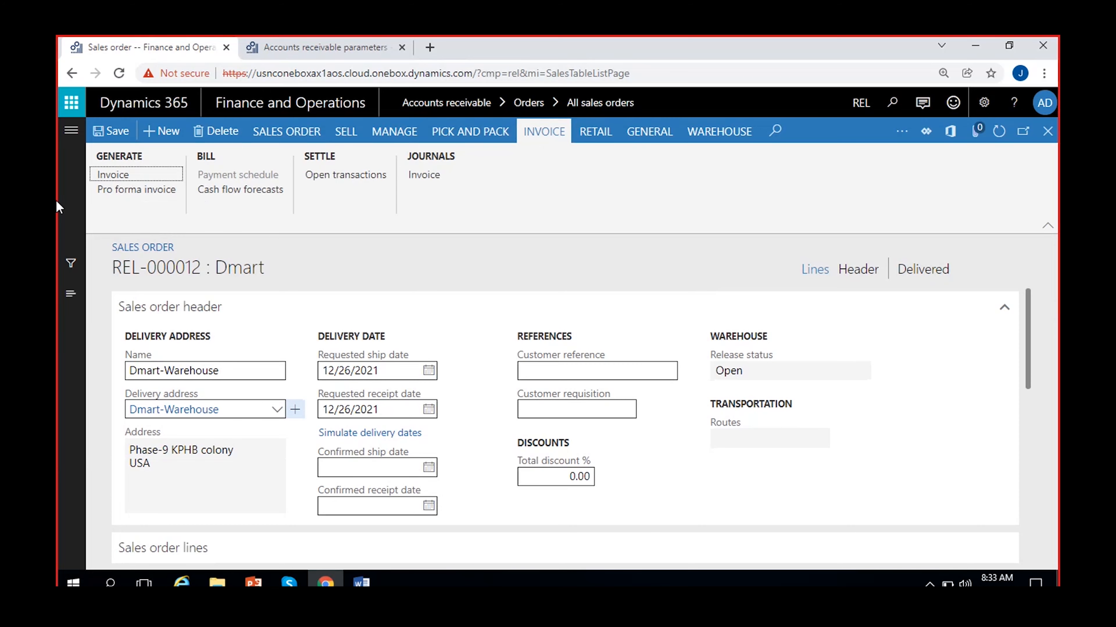
pyautogui.click(118, 175)
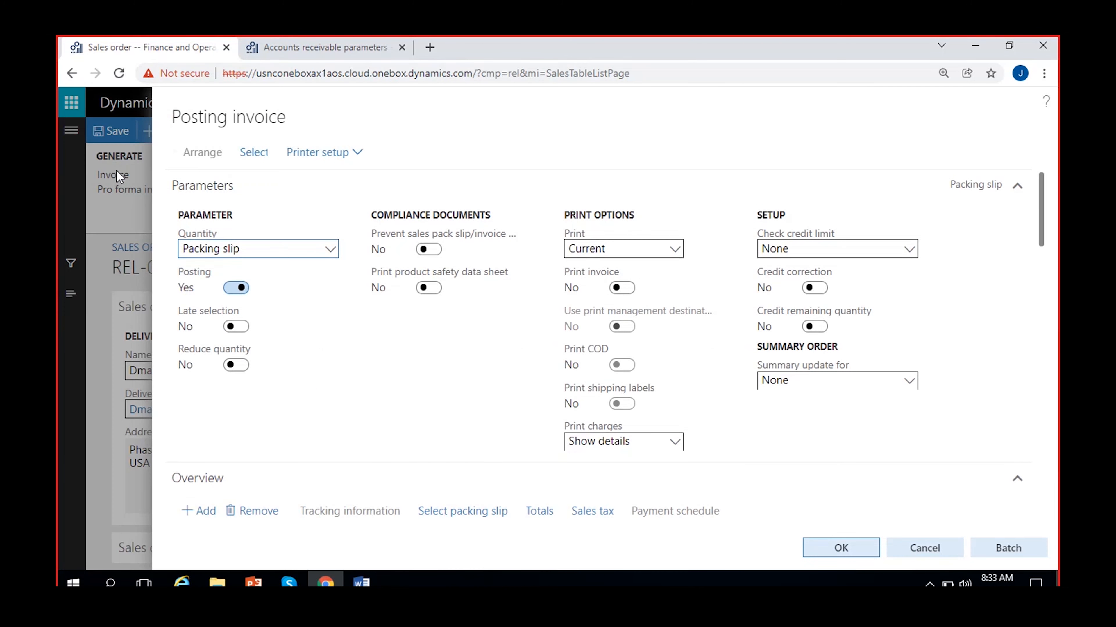
pyautogui.scroll(-10, 490, 398)
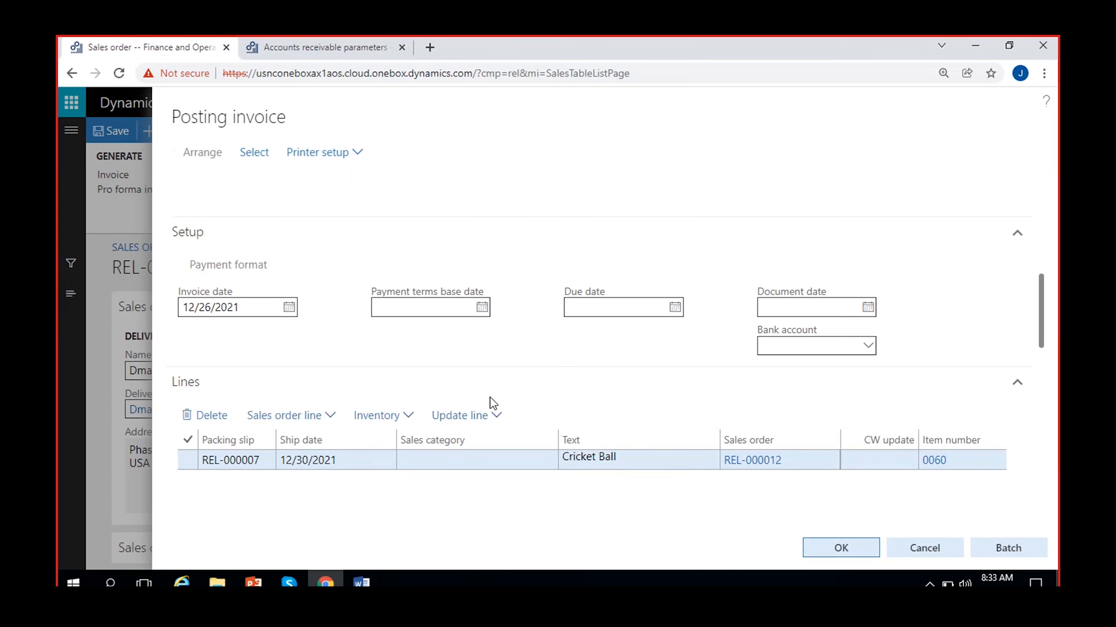
pyautogui.scroll(3, 525, 464)
pyautogui.hscroll(5, 538, 464)
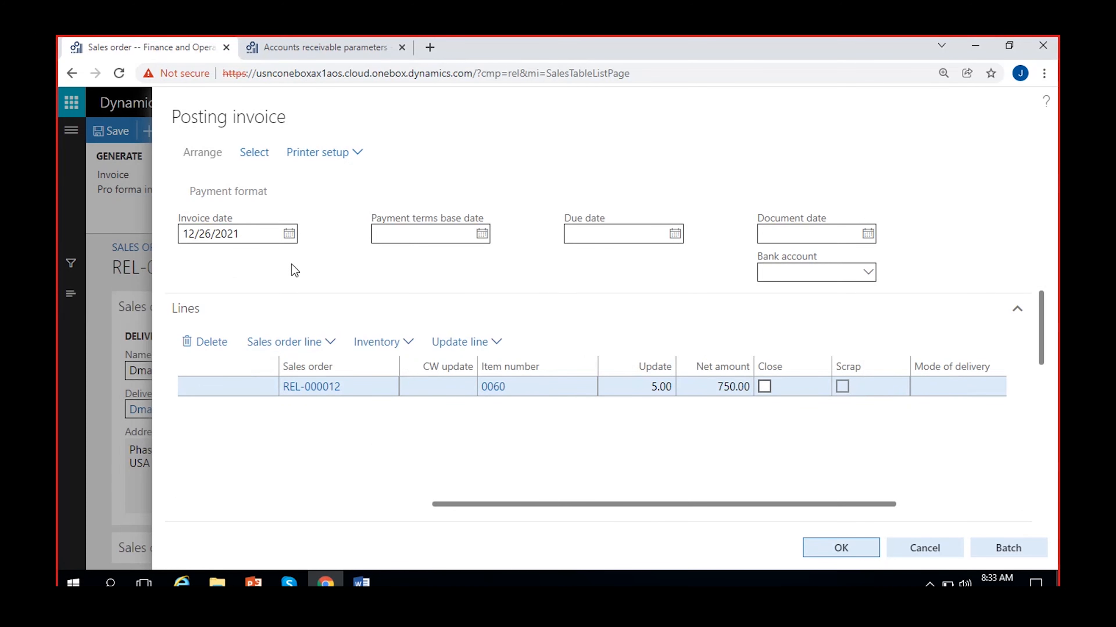
# Step: Set the invoice date to 12/31/2021, post the invoice, and check the sales order's status
pyautogui.click(289, 233)
pyautogui.click(314, 406)
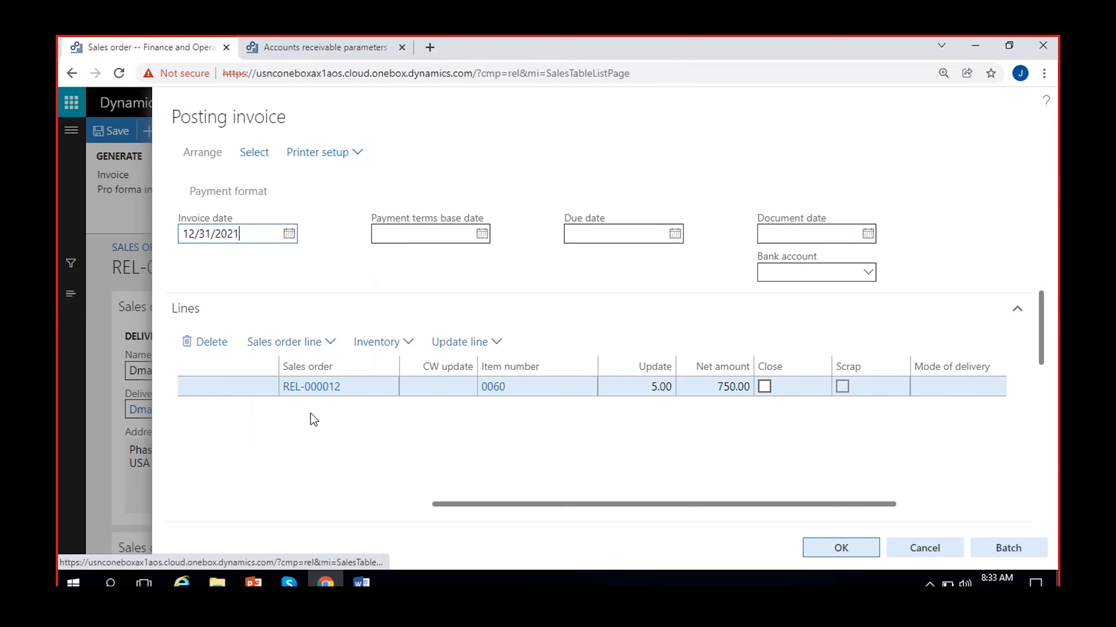
pyautogui.click(827, 550)
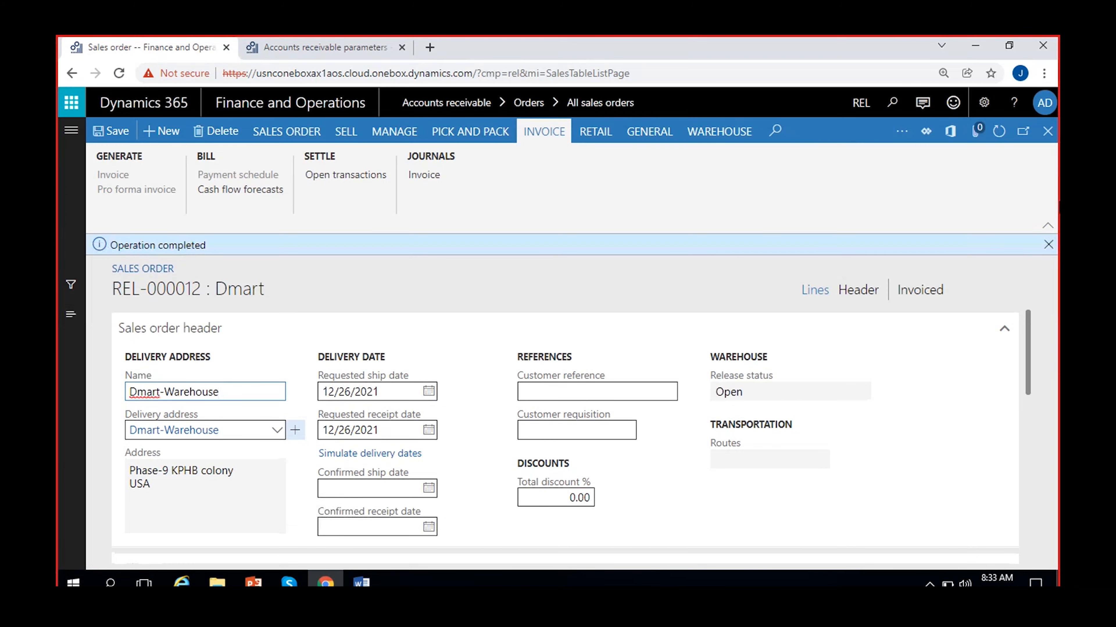
pyautogui.click(1048, 245)
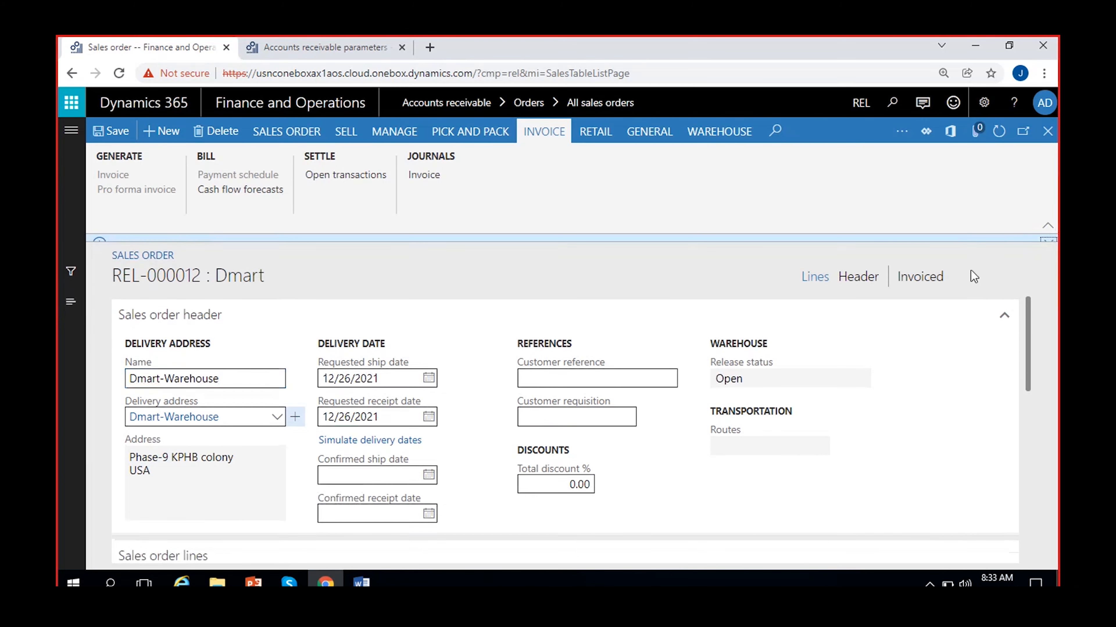
pyautogui.click(900, 272)
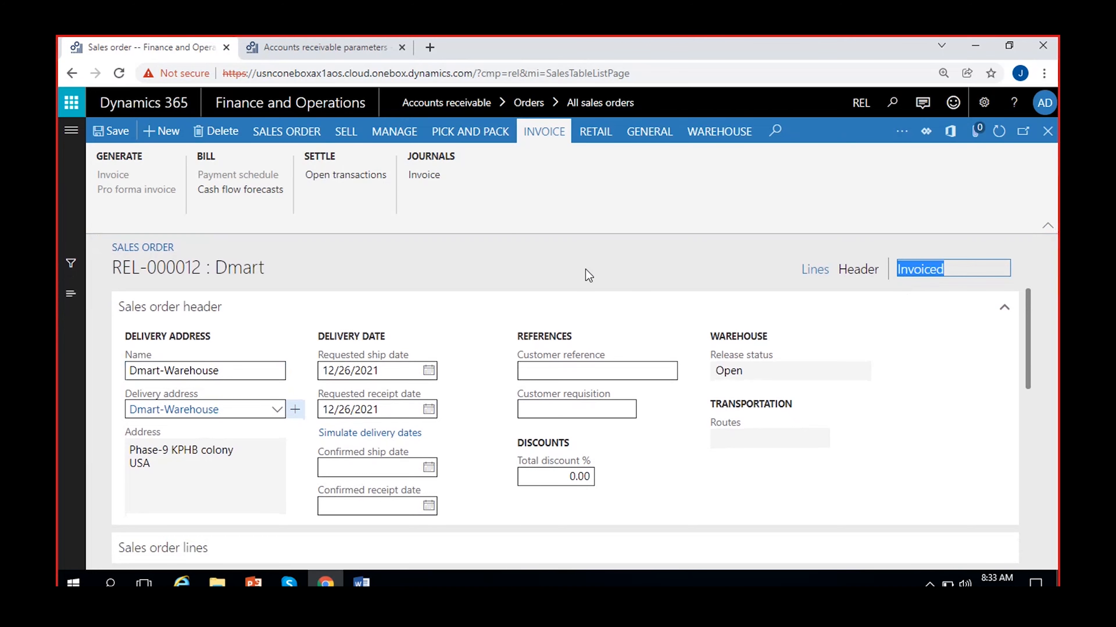
# Step: Compare the dates and amounts of the order's two Dmart invoices in the invoice journal, view the document sending options, and return to the order
pyautogui.click(425, 179)
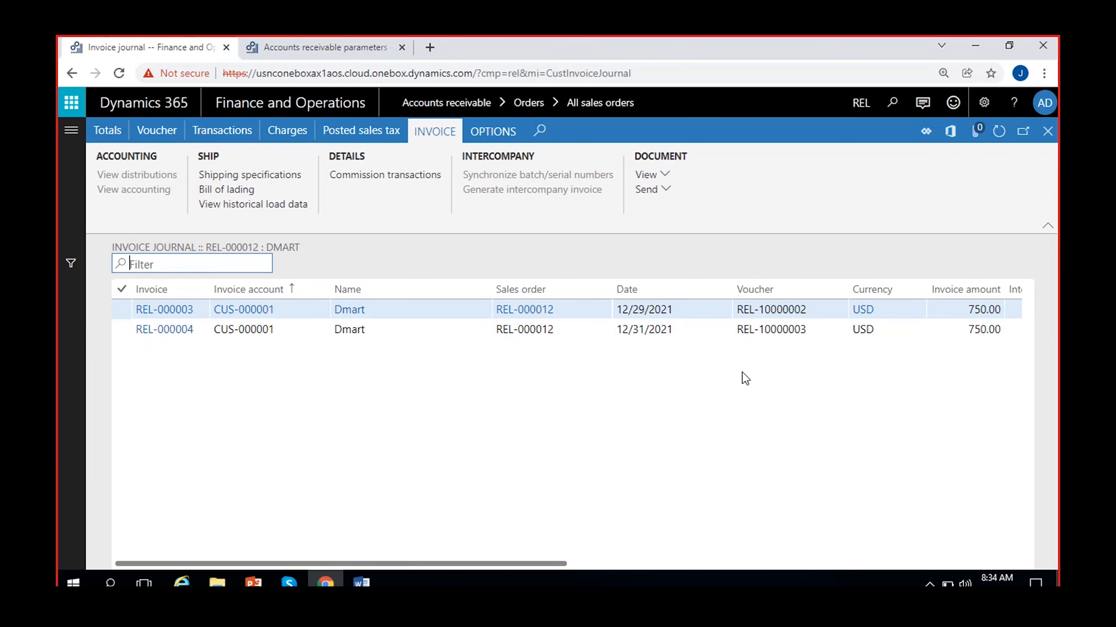
pyautogui.click(671, 308)
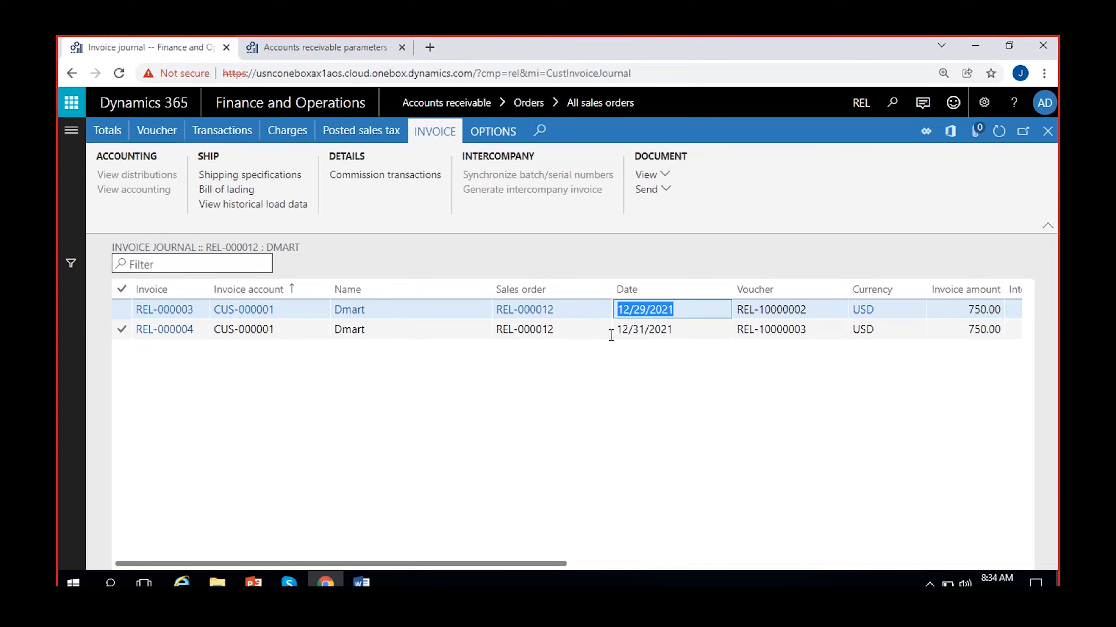
pyautogui.click(669, 329)
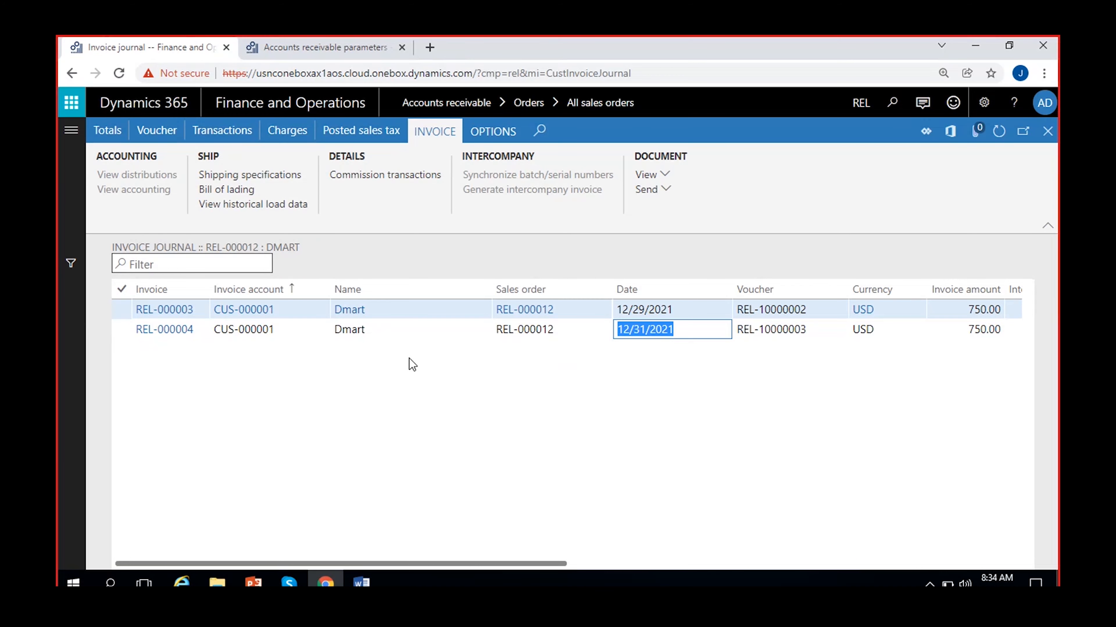
pyautogui.click(121, 289)
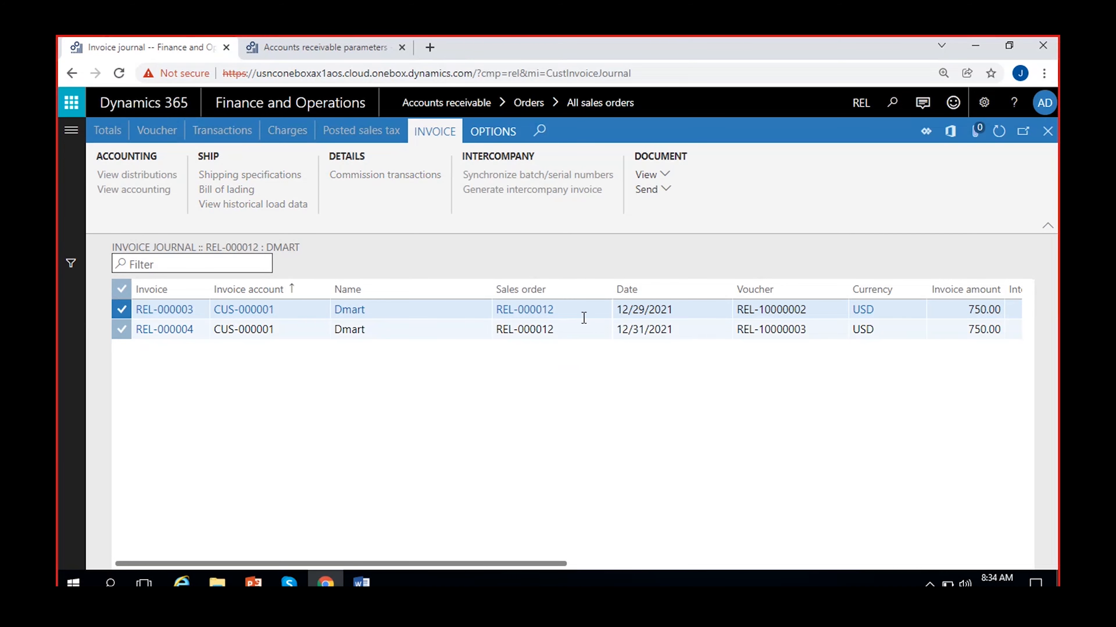
pyautogui.click(672, 195)
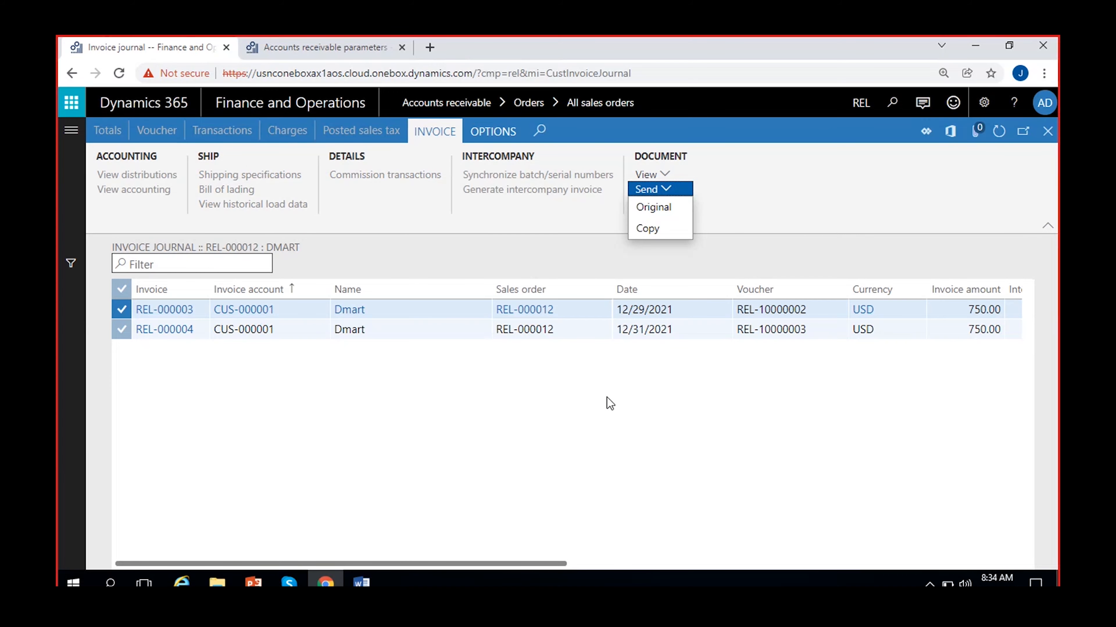
pyautogui.click(600, 416)
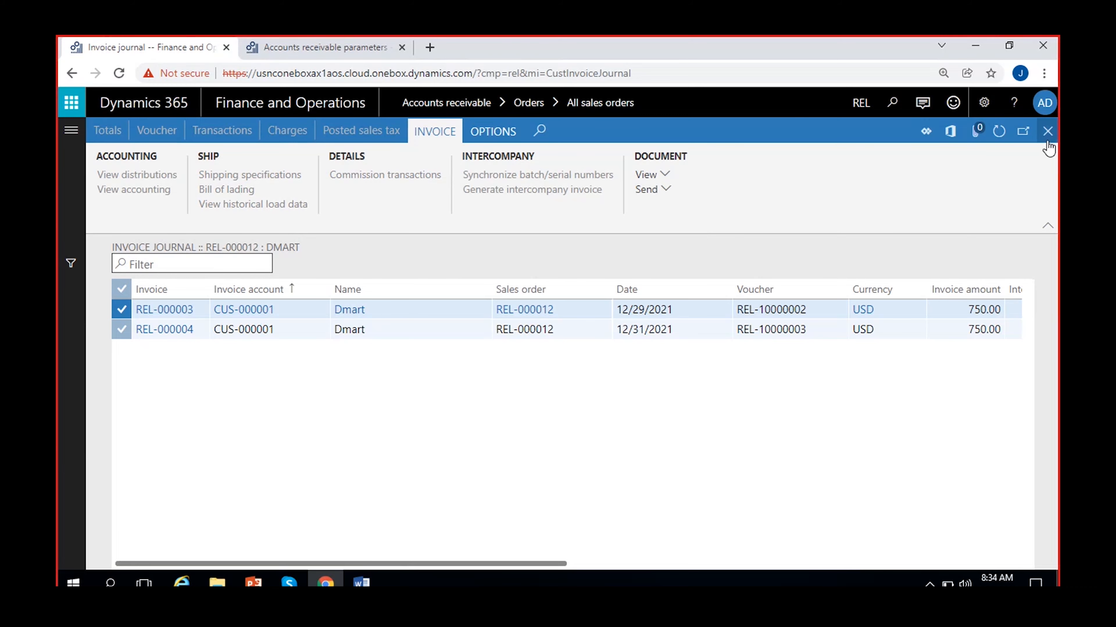
pyautogui.click(1047, 132)
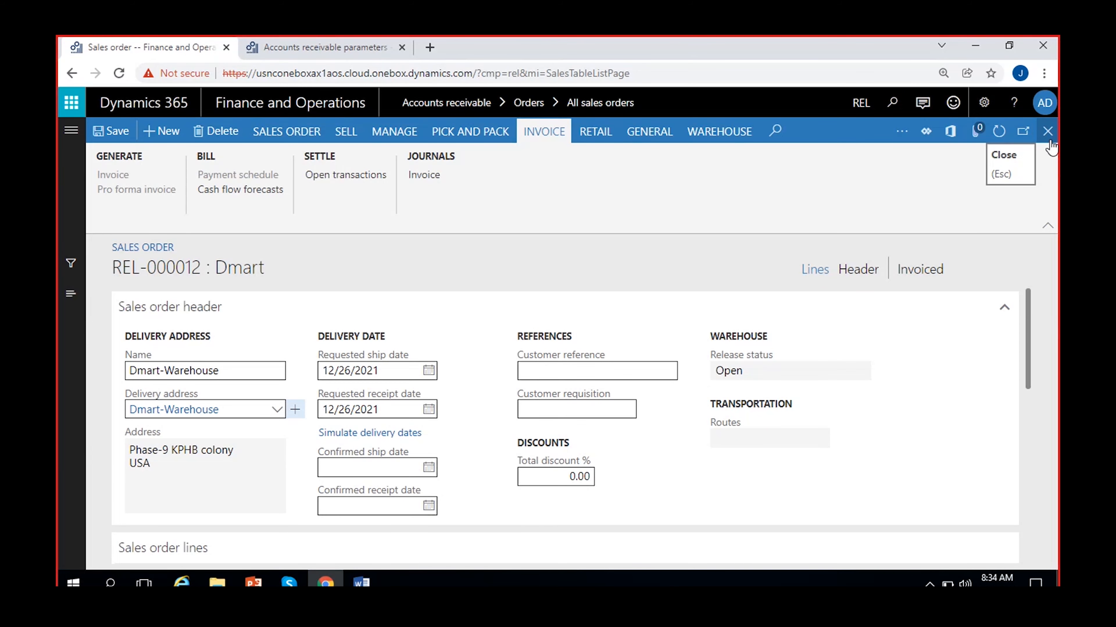
# Step: Return to the list of all sales orders, refresh it, and select the newest Dmart order to review its status
pyautogui.click(1049, 136)
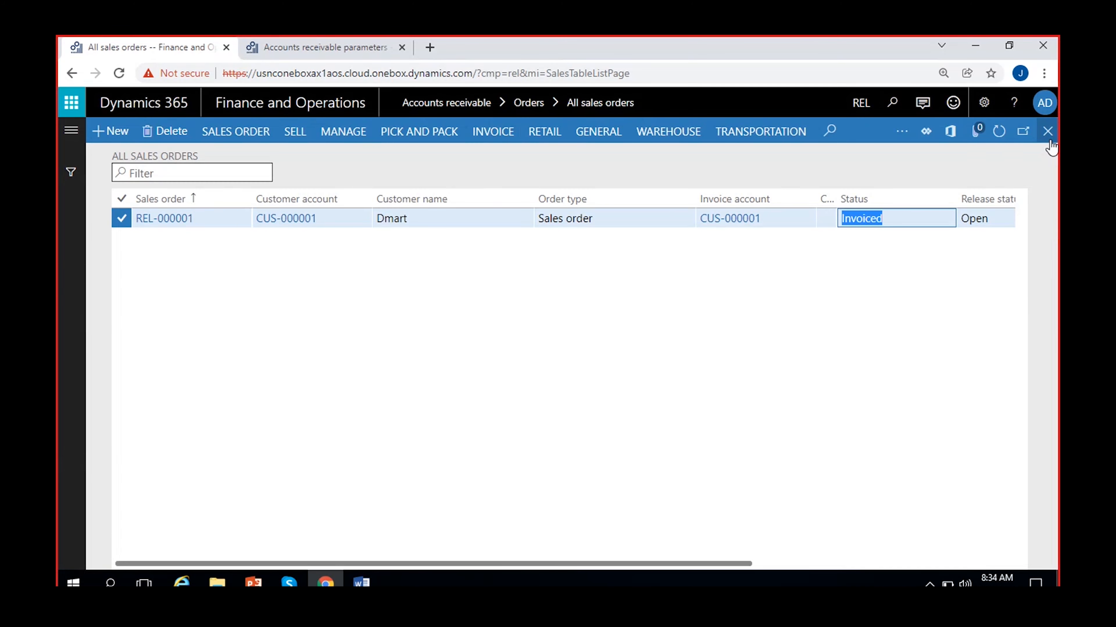
pyautogui.click(999, 132)
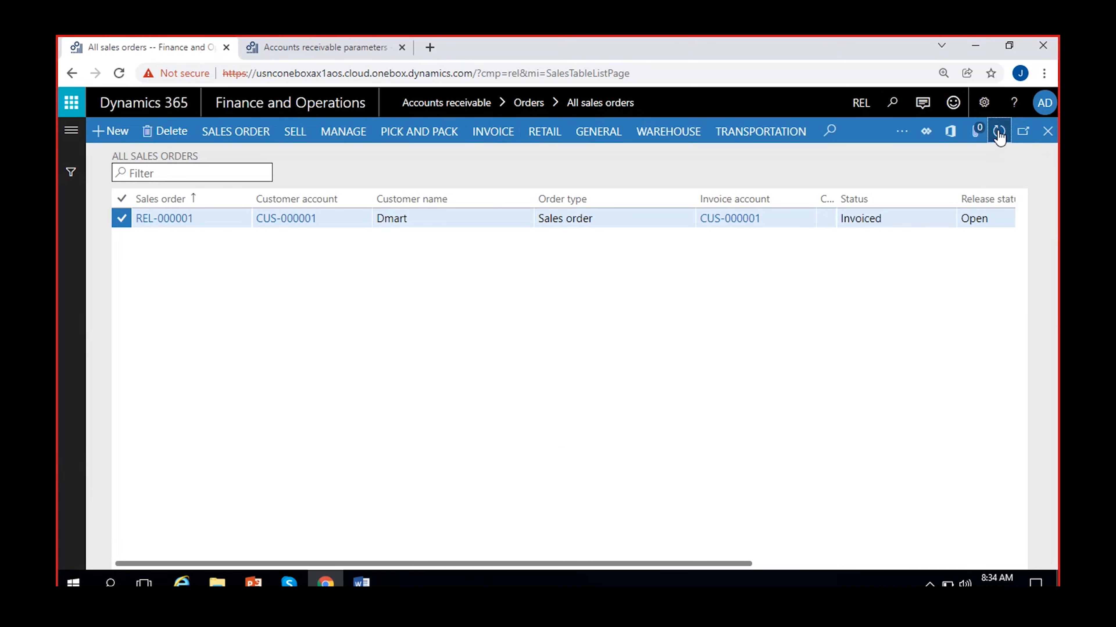
pyautogui.click(634, 261)
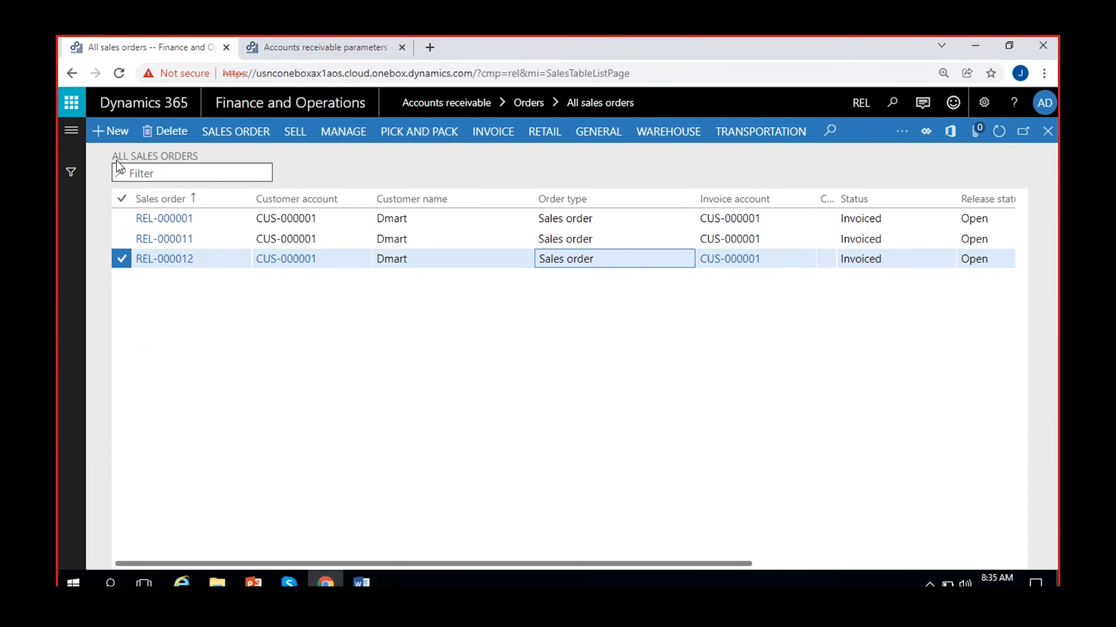
# Step: Start a new sales order for the customer Dmart
pyautogui.click(107, 132)
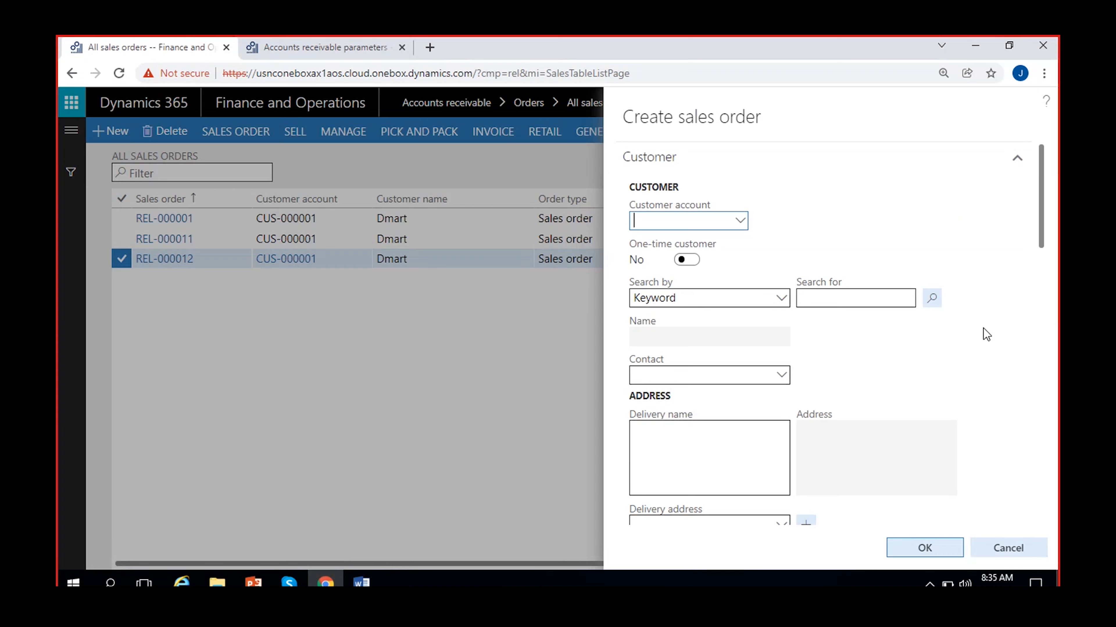
pyautogui.click(736, 224)
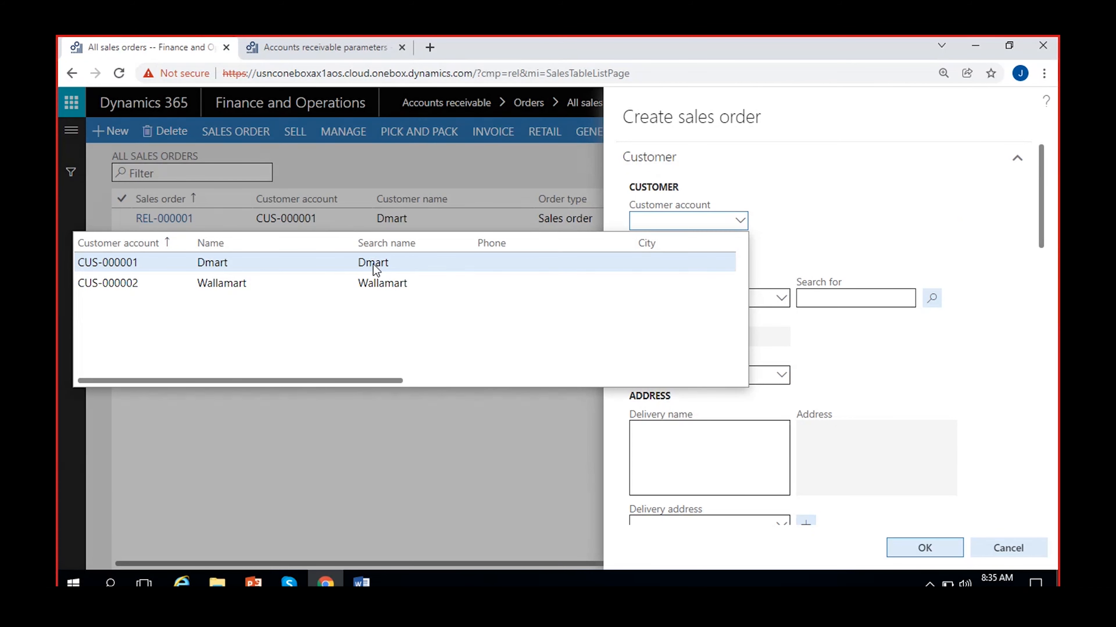
pyautogui.click(373, 264)
# Step: Set the new Dmart order's site to 1 and warehouse to 11, and create the order
pyautogui.scroll(-4, 891, 342)
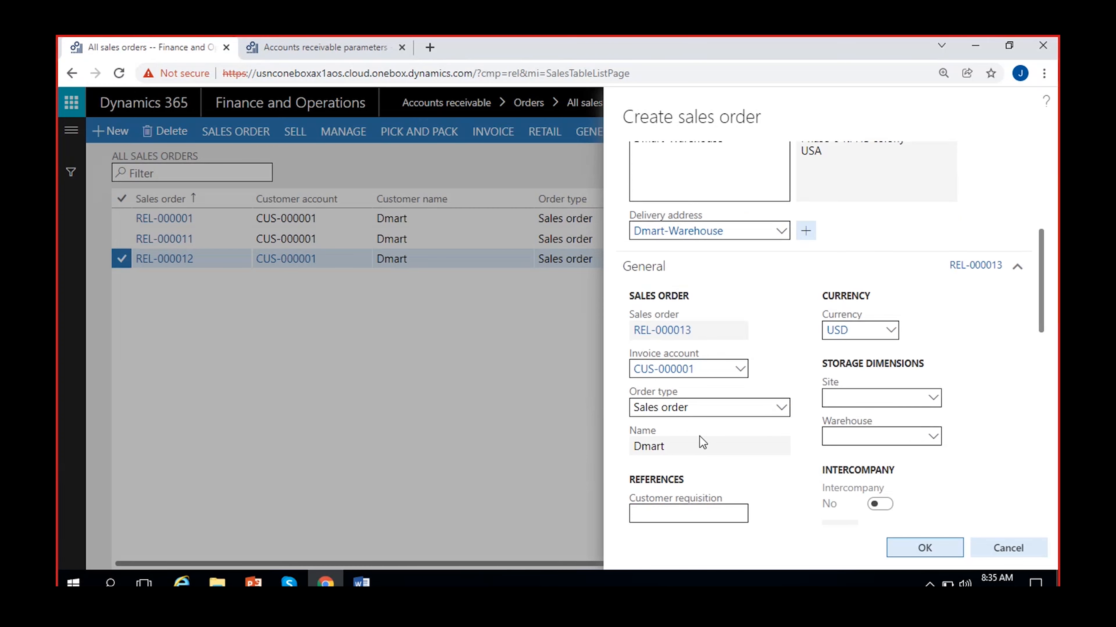
pyautogui.click(843, 396)
pyautogui.write('q')
pyautogui.press('BackSpace')
pyautogui.write('1')
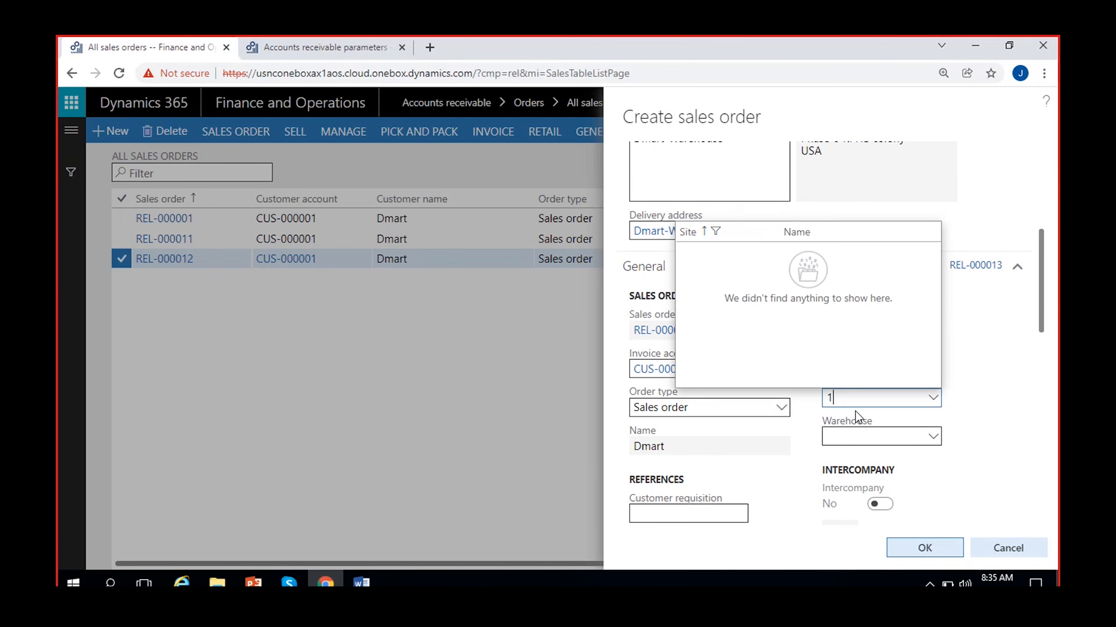
pyautogui.press('Tab')
pyautogui.write('11')
pyautogui.click(806, 486)
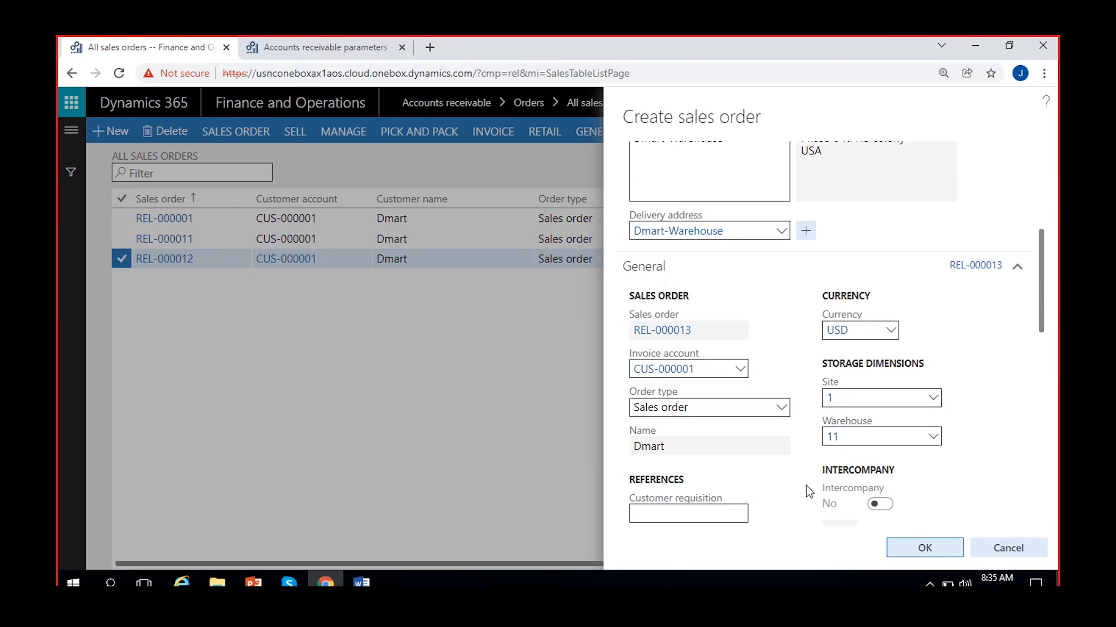
pyautogui.scroll(-1, 807, 486)
pyautogui.click(925, 546)
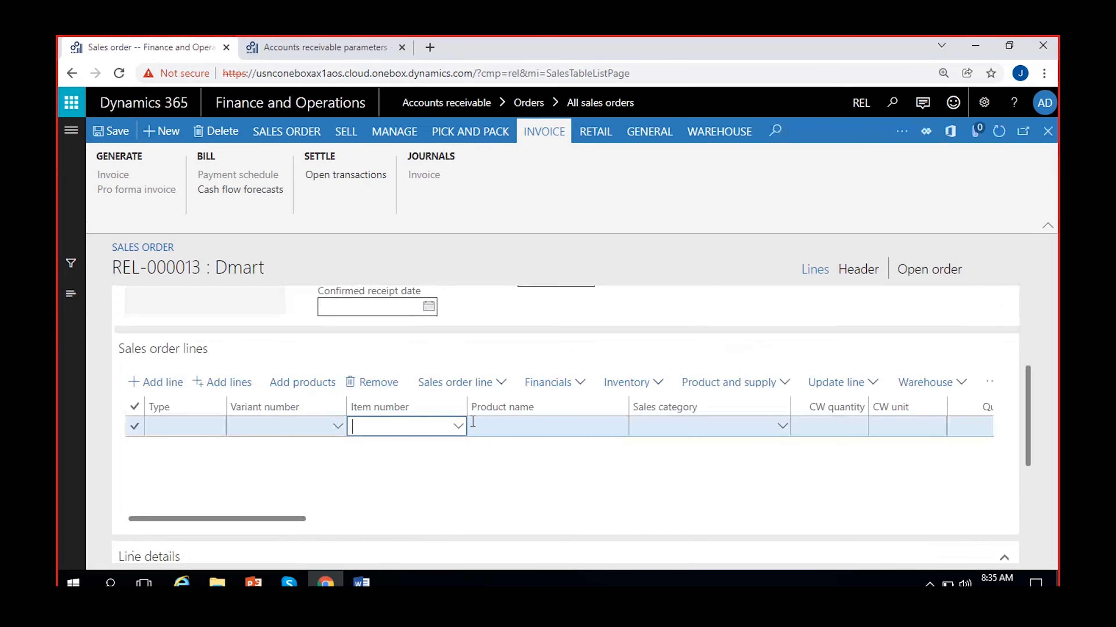
# Step: Fill in the Dmart order line with item 0060 (Cricket Ball), quantity 2 and unit price 150
pyautogui.click(459, 426)
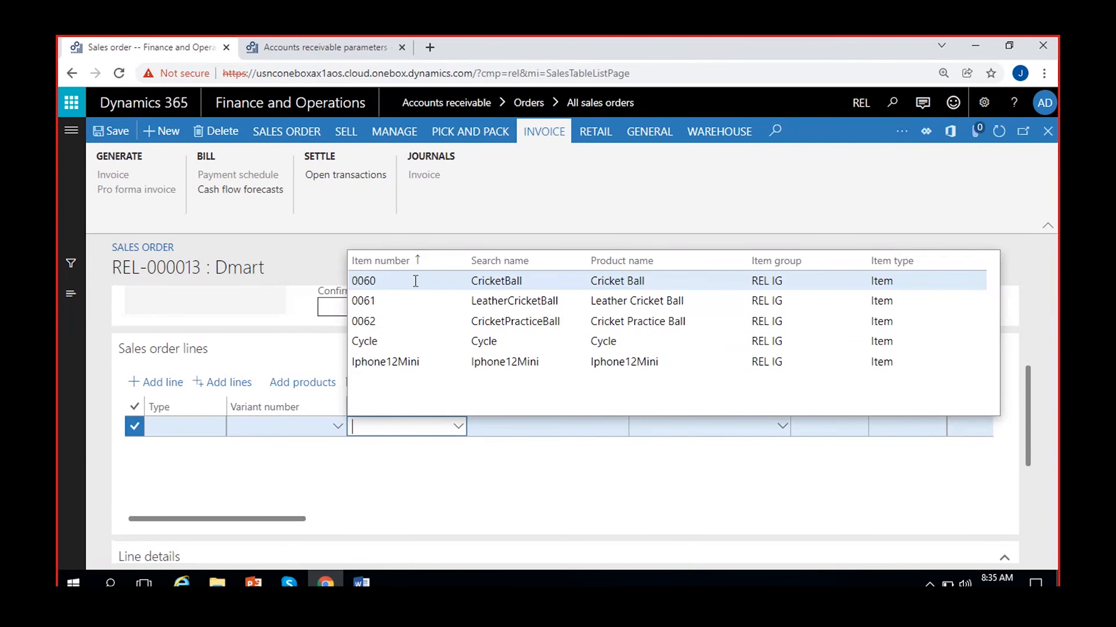
pyautogui.click(414, 281)
pyautogui.hscroll(5, 574, 503)
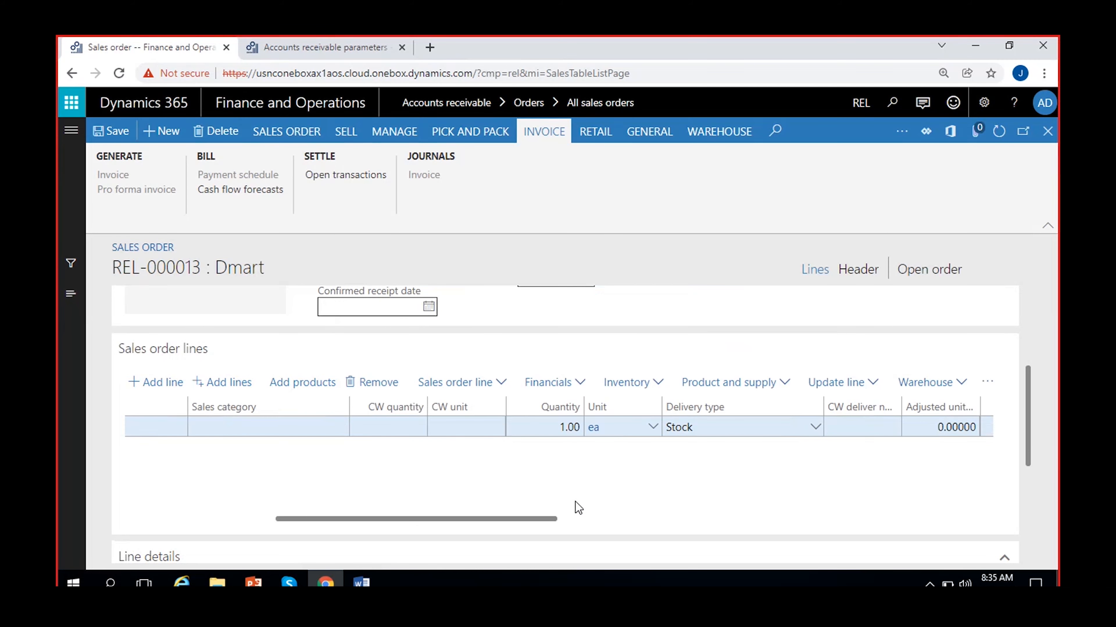
pyautogui.click(565, 427)
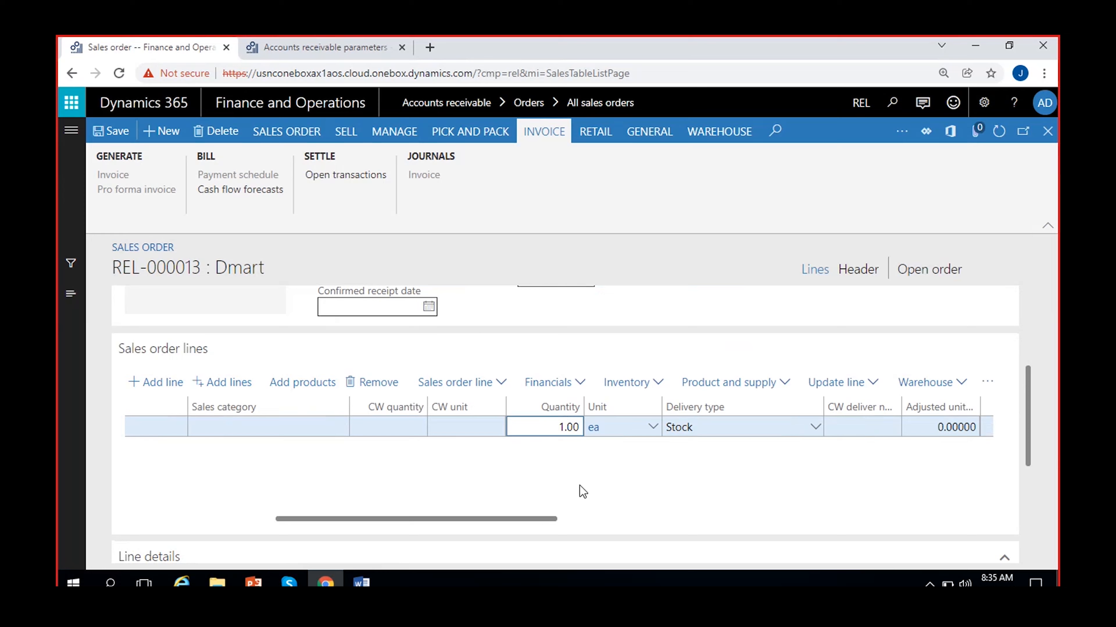
pyautogui.write('2')
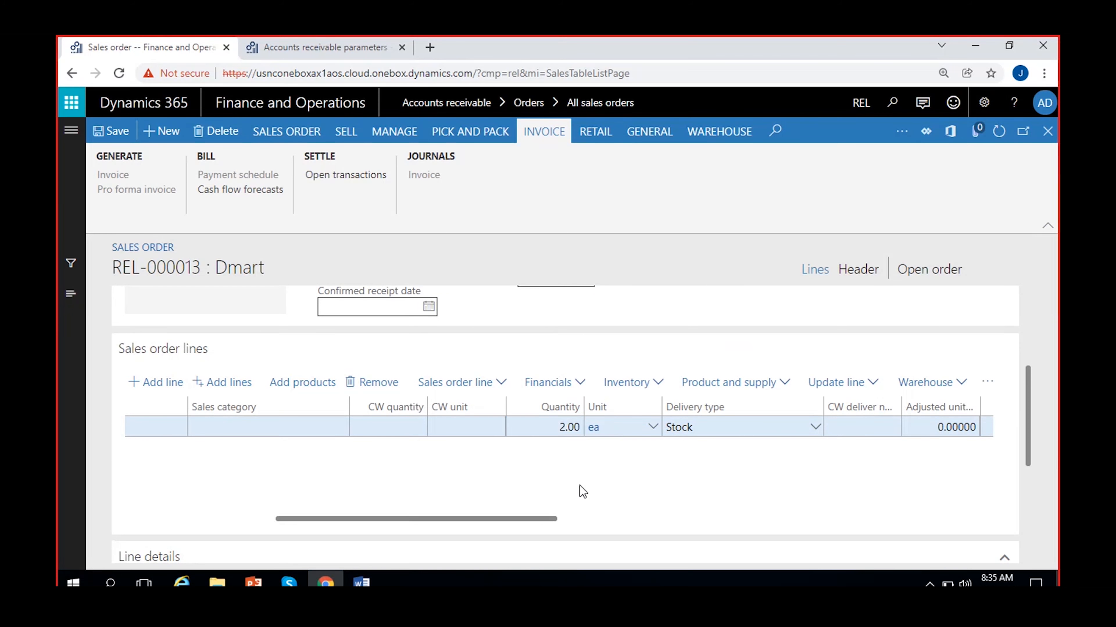
pyautogui.hscroll(5, 803, 461)
pyautogui.click(694, 428)
pyautogui.write('150')
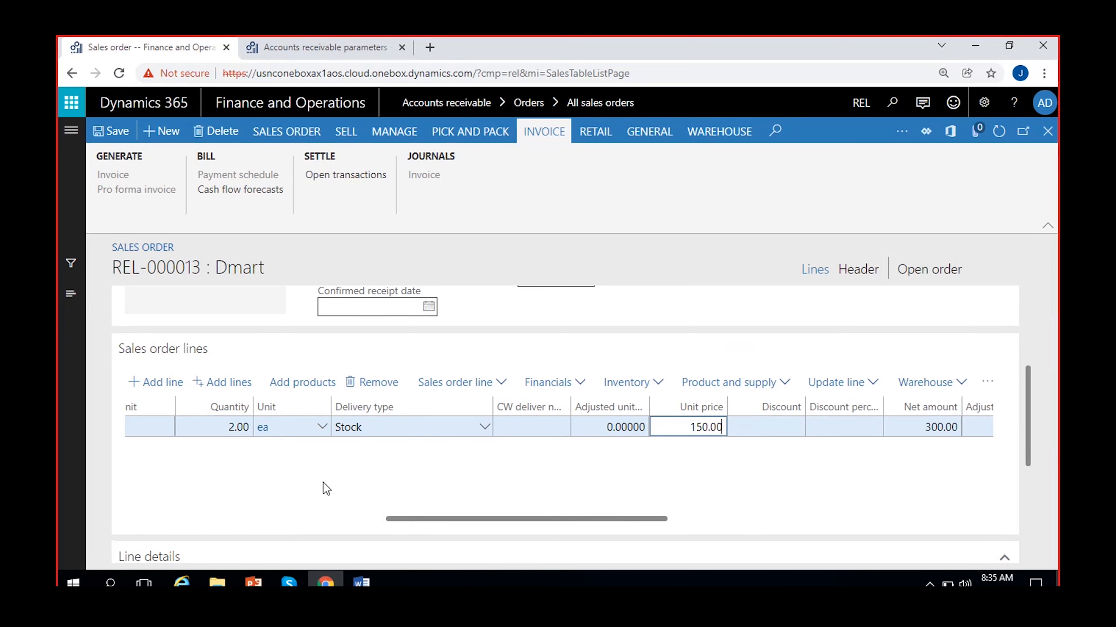
# Step: Save the Dmart sales order and post its confirmation
pyautogui.hscroll(-5, 262, 475)
pyautogui.hscroll(-3, 262, 481)
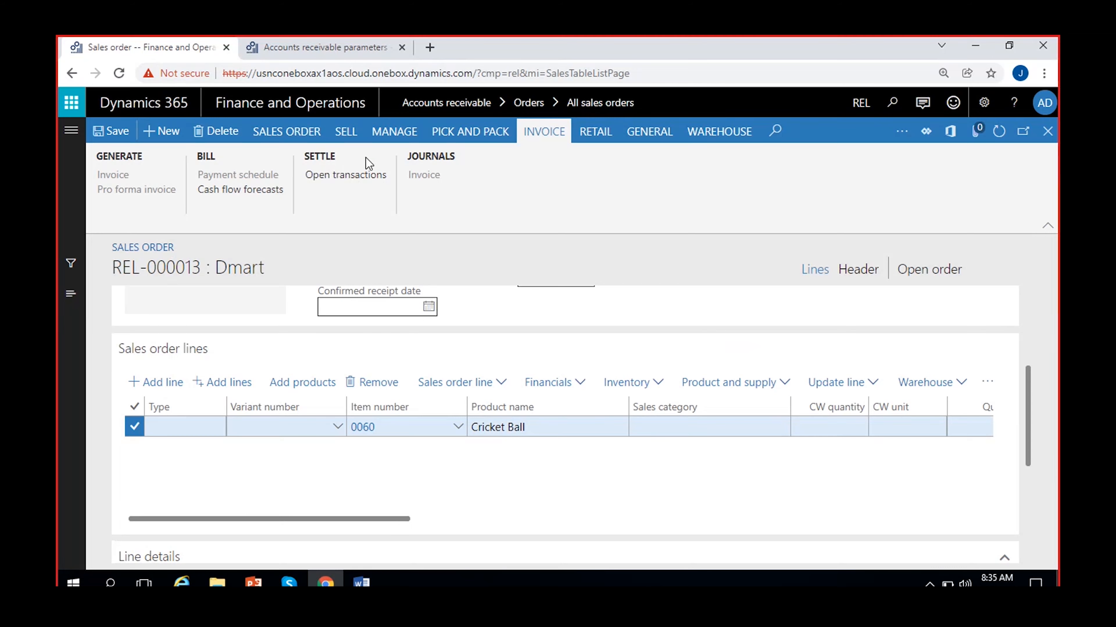
pyautogui.click(345, 131)
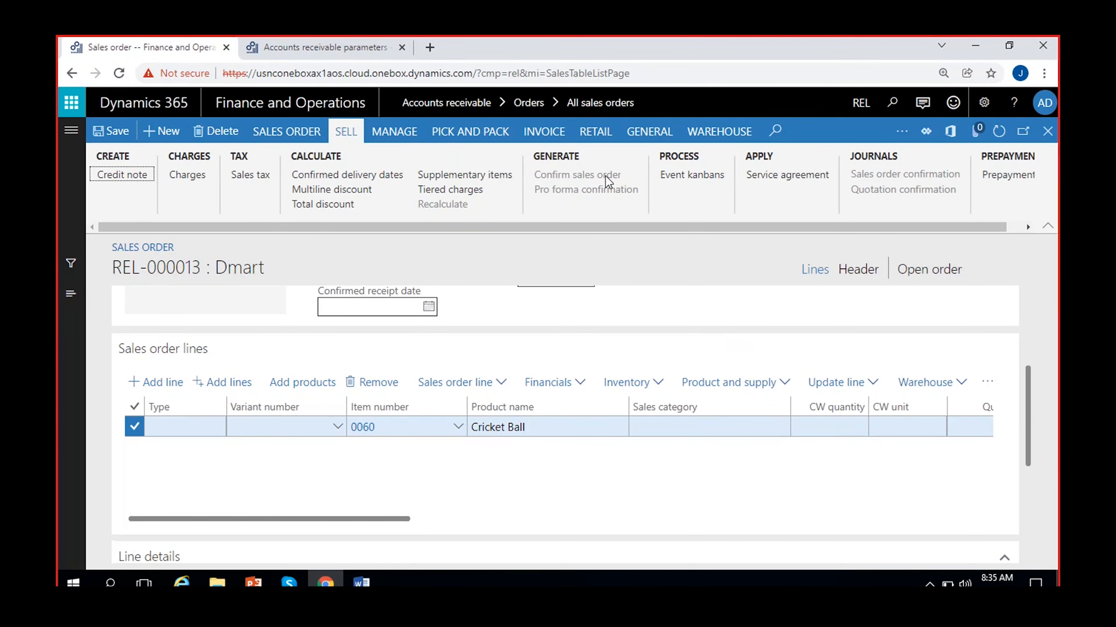
pyautogui.click(110, 131)
pyautogui.click(559, 172)
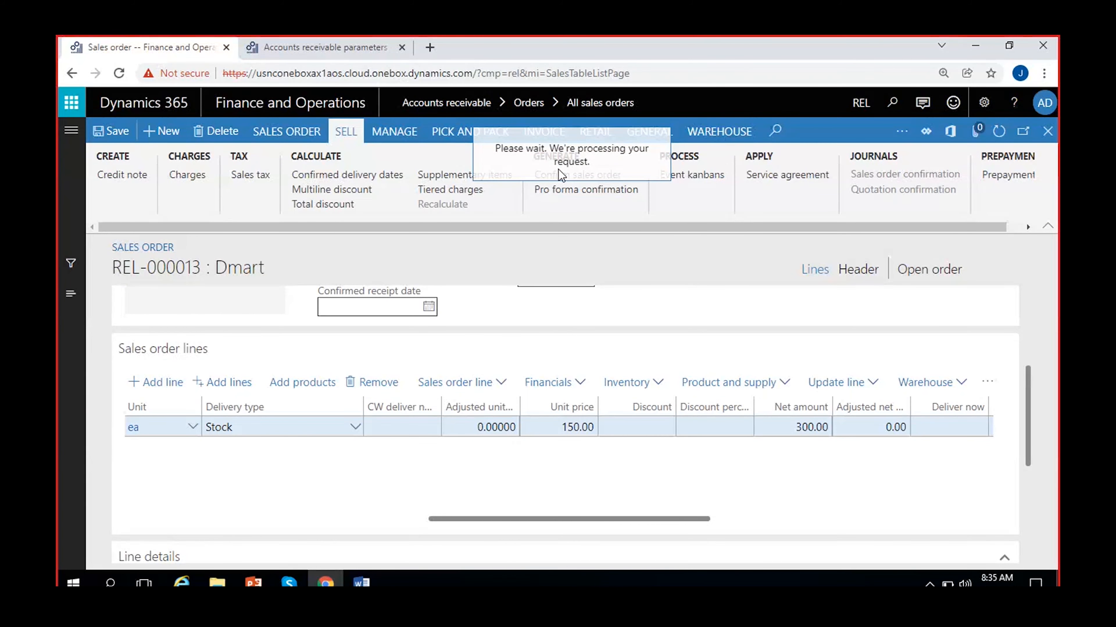
pyautogui.scroll(-10, 725, 379)
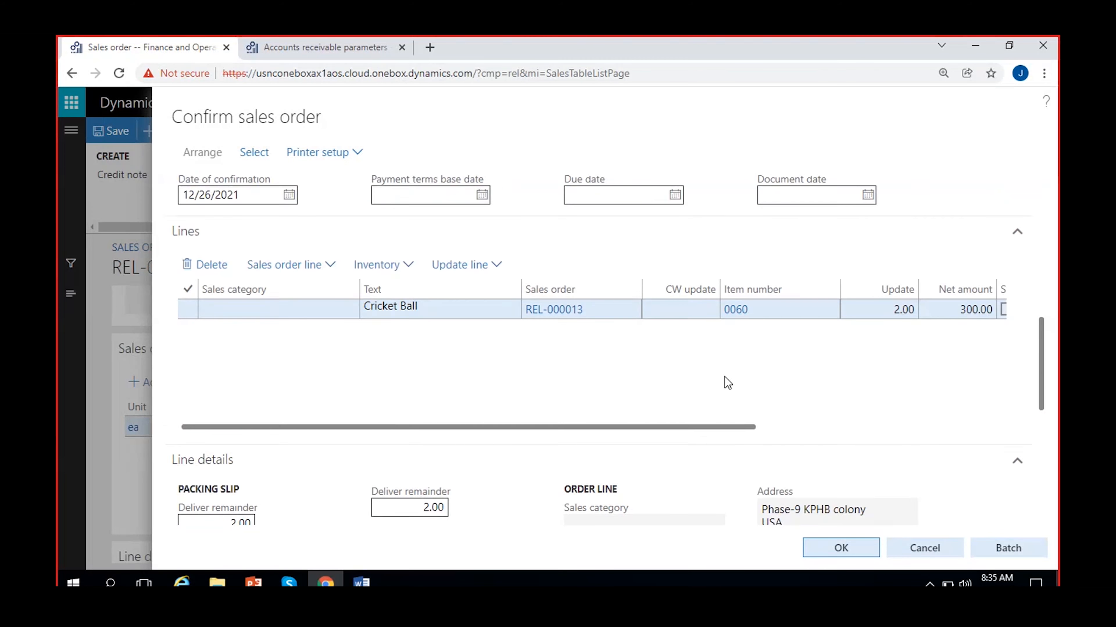
pyautogui.click(845, 545)
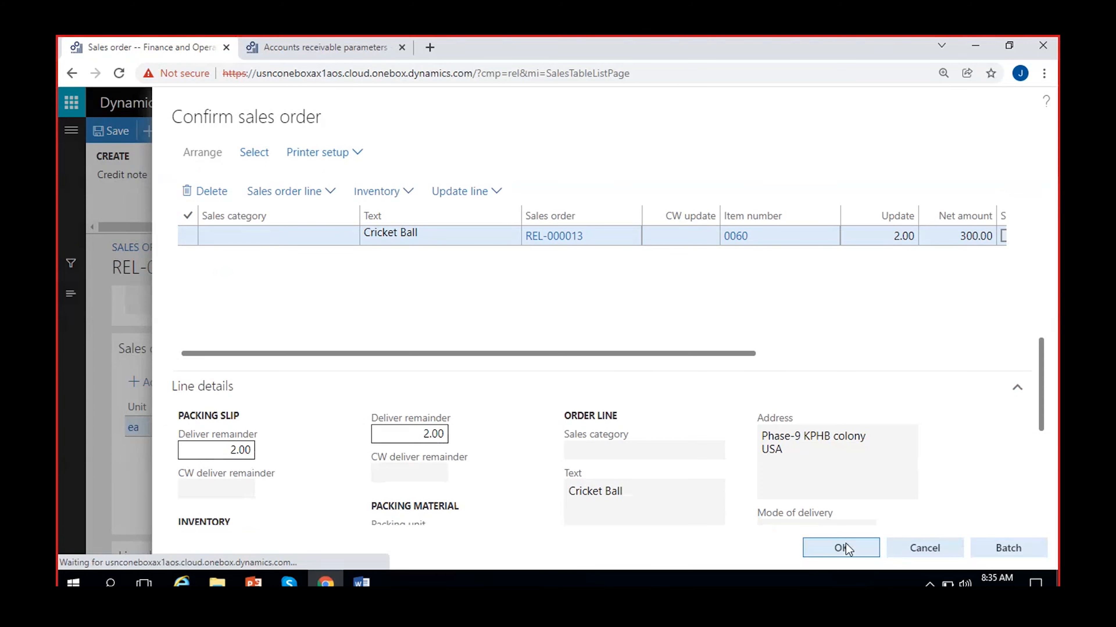
pyautogui.click(723, 373)
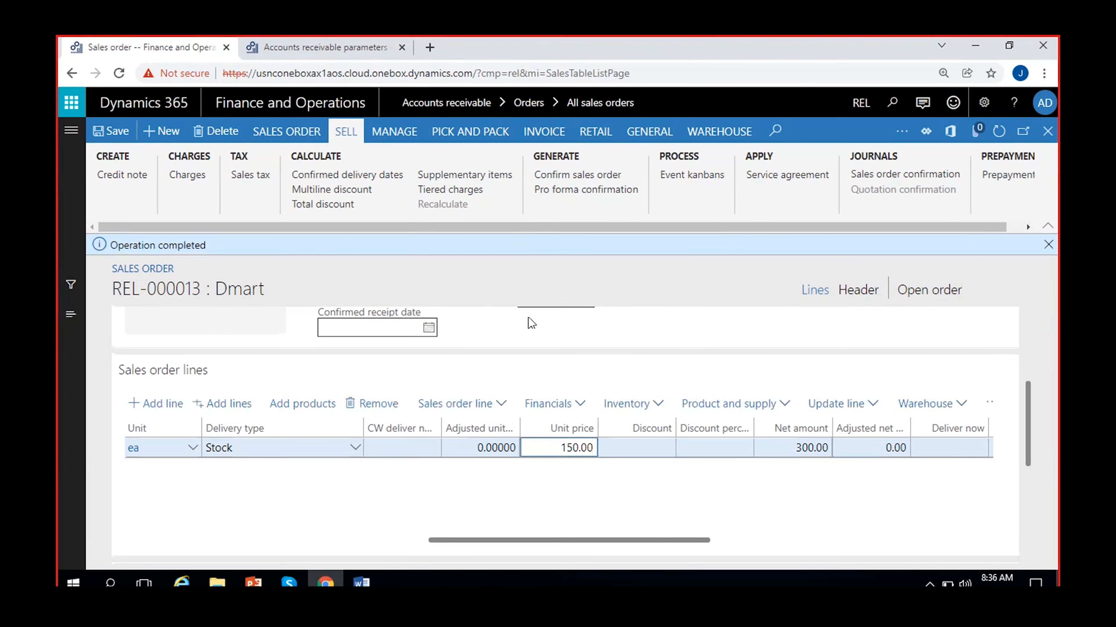
# Step: Post the packing slip for the Dmart order without printing, declining the recommended Picked quantity and keeping All
pyautogui.click(461, 131)
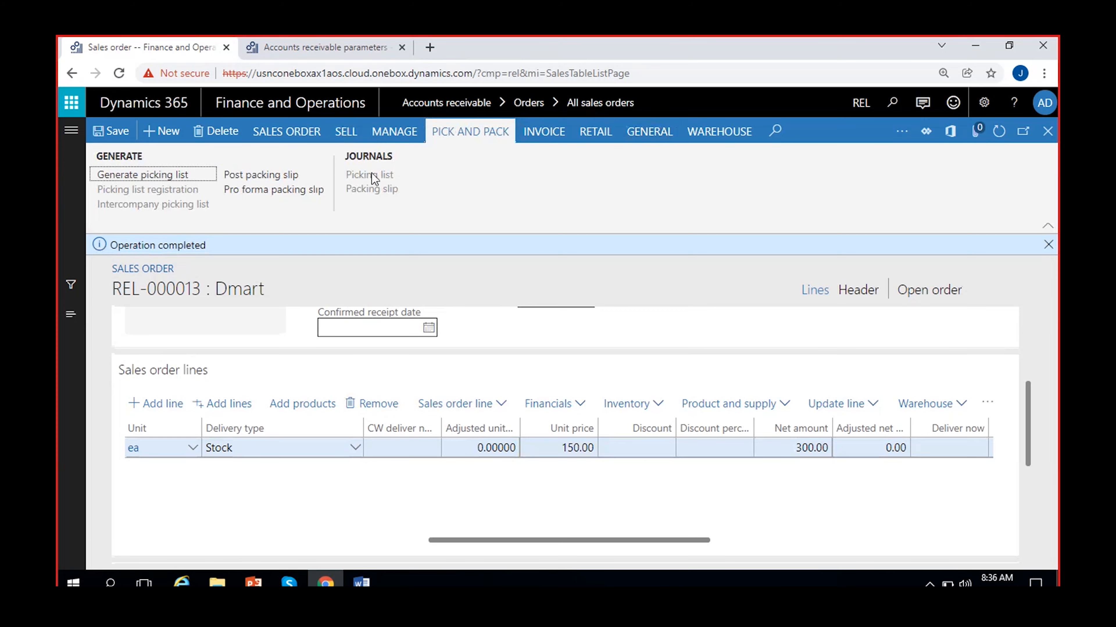
pyautogui.click(299, 175)
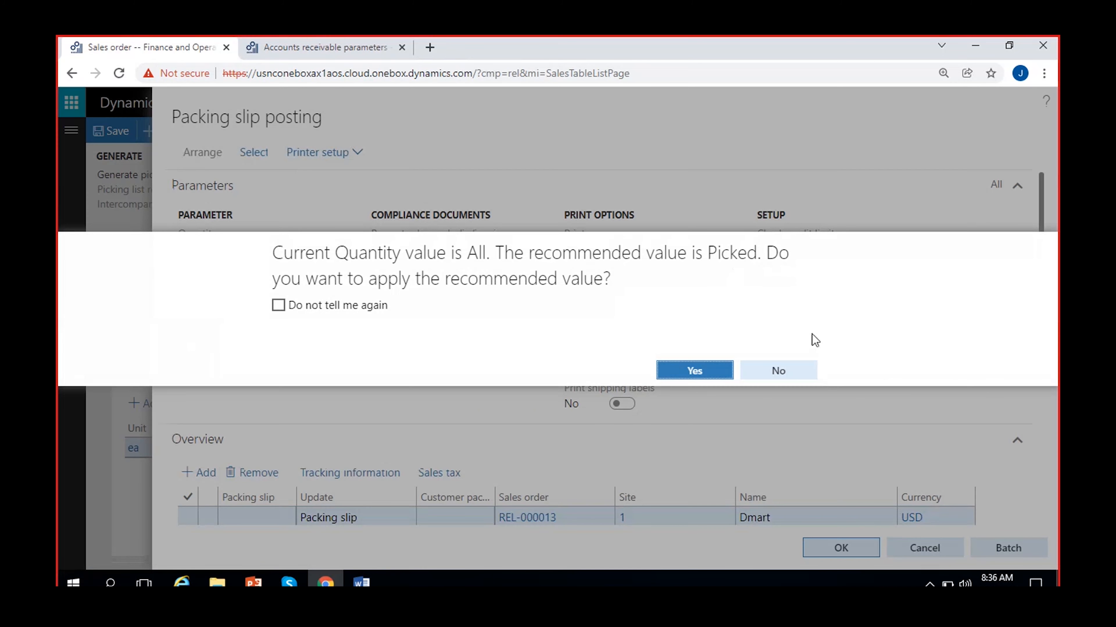
pyautogui.click(774, 374)
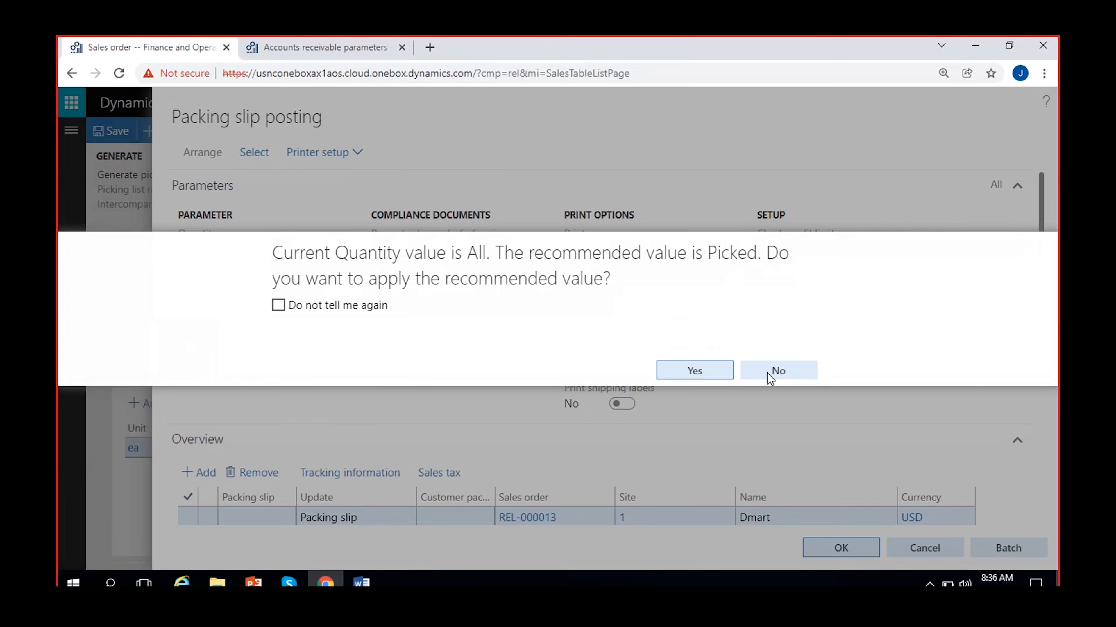
pyautogui.scroll(-5, 802, 456)
pyautogui.hscroll(5, 867, 294)
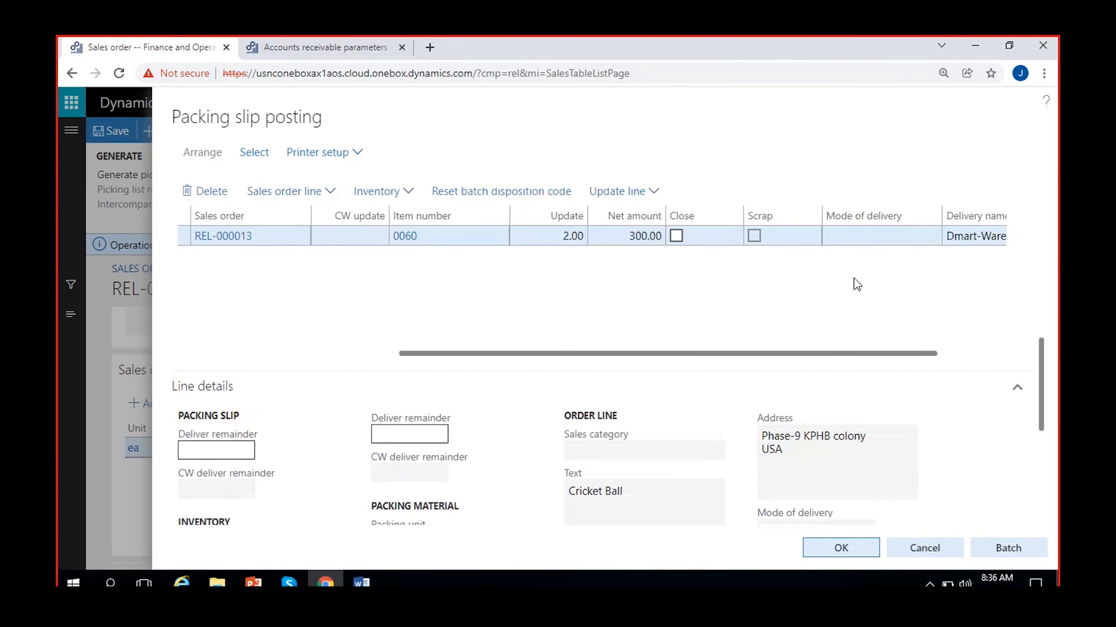
pyautogui.click(857, 547)
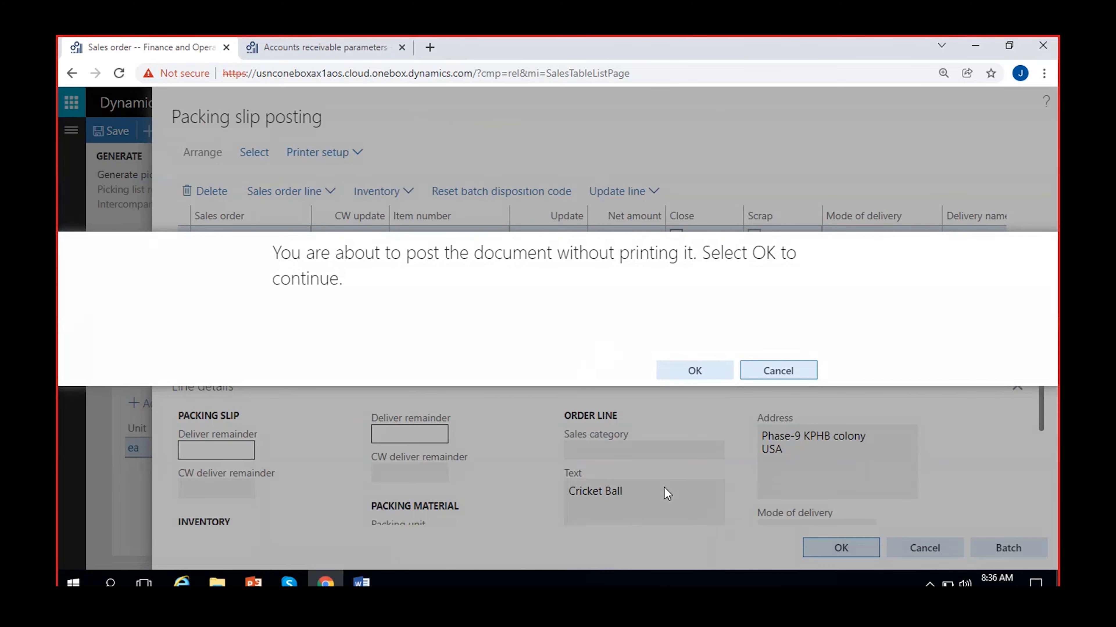
pyautogui.press('Return')
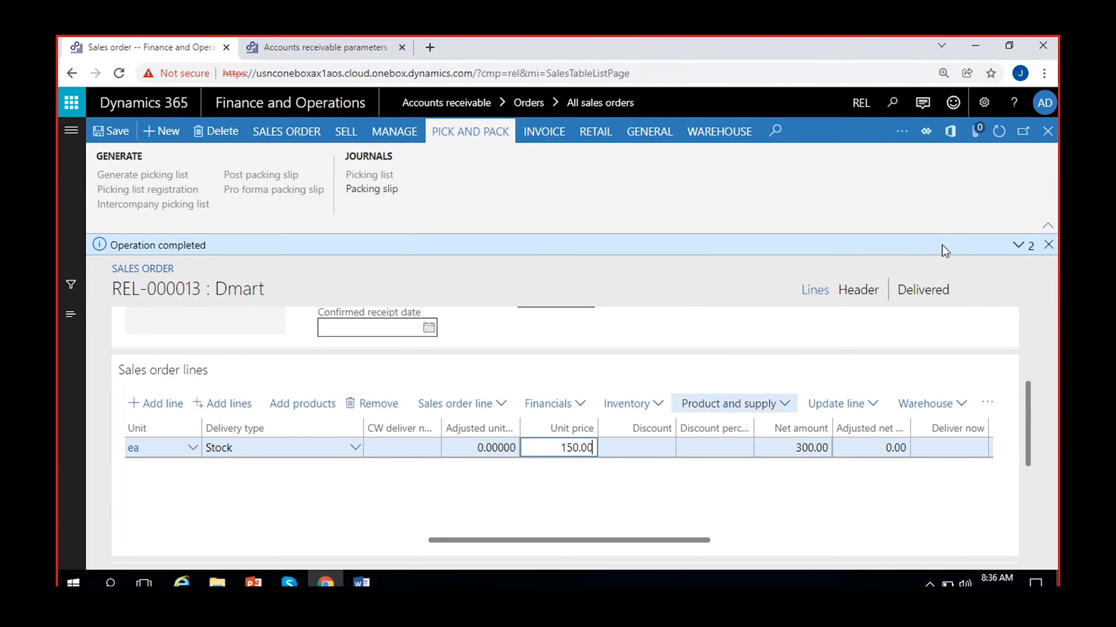
# Step: Check the Dmart order's status, return to the sales order list, refresh it and check the new order's status there
pyautogui.click(922, 290)
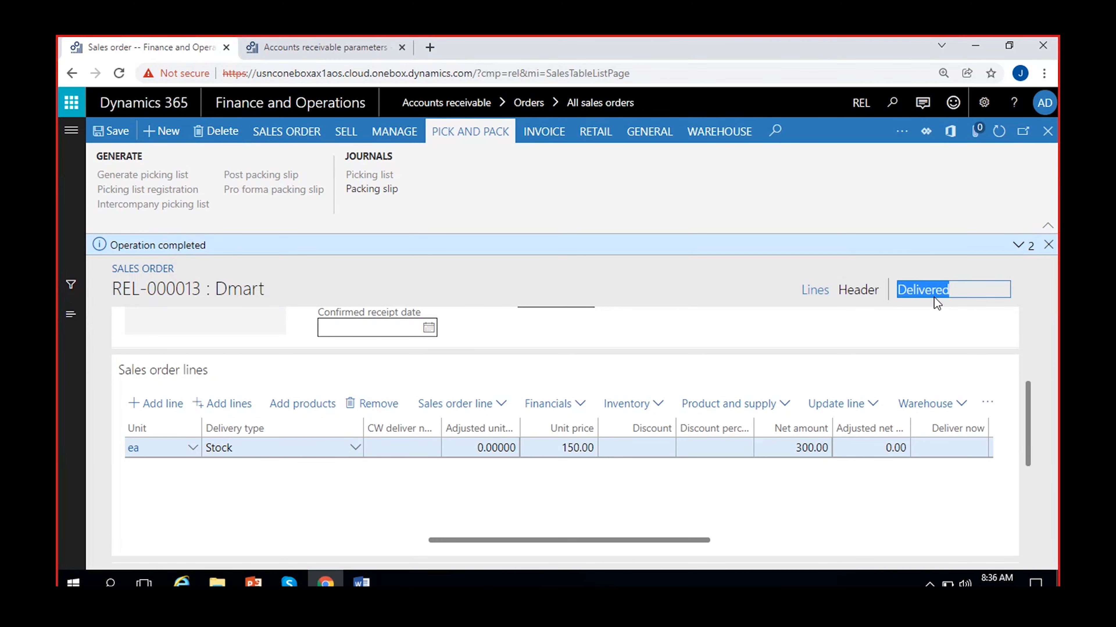
pyautogui.click(1049, 245)
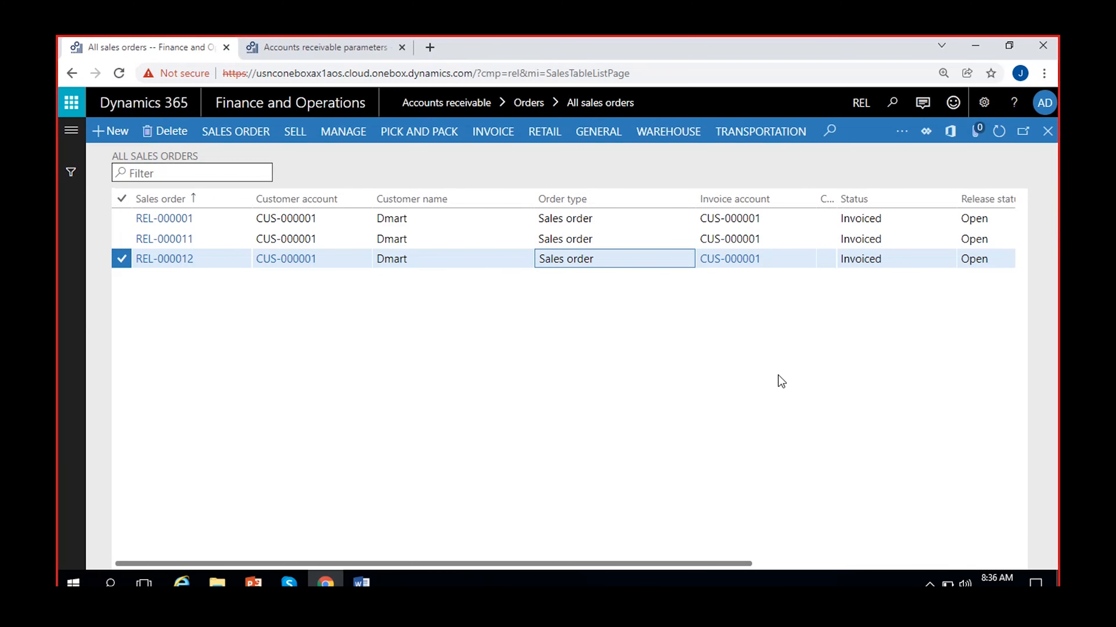
pyautogui.click(998, 131)
pyautogui.click(895, 279)
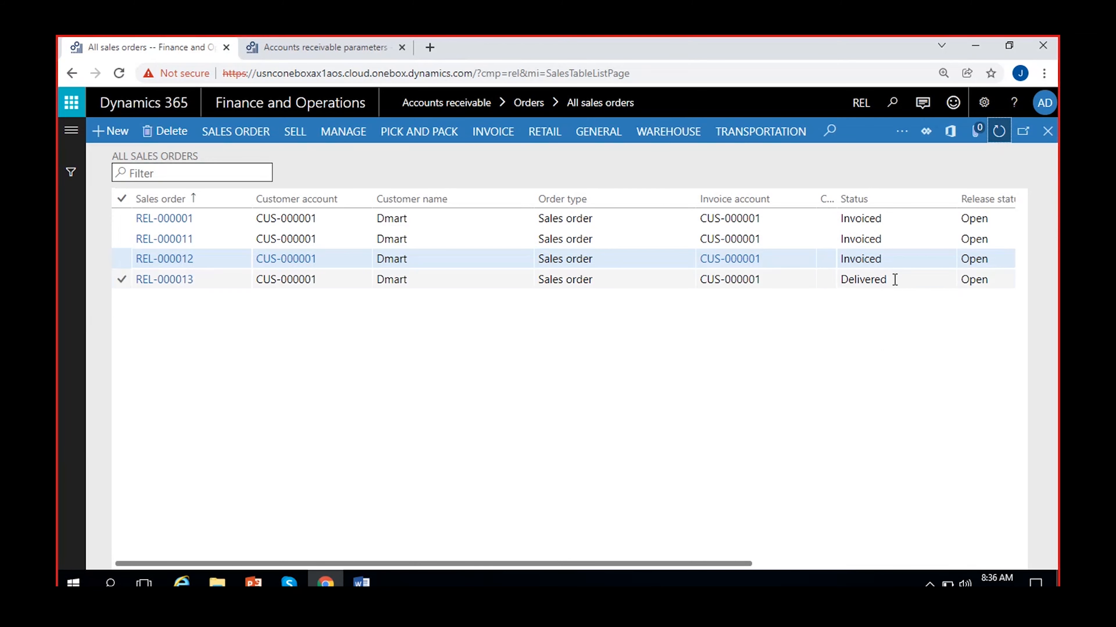
pyautogui.doubleClick(895, 280)
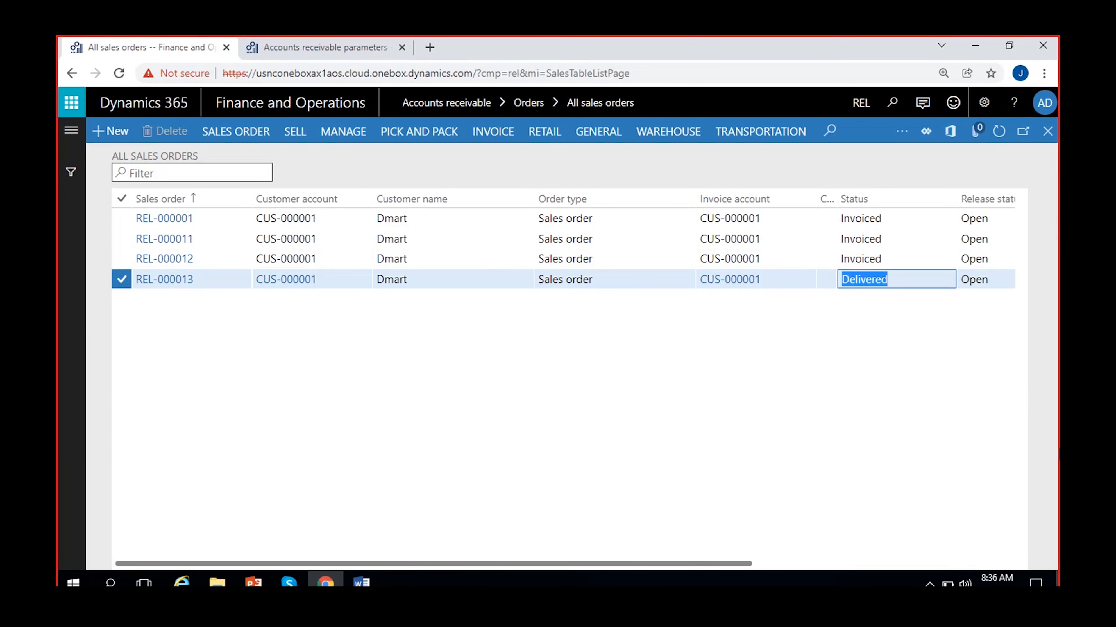
# Step: Start another sales order for the customer Wallamart
pyautogui.click(110, 131)
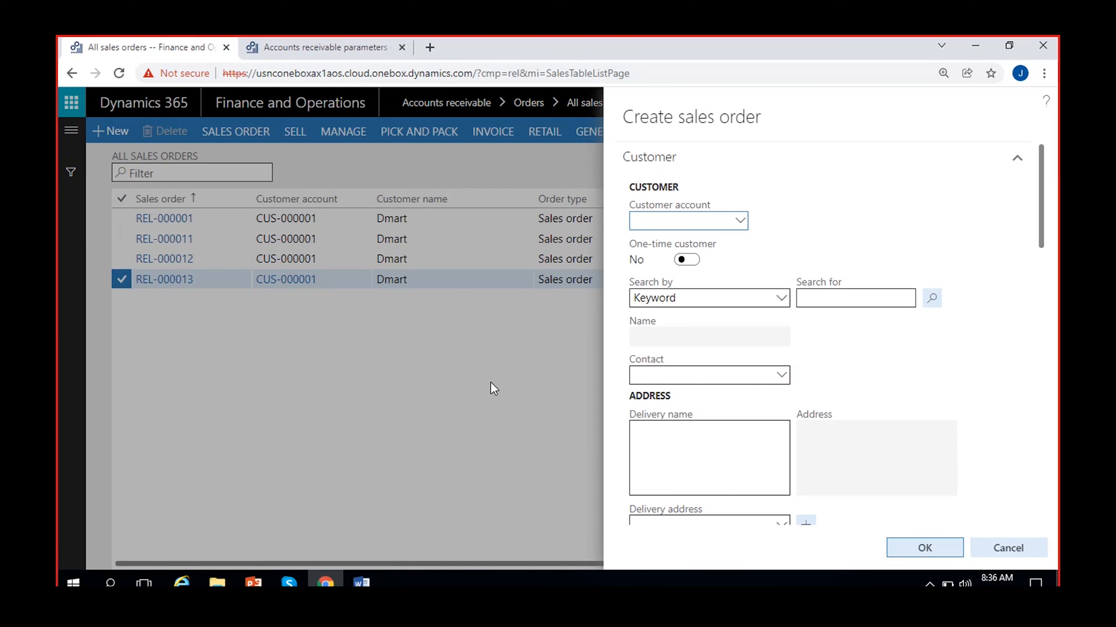
pyautogui.click(742, 221)
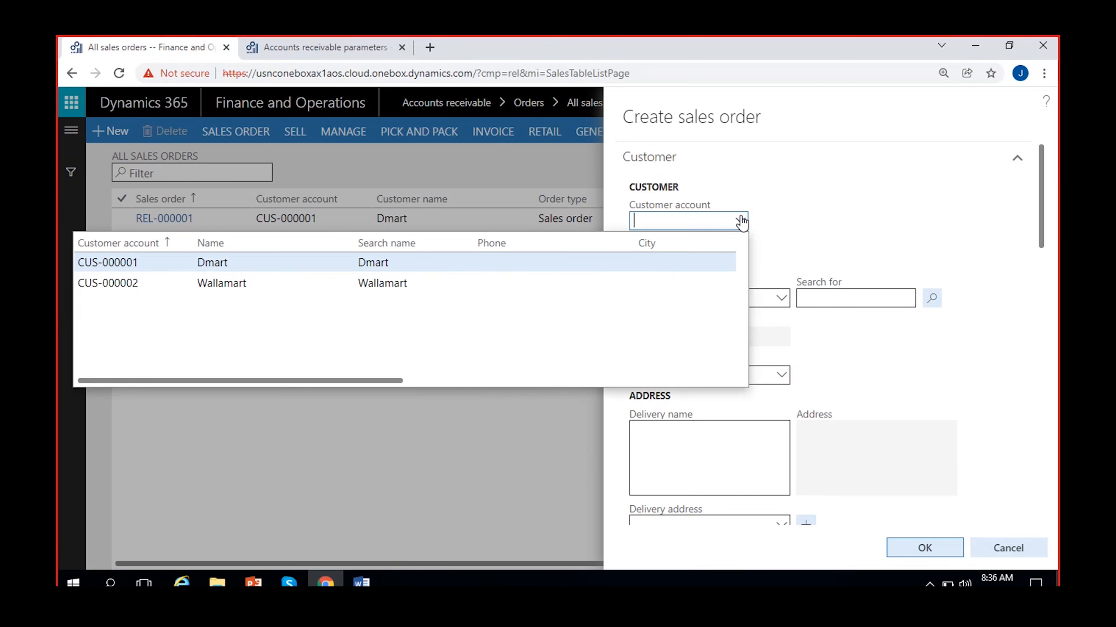
pyautogui.click(354, 289)
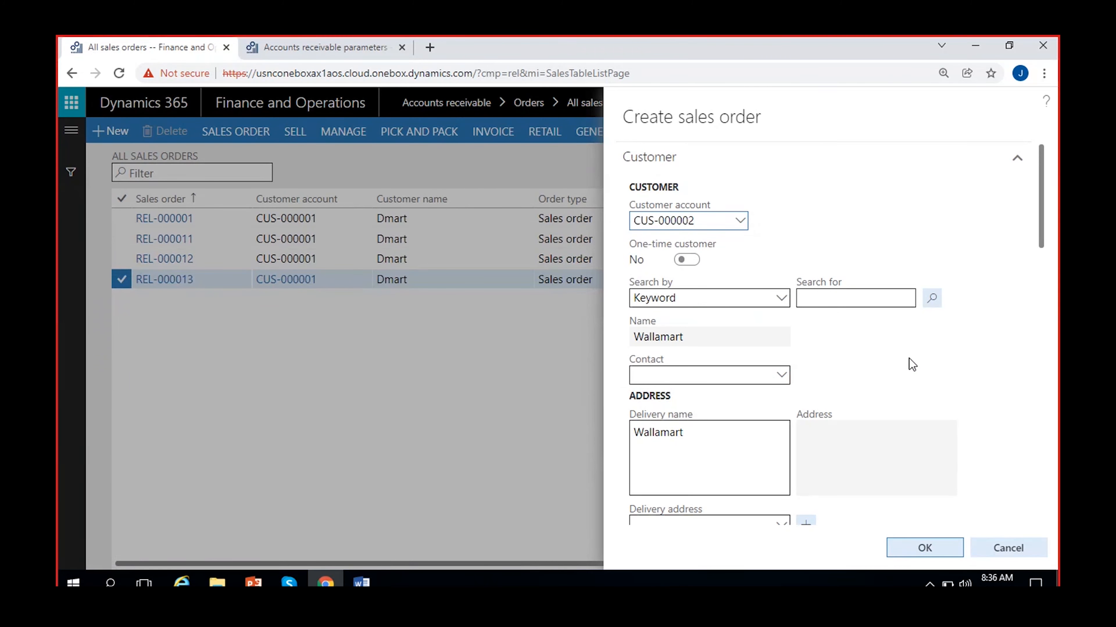
# Step: Assign site 1 and warehouse 11 to the Wallamart order and create it
pyautogui.scroll(-5, 884, 359)
pyautogui.click(870, 470)
pyautogui.write('1')
pyautogui.click(881, 507)
pyautogui.write('11')
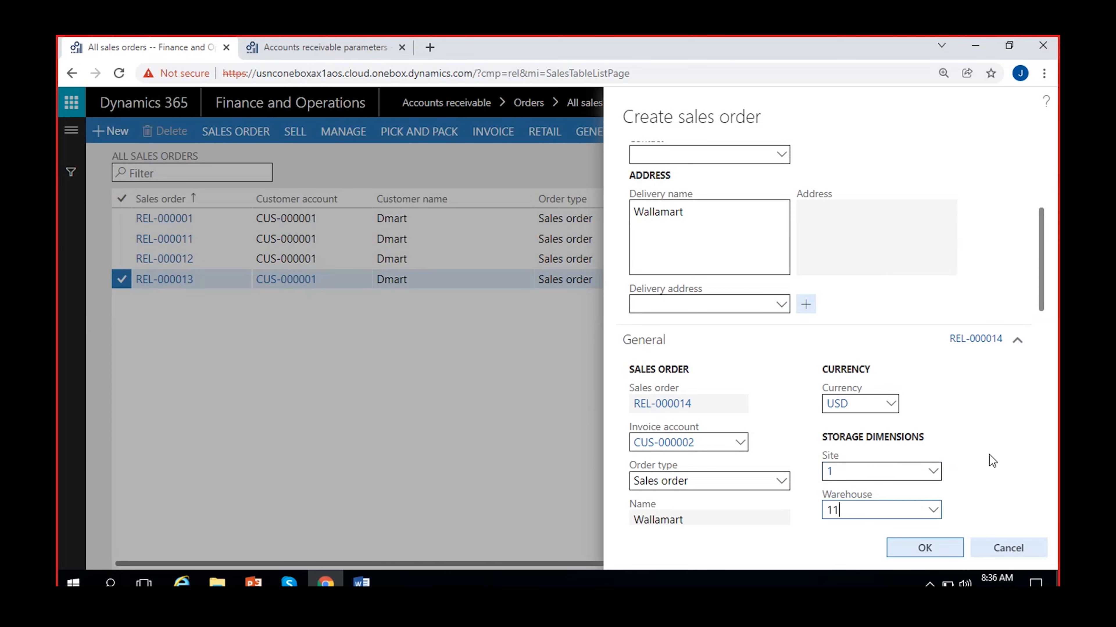
pyautogui.scroll(-3, 989, 454)
pyautogui.scroll(-3, 920, 506)
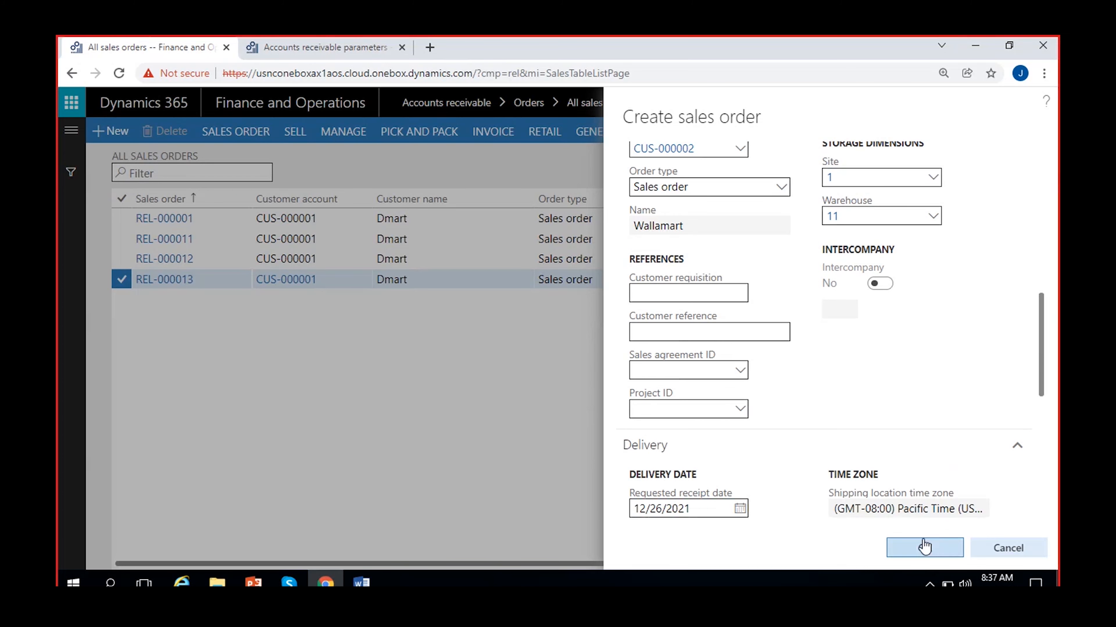
pyautogui.click(922, 541)
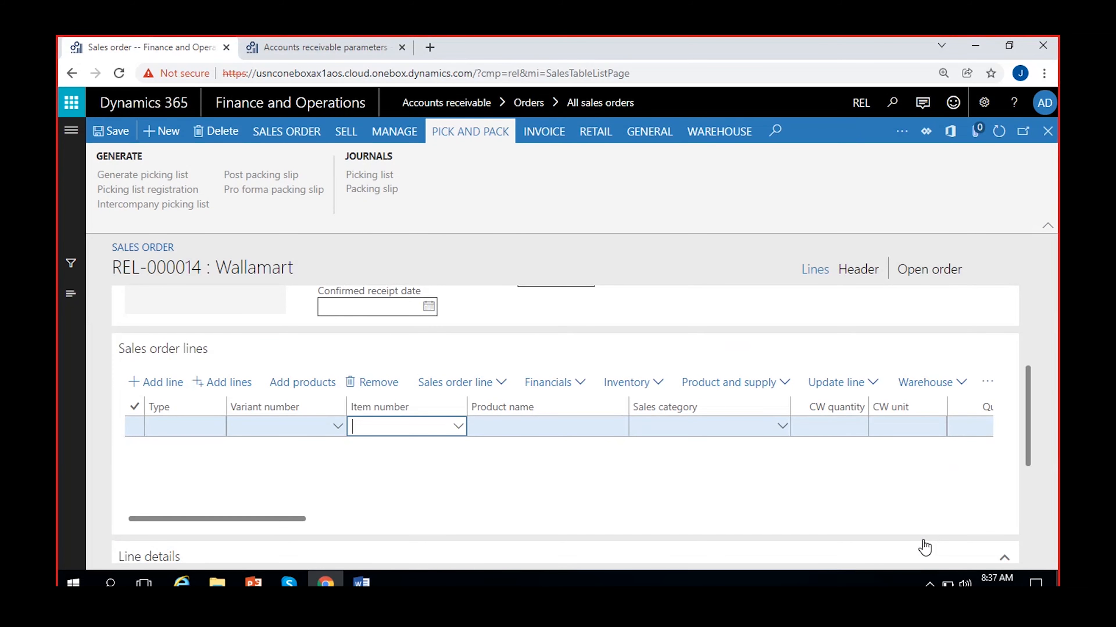
# Step: Choose item 0060 (Cricket Ball) for the Wallamart order line
pyautogui.click(462, 427)
pyautogui.click(462, 429)
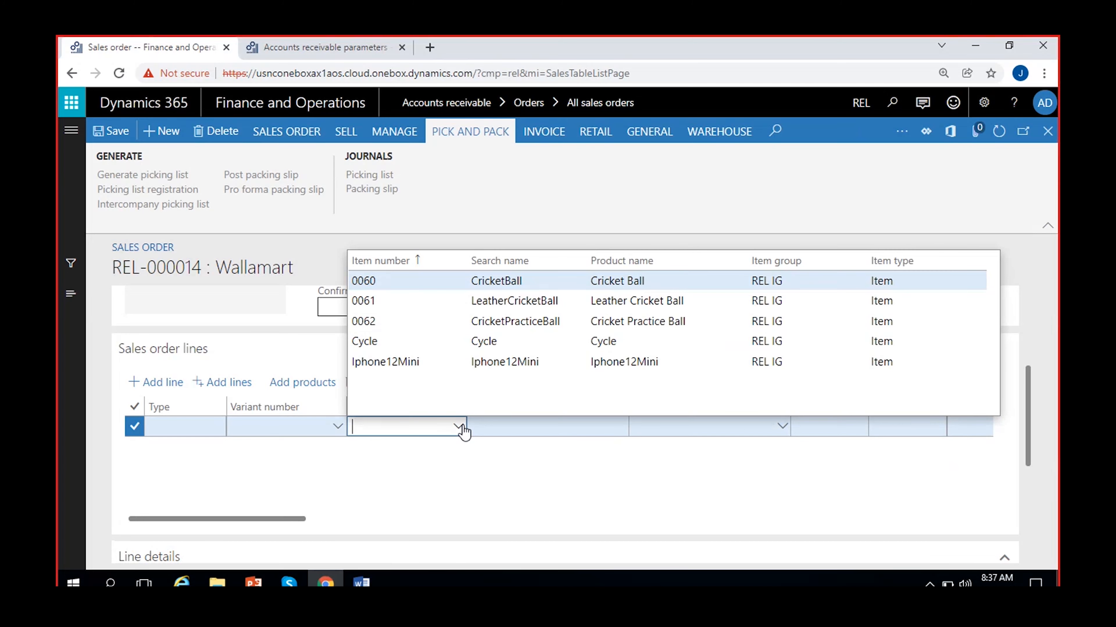
pyautogui.click(510, 283)
pyautogui.click(559, 508)
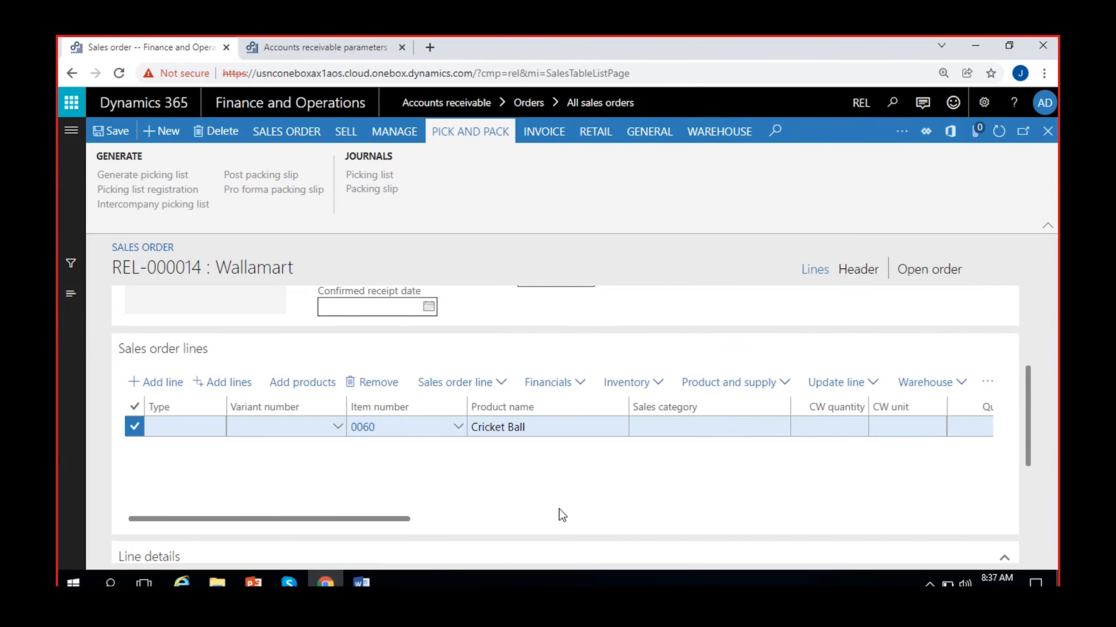
# Step: Set the Cricket Ball line's quantity to 3 and its unit price to 150 on the Wallamart order
pyautogui.hscroll(5, 559, 509)
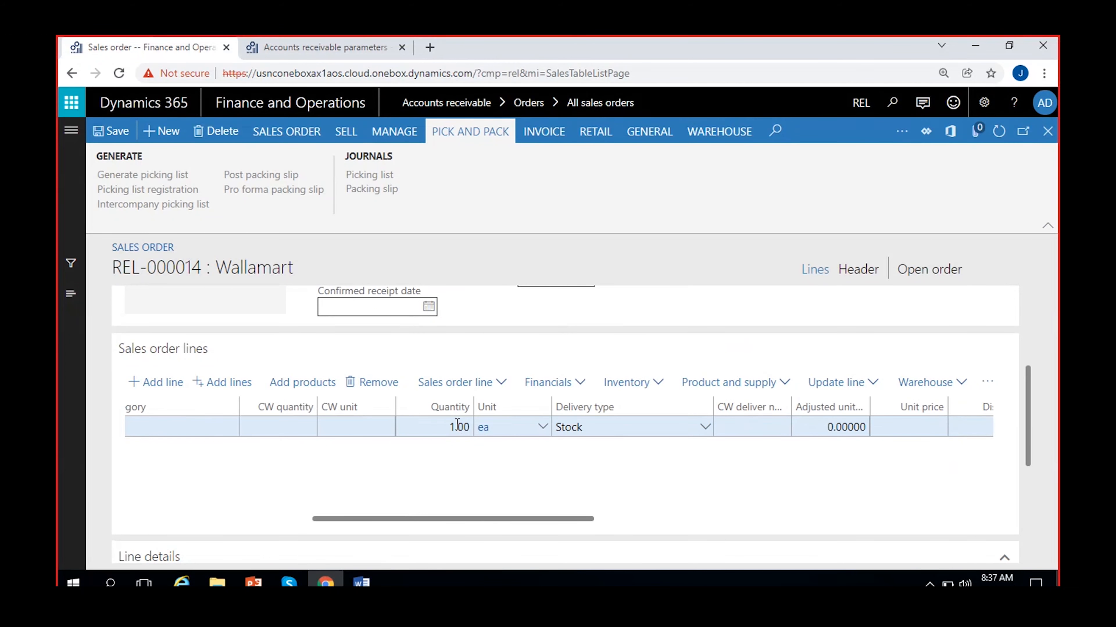
pyautogui.click(448, 426)
pyautogui.write('5')
pyautogui.hscroll(5, 573, 462)
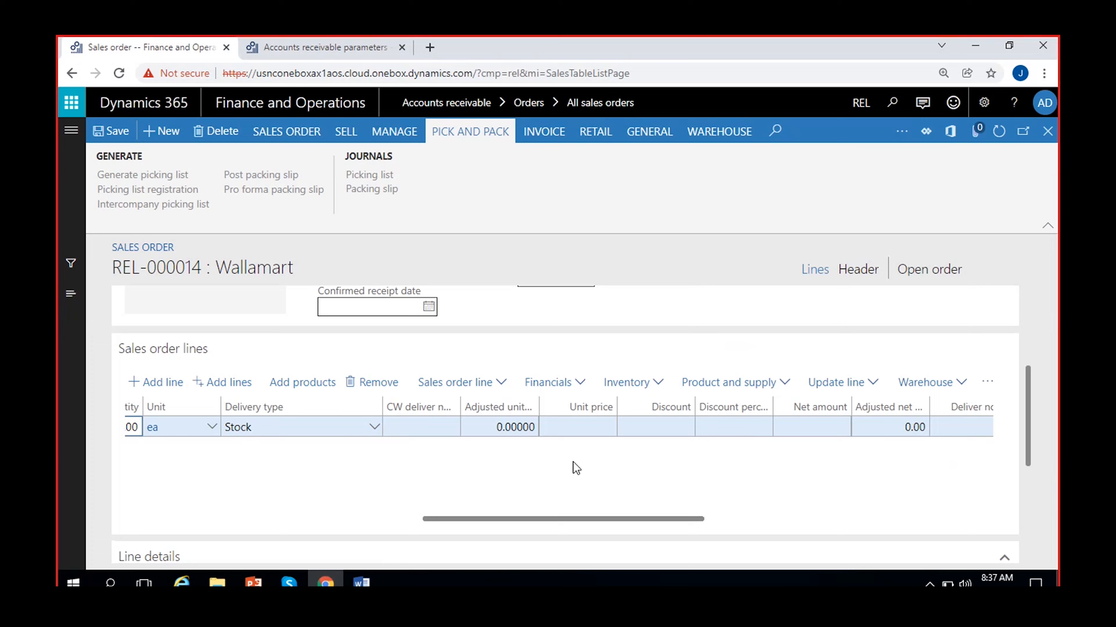
pyautogui.click(598, 434)
pyautogui.write('150')
pyautogui.click(646, 488)
pyautogui.hscroll(3, 645, 490)
pyautogui.hscroll(-10, 441, 501)
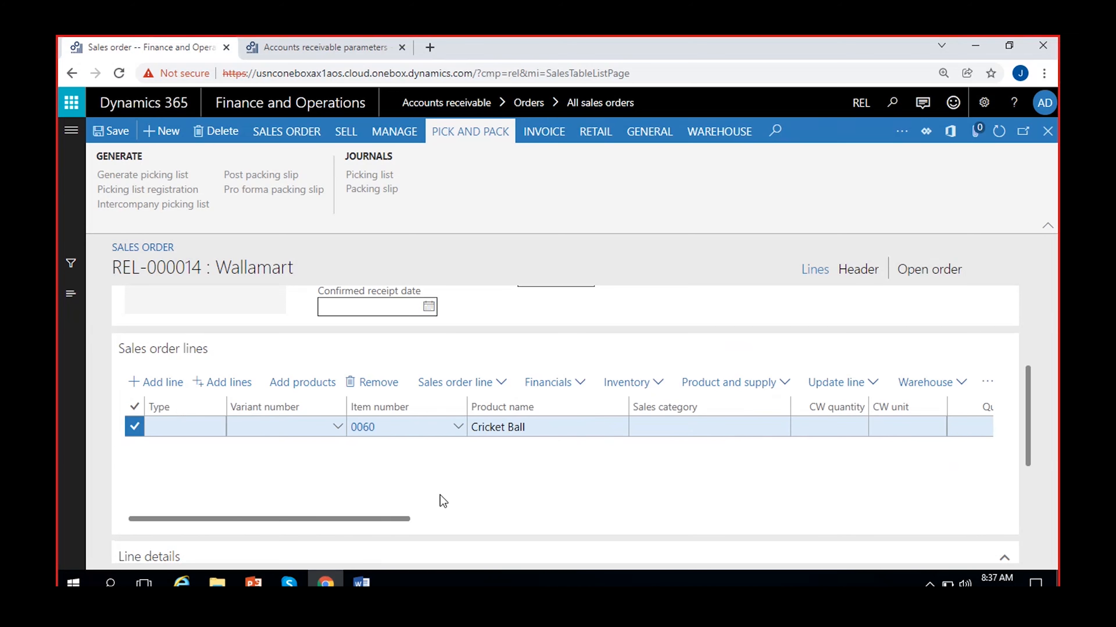
# Step: Confirm the Wallamart sales order, posting the confirmation without printing it
pyautogui.click(349, 131)
pyautogui.click(551, 176)
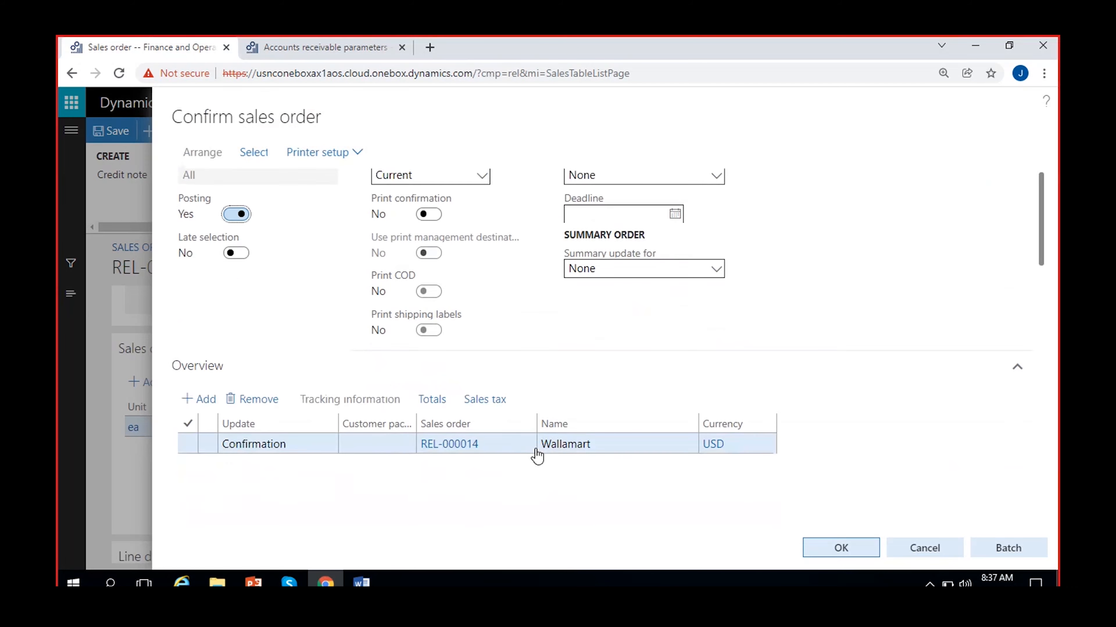
pyautogui.scroll(-3, 537, 455)
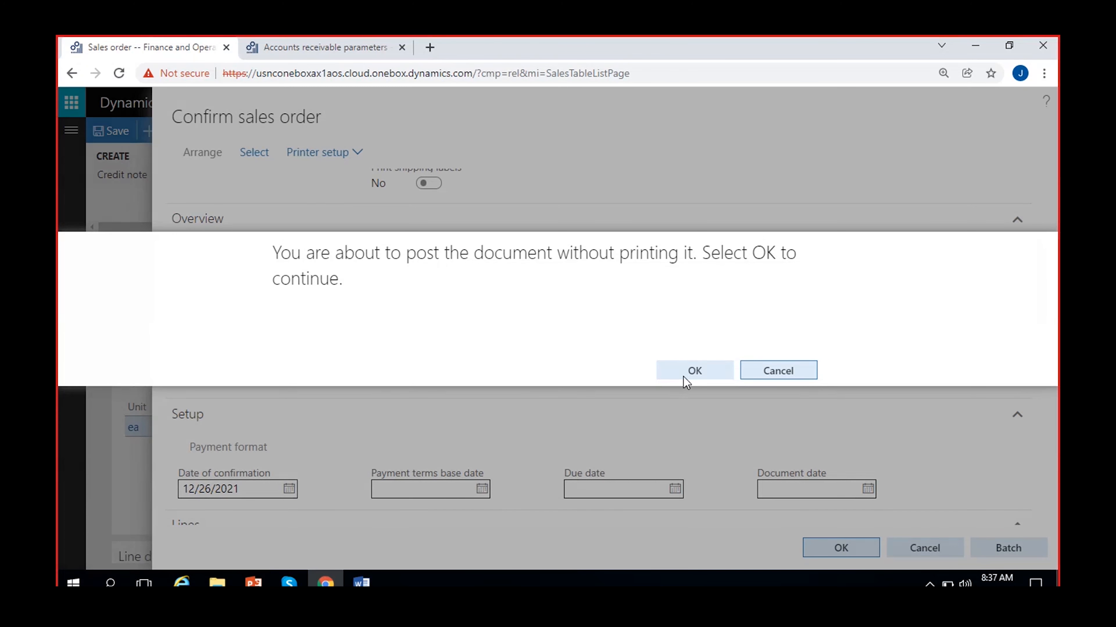
pyautogui.click(683, 376)
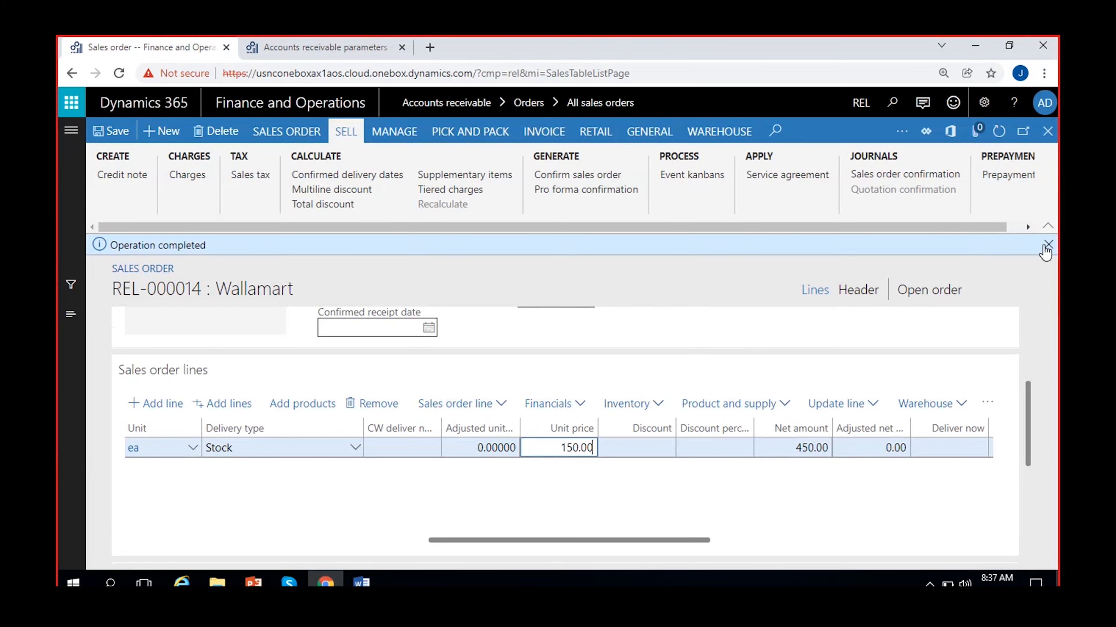
pyautogui.click(1047, 245)
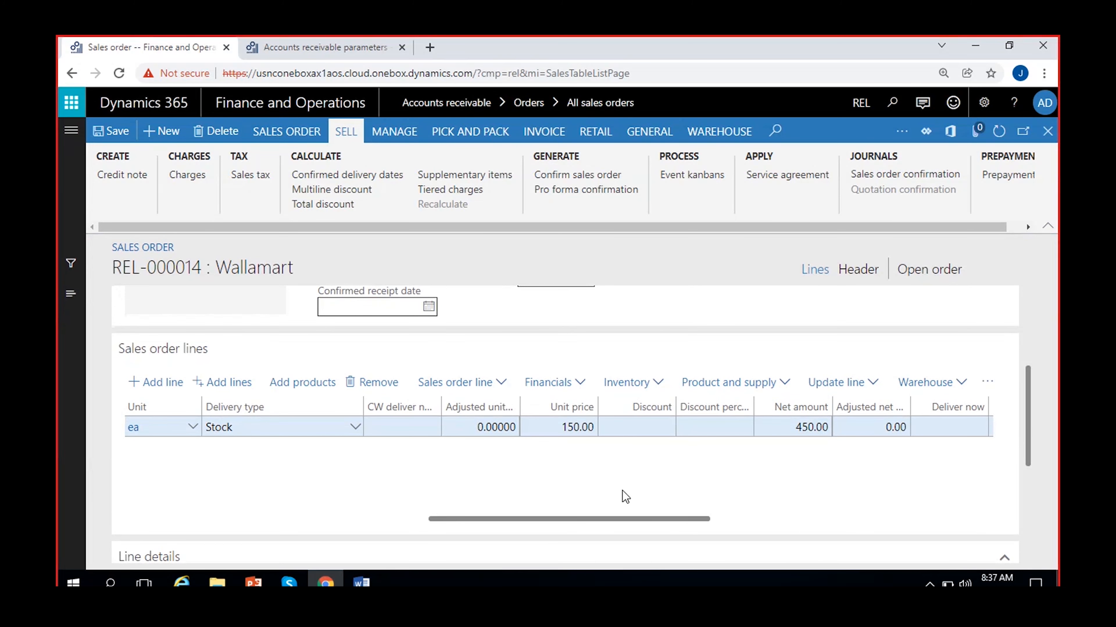
# Step: Post the Wallamart order's packing slip, keeping the quantity setting at All instead of the recommended Picked
pyautogui.click(473, 132)
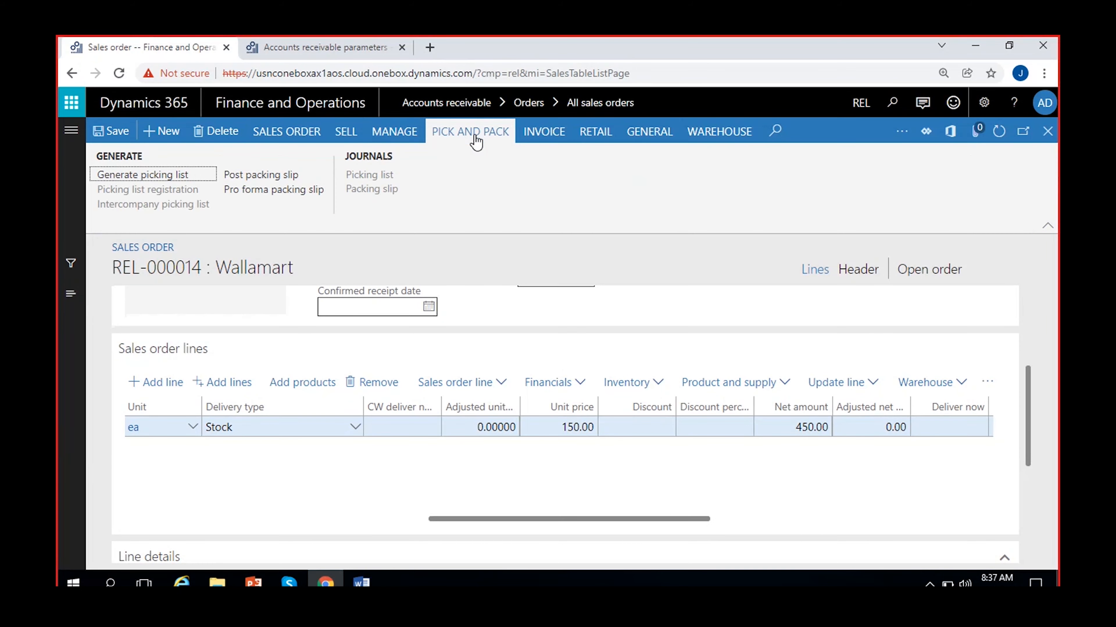
pyautogui.click(272, 176)
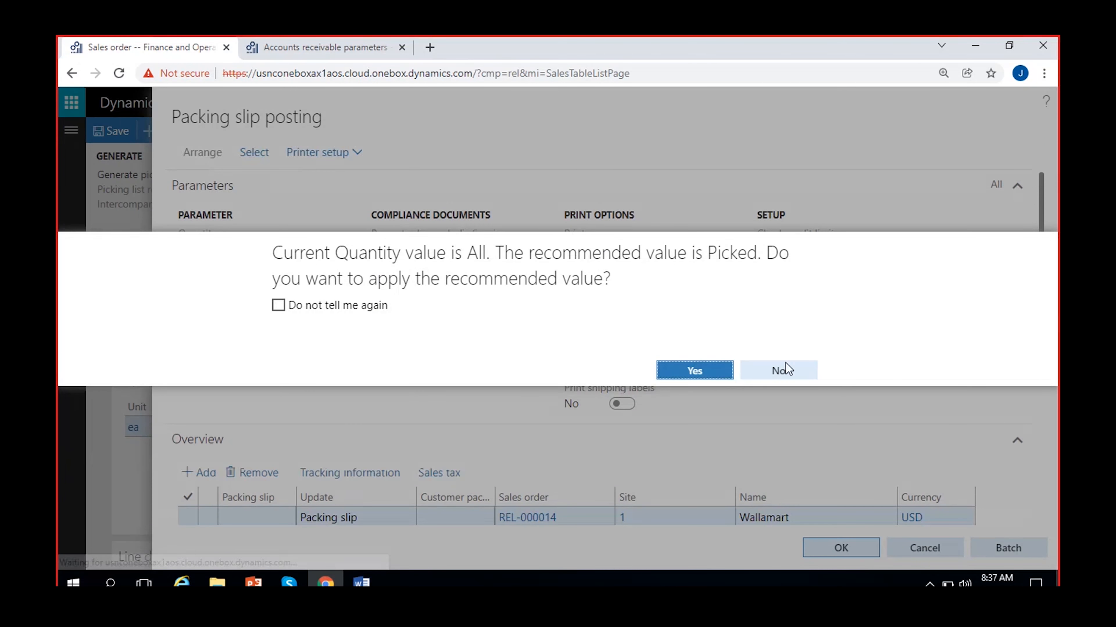
pyautogui.click(780, 371)
pyautogui.scroll(-8, 834, 433)
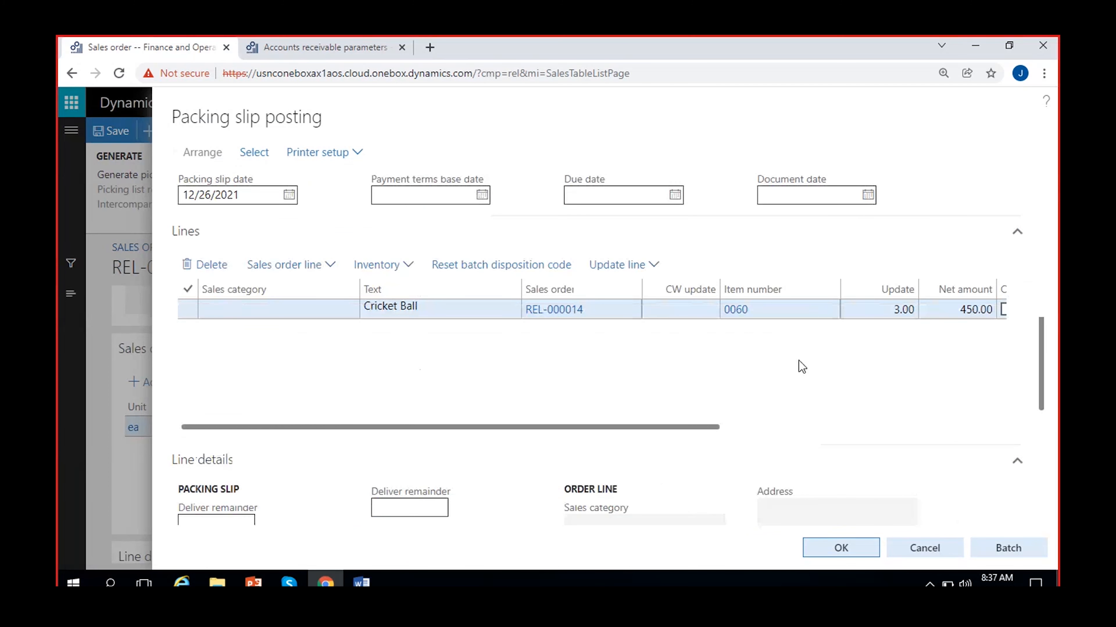
pyautogui.hscroll(5, 752, 349)
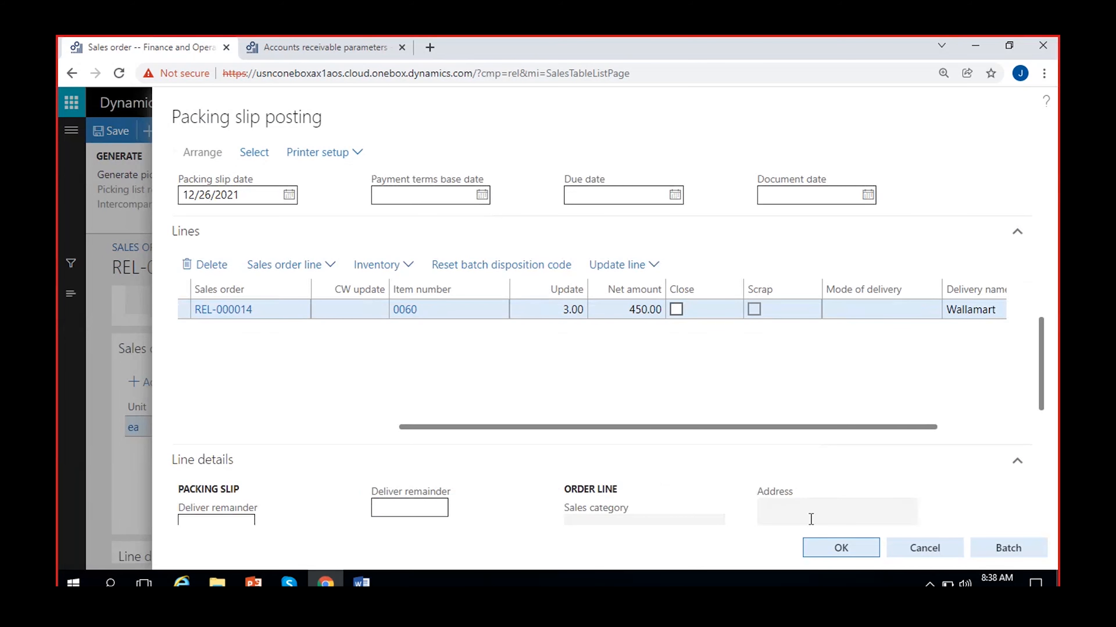
pyautogui.click(840, 549)
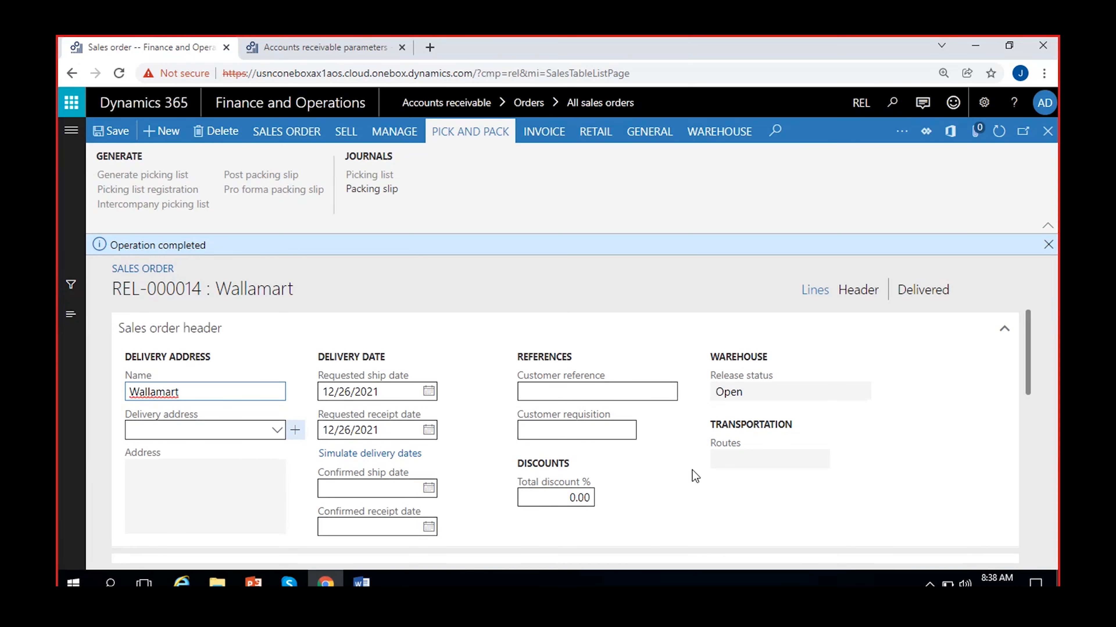
# Step: Check the Wallamart order's status, return to the sales order list, refresh it and check the status there
pyautogui.click(1048, 245)
pyautogui.click(939, 268)
pyautogui.click(1047, 131)
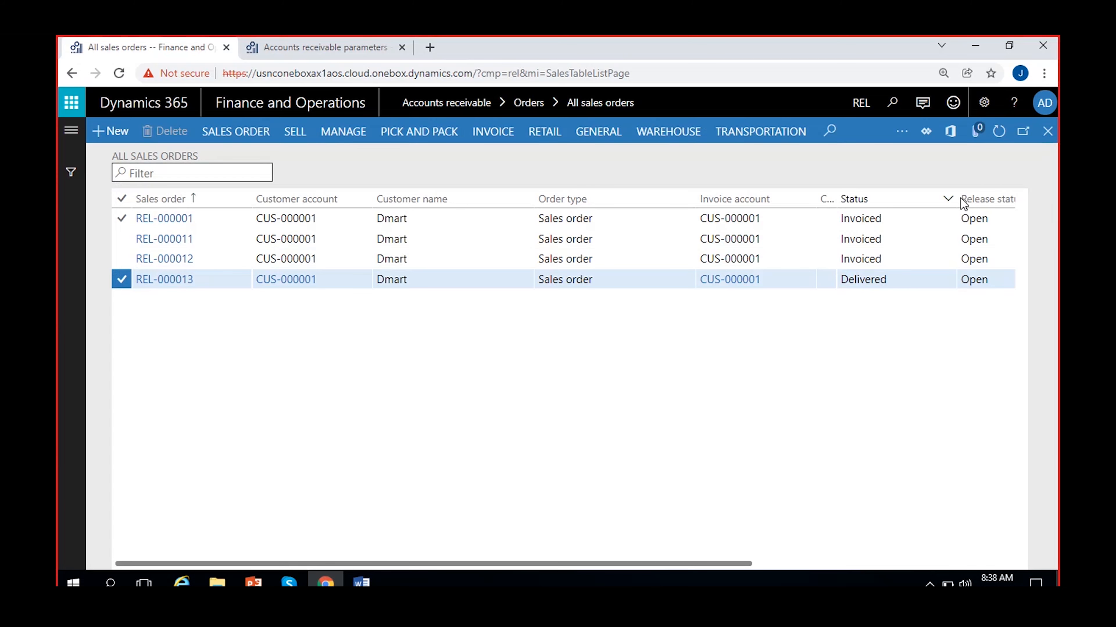
pyautogui.click(1000, 132)
pyautogui.click(873, 301)
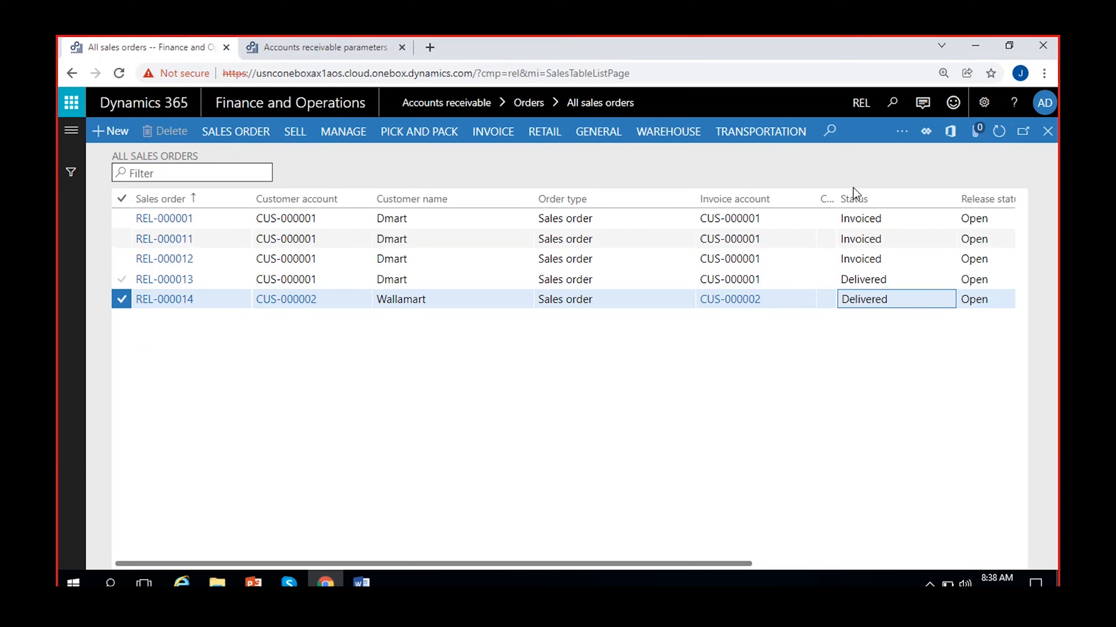
# Step: Filter the sales order list to orders whose status is exactly Delivered
pyautogui.click(890, 199)
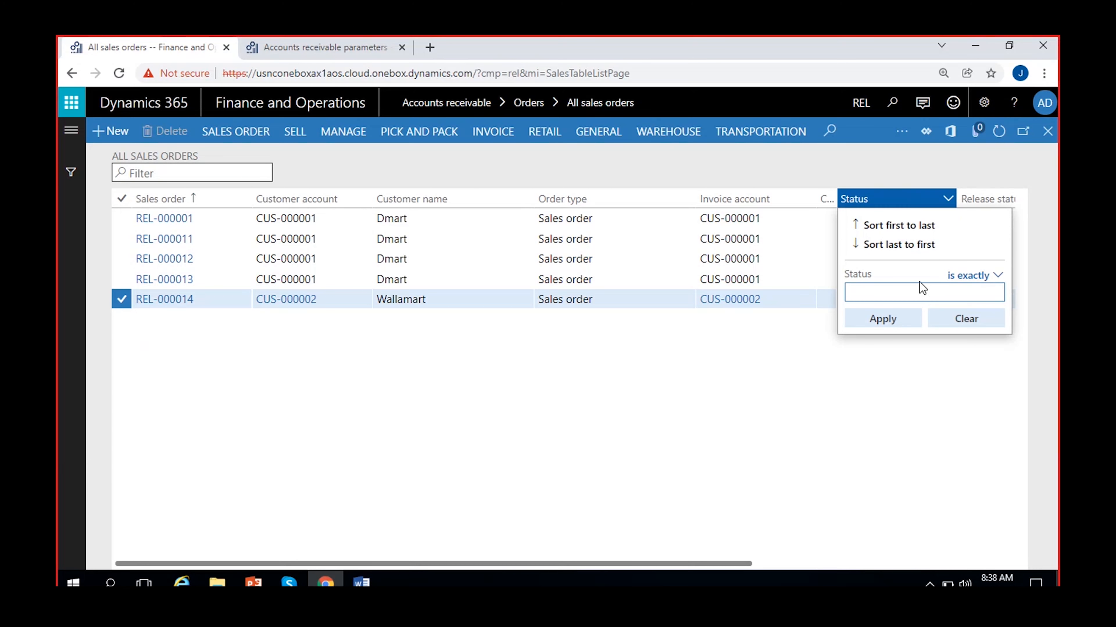
pyautogui.write('Delivered')
pyautogui.click(886, 322)
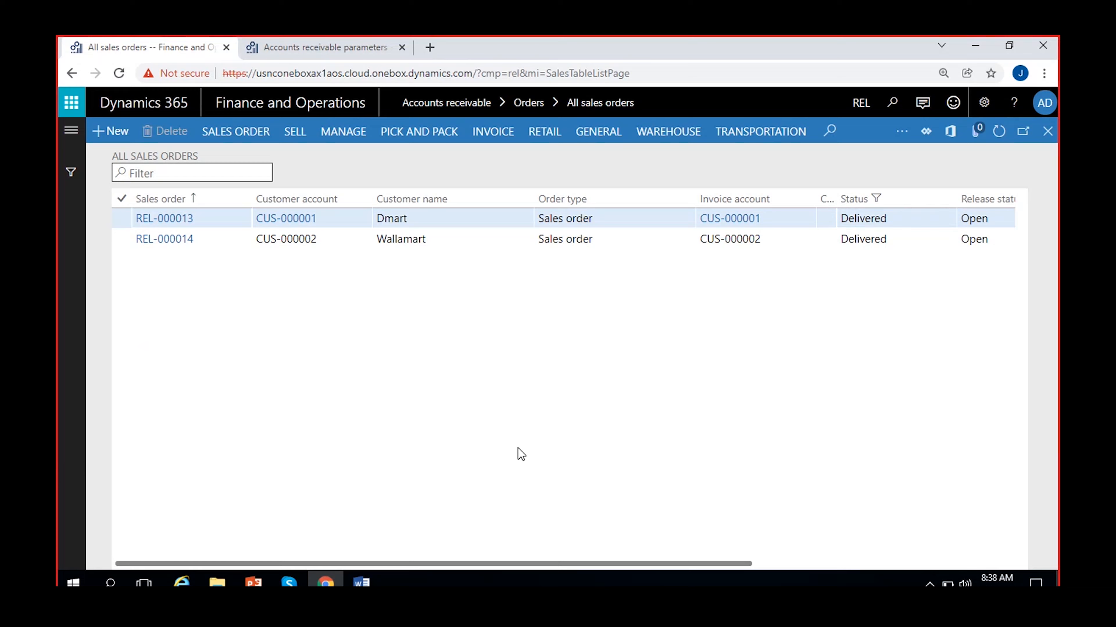
# Step: Select the delivered Dmart and Wallamart orders together and check which invoice generation options are available for them
pyautogui.click(122, 218)
pyautogui.click(122, 240)
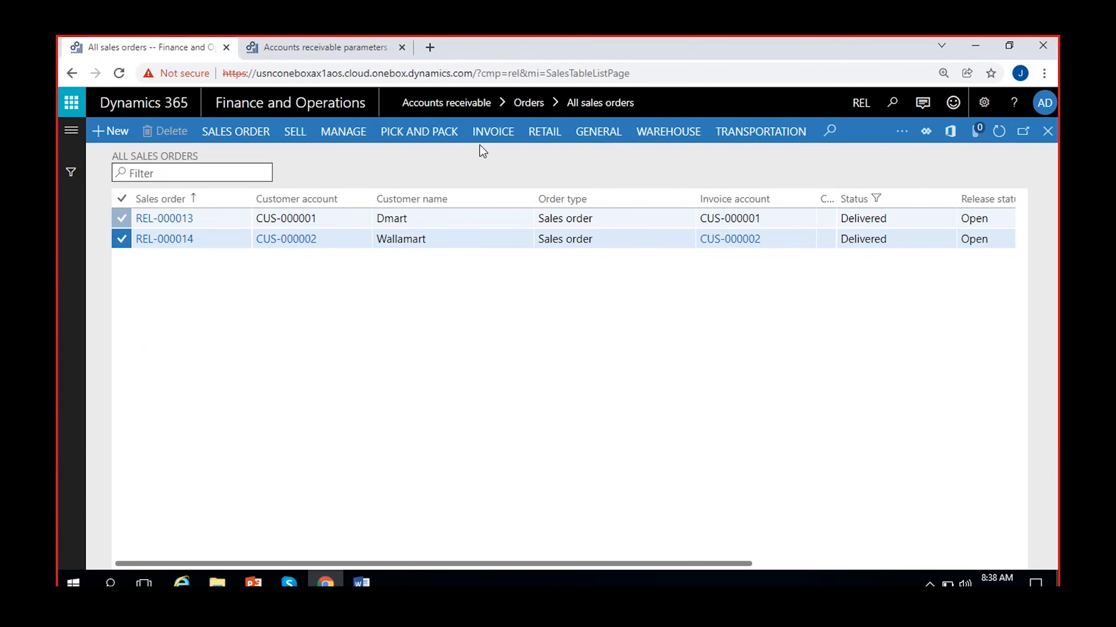
pyautogui.click(490, 137)
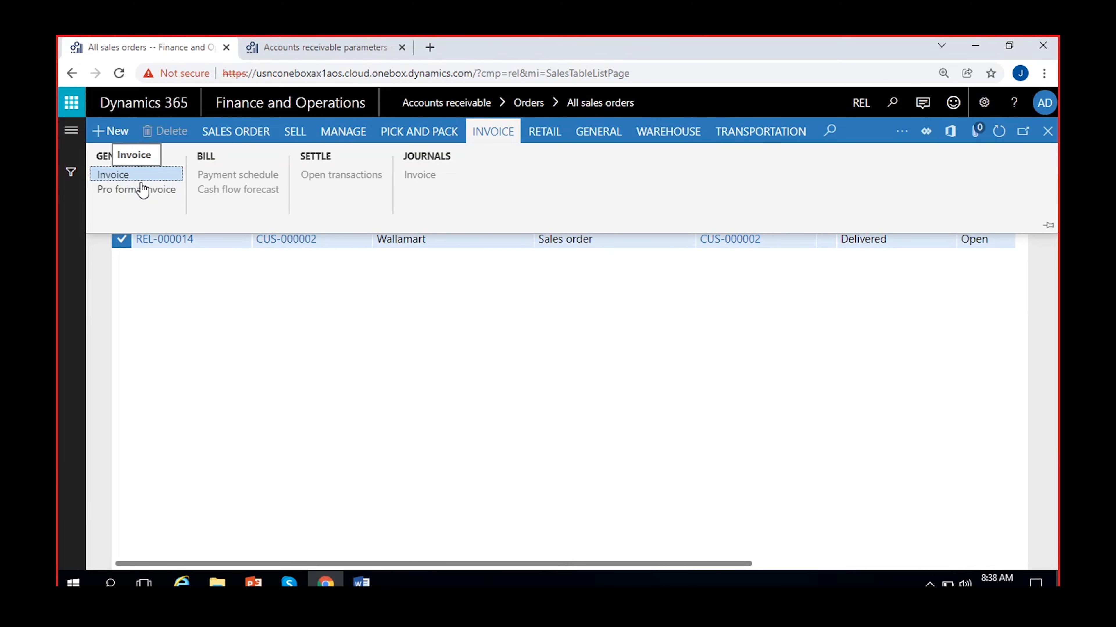
pyautogui.click(330, 315)
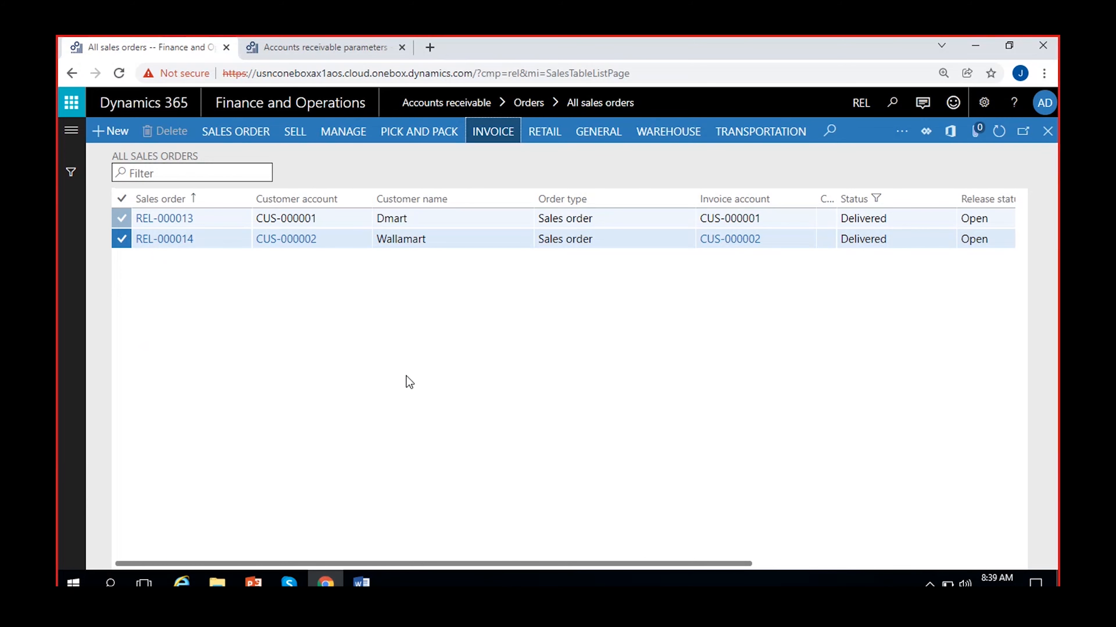
pyautogui.click(289, 583)
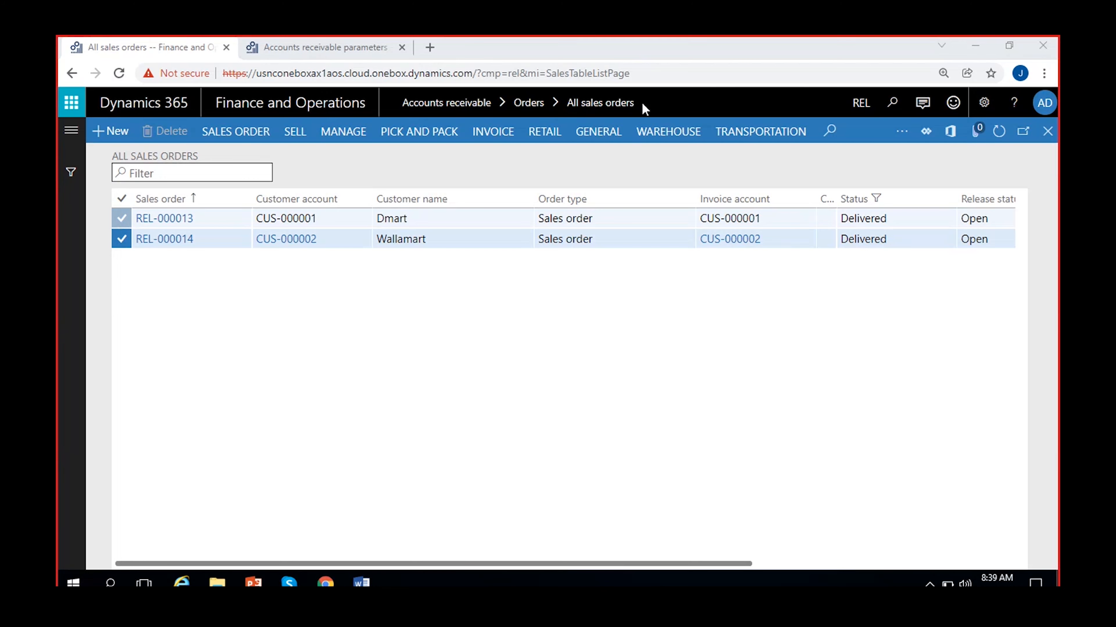
pyautogui.click(492, 133)
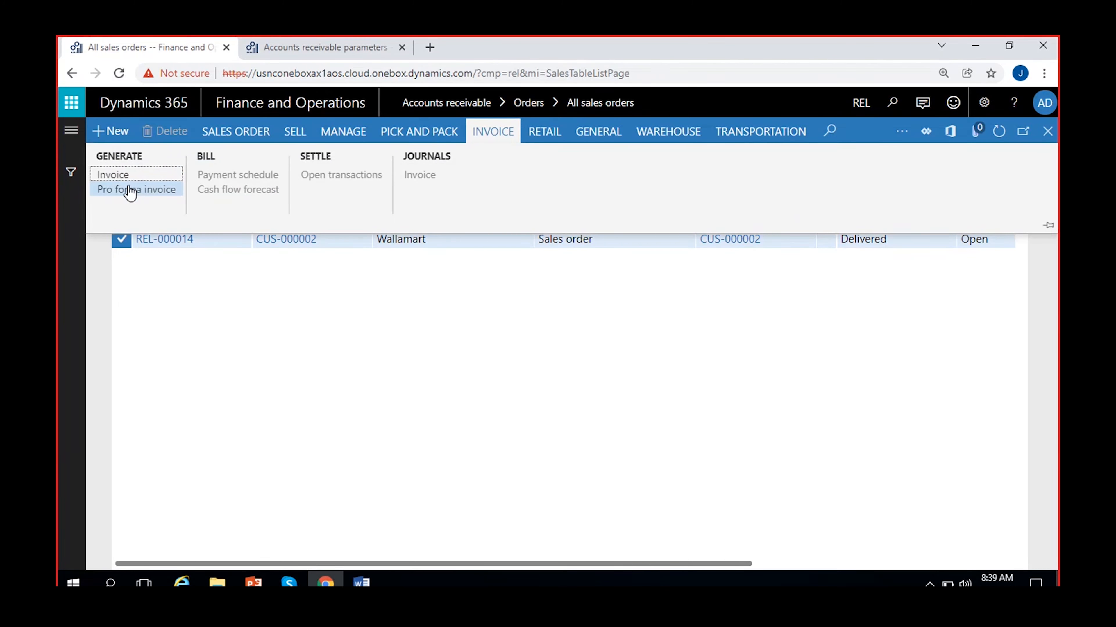
pyautogui.click(307, 310)
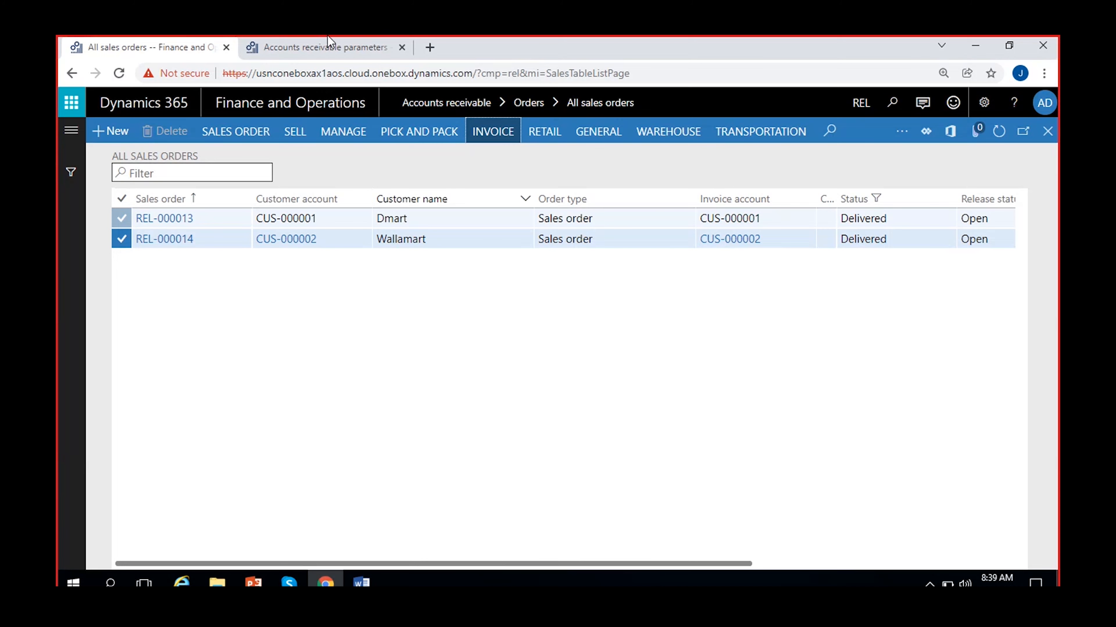
# Step: Switch to the Accounts receivable parameters browser page and open the batch invoicing form for sales invoices
pyautogui.click(326, 44)
pyautogui.click(72, 131)
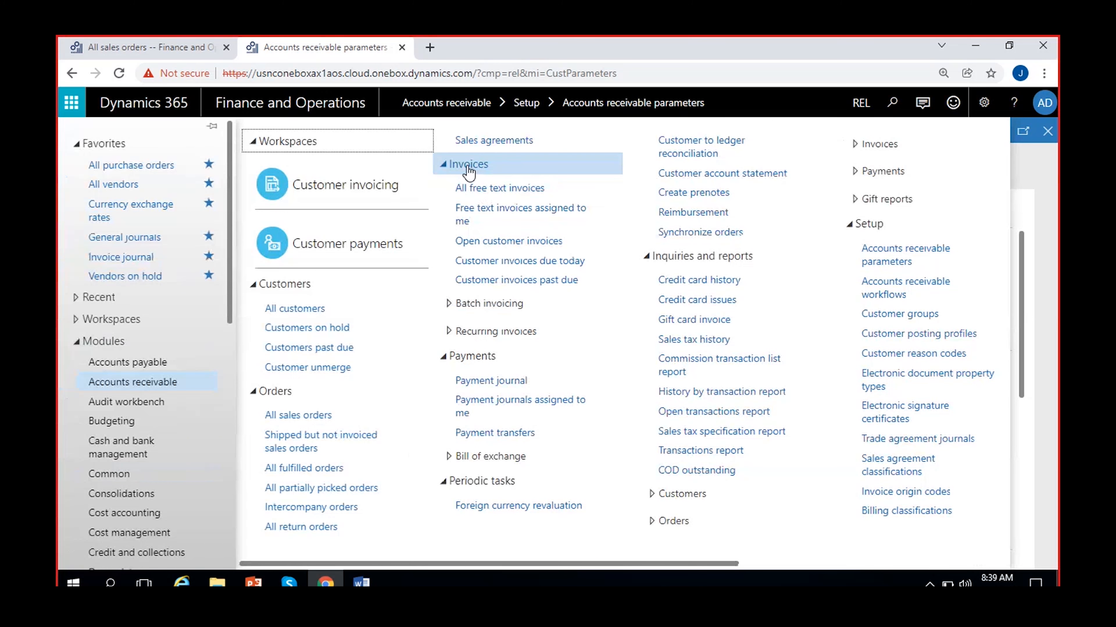
pyautogui.click(453, 306)
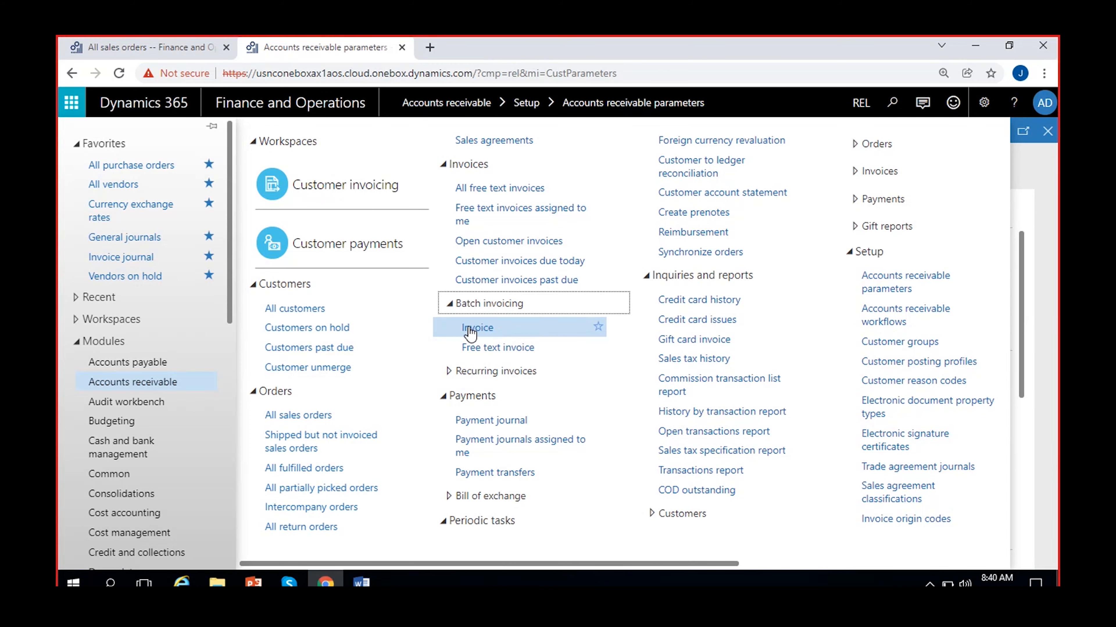
pyautogui.click(505, 330)
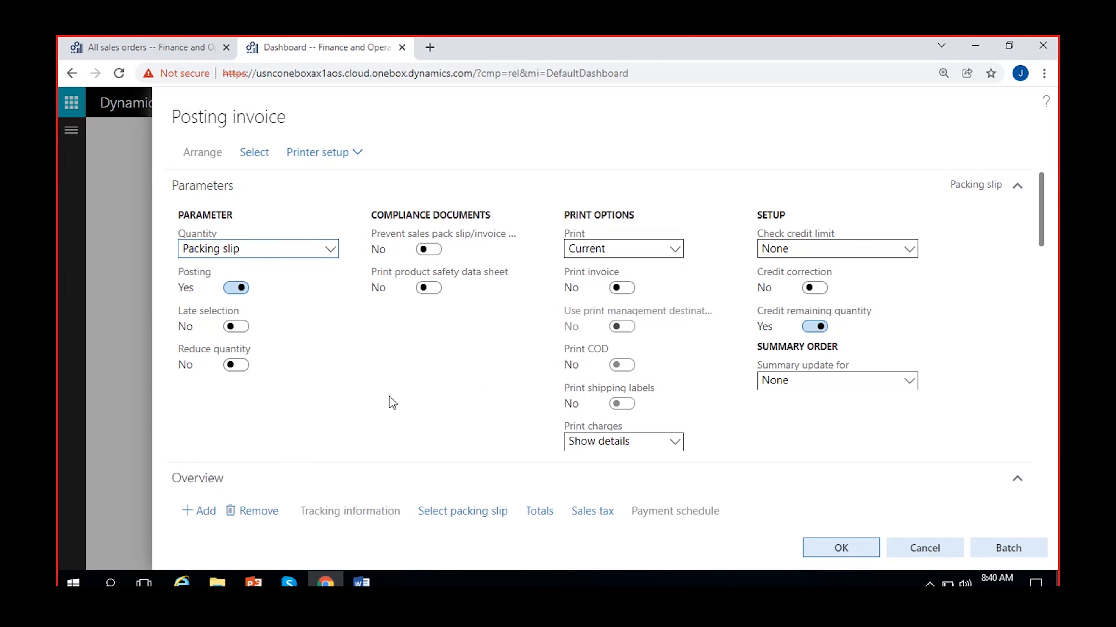
# Step: Review the Posting invoice form and add the latest Dmart sales order to its overview
pyautogui.scroll(-6, 377, 364)
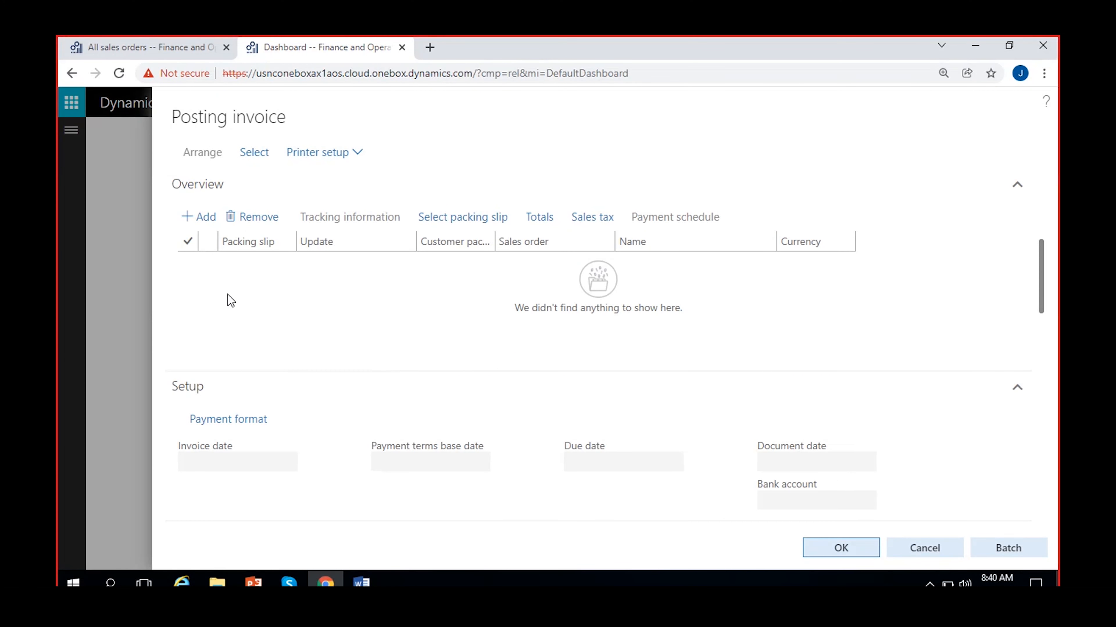
pyautogui.scroll(6, 275, 287)
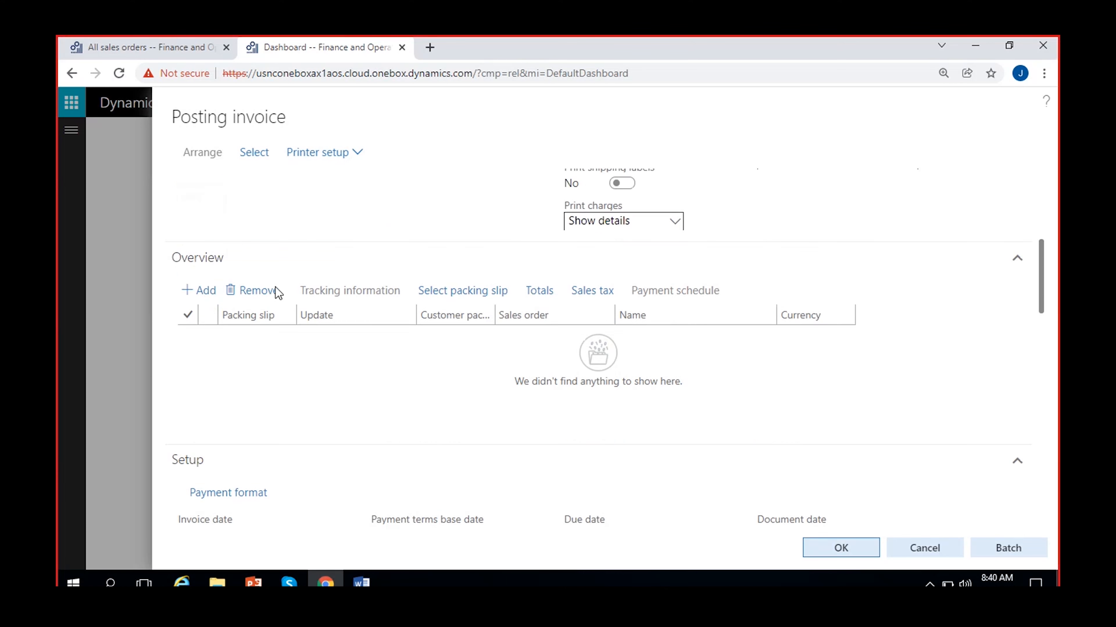
pyautogui.scroll(-3, 275, 287)
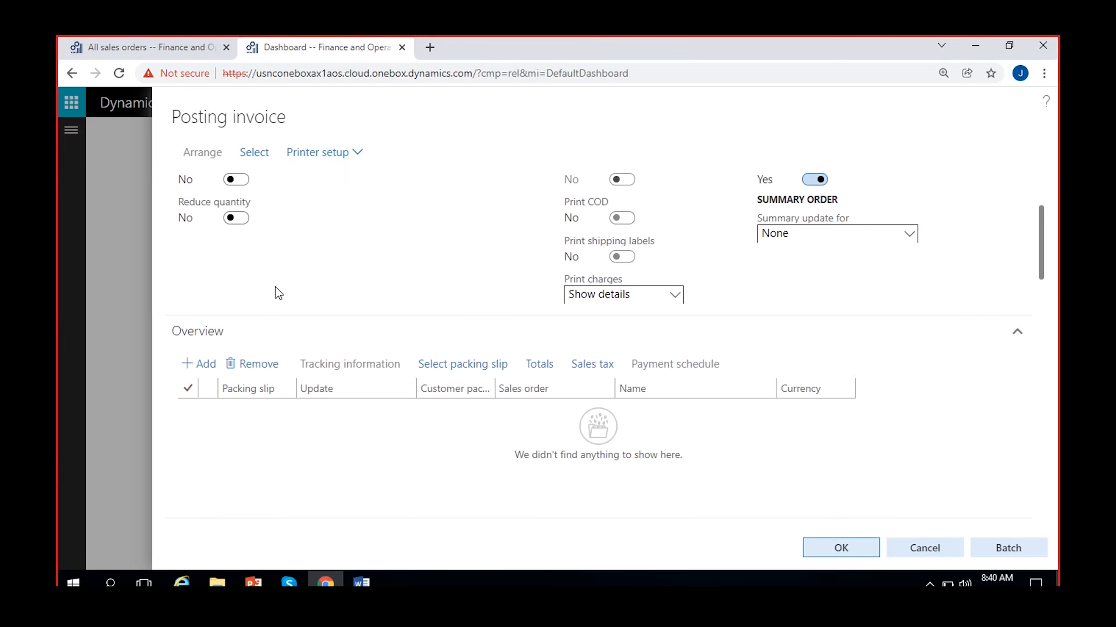
pyautogui.scroll(-7, 276, 287)
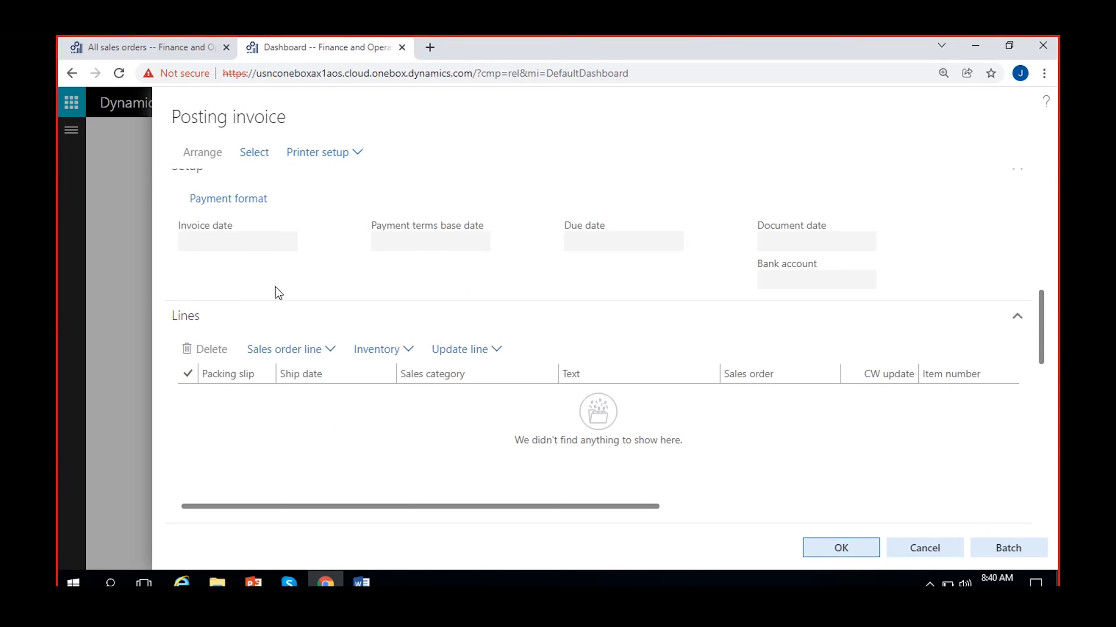
pyautogui.scroll(10, 275, 287)
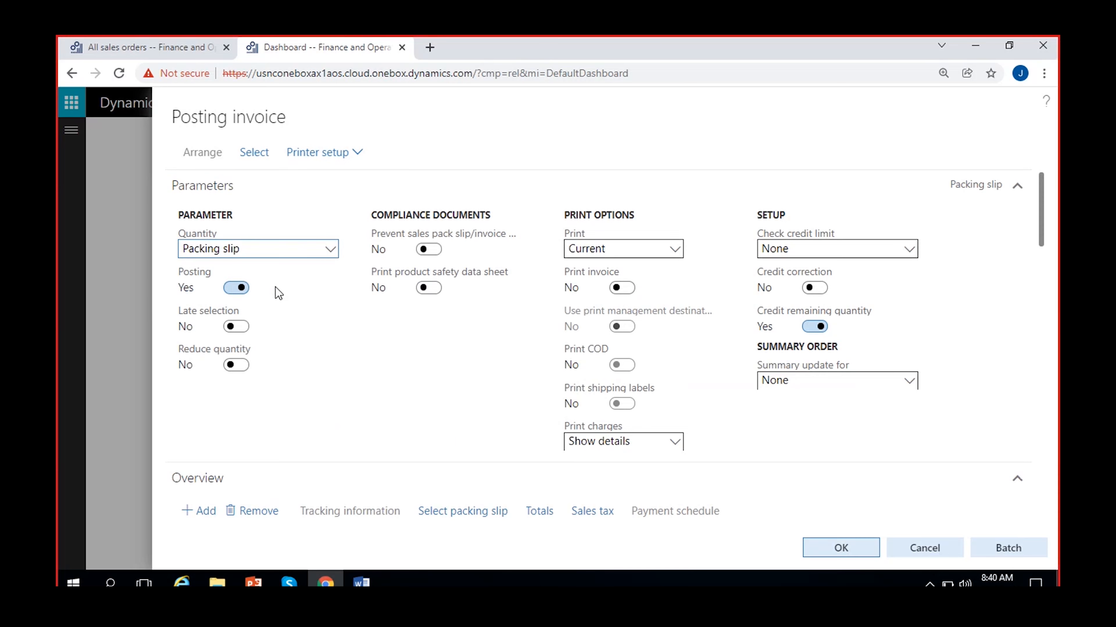
pyautogui.scroll(-6, 275, 287)
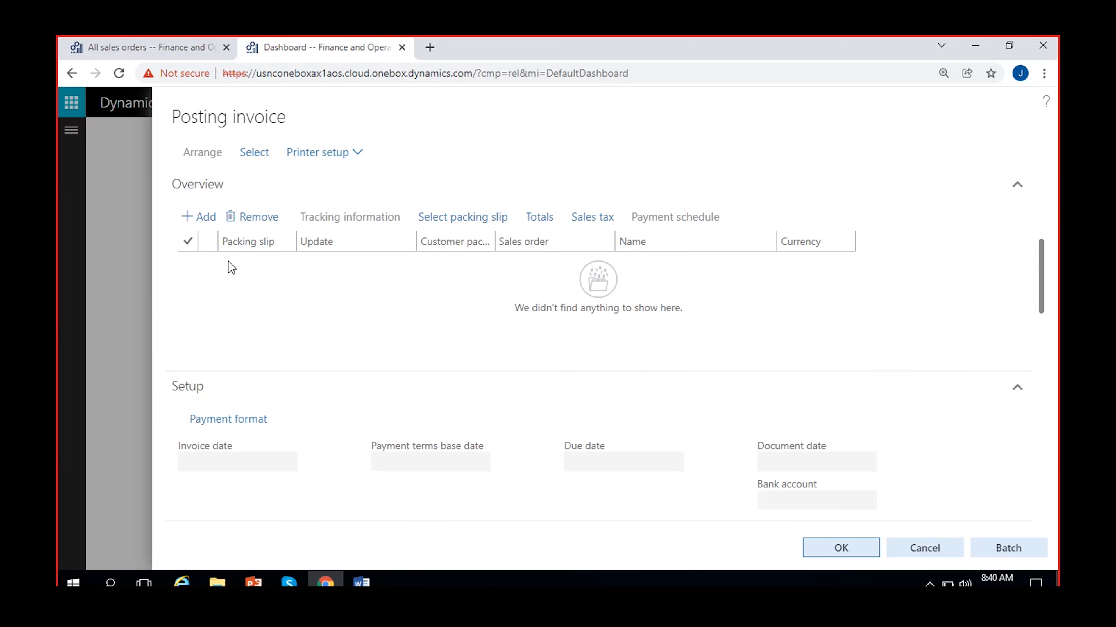
pyautogui.click(207, 224)
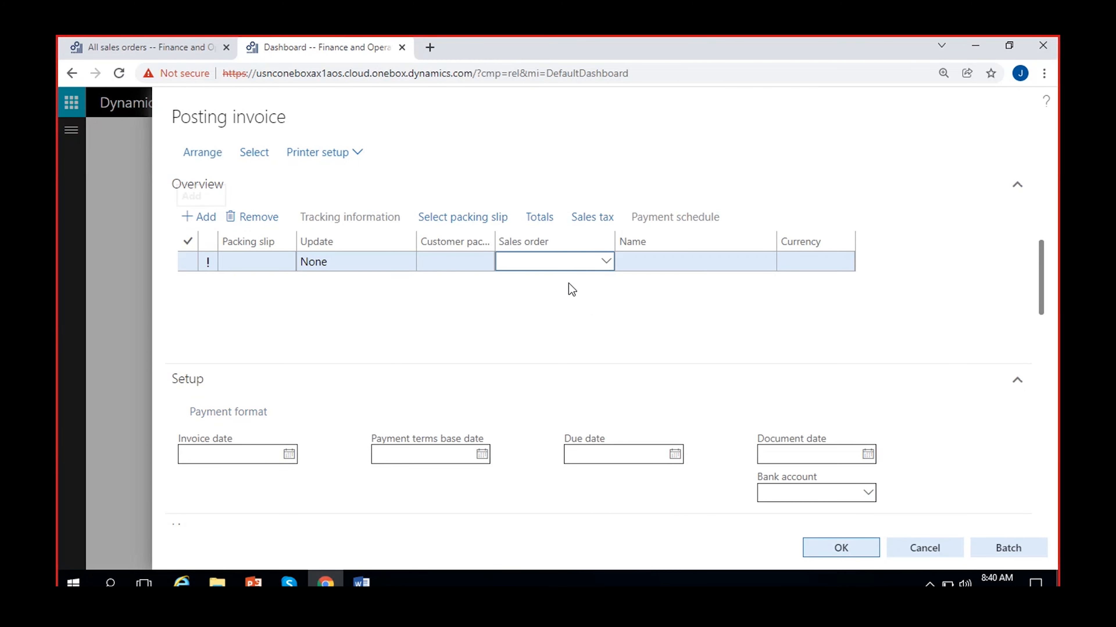
pyautogui.click(607, 263)
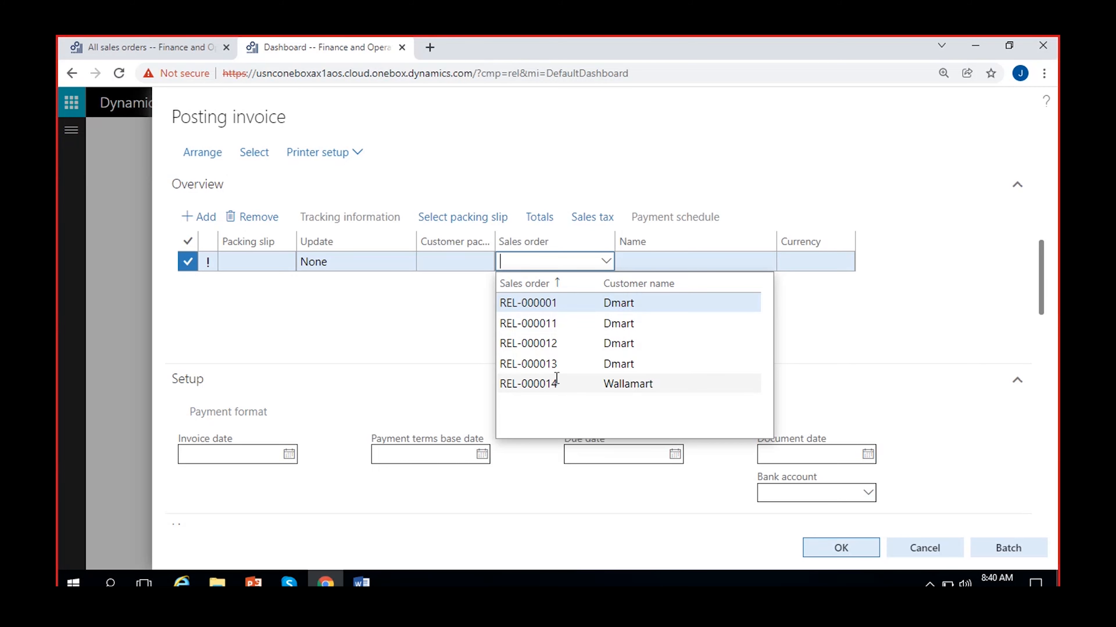
pyautogui.click(561, 364)
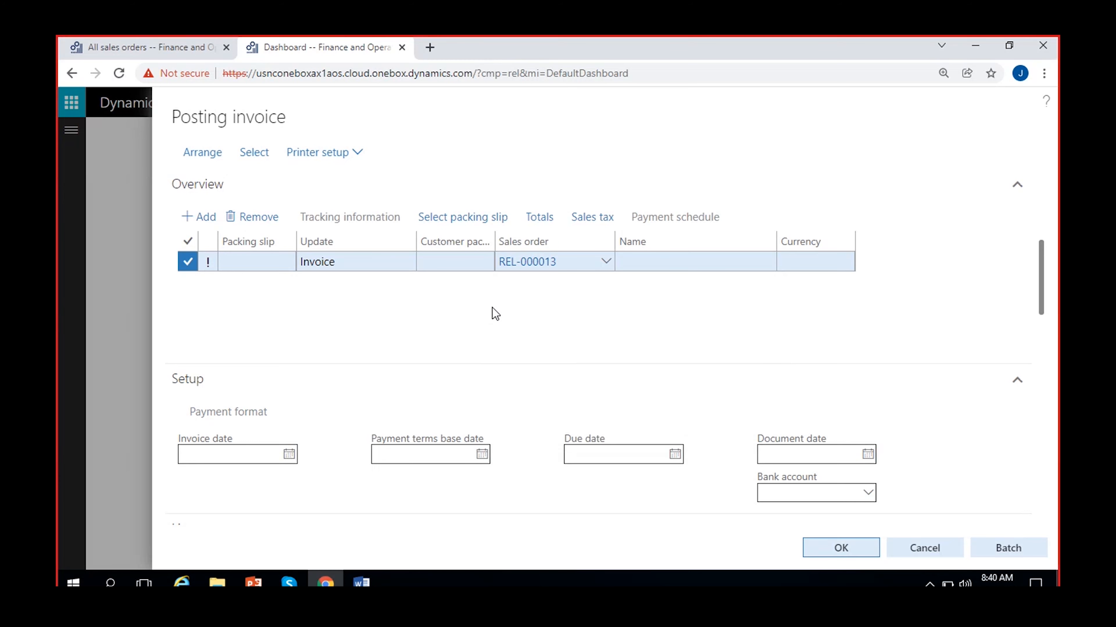
# Step: Add the Wallamart sales order as a second row in the Posting invoice overview
pyautogui.click(468, 342)
pyautogui.click(611, 285)
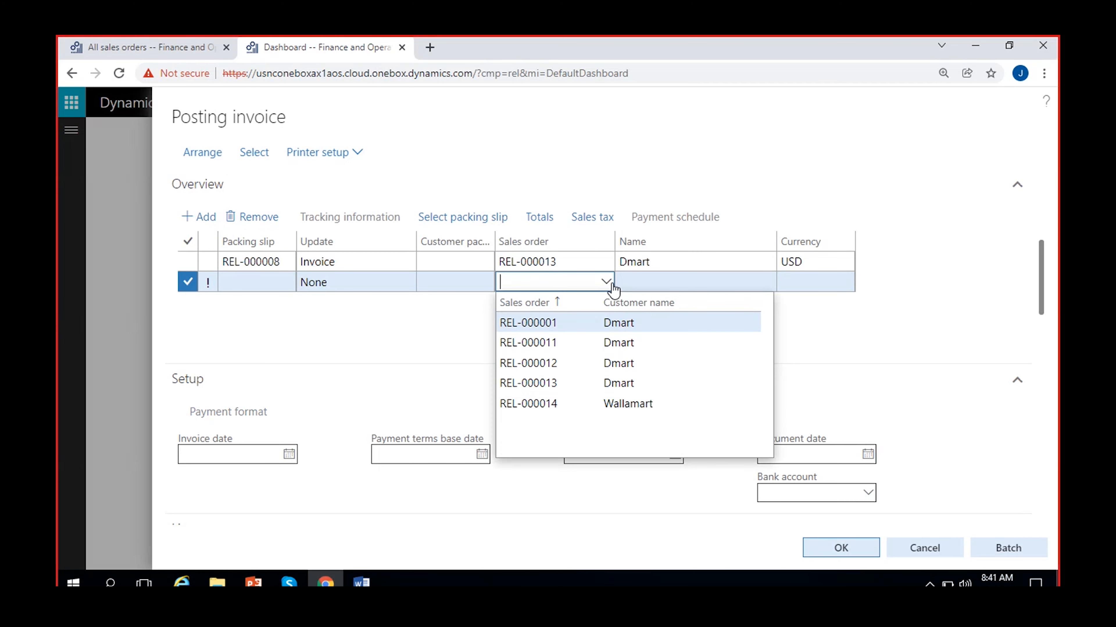
pyautogui.click(535, 401)
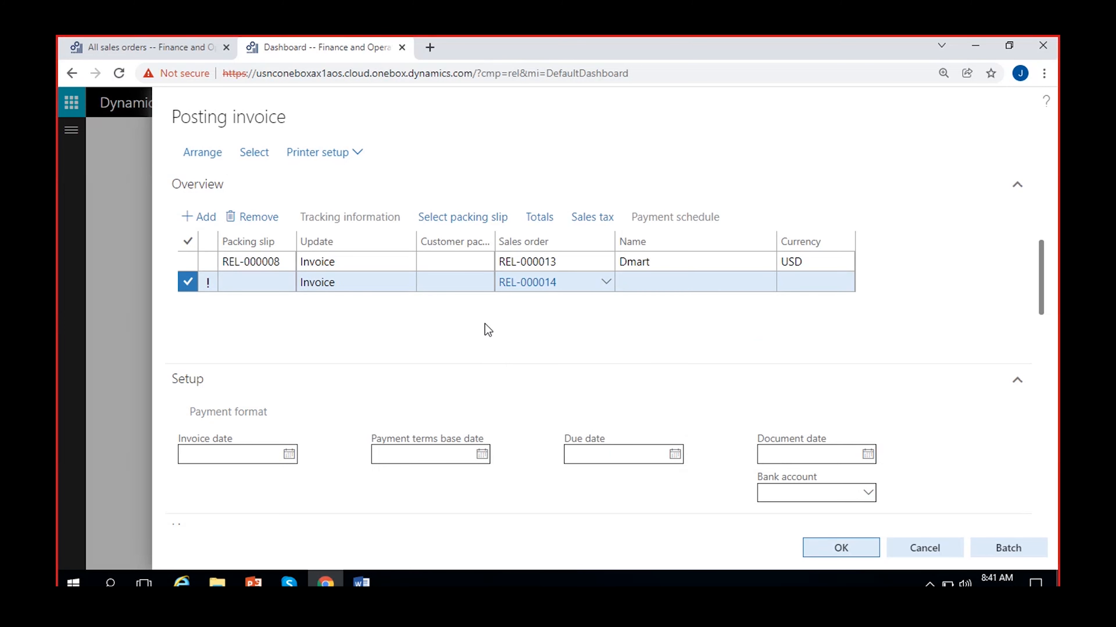
pyautogui.scroll(-6, 488, 330)
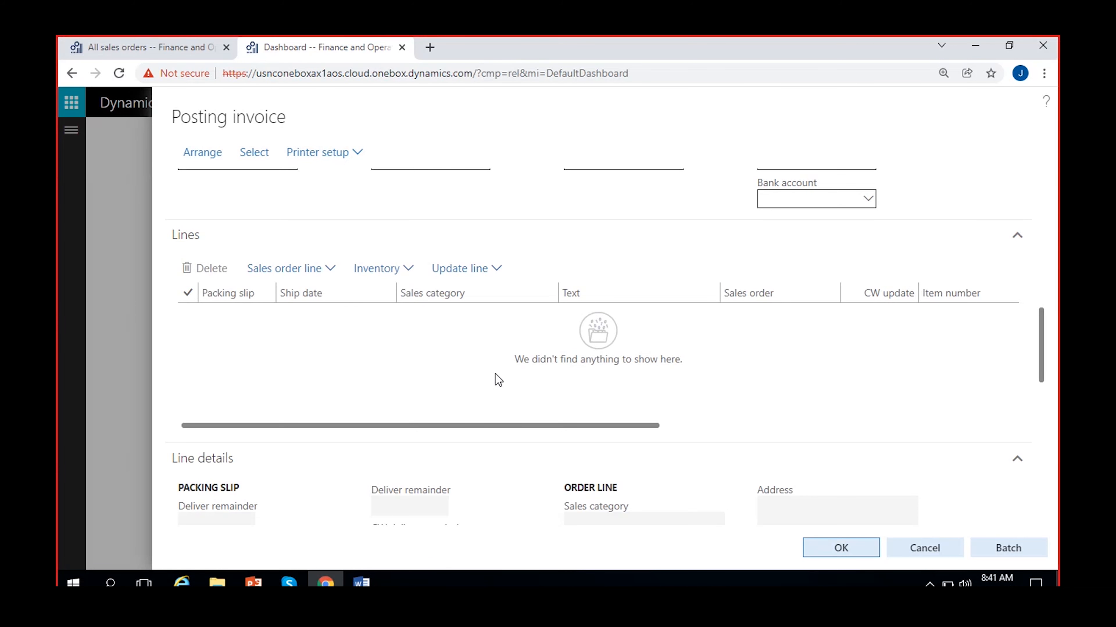
pyautogui.moveTo(1041, 324); pyautogui.dragTo(536, 251)
pyautogui.click(545, 191)
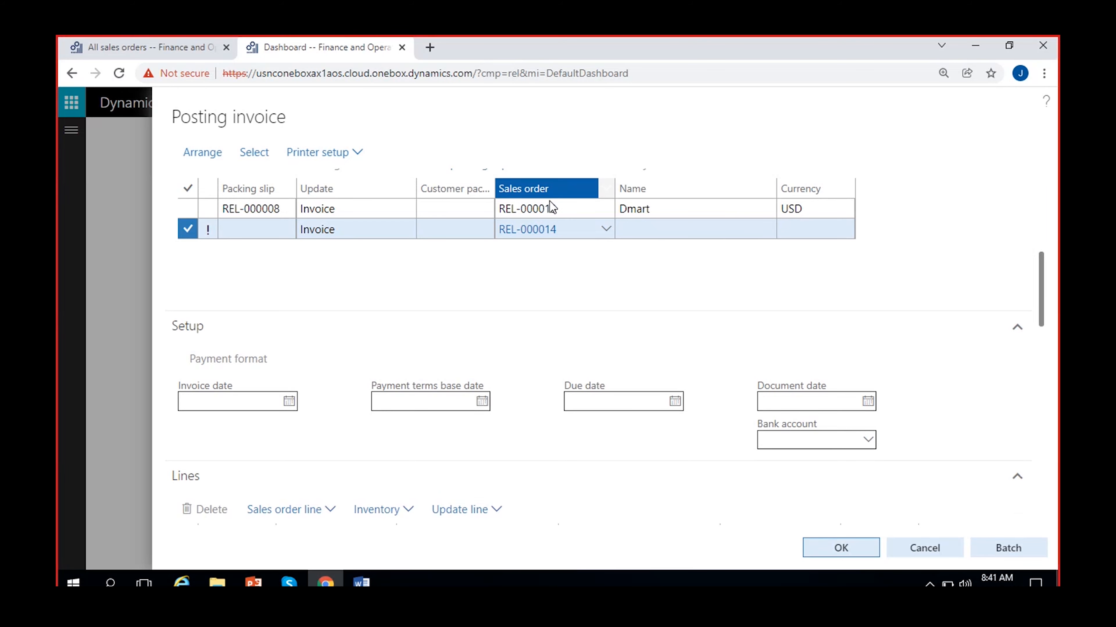
pyautogui.click(387, 284)
# Step: Select the Dmart and Wallamart rows in the overview in turn and check each order's Cricket Ball invoice line
pyautogui.click(559, 207)
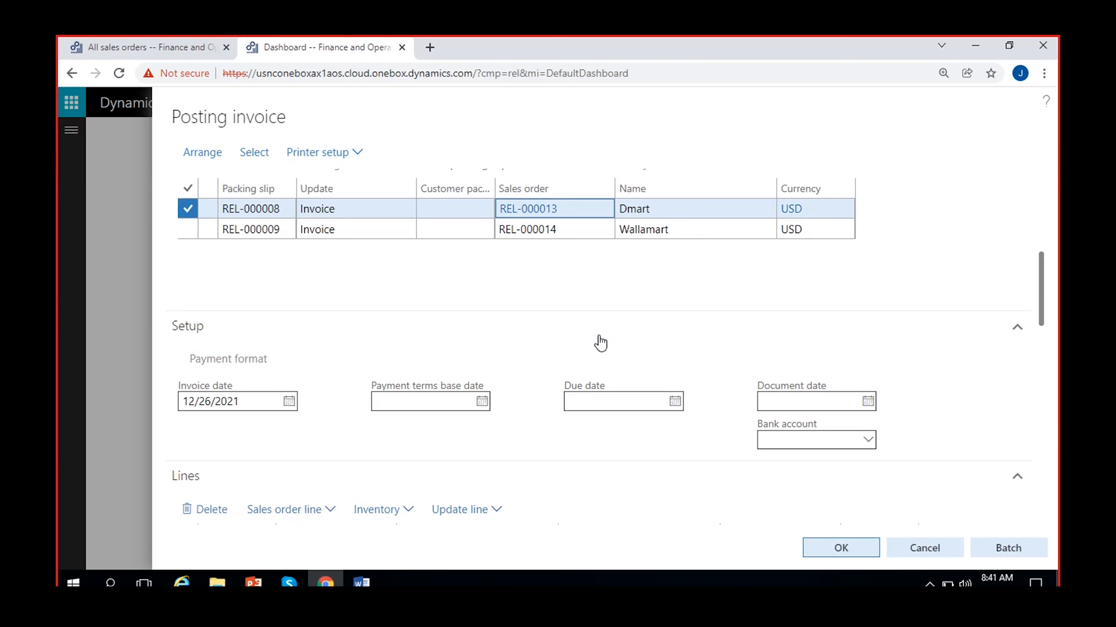
pyautogui.scroll(-5, 588, 369)
pyautogui.hscroll(5, 632, 395)
pyautogui.hscroll(-5, 632, 396)
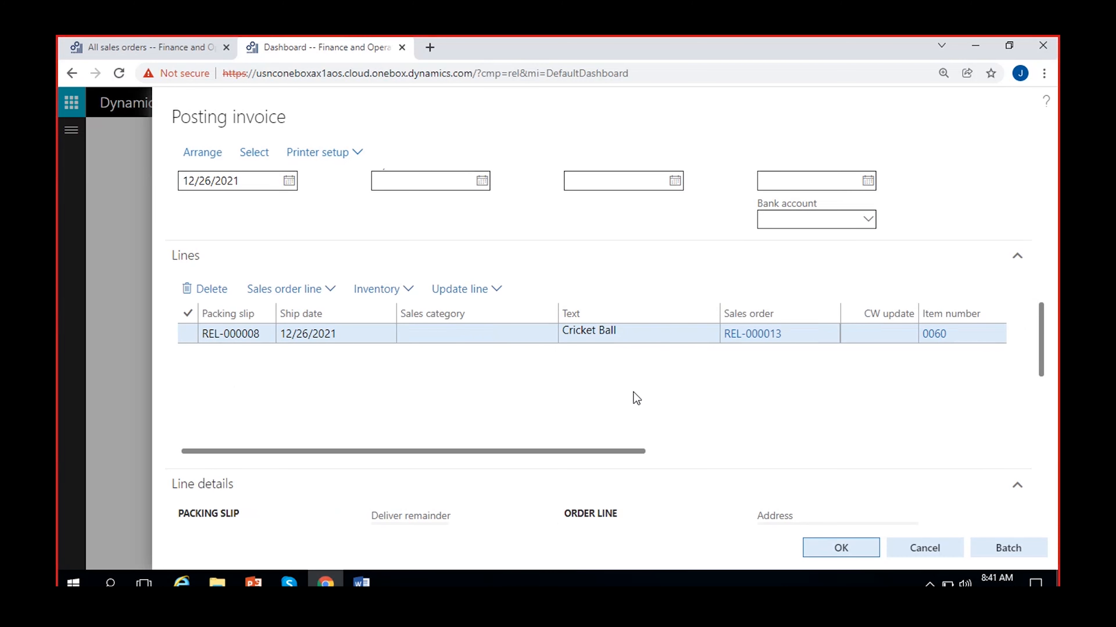
pyautogui.scroll(5, 841, 266)
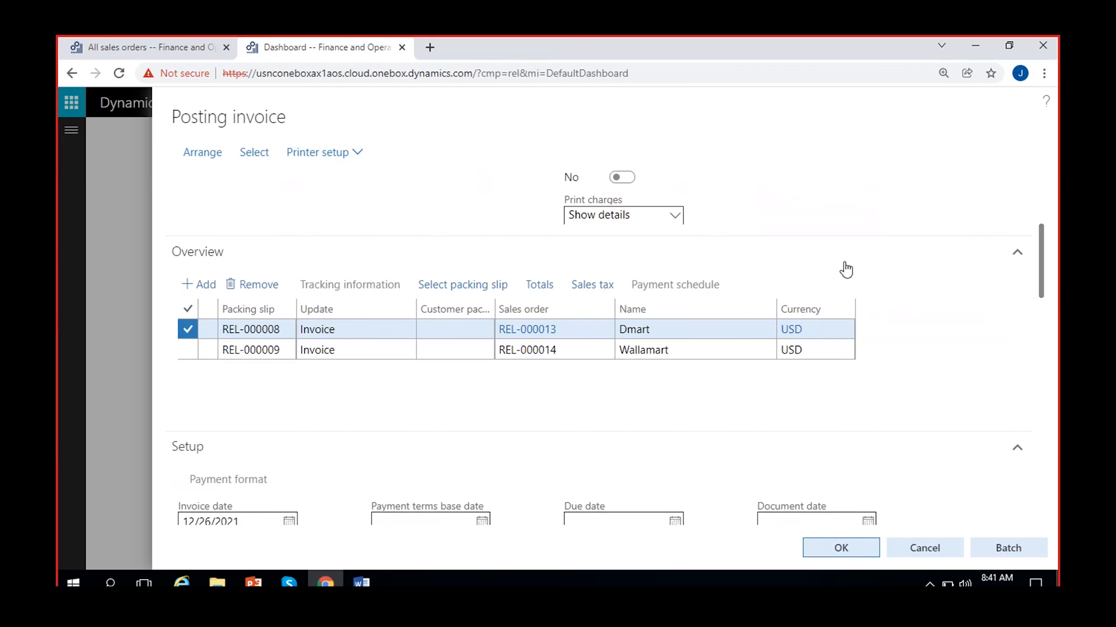
pyautogui.click(568, 347)
pyautogui.moveTo(1041, 304); pyautogui.dragTo(1053, 361)
pyautogui.hscroll(5, 842, 431)
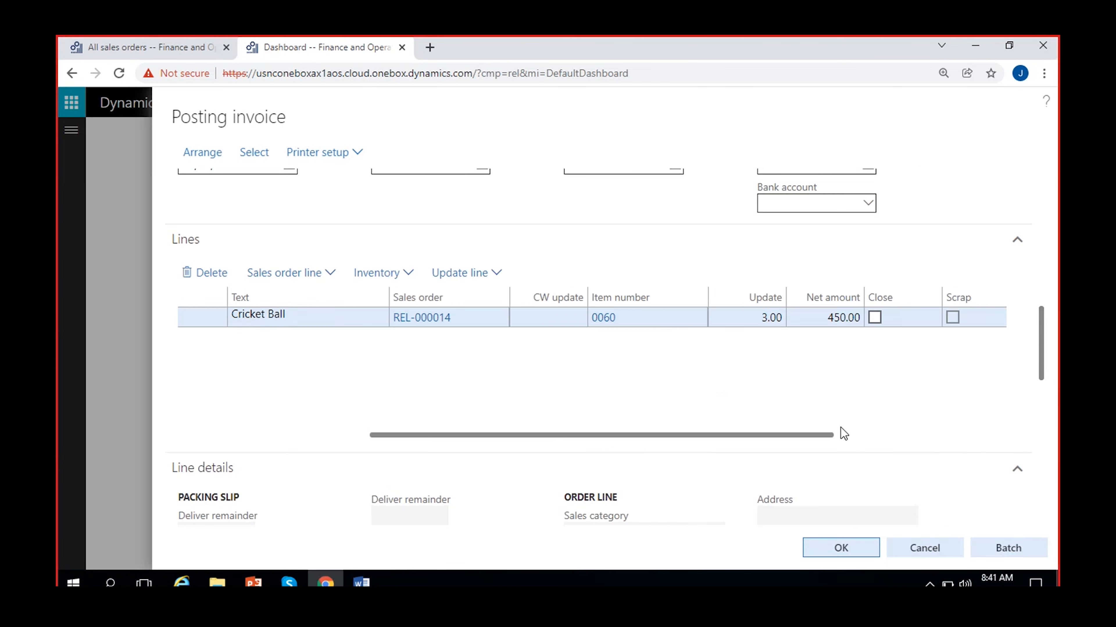
# Step: Review the posting parameters, view the batch processing options for the order invoice, and dismiss them without applying
pyautogui.moveTo(1041, 324); pyautogui.dragTo(1058, 246)
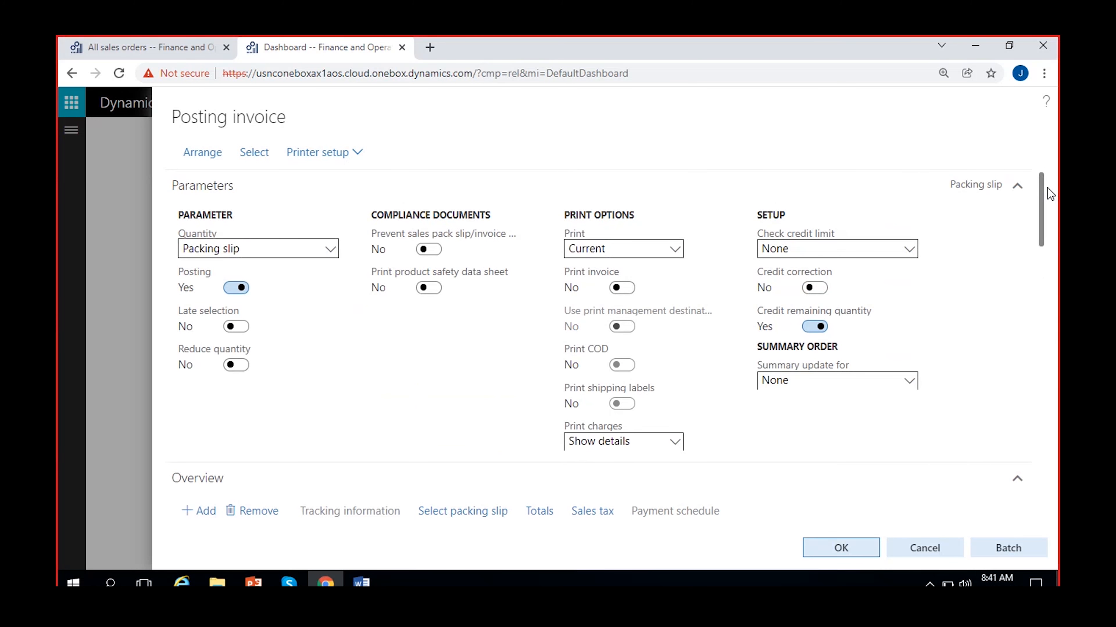
pyautogui.moveTo(1038, 206); pyautogui.dragTo(1032, 261)
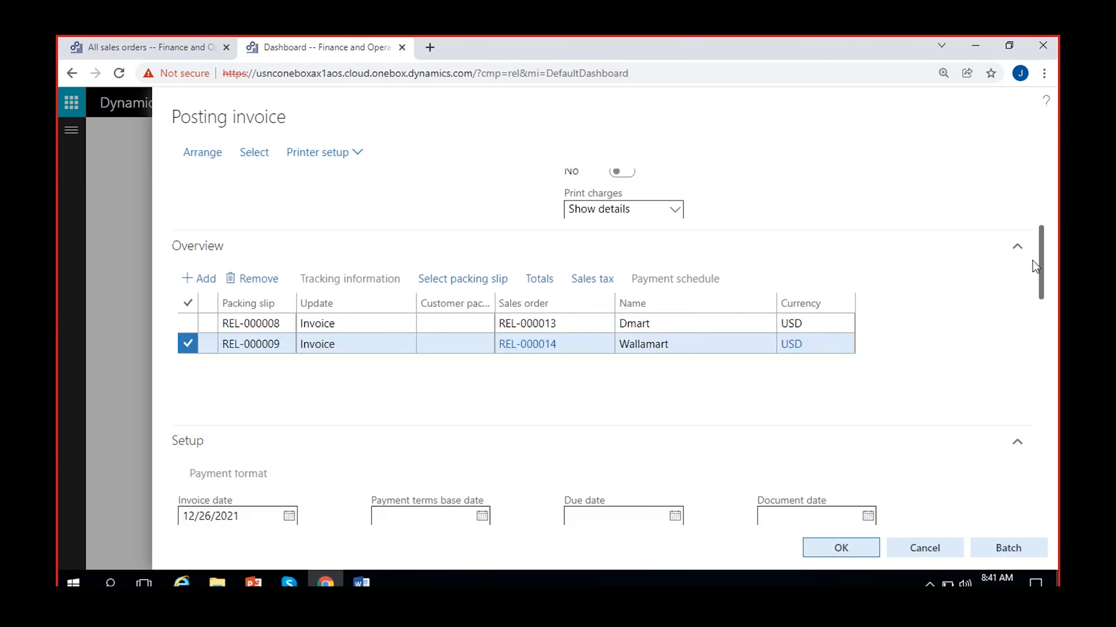
pyautogui.click(1012, 549)
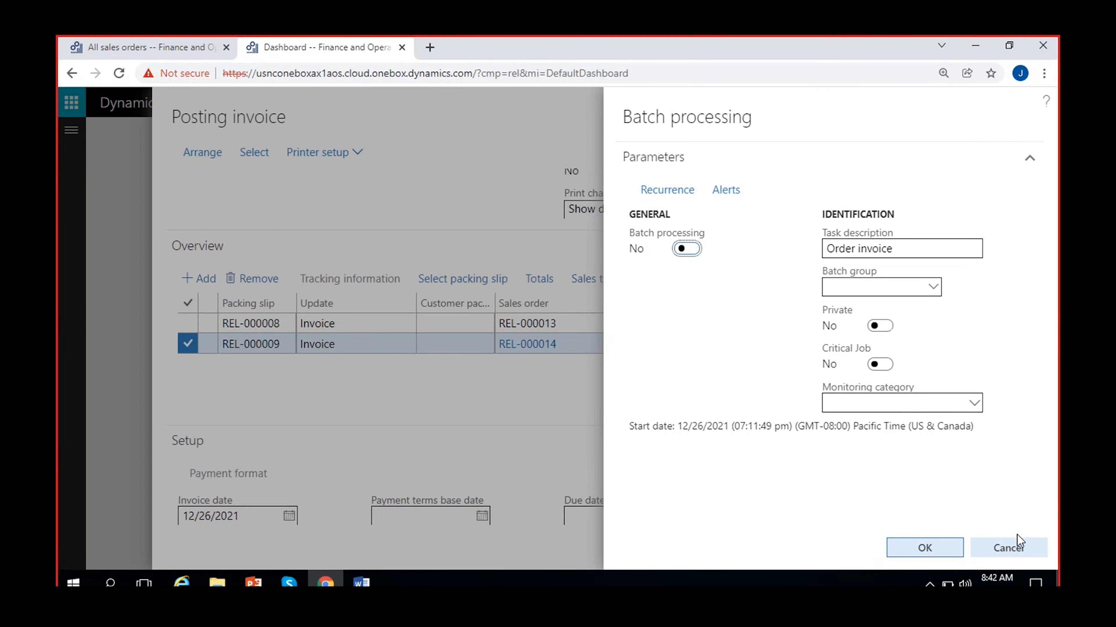
pyautogui.click(1015, 547)
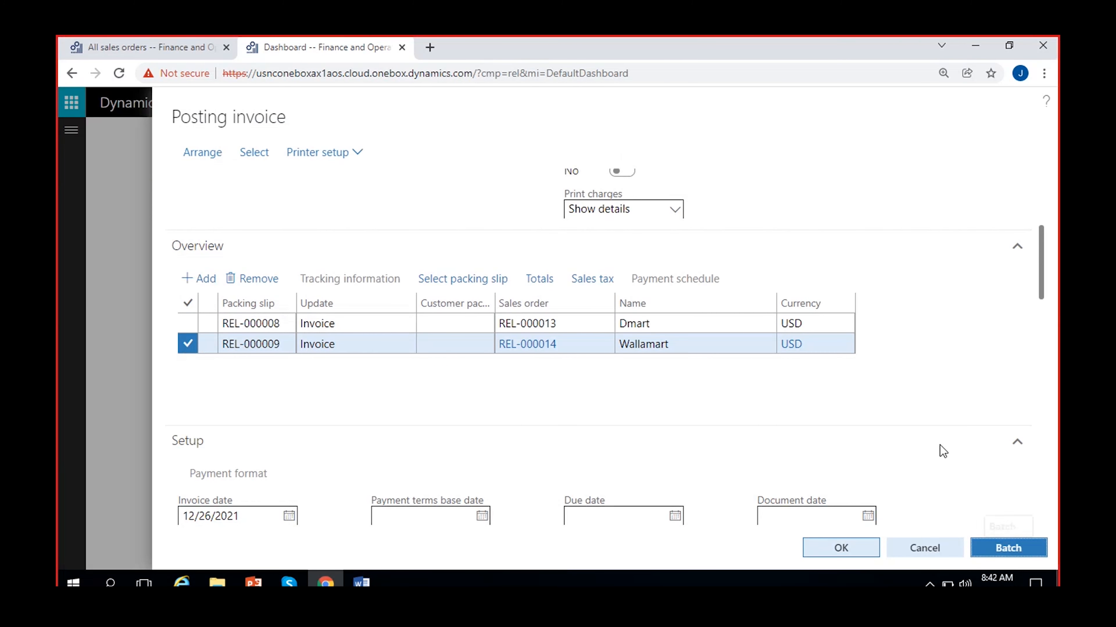
# Step: Review the posting parameters, invoice date calendar and lines of both orders, then cancel the batch invoice update
pyautogui.moveTo(1043, 270); pyautogui.dragTo(1050, 210)
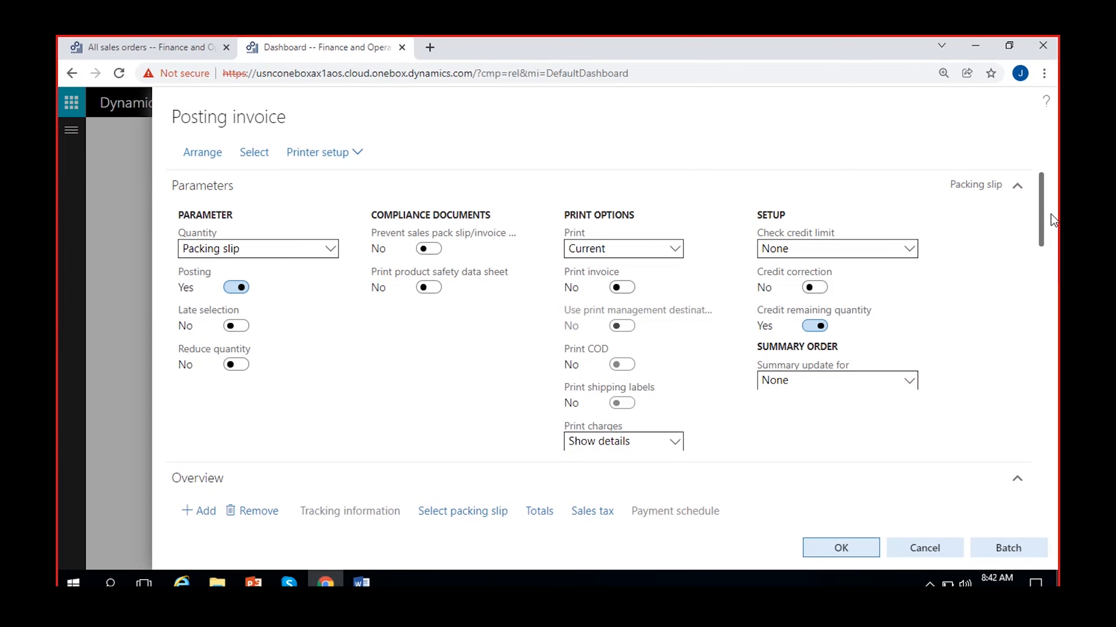
pyautogui.moveTo(1050, 213)
pyautogui.mouseDown()
pyautogui.moveTo(1057, 492)
pyautogui.moveTo(1057, 209)
pyautogui.mouseUp()
pyautogui.scroll(-5, 818, 469)
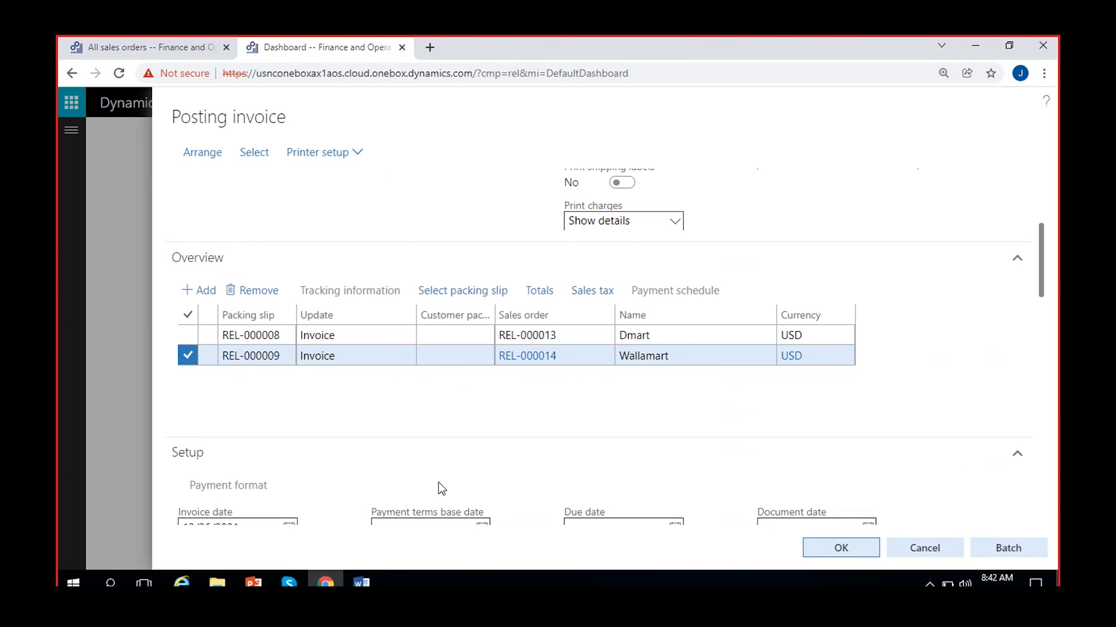
pyautogui.scroll(-2, 439, 483)
pyautogui.scroll(-2, 438, 482)
pyautogui.click(288, 381)
pyautogui.click(288, 382)
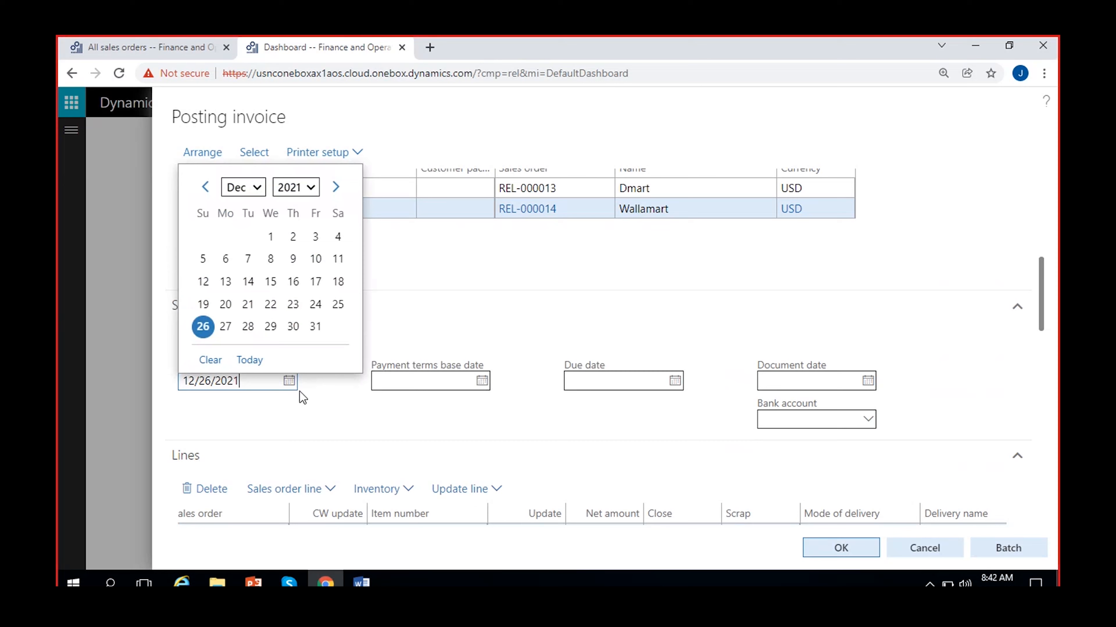
pyautogui.click(330, 411)
pyautogui.scroll(-4, 382, 408)
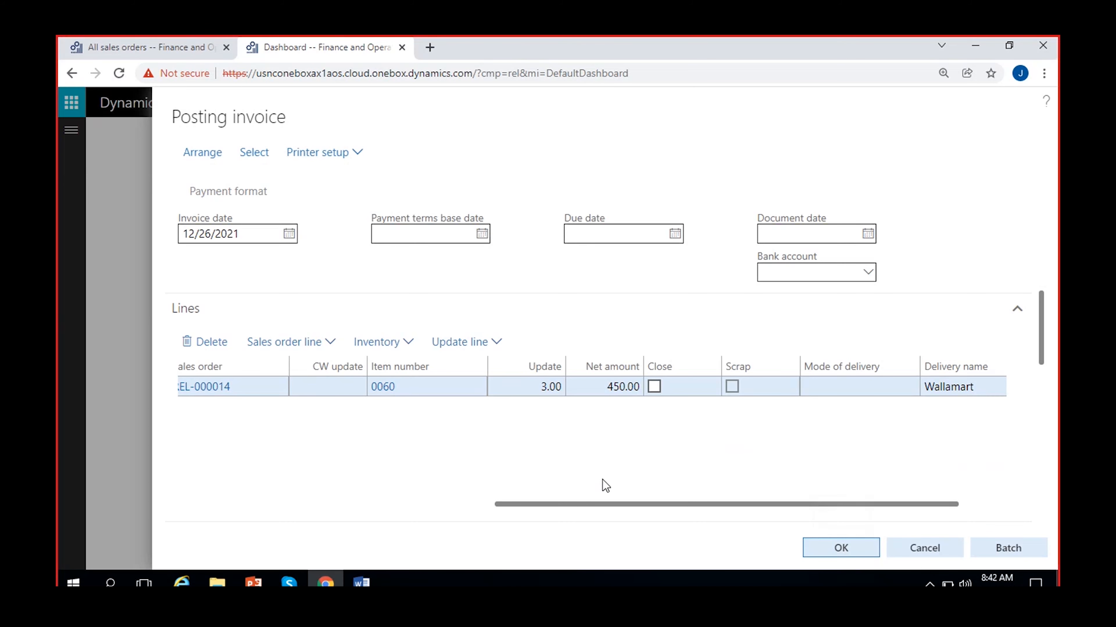
pyautogui.scroll(4, 1048, 327)
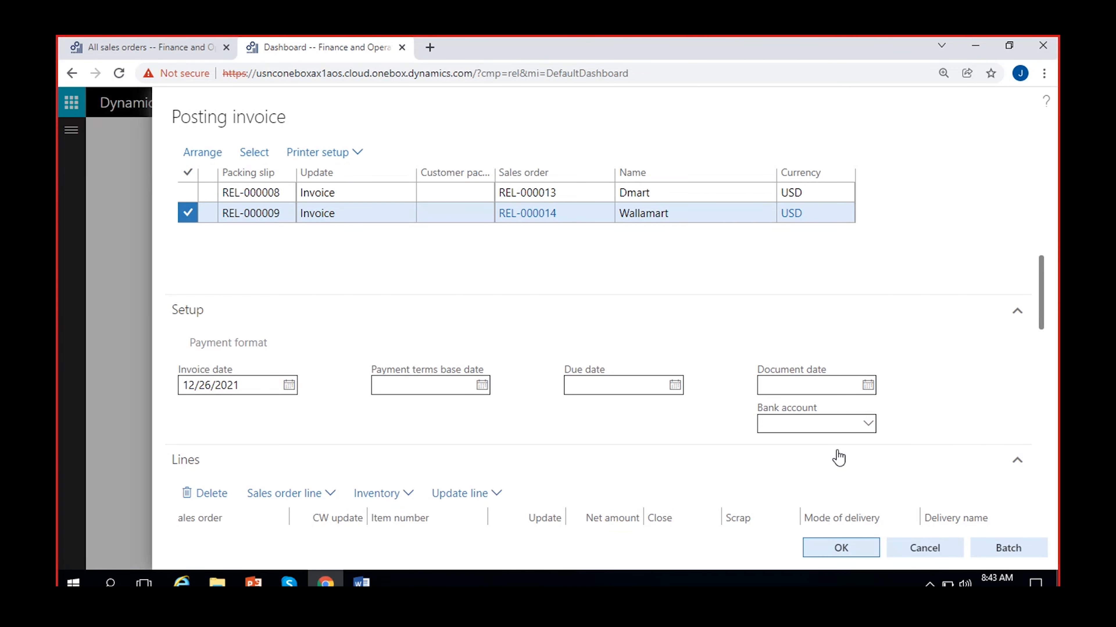
pyautogui.click(925, 549)
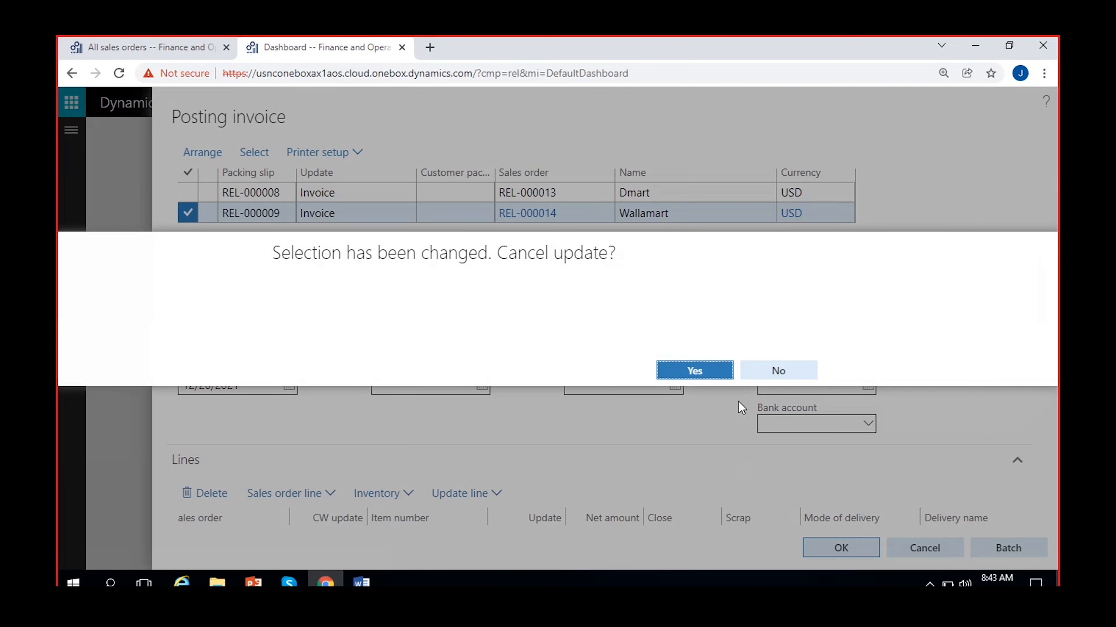
pyautogui.click(714, 368)
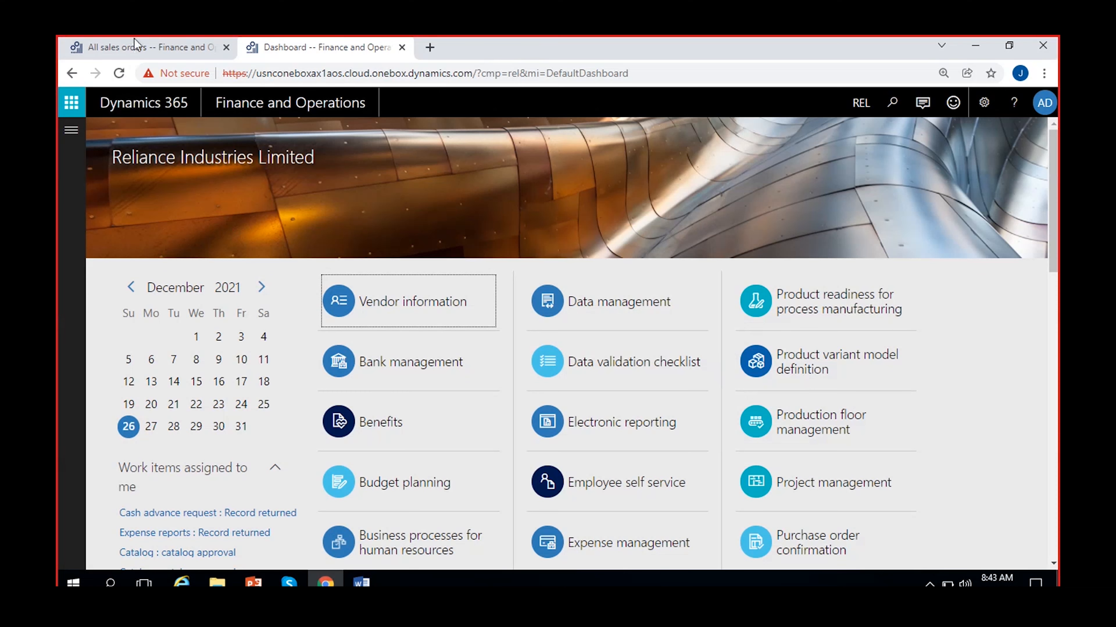
# Step: Switch to the All sales orders browser page and start generating an invoice for the selected Dmart and Wallamart orders
pyautogui.click(135, 44)
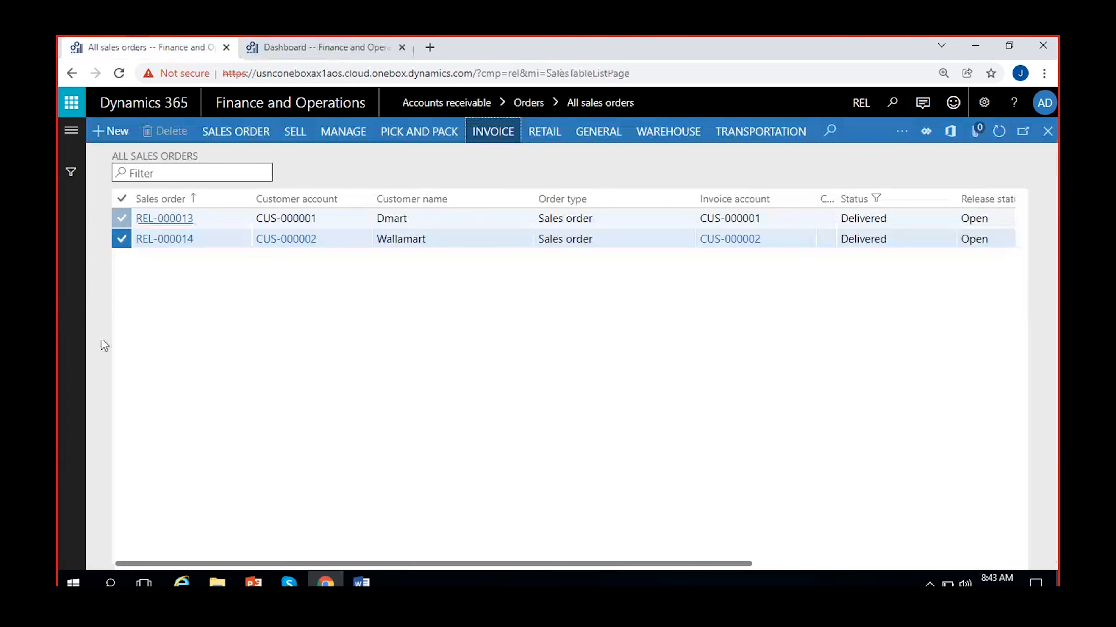
pyautogui.click(498, 131)
pyautogui.click(106, 174)
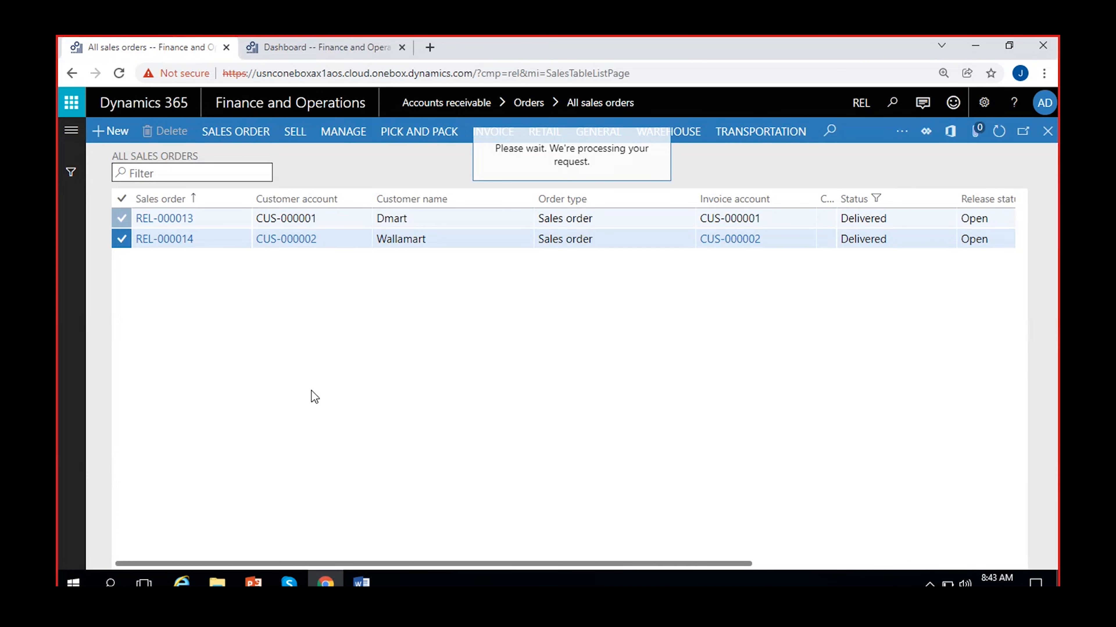
# Step: Check that the Posting invoice overview covers both orders and examine the Dmart order's Cricket Ball line
pyautogui.scroll(-5, 351, 381)
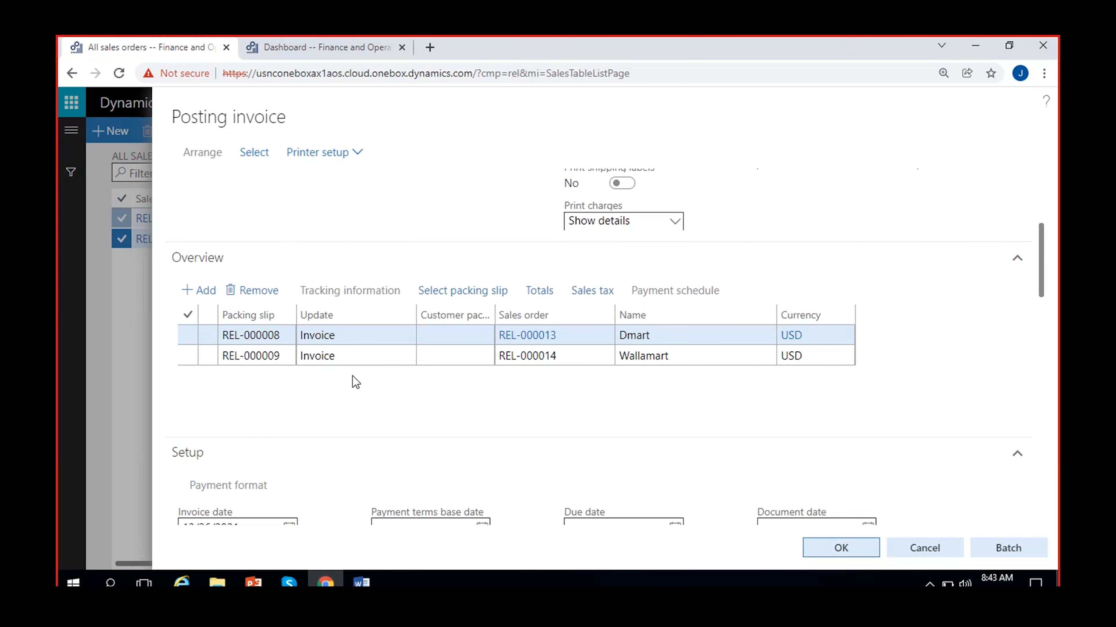
pyautogui.click(580, 340)
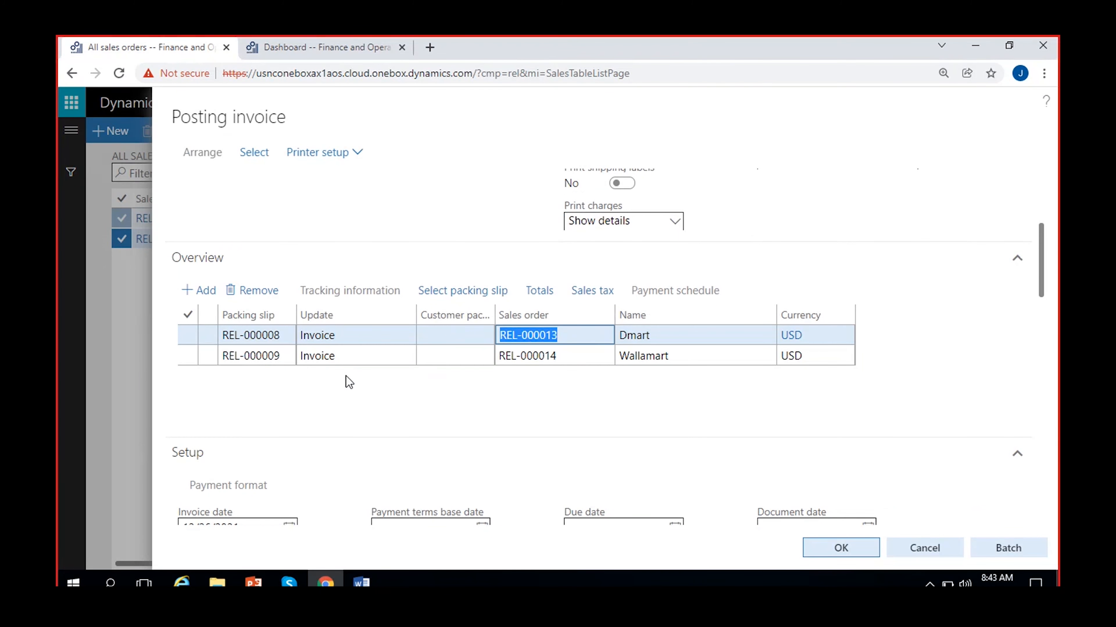
pyautogui.click(583, 360)
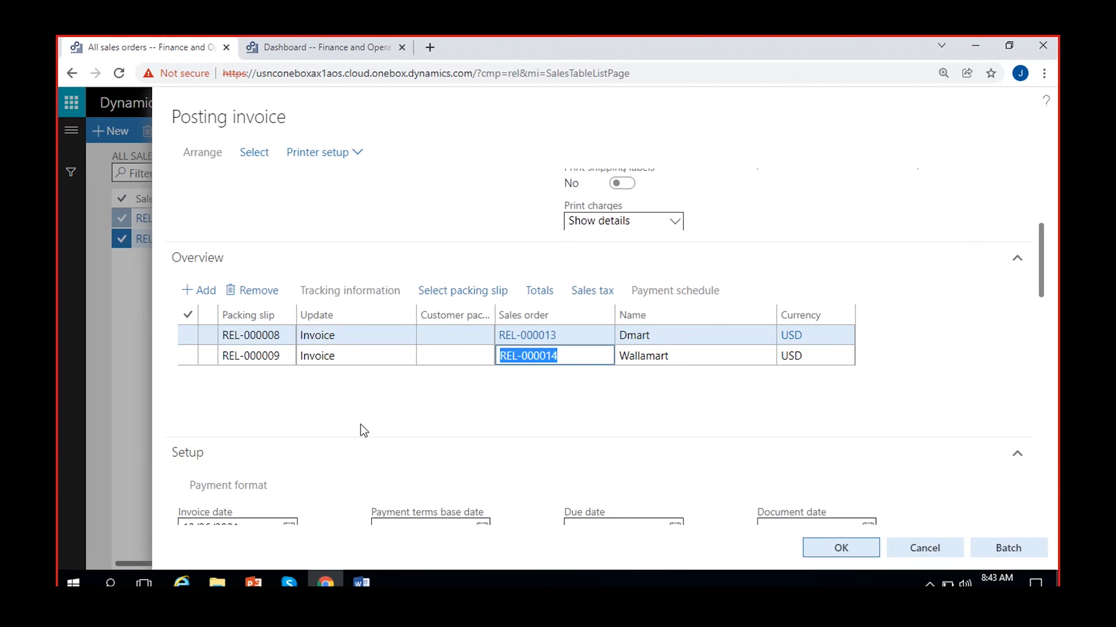
pyautogui.scroll(-5, 360, 424)
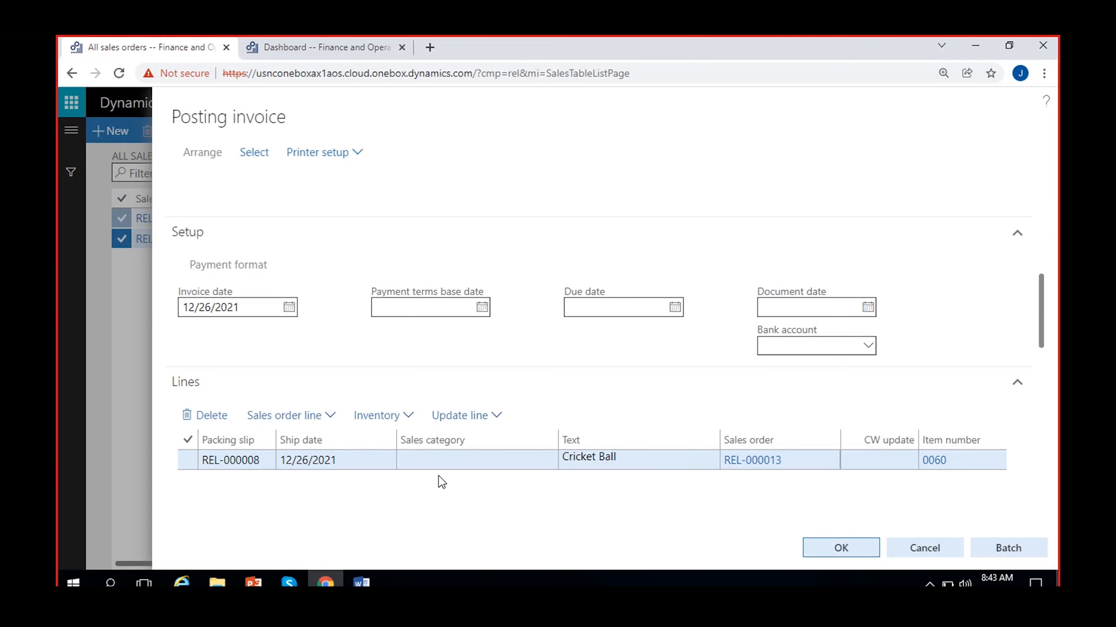
pyautogui.scroll(5, 540, 336)
pyautogui.click(574, 285)
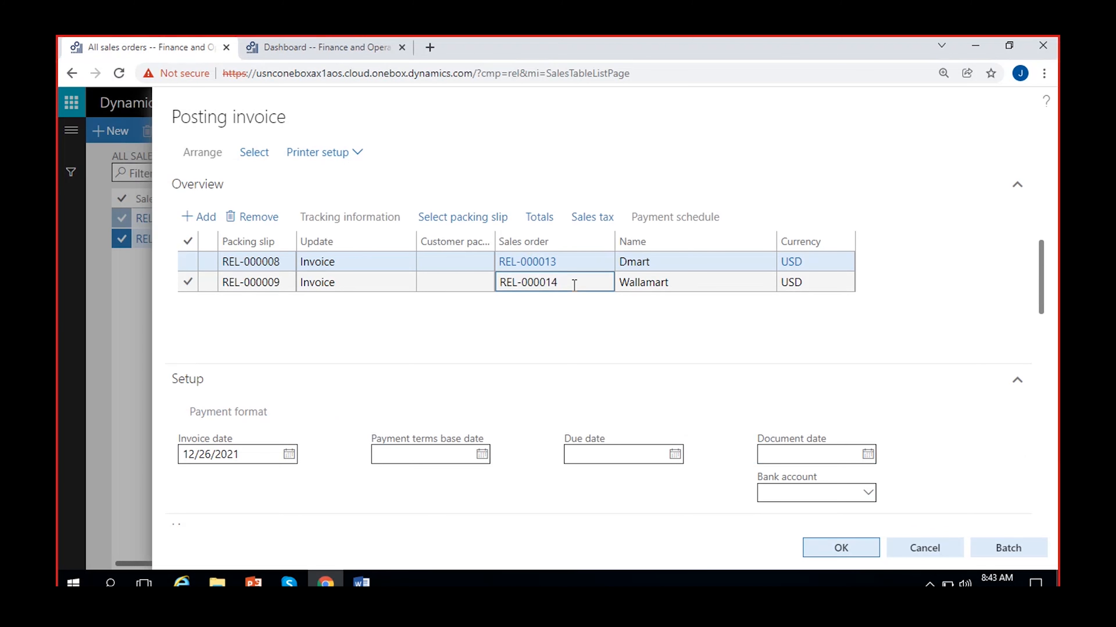
pyautogui.scroll(-3, 558, 375)
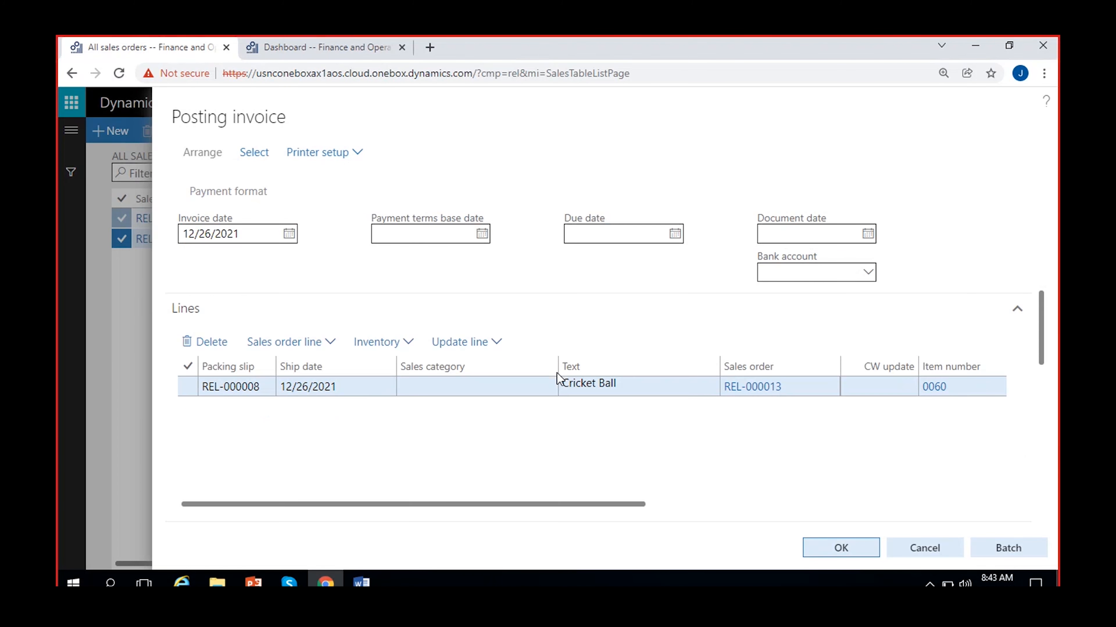
pyautogui.hscroll(5, 602, 454)
pyautogui.hscroll(-5, 601, 453)
pyautogui.moveTo(1039, 316); pyautogui.dragTo(1053, 247)
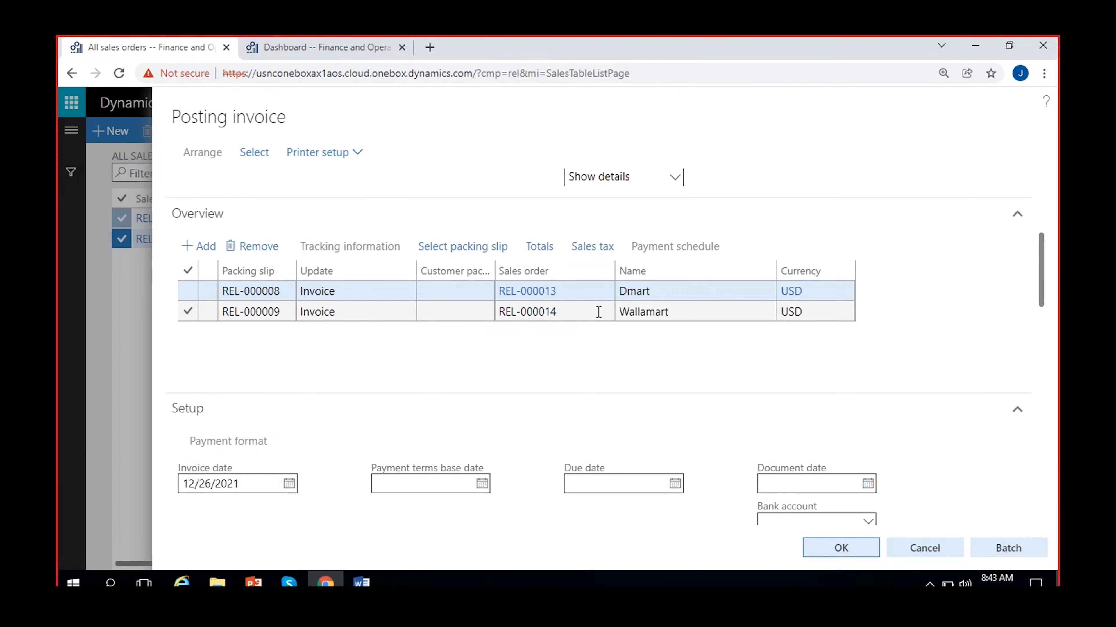
# Step: Select the Wallamart row in the invoice overview and examine its Cricket Ball line
pyautogui.click(598, 312)
pyautogui.scroll(-5, 670, 436)
pyautogui.hscroll(5, 680, 416)
pyautogui.hscroll(-5, 657, 378)
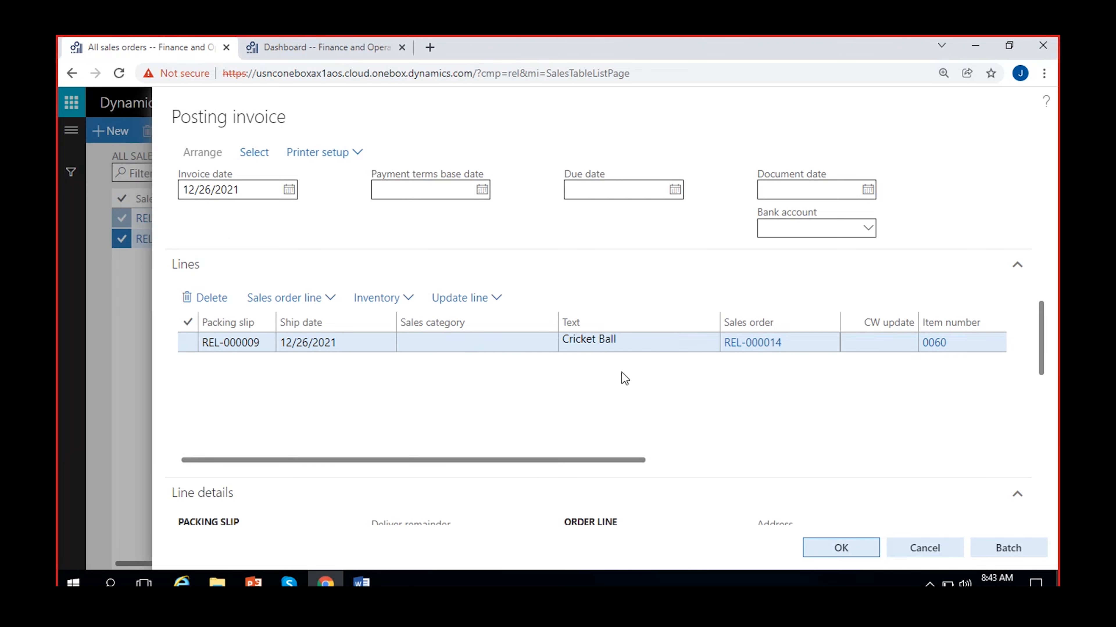
pyautogui.moveTo(1041, 334); pyautogui.dragTo(1048, 269)
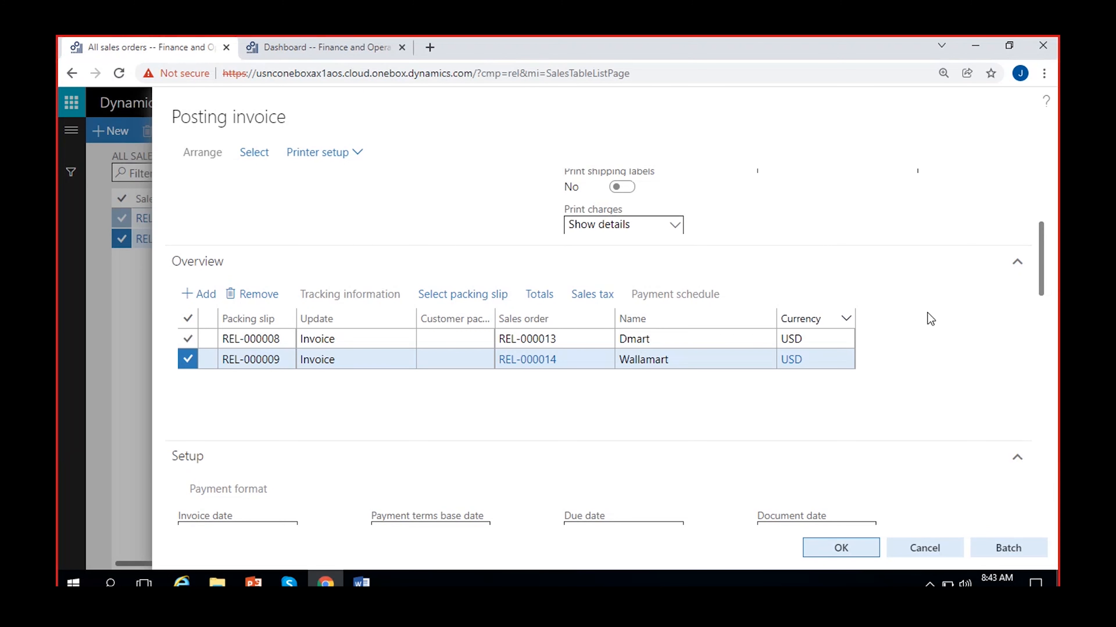
# Step: Post the invoices for both the Dmart and Wallamart orders without printing the documents
pyautogui.moveTo(1044, 279); pyautogui.dragTo(1055, 407)
pyautogui.scroll(-10, 1053, 407)
pyautogui.click(866, 550)
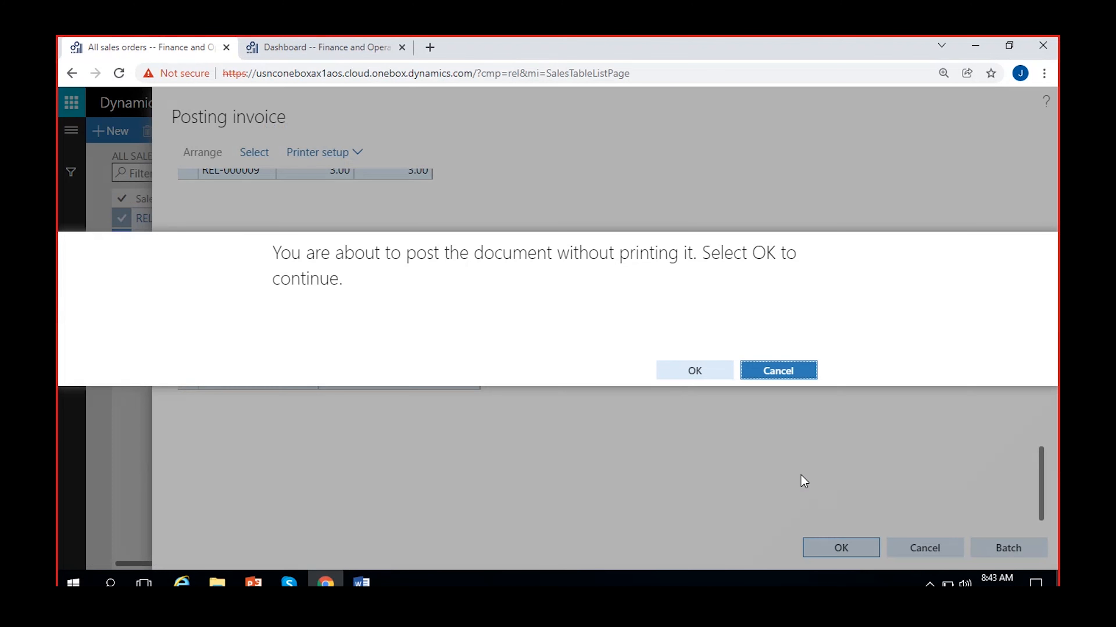
pyautogui.click(672, 379)
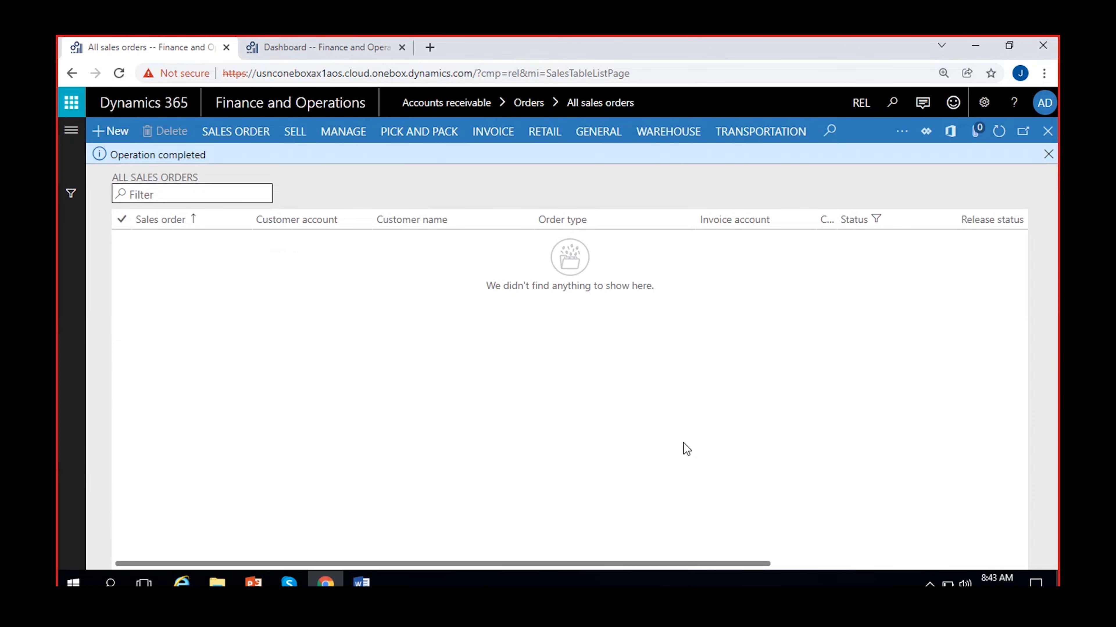
# Step: Clear the Delivered status filter from the sales order list and check the Wallamart order's status
pyautogui.click(868, 220)
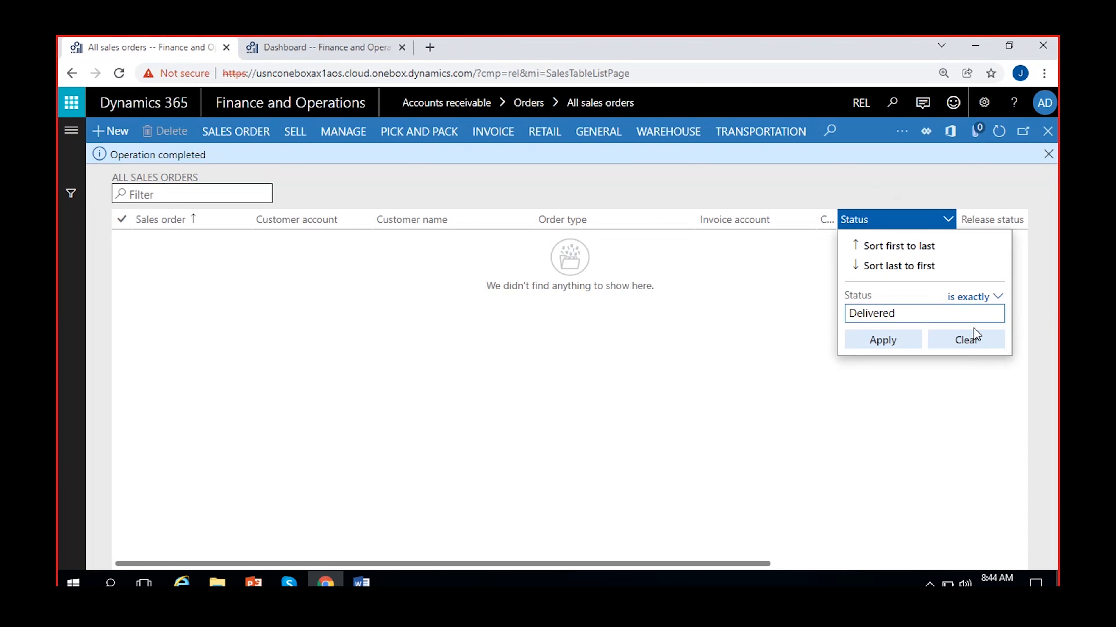
pyautogui.click(972, 337)
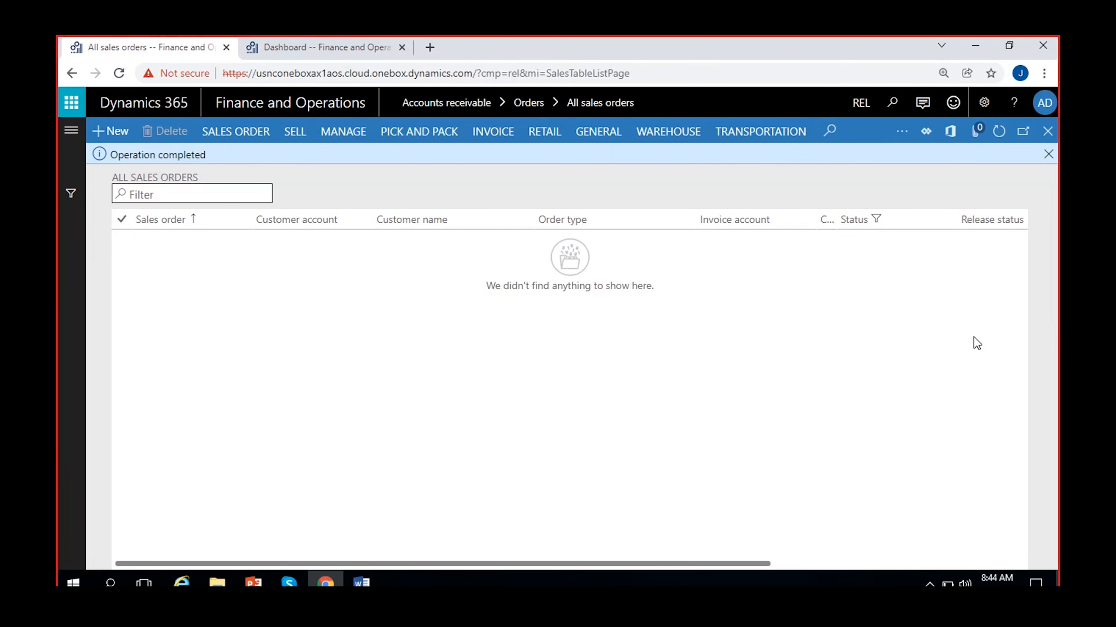
pyautogui.click(862, 322)
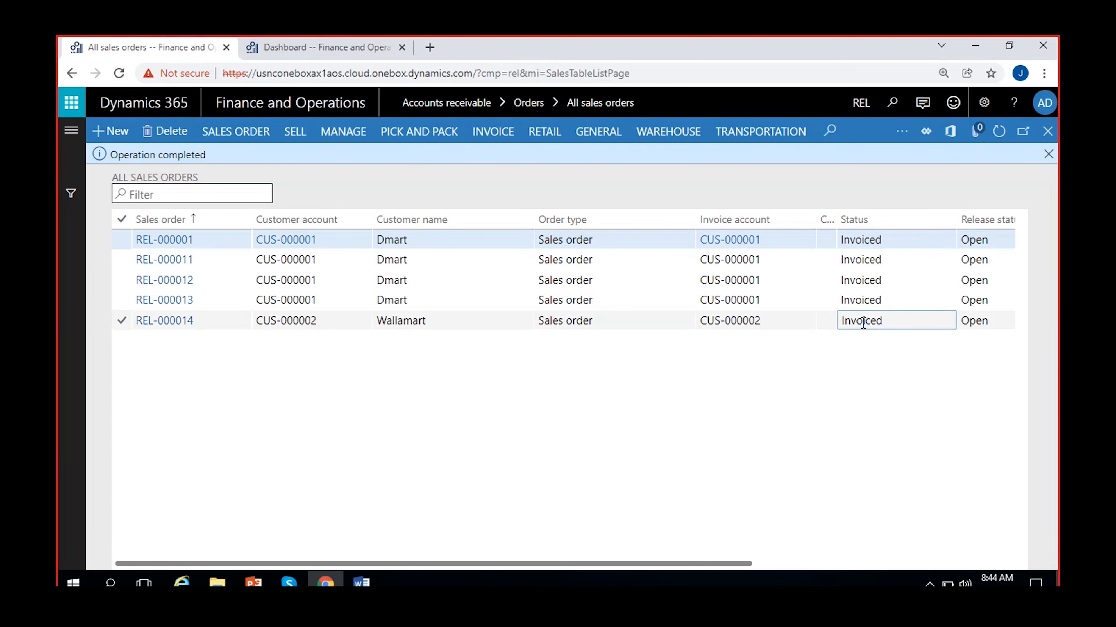
# Step: Check the Wallamart order's status and the invoicing options for the latest Wallamart and Dmart orders, and dismiss the notification
pyautogui.moveTo(882, 322); pyautogui.dragTo(713, 383)
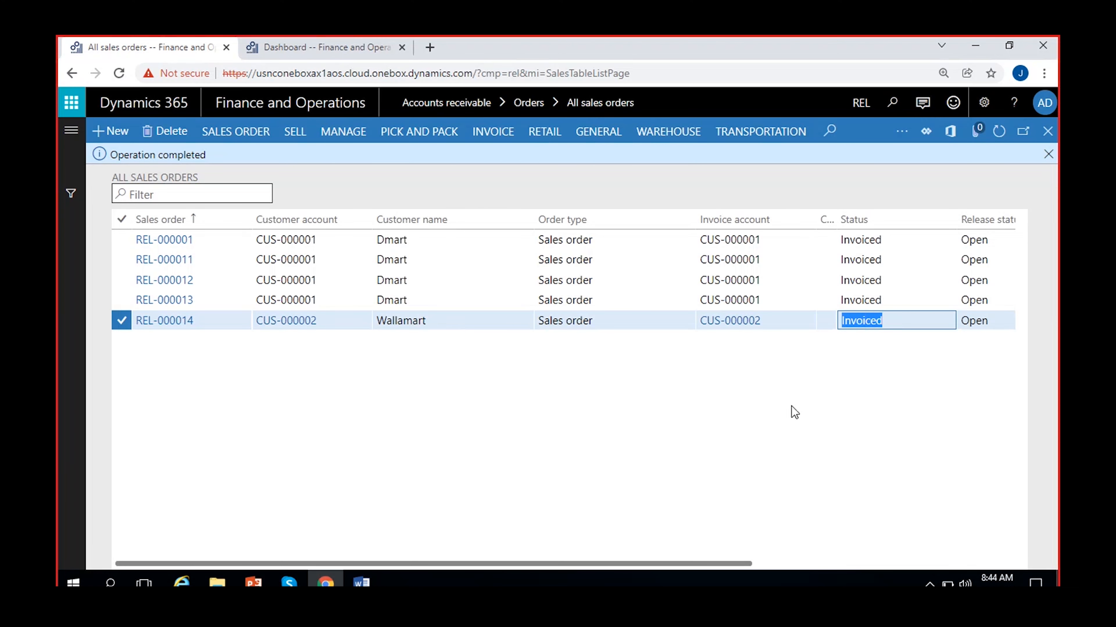
pyautogui.click(492, 132)
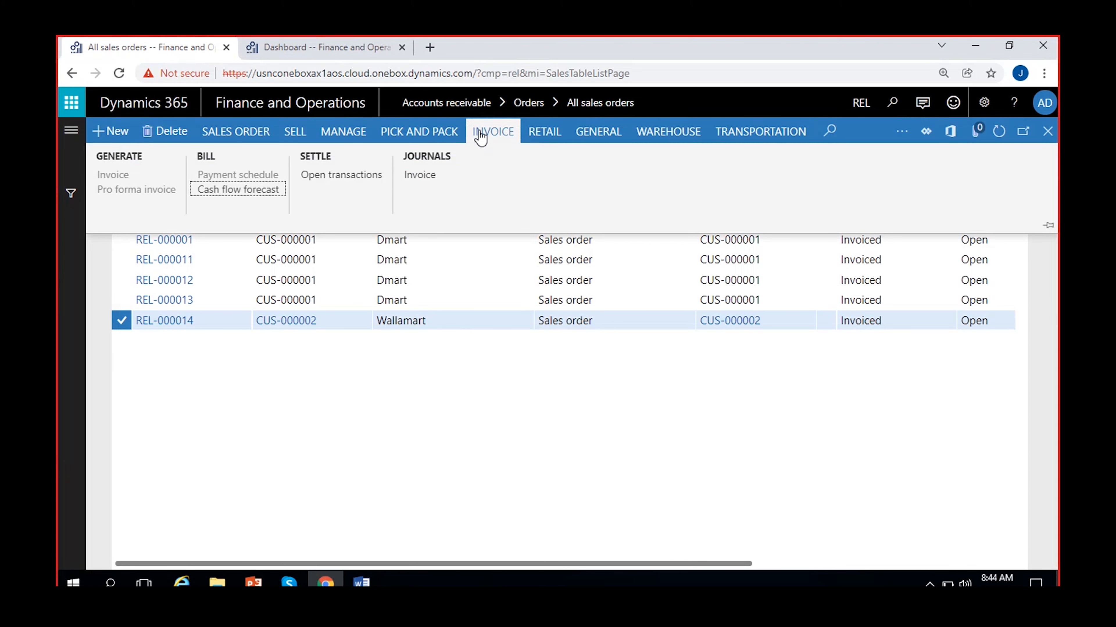
pyautogui.click(436, 183)
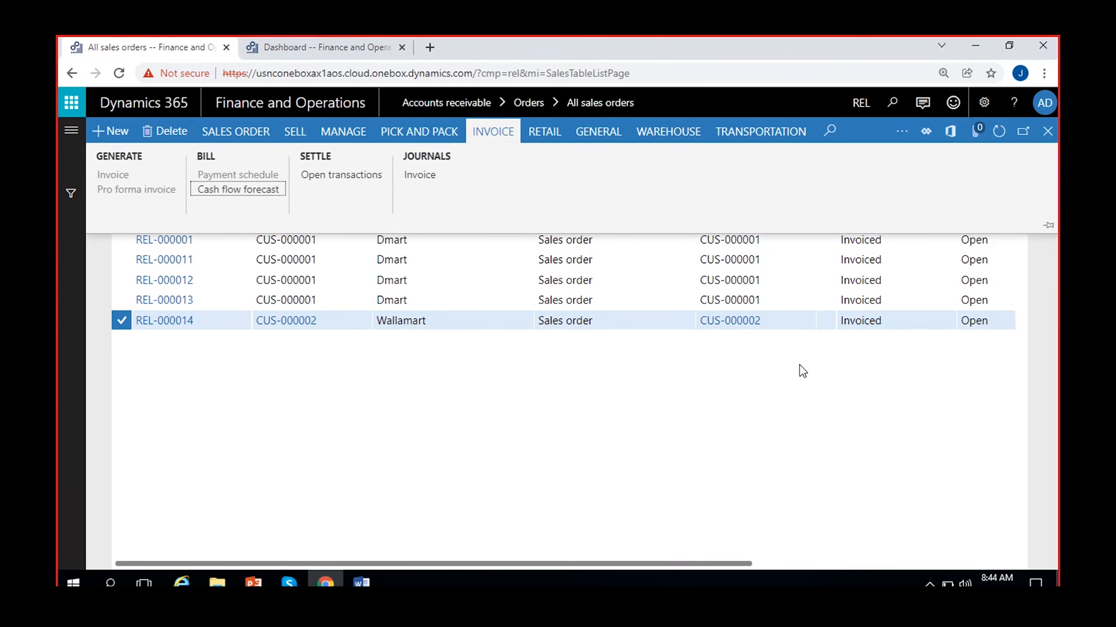
pyautogui.click(600, 300)
pyautogui.click(494, 131)
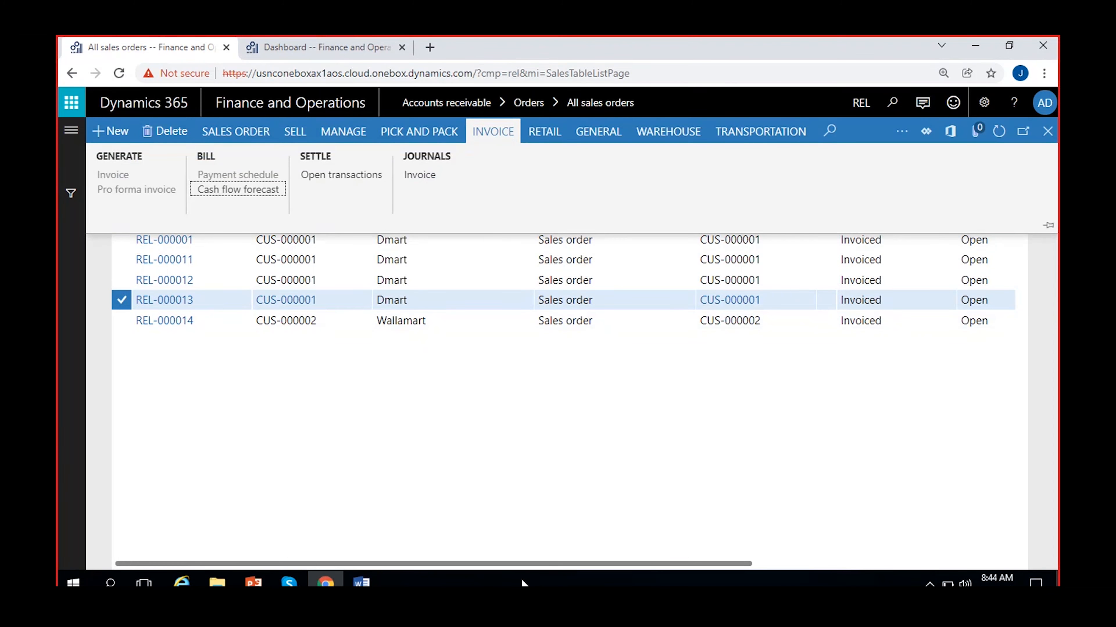
pyautogui.click(836, 394)
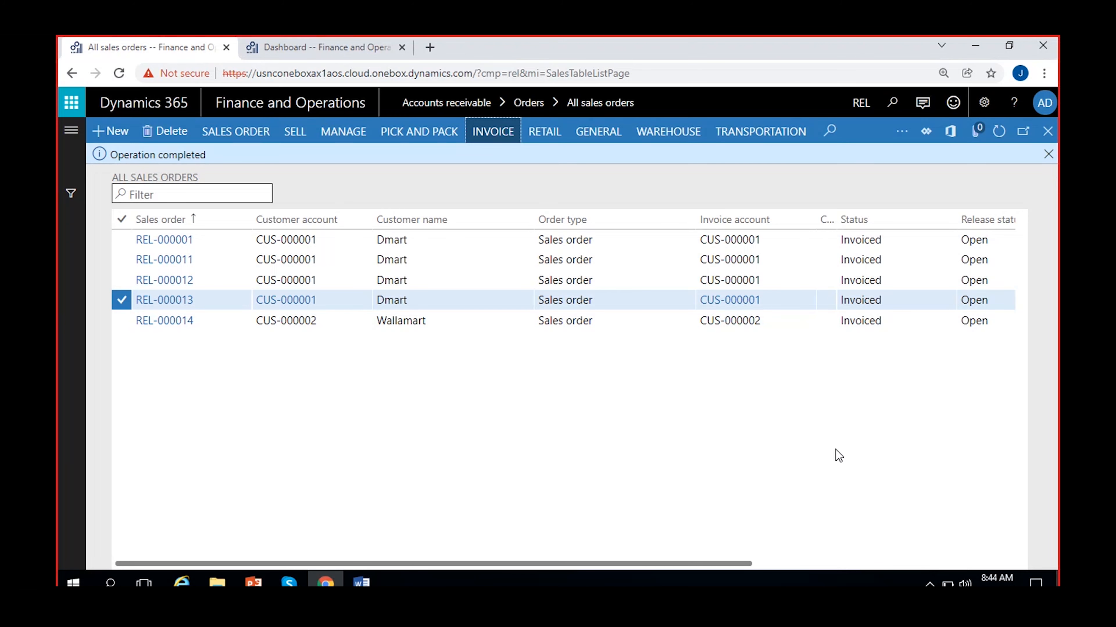
pyautogui.click(1049, 153)
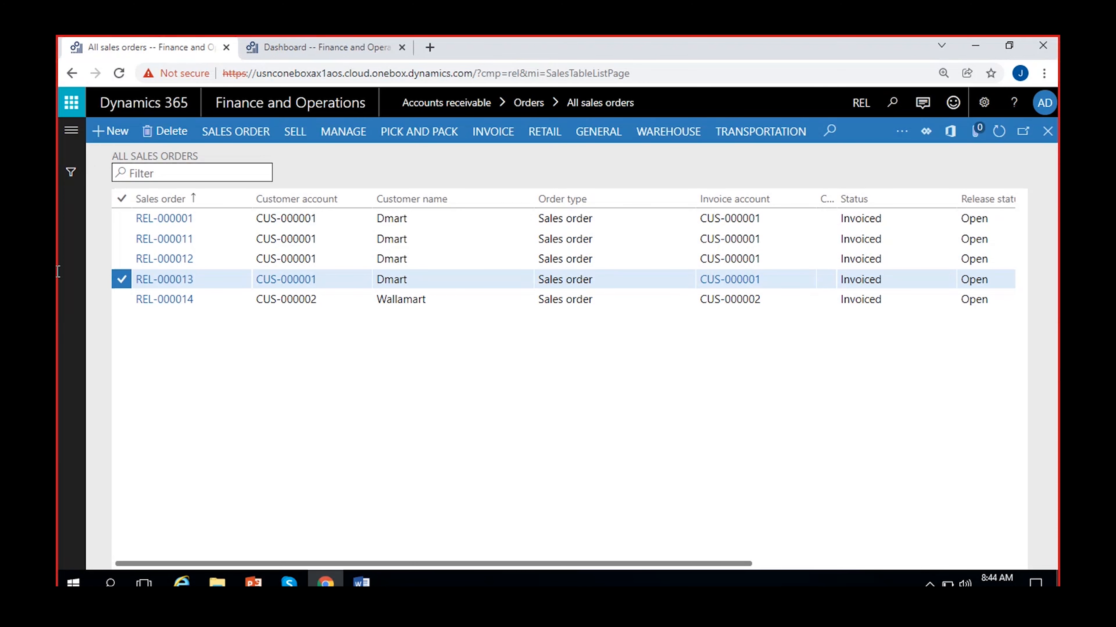
# Step: Reopen the All sales orders list and start a new sales order for customer Dmart
pyautogui.click(69, 131)
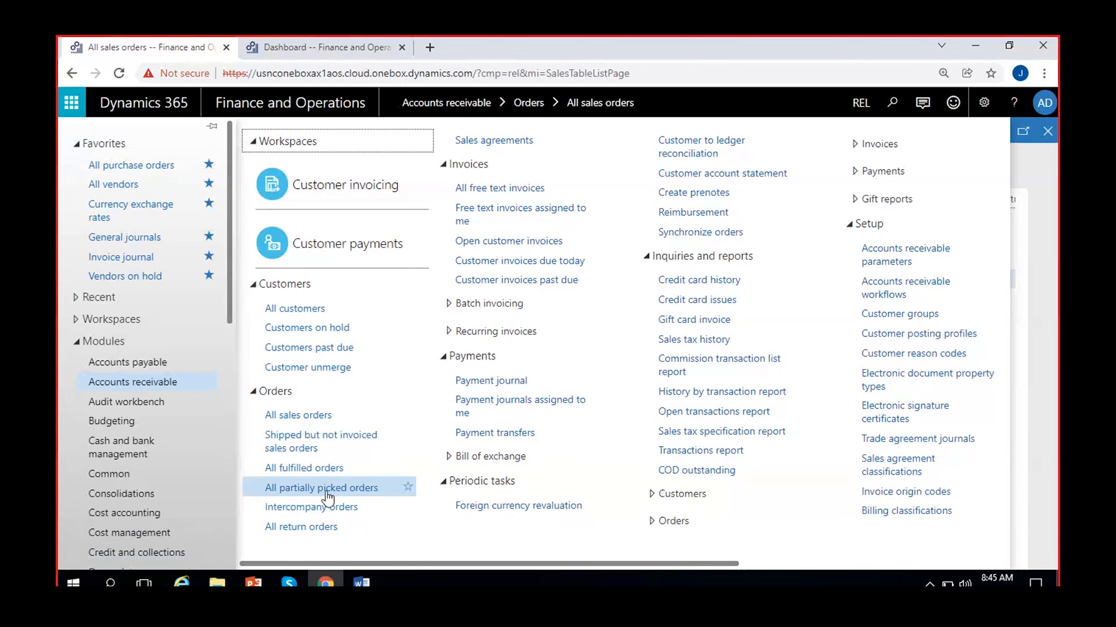
pyautogui.click(315, 418)
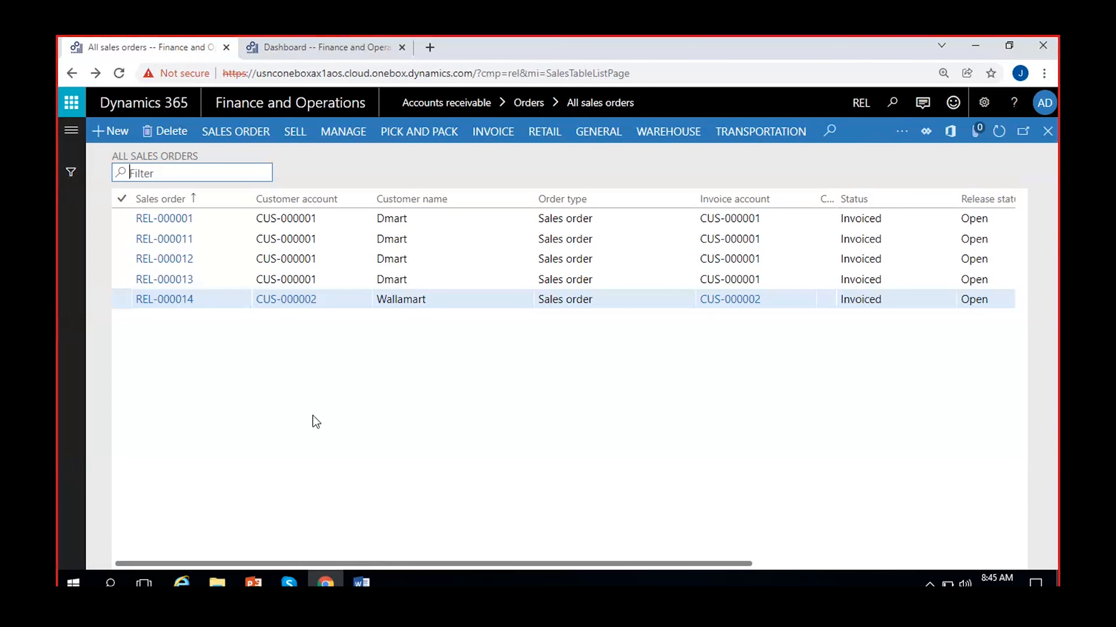
pyautogui.click(117, 132)
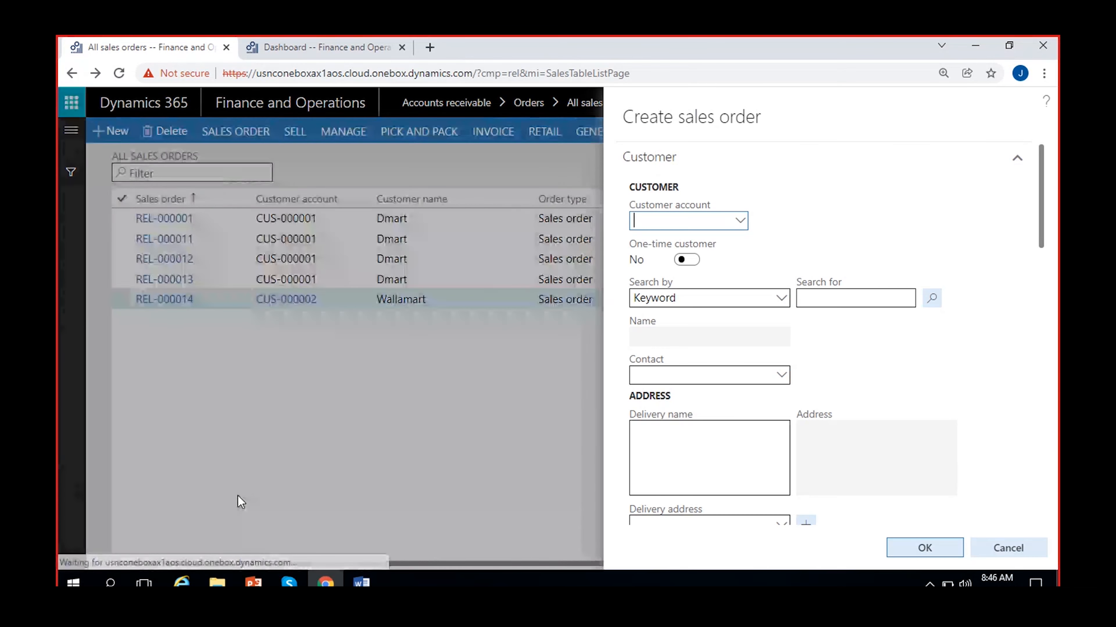
pyautogui.click(743, 227)
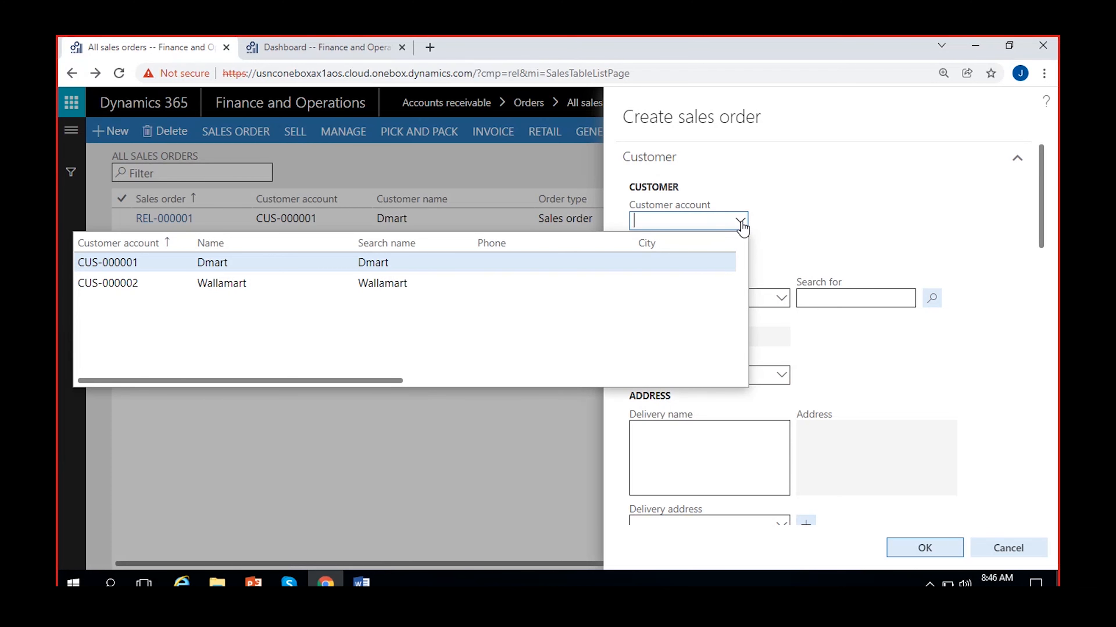
pyautogui.click(314, 262)
# Step: Try the Returned order type for the new Dmart order and set the type back to Sales order
pyautogui.scroll(-3, 859, 341)
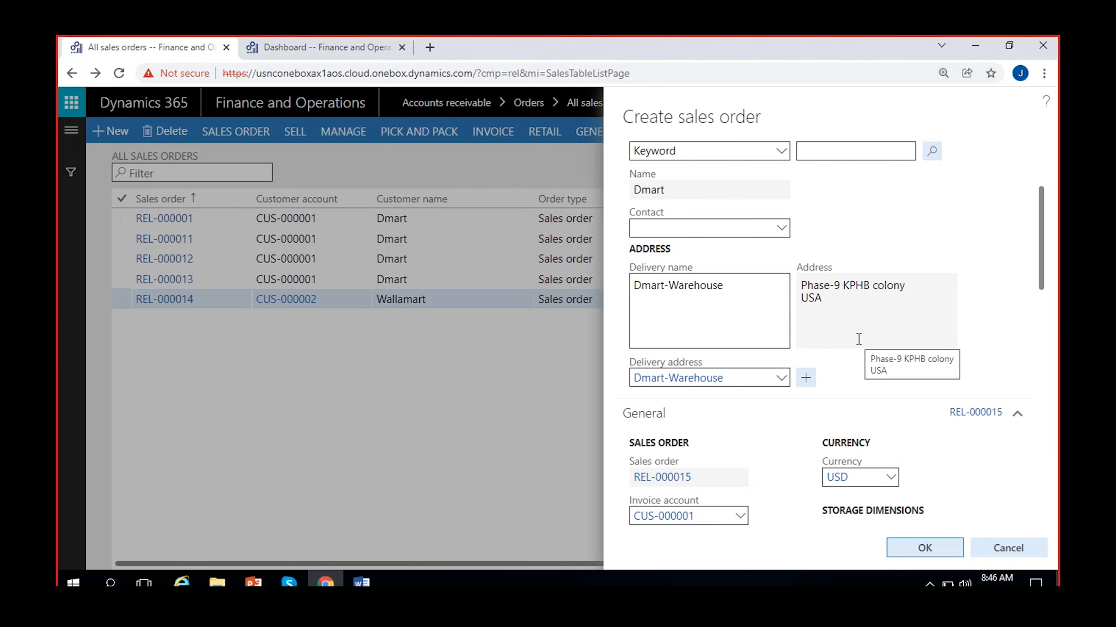
pyautogui.scroll(-3, 791, 395)
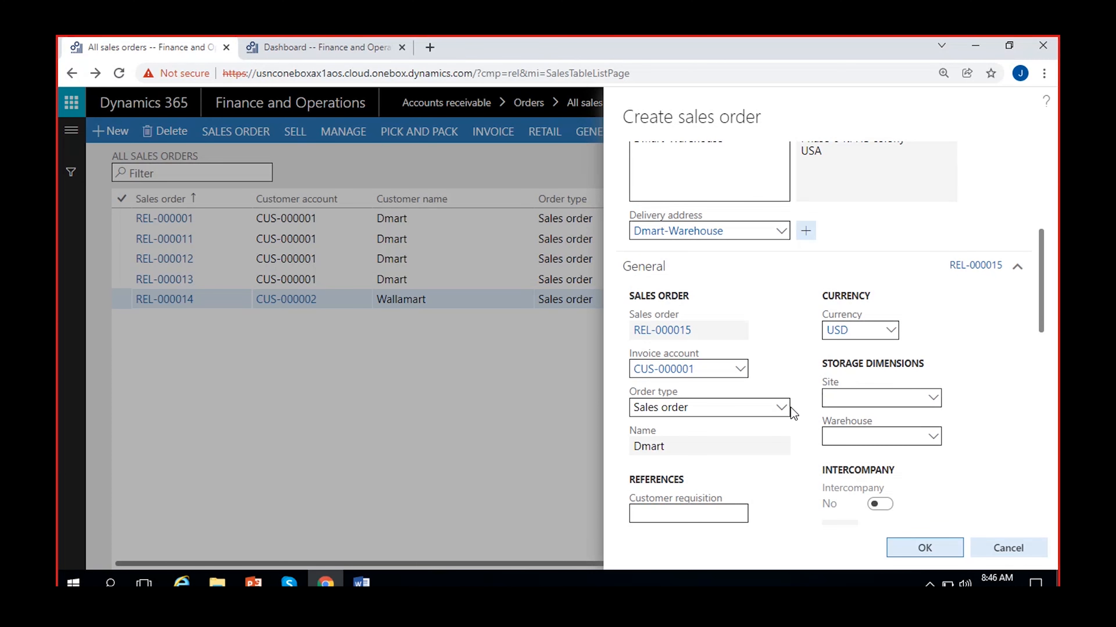
pyautogui.scroll(2, 786, 407)
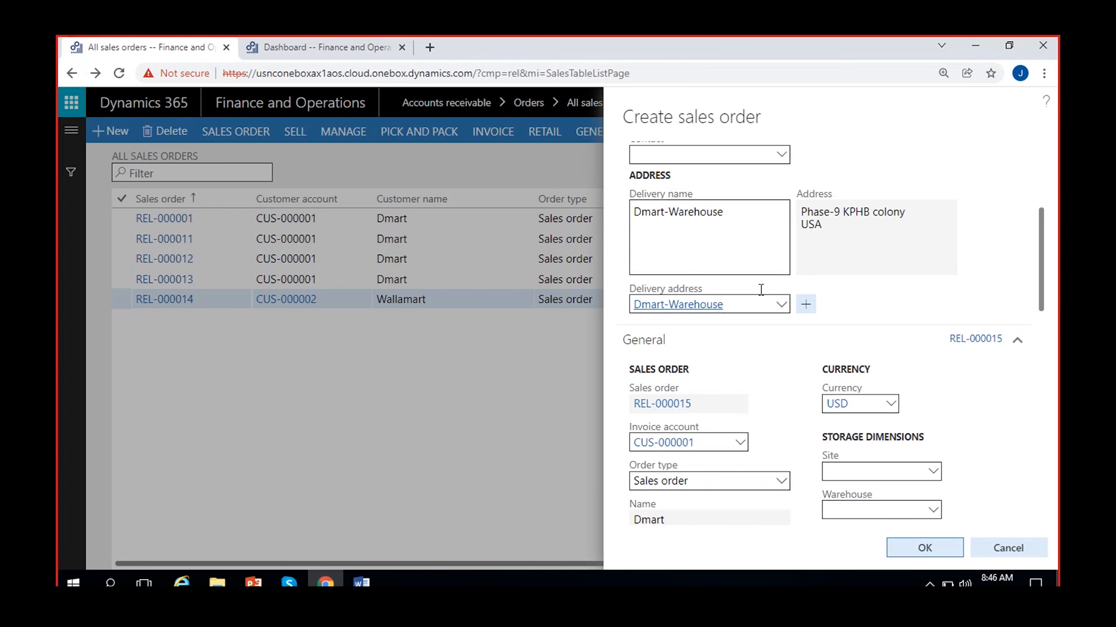
pyautogui.click(782, 480)
pyautogui.click(712, 442)
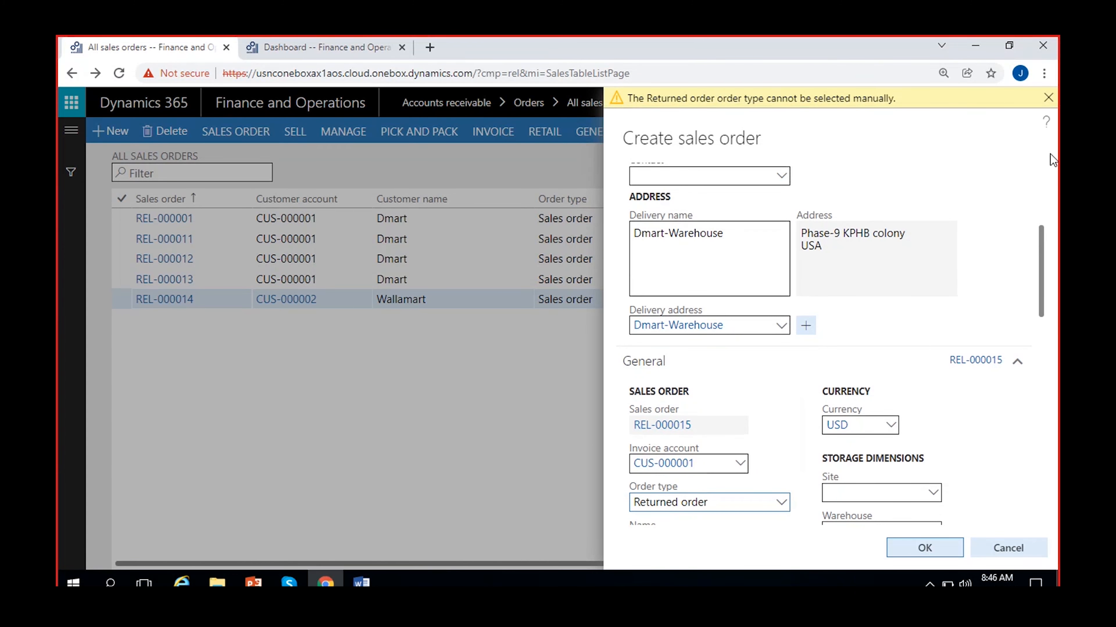
pyautogui.scroll(-5, 786, 448)
pyautogui.scroll(-10, 787, 447)
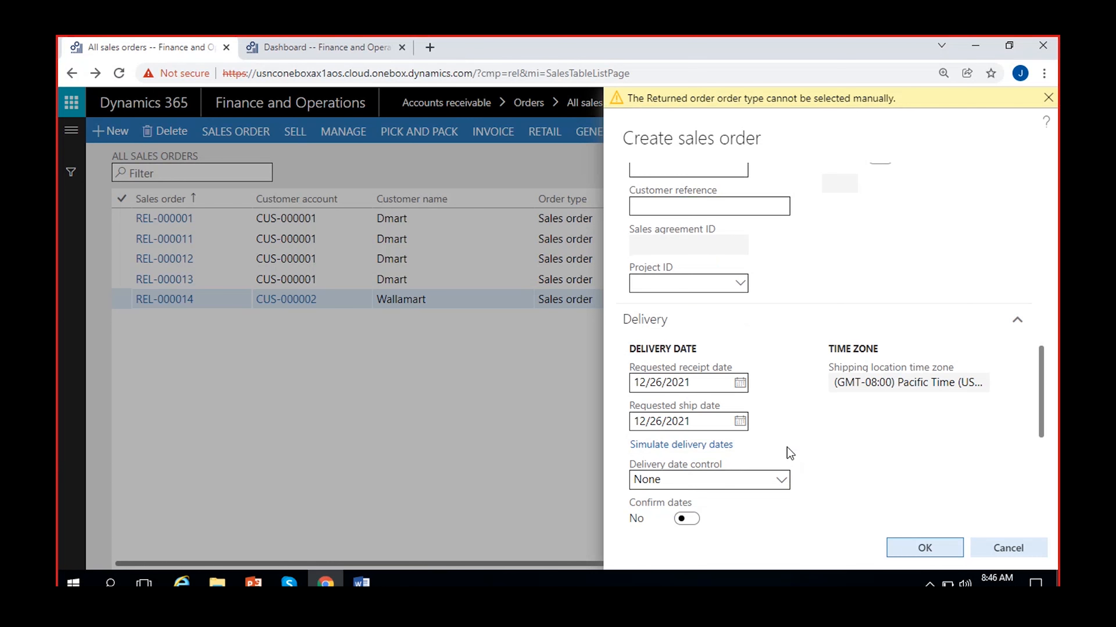
pyautogui.scroll(-3, 788, 452)
pyautogui.scroll(4, 789, 453)
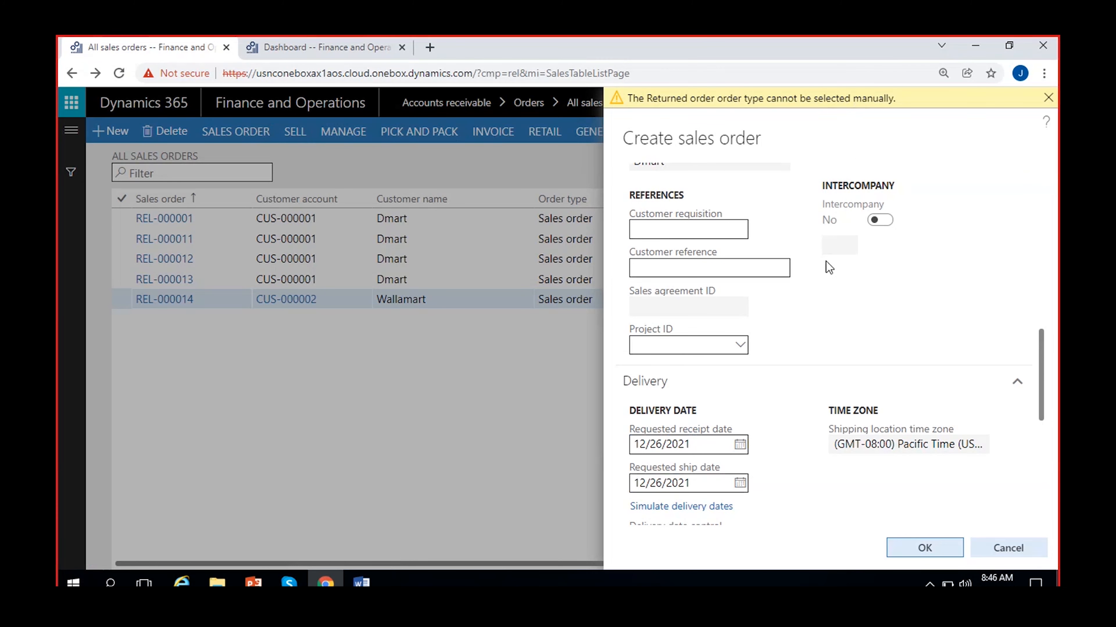
pyautogui.click(1048, 97)
pyautogui.scroll(5, 768, 380)
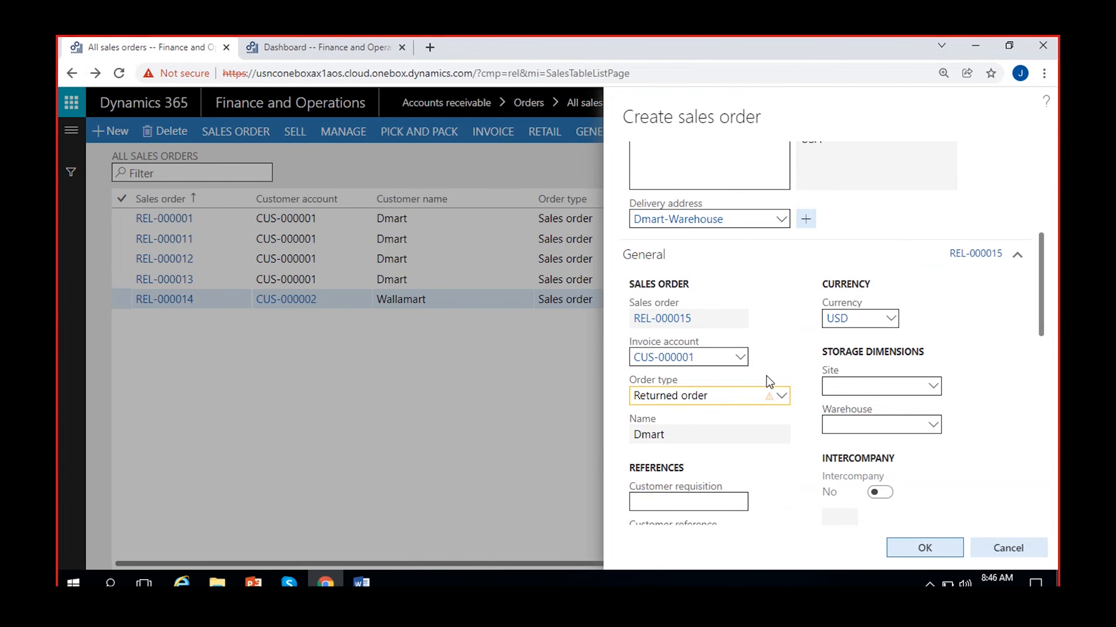
pyautogui.click(780, 395)
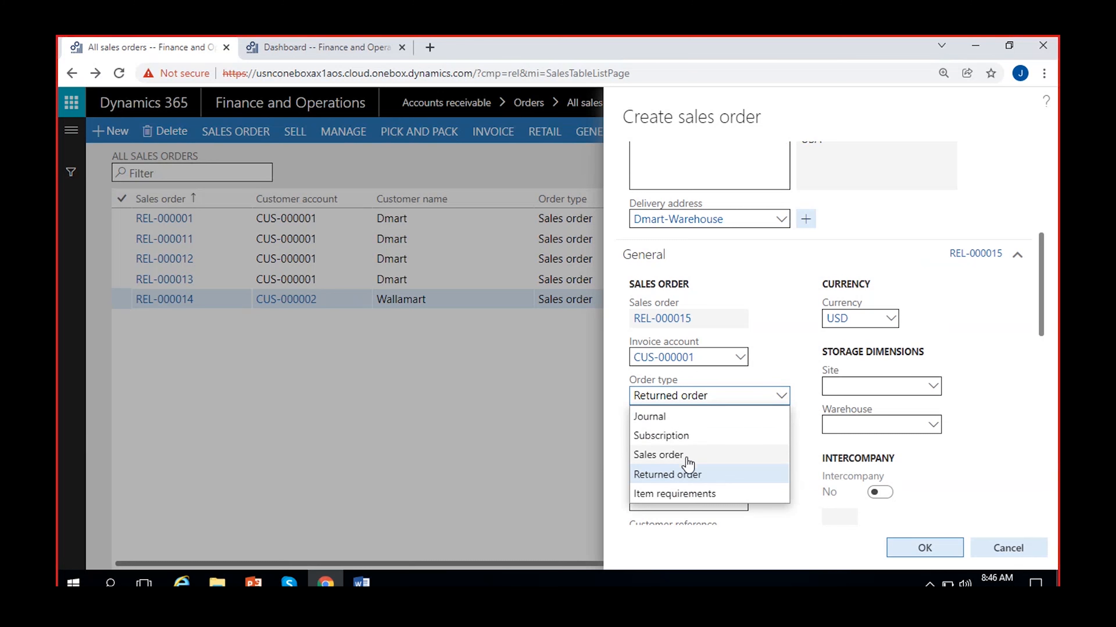
pyautogui.click(687, 457)
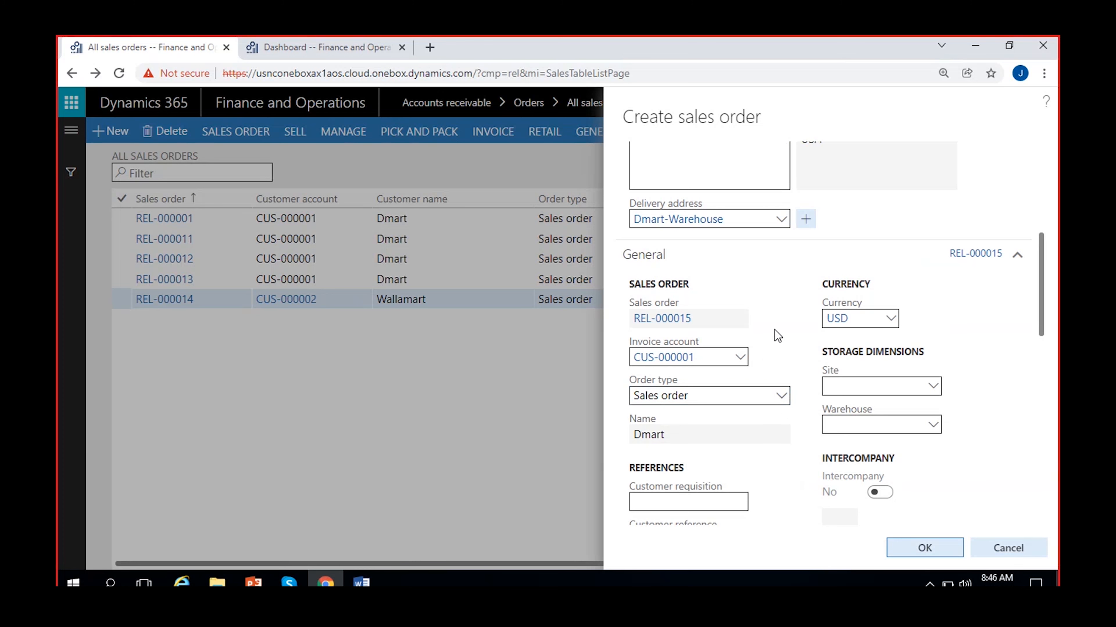
# Step: Check the site, warehouse and delivery fields and create the Dmart sales order
pyautogui.click(849, 424)
pyautogui.click(802, 427)
pyautogui.click(845, 389)
pyautogui.click(807, 436)
pyautogui.scroll(-10, 807, 435)
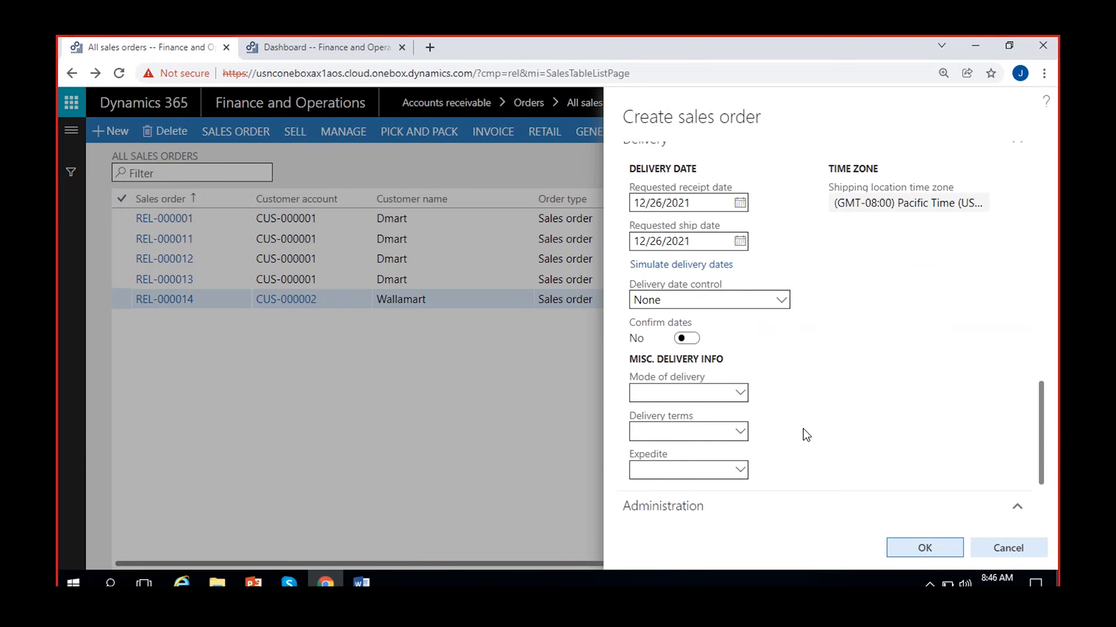
pyautogui.click(920, 548)
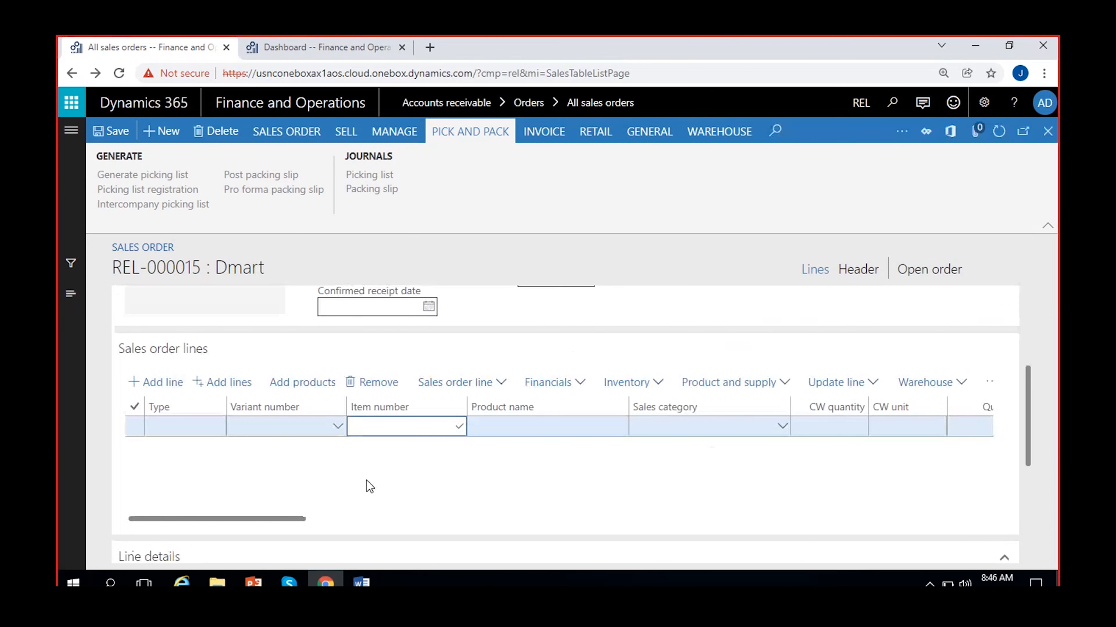
# Step: Start a credit note from the empty line of the new Dmart sales order
pyautogui.click(458, 429)
pyautogui.click(461, 485)
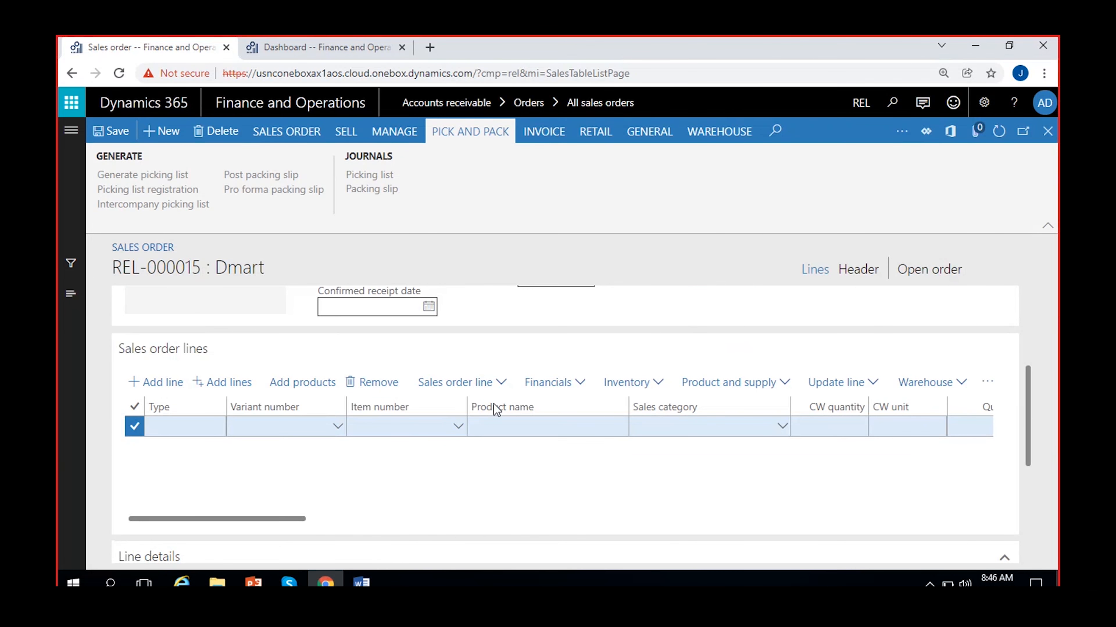
pyautogui.click(499, 385)
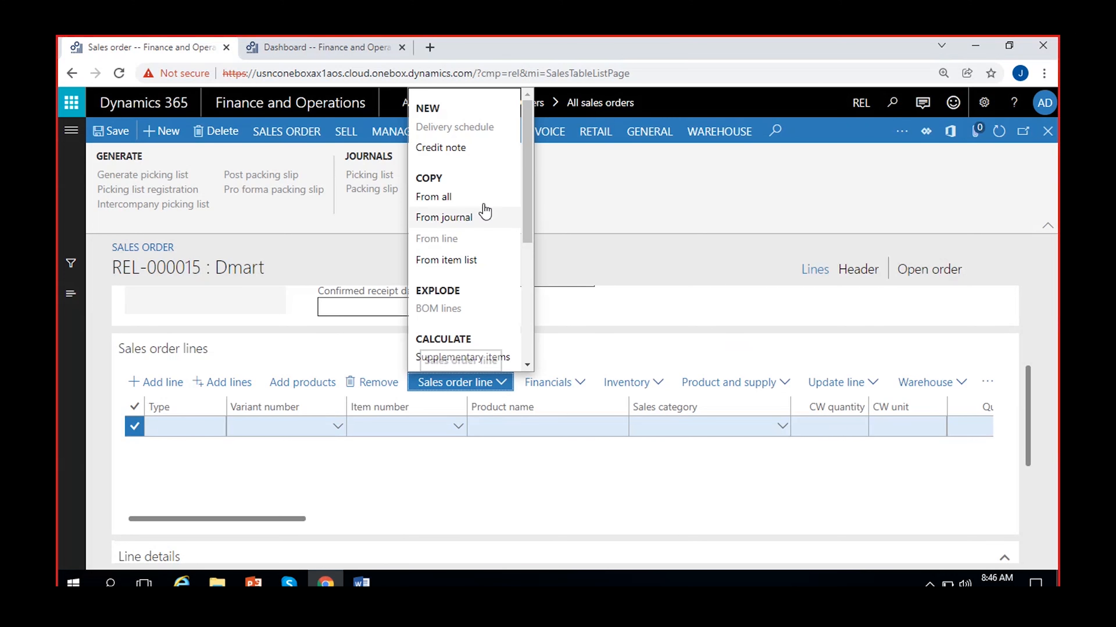
pyautogui.click(454, 149)
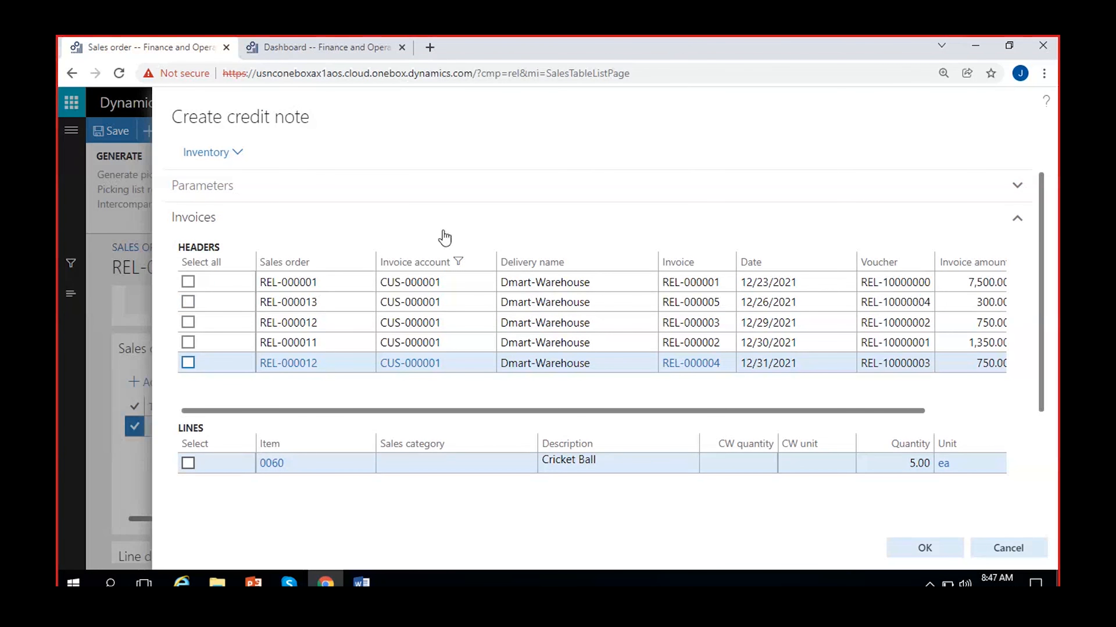
# Step: Select the Dmart invoice dated 12/31/2021 with its Cricket Ball line, review the line amounts and create the credit note
pyautogui.moveTo(449, 410)
pyautogui.mouseDown()
pyautogui.moveTo(501, 410)
pyautogui.moveTo(443, 412)
pyautogui.mouseUp()
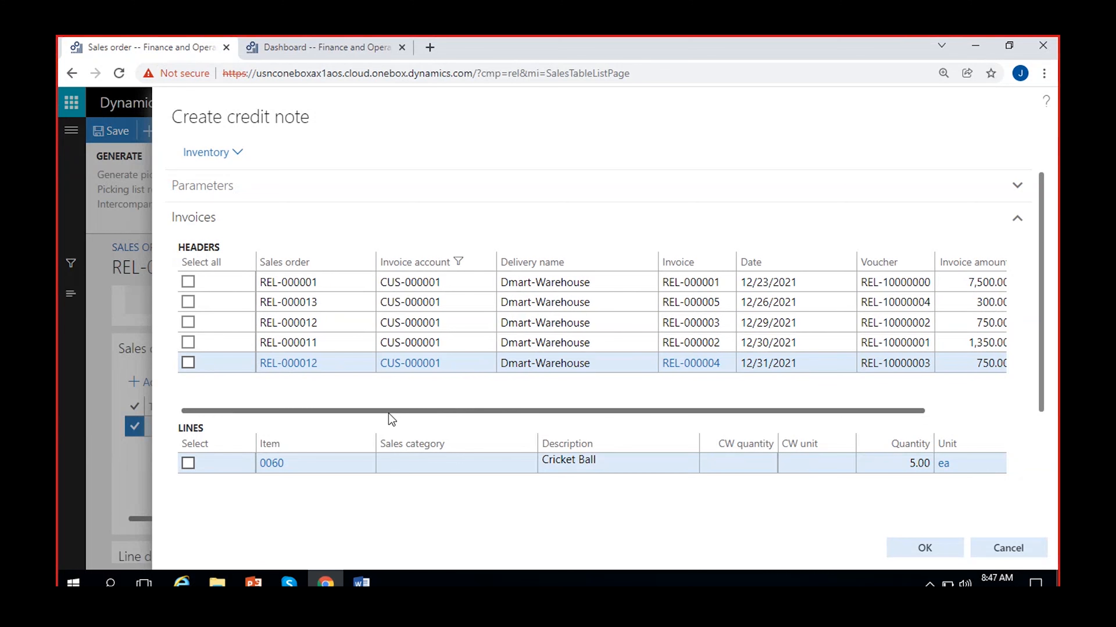
pyautogui.moveTo(387, 409); pyautogui.dragTo(266, 395)
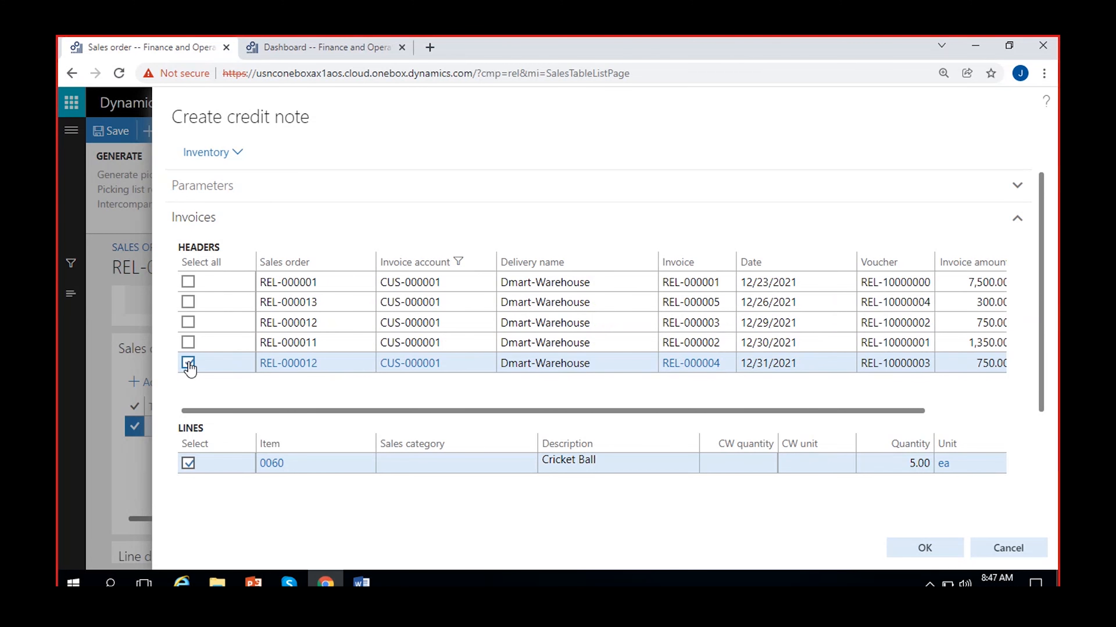
pyautogui.hscroll(7, 613, 517)
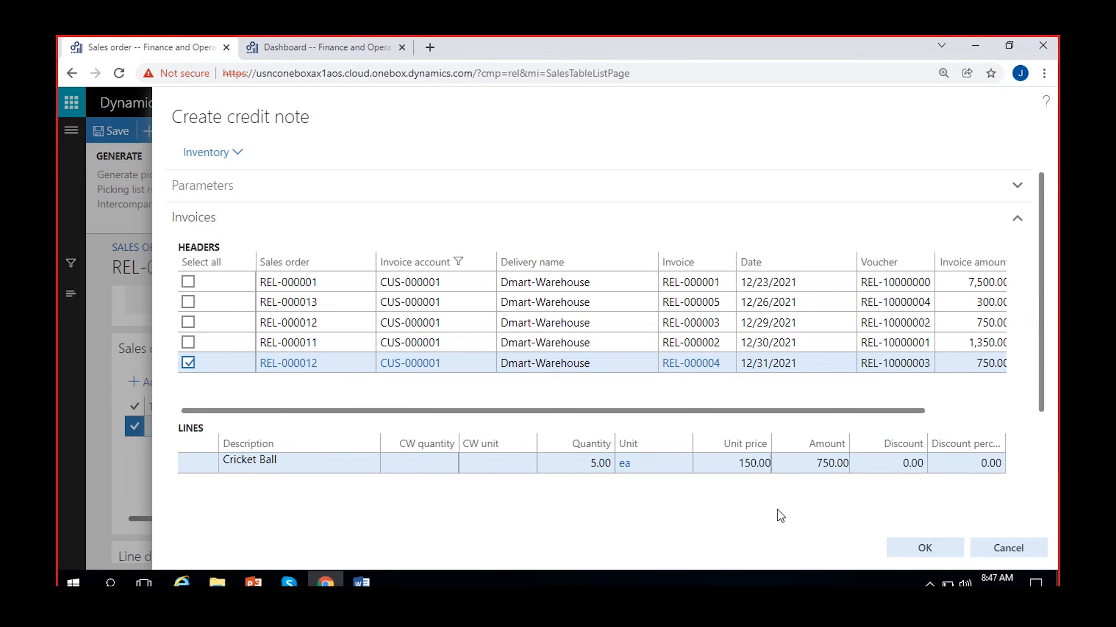
pyautogui.moveTo(916, 410); pyautogui.dragTo(527, 447)
pyautogui.hscroll(3, 536, 397)
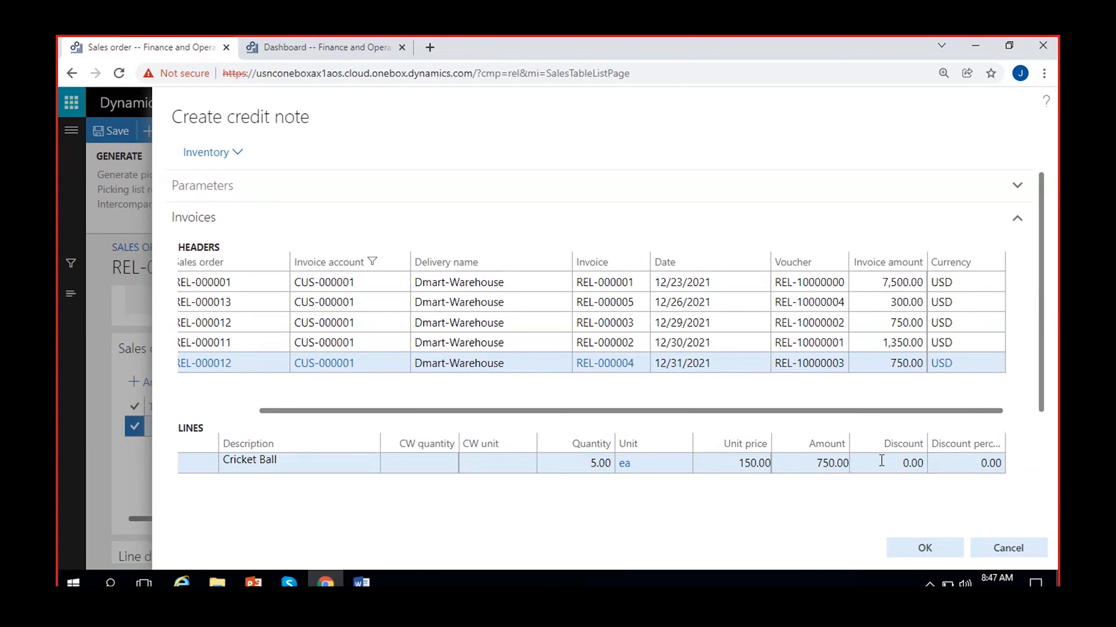
pyautogui.click(925, 543)
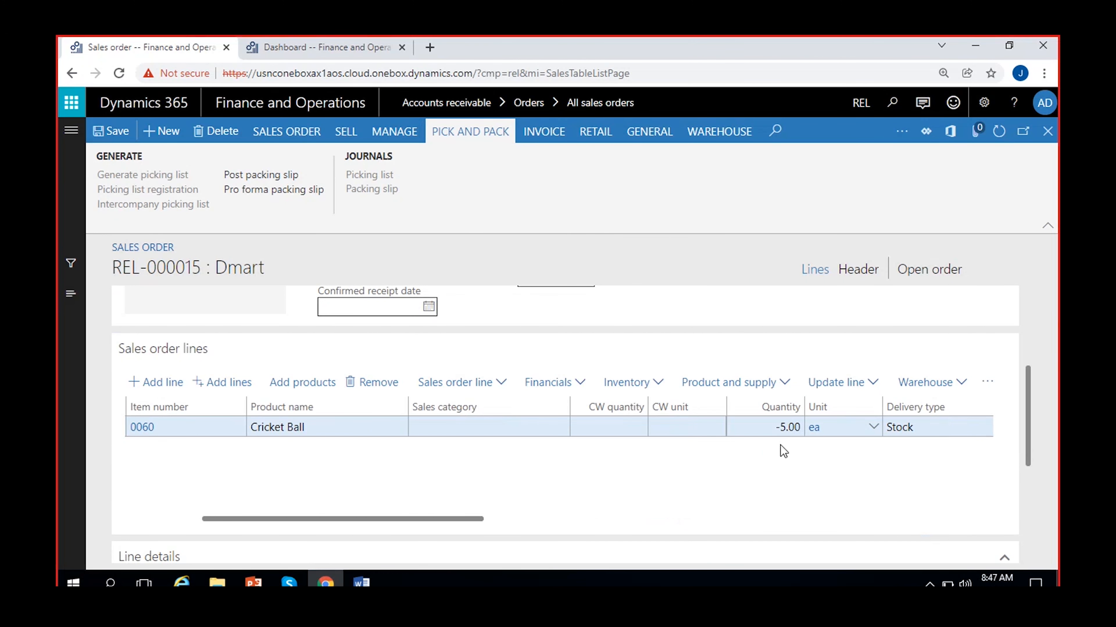
# Step: Review the quantity, unit price and net amount of the Cricket Ball line on the Dmart credit note order
pyautogui.hscroll(3, 781, 449)
pyautogui.hscroll(2, 764, 473)
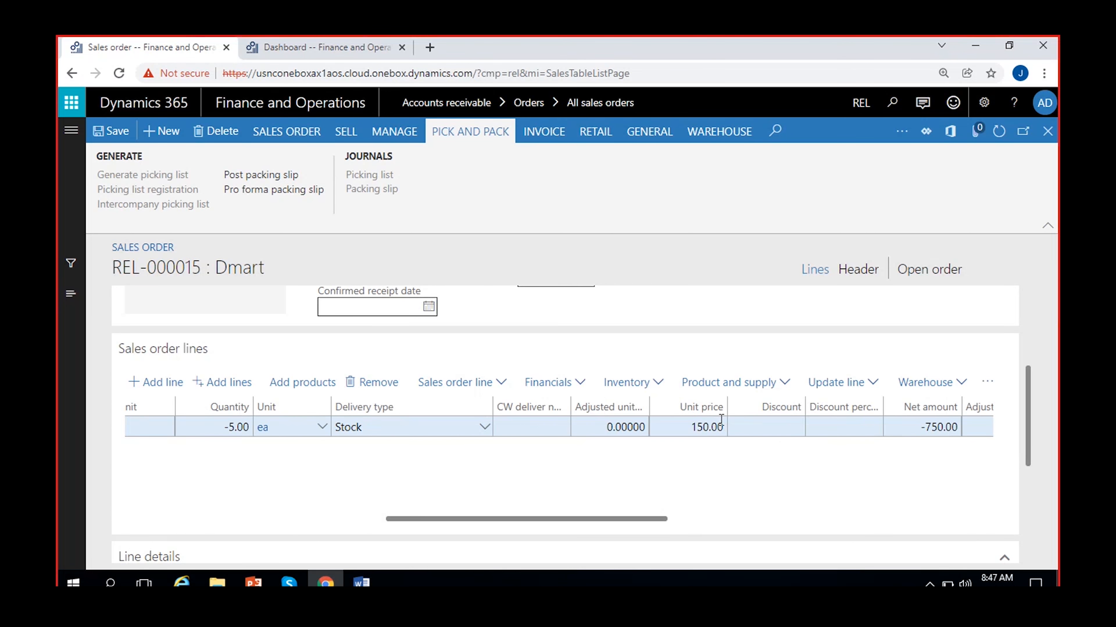
pyautogui.hscroll(2, 727, 473)
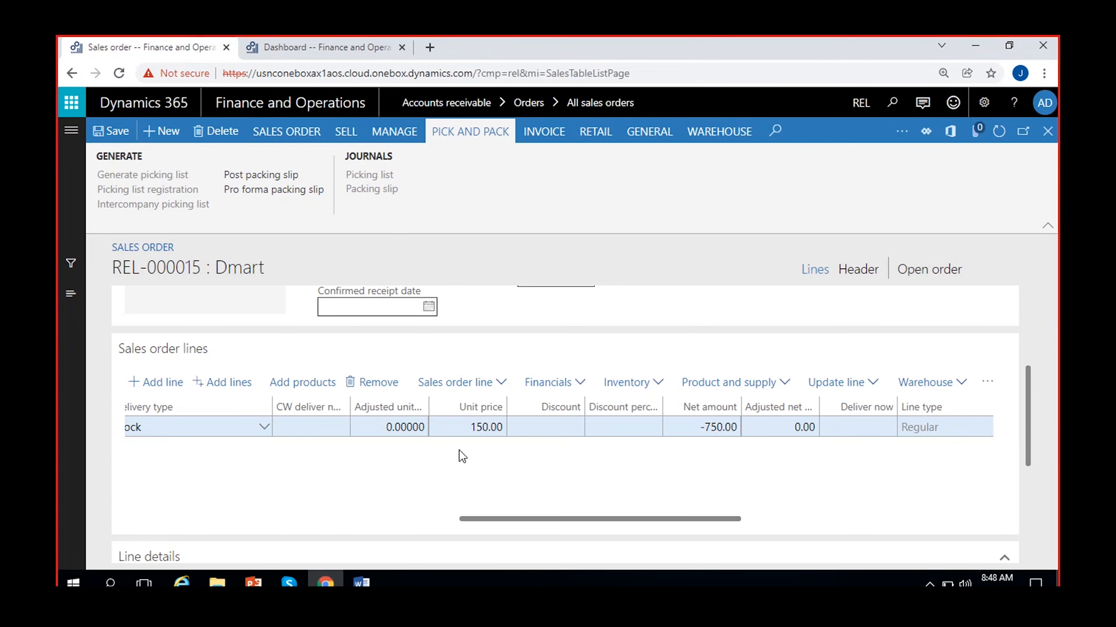
pyautogui.scroll(-5, 1030, 401)
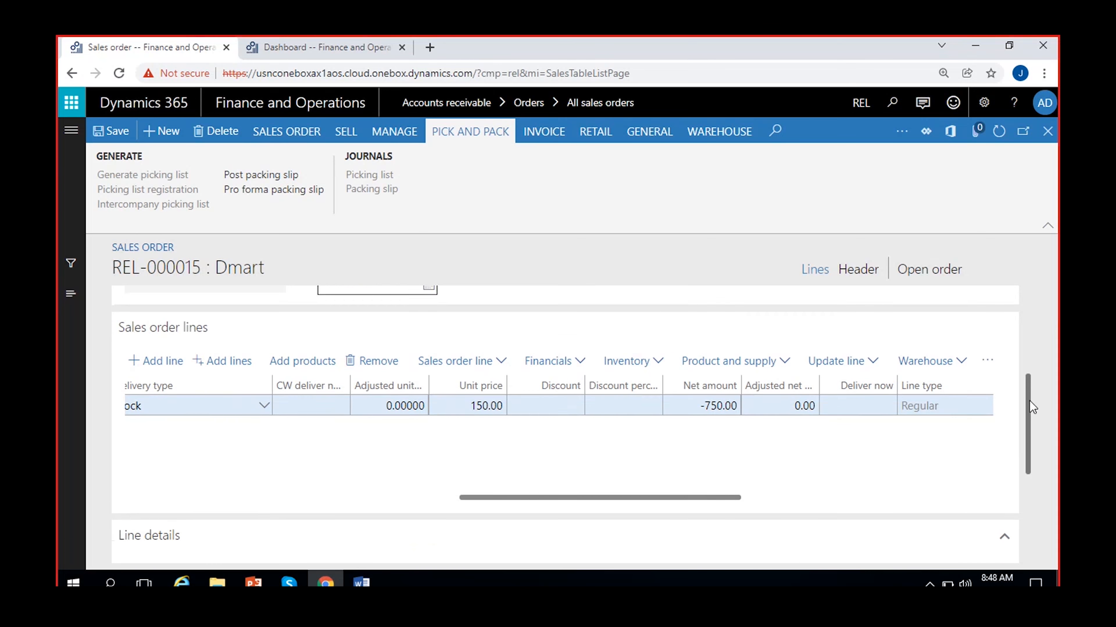
pyautogui.scroll(5, 1035, 474)
pyautogui.scroll(5, 1049, 374)
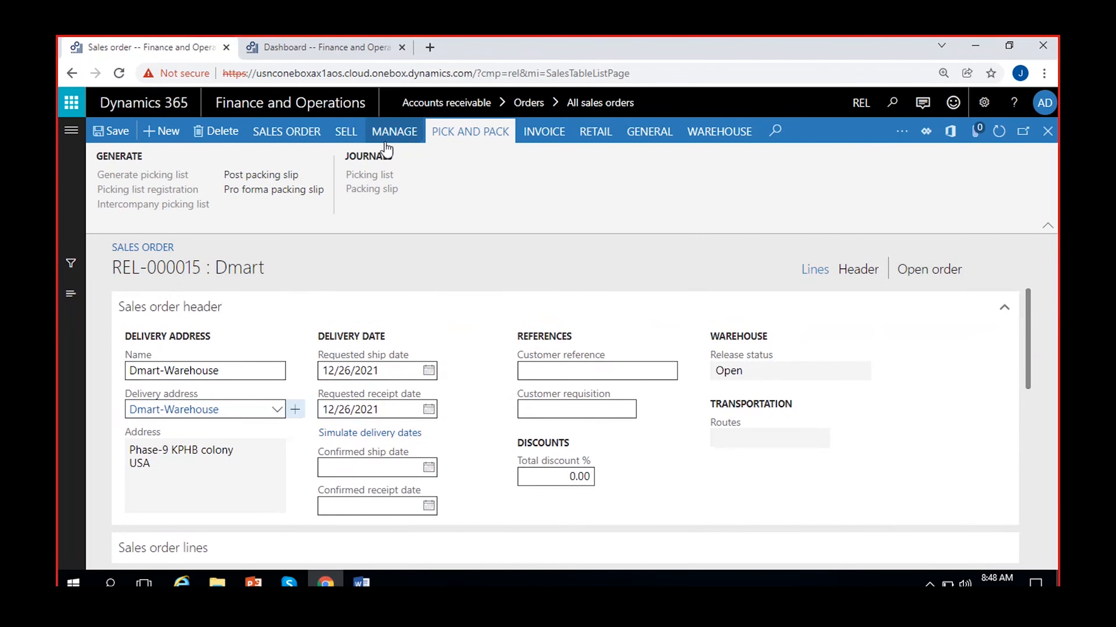
# Step: Check the Cricket Ball return line and confirm the Dmart sales order without printing the confirmation
pyautogui.click(344, 134)
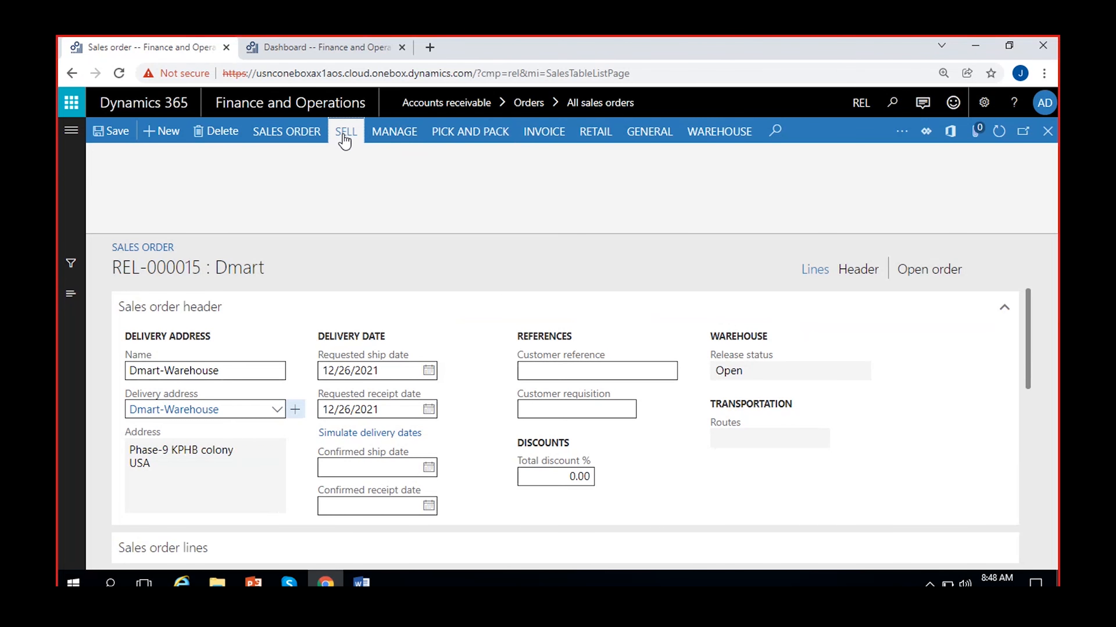
pyautogui.click(570, 176)
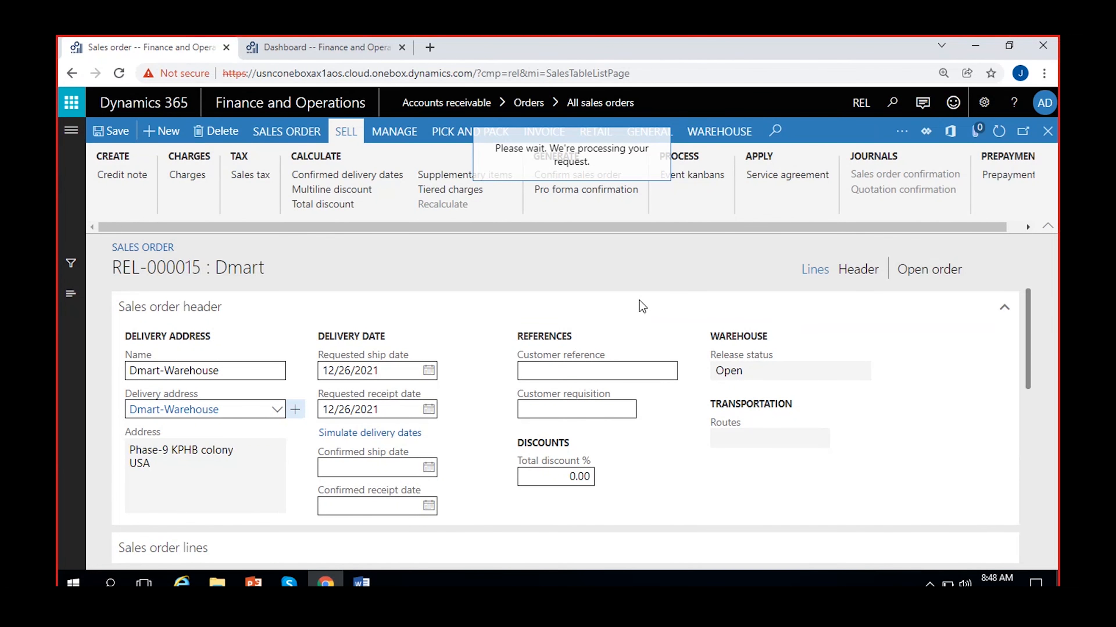
pyautogui.scroll(-5, 733, 377)
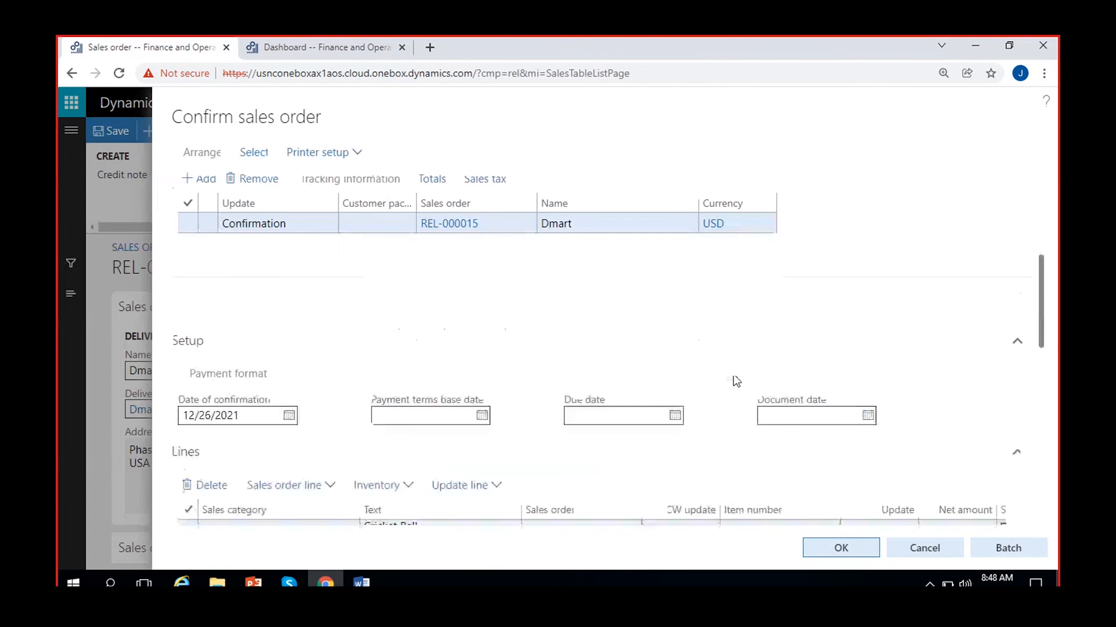
pyautogui.scroll(-5, 733, 377)
pyautogui.scroll(3, 733, 376)
pyautogui.hscroll(5, 750, 410)
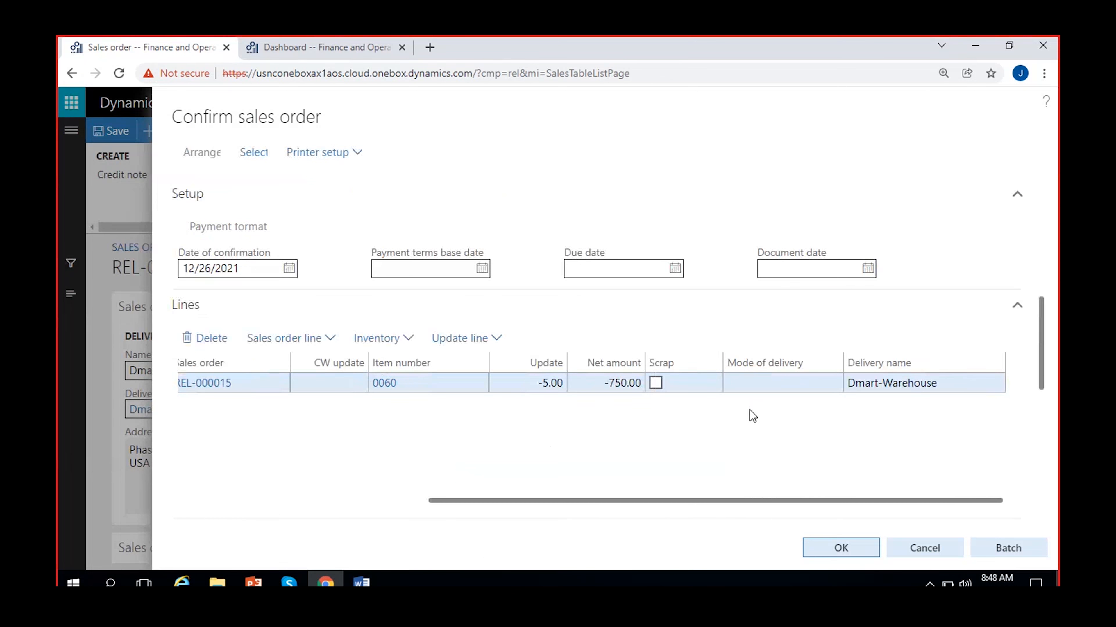
pyautogui.click(836, 546)
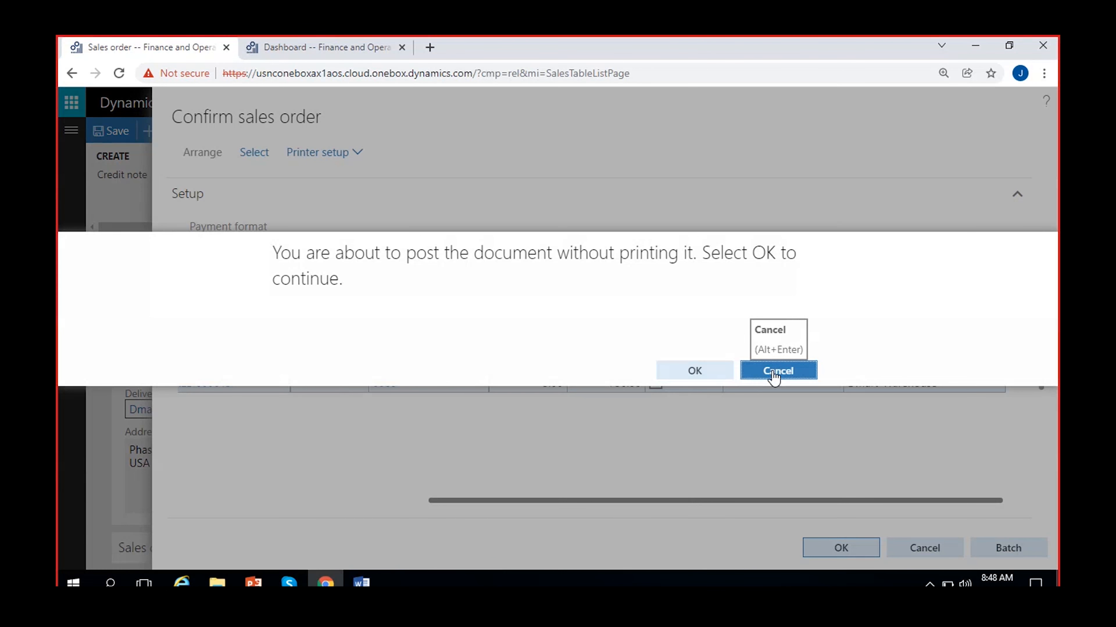
pyautogui.click(774, 370)
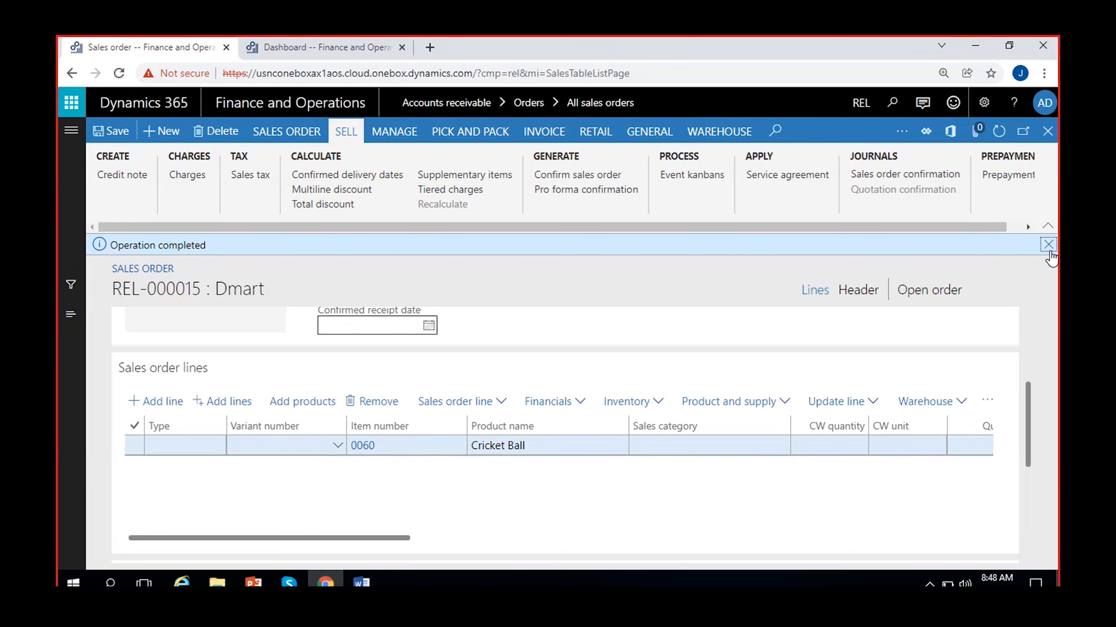
pyautogui.click(1049, 245)
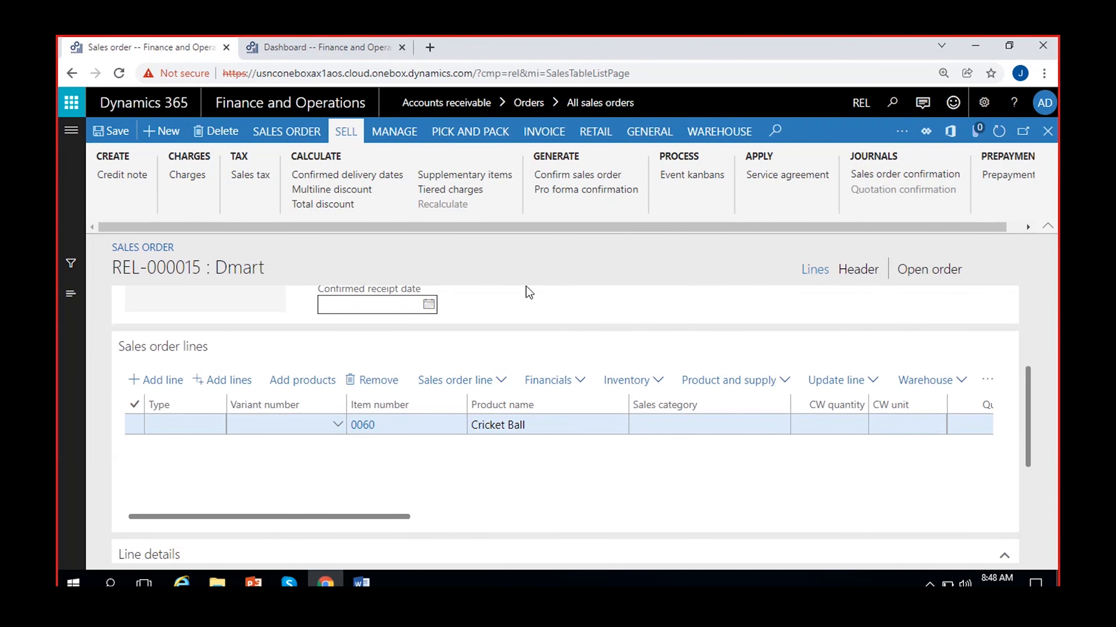
# Step: Post the Dmart return's packing slip without printing, keeping the quantity setting All instead of the recommended Picked, and check the order status
pyautogui.click(466, 132)
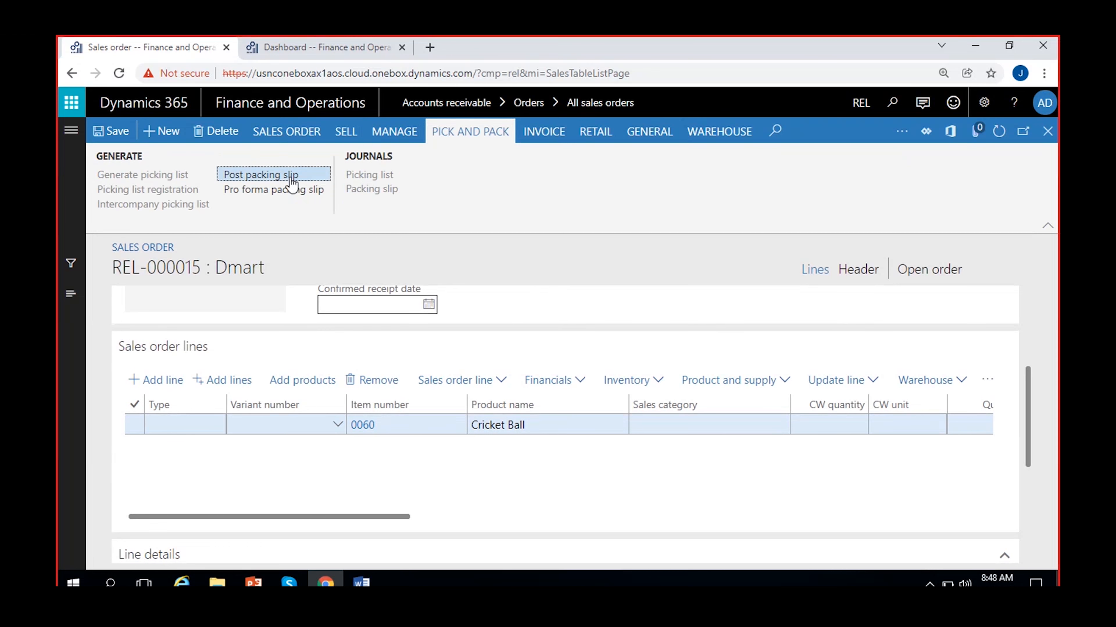
pyautogui.click(279, 175)
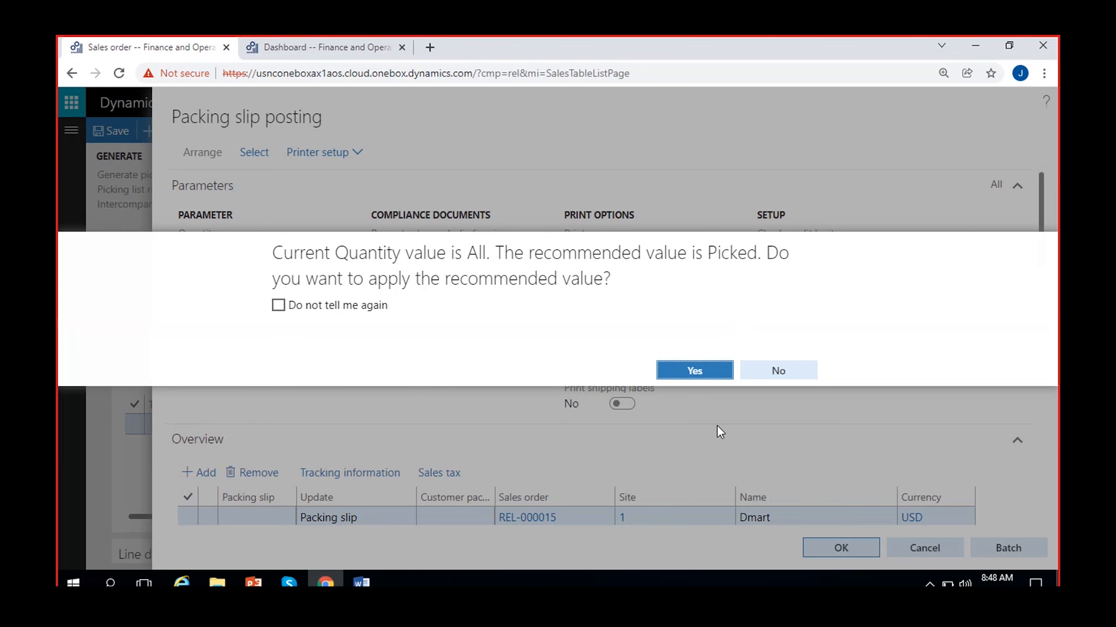
pyautogui.click(777, 373)
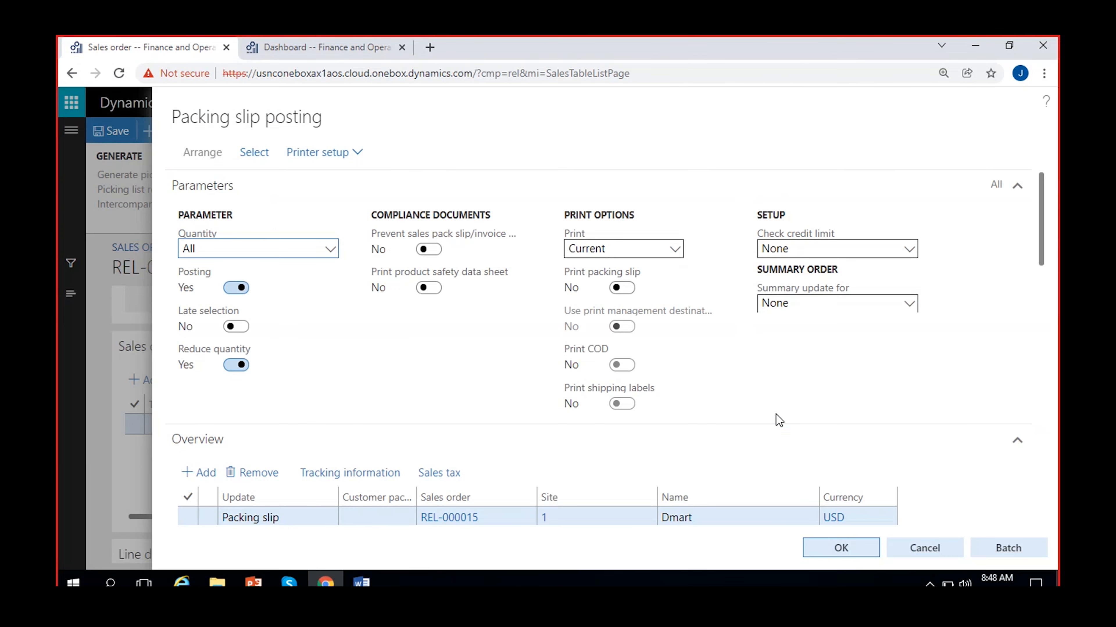
pyautogui.scroll(-10, 775, 414)
pyautogui.hscroll(5, 750, 374)
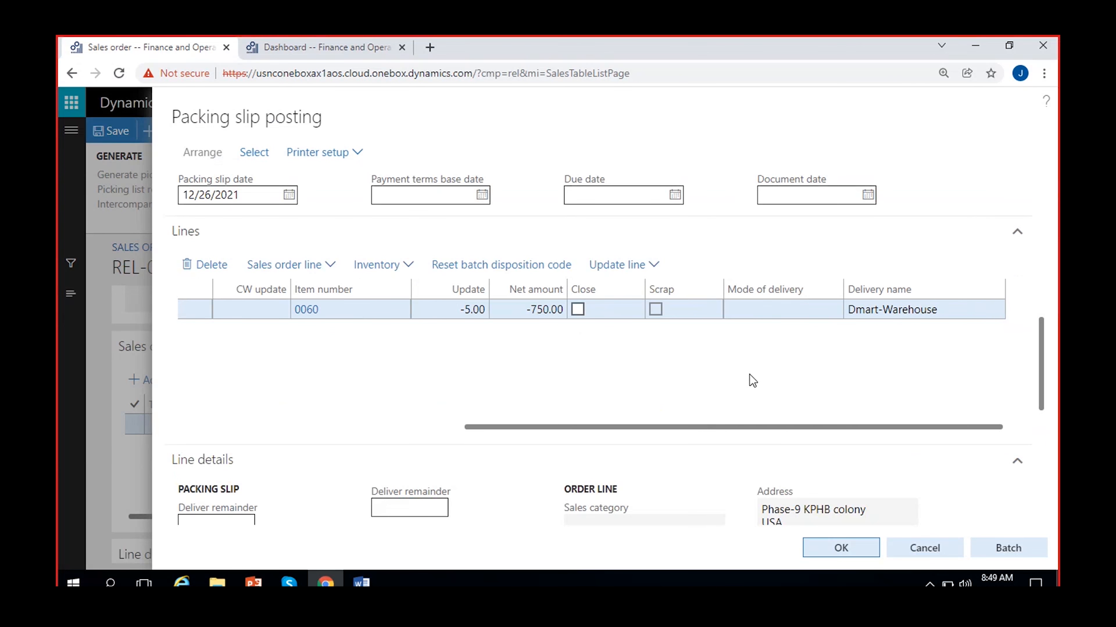
pyautogui.click(818, 545)
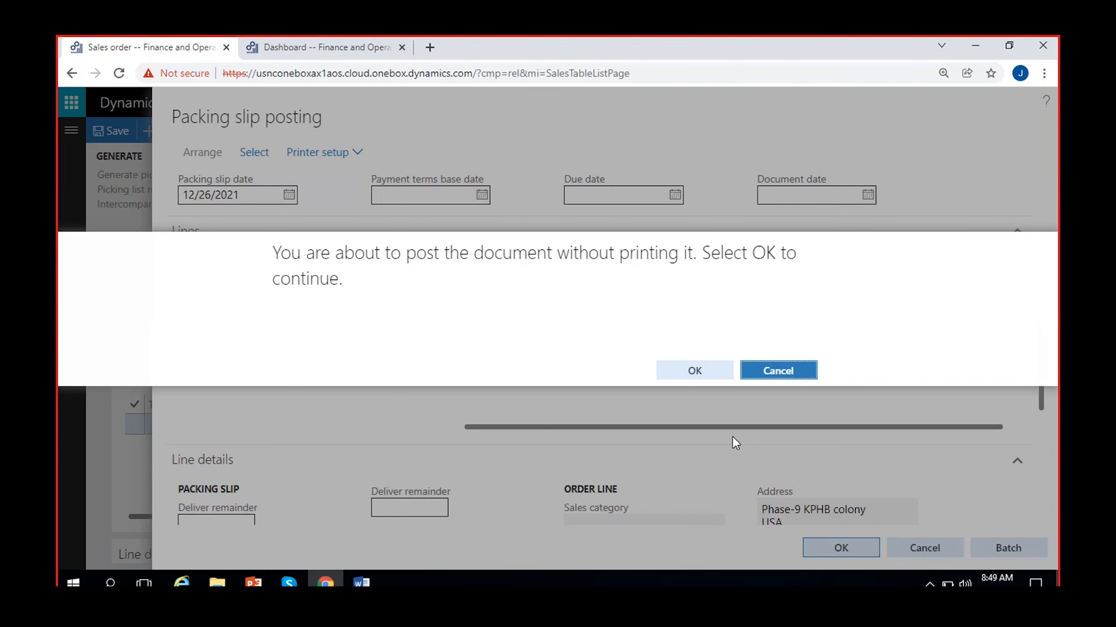
pyautogui.click(716, 373)
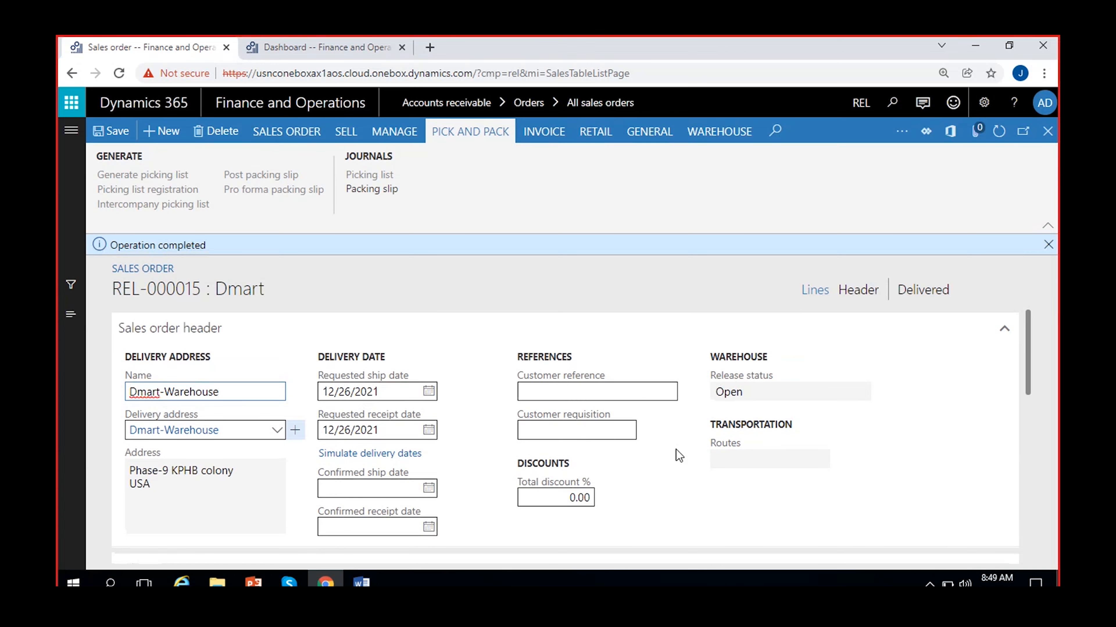
pyautogui.click(1049, 244)
pyautogui.click(936, 269)
# Step: Examine the packing slip's voucher amounts for Inventory delivered and Cost of goods - Delivered, and return to the sales order
pyautogui.click(389, 190)
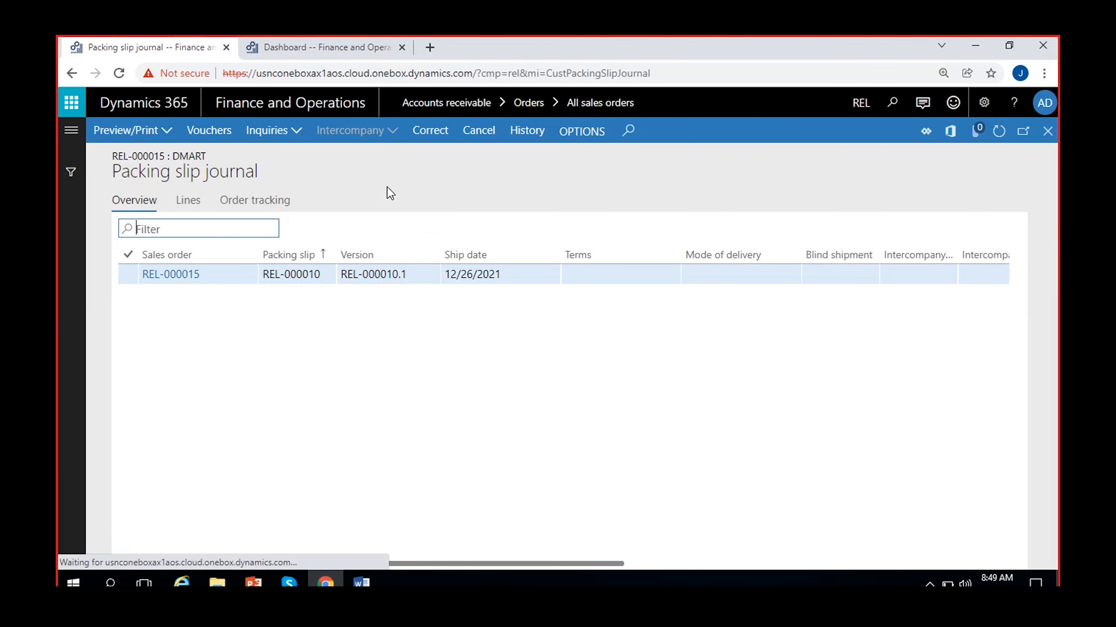
pyautogui.click(208, 136)
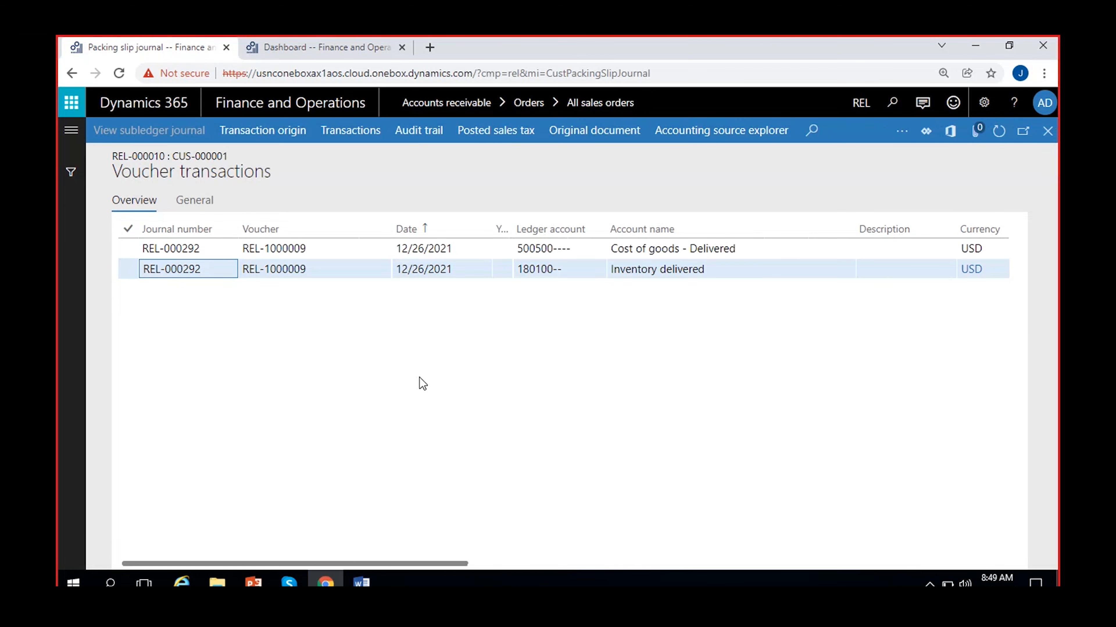
pyautogui.hscroll(5, 615, 369)
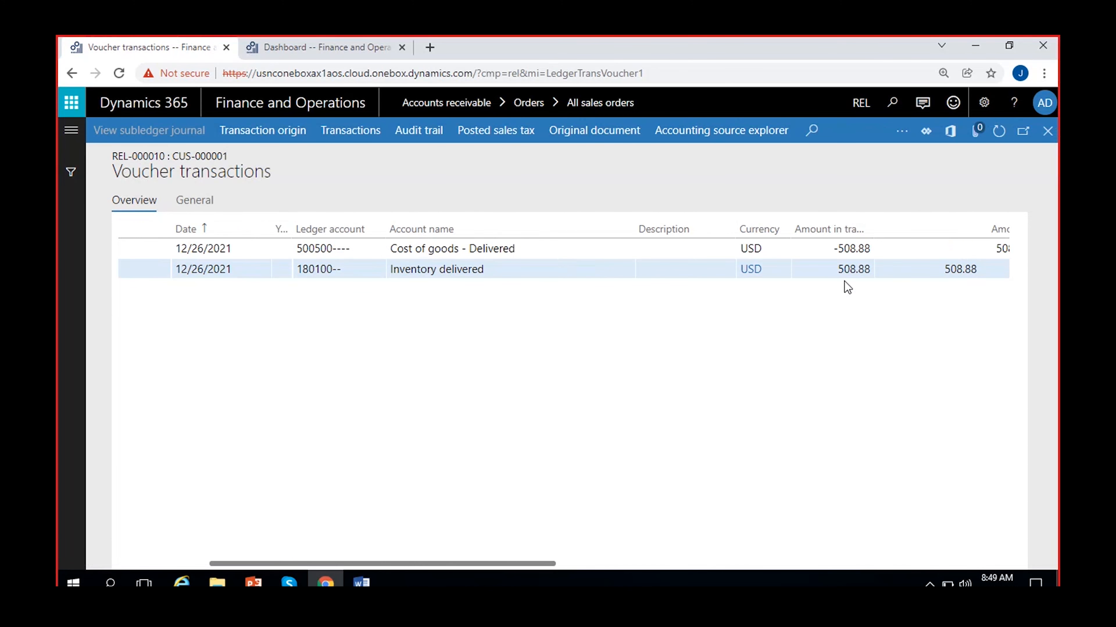
pyautogui.click(834, 269)
pyautogui.click(495, 267)
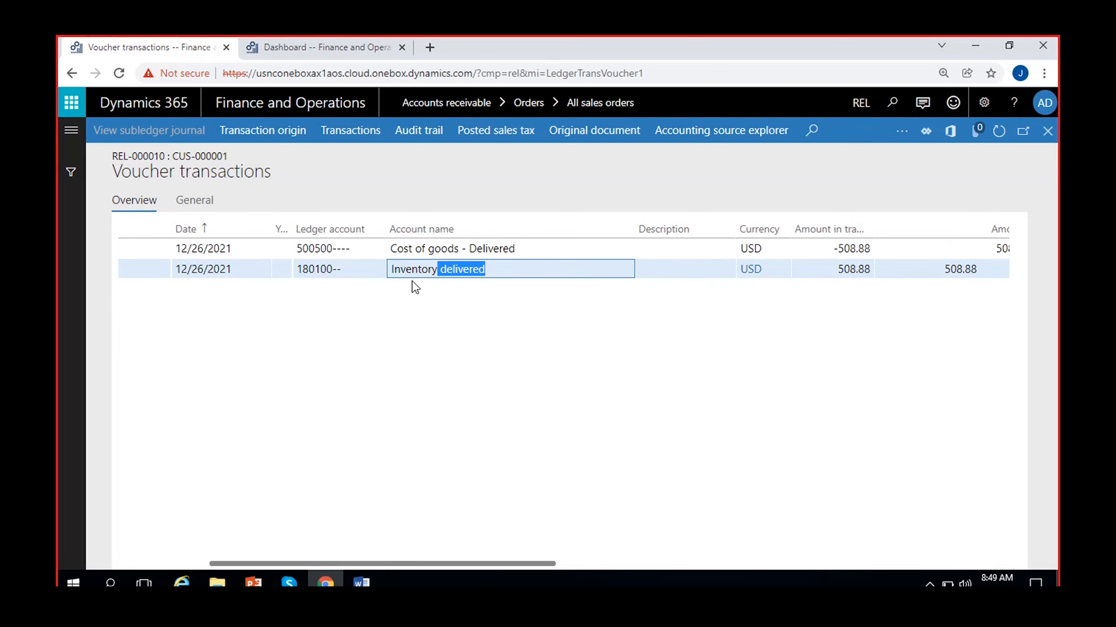
pyautogui.click(830, 268)
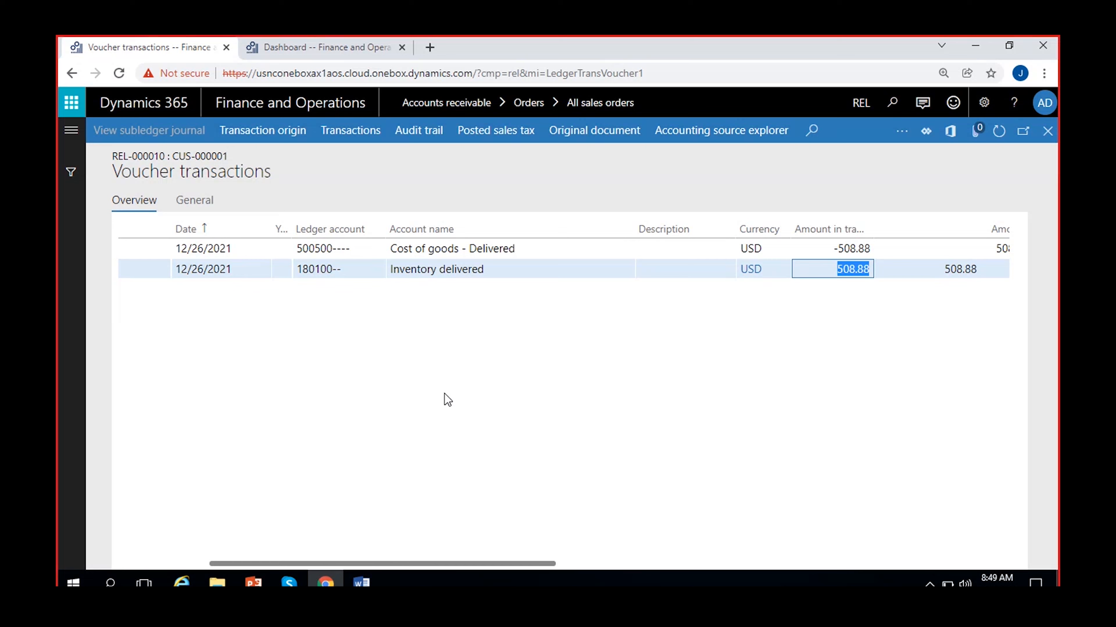
pyautogui.click(827, 250)
pyautogui.click(754, 351)
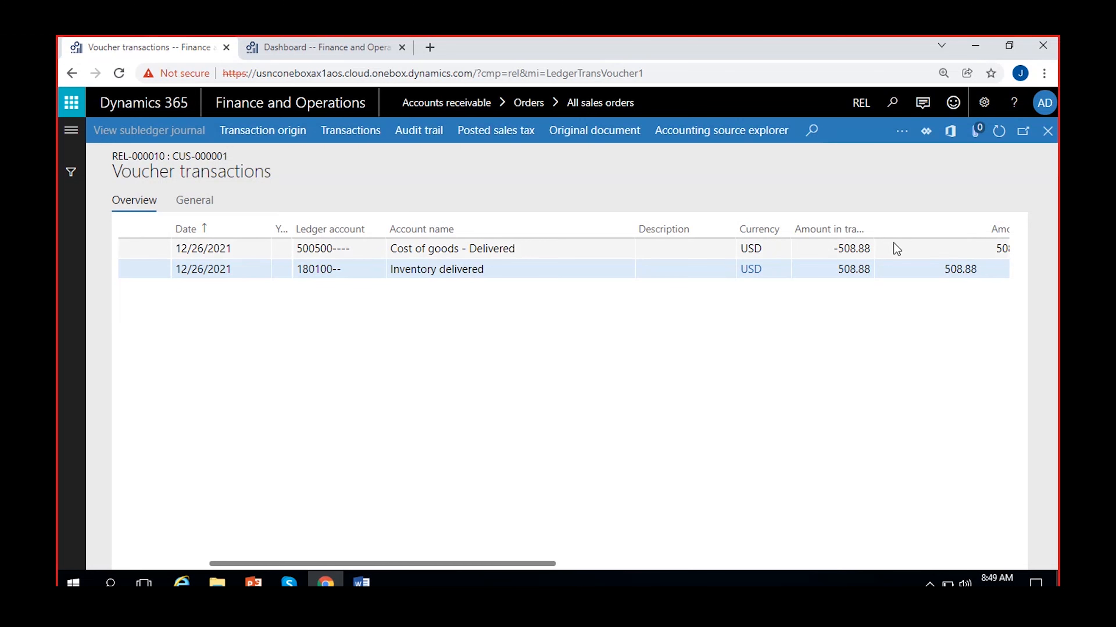
pyautogui.click(1047, 131)
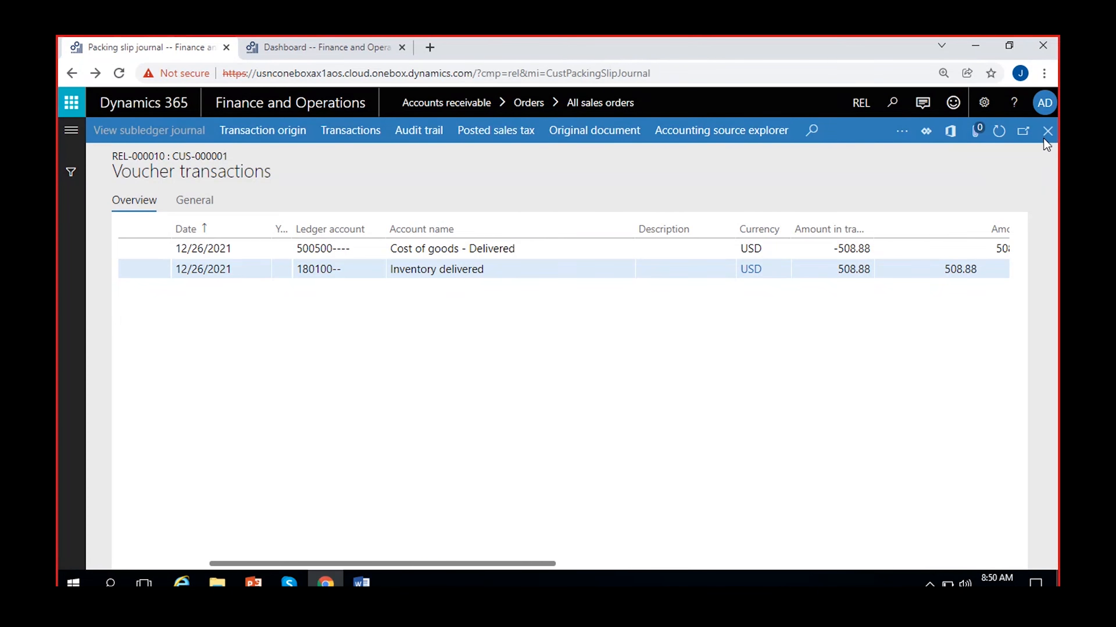
pyautogui.click(1047, 131)
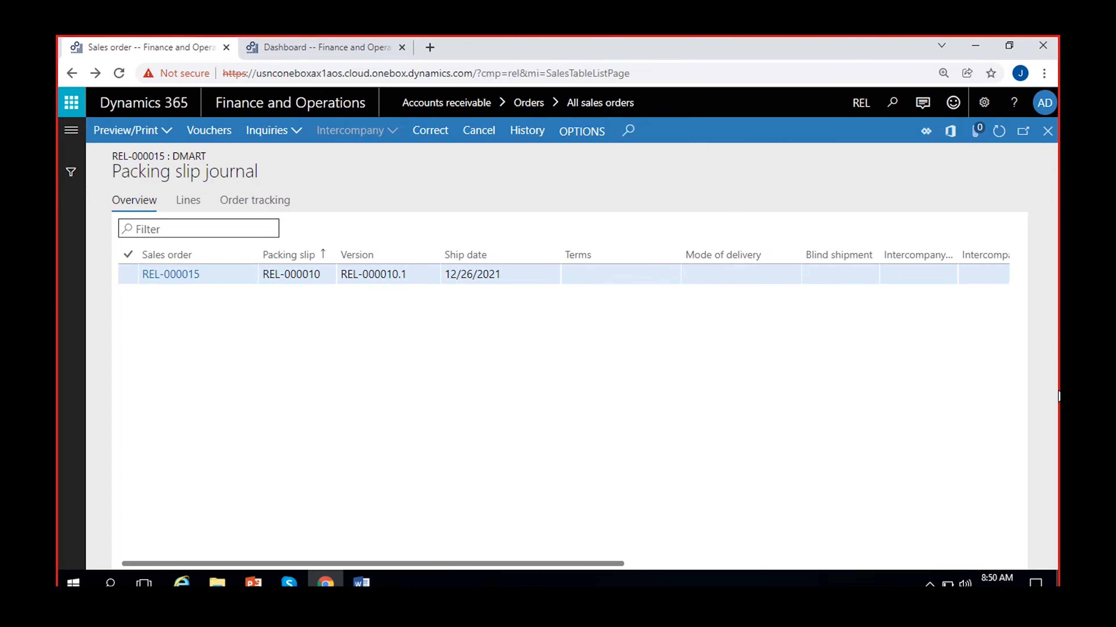
# Step: Post the Dmart return's invoice with the quantity based on the packing slip, without printing it
pyautogui.click(545, 132)
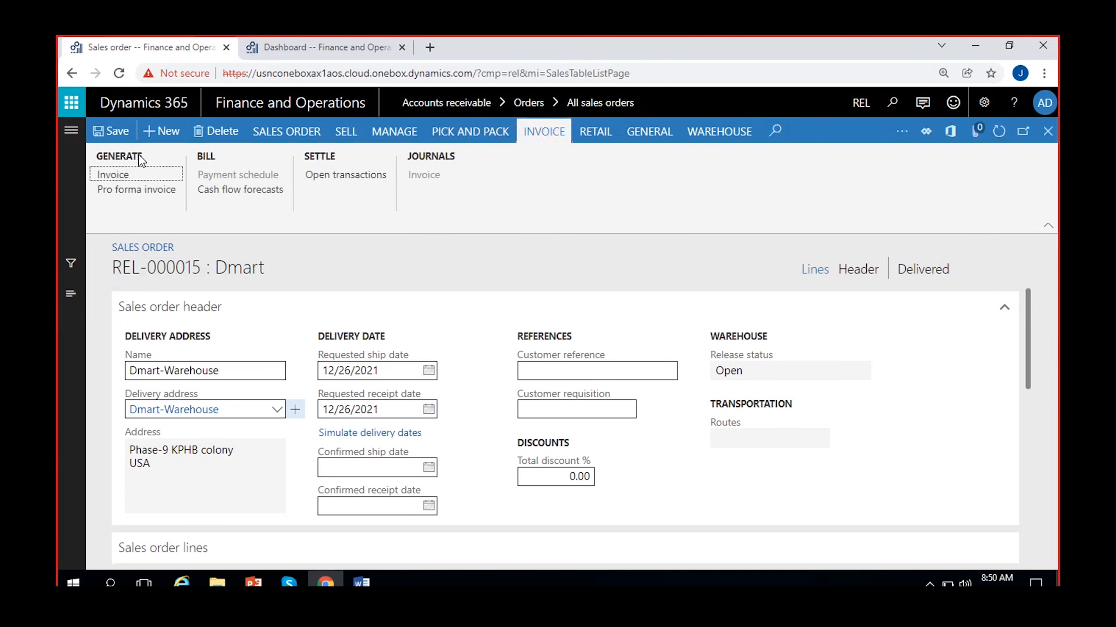
pyautogui.click(110, 177)
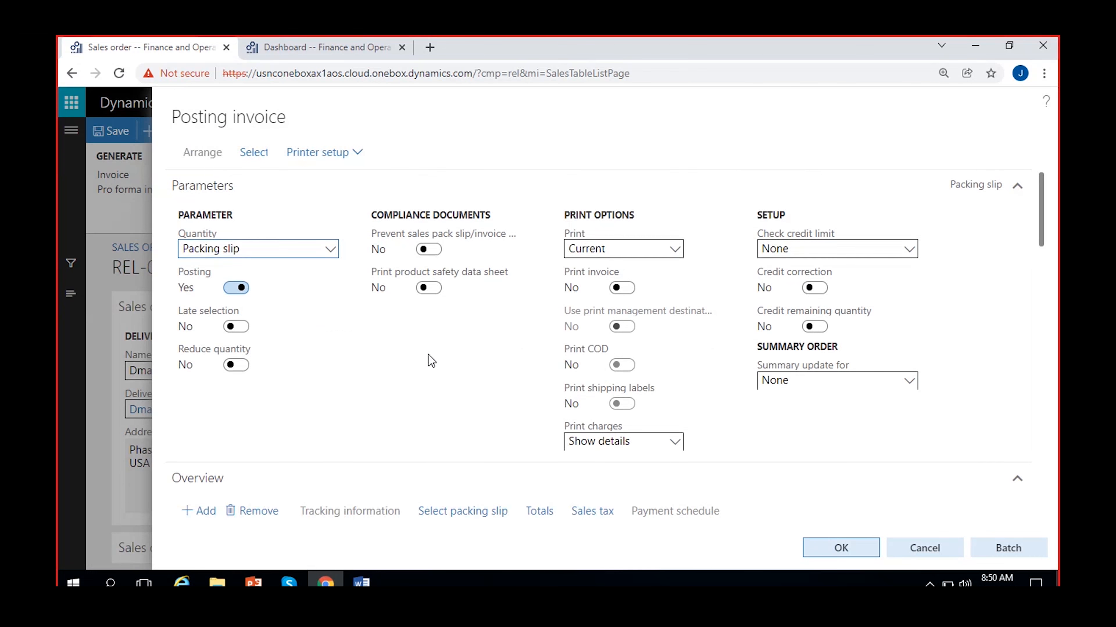
pyautogui.scroll(-5, 431, 360)
pyautogui.scroll(-5, 491, 416)
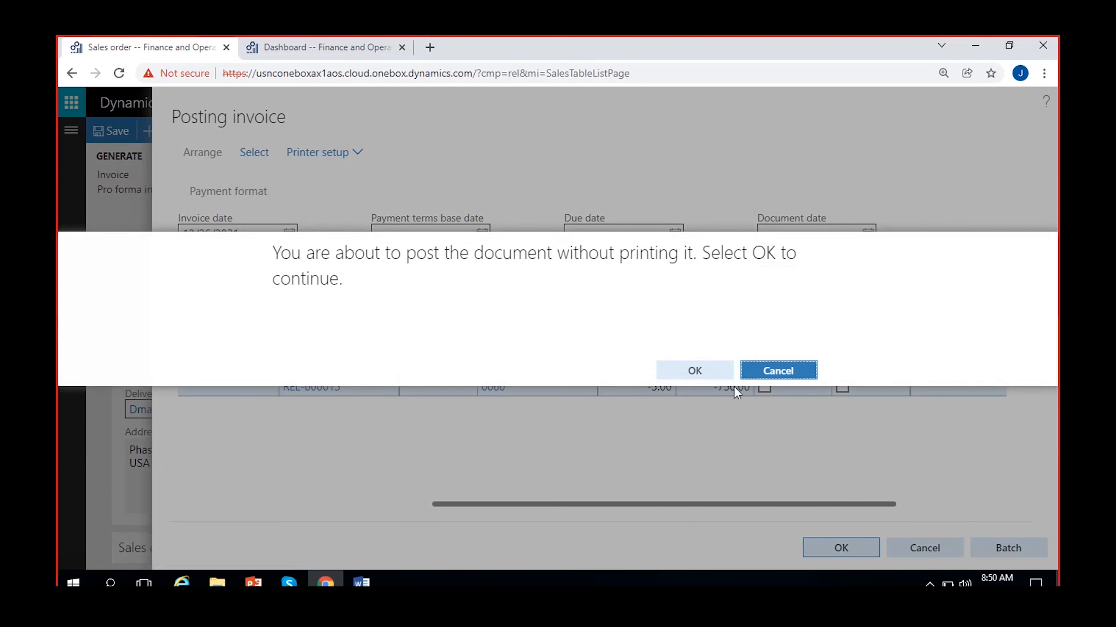
pyautogui.click(697, 371)
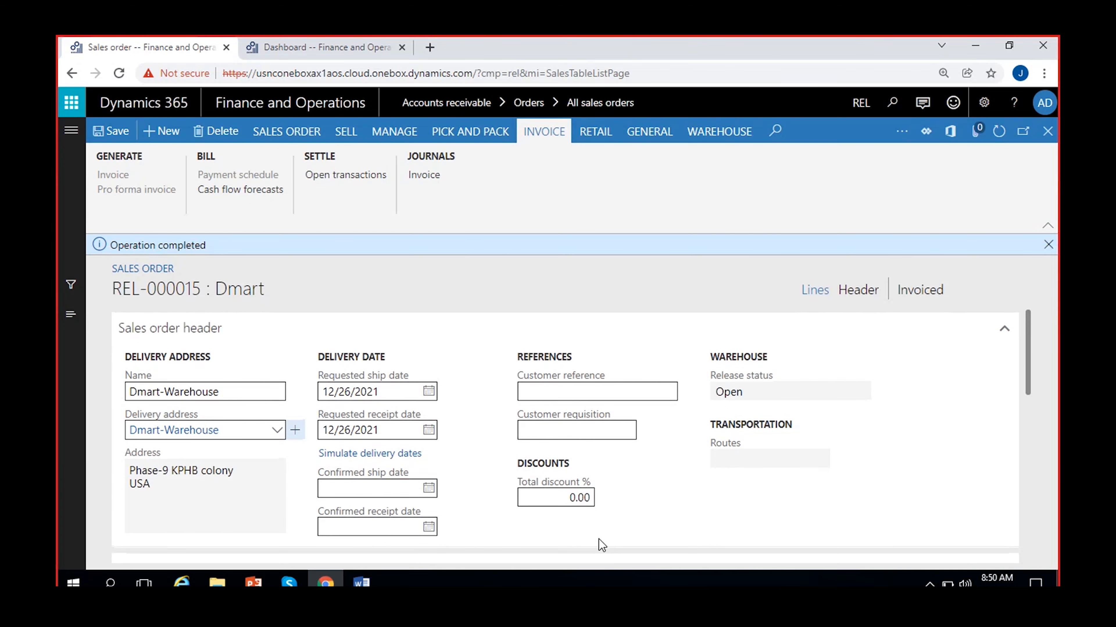
pyautogui.click(1048, 244)
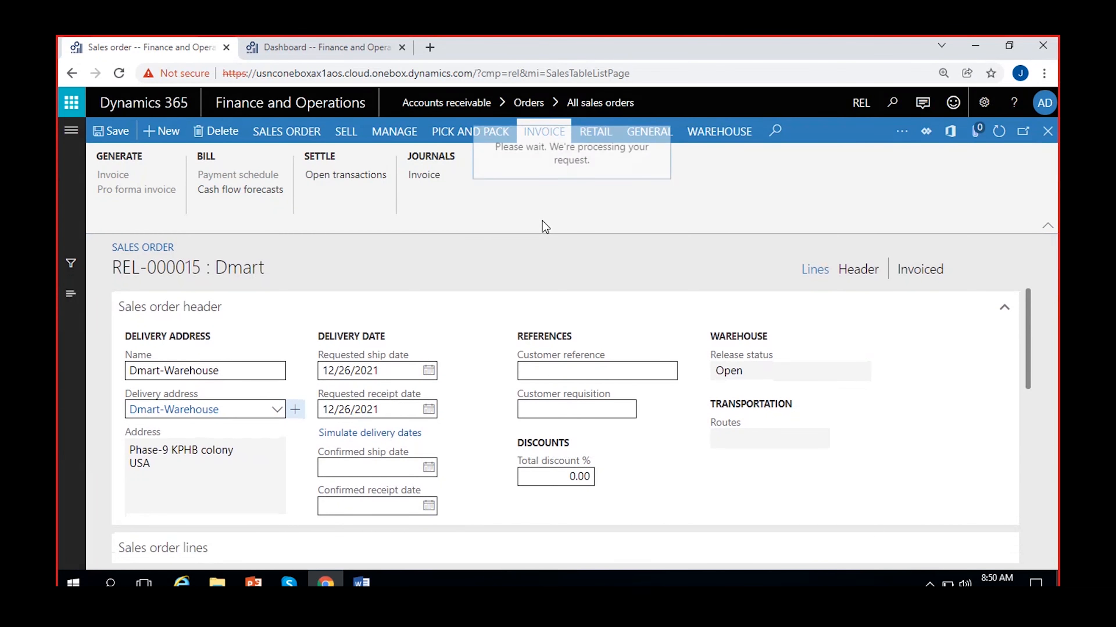
# Step: Open the posted invoice's voucher transactions and examine the Accounts receivable and Sales revenue amounts
pyautogui.click(423, 315)
pyautogui.hscroll(5, 461, 360)
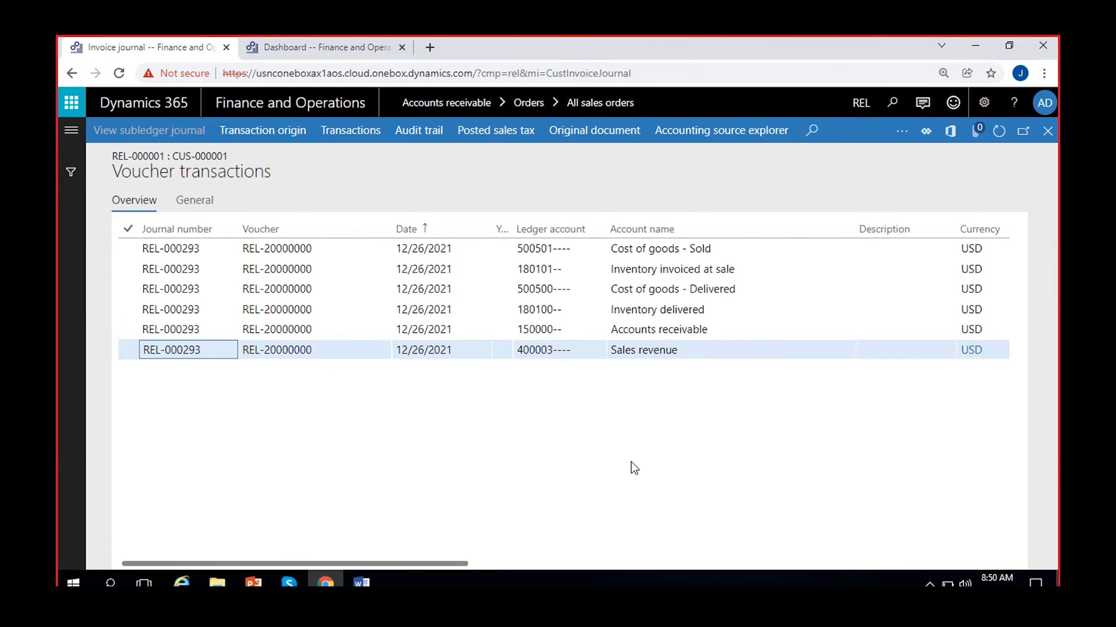
pyautogui.hscroll(5, 630, 465)
pyautogui.click(378, 327)
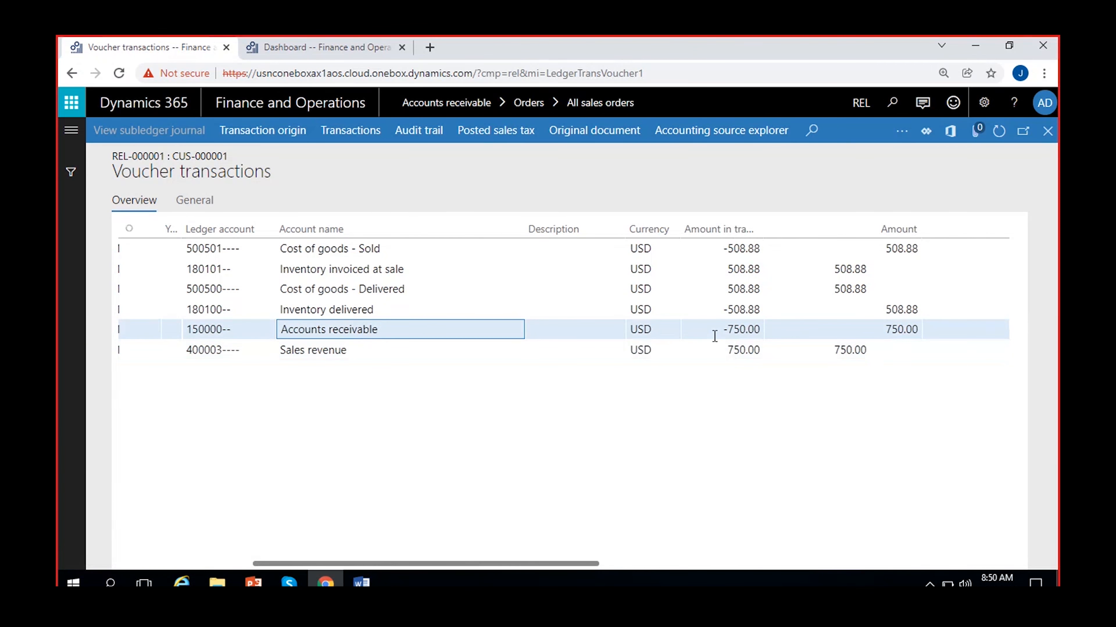
pyautogui.click(720, 330)
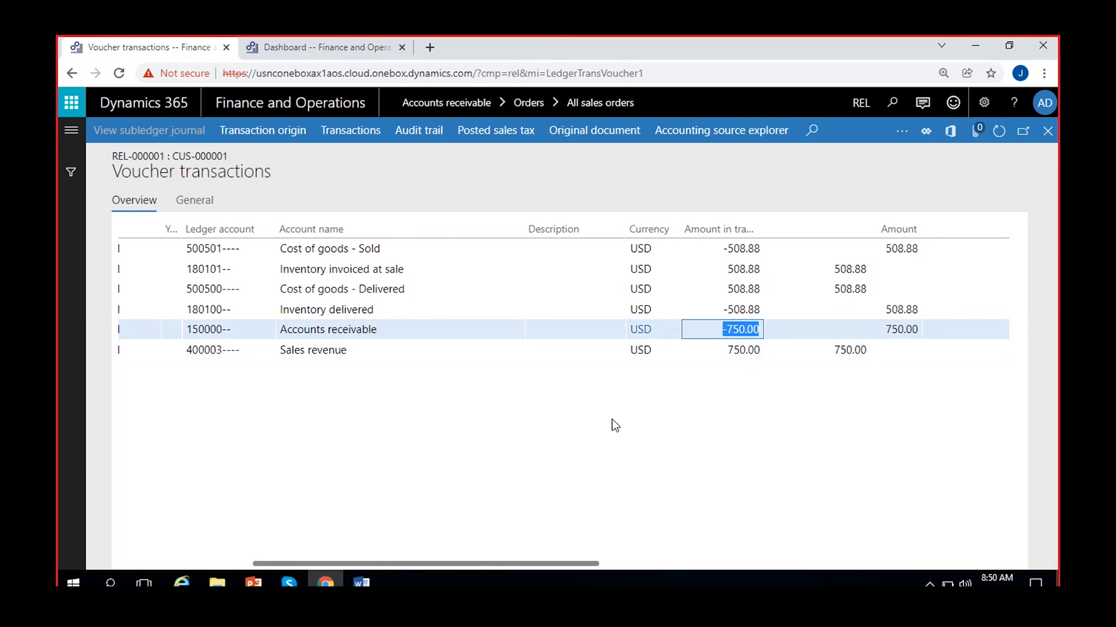
pyautogui.click(719, 330)
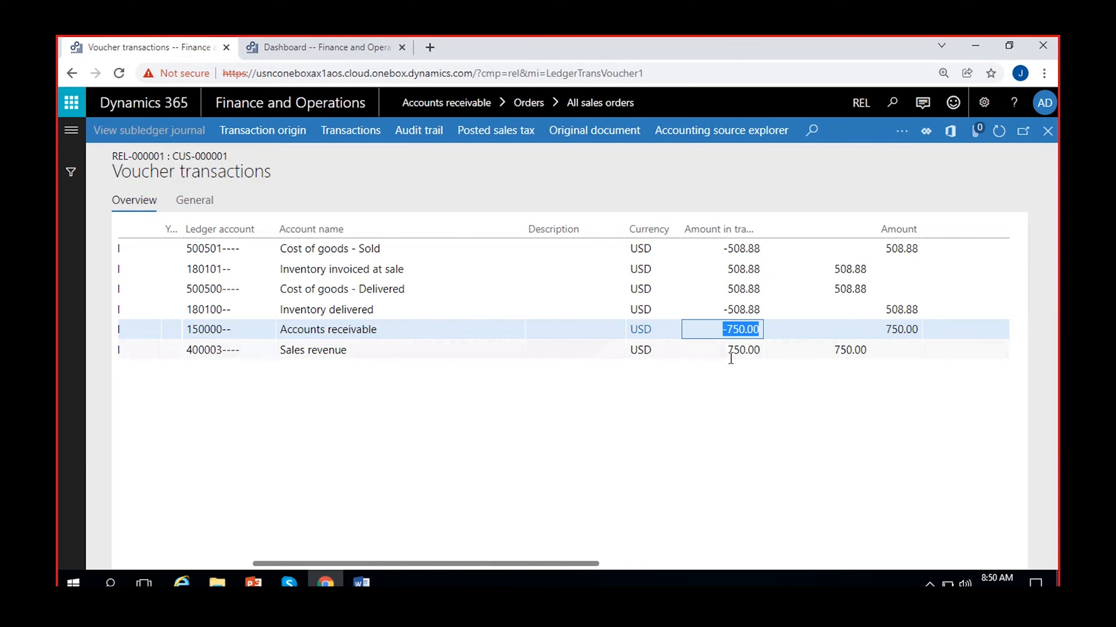
pyautogui.click(730, 350)
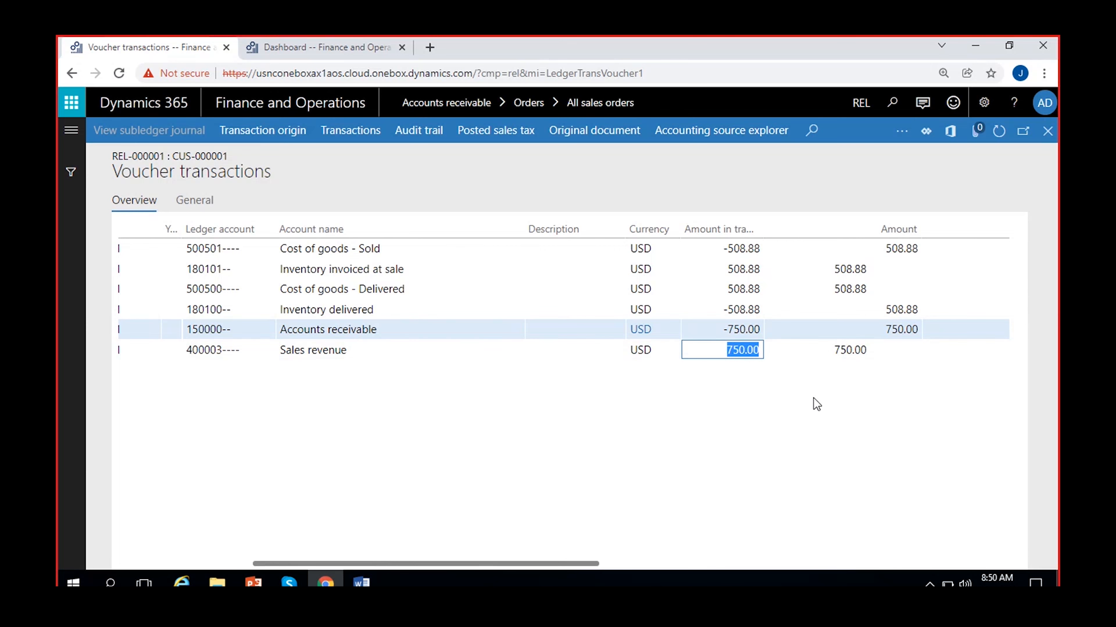
# Step: Examine the invoice voucher's Inventory invoiced at sale and Cost of goods - Sold amounts, and return to the sales order
pyautogui.click(495, 263)
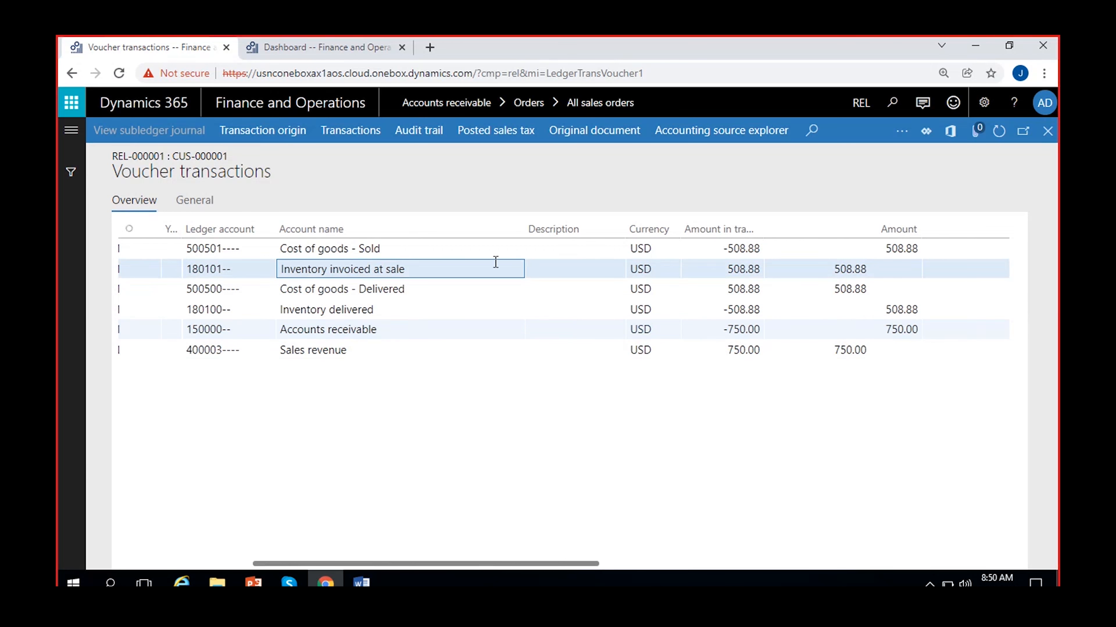
pyautogui.click(727, 270)
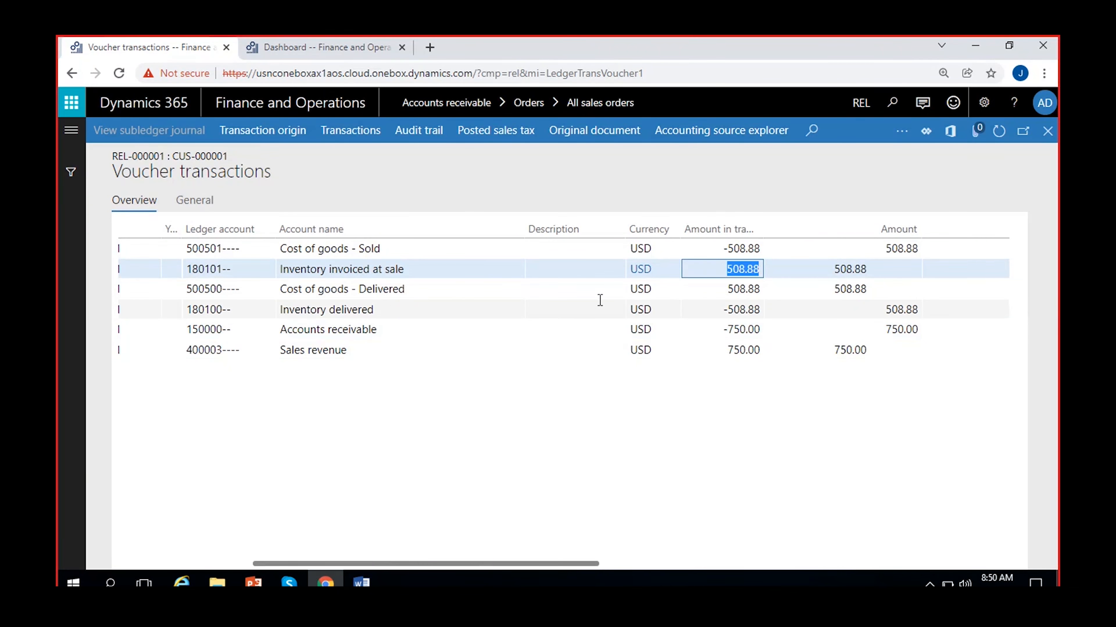
pyautogui.click(401, 246)
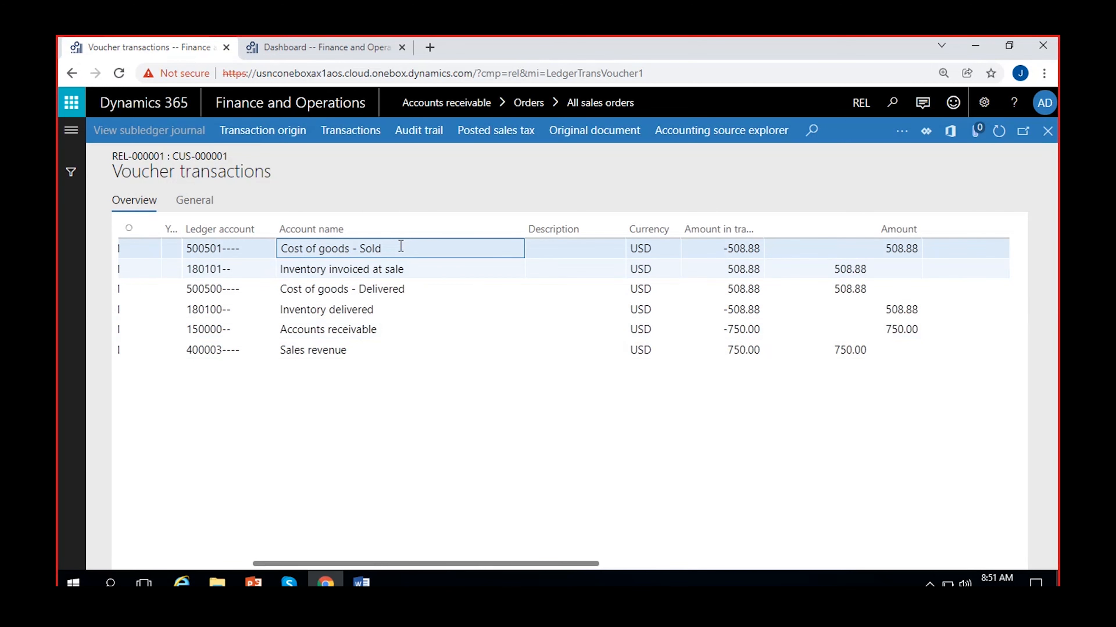
pyautogui.click(719, 249)
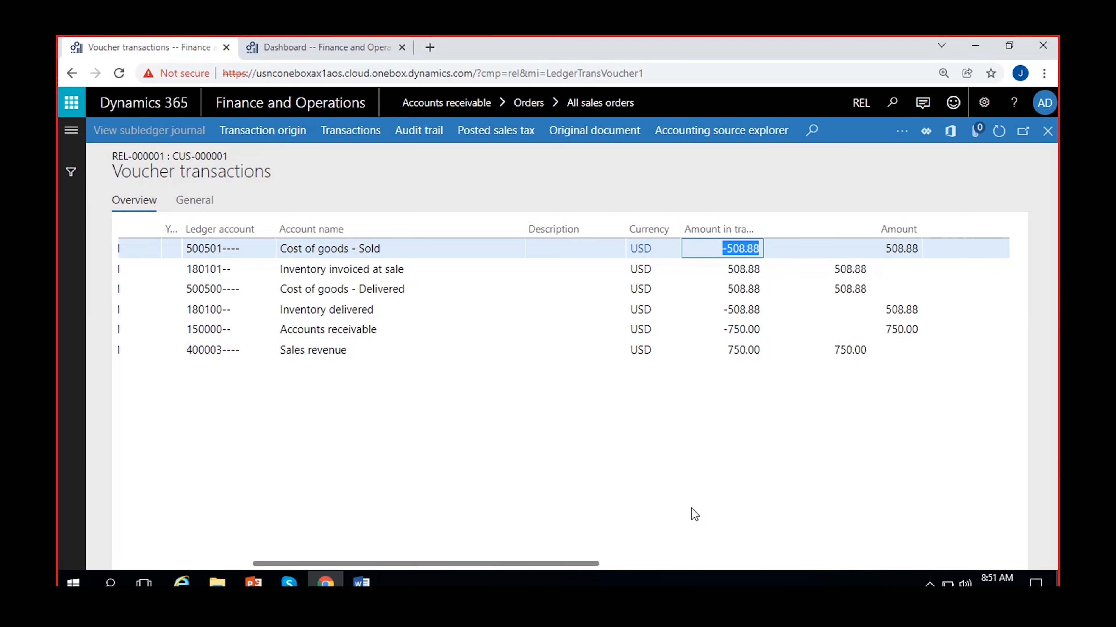
pyautogui.click(389, 498)
pyautogui.hscroll(-5, 388, 497)
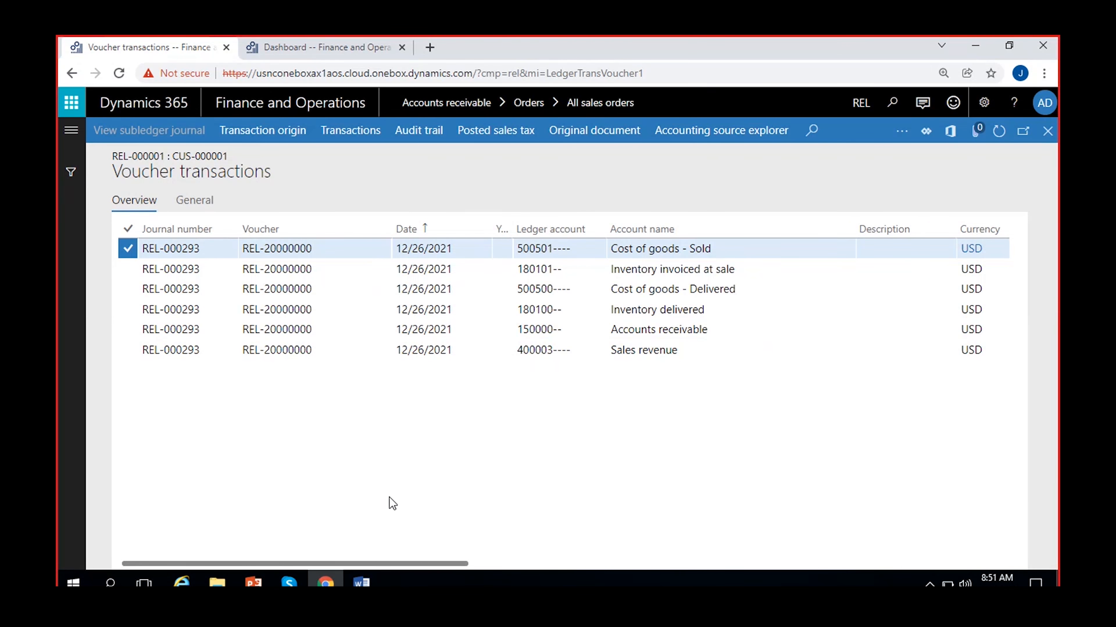
pyautogui.hscroll(5, 389, 497)
pyautogui.hscroll(-5, 389, 497)
pyautogui.click(1048, 128)
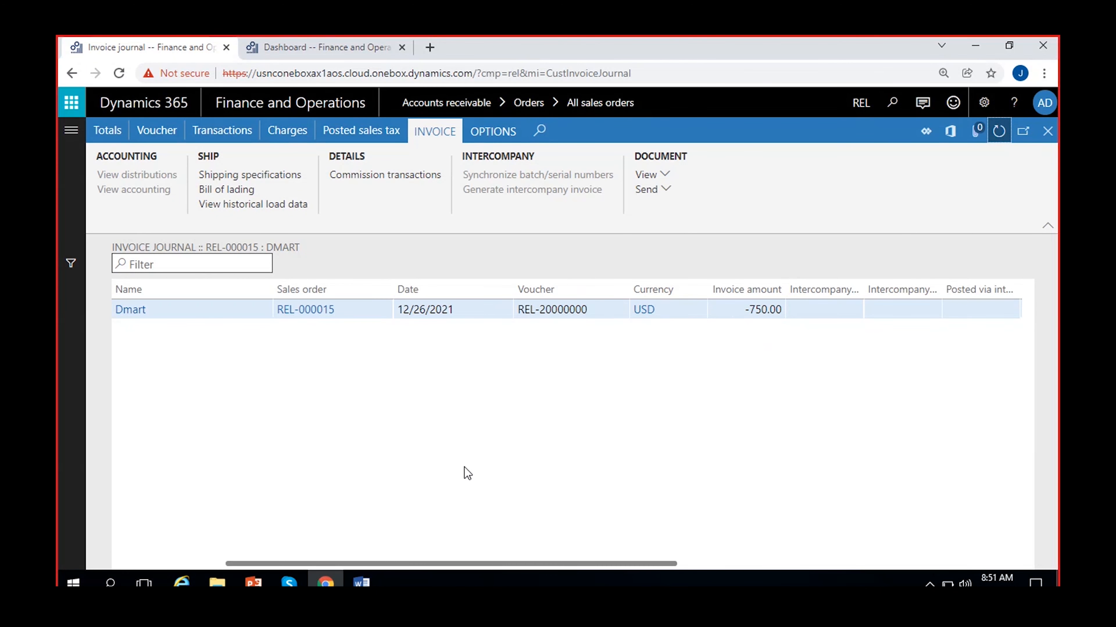
pyautogui.hscroll(-5, 467, 474)
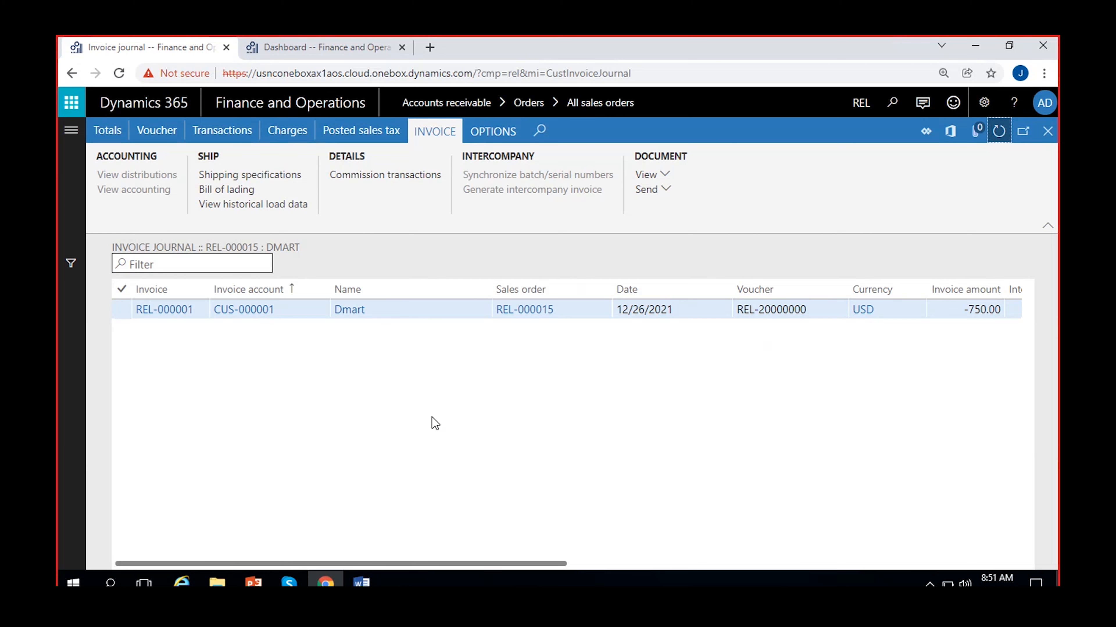
pyautogui.click(1051, 133)
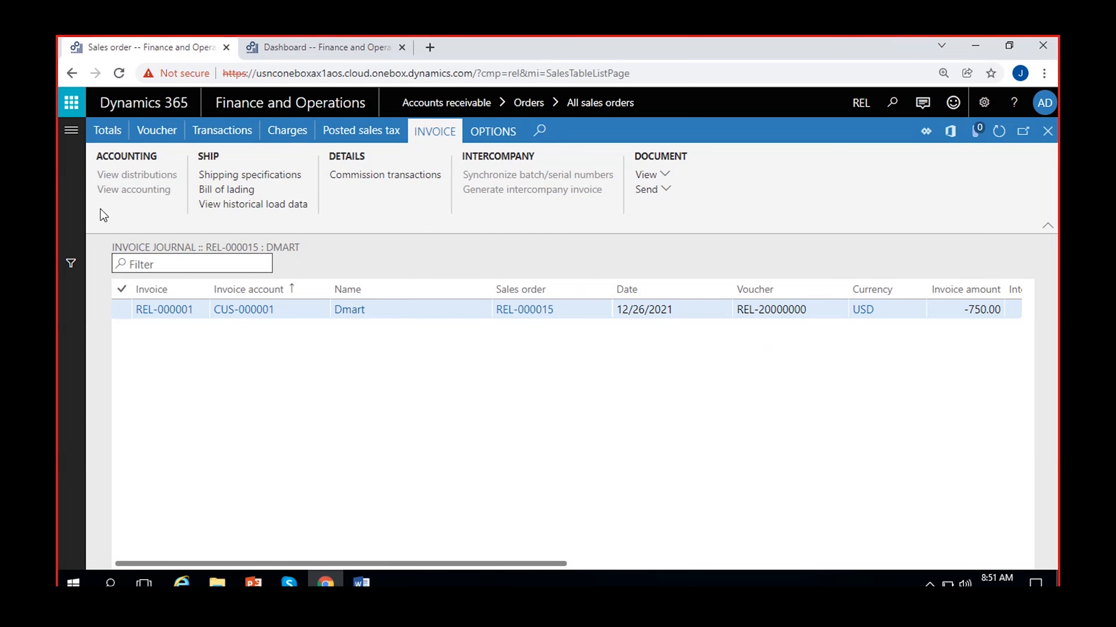
# Step: Open the Accounts receivable list of all return orders and create a return order for Wallamart with site 1 and warehouse 11
pyautogui.click(72, 130)
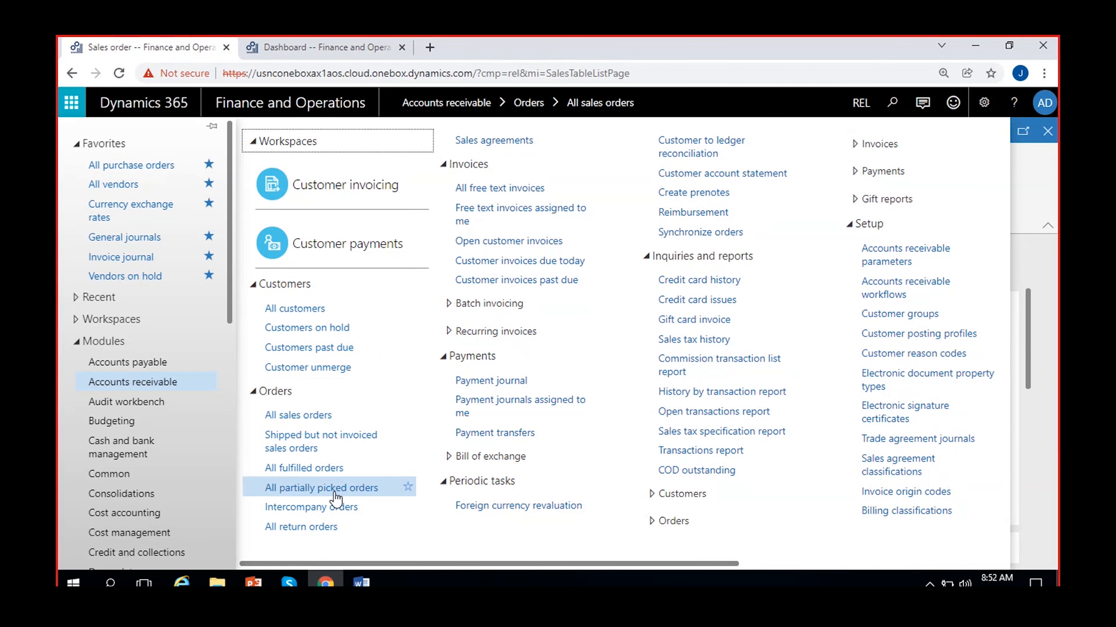
pyautogui.click(314, 529)
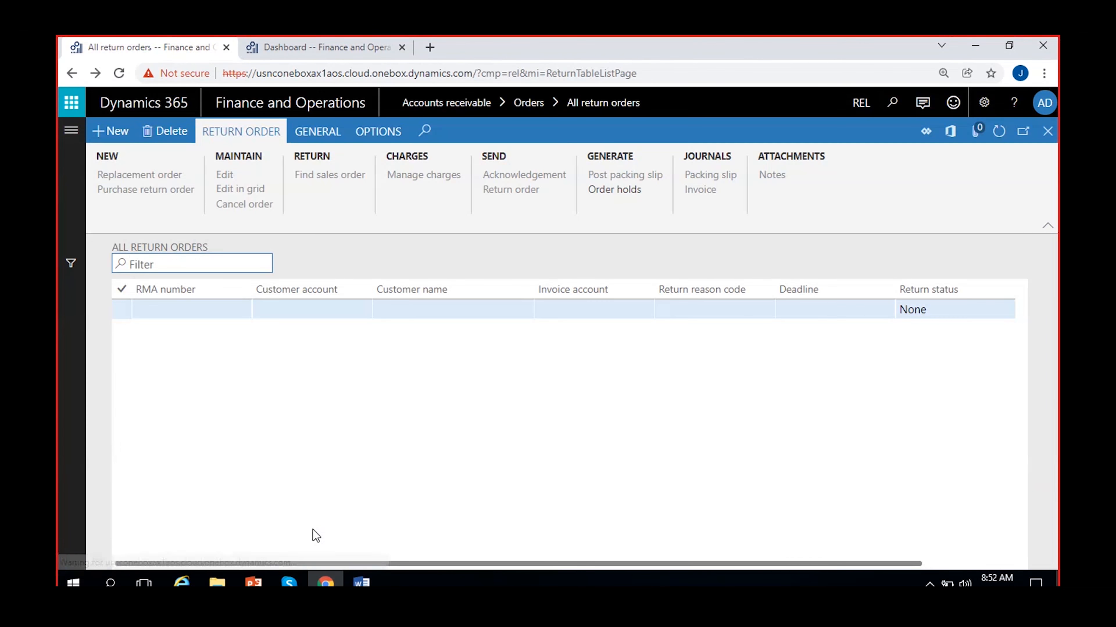
pyautogui.click(166, 131)
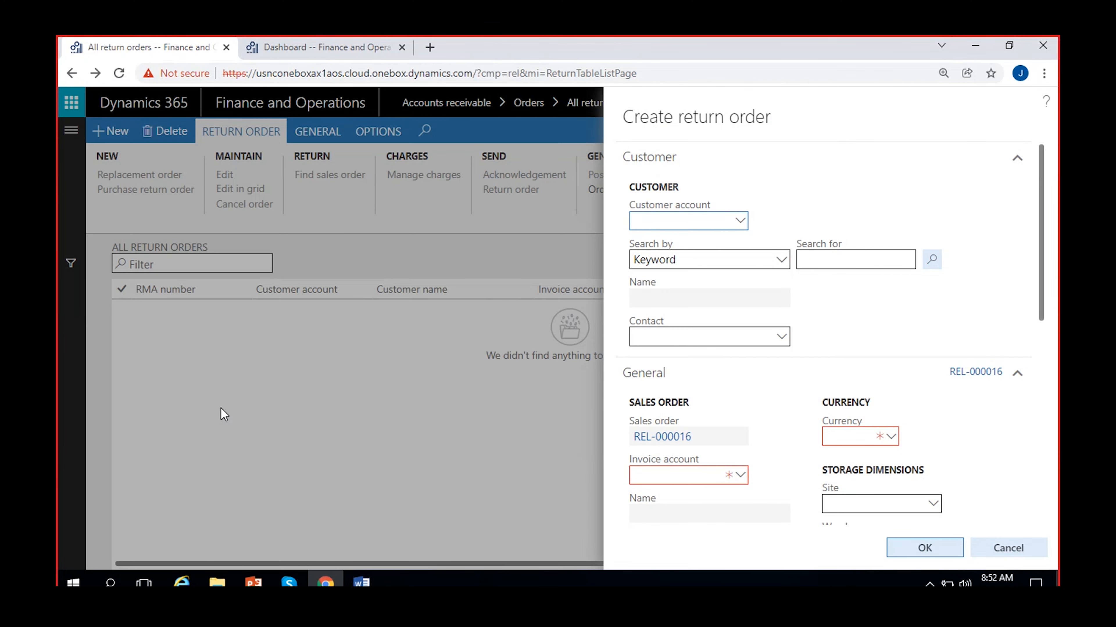
pyautogui.click(741, 222)
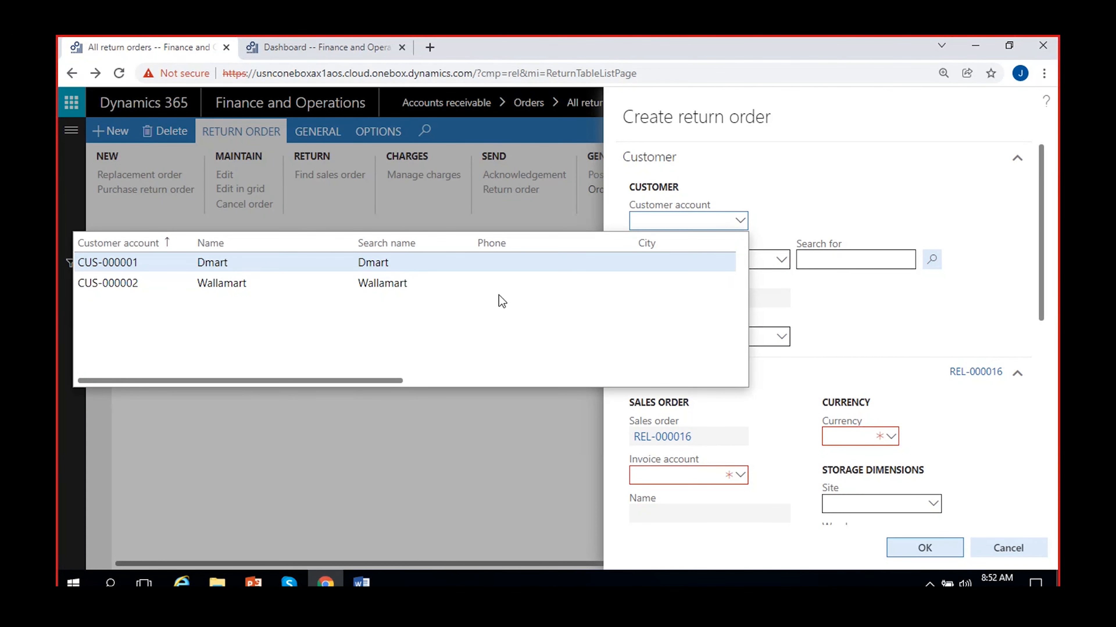
pyautogui.click(408, 291)
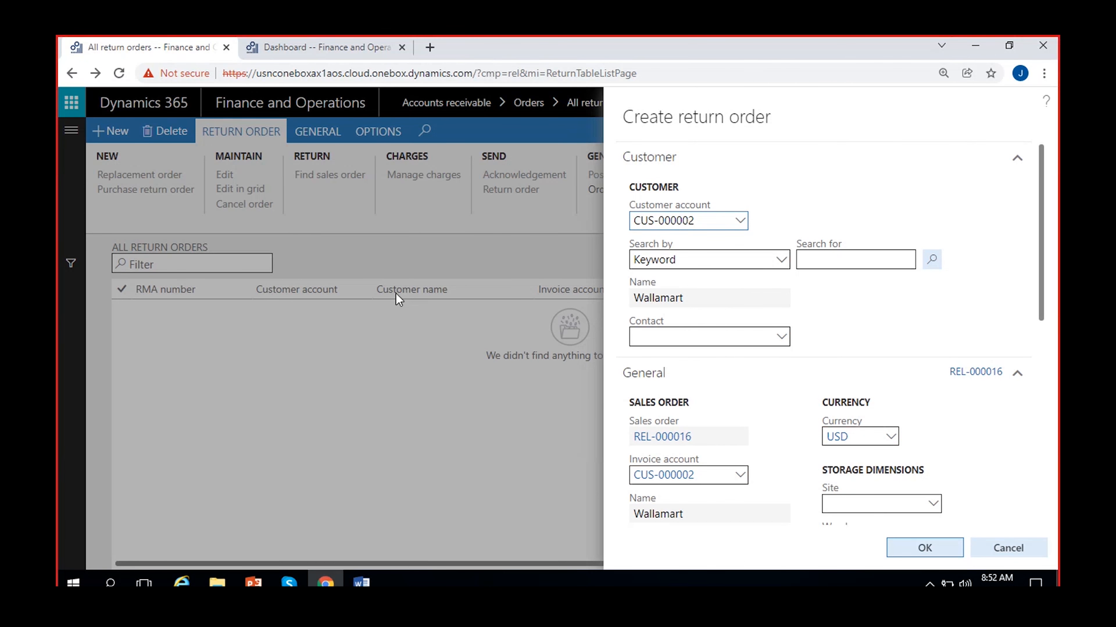
pyautogui.scroll(-5, 873, 307)
pyautogui.click(856, 320)
pyautogui.write('11')
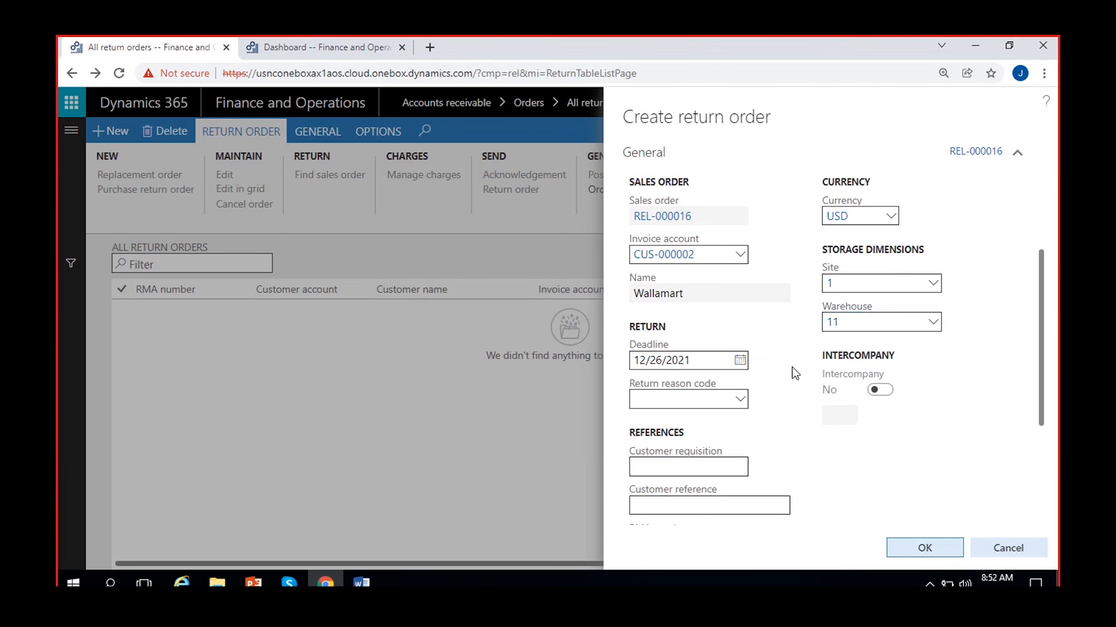
pyautogui.scroll(5, 766, 395)
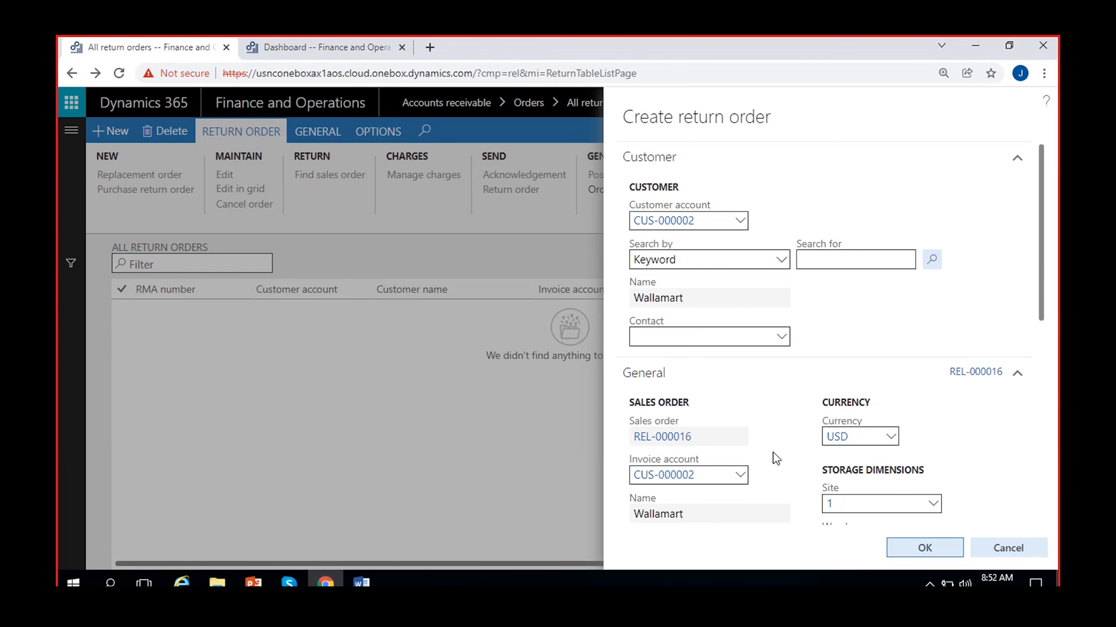
pyautogui.scroll(-10, 774, 455)
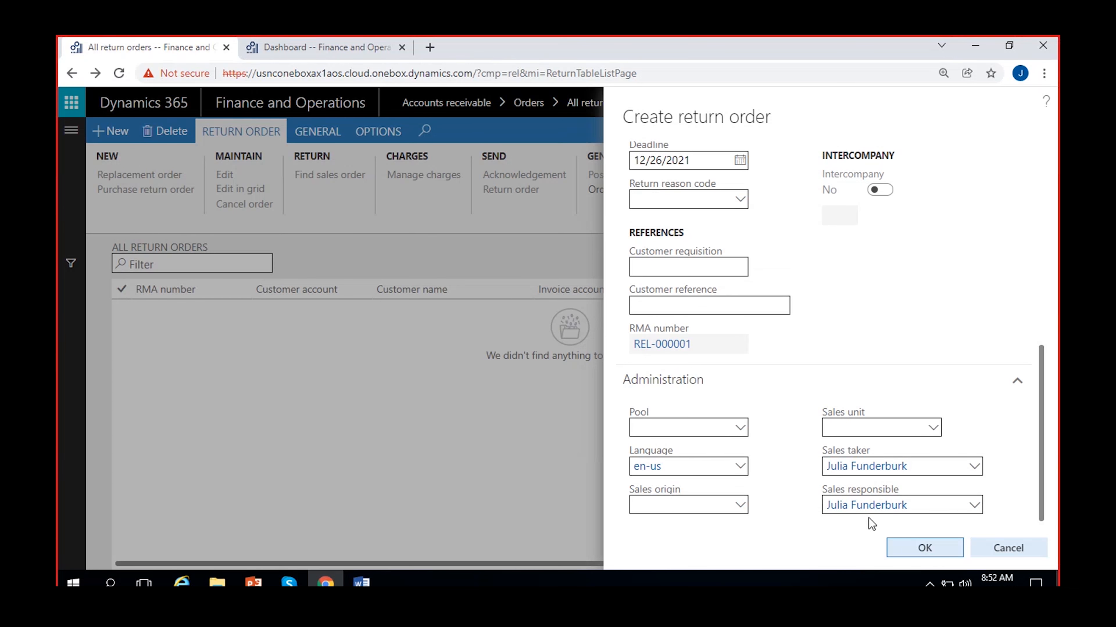
pyautogui.click(912, 549)
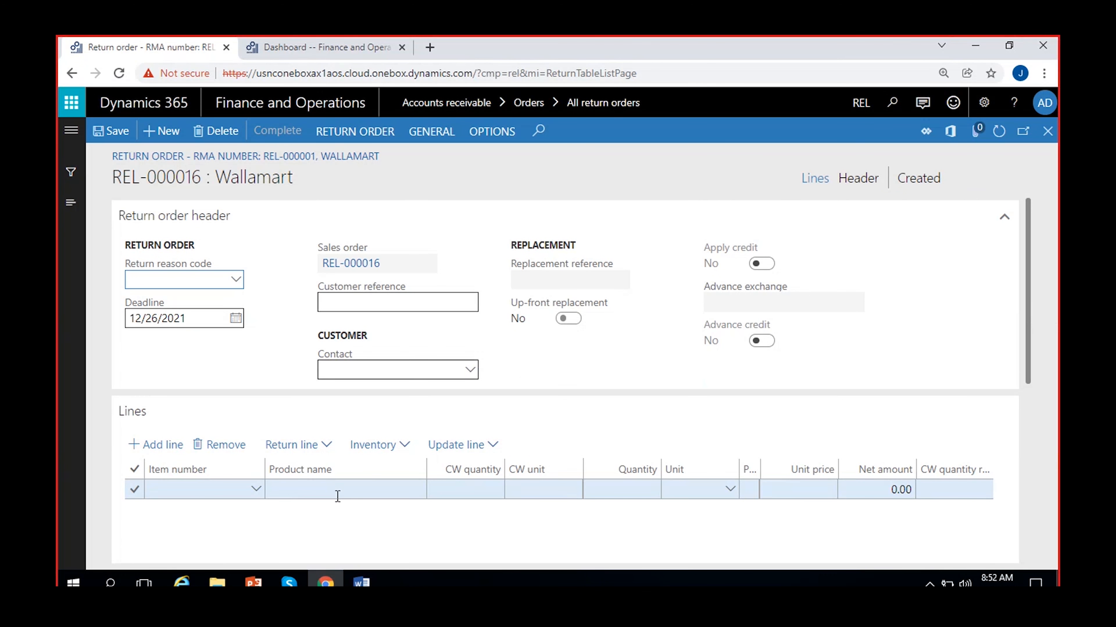
# Step: Find Wallamart's invoiced Cricket Ball sales order and bring the whole invoice into the return order
pyautogui.click(380, 139)
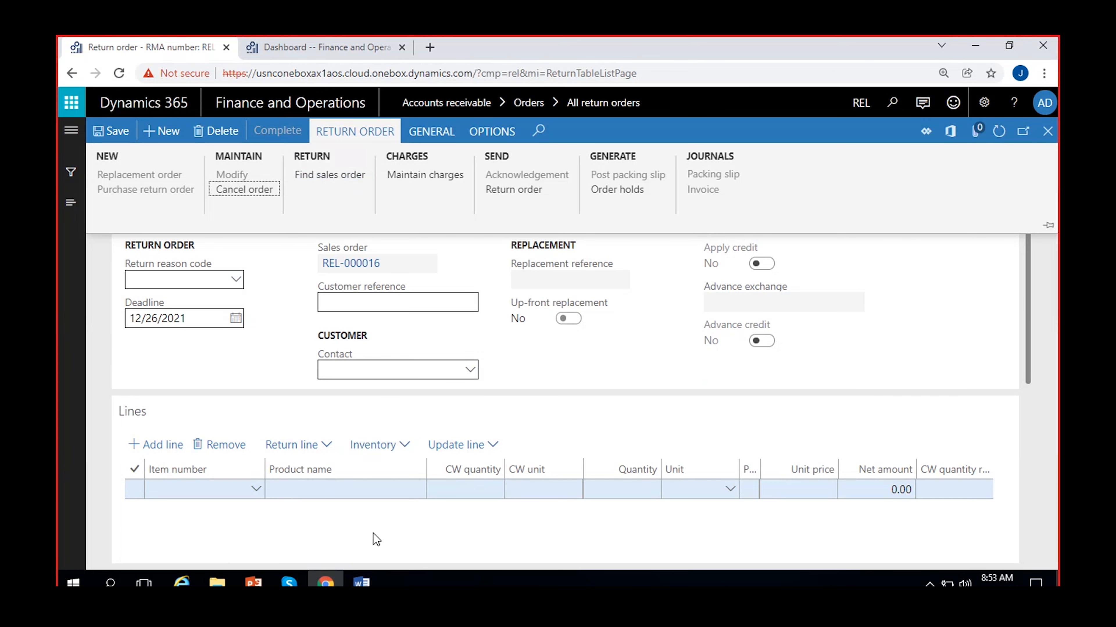
pyautogui.click(321, 181)
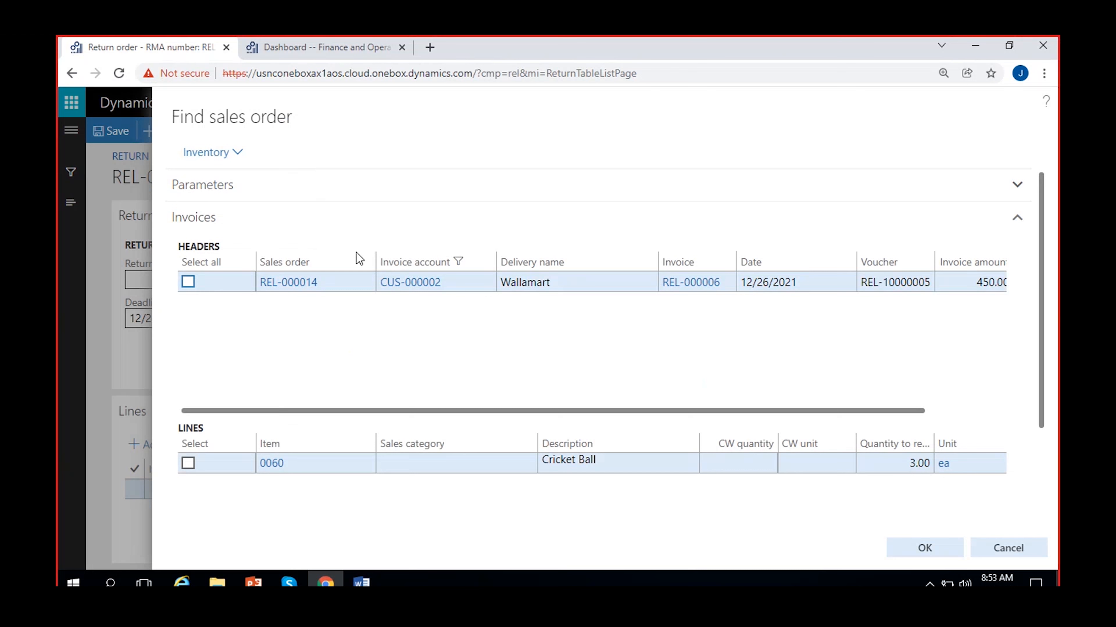
pyautogui.hscroll(3, 379, 361)
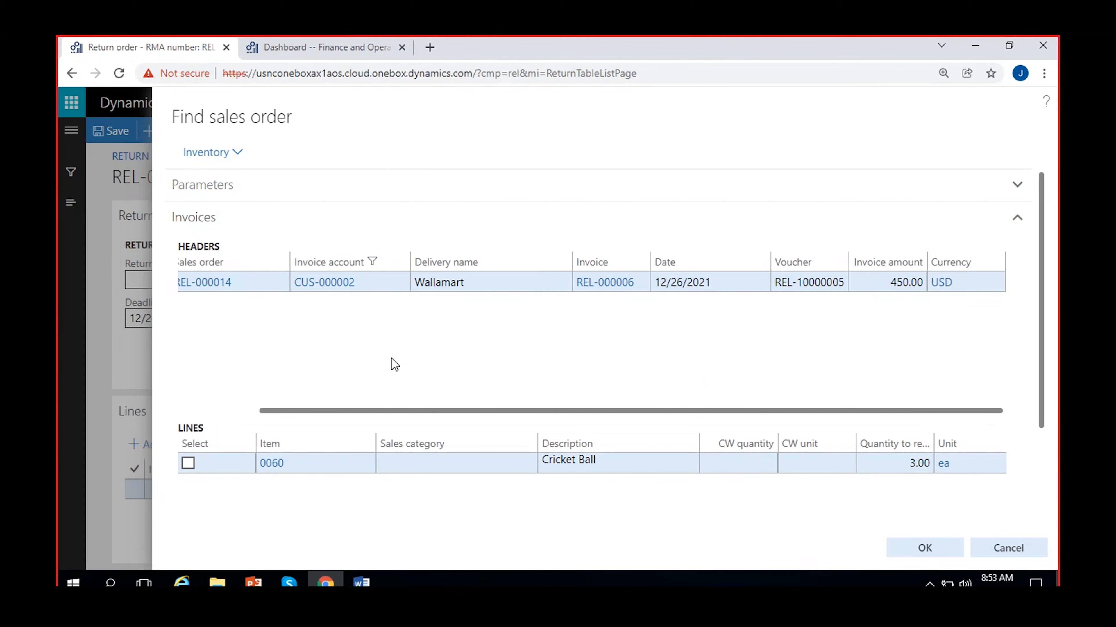
pyautogui.hscroll(-3, 395, 365)
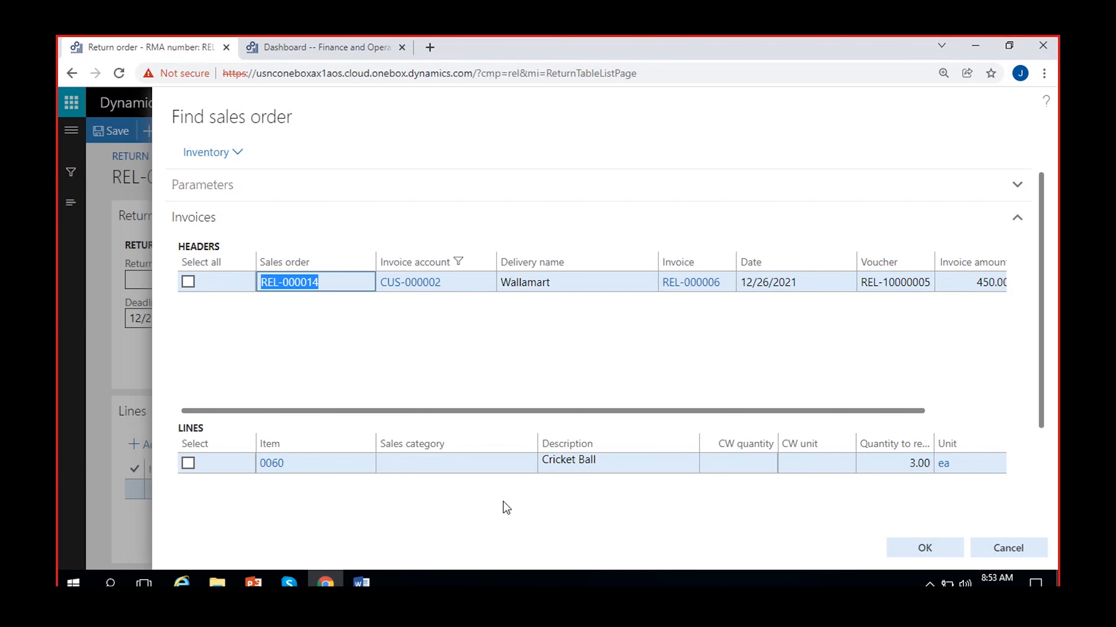
pyautogui.hscroll(3, 663, 514)
pyautogui.hscroll(-3, 496, 528)
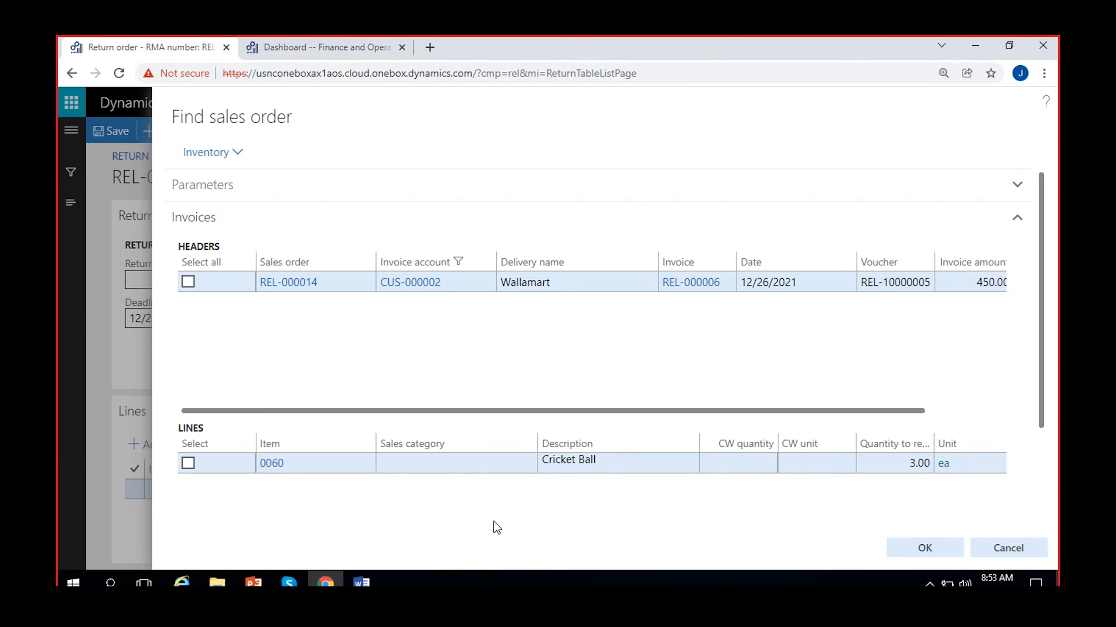
pyautogui.click(188, 284)
pyautogui.click(932, 549)
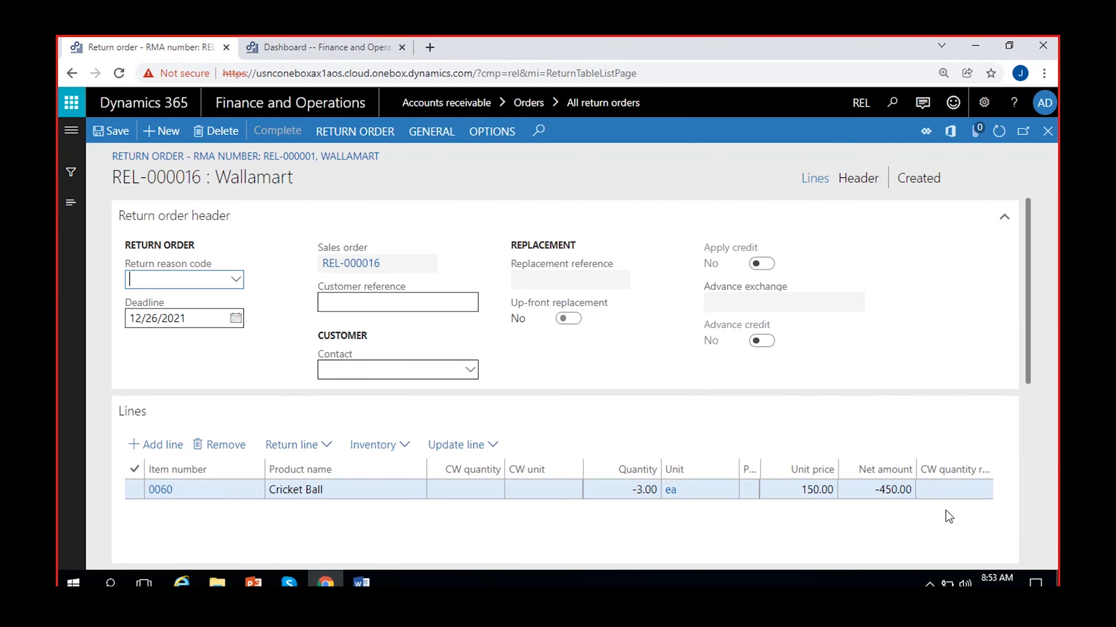
# Step: Check the Cricket Ball return line's quantity, unit price and net amount, and look up the available return reason codes
pyautogui.click(871, 491)
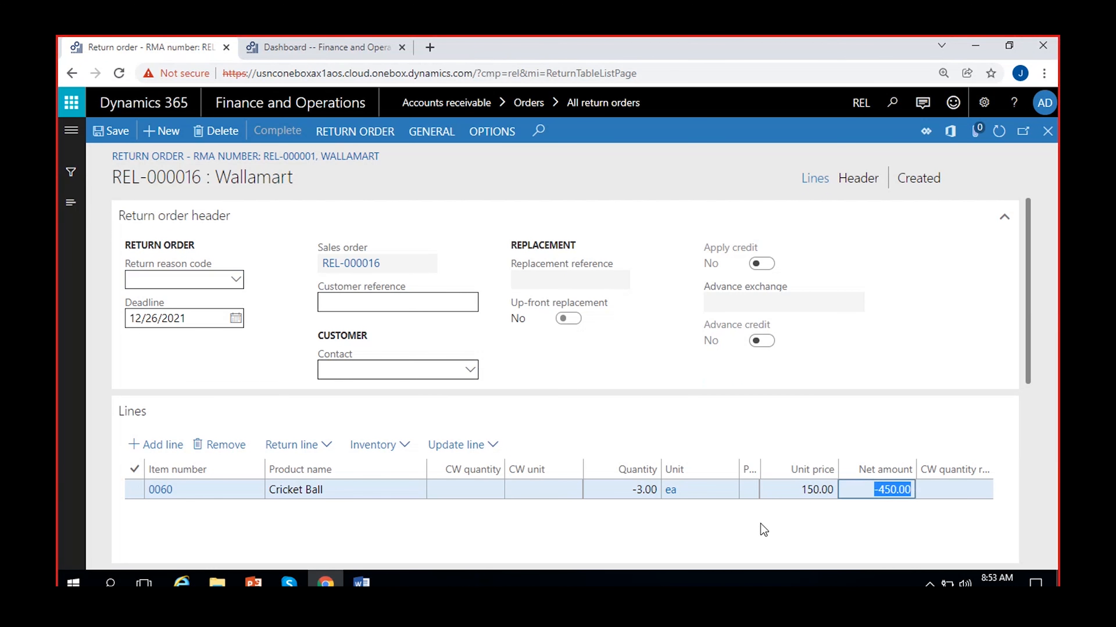
pyautogui.click(600, 495)
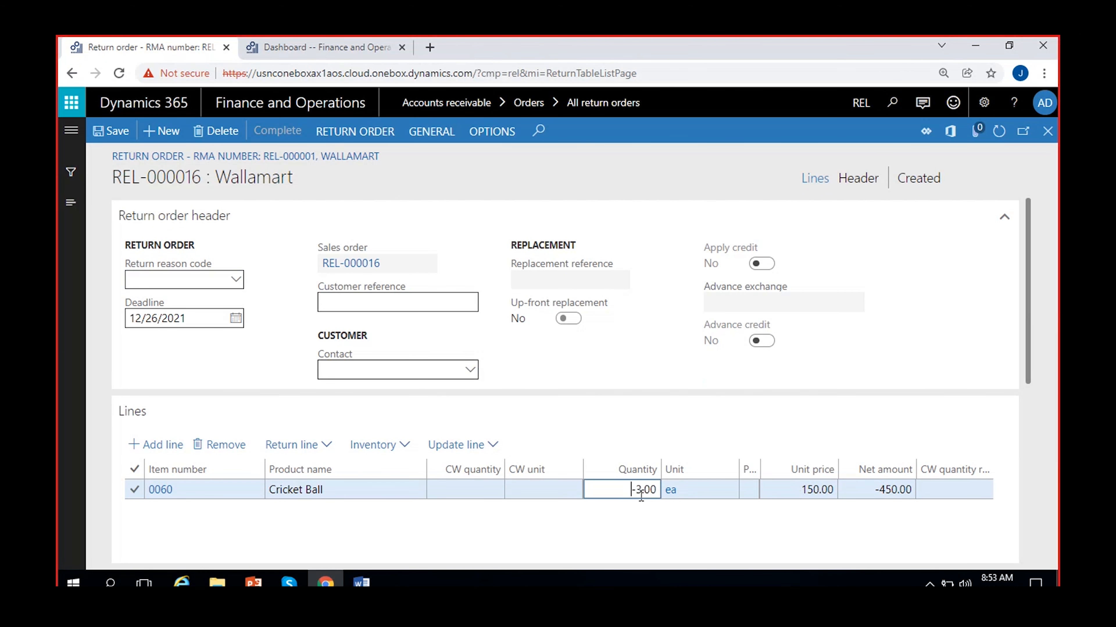
pyautogui.click(787, 494)
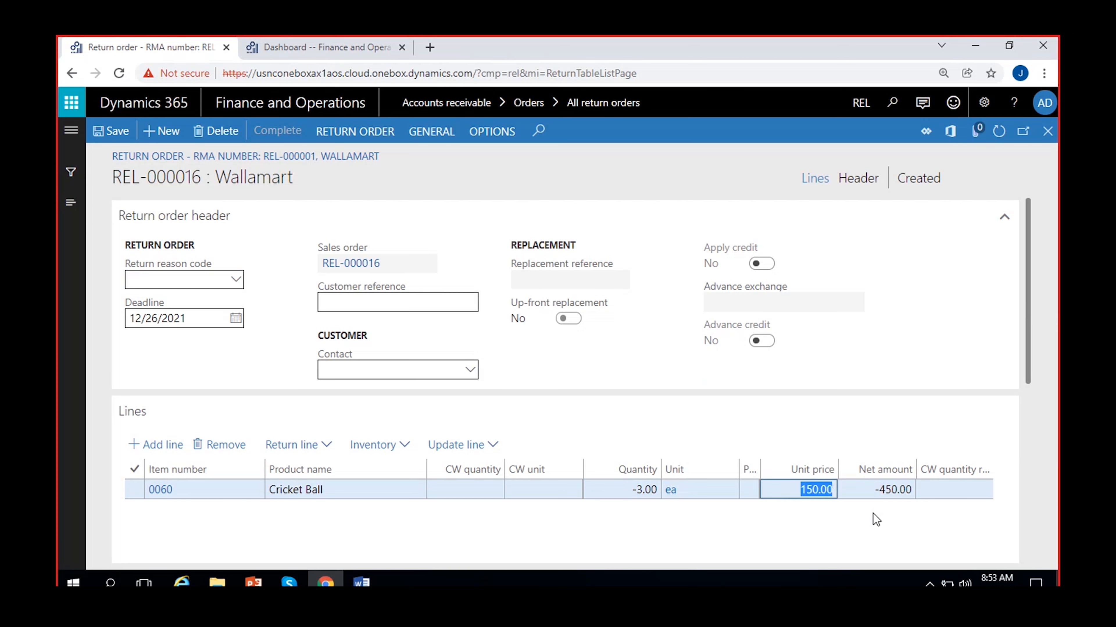
pyautogui.click(871, 492)
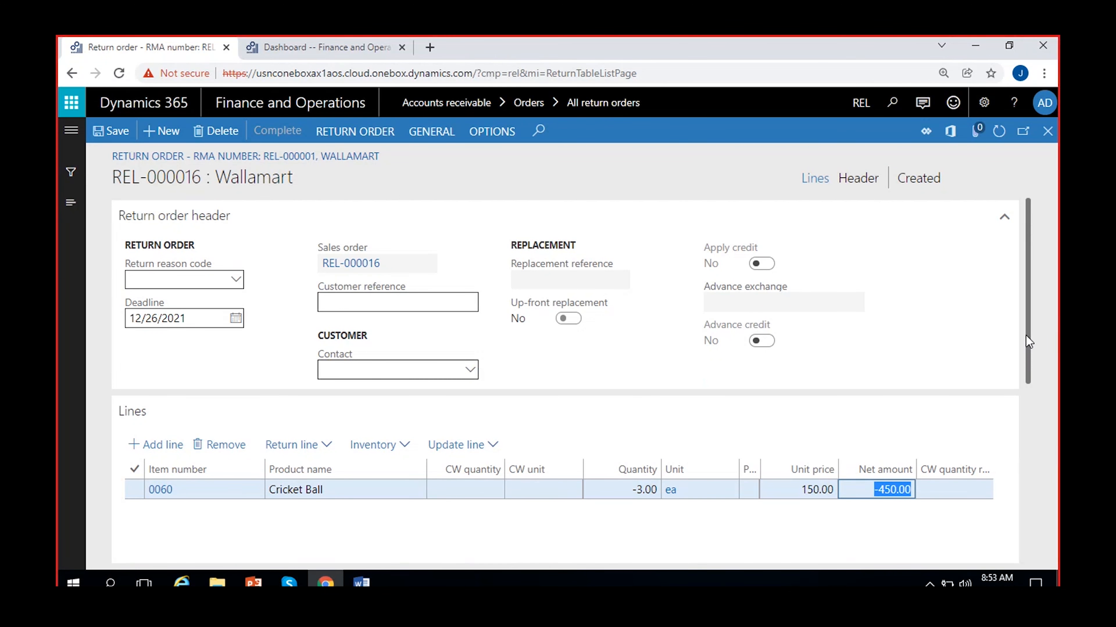
pyautogui.click(236, 280)
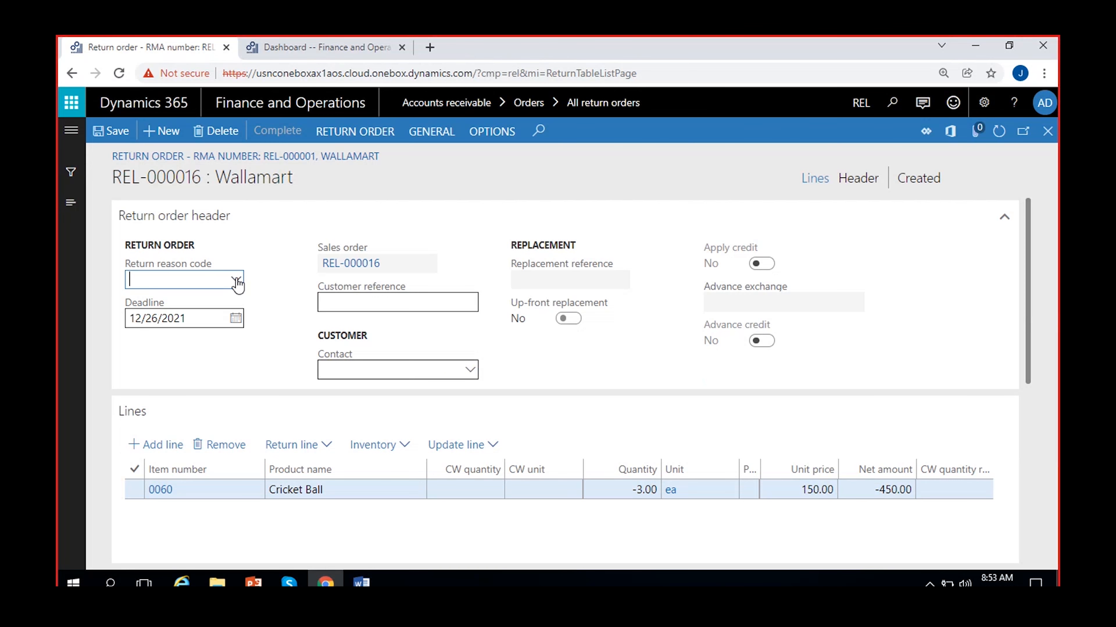
pyautogui.click(280, 269)
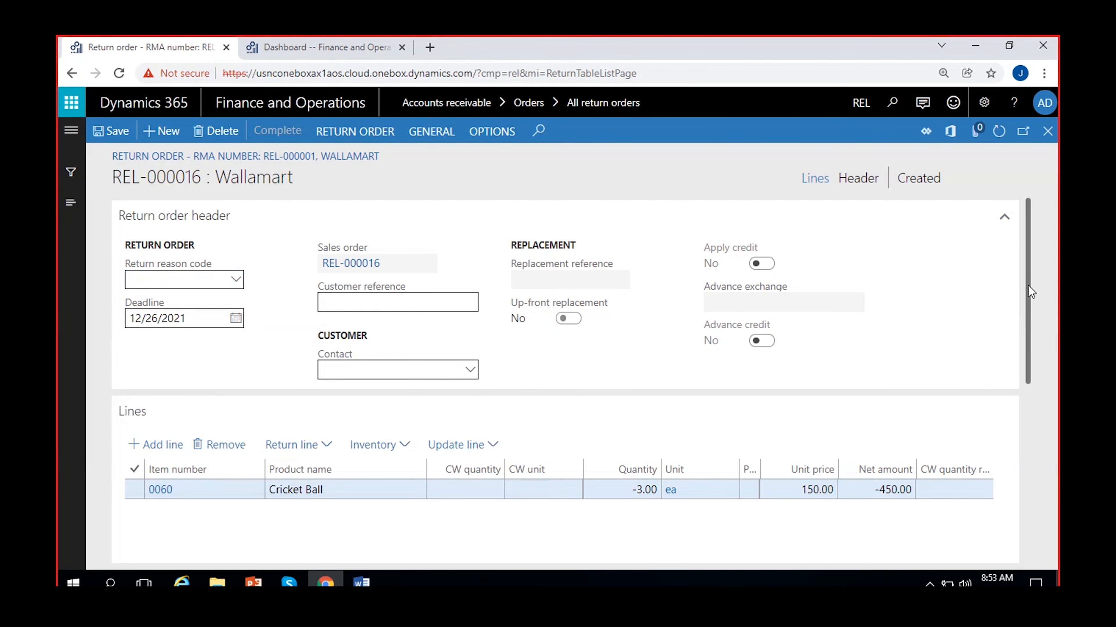
# Step: Look up the disposition codes available for the Cricket Ball return line and open the Disposition codes setup from that field
pyautogui.moveTo(1028, 285); pyautogui.dragTo(1032, 337)
pyautogui.scroll(-5, 1035, 342)
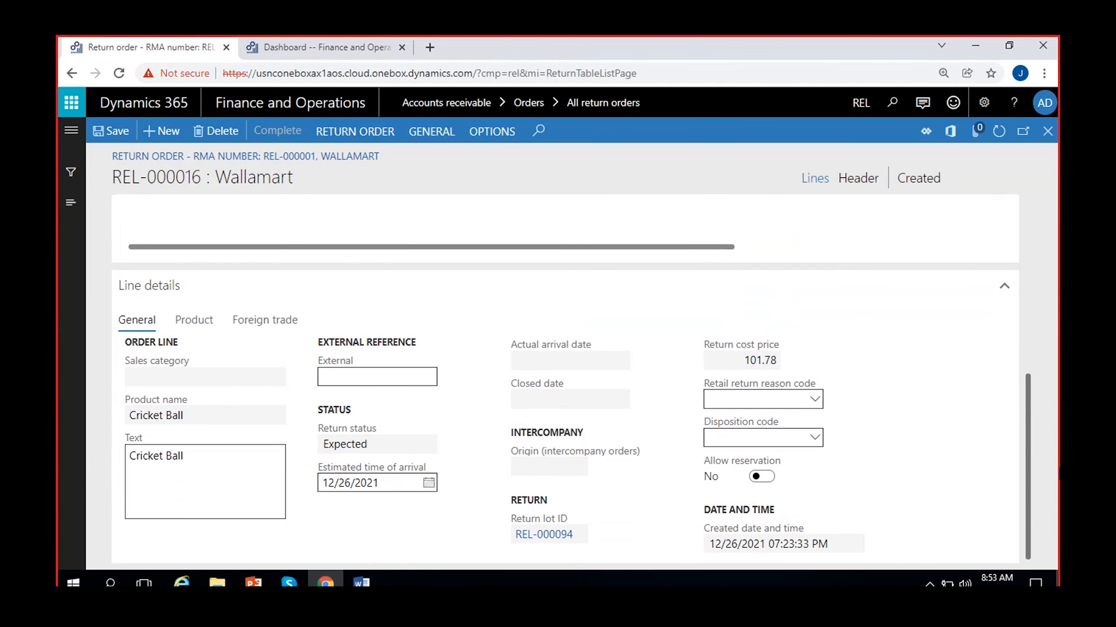
pyautogui.click(815, 437)
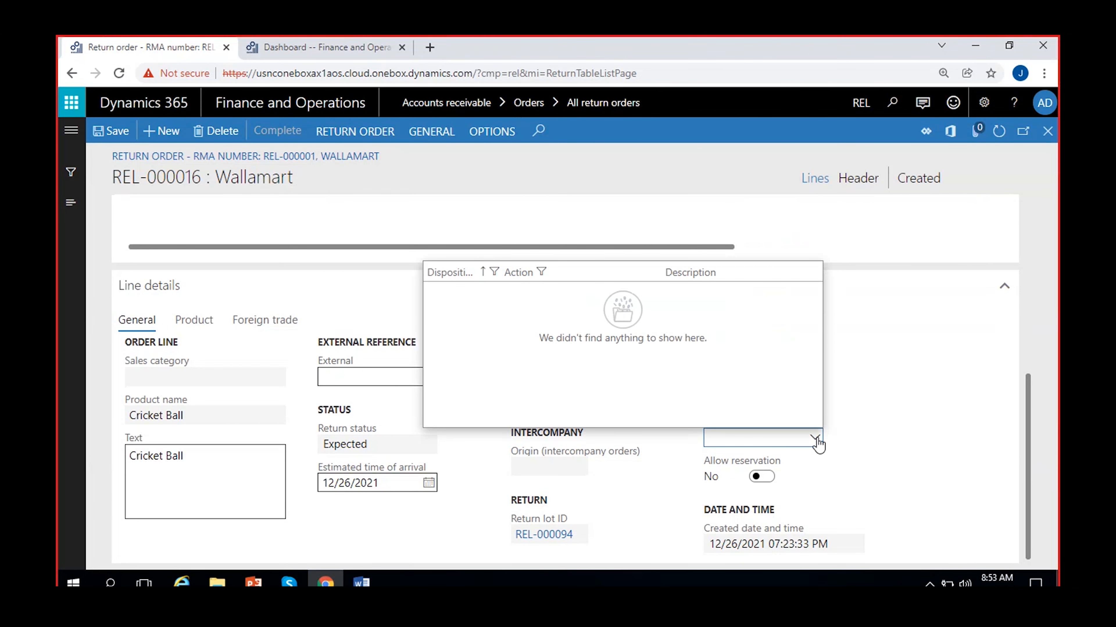
pyautogui.click(860, 455)
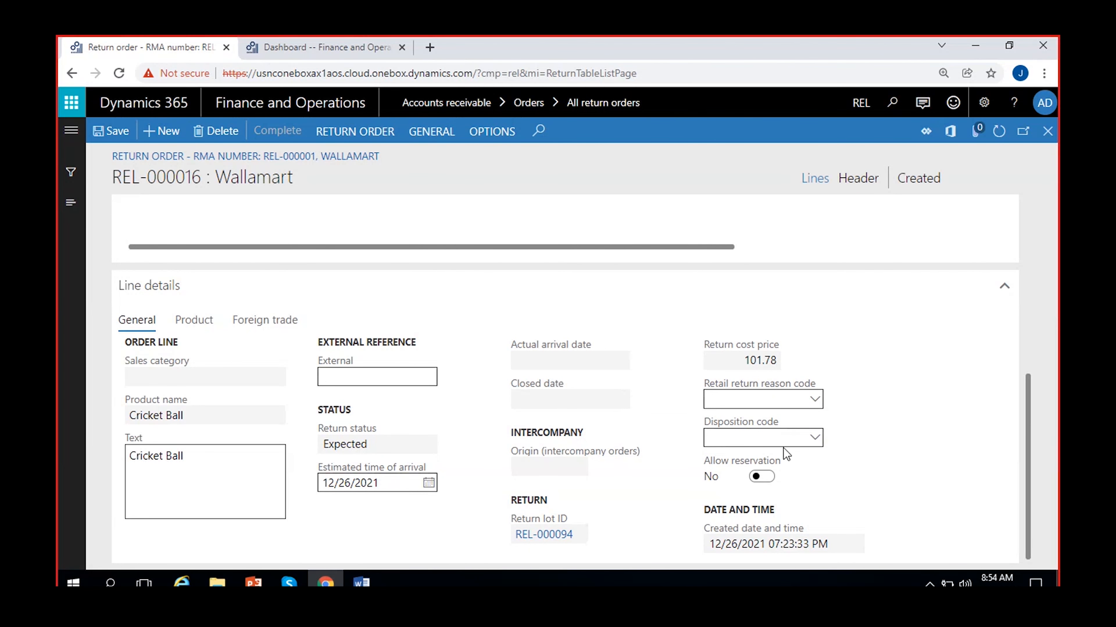
pyautogui.rightClick(816, 441)
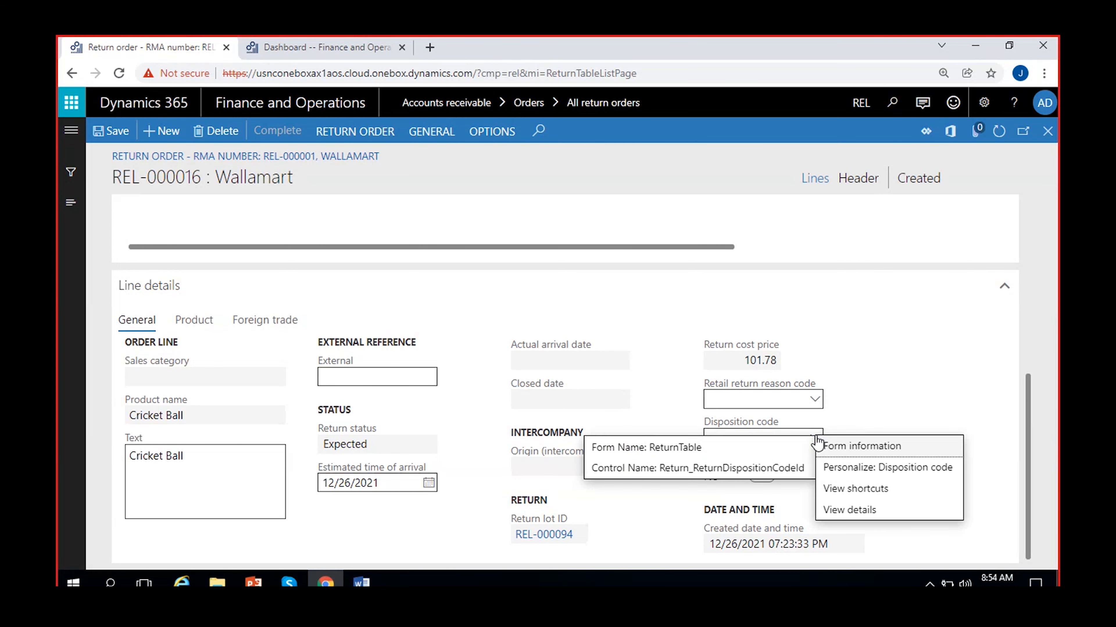
pyautogui.click(847, 510)
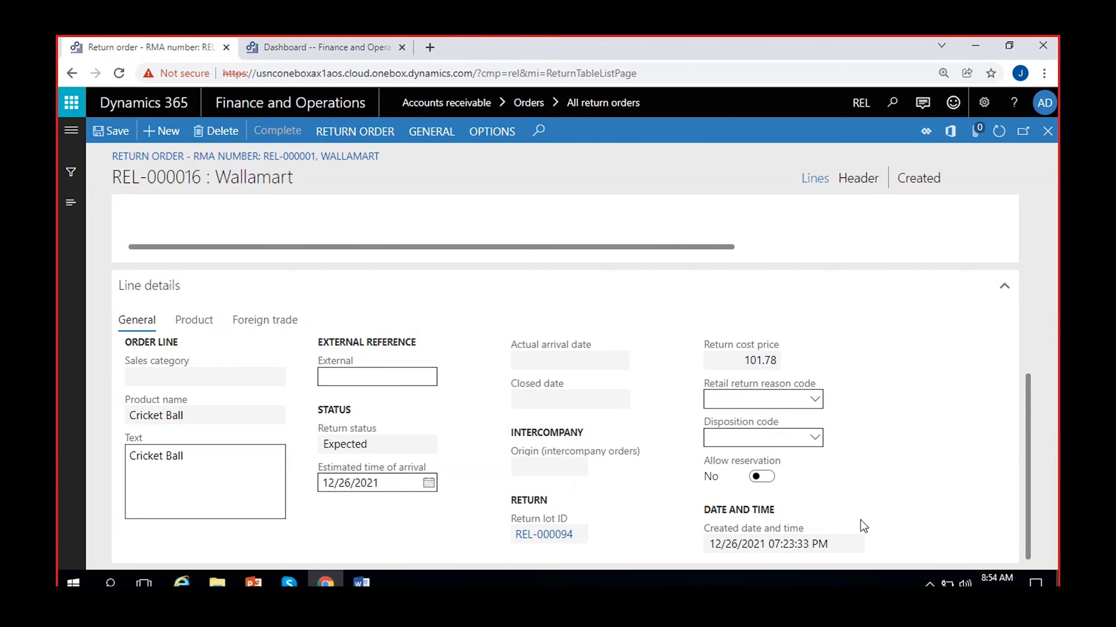
# Step: Create disposition code 01 with the action Credit and the description "Credit the customer"
pyautogui.click(162, 131)
pyautogui.write('01')
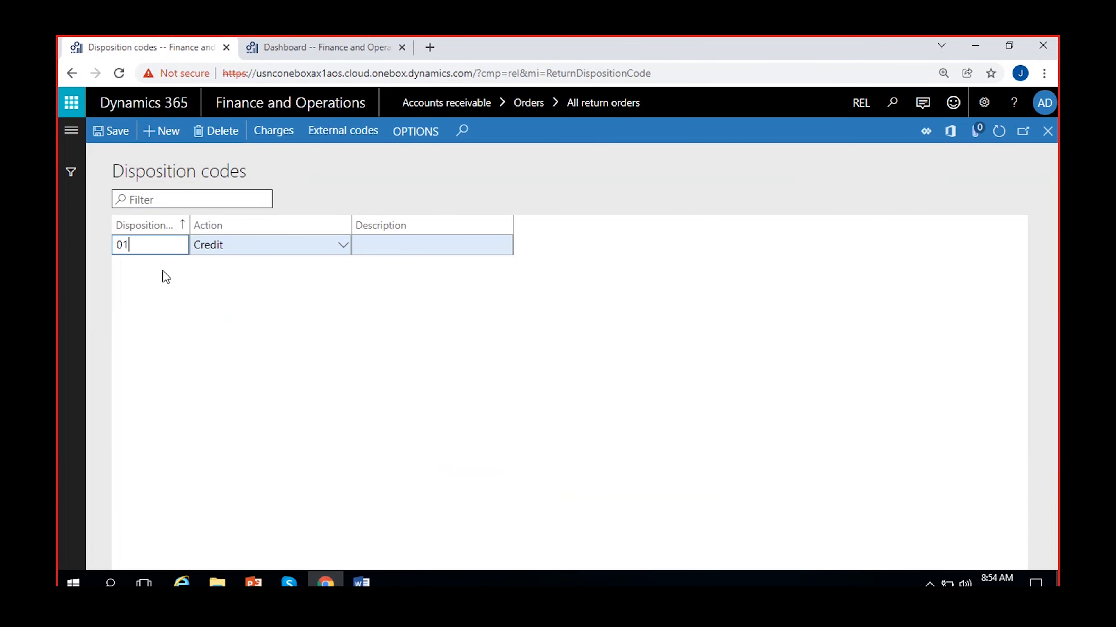
pyautogui.click(342, 246)
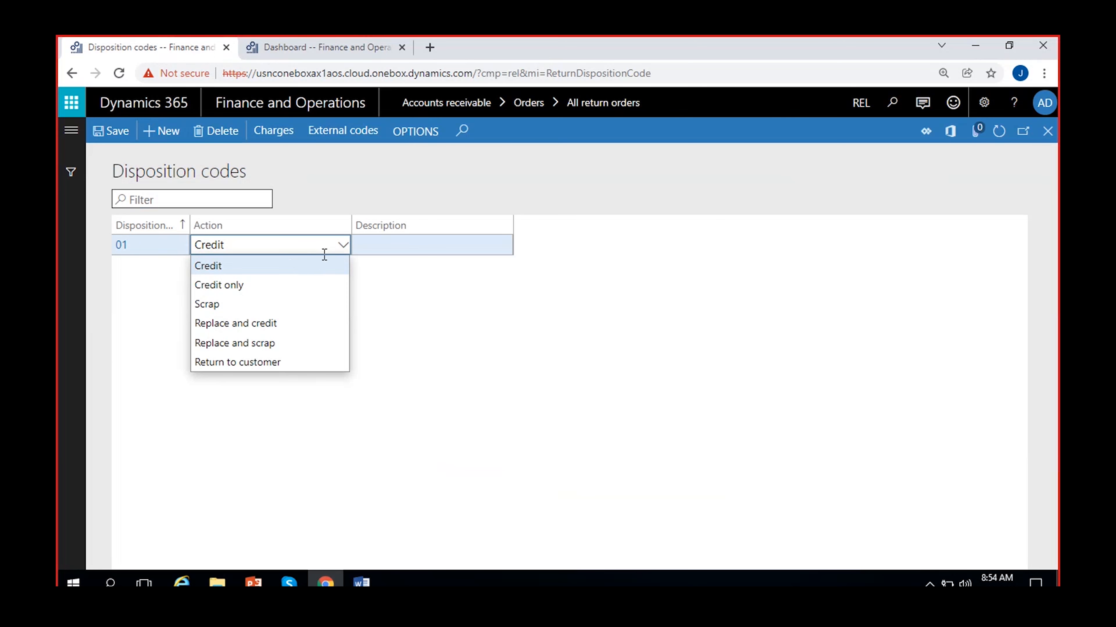
pyautogui.click(289, 269)
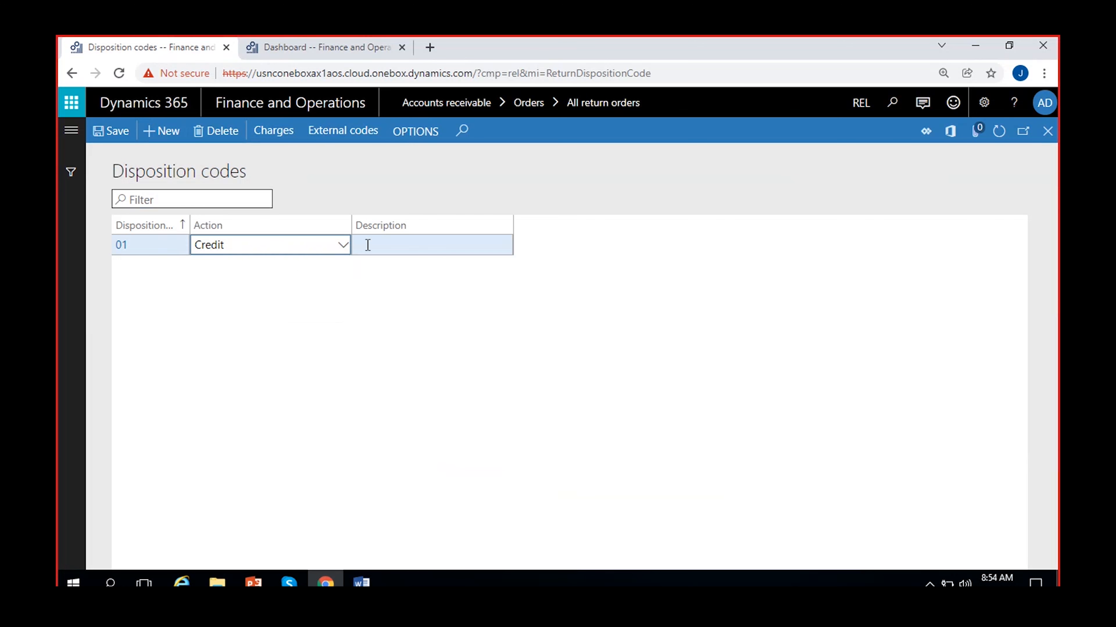
pyautogui.click(362, 248)
pyautogui.write('Credi th')
pyautogui.press('BackSpace')
pyautogui.press('BackSpace')
pyautogui.press('BackSpace')
pyautogui.write('t')
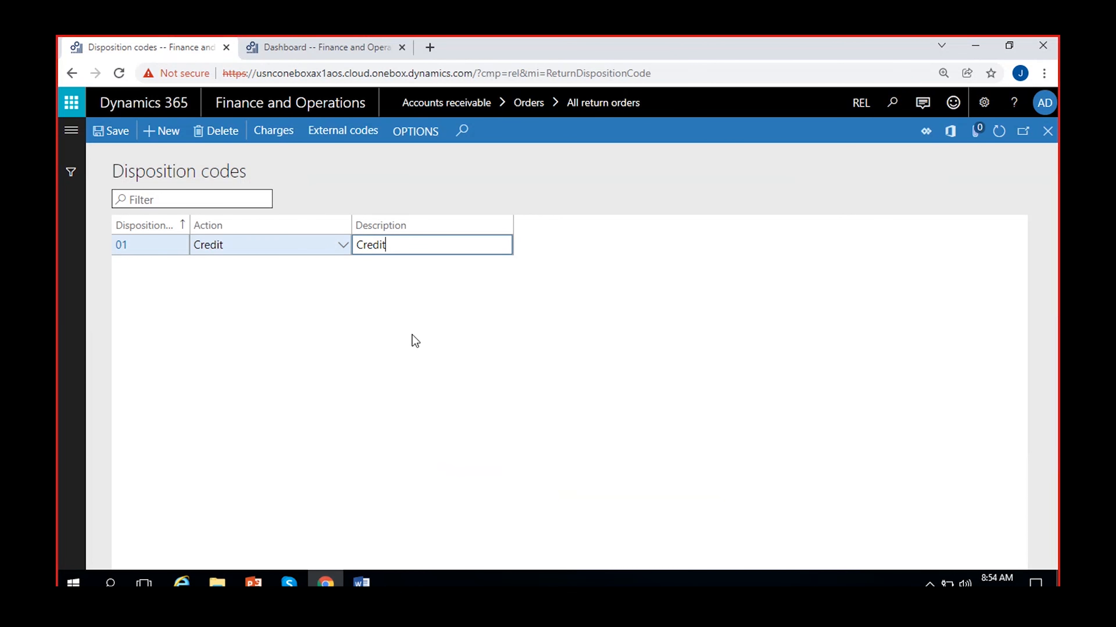
pyautogui.write(' the customer')
# Step: Add disposition code 02 with the action Scrap and the description "Credit the customer and scrap the goods"
pyautogui.click(160, 131)
pyautogui.write('02')
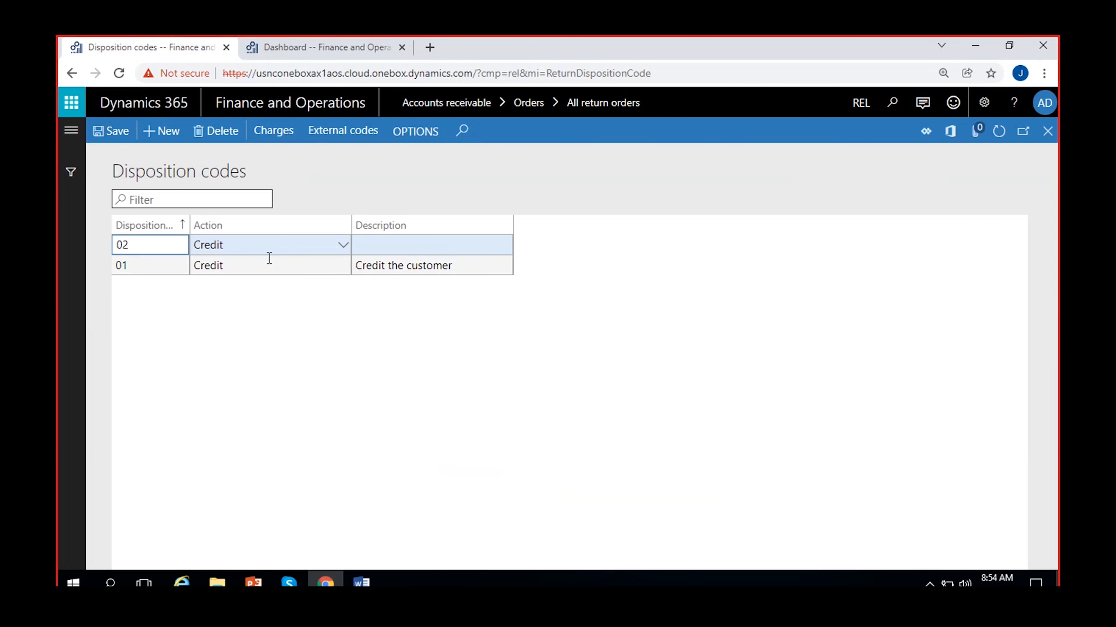
pyautogui.click(269, 246)
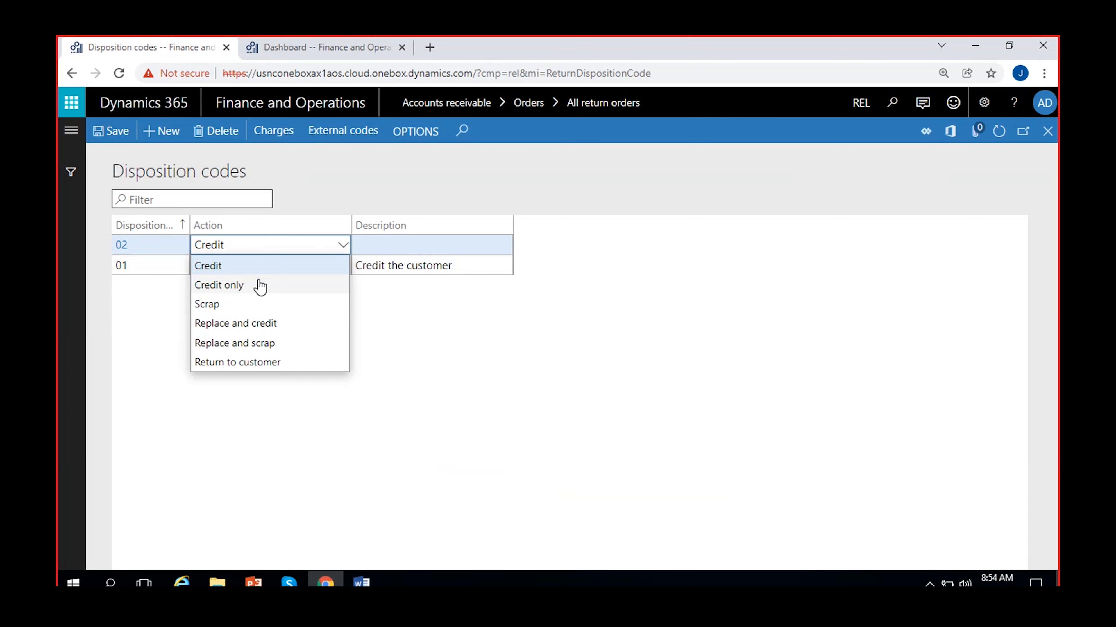
pyautogui.click(229, 306)
pyautogui.click(371, 247)
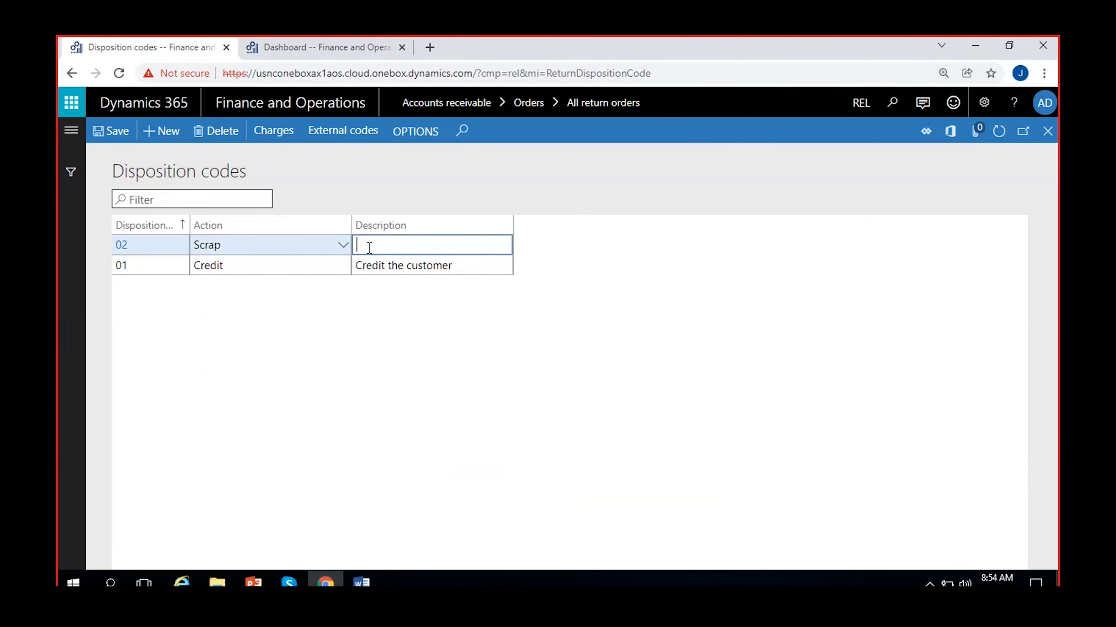
pyautogui.write('Credit the customer and scr')
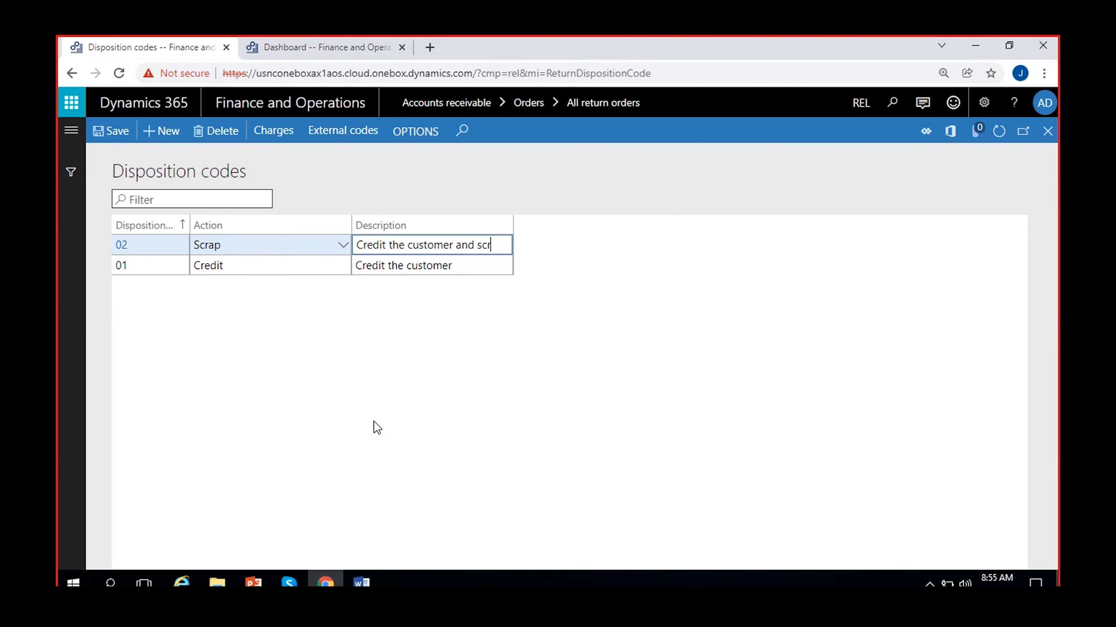
pyautogui.write('ap the')
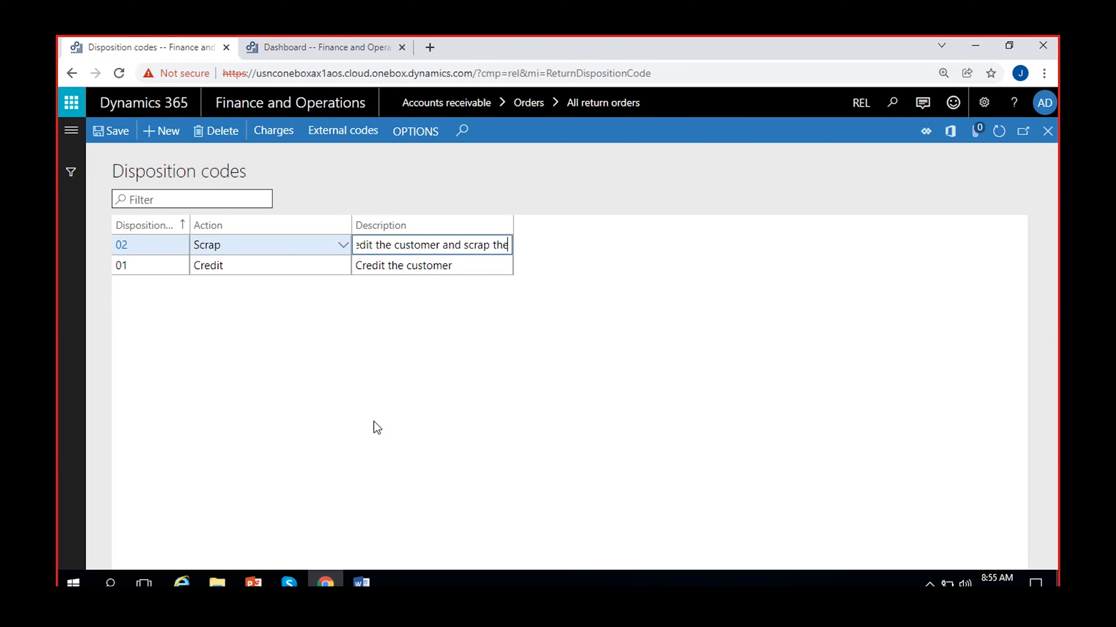
pyautogui.write(' goods')
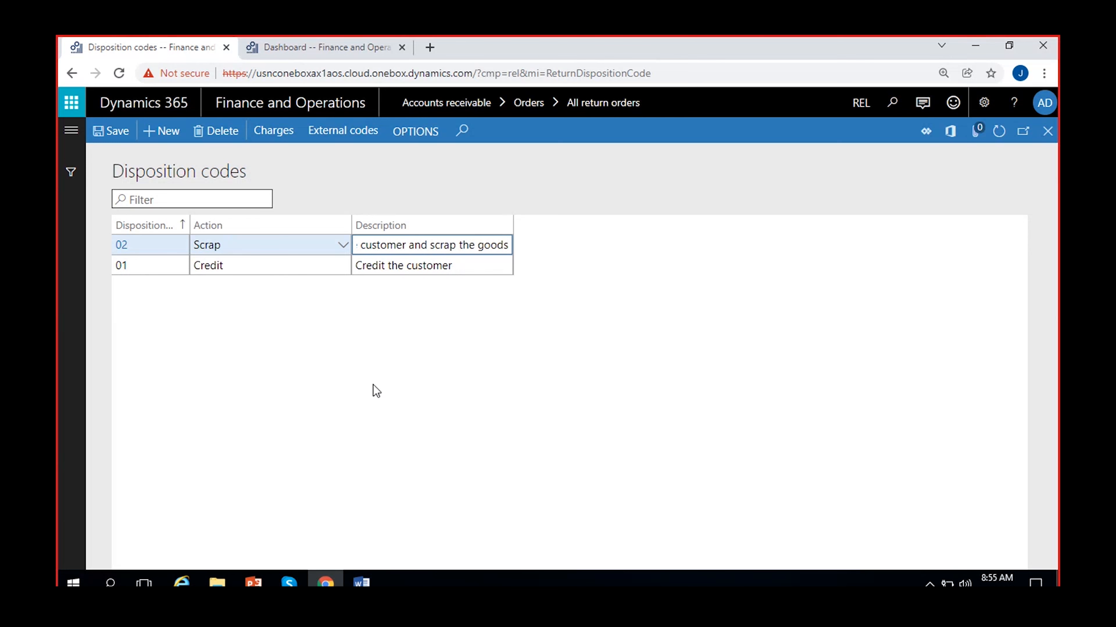
pyautogui.click(158, 131)
pyautogui.click(336, 244)
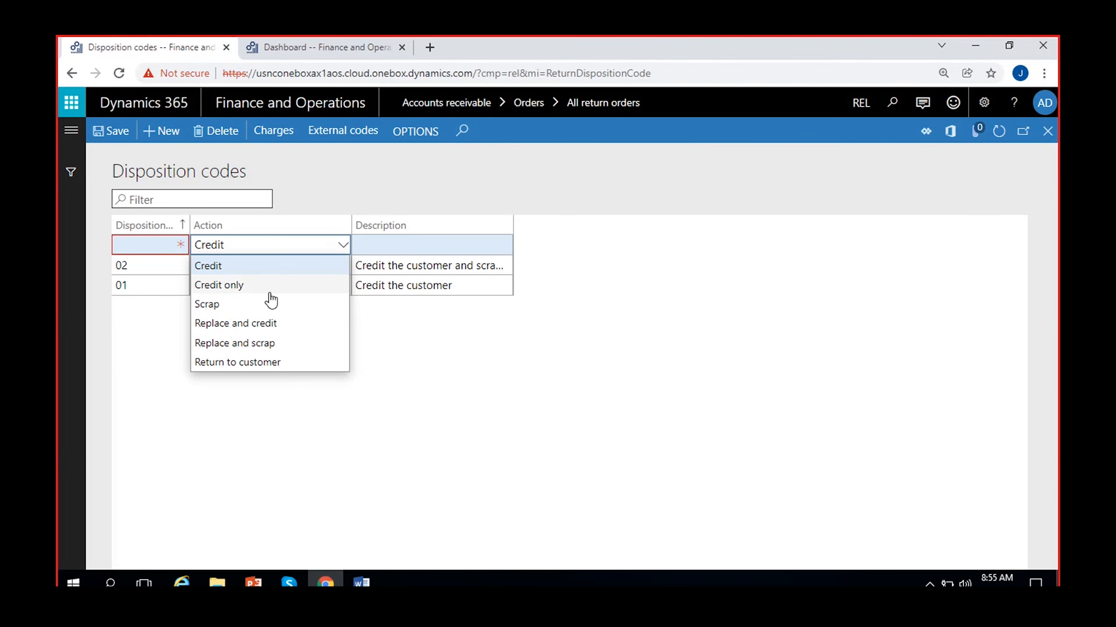
pyautogui.click(144, 336)
pyautogui.click(138, 251)
pyautogui.write('03')
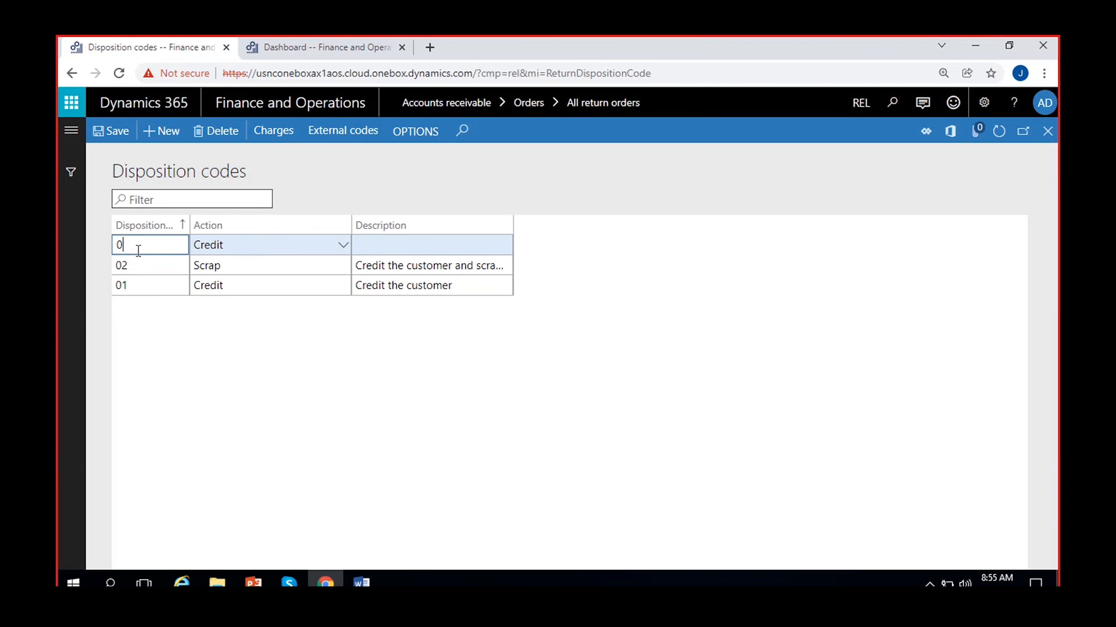
pyautogui.click(231, 247)
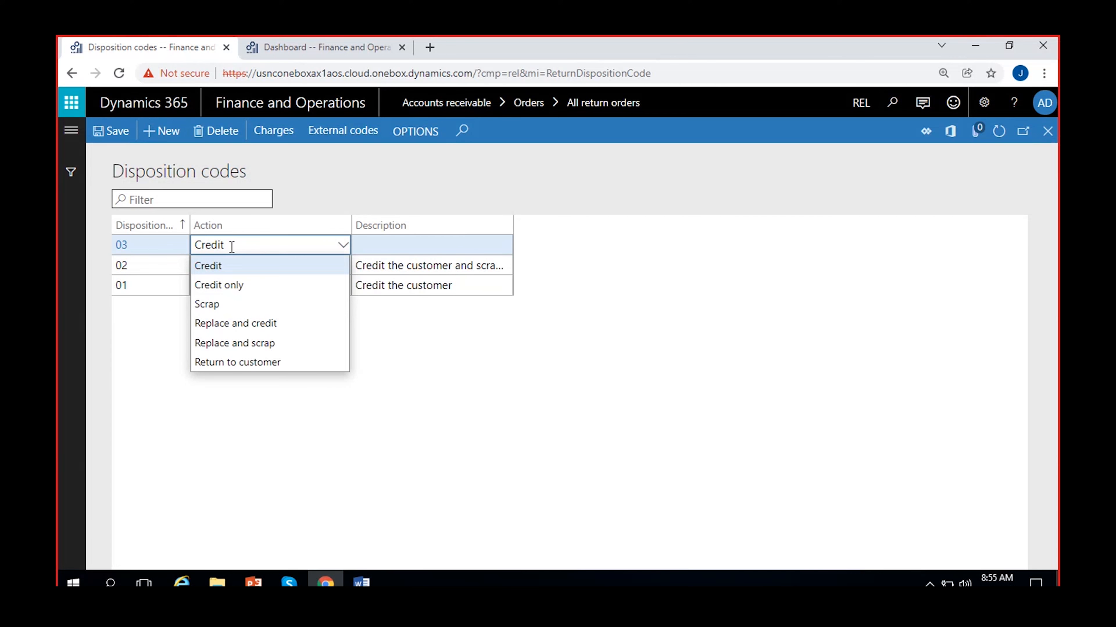
pyautogui.click(239, 325)
pyautogui.click(366, 253)
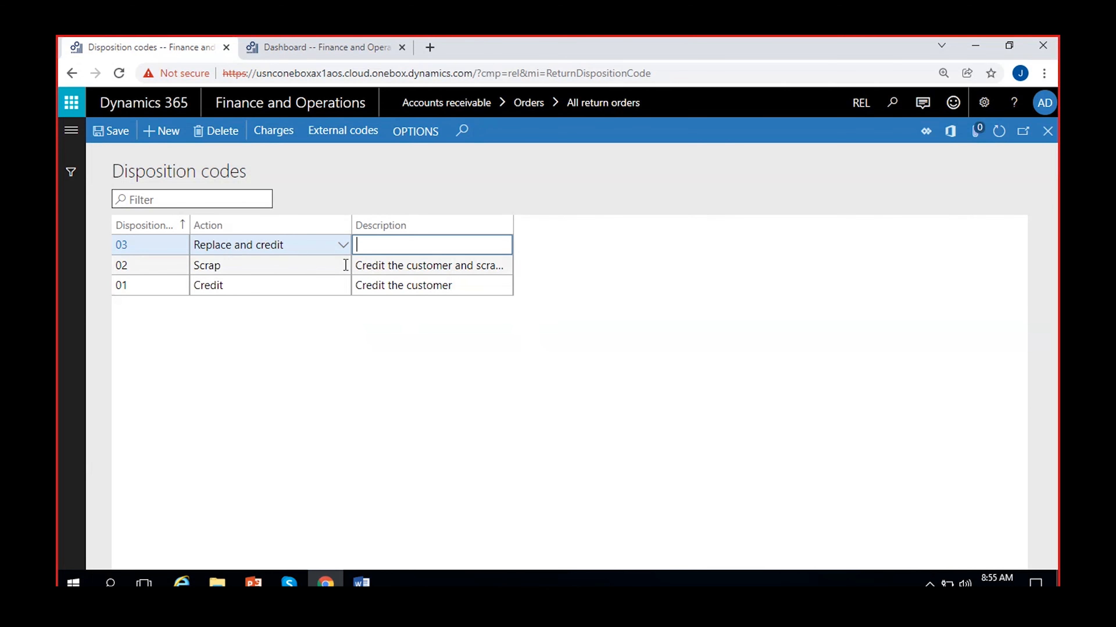
pyautogui.click(342, 245)
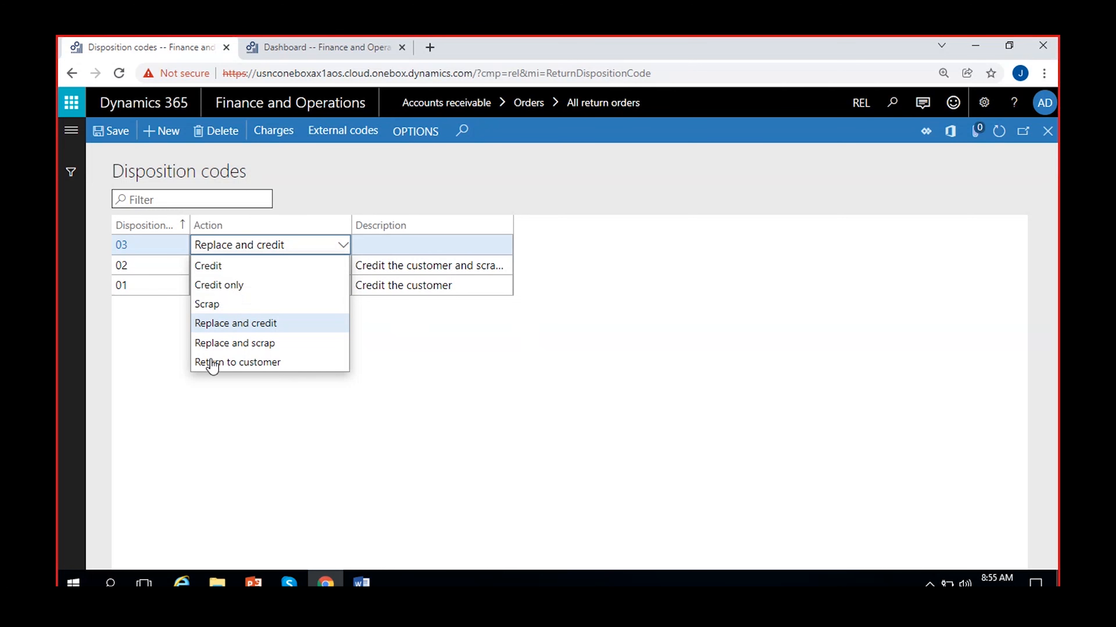
pyautogui.click(284, 450)
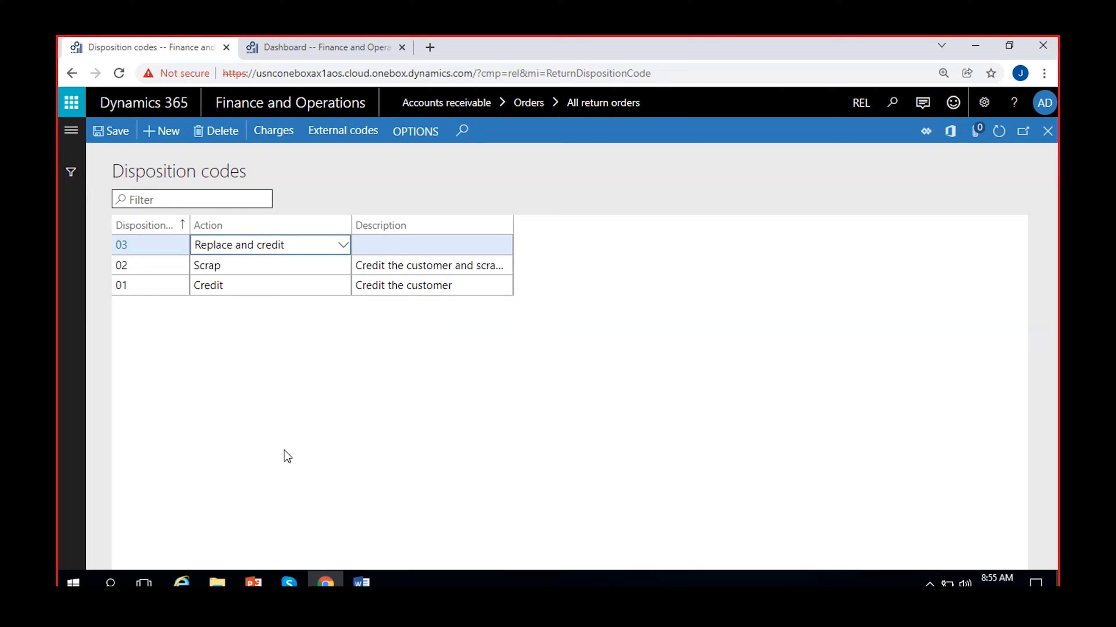
pyautogui.click(364, 243)
pyautogui.click(221, 134)
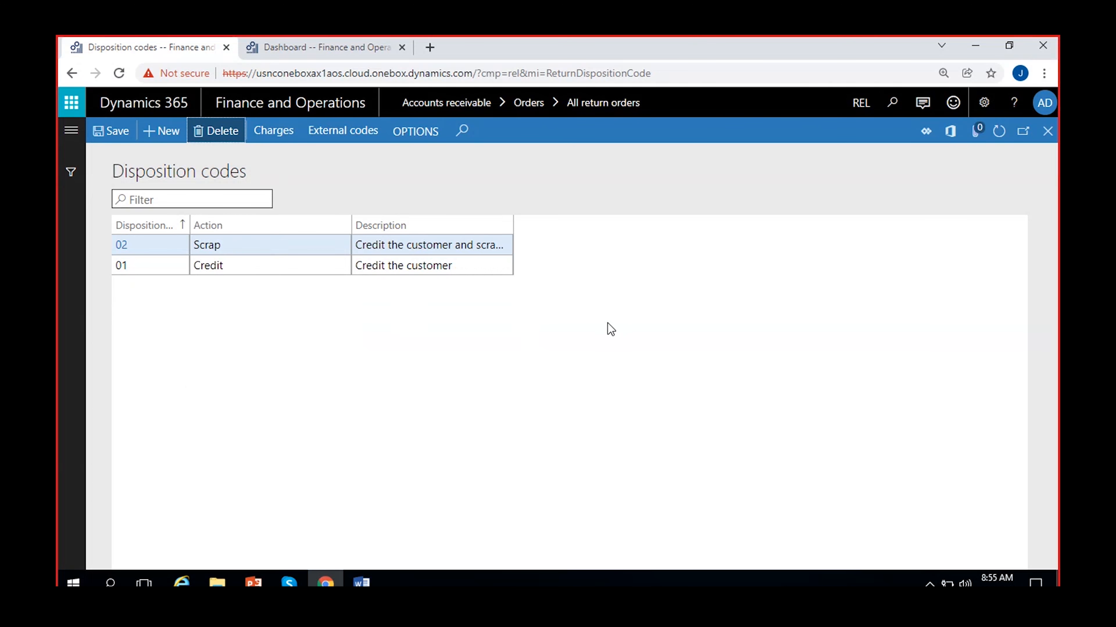
# Step: Refresh and save the disposition codes, and return to the Wallamart return order
pyautogui.click(998, 132)
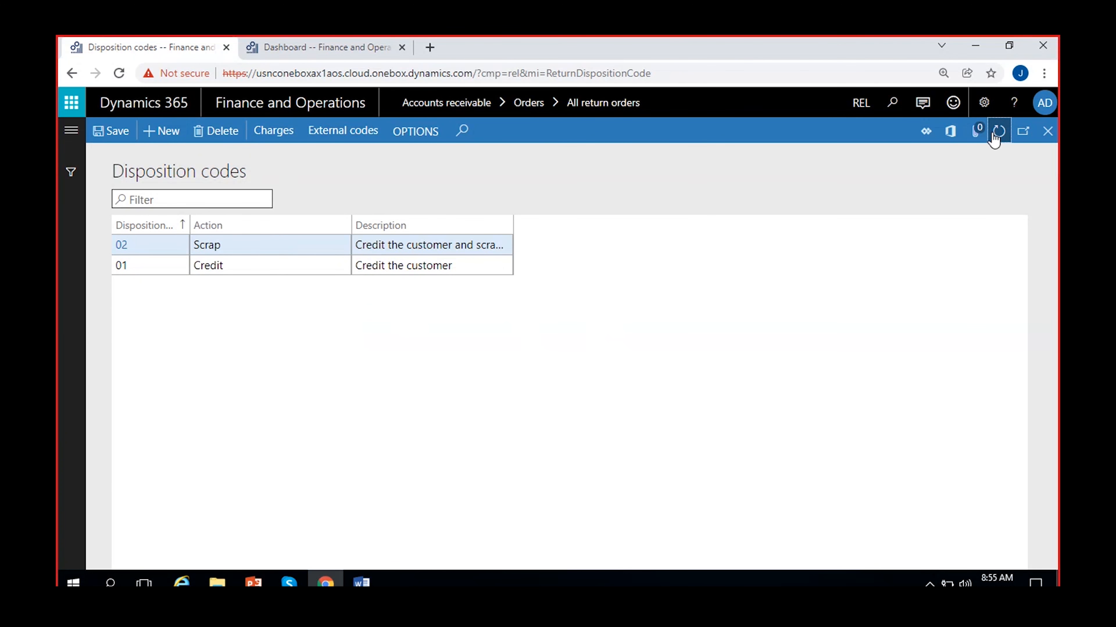
pyautogui.click(108, 134)
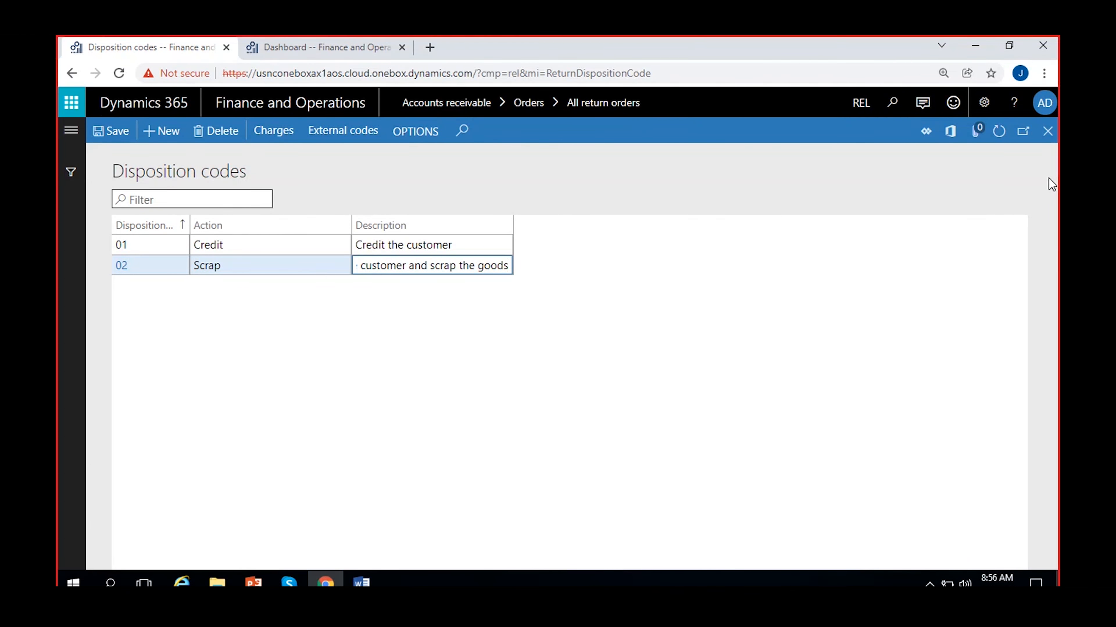
pyautogui.click(458, 337)
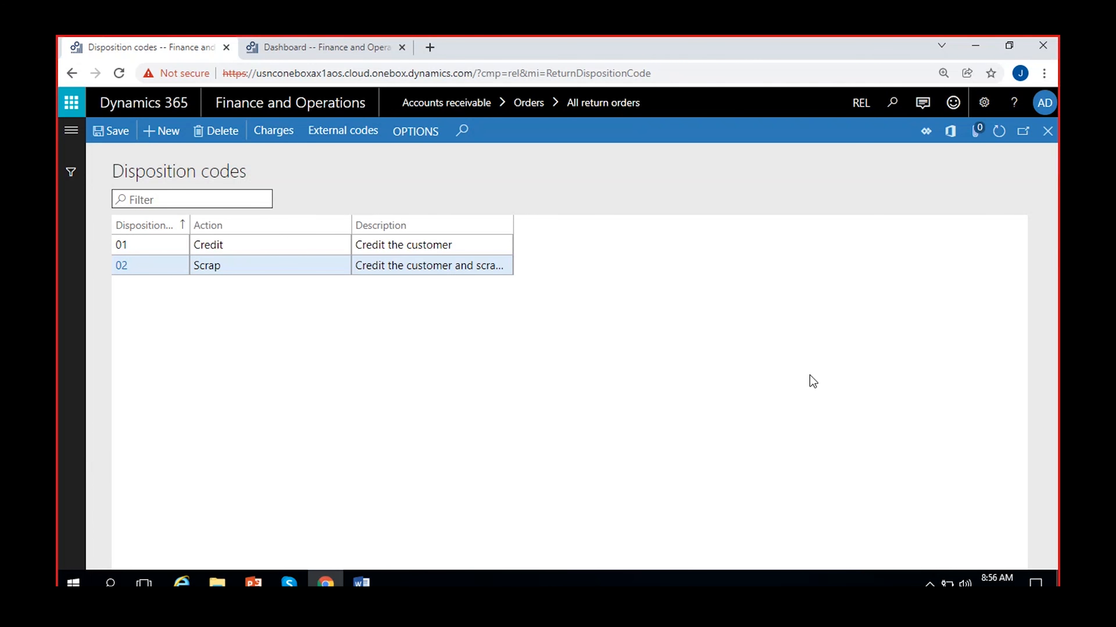
pyautogui.click(1048, 132)
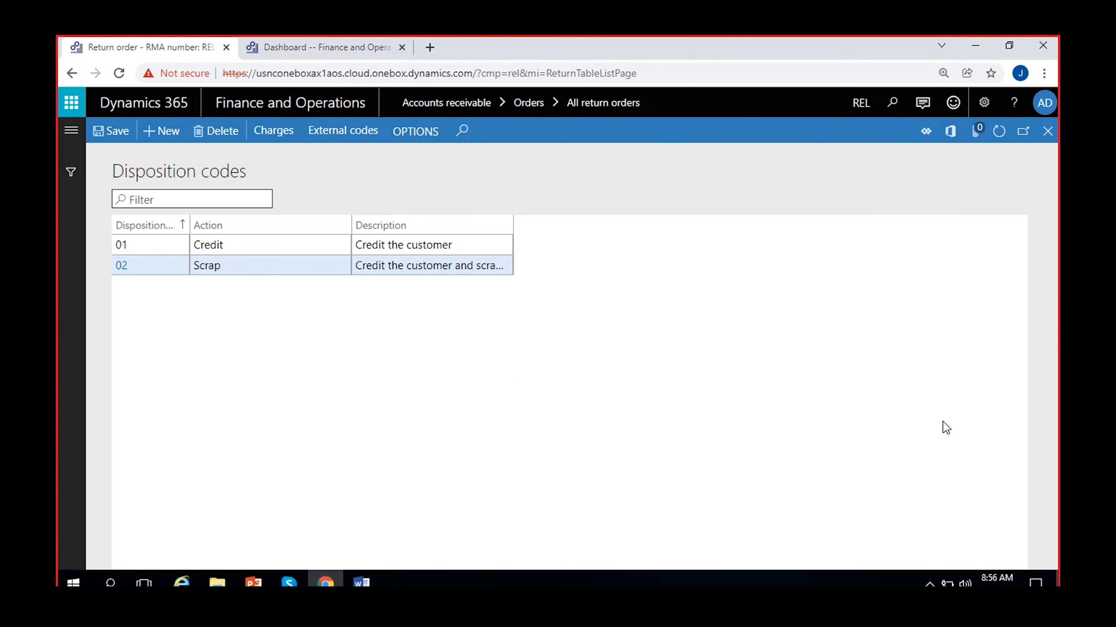
# Step: Clear the Action filter in the return line's disposition code lookup and try to assign code 01 (Credit)
pyautogui.click(815, 438)
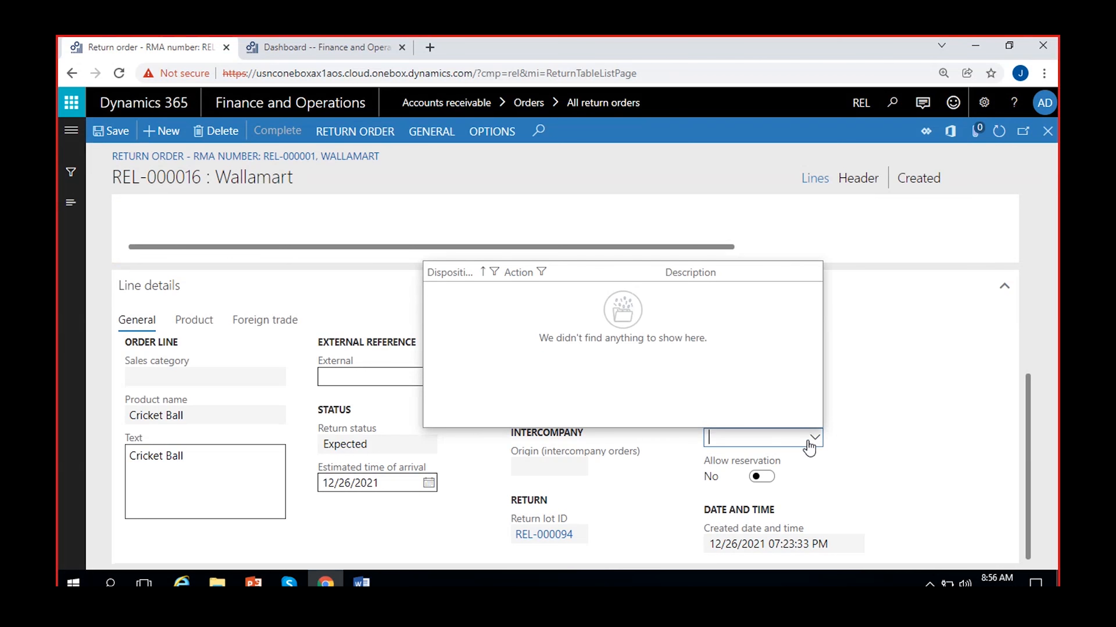
pyautogui.click(487, 275)
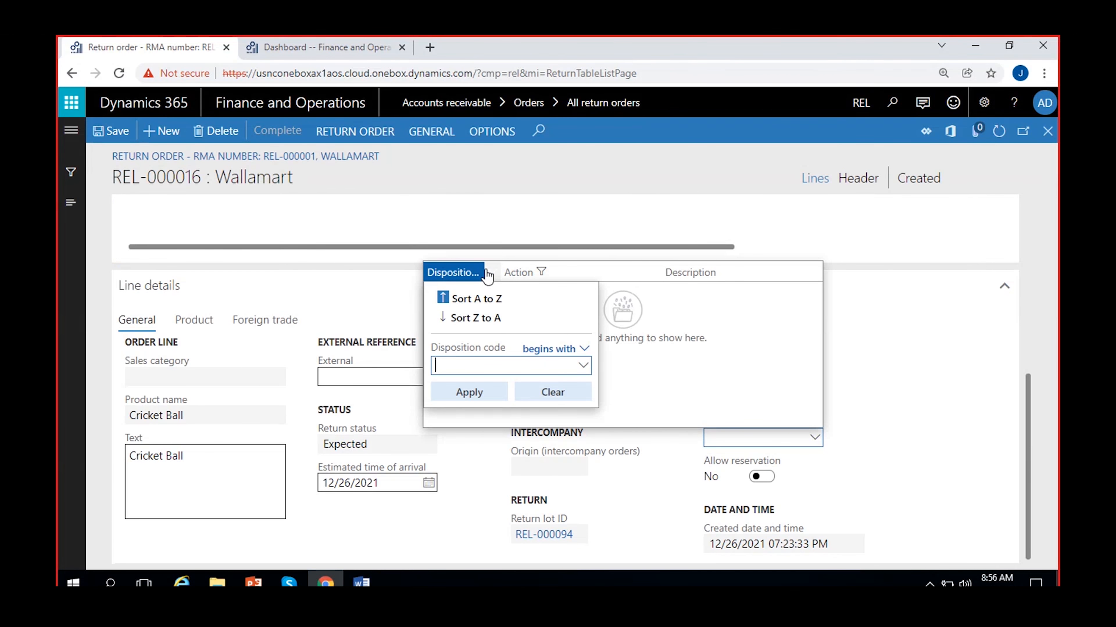
pyautogui.click(527, 299)
pyautogui.click(544, 275)
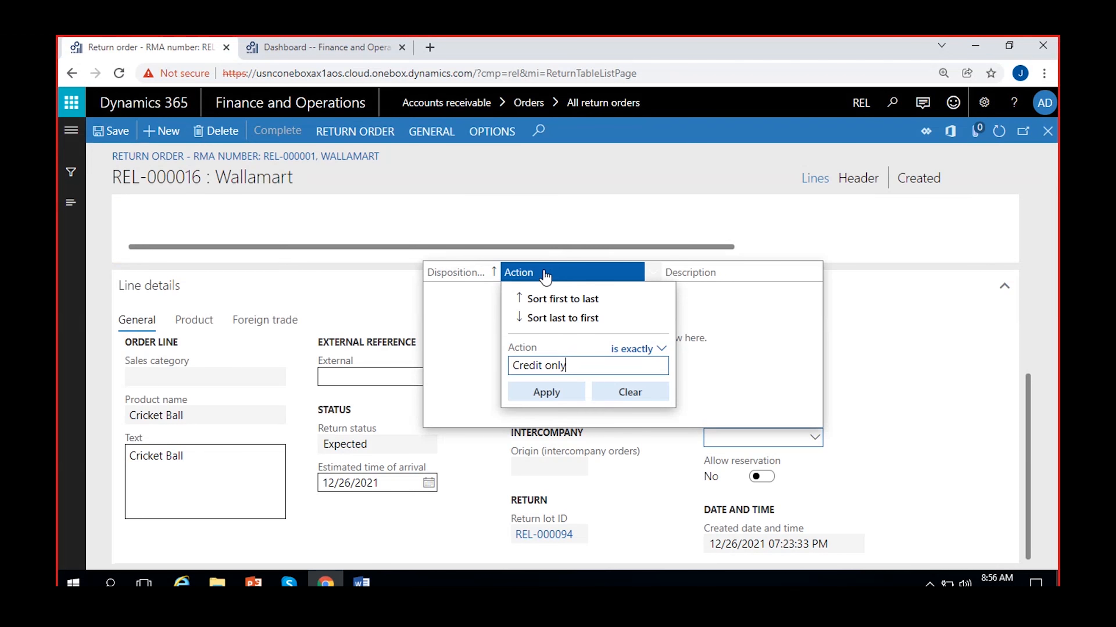
pyautogui.click(626, 391)
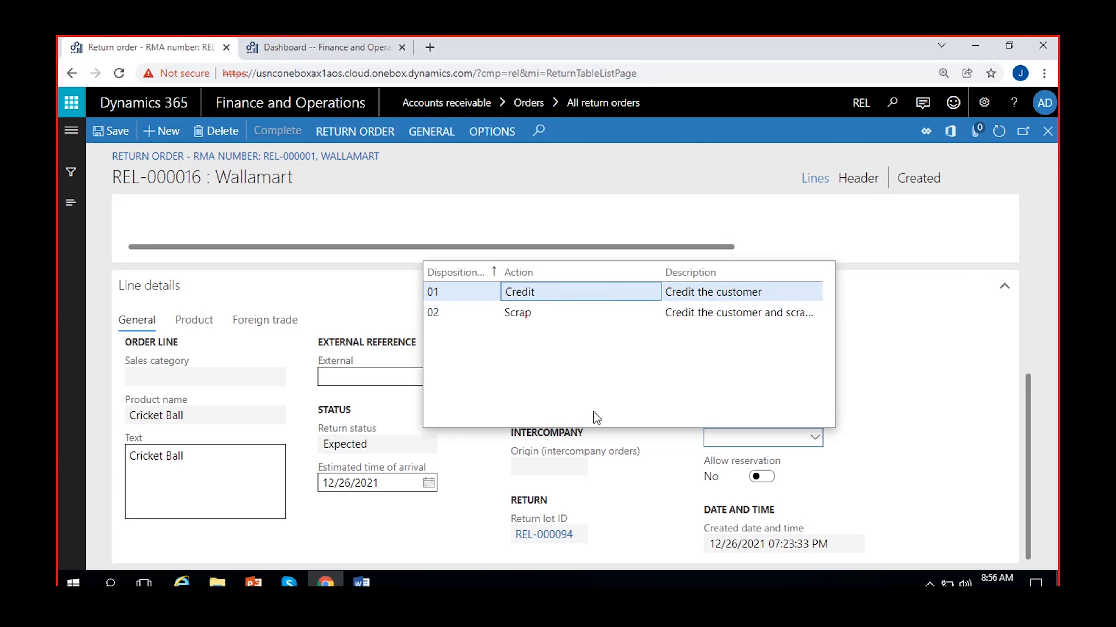
pyautogui.click(564, 292)
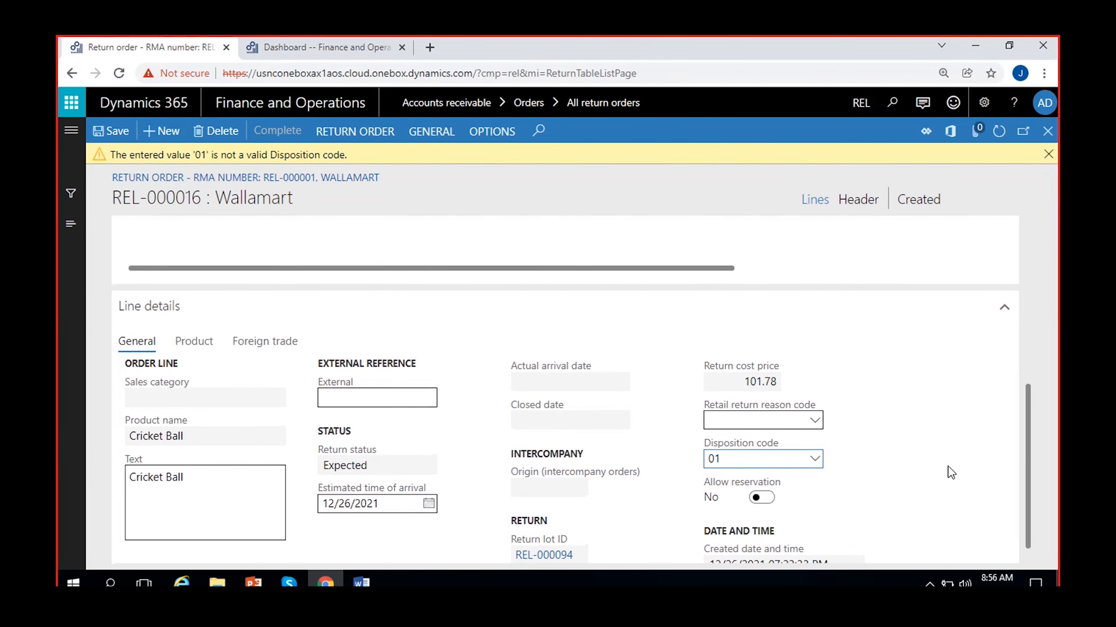
# Step: Dismiss the warning, try to refresh the return order, and recheck the disposition code lookup
pyautogui.click(1048, 154)
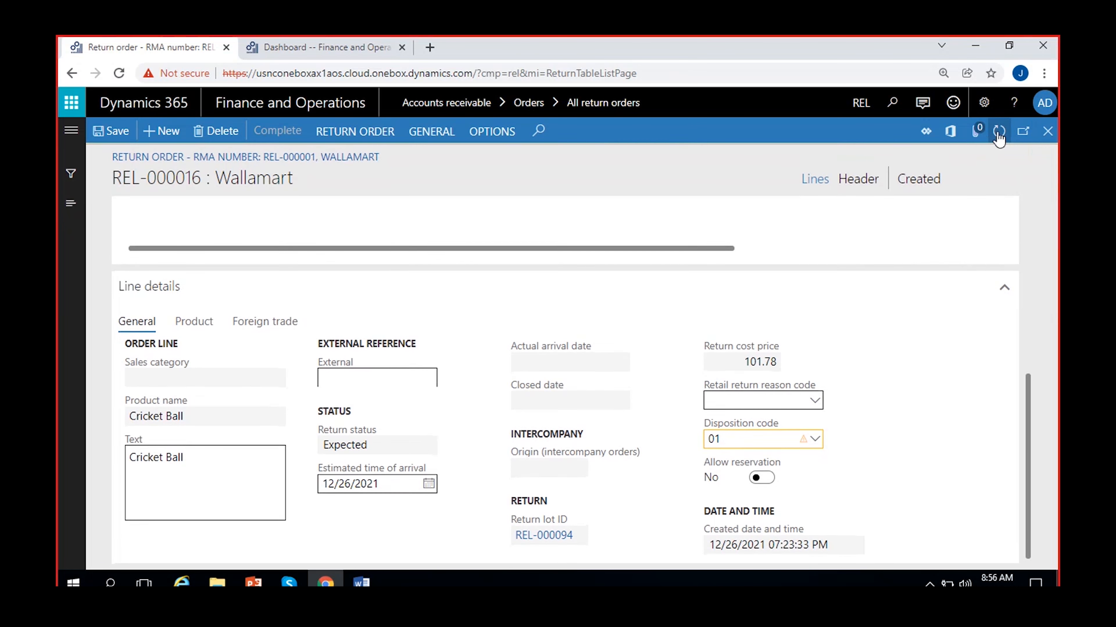
pyautogui.click(998, 132)
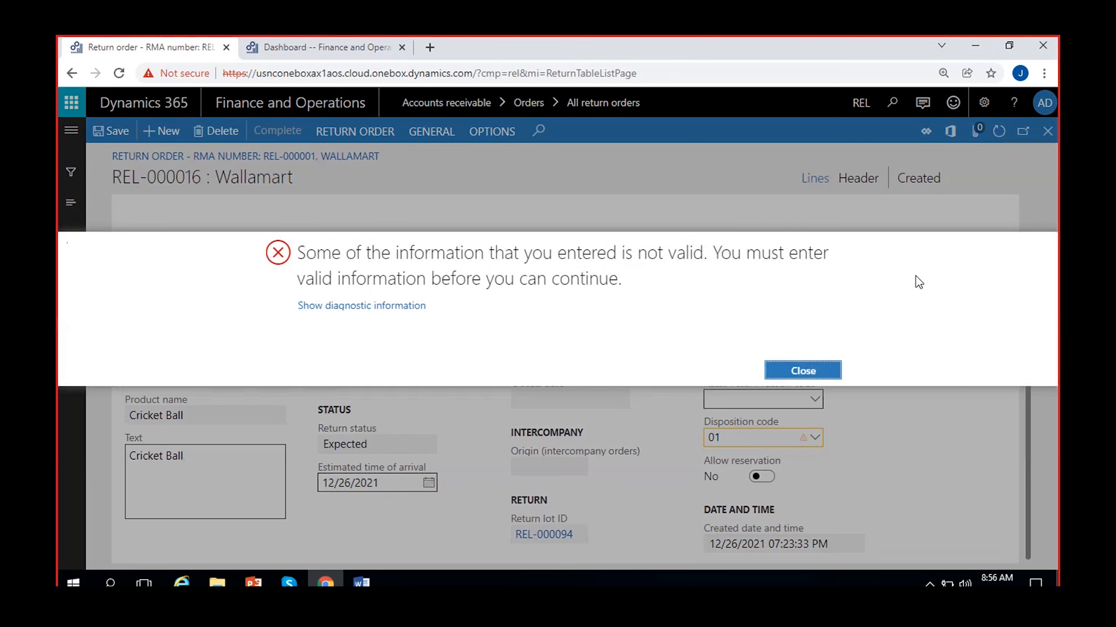
pyautogui.click(805, 371)
pyautogui.click(815, 438)
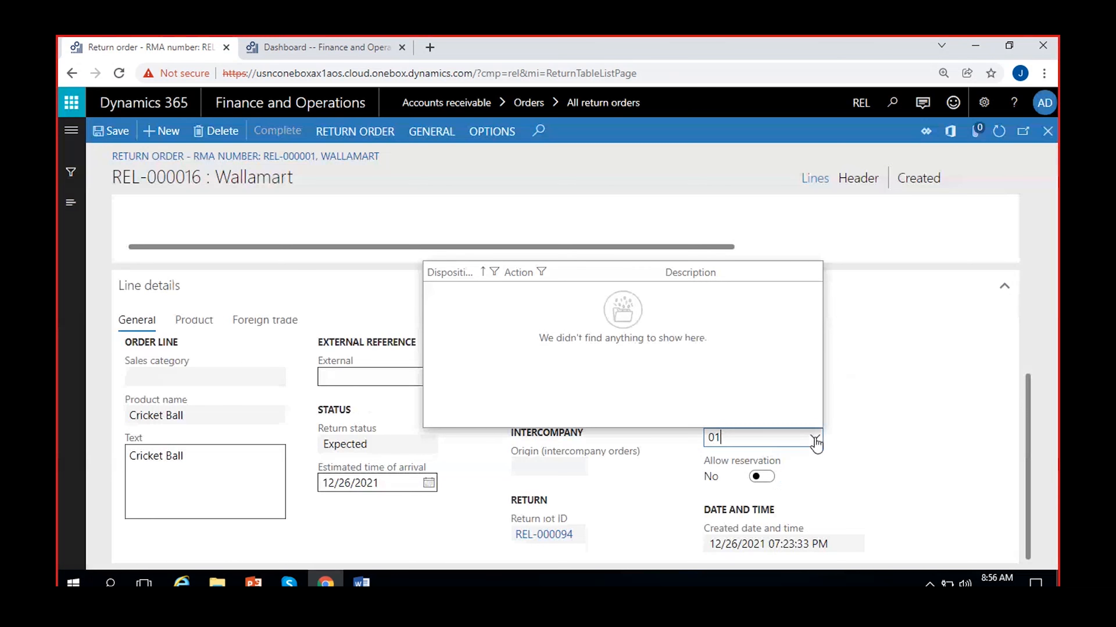
pyautogui.click(898, 457)
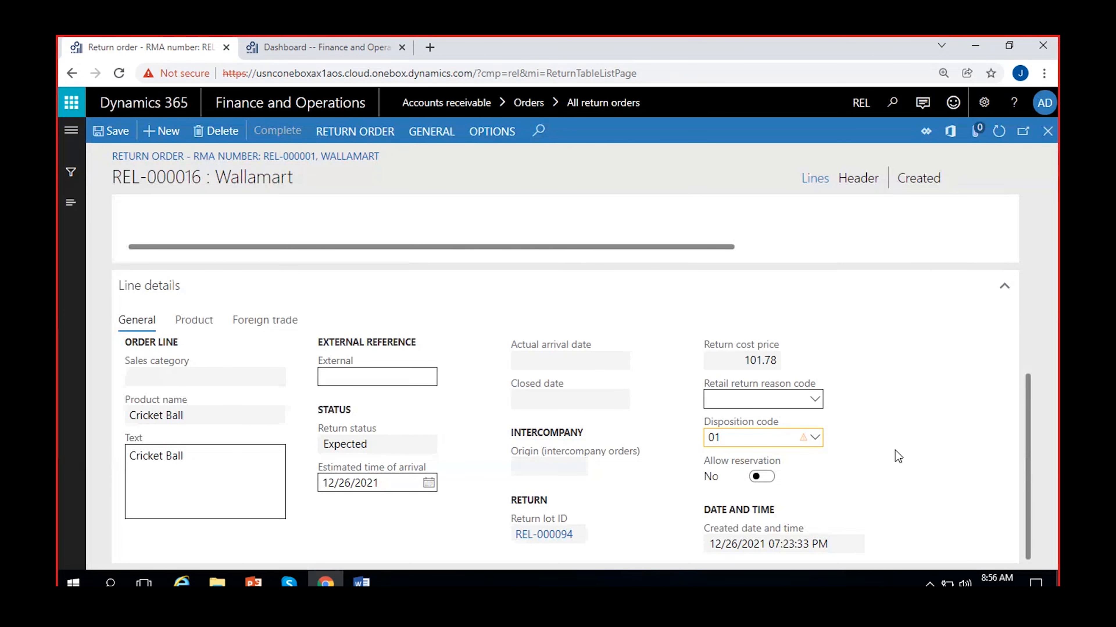
# Step: Clear code 01 from the Cricket Ball return line's disposition code and recheck the lookup
pyautogui.click(813, 439)
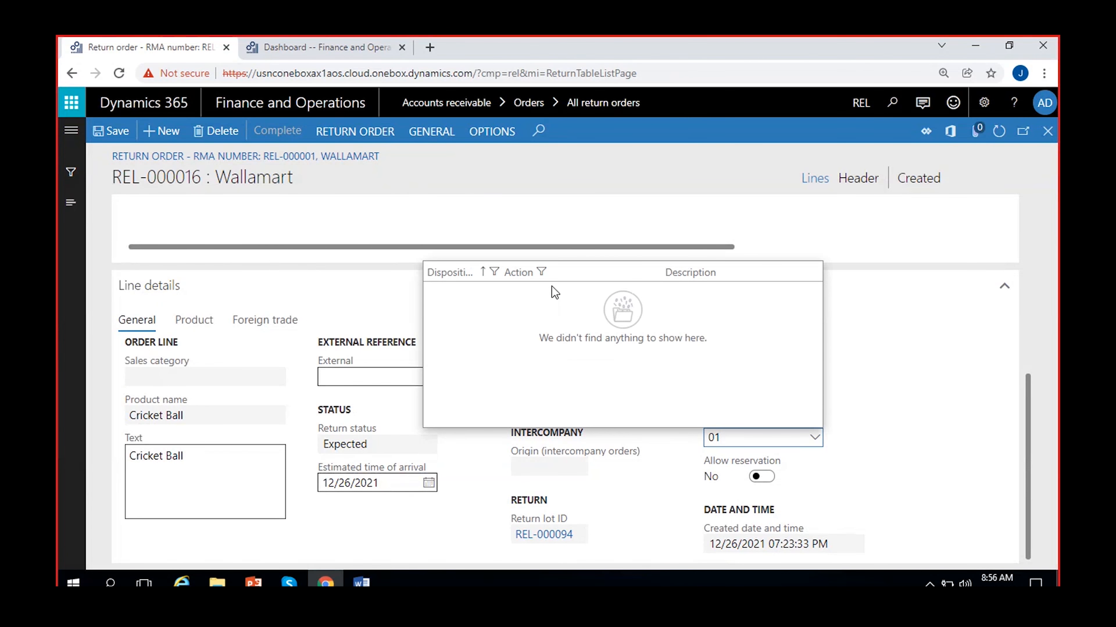
pyautogui.press('BackSpace')
pyautogui.press('BackSpace')
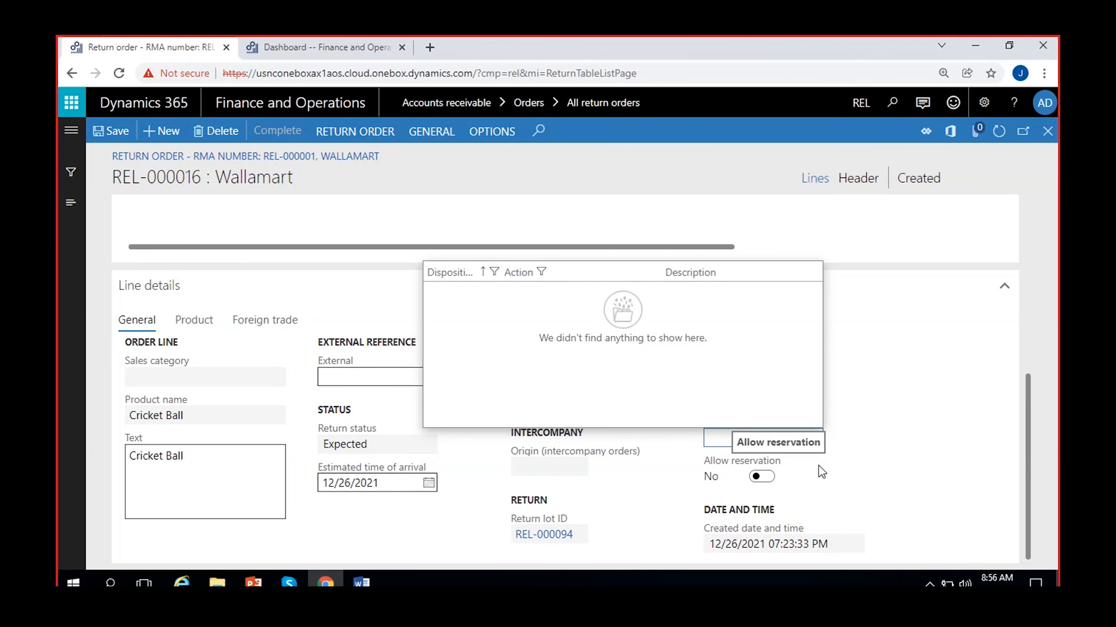
pyautogui.click(888, 482)
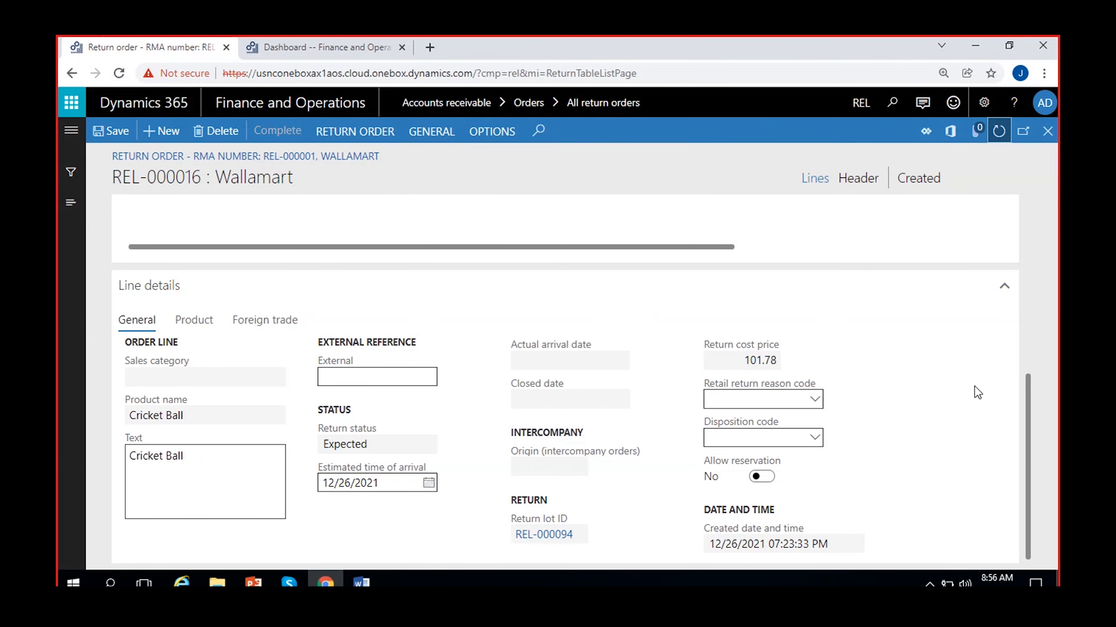
pyautogui.click(815, 440)
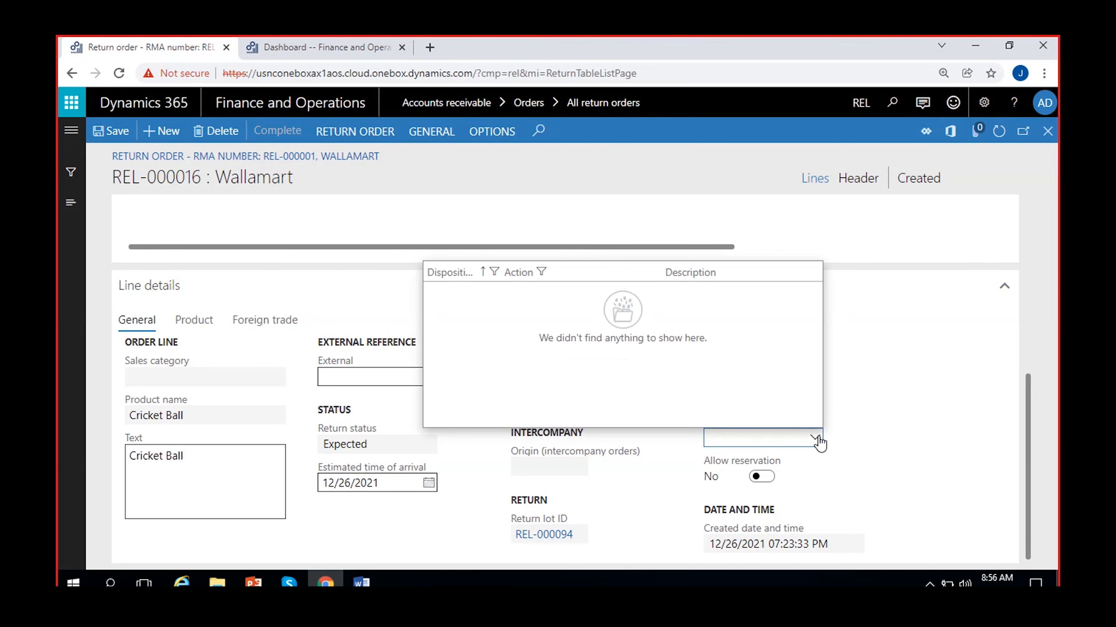
# Step: Open the disposition codes from the return line and add code 03 with the action Credit only and the description "Credit only"
pyautogui.rightClick(817, 442)
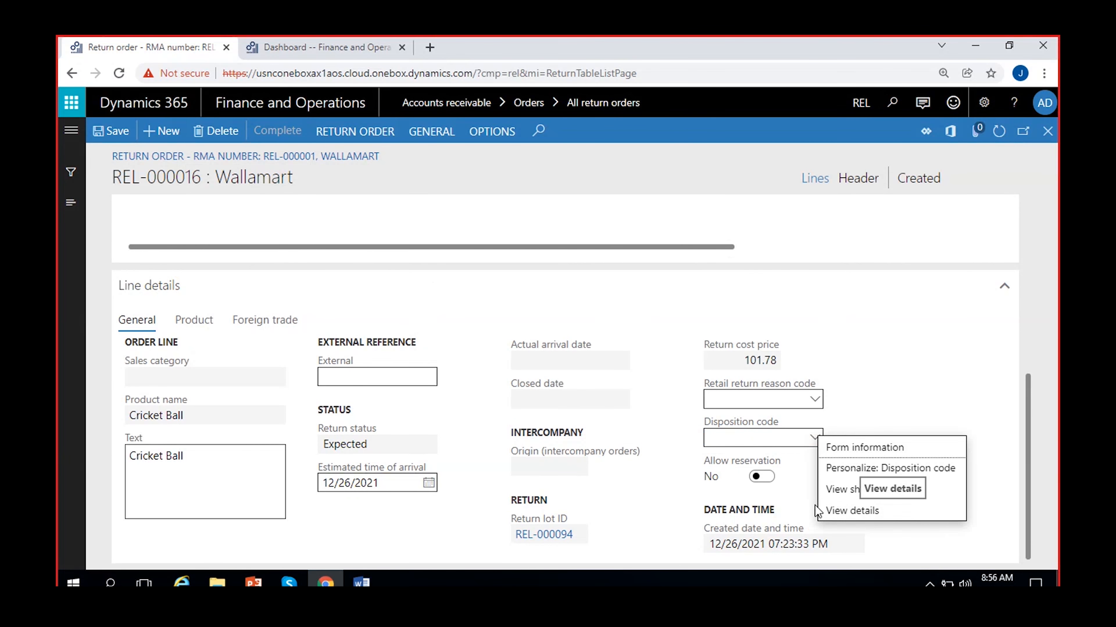
pyautogui.click(860, 511)
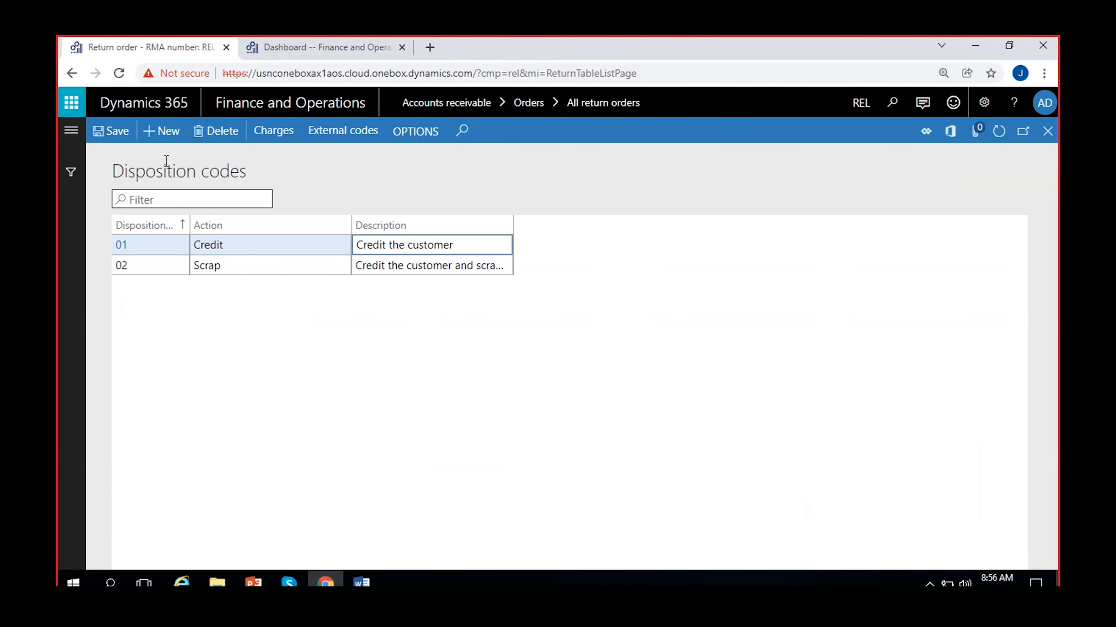
pyautogui.click(161, 131)
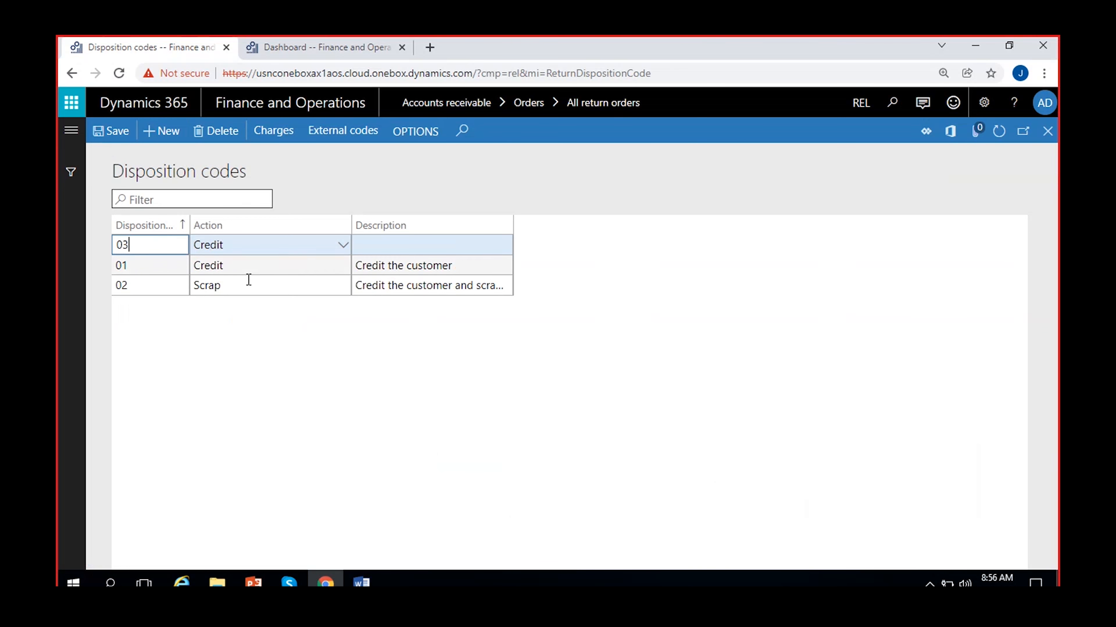
pyautogui.click(319, 244)
pyautogui.click(263, 287)
pyautogui.click(376, 246)
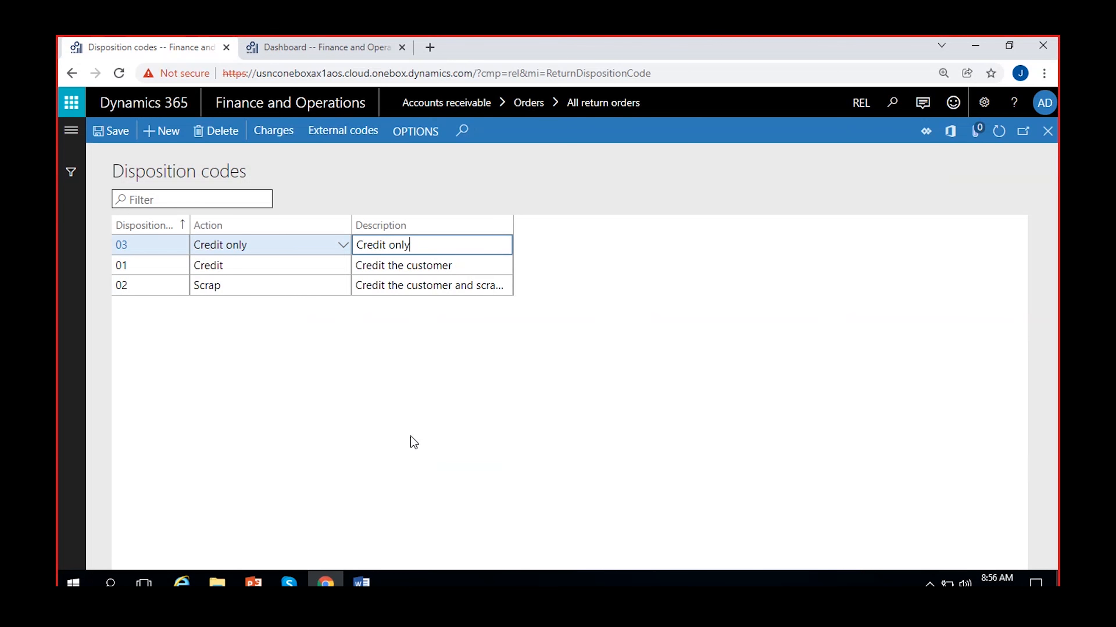
# Step: Save and refresh the disposition codes, and assign code 03 to the Cricket Ball line of the Wallamart return order
pyautogui.click(117, 141)
pyautogui.click(997, 131)
pyautogui.click(1050, 136)
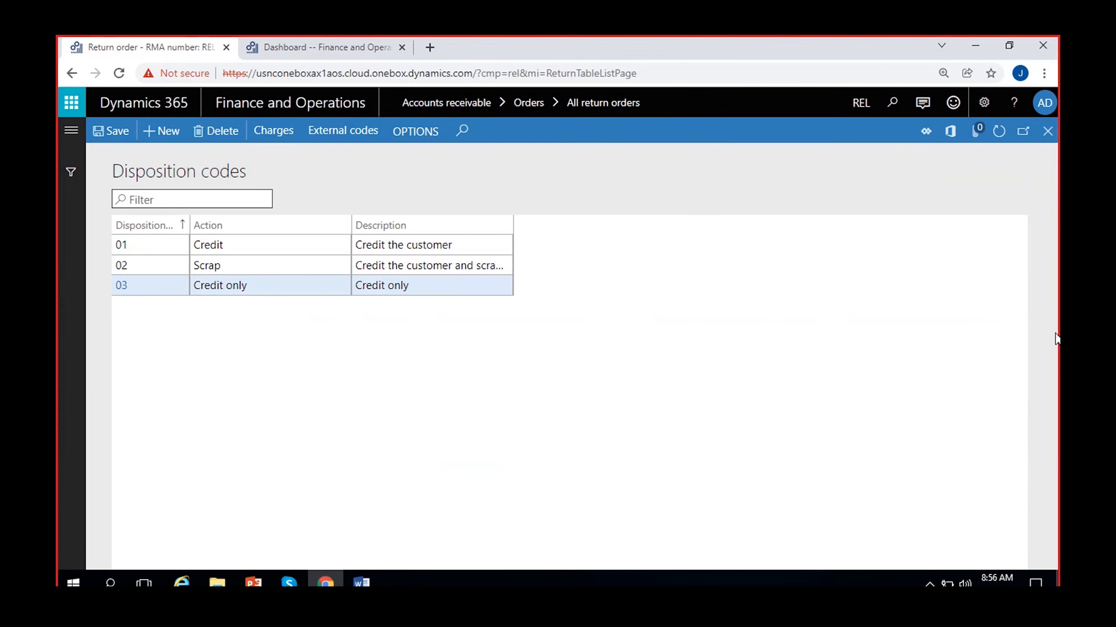
pyautogui.click(815, 439)
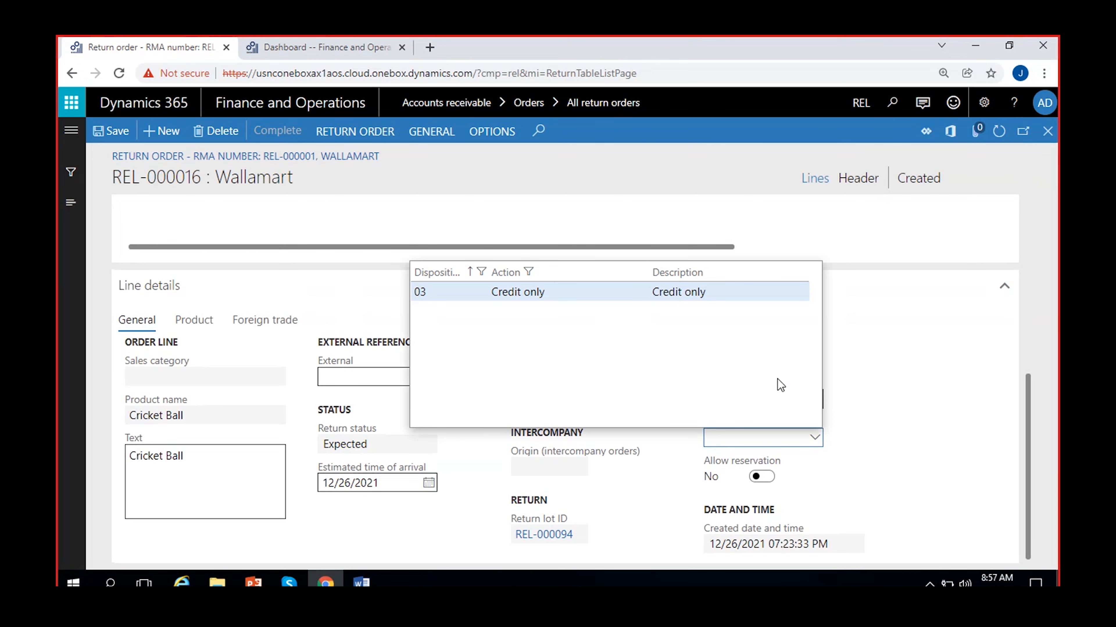
pyautogui.click(587, 292)
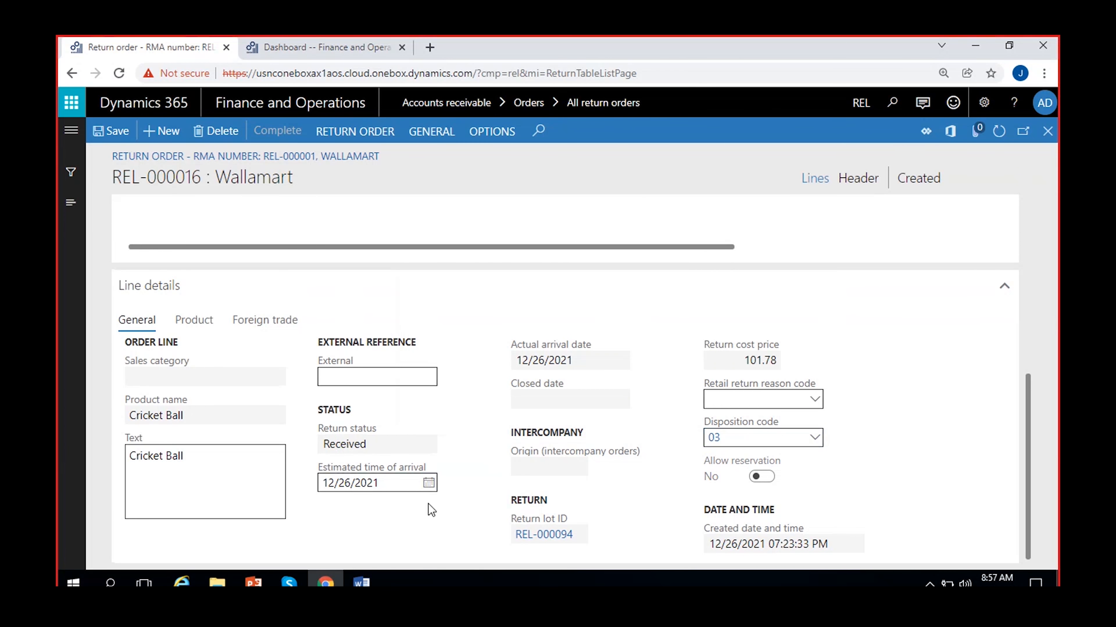
# Step: Check the update options for the Cricket Ball return line and save the return order
pyautogui.scroll(5, 499, 443)
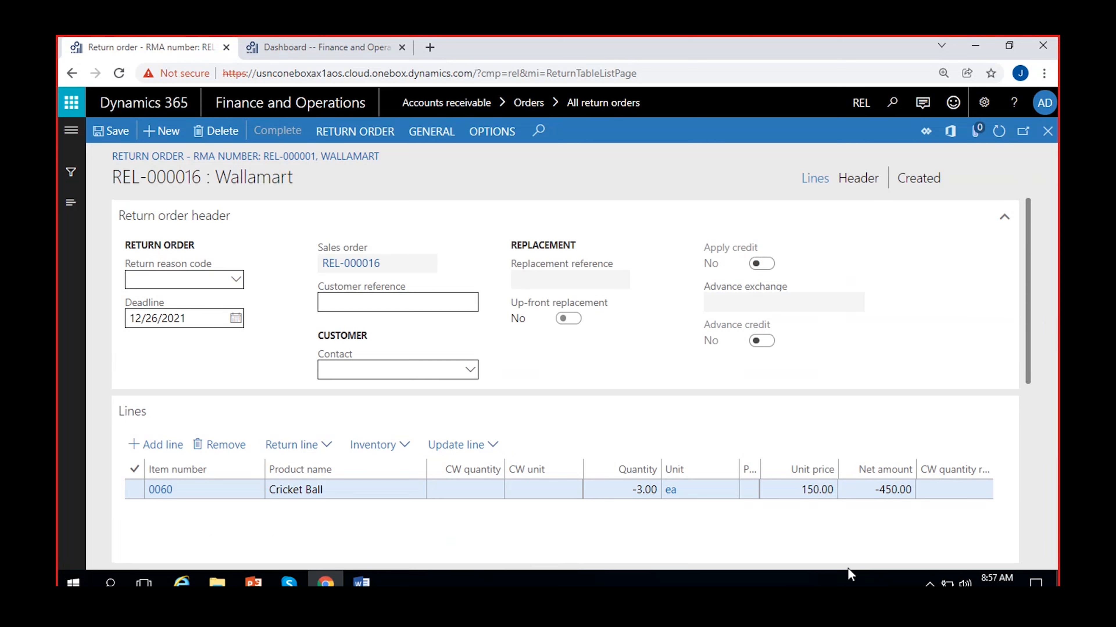
pyautogui.click(495, 445)
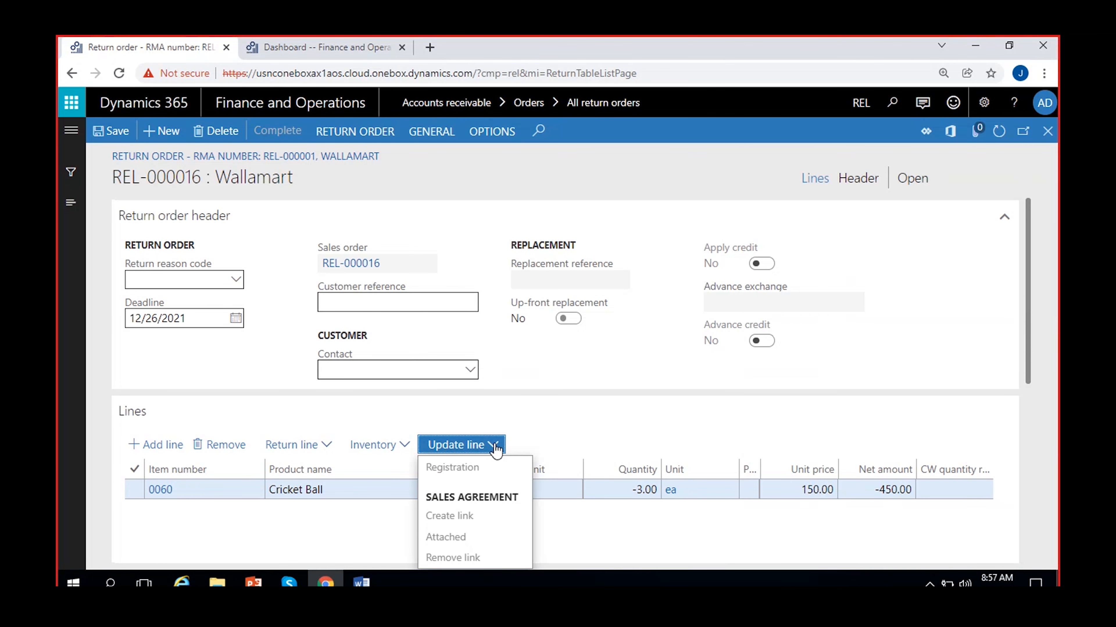
pyautogui.click(697, 521)
pyautogui.click(487, 445)
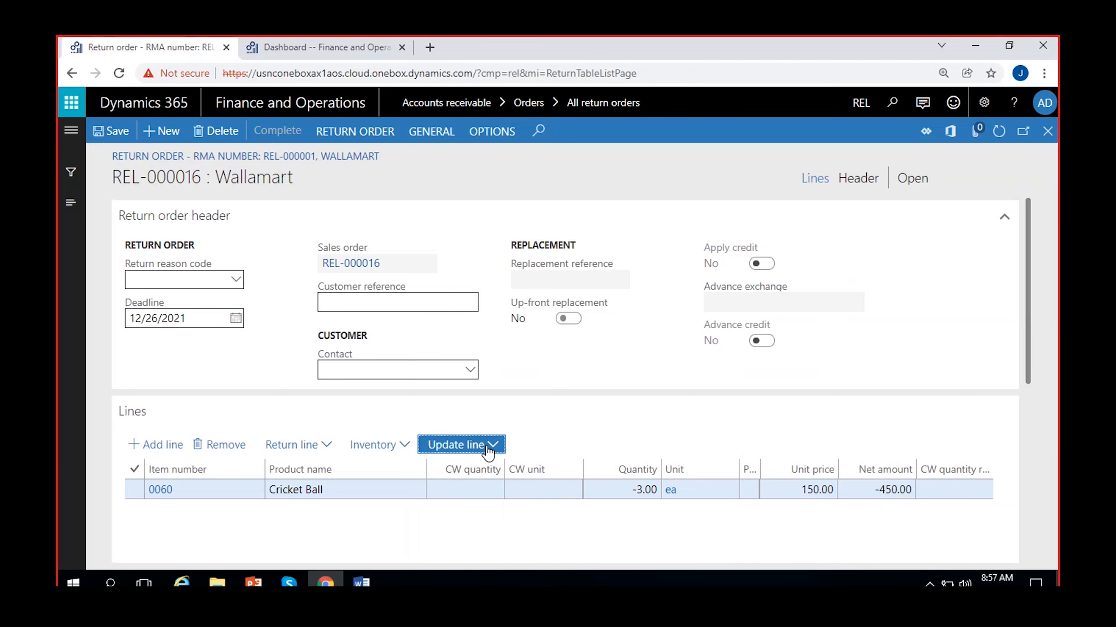
pyautogui.click(119, 138)
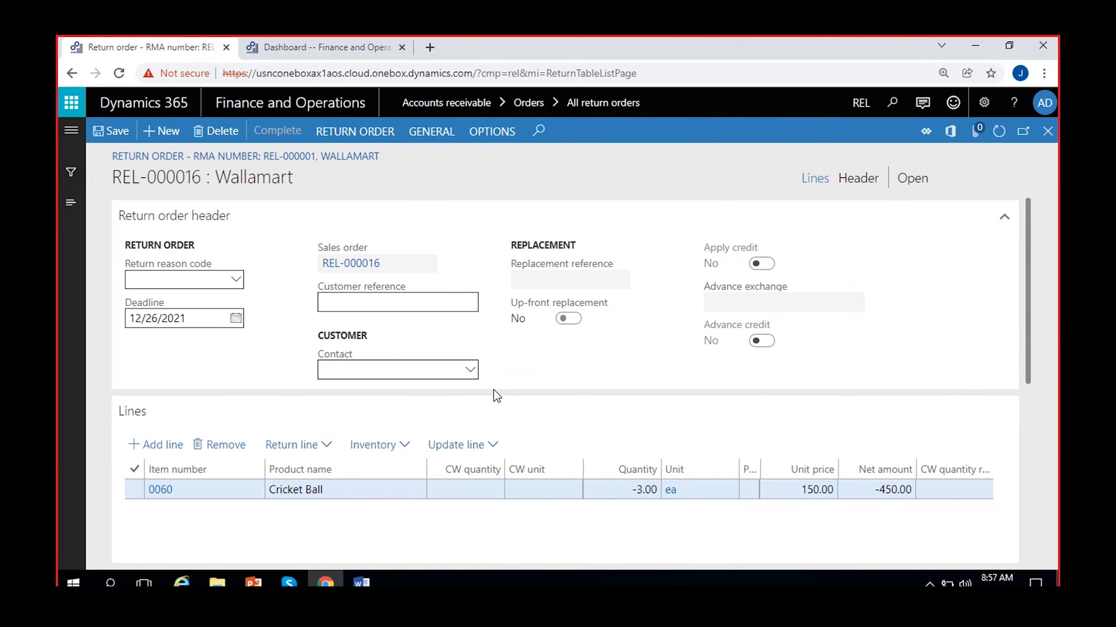
pyautogui.scroll(-5, 549, 430)
pyautogui.scroll(5, 571, 444)
pyautogui.click(492, 332)
pyautogui.click(606, 422)
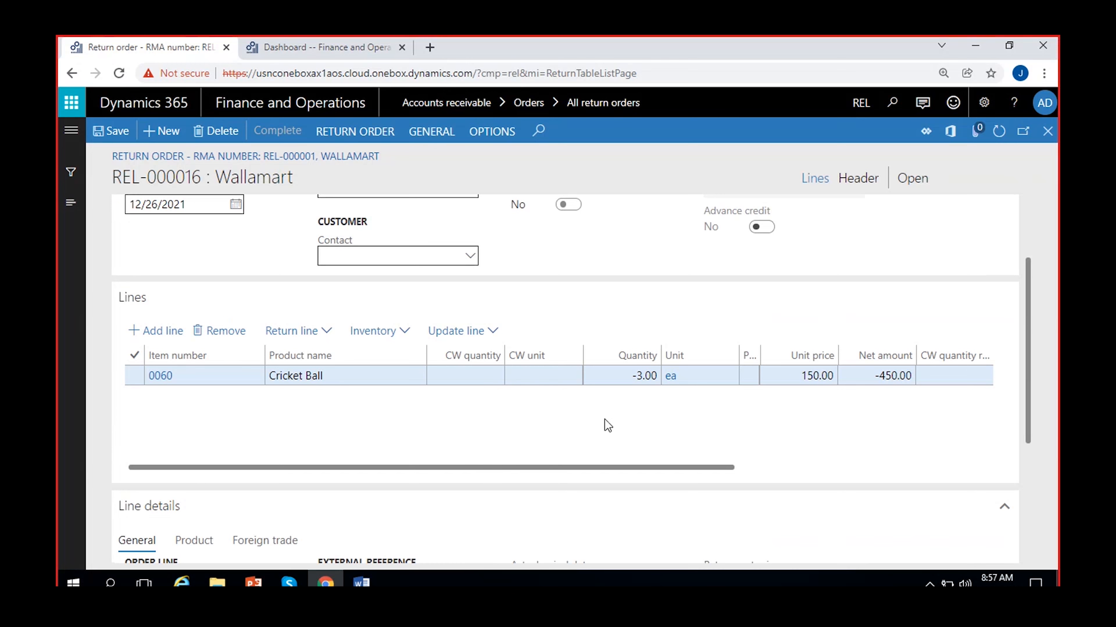
pyautogui.moveTo(1024, 374); pyautogui.dragTo(1037, 305)
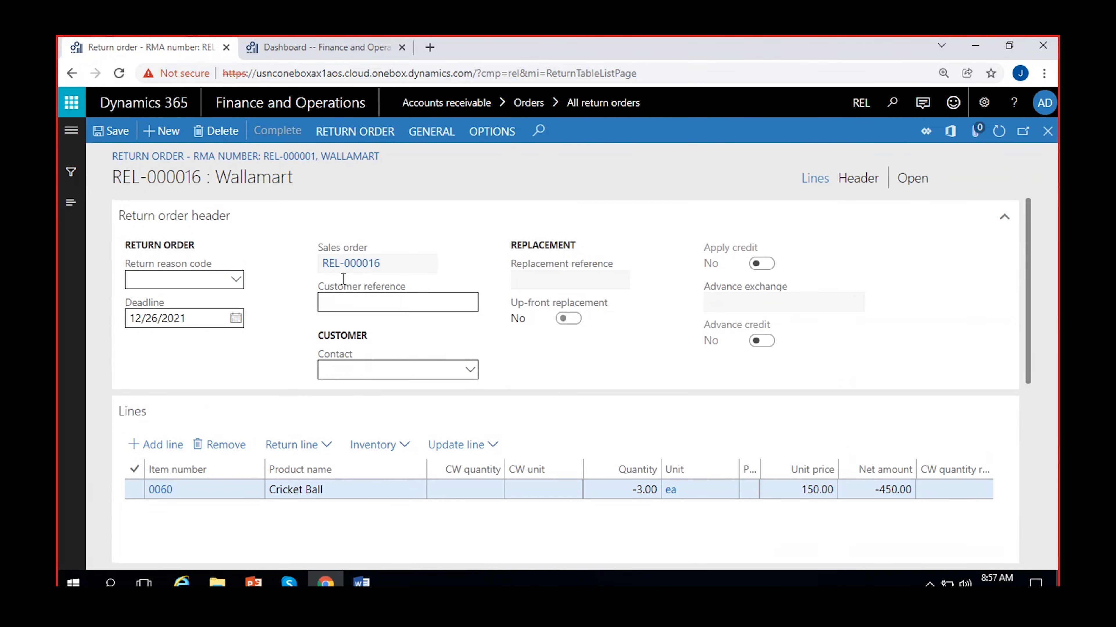
# Step: Open the return reason codes from the return order header and add code R1 with the description "Goods damaged"
pyautogui.click(238, 282)
pyautogui.click(264, 281)
pyautogui.rightClick(237, 278)
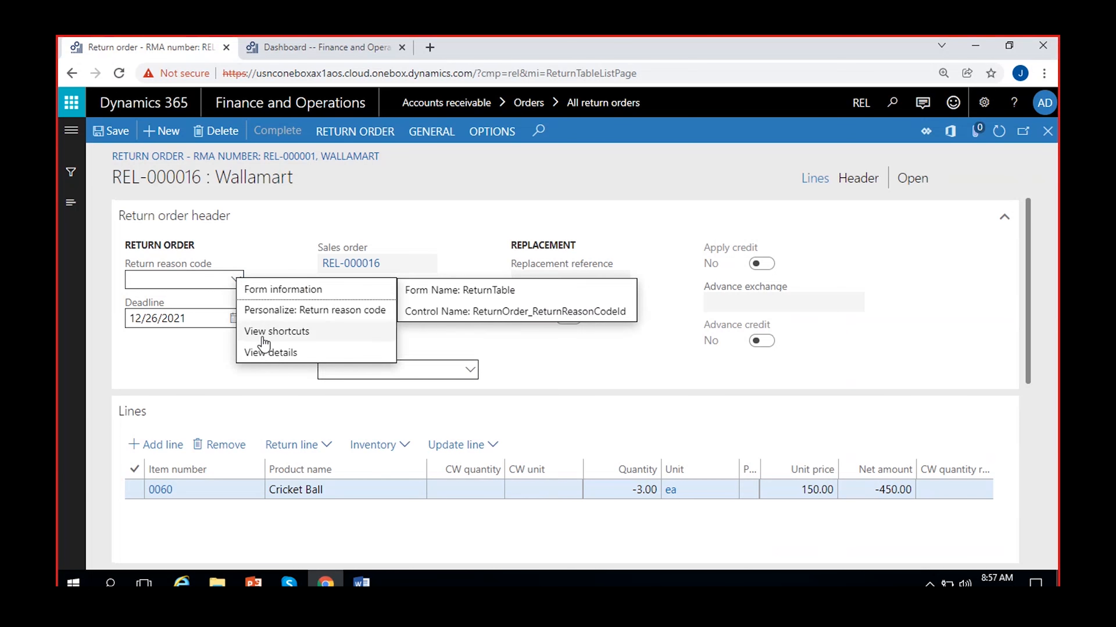
pyautogui.click(267, 353)
pyautogui.click(150, 140)
pyautogui.write('01')
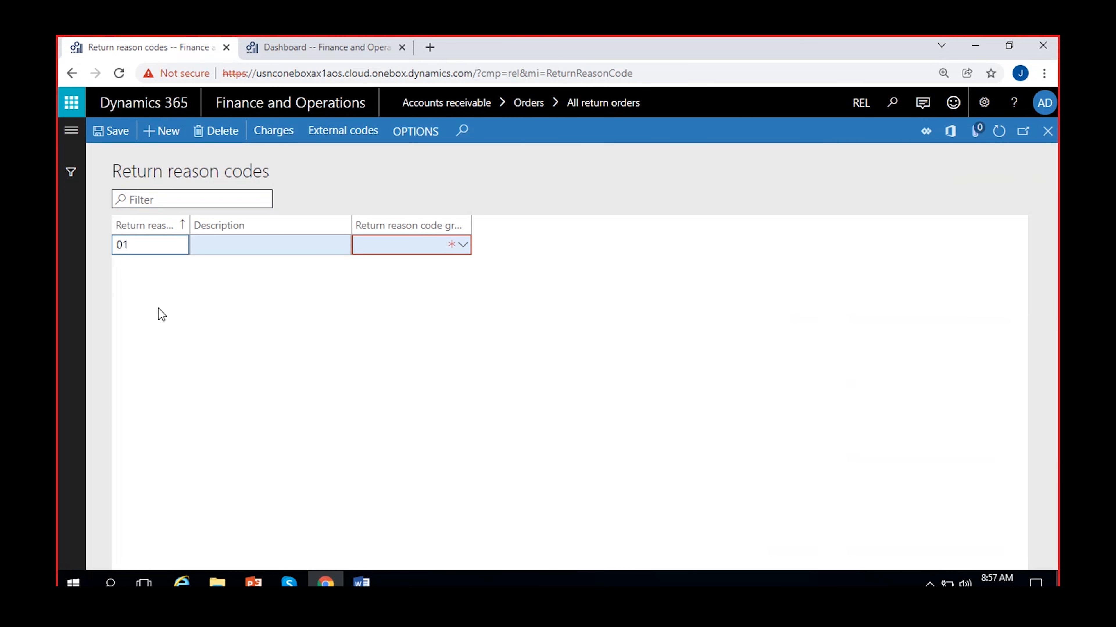
pyautogui.click(280, 247)
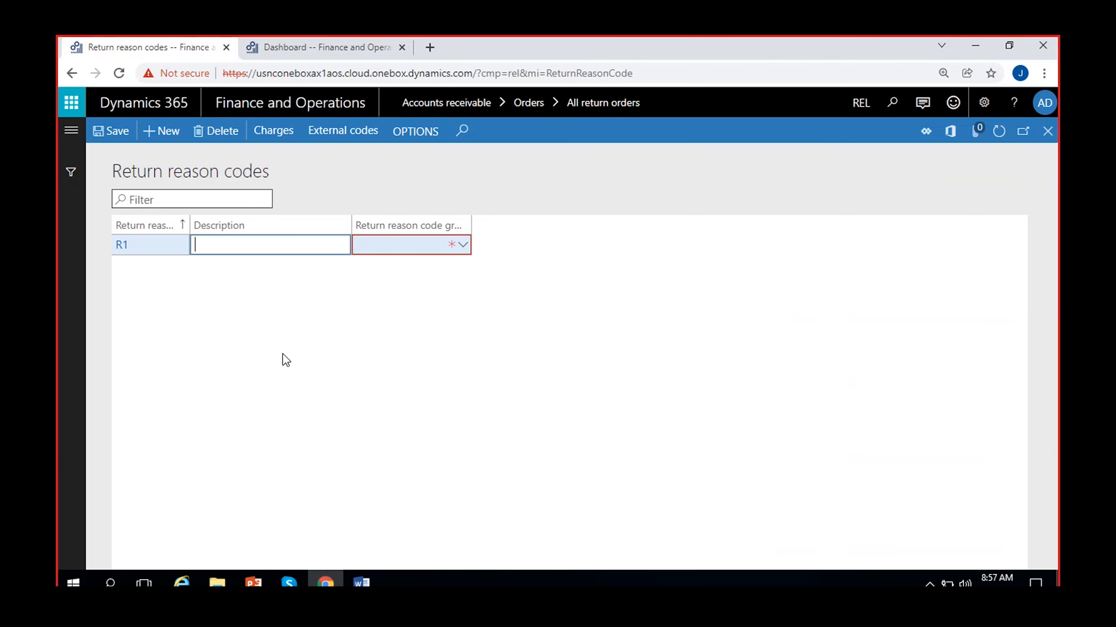
pyautogui.write('Goods damaged')
pyautogui.click(461, 247)
pyautogui.click(373, 281)
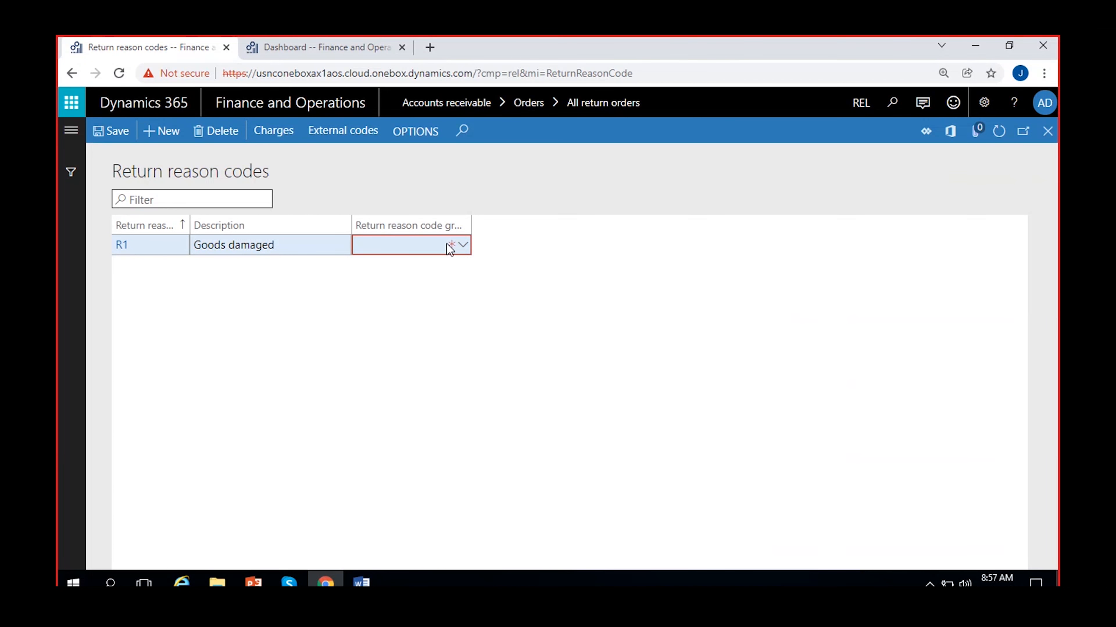
# Step: Open the return reason code groups, and add and save group 01 with the description "Damanged goods"
pyautogui.rightClick(461, 250)
pyautogui.click(491, 342)
pyautogui.click(156, 132)
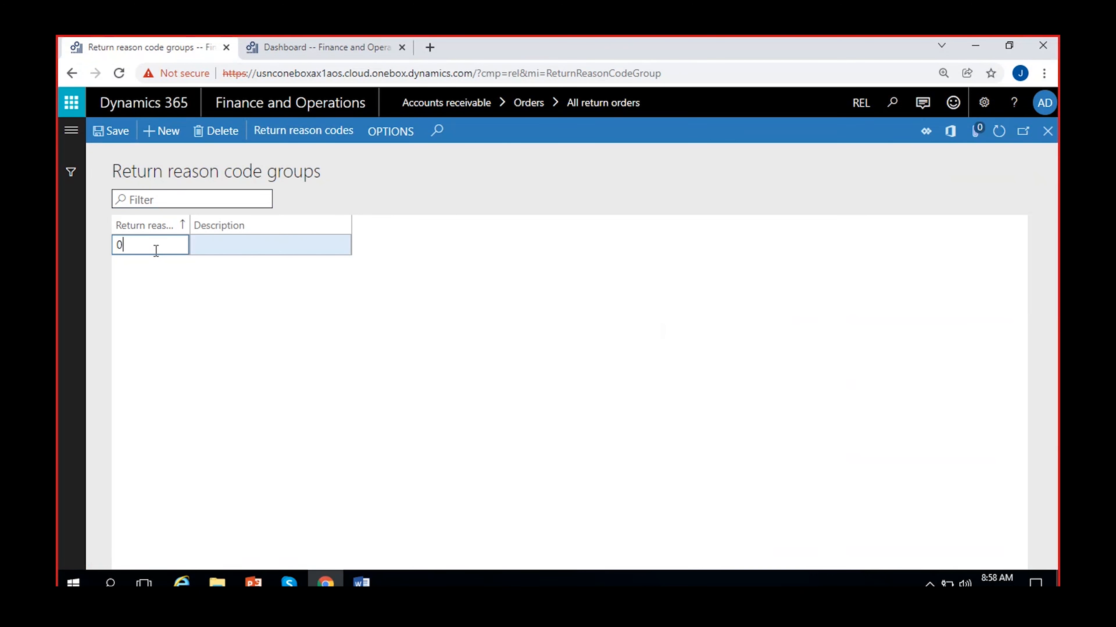
pyautogui.click(211, 251)
pyautogui.write('Damanged goods')
pyautogui.click(106, 132)
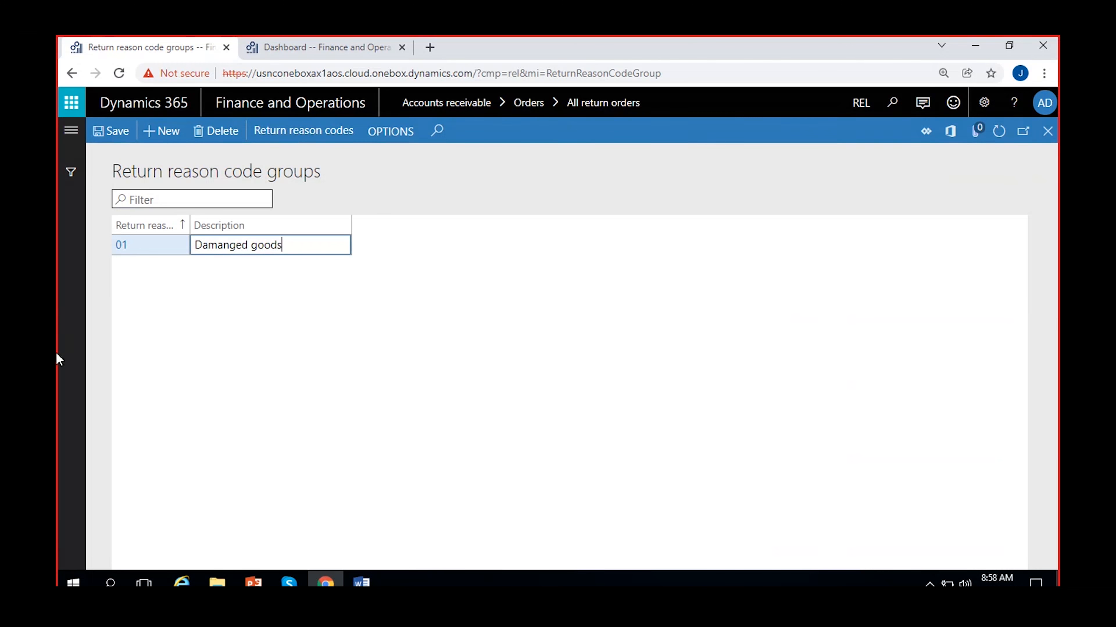
# Step: Assign group 01 to return reason code R1 and save the reason code
pyautogui.click(1047, 132)
pyautogui.click(463, 245)
pyautogui.click(441, 286)
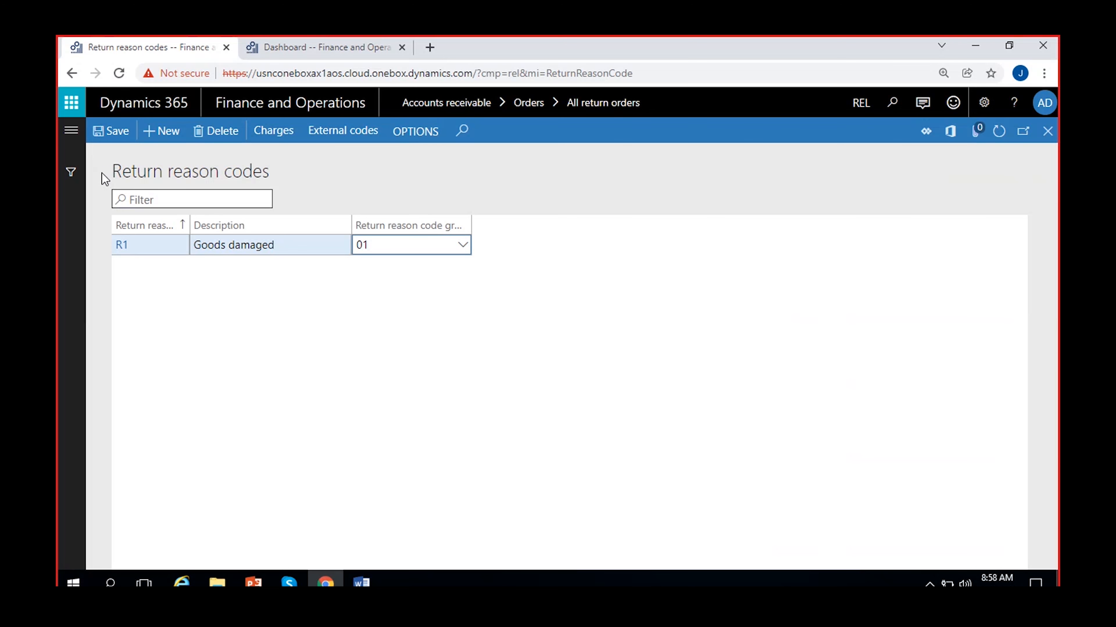
pyautogui.click(108, 131)
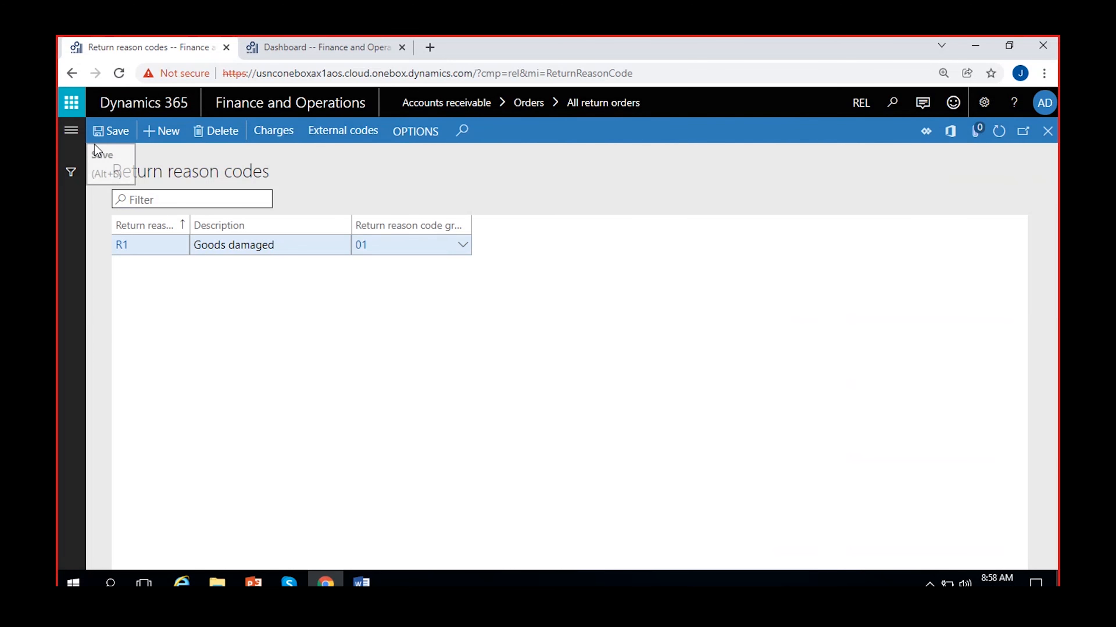
# Step: Return to the Wallamart return order, set its return reason code to R1, and save the order
pyautogui.click(1047, 132)
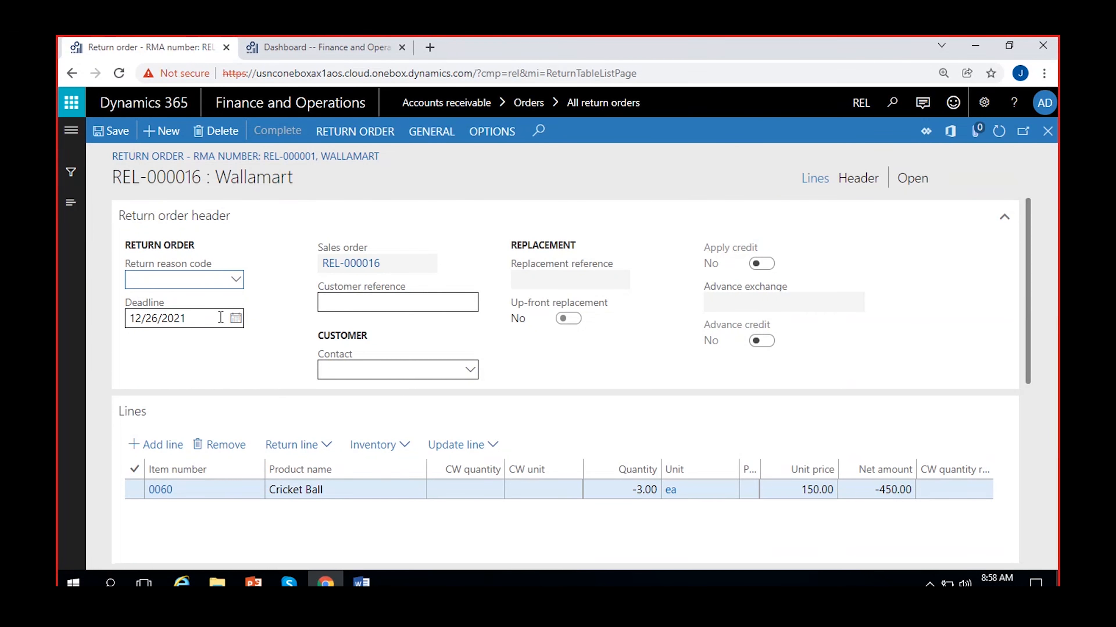
pyautogui.click(236, 280)
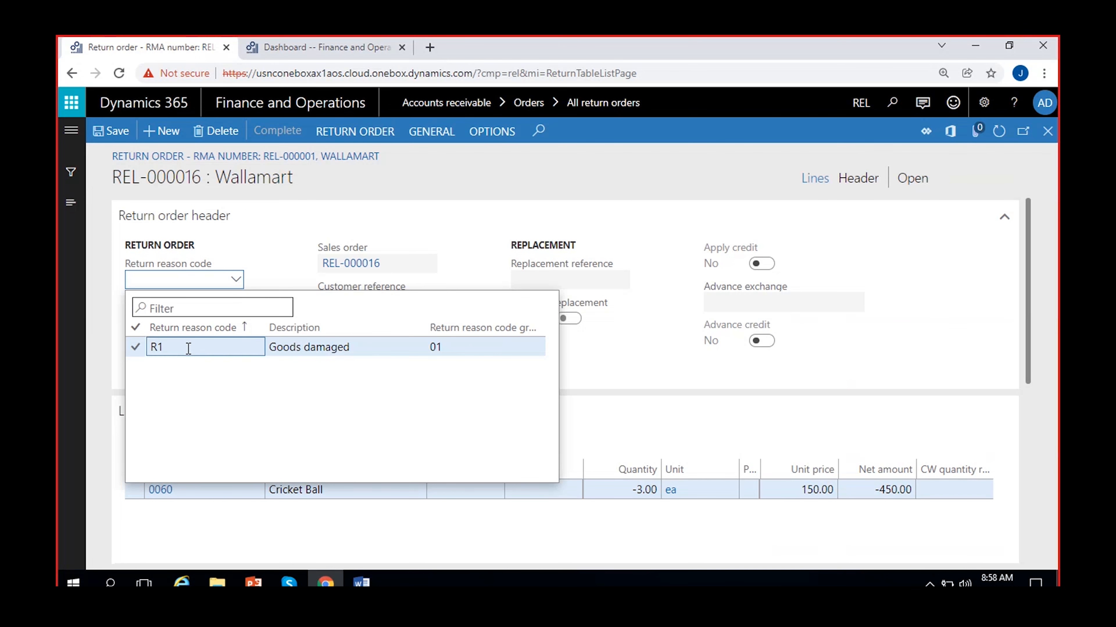
pyautogui.click(189, 350)
pyautogui.click(115, 131)
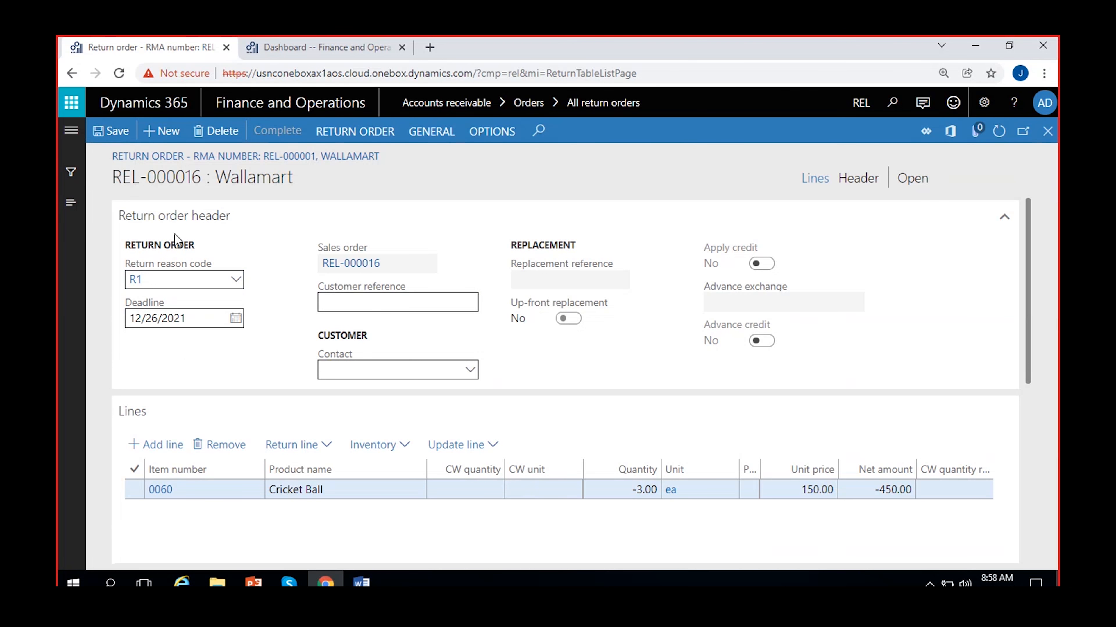
# Step: Check which update options the Cricket Ball line offers and which actions are available for the return order
pyautogui.click(487, 445)
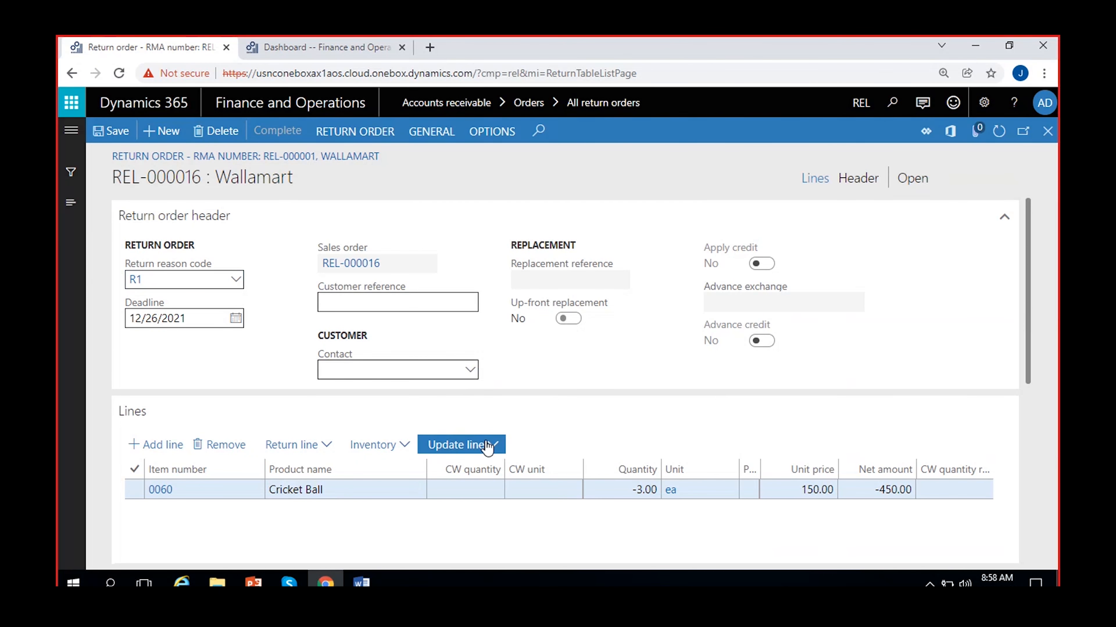
pyautogui.click(576, 363)
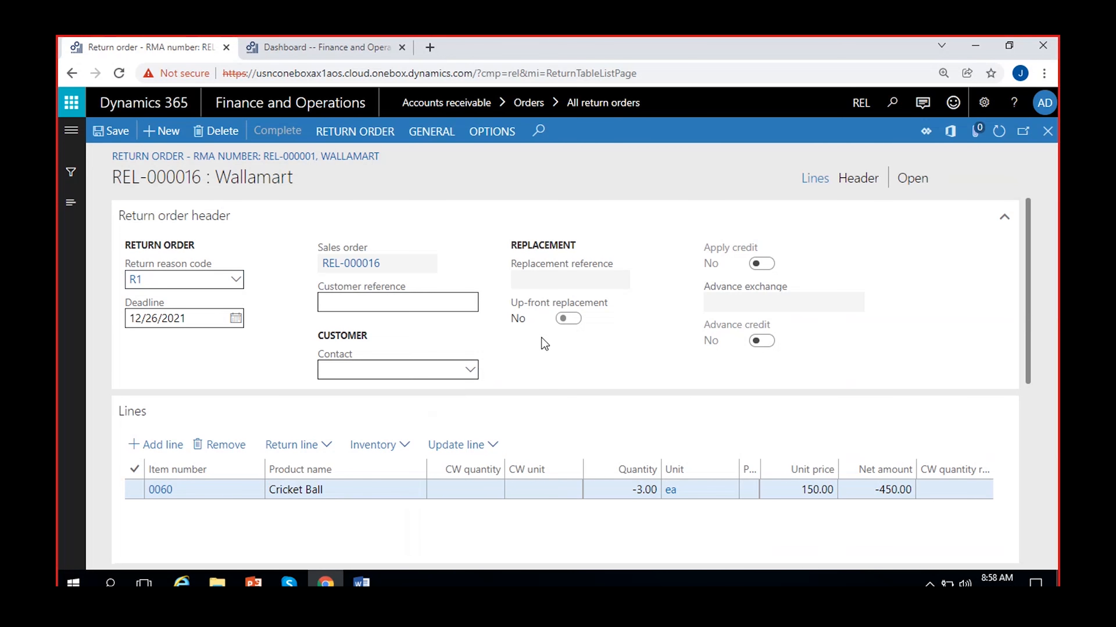
pyautogui.click(355, 134)
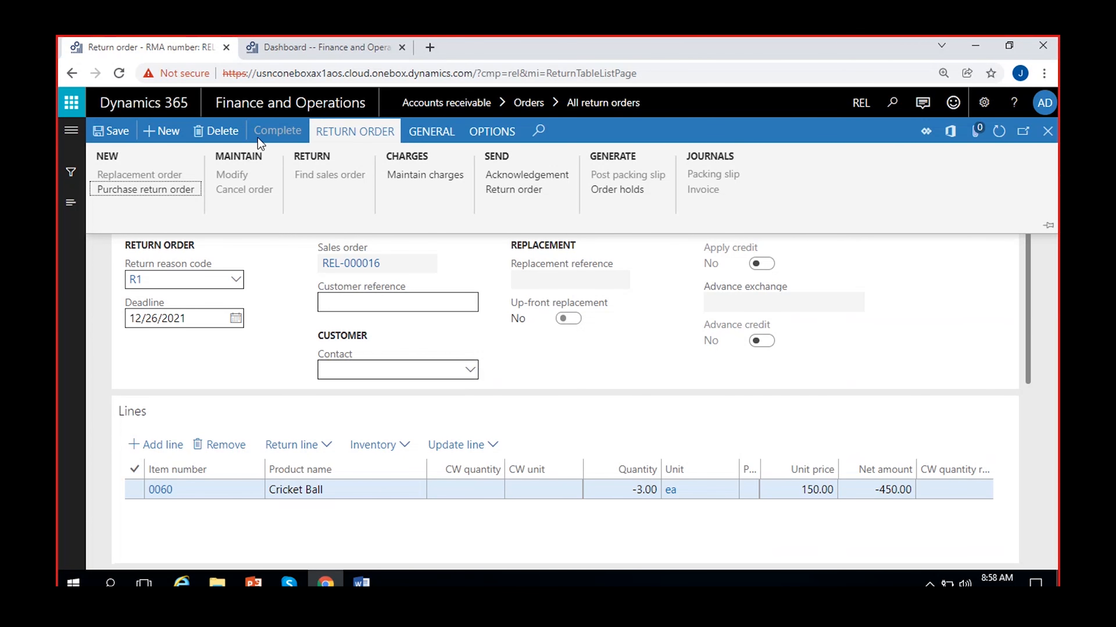
pyautogui.click(342, 132)
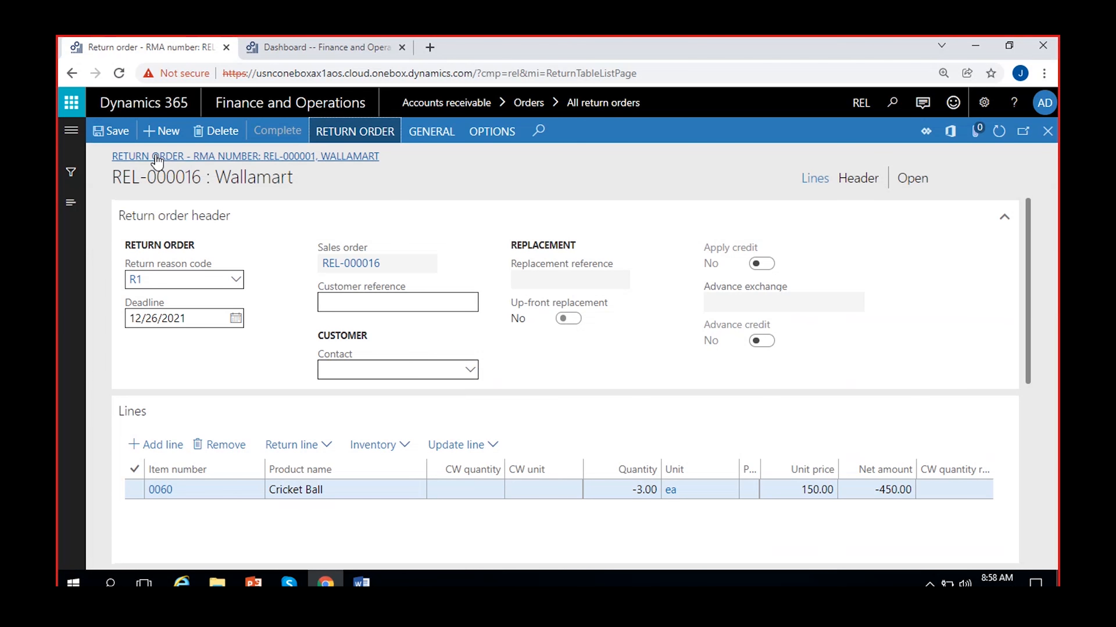
# Step: Set the Cricket Ball return line's estimated time of arrival to 12/30/2021
pyautogui.moveTo(1029, 243); pyautogui.dragTo(1044, 451)
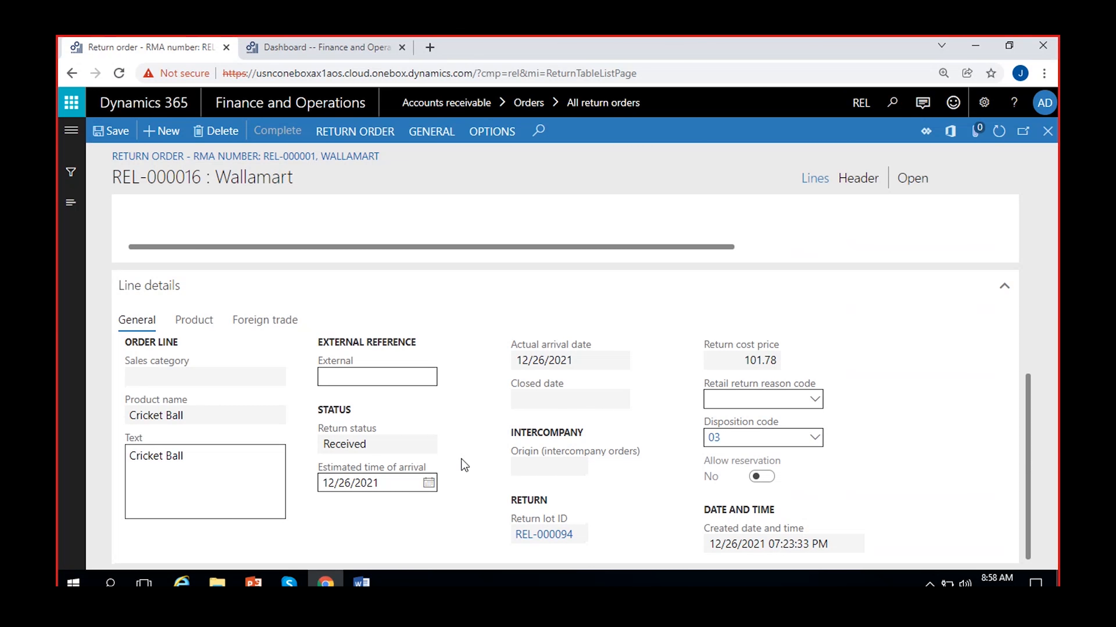
pyautogui.click(428, 482)
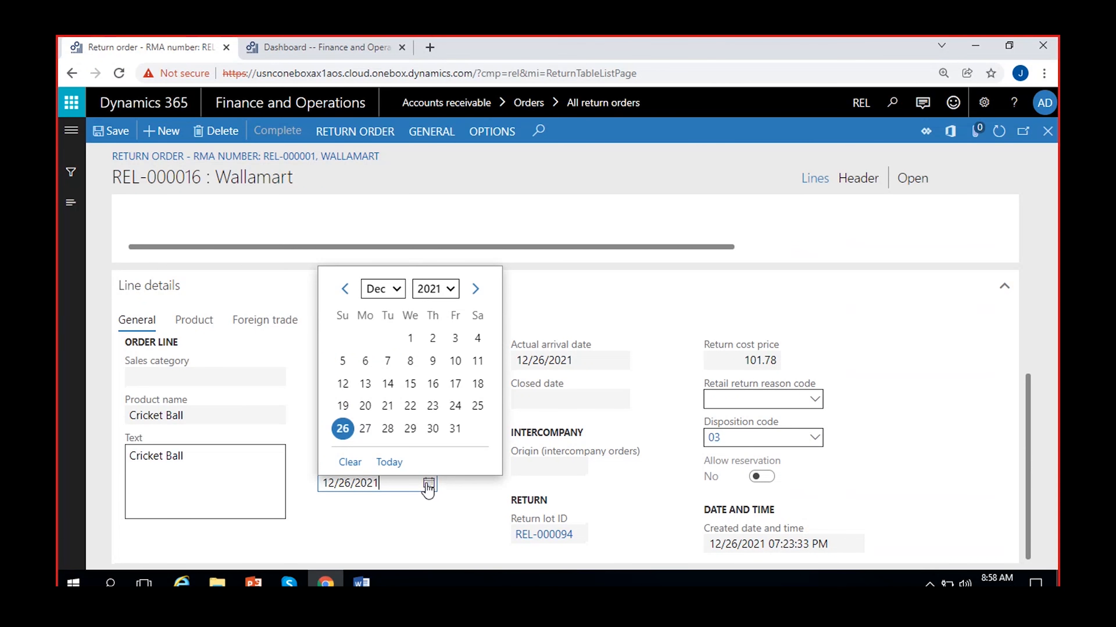
pyautogui.click(432, 428)
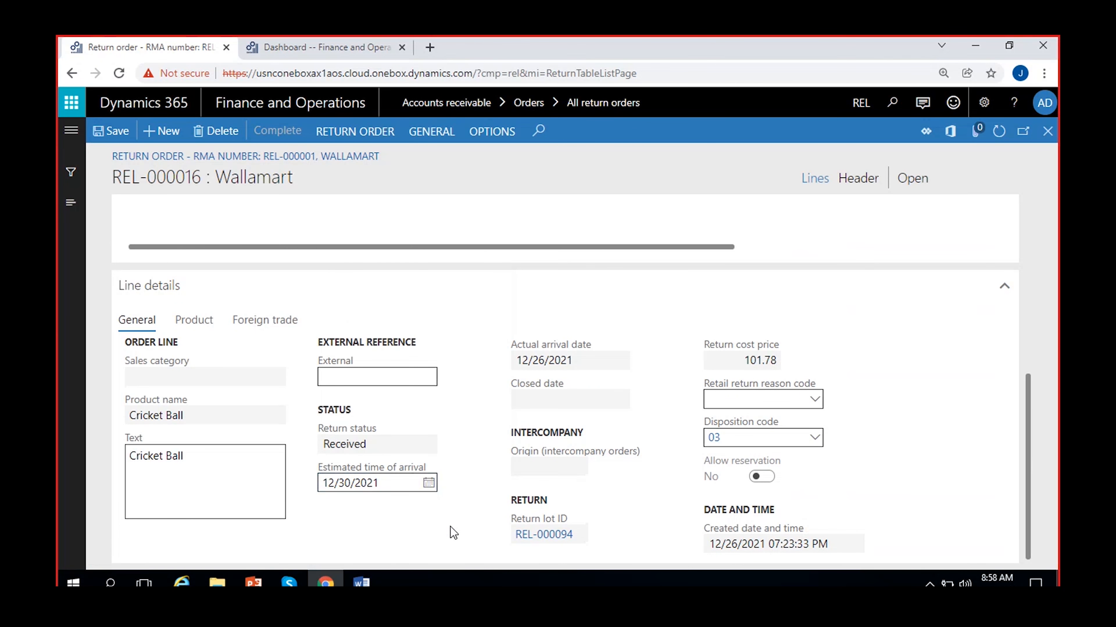
# Step: Set the Wallamart return order's deadline to 12/30/2021
pyautogui.scroll(5, 451, 527)
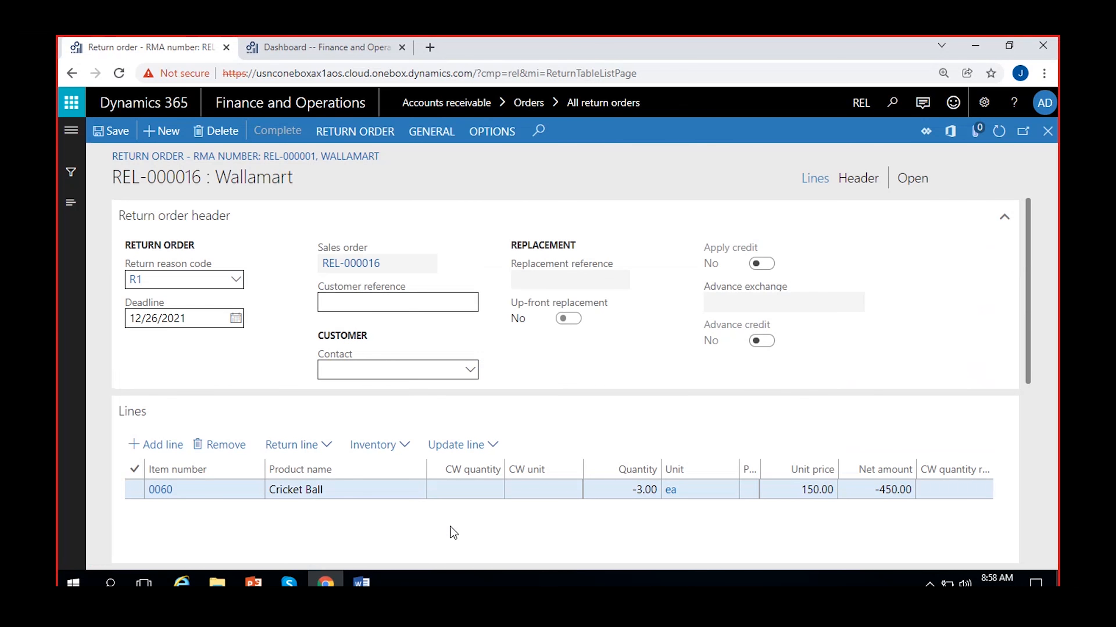
pyautogui.click(235, 318)
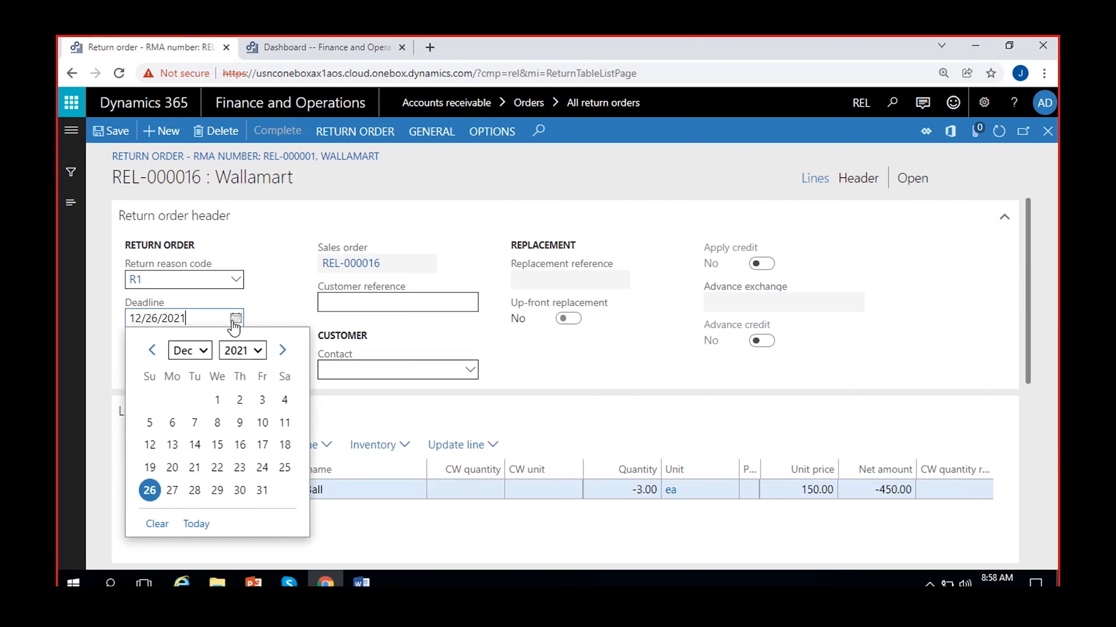
pyautogui.click(239, 490)
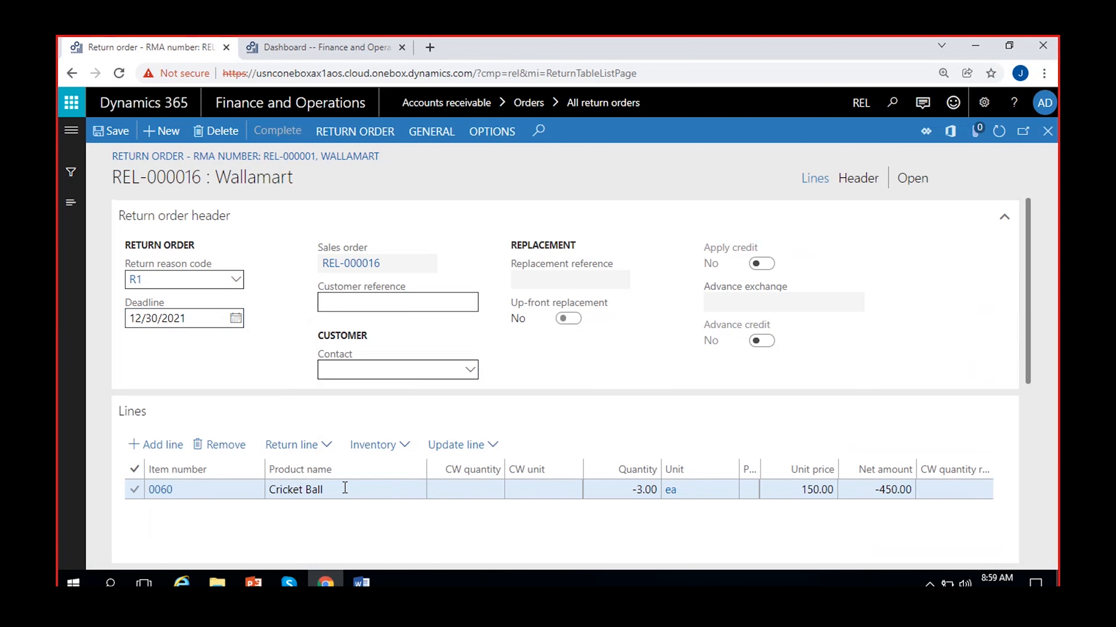
# Step: Examine the Cricket Ball line's return options, product details and update options, and the order's related information actions
pyautogui.click(334, 446)
pyautogui.click(335, 447)
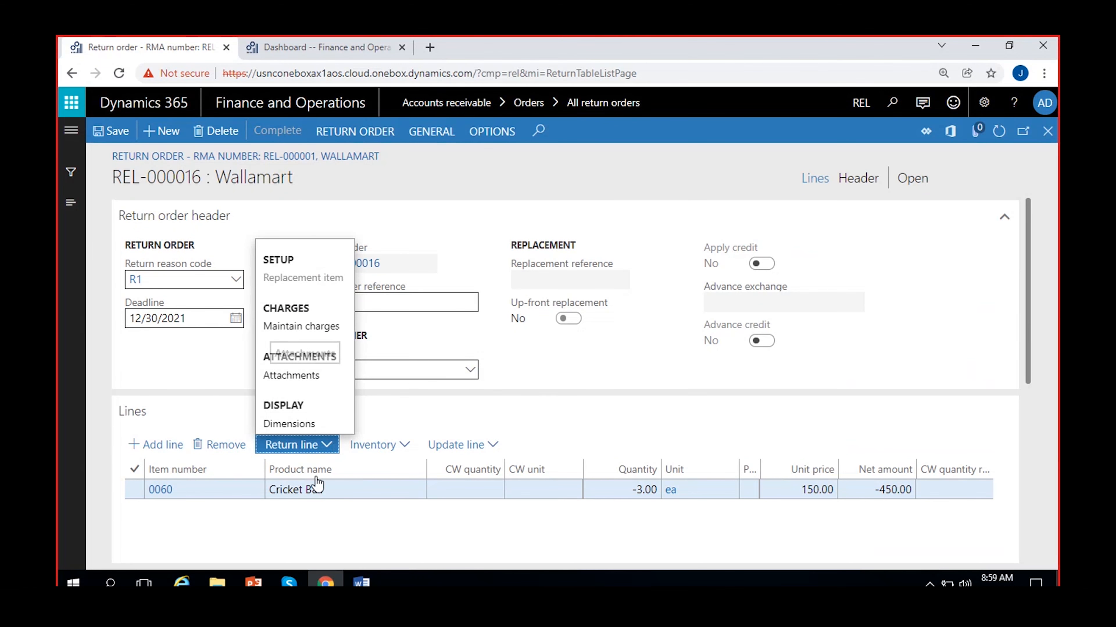
pyautogui.click(558, 530)
pyautogui.moveTo(1028, 303); pyautogui.dragTo(1040, 493)
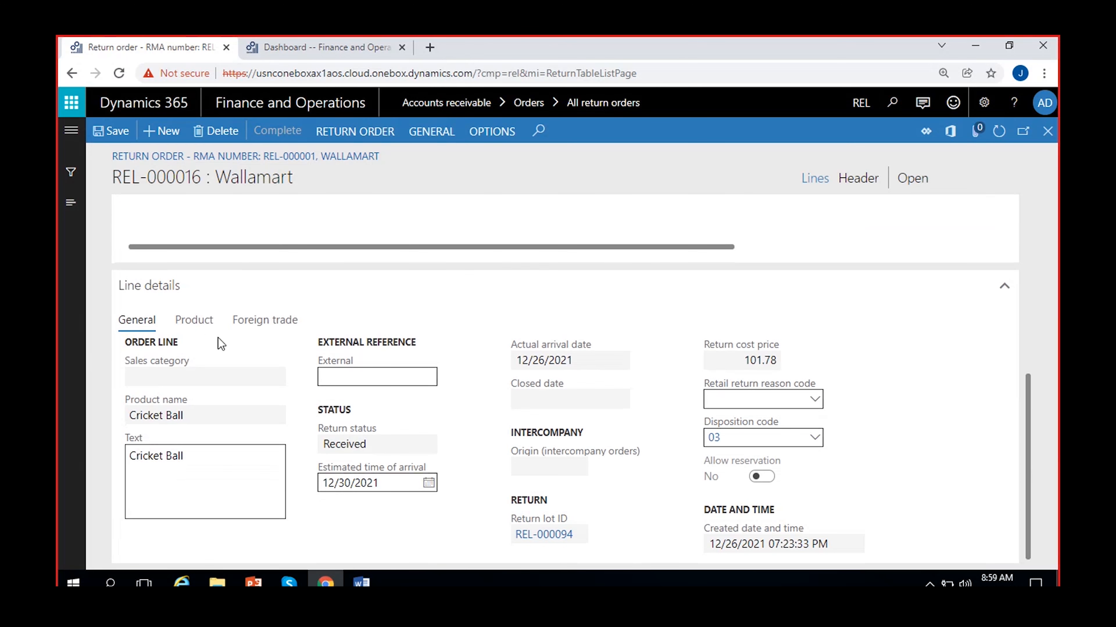
pyautogui.click(186, 328)
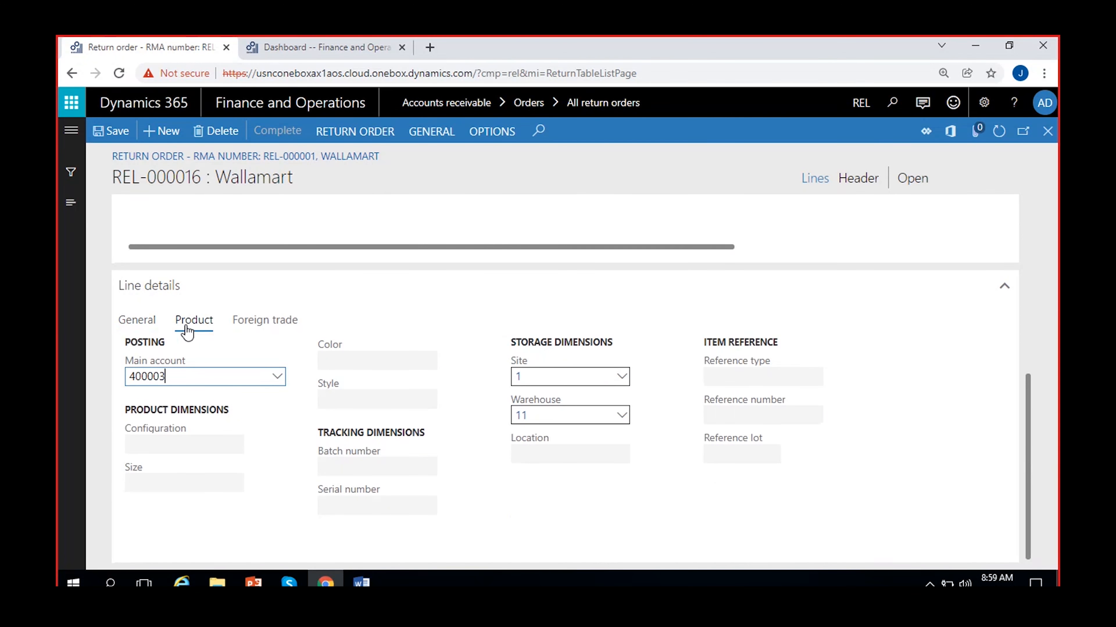
pyautogui.click(147, 324)
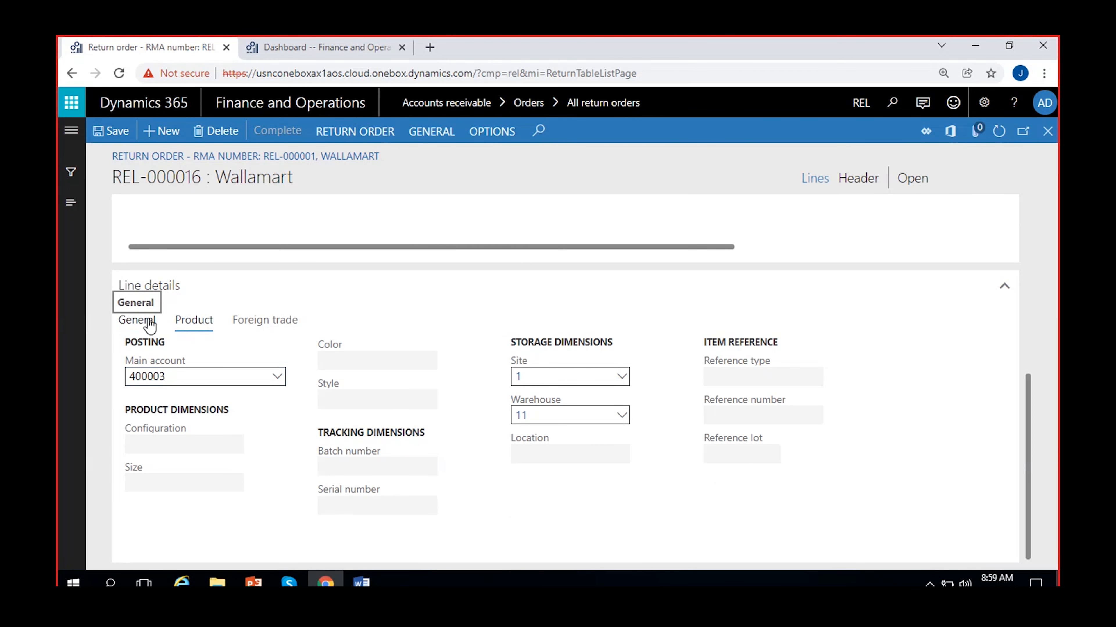
pyautogui.moveTo(1027, 465); pyautogui.dragTo(1027, 290)
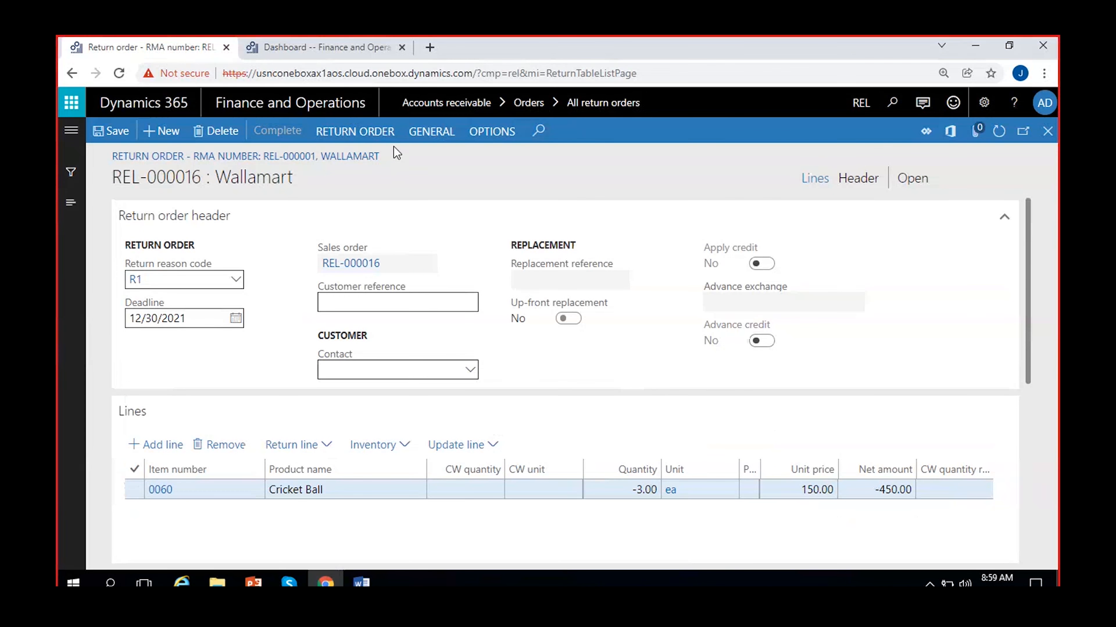
pyautogui.click(489, 444)
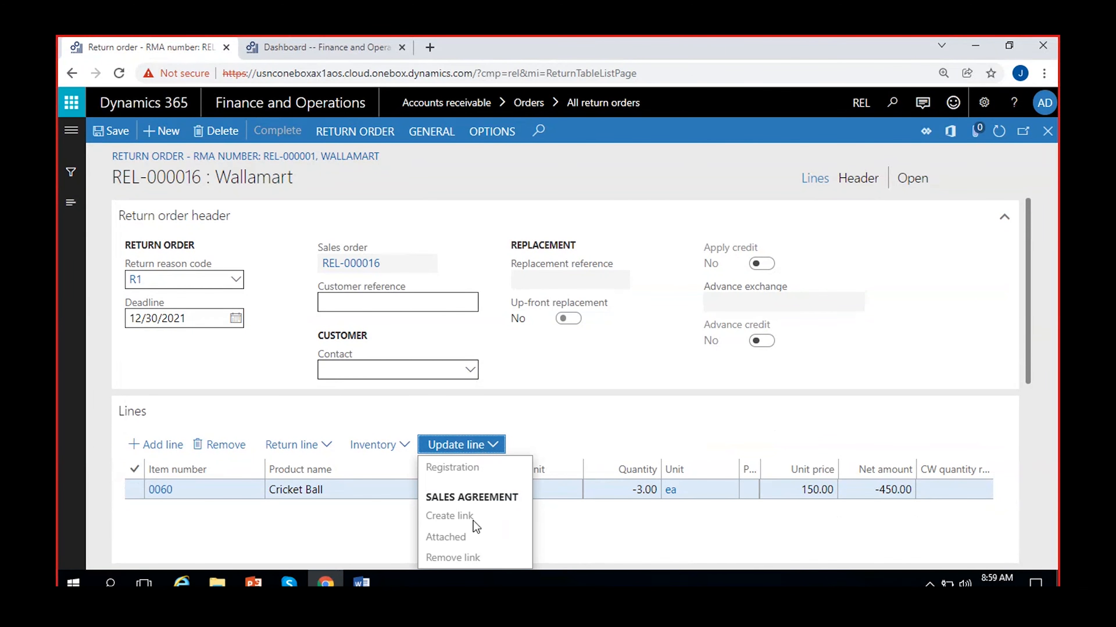
pyautogui.click(584, 537)
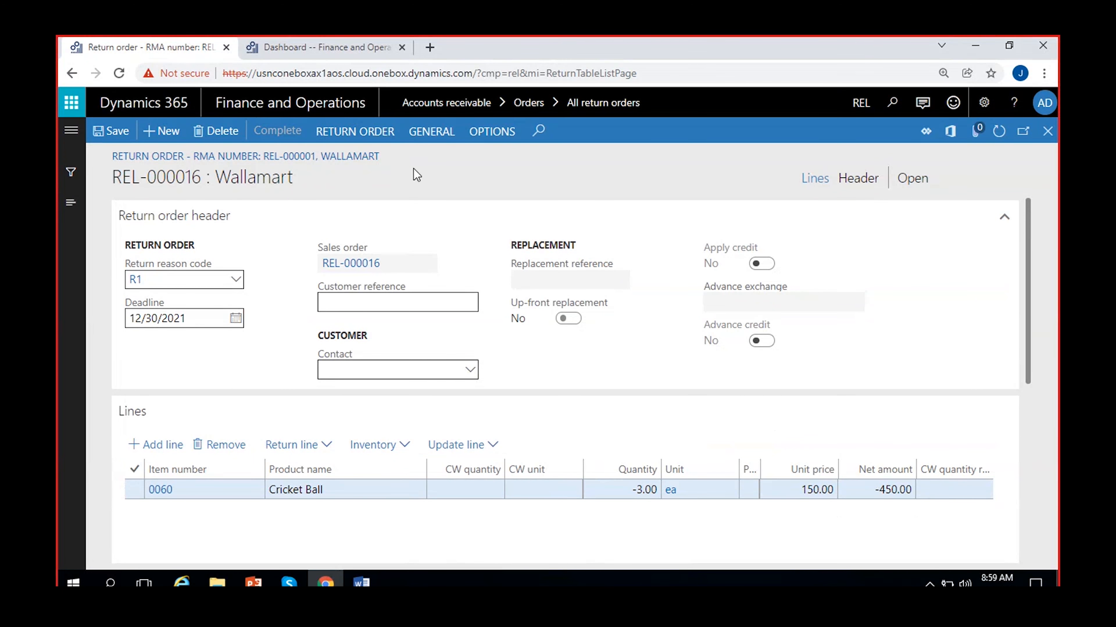
pyautogui.click(421, 136)
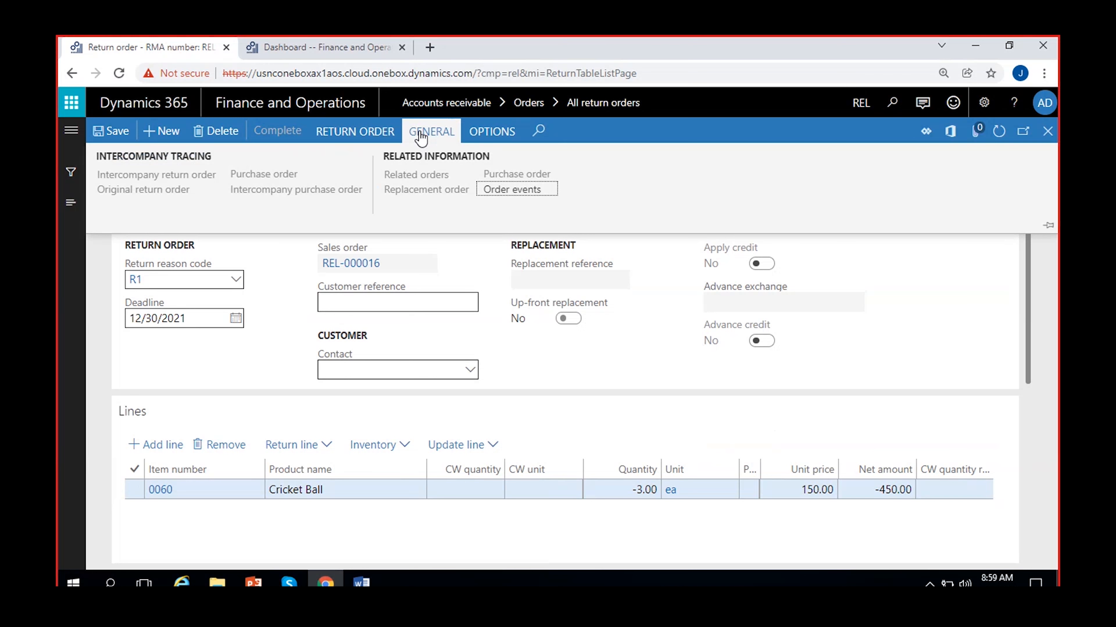
# Step: Generate the return order document with Screen as the destination and print notes off, view it, and close the report
pyautogui.click(363, 133)
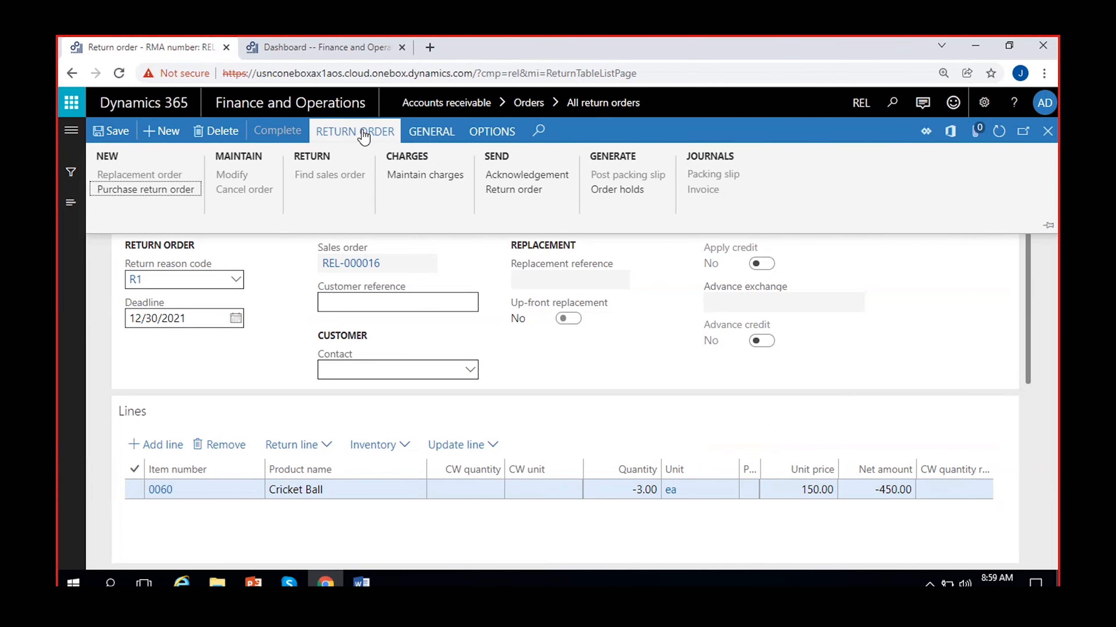
pyautogui.click(519, 191)
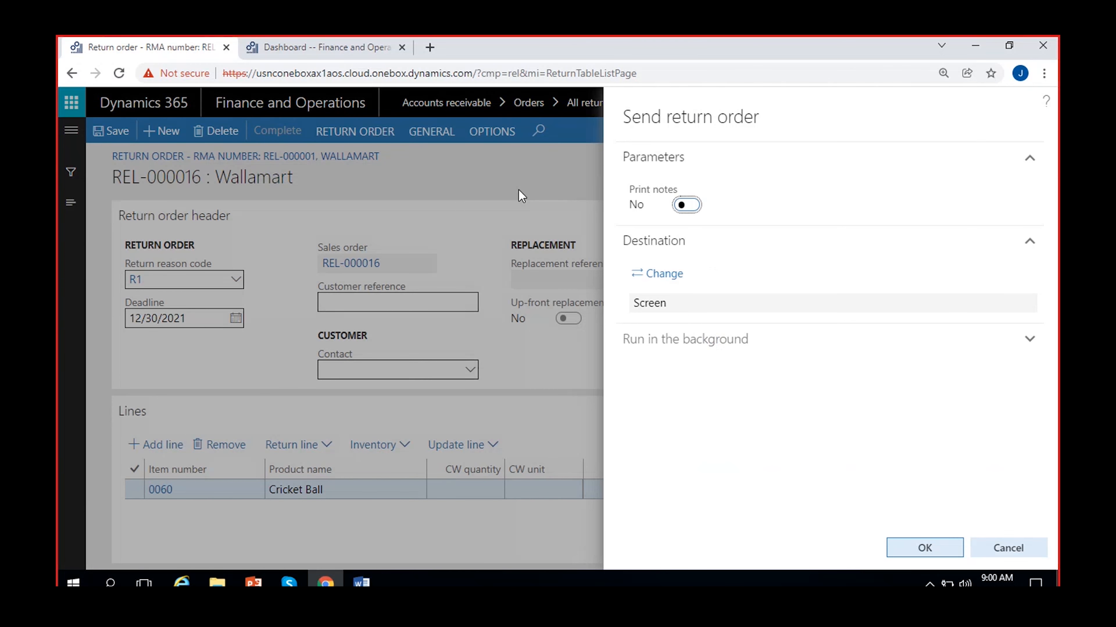
pyautogui.click(922, 549)
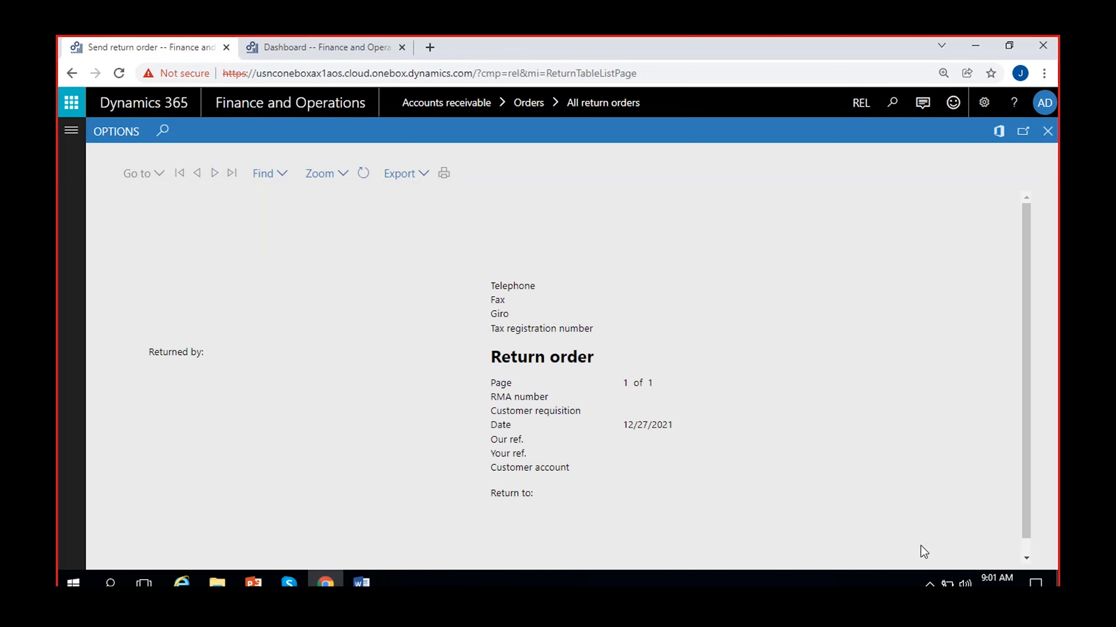
pyautogui.scroll(-1, 599, 360)
pyautogui.scroll(1, 599, 369)
pyautogui.click(1048, 131)
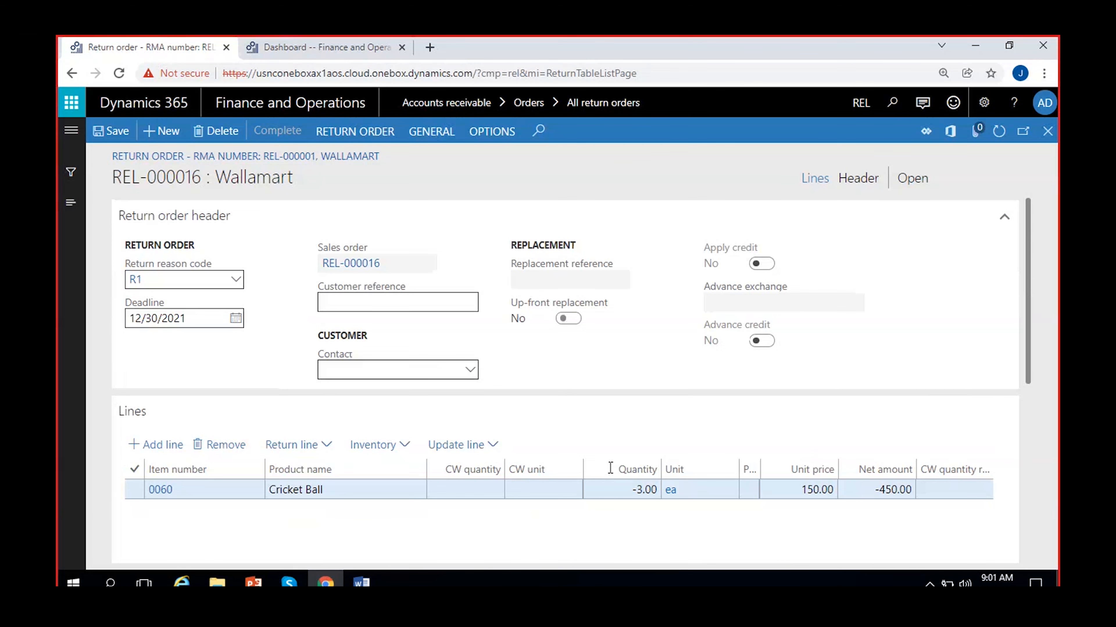
# Step: Review the return order's header, including its general, setup and delivery address details, and return to the lines view
pyautogui.click(400, 446)
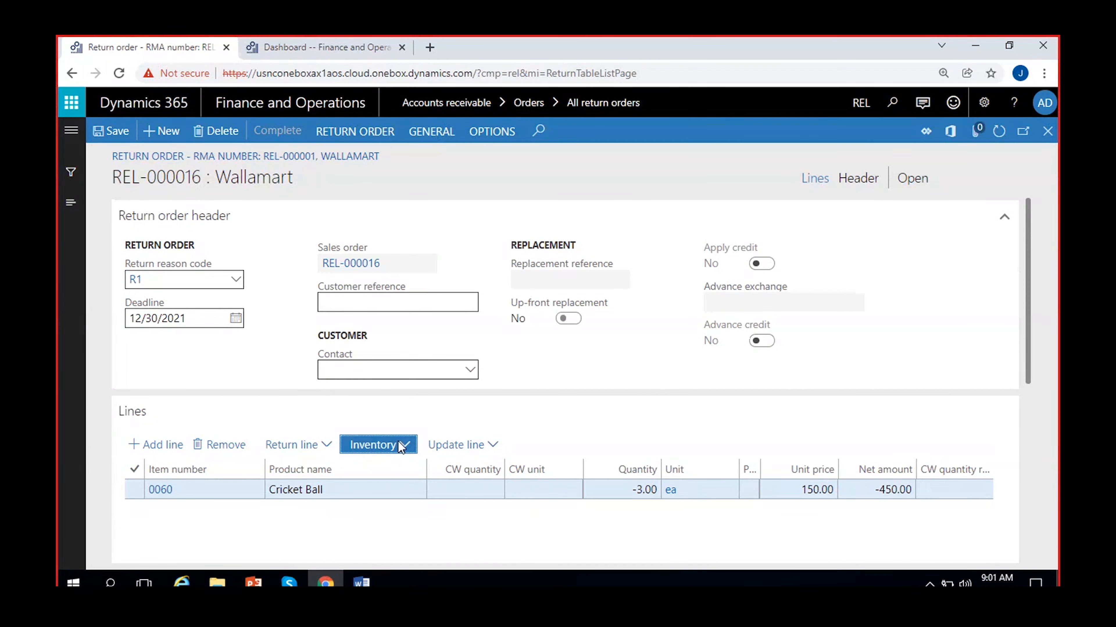
pyautogui.click(491, 444)
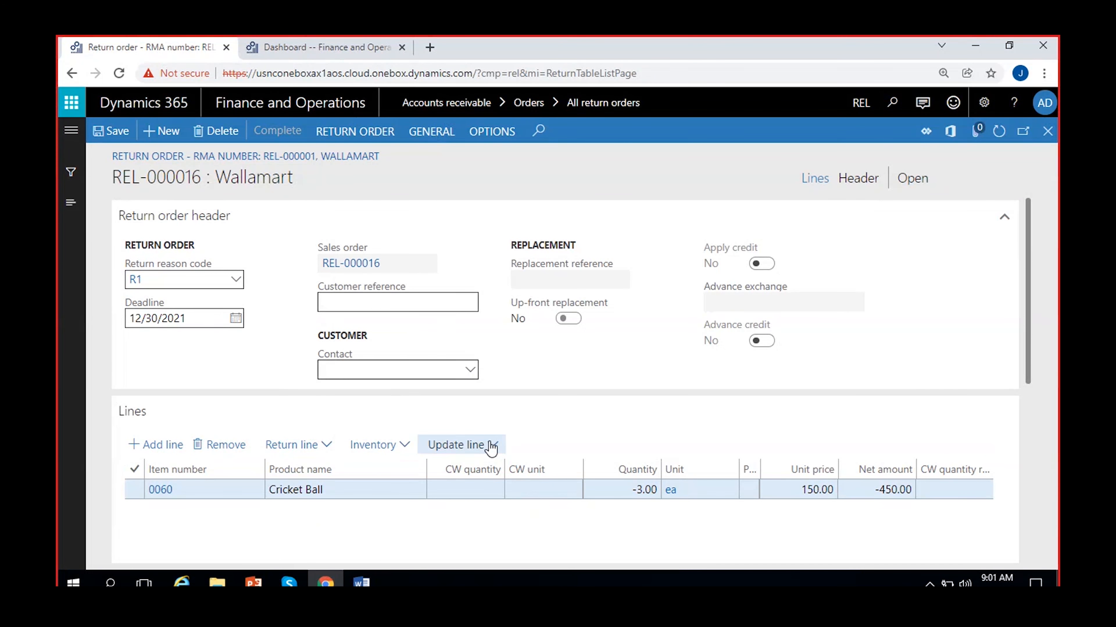
pyautogui.click(624, 526)
pyautogui.click(859, 178)
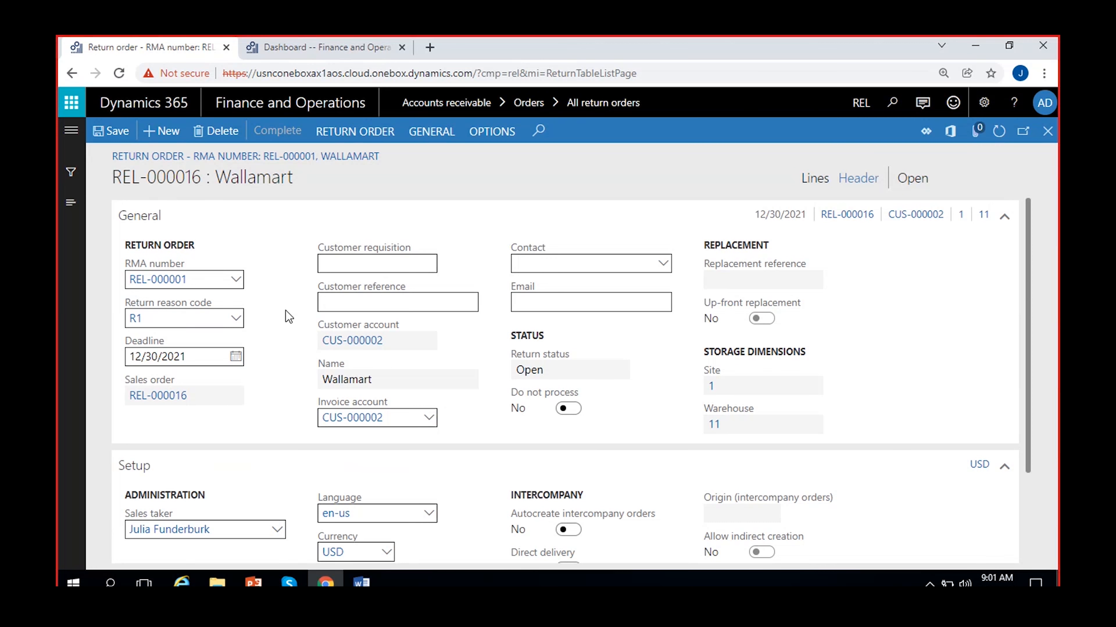
pyautogui.scroll(-3, 286, 310)
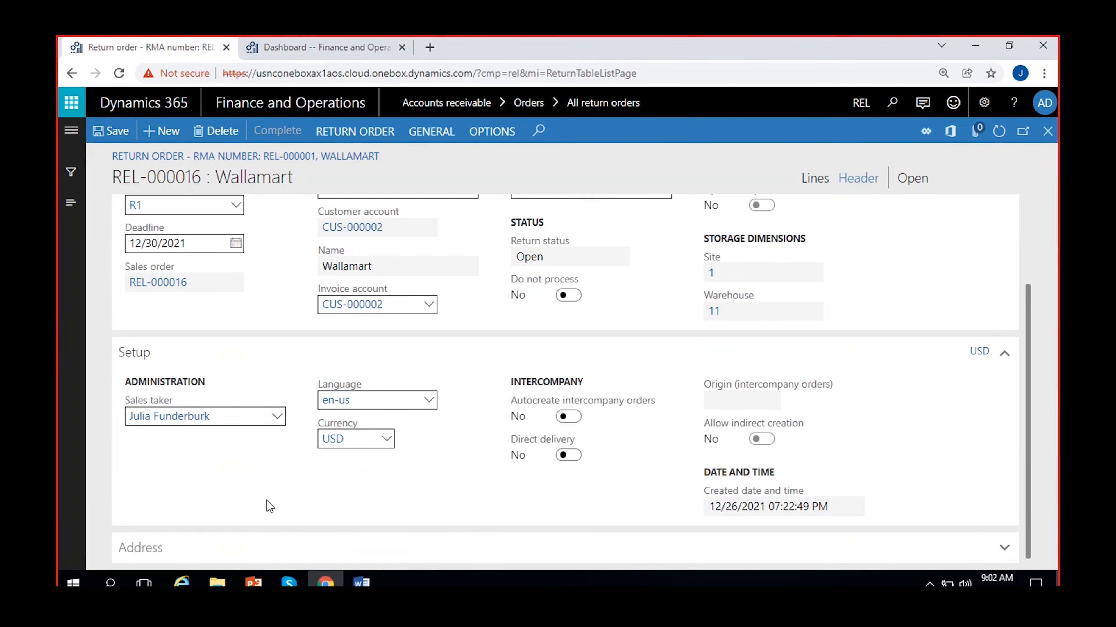
pyautogui.click(249, 545)
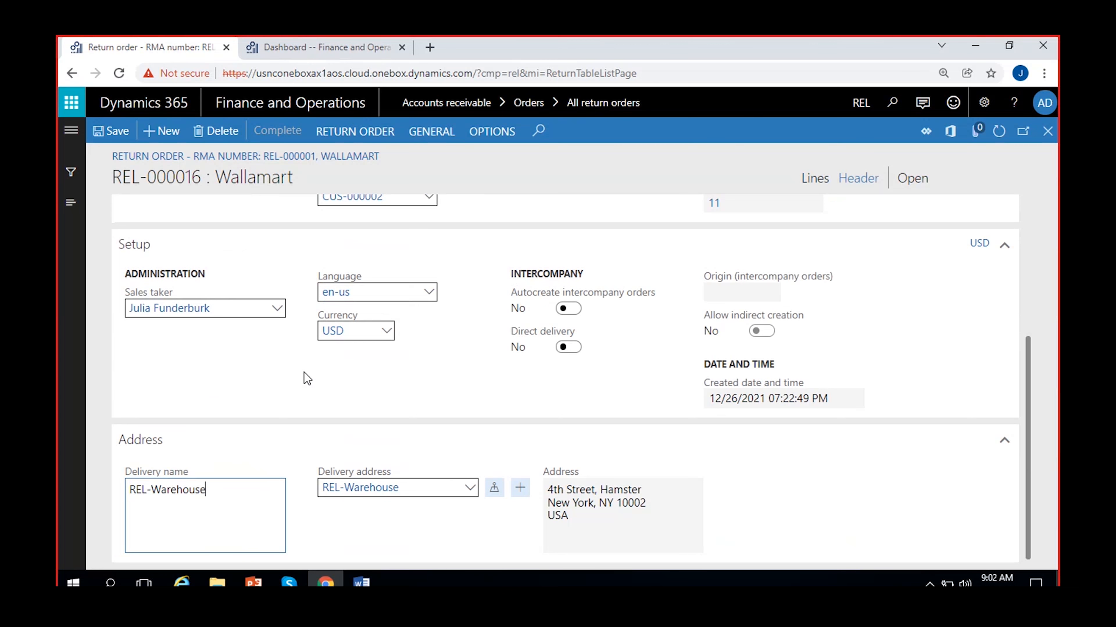
pyautogui.scroll(6, 303, 387)
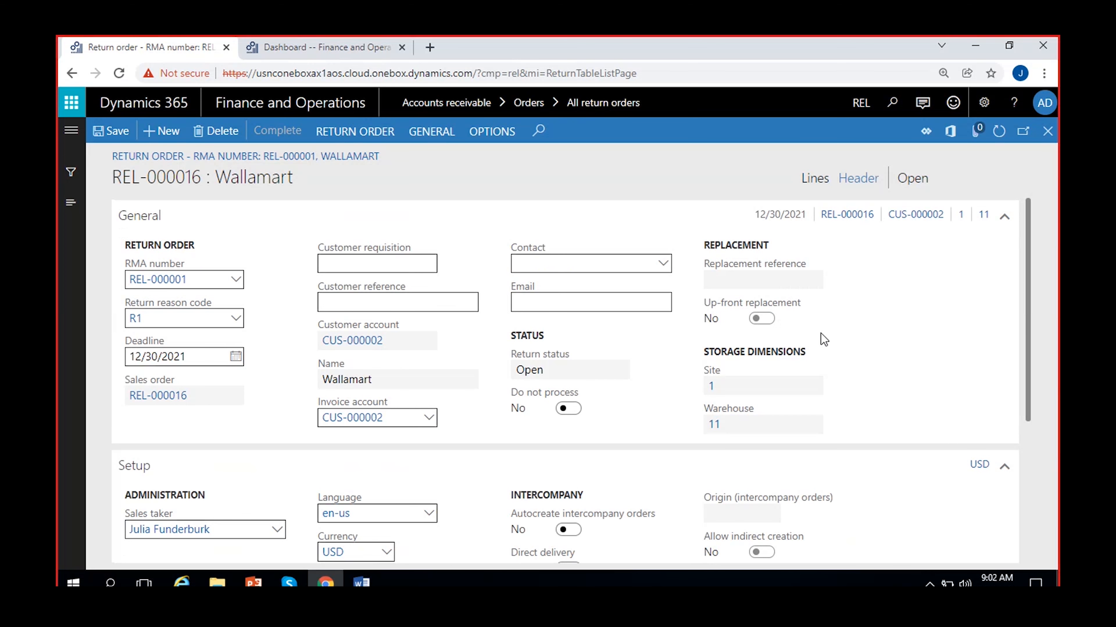
pyautogui.scroll(-2, 500, 402)
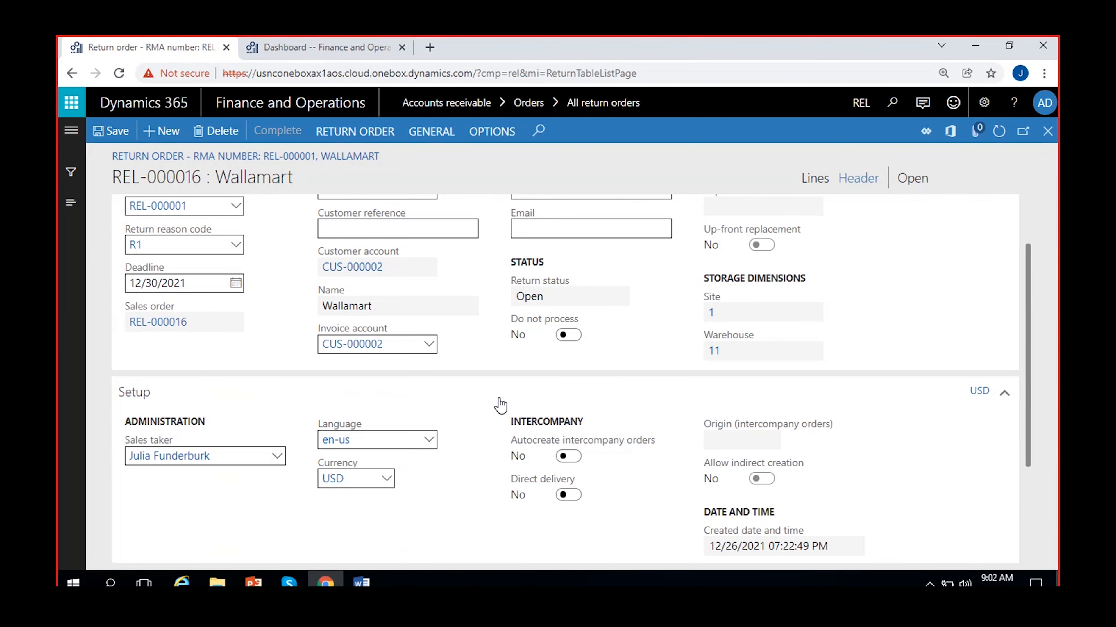
pyautogui.scroll(-4, 500, 404)
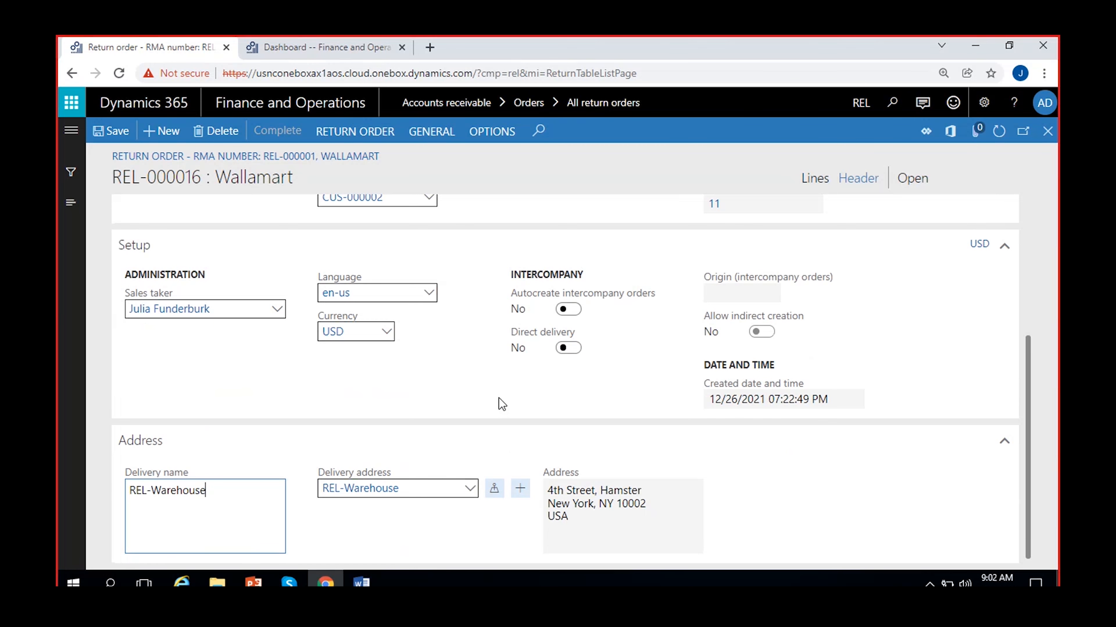
pyautogui.scroll(6, 498, 398)
pyautogui.moveTo(809, 173); pyautogui.dragTo(810, 165)
pyautogui.click(812, 178)
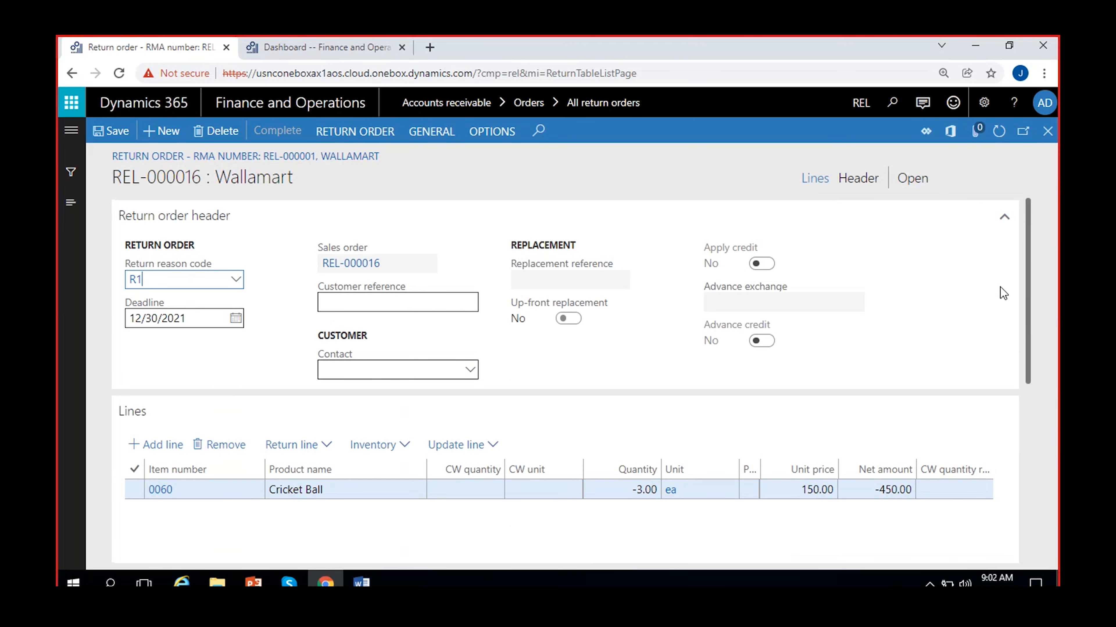
# Step: Check the return order's available actions and the Cricket Ball line's details, update options, returned quantity and return status
pyautogui.click(365, 131)
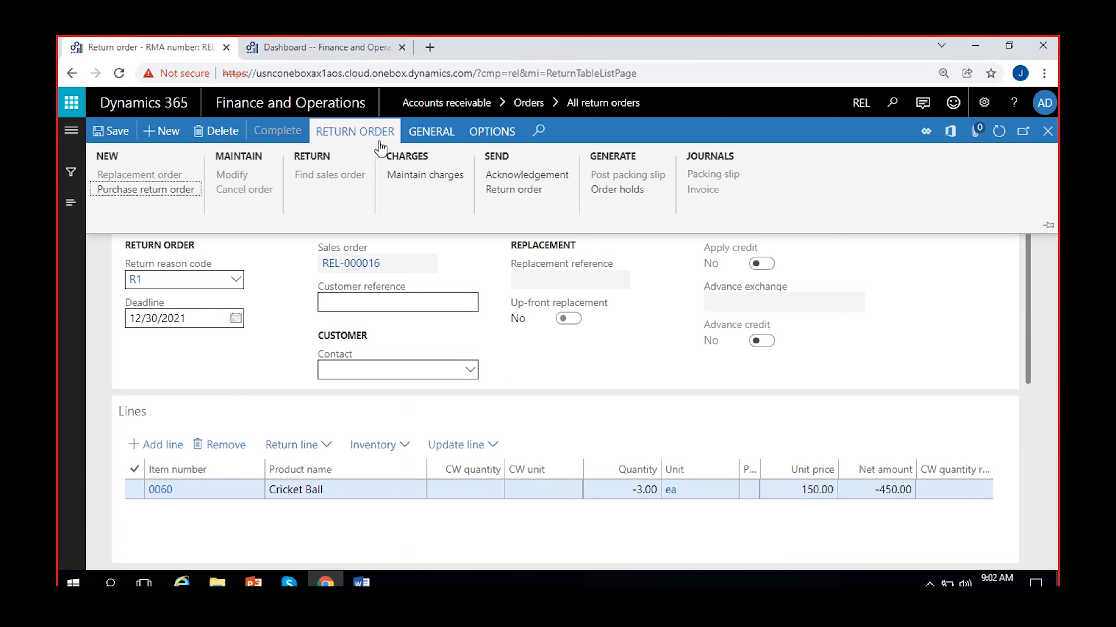
pyautogui.click(516, 344)
pyautogui.scroll(-5, 525, 363)
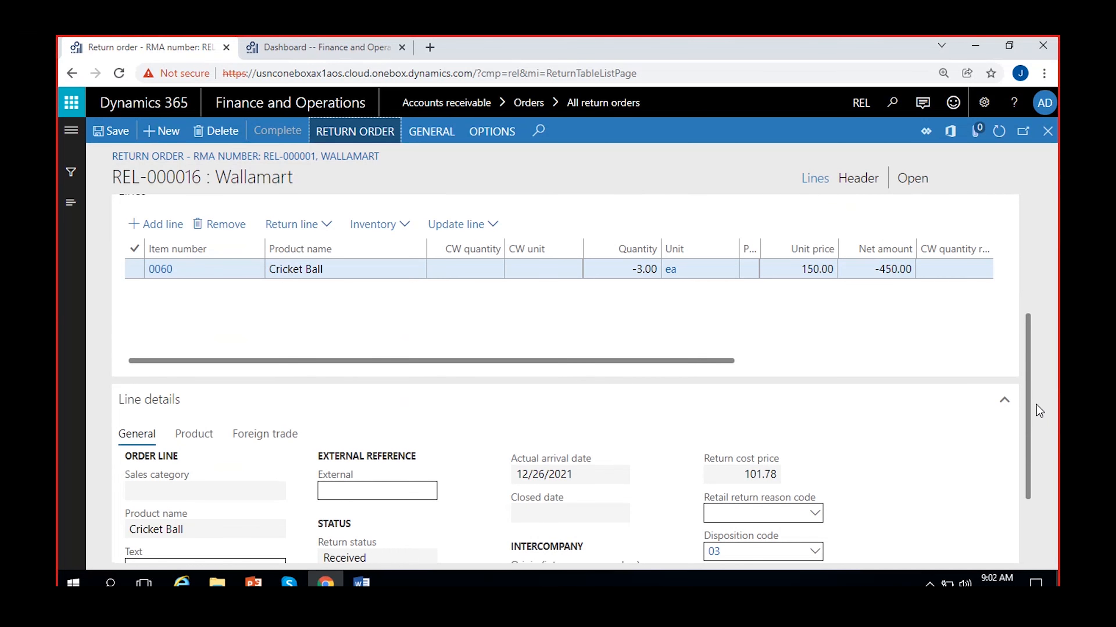
pyautogui.scroll(1, 1035, 386)
pyautogui.scroll(-4, 1033, 373)
pyautogui.scroll(4, 1052, 545)
pyautogui.scroll(3, 1046, 363)
pyautogui.click(488, 422)
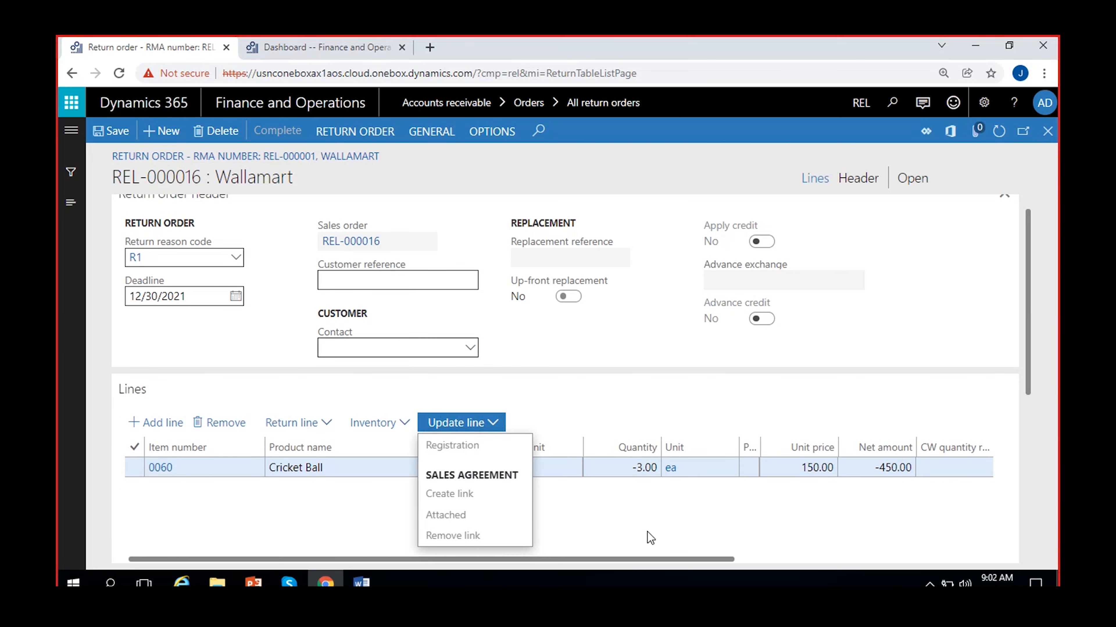
pyautogui.click(616, 519)
pyautogui.hscroll(5, 616, 520)
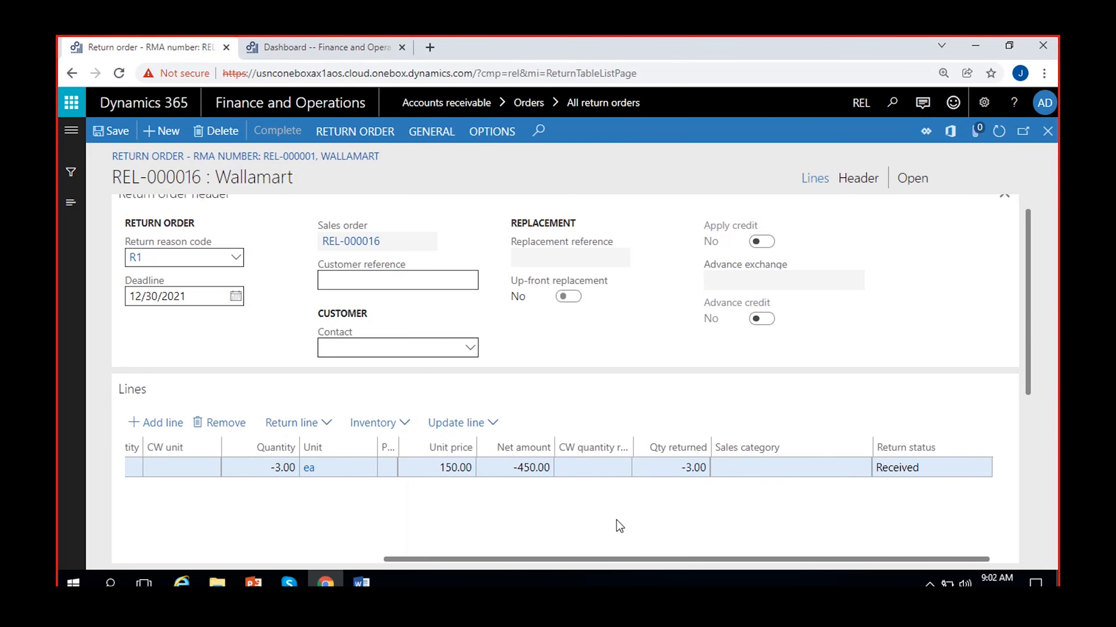
pyautogui.moveTo(1027, 354)
pyautogui.mouseDown()
pyautogui.moveTo(1035, 521)
pyautogui.moveTo(1046, 471)
pyautogui.moveTo(1038, 358)
pyautogui.mouseUp()
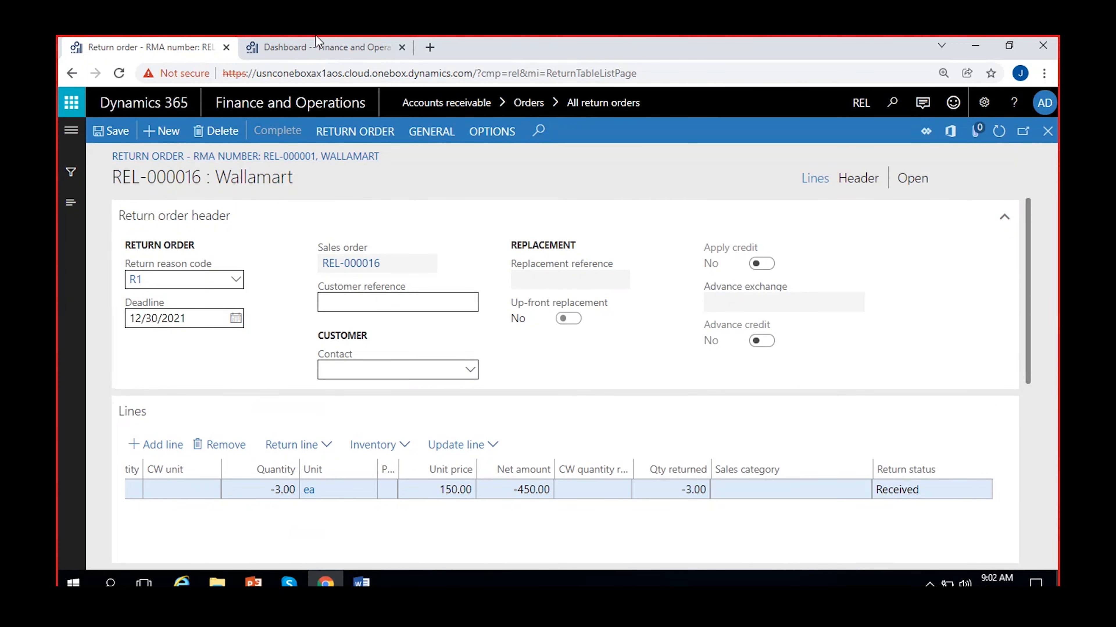
# Step: Open the list of all sales orders in the second browser tab and select the Wallamart returned order
pyautogui.click(325, 47)
pyautogui.click(66, 143)
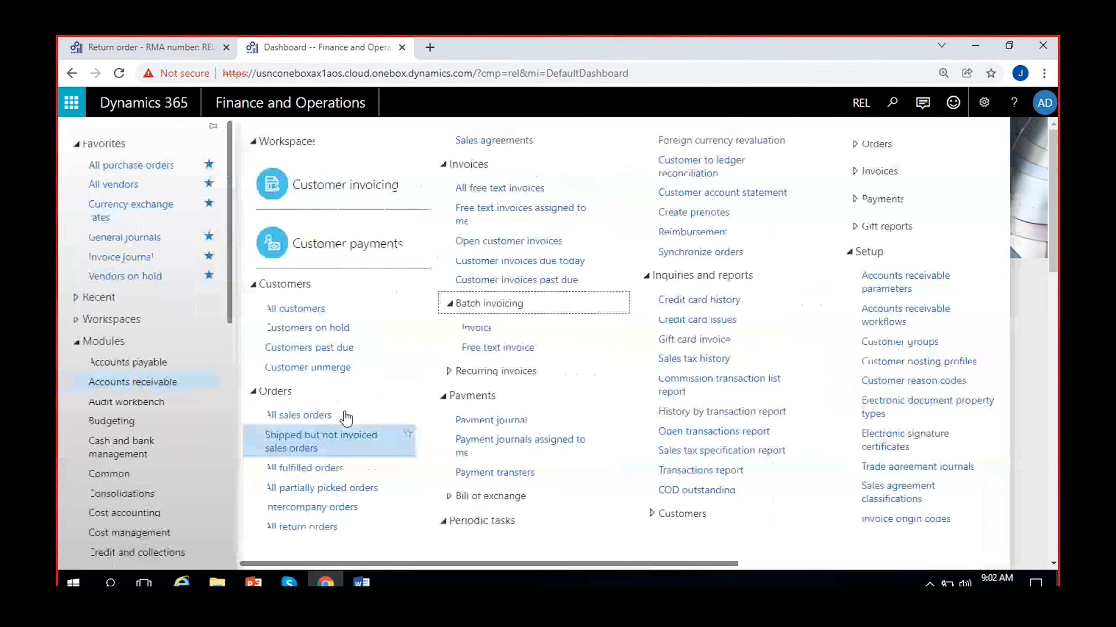
pyautogui.click(304, 533)
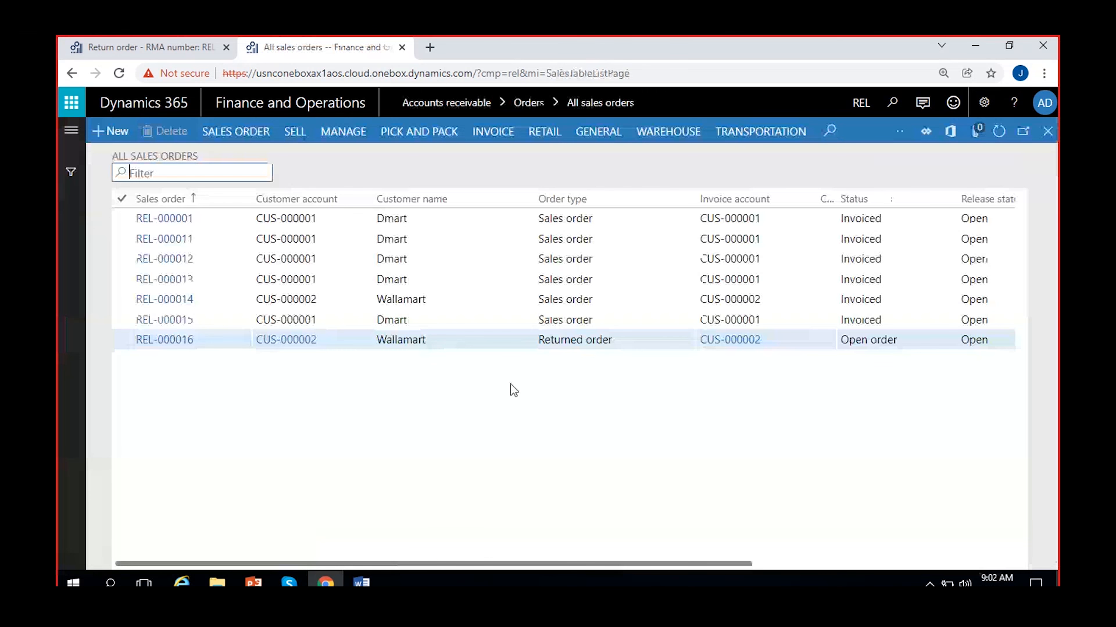
pyautogui.click(575, 341)
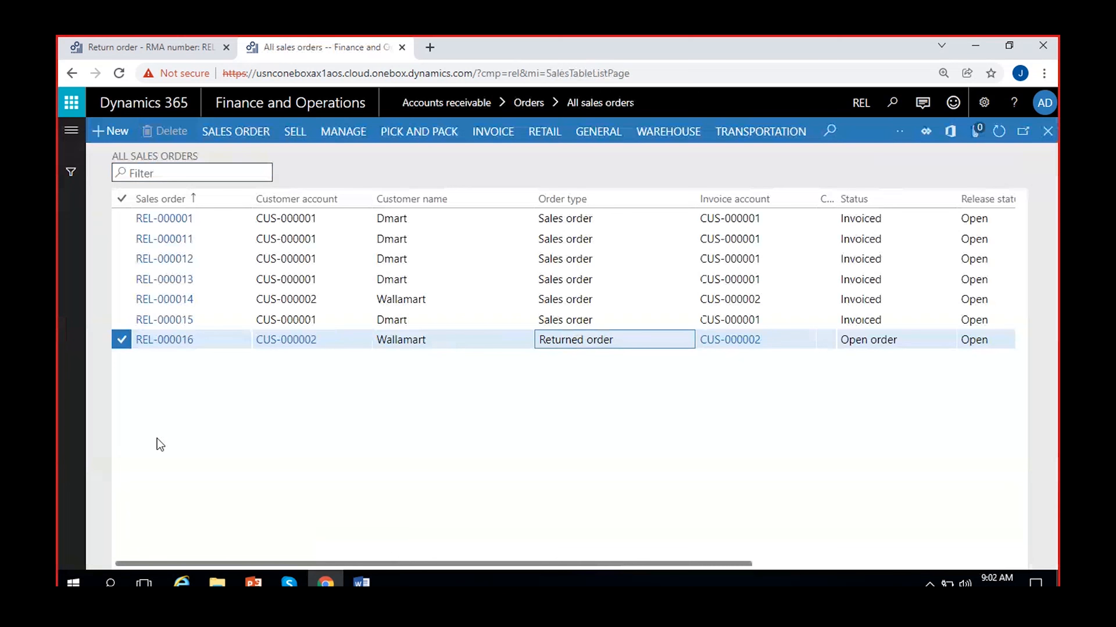
# Step: Recheck which actions are available on the Wallamart return order and go back to the sales orders list
pyautogui.click(158, 53)
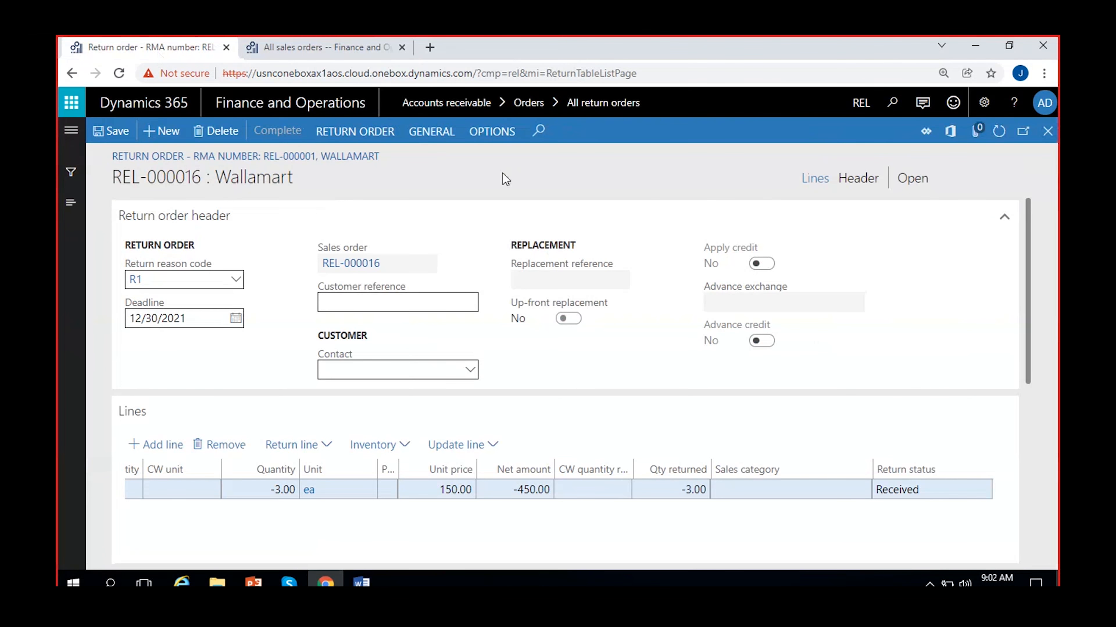
pyautogui.click(355, 131)
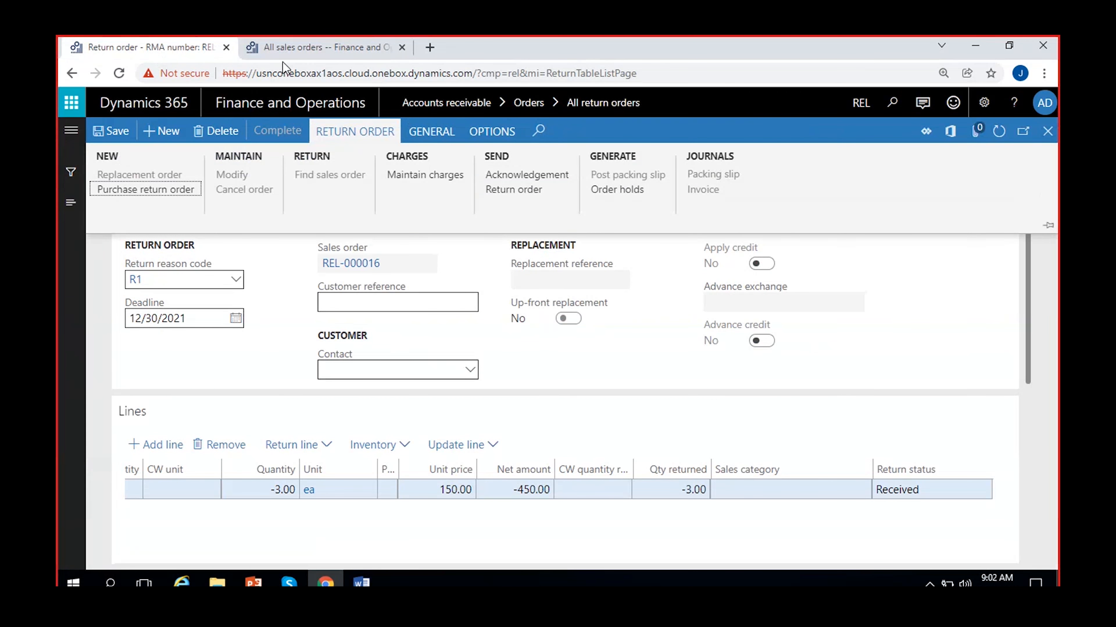
pyautogui.click(299, 47)
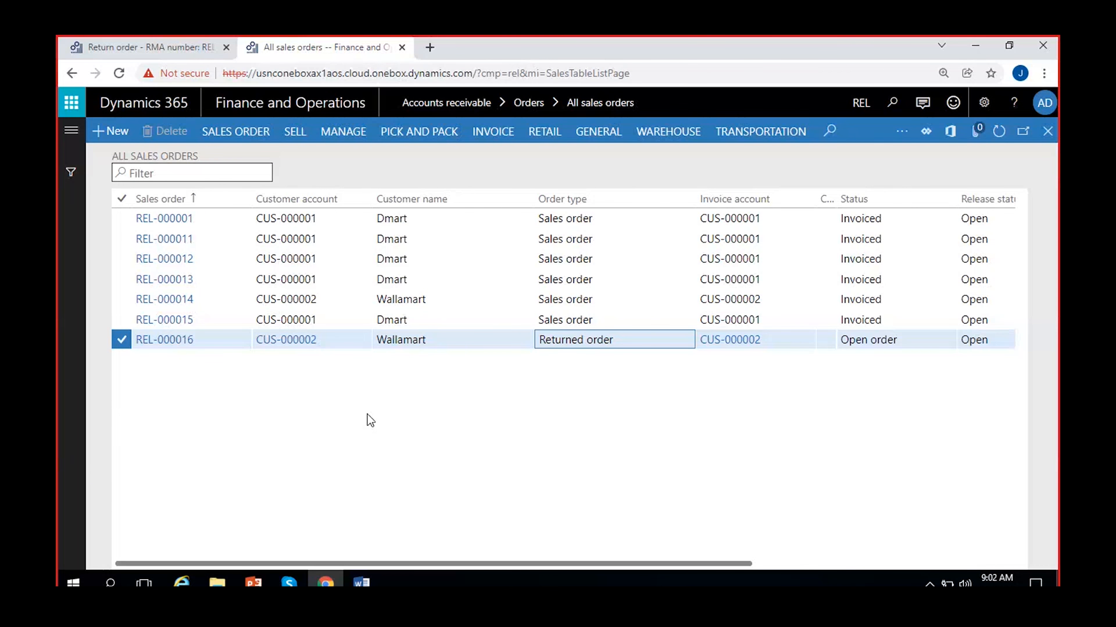
pyautogui.click(561, 407)
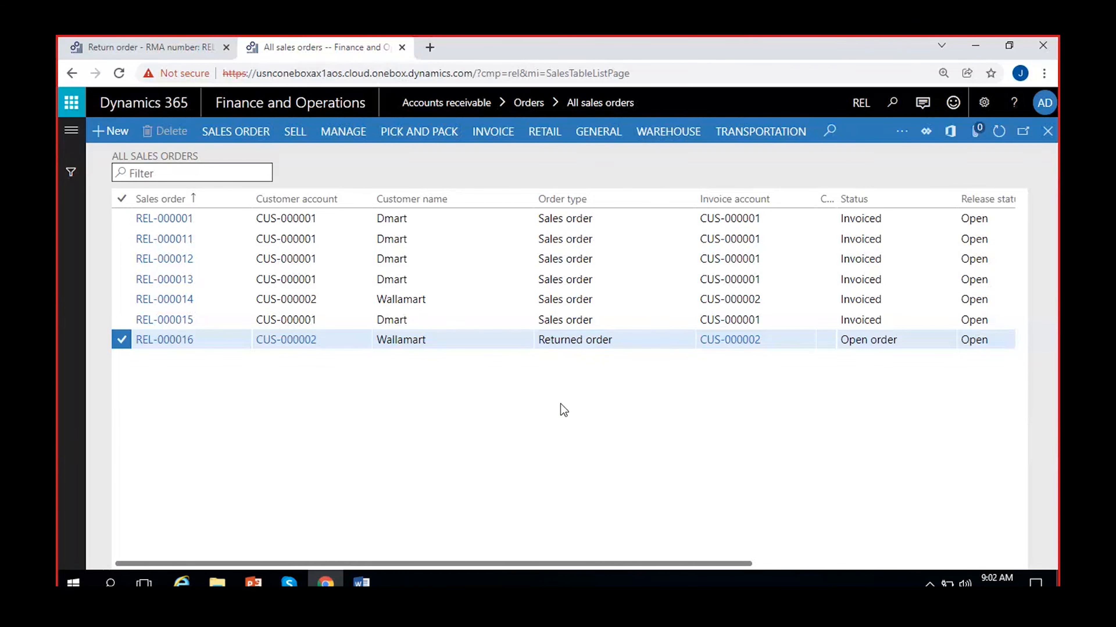
pyautogui.press('Right')
pyautogui.press('Right')
pyautogui.press('Left')
pyautogui.press('Left')
pyautogui.click(616, 342)
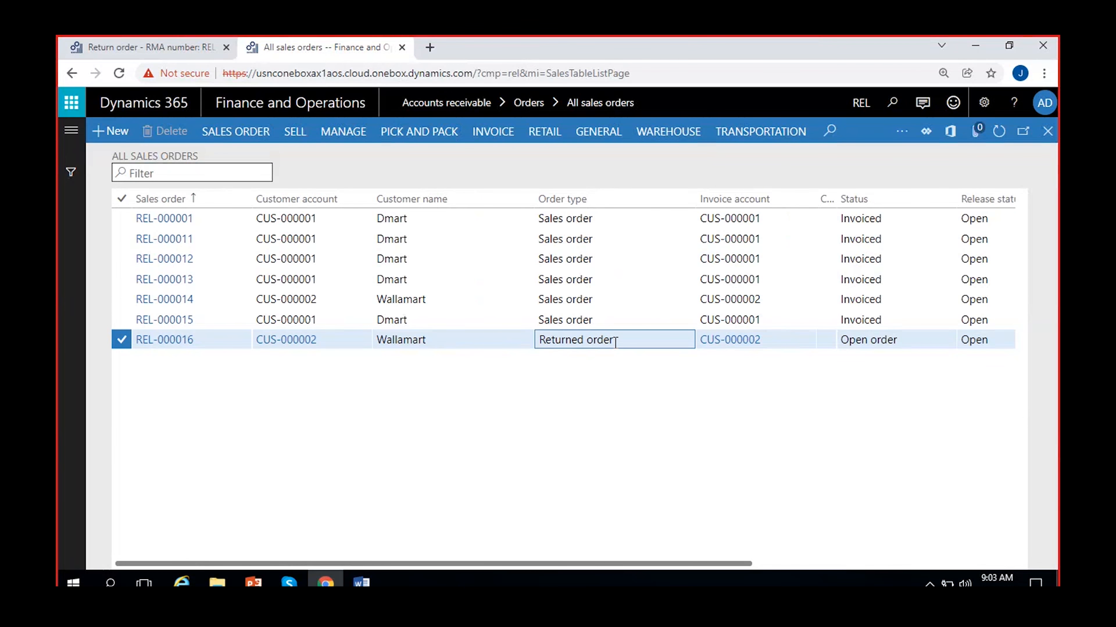
# Step: Open the Wallamart returned order, review its Cricket Ball line's quantity, unit price and net amount, and return to the sales orders list
pyautogui.click(213, 346)
pyautogui.click(172, 340)
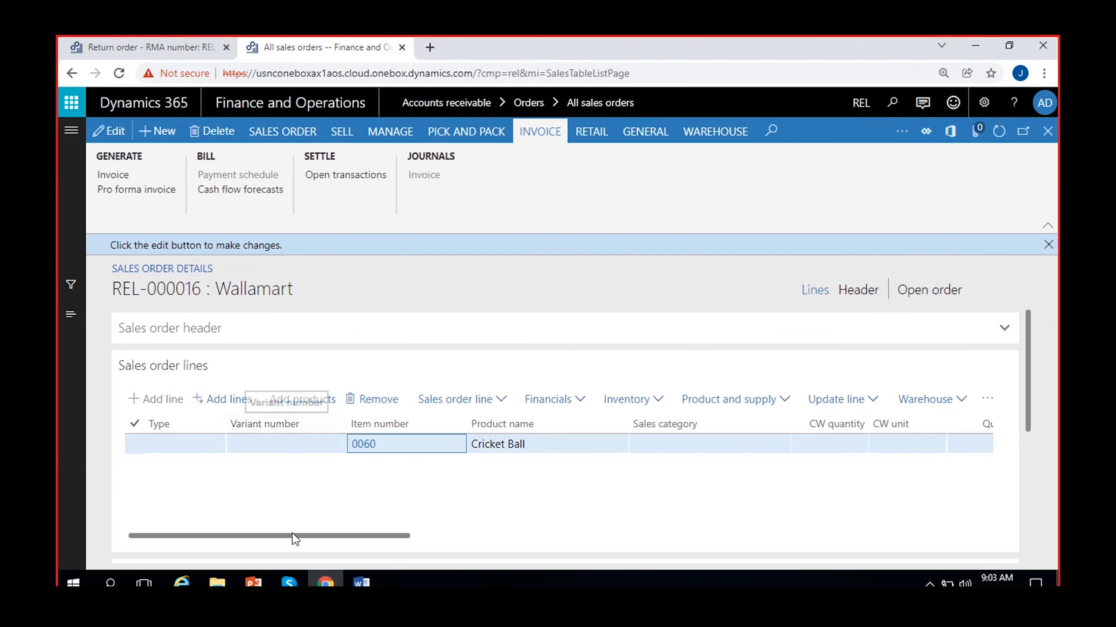
pyautogui.moveTo(292, 535); pyautogui.dragTo(494, 497)
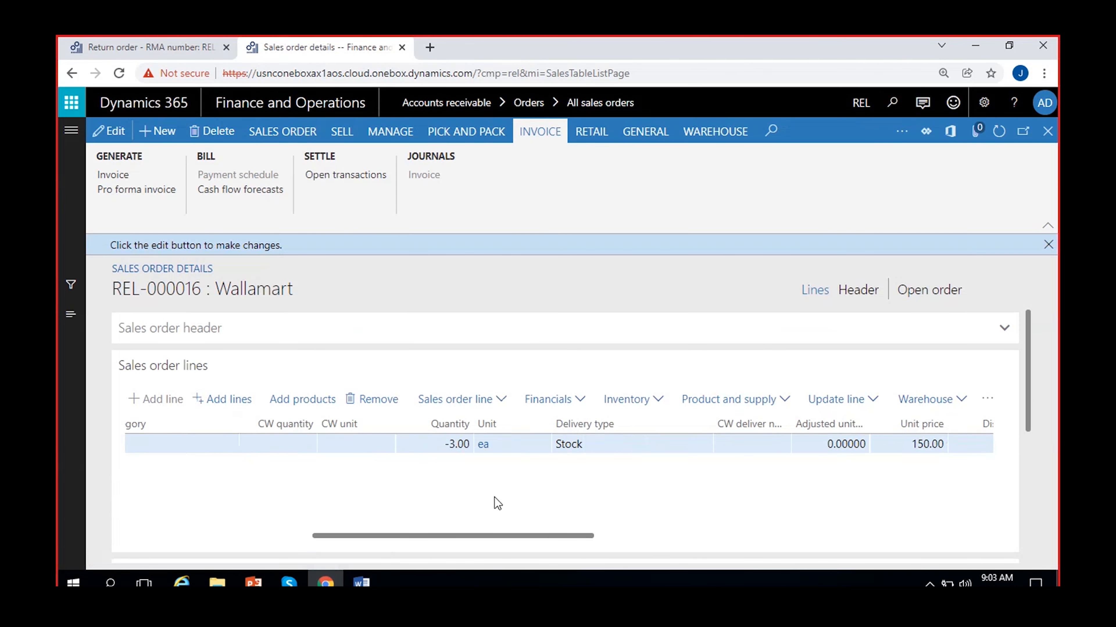
pyautogui.hscroll(5, 624, 481)
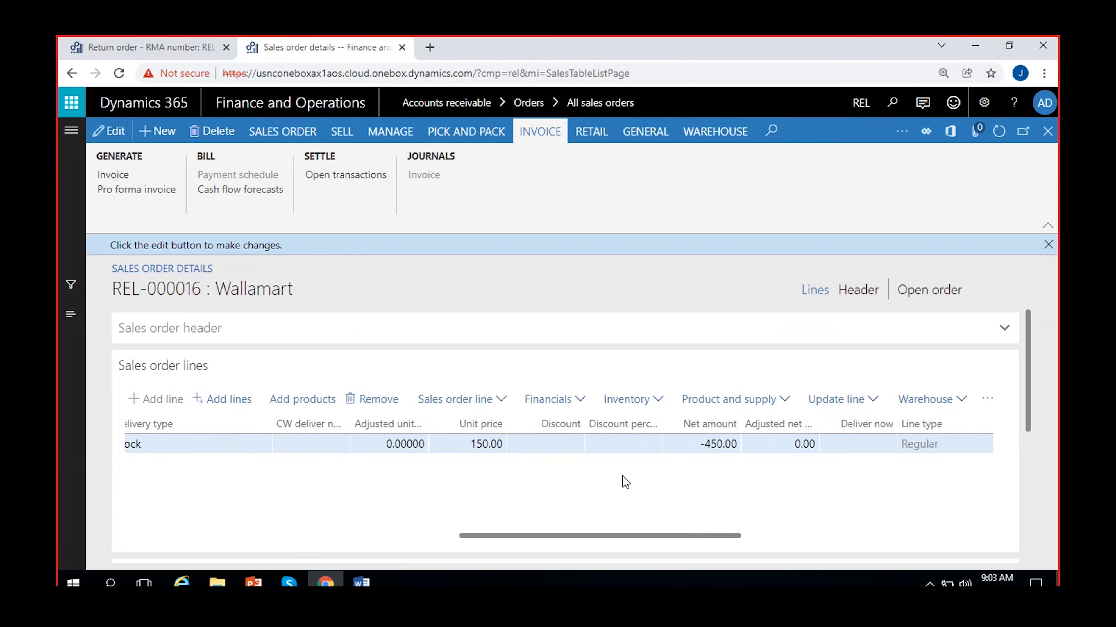
pyautogui.click(1048, 244)
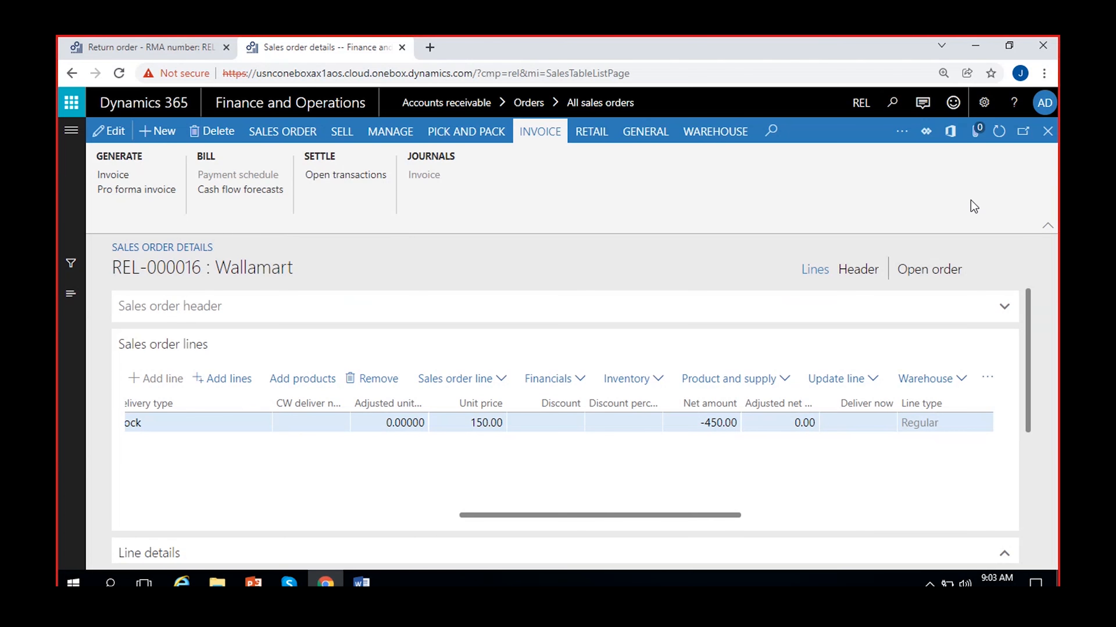
pyautogui.click(1047, 131)
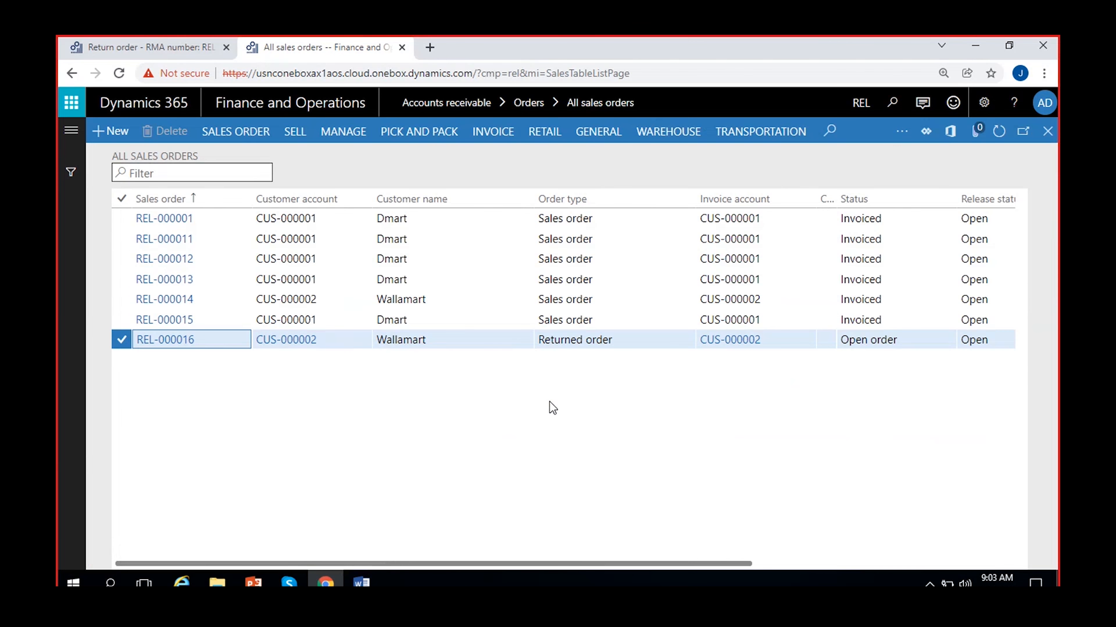
# Step: Check the picking, packing and selling actions available for the Wallamart returned order against those on its return order page
pyautogui.click(487, 340)
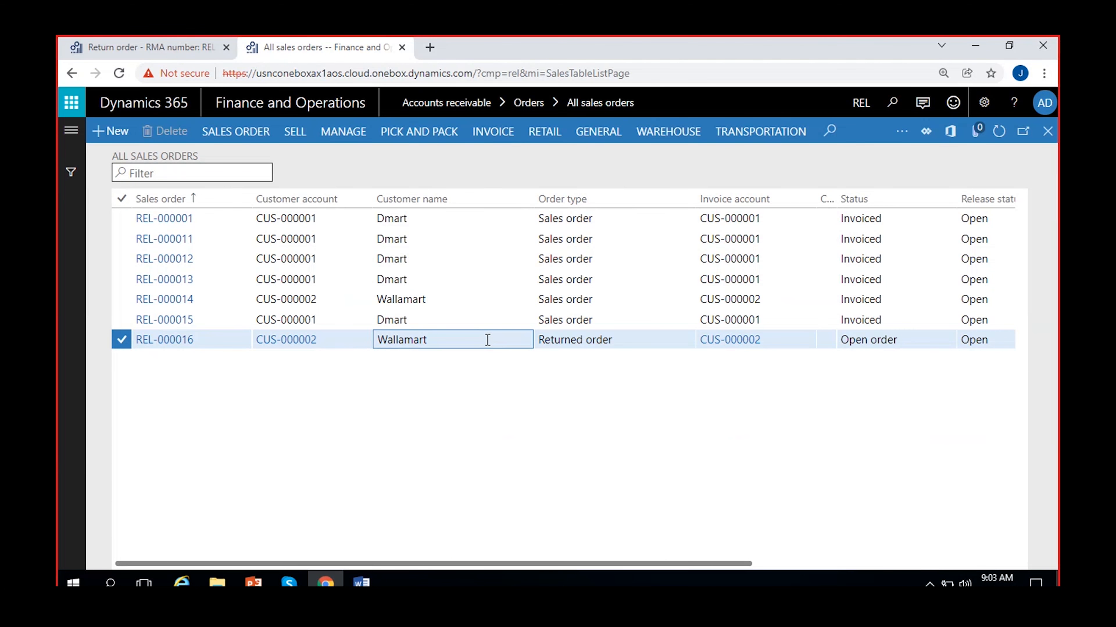
pyautogui.click(436, 131)
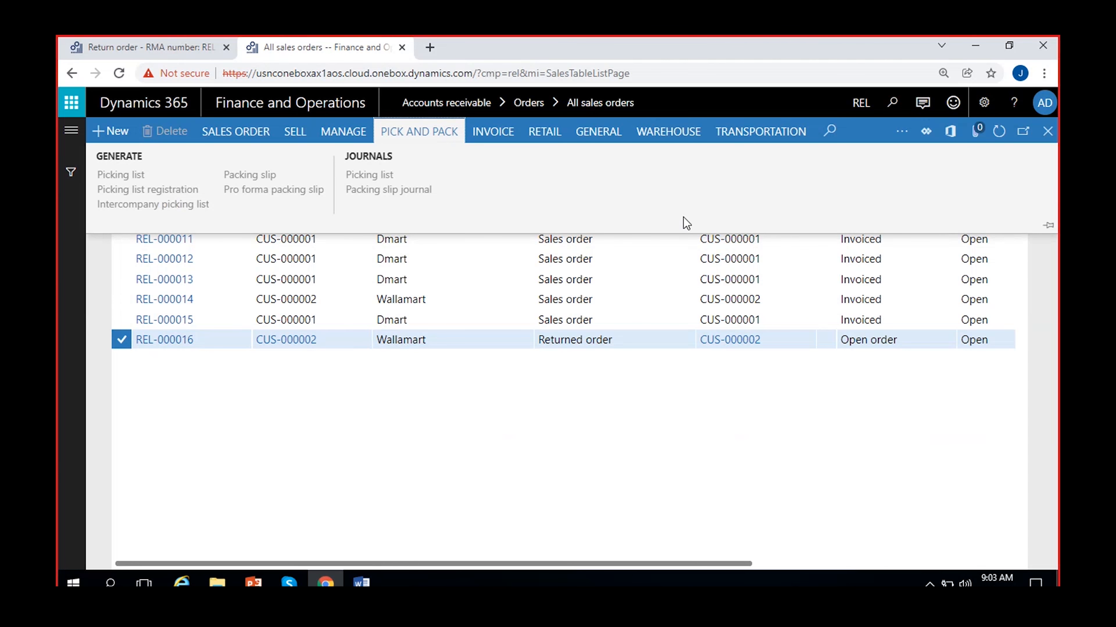
pyautogui.click(552, 438)
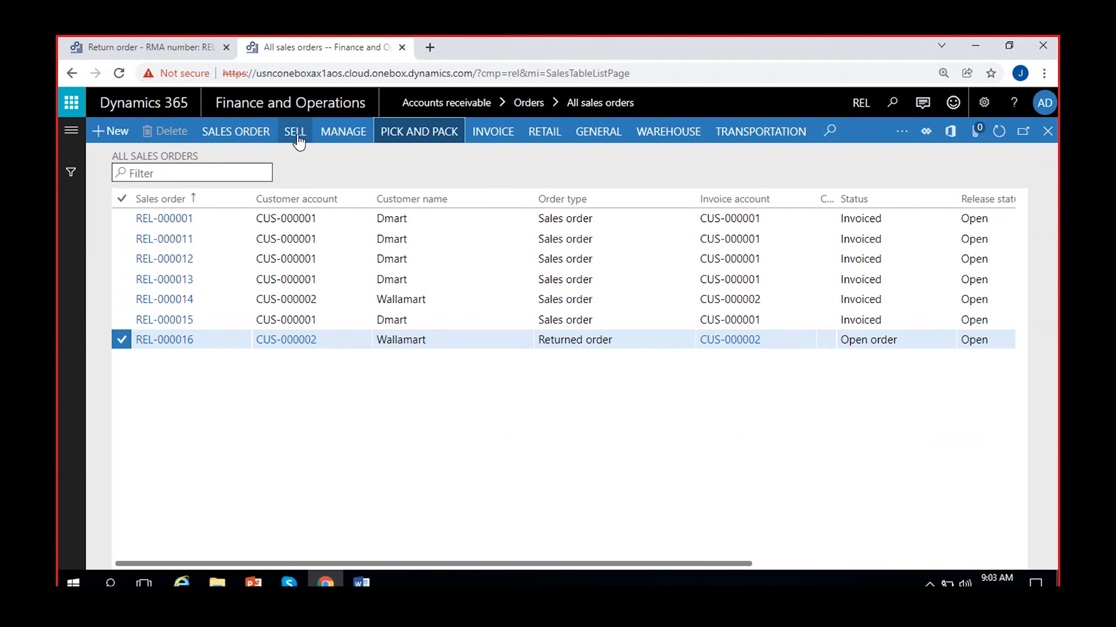
pyautogui.click(202, 49)
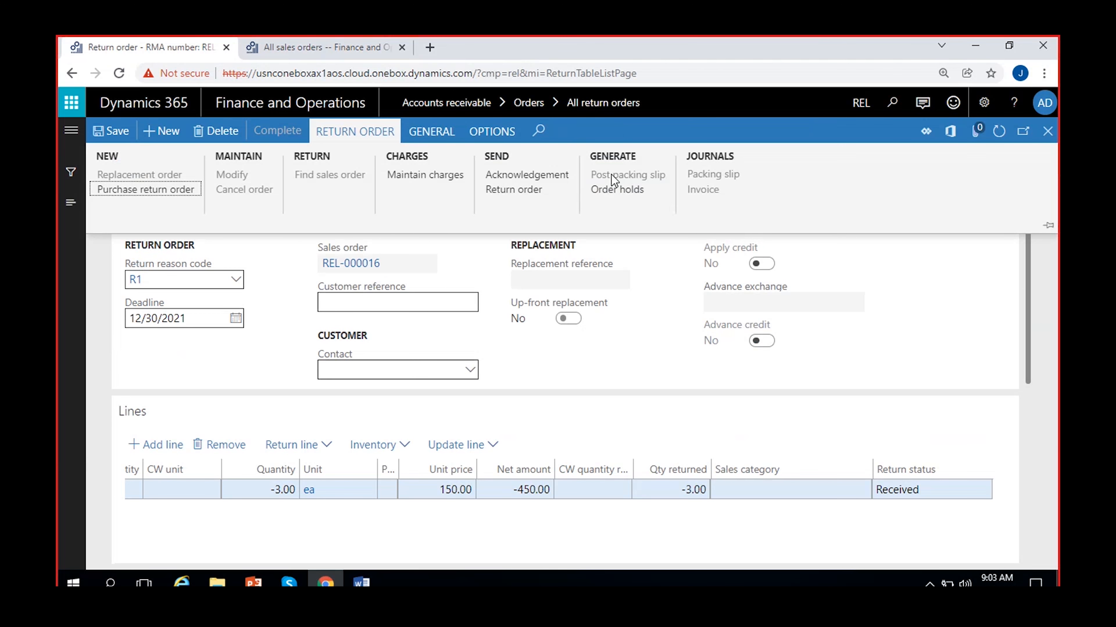
pyautogui.click(308, 47)
pyautogui.click(285, 141)
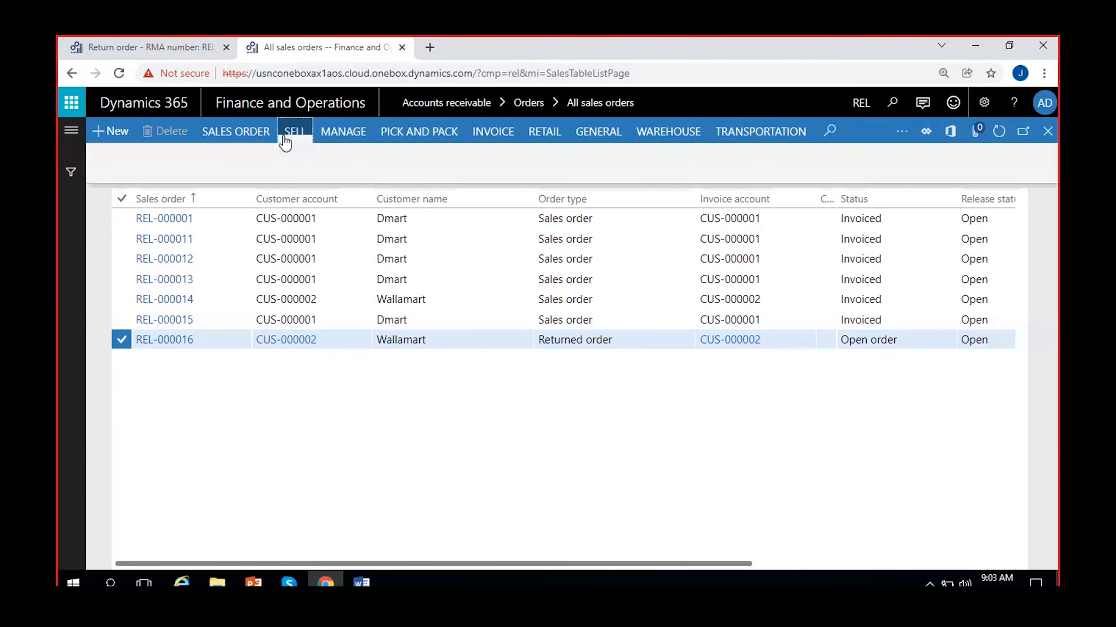
pyautogui.click(507, 406)
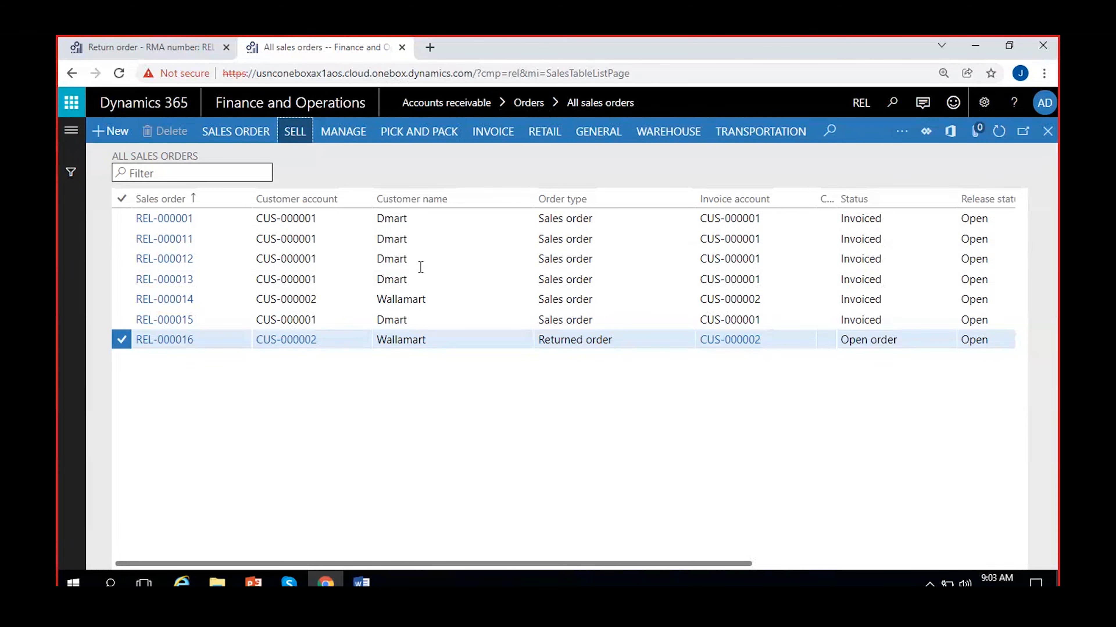
# Step: Review the Cricket Ball line details and the header on the Wallamart return order page
pyautogui.click(139, 46)
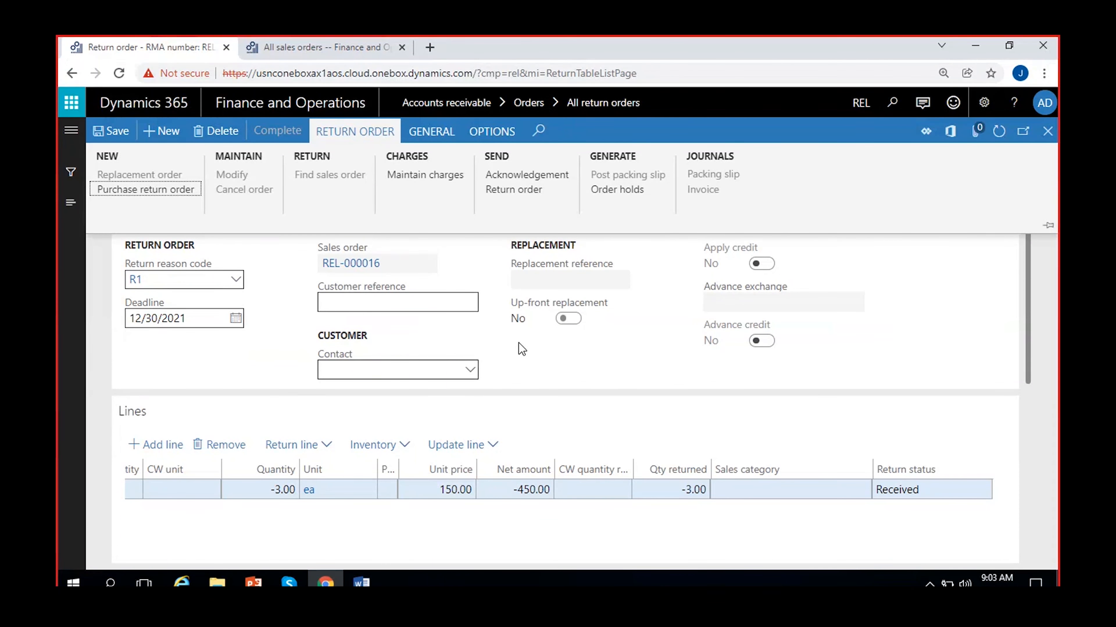
pyautogui.scroll(-5, 518, 343)
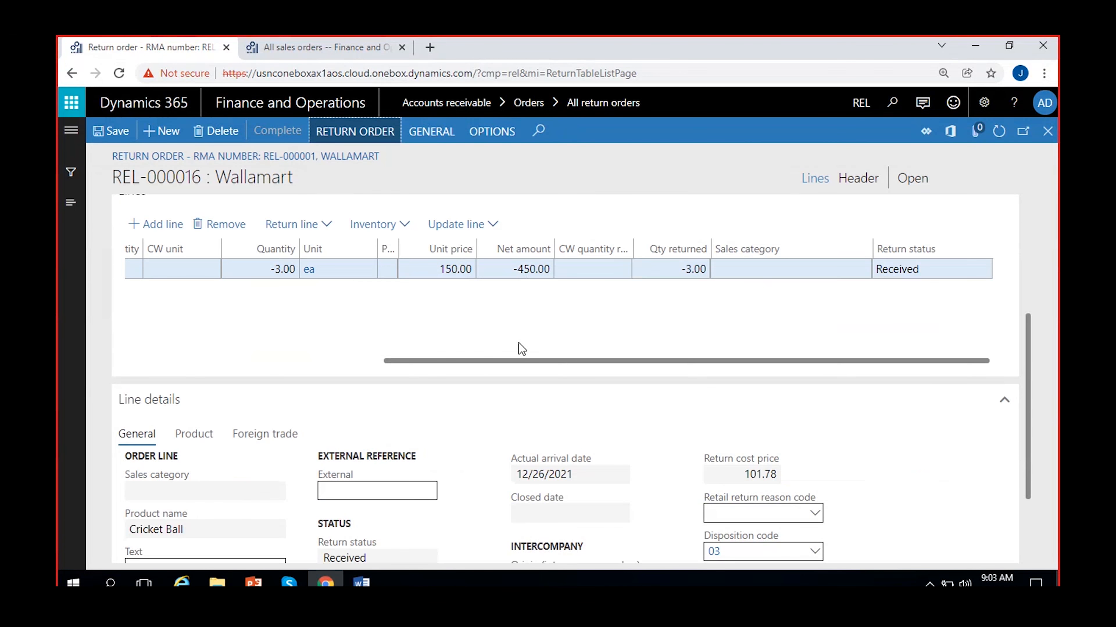
pyautogui.hscroll(-2, 519, 343)
pyautogui.moveTo(1027, 370); pyautogui.dragTo(1030, 230)
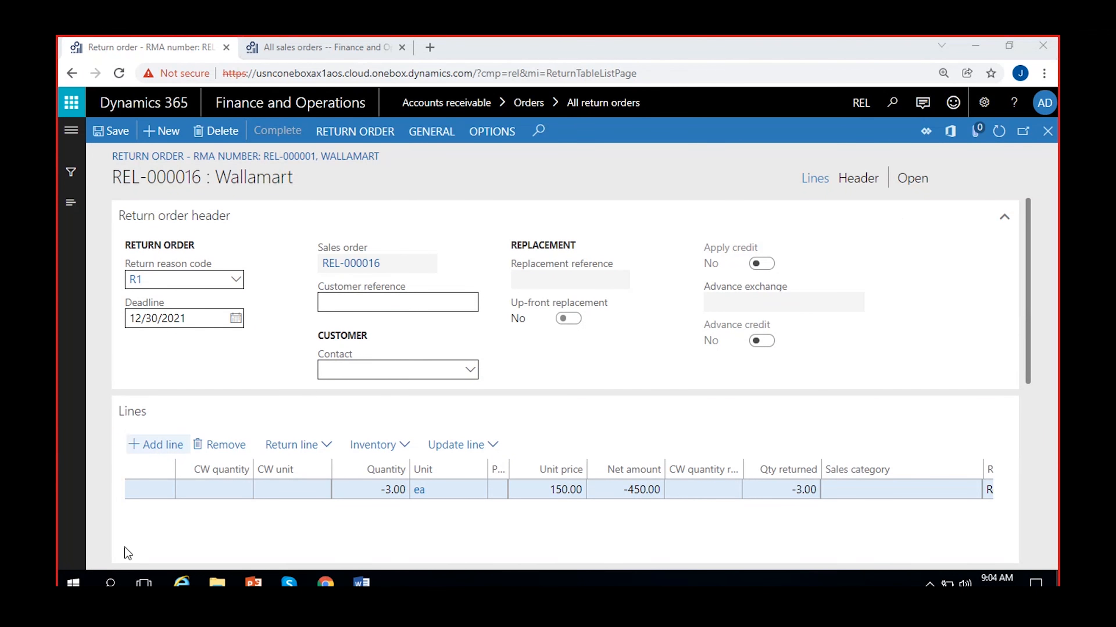
# Step: Open the Word document "Course contect- AX Functional1" from the Documents folder and go to its customer and sales order topics
pyautogui.click(217, 583)
pyautogui.doubleClick(247, 148)
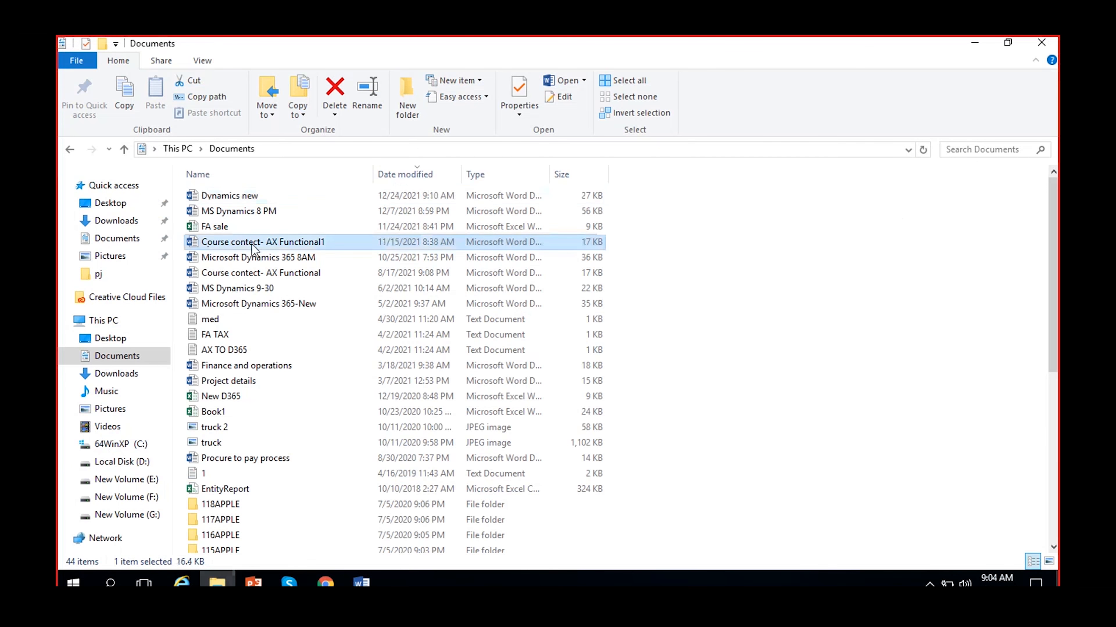
pyautogui.scroll(-18, 553, 327)
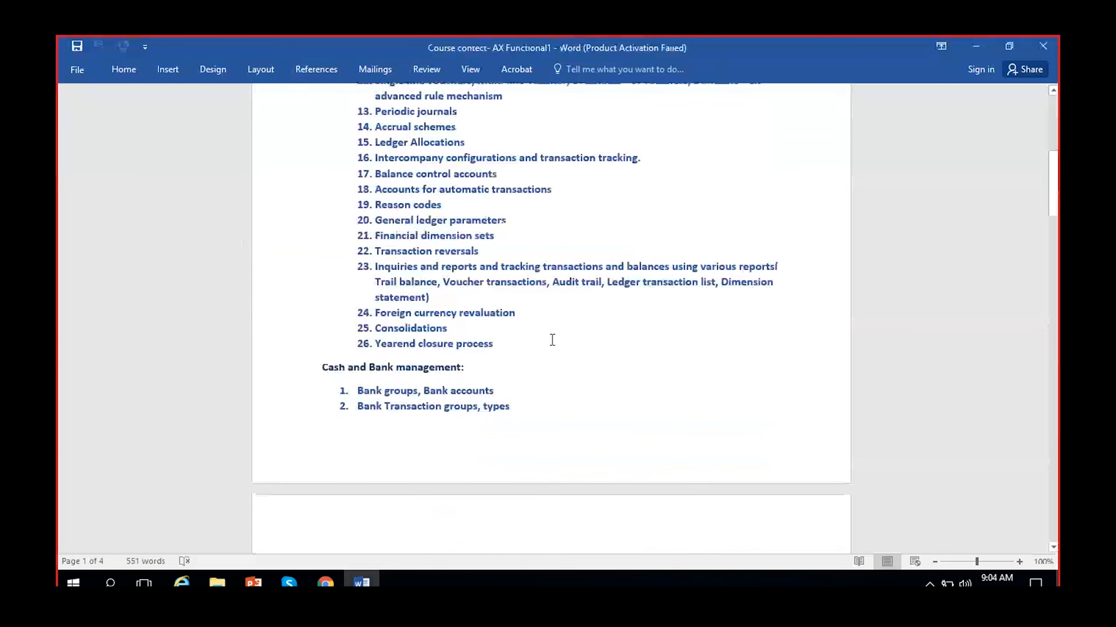
pyautogui.scroll(-10, 553, 341)
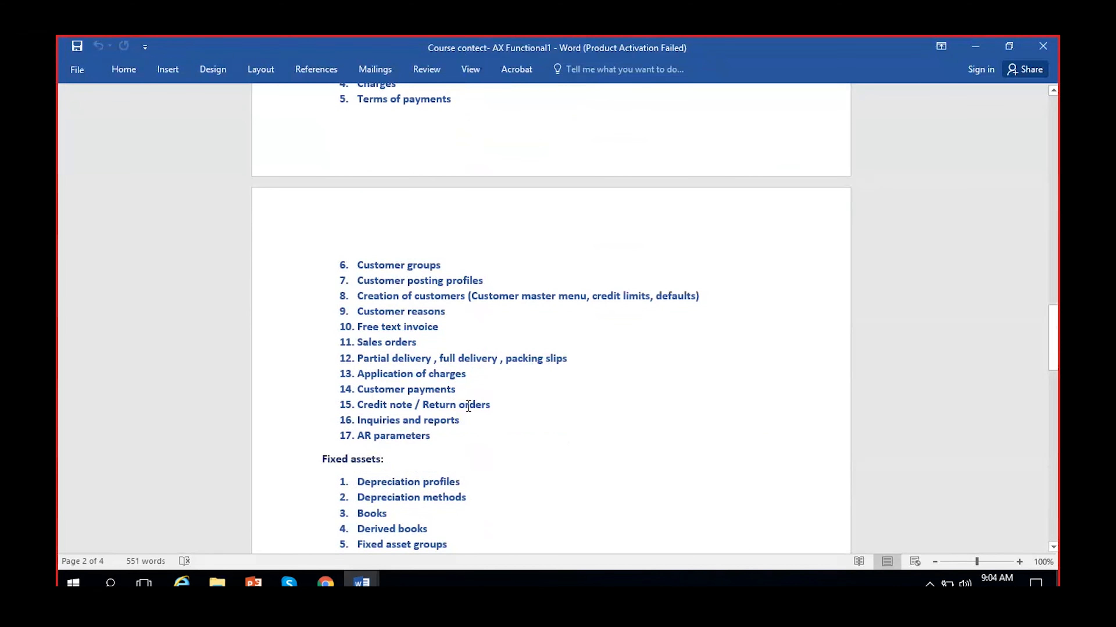
# Step: Point out the course topics Credit note / Return orders, Customer payments, Inquiries and reports, and AR parameters
pyautogui.click(495, 405)
pyautogui.moveTo(455, 390); pyautogui.dragTo(358, 390)
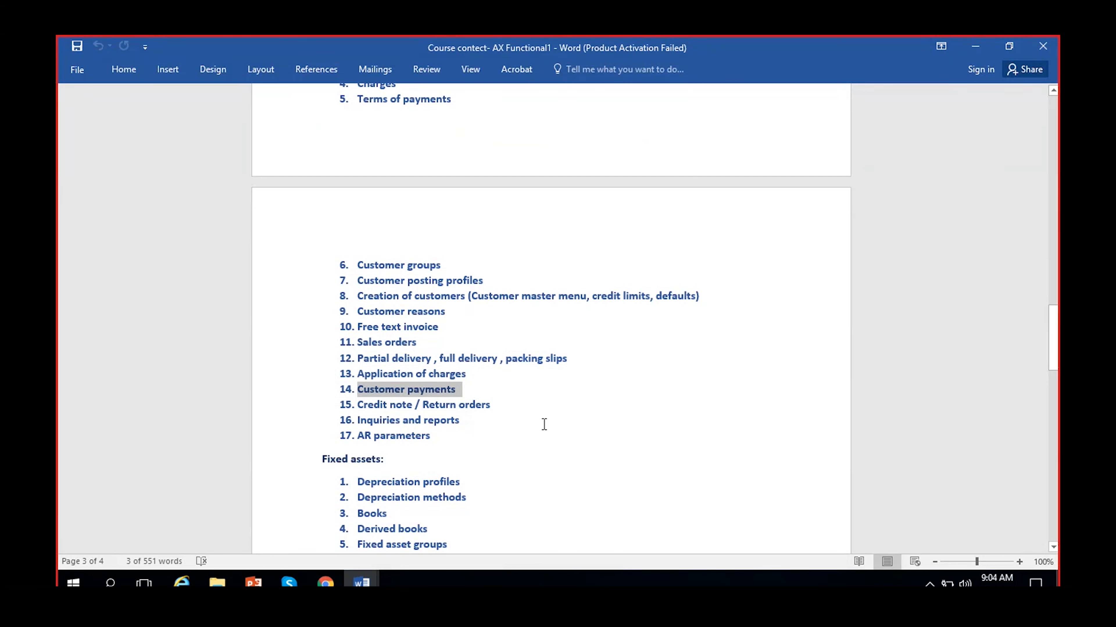
pyautogui.click(533, 417)
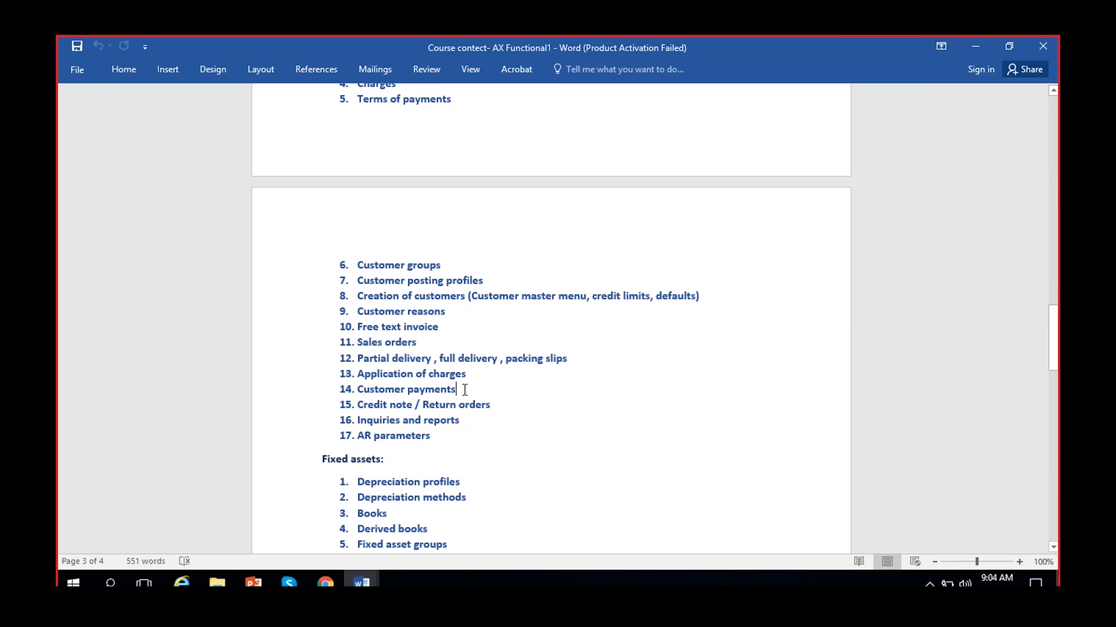
pyautogui.moveTo(442, 436); pyautogui.dragTo(359, 426)
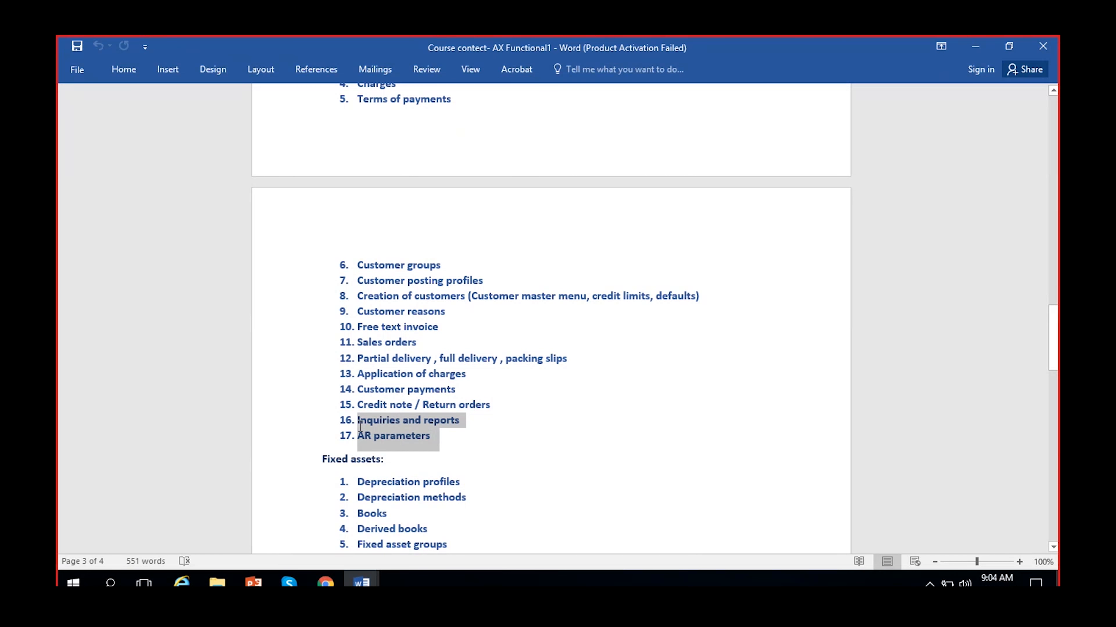
pyautogui.click(430, 438)
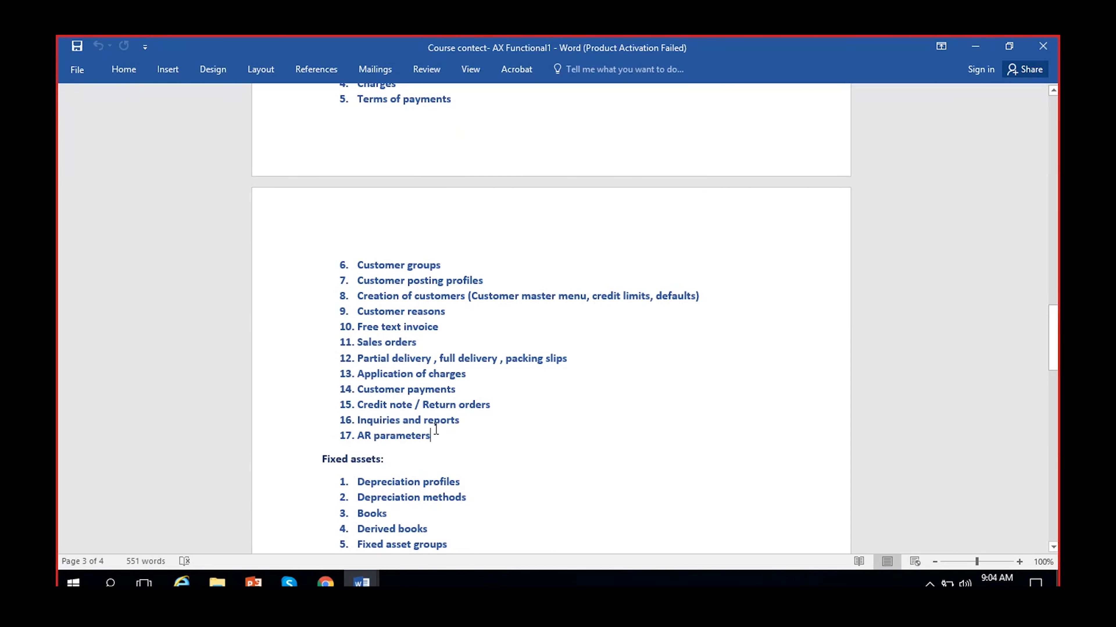
# Step: Examine the Fixed assets topics in the course outline and compare them with the preceding customer topics
pyautogui.scroll(-3, 437, 432)
pyautogui.scroll(5, 439, 433)
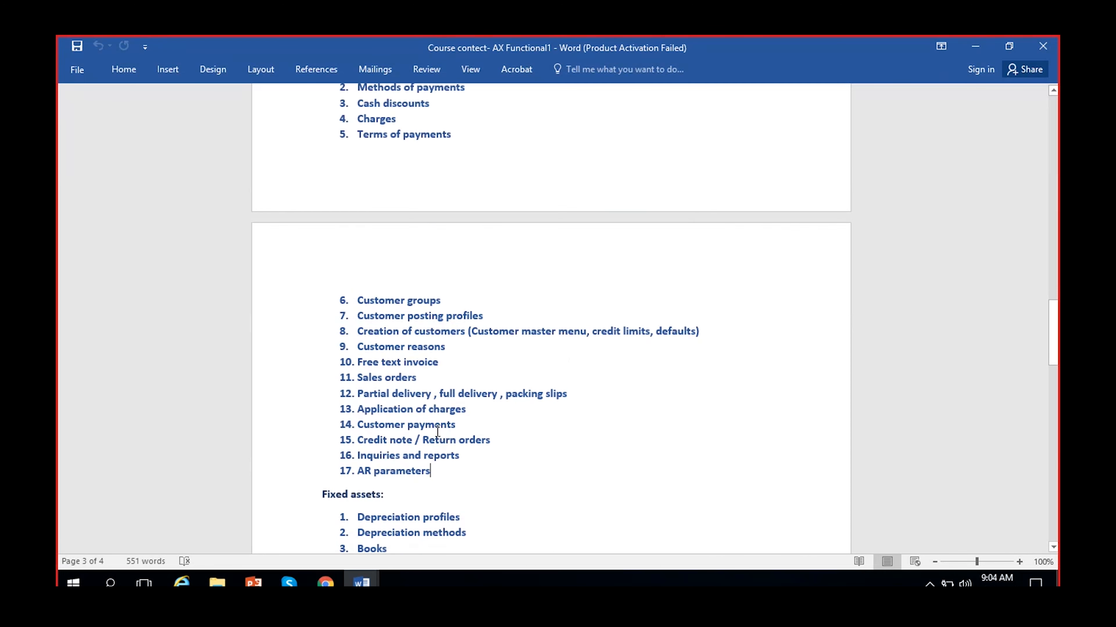
pyautogui.scroll(-7, 442, 435)
pyautogui.scroll(-3, 442, 435)
pyautogui.scroll(6, 442, 435)
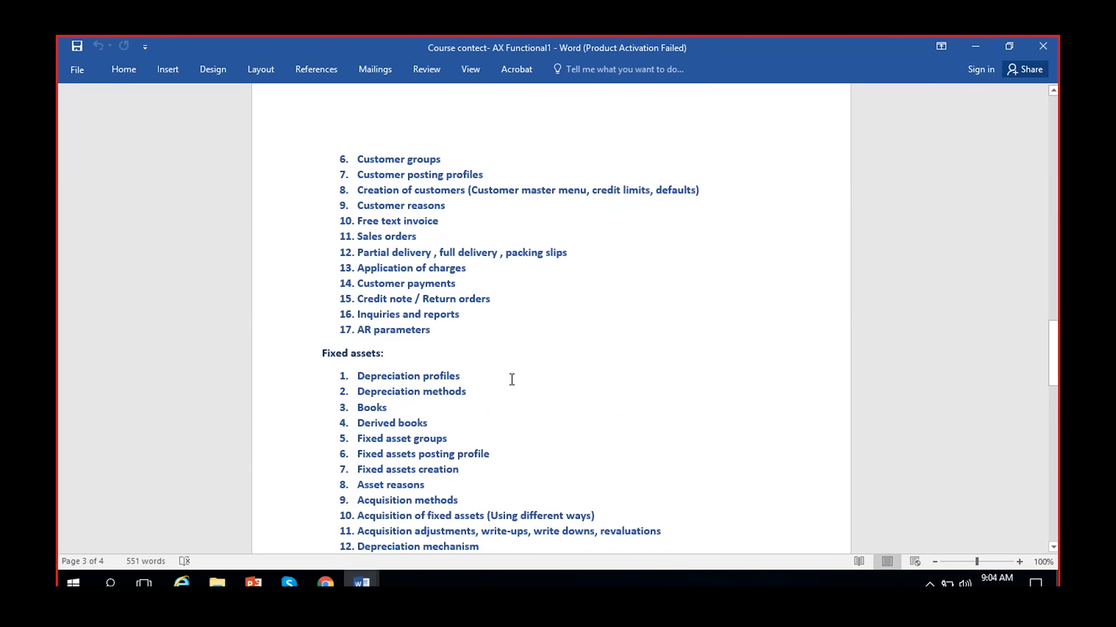
pyautogui.scroll(-2, 480, 418)
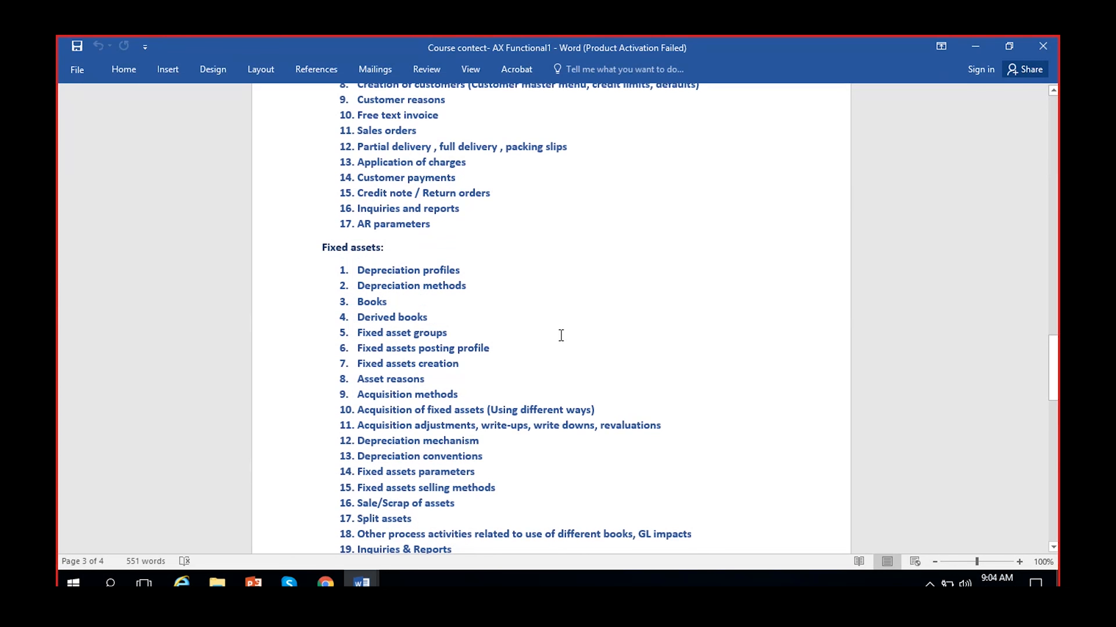
pyautogui.scroll(2, 527, 321)
pyautogui.scroll(2, 516, 318)
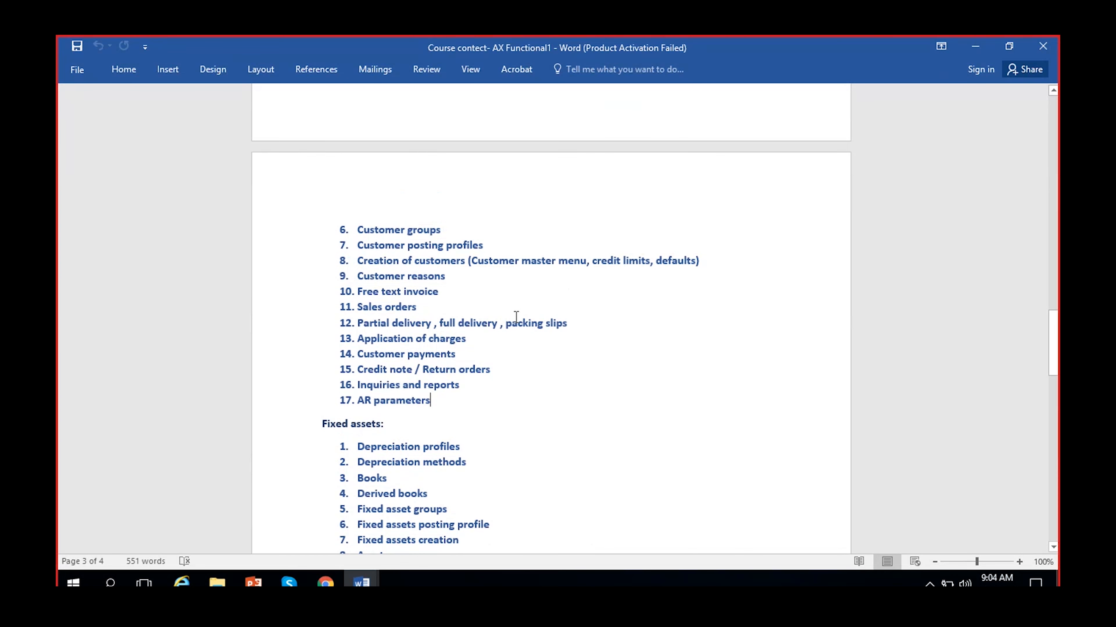